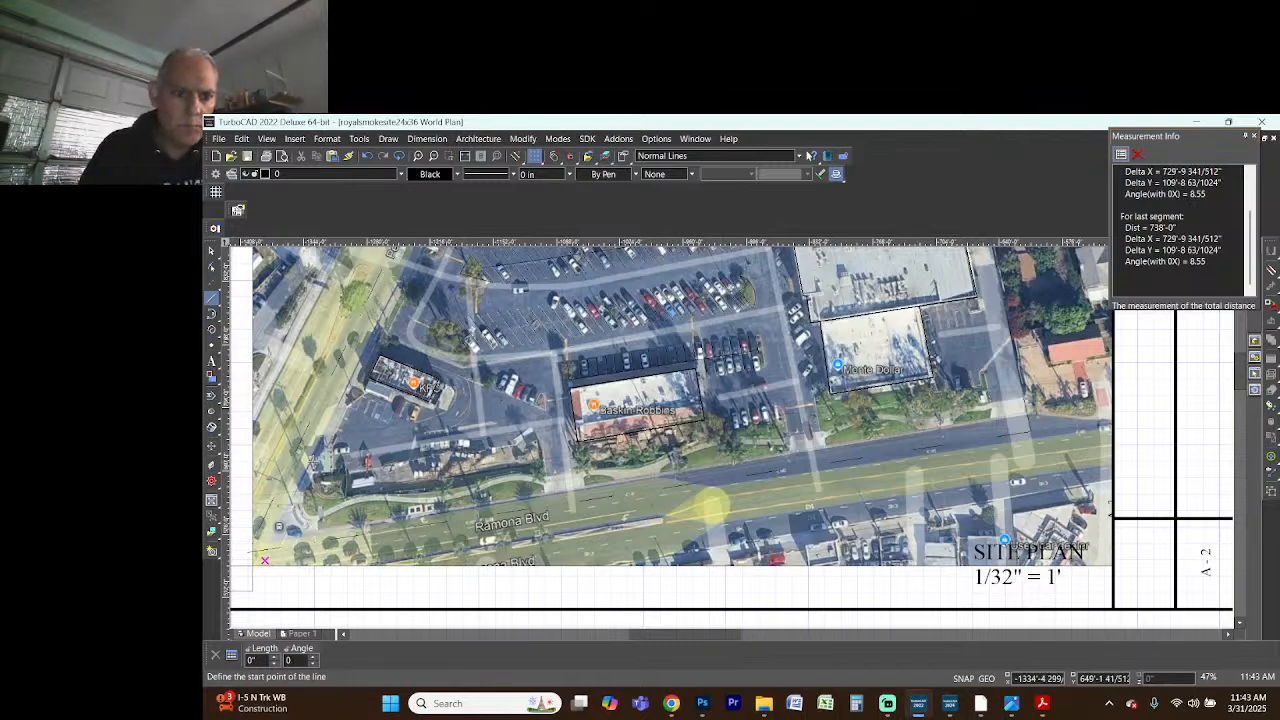
# - Draw a line along the Peck Rd sidewalk's inner edge, from the Ramona Blvd corner up to the corner beside Taco Bell
pyautogui.scroll(4, 731, 437)
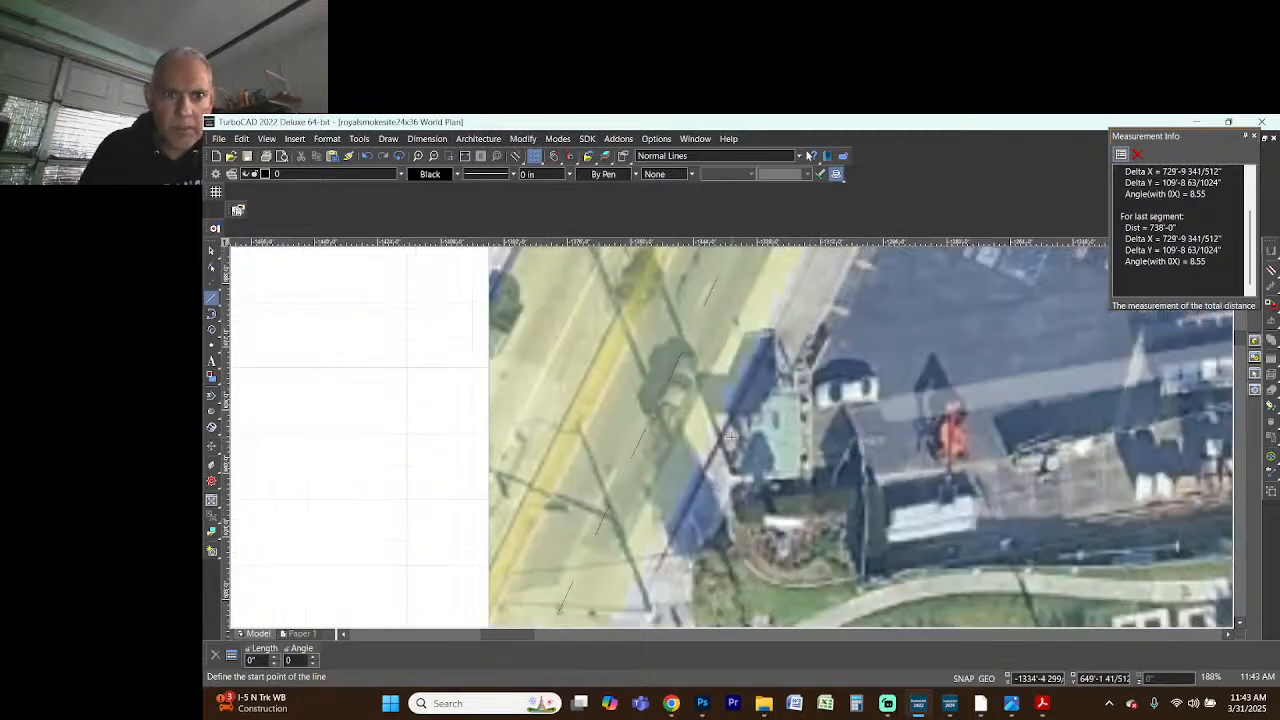
pyautogui.click(695, 563)
pyautogui.scroll(-4, 748, 440)
pyautogui.scroll(-1, 746, 406)
pyautogui.scroll(1, 819, 272)
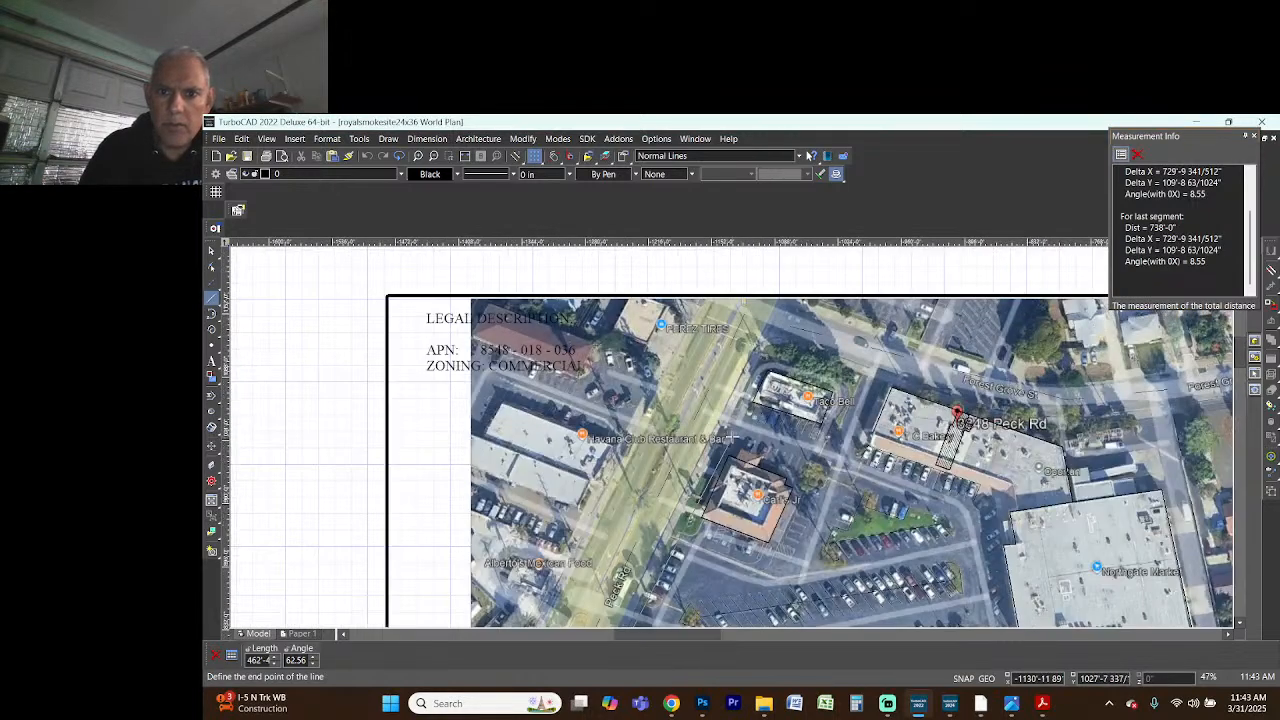
pyautogui.scroll(2, 732, 437)
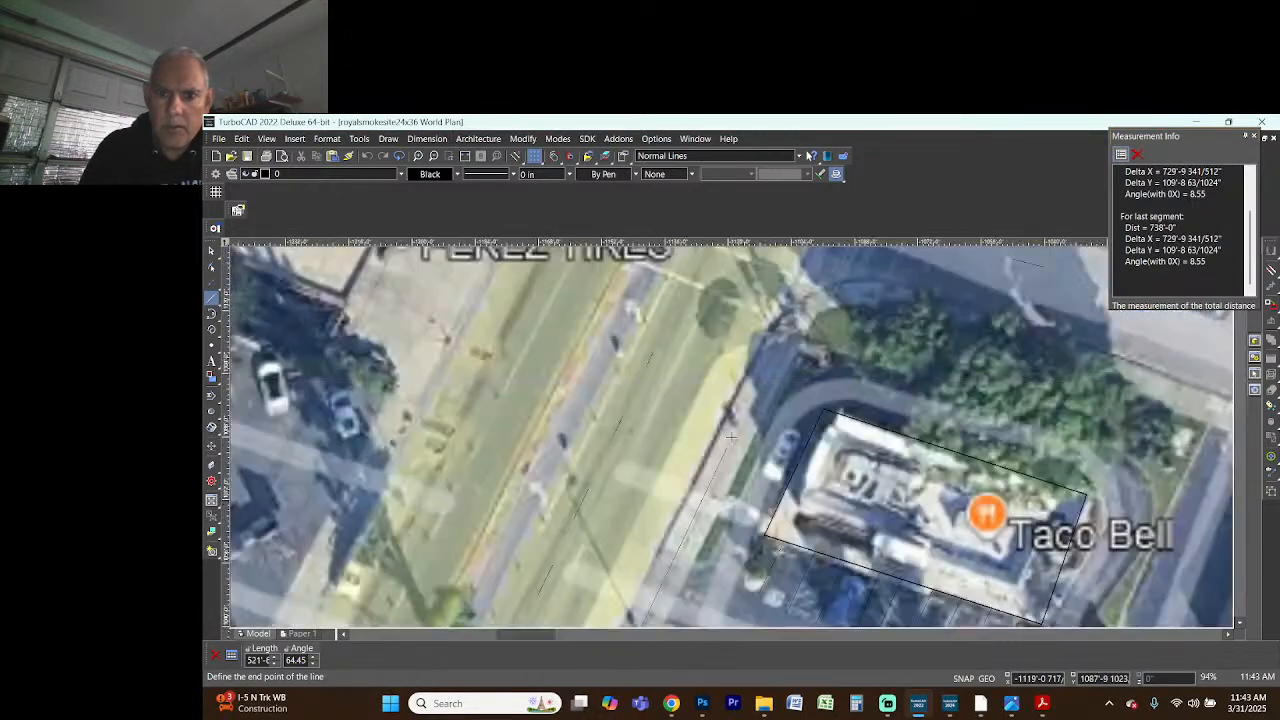
pyautogui.click(808, 331)
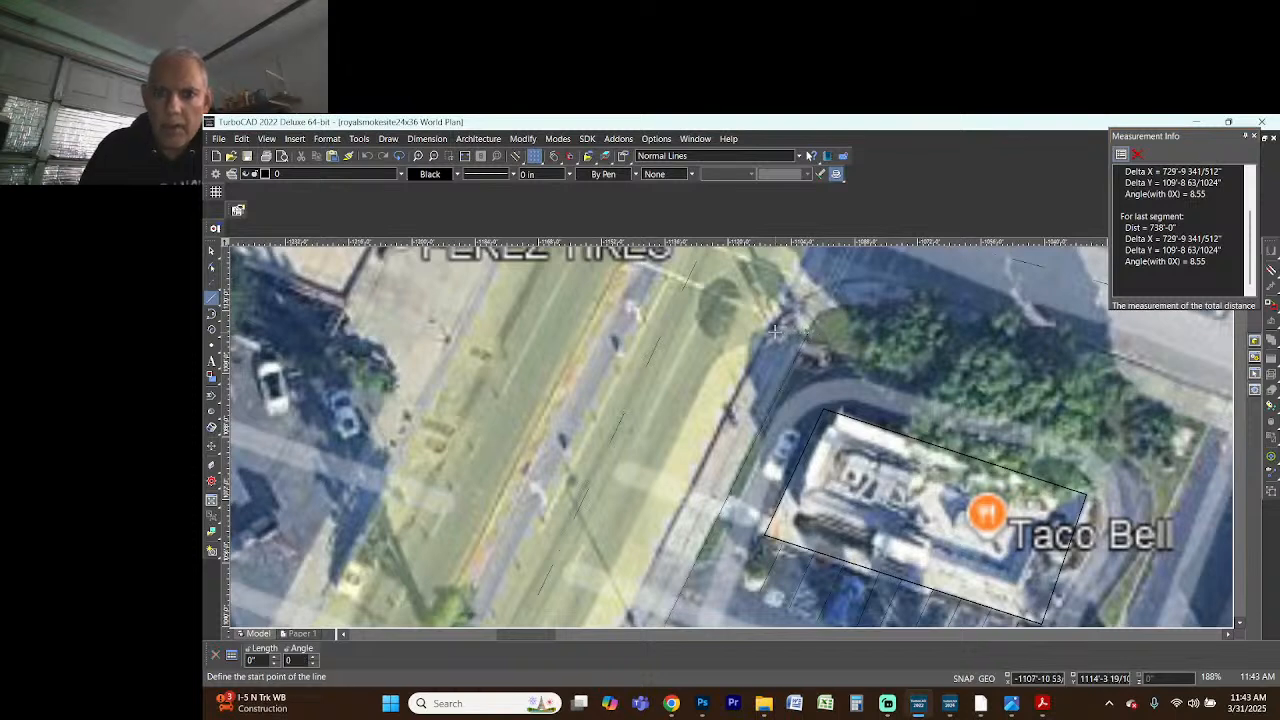
# - Draw the sidewalk's street-side line, about 559 feet long, from the corner near Taco Bell down to the Ramona Blvd corner
pyautogui.click(771, 329)
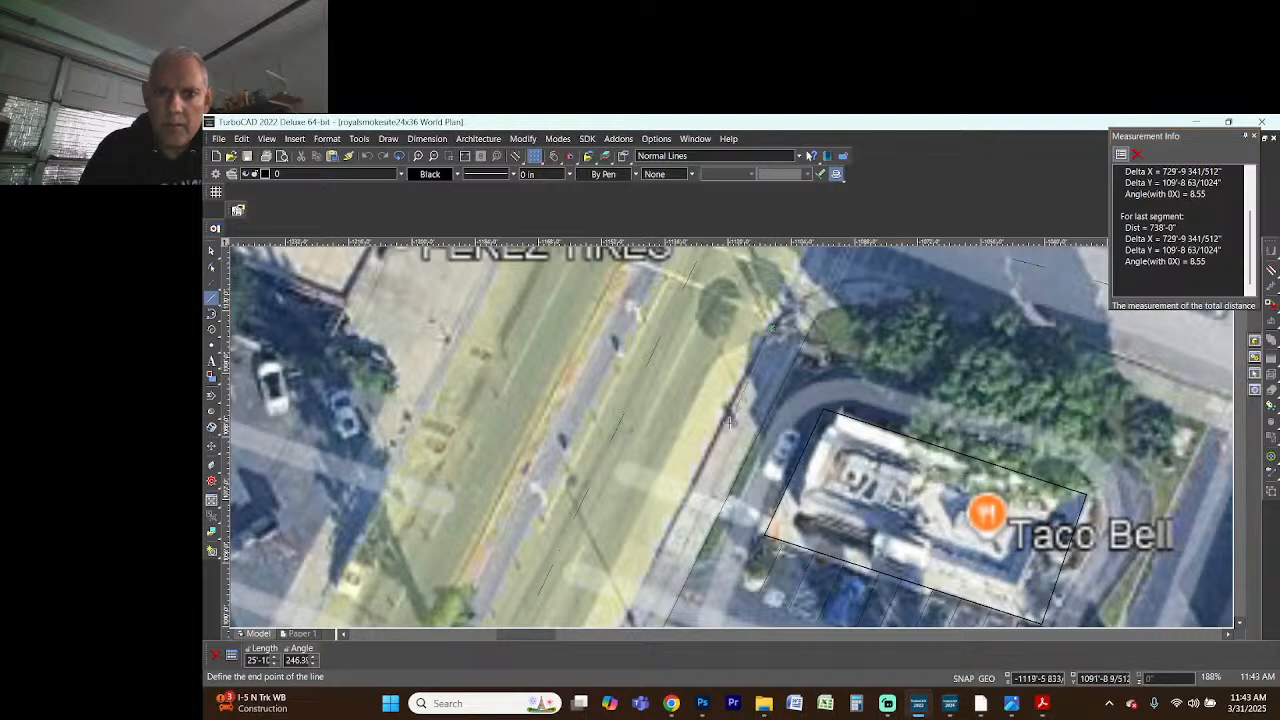
pyautogui.scroll(-5, 771, 329)
pyautogui.scroll(1, 845, 455)
pyautogui.scroll(-2, 720, 480)
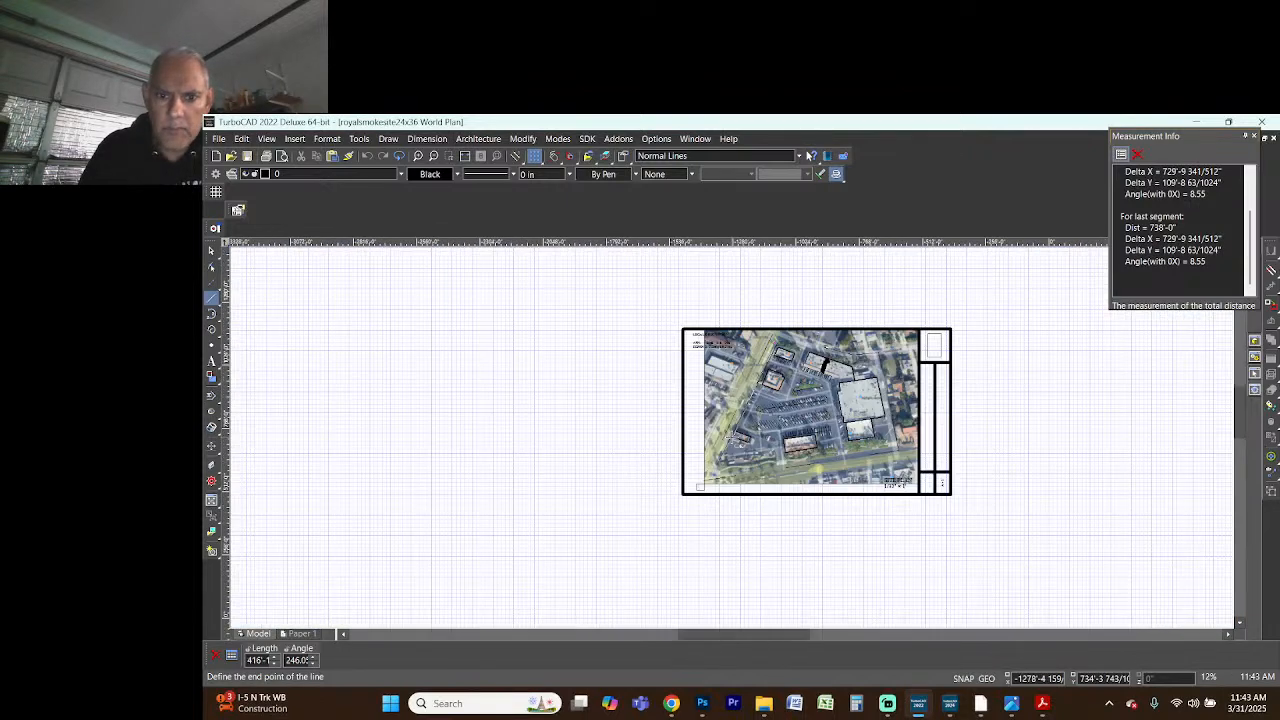
pyautogui.scroll(5, 730, 440)
pyautogui.scroll(3, 731, 437)
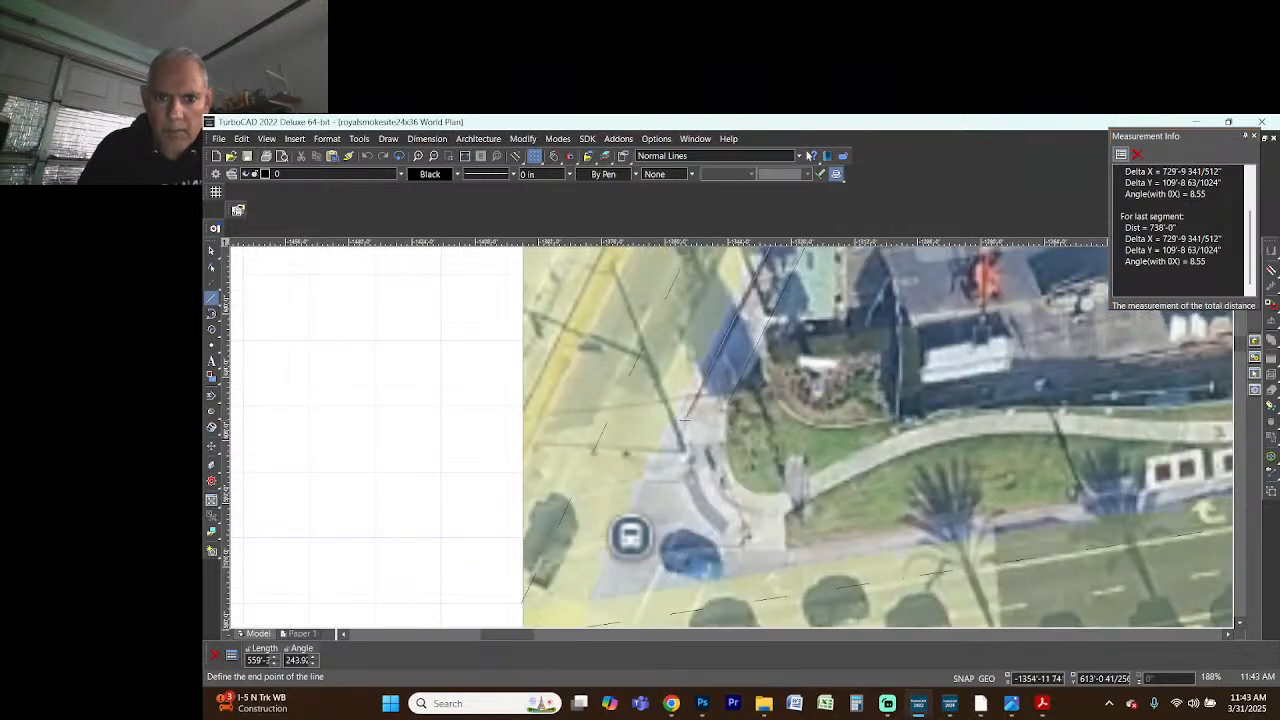
pyautogui.click(685, 420)
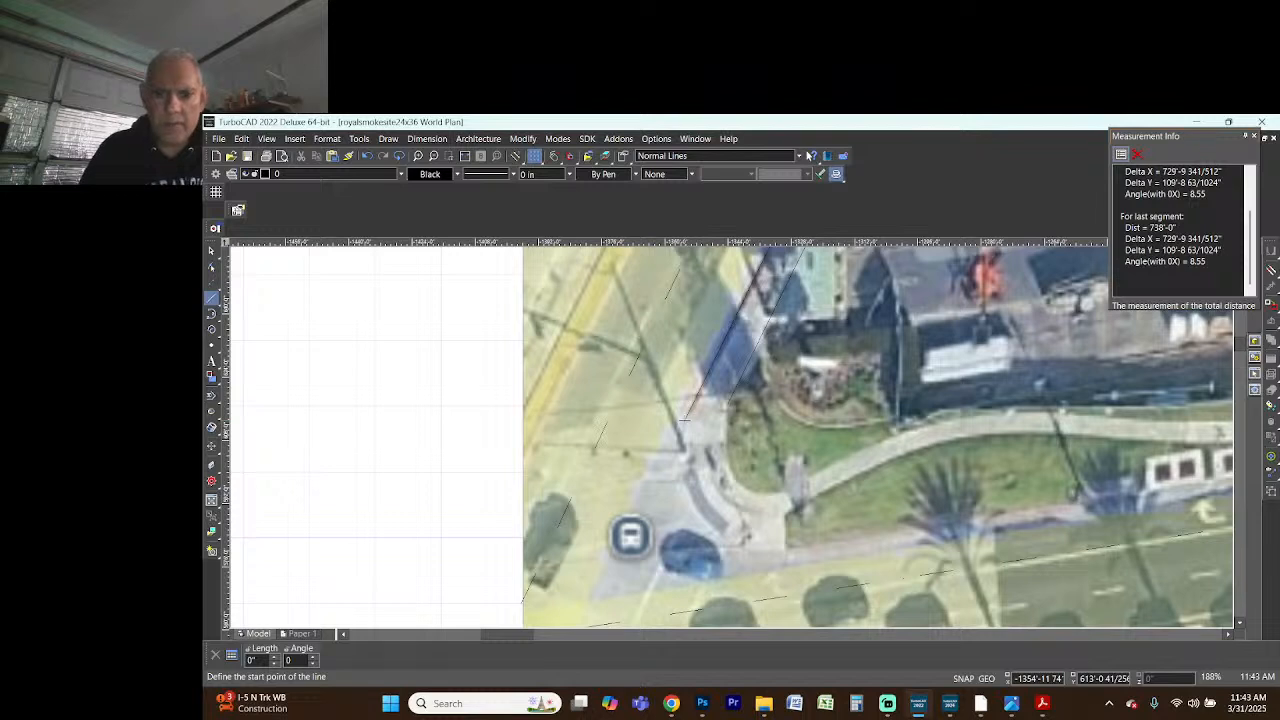
# - Switch to drawing arcs defined by start, end and included points, and set their line style to solid
pyautogui.click(211, 313)
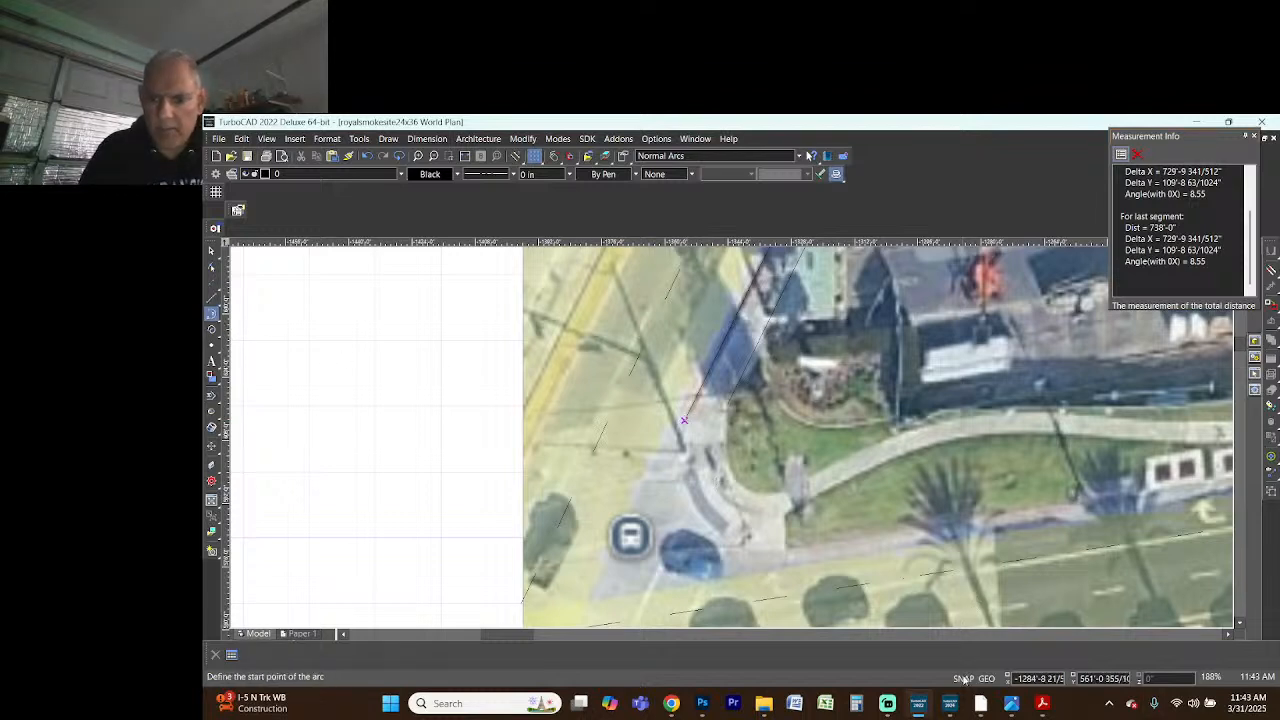
pyautogui.click(785, 514)
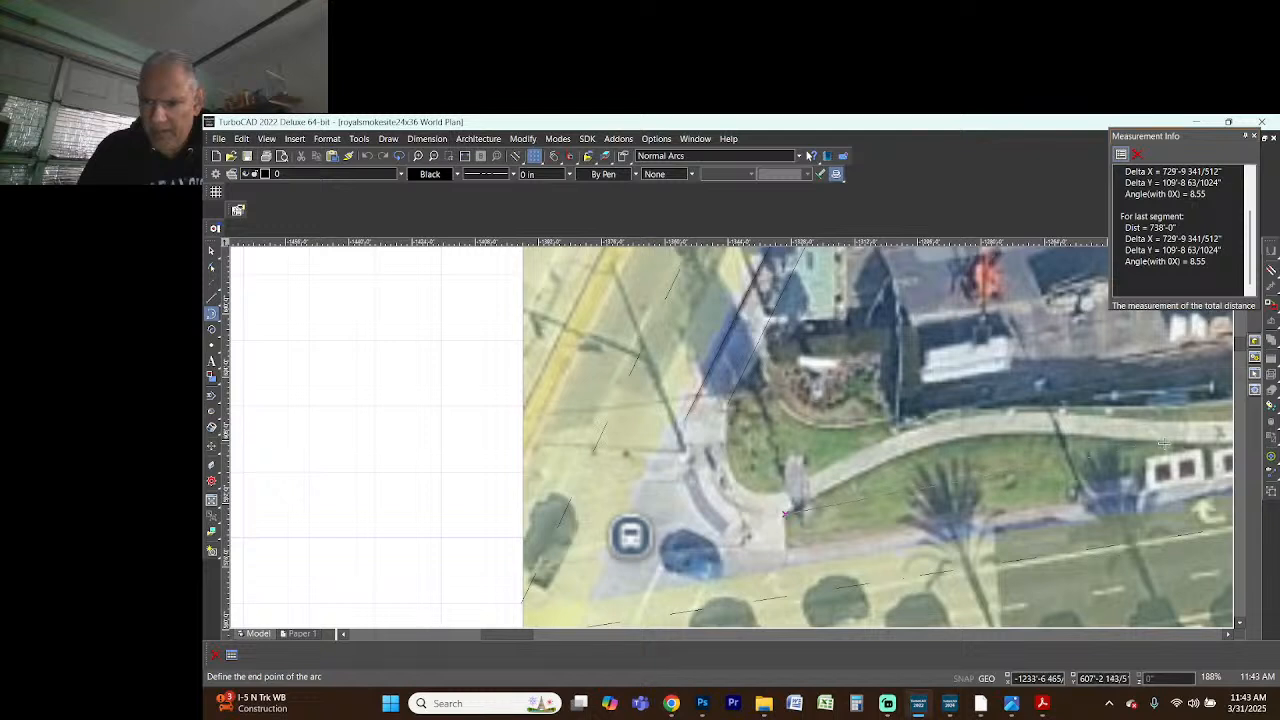
pyautogui.click(1178, 438)
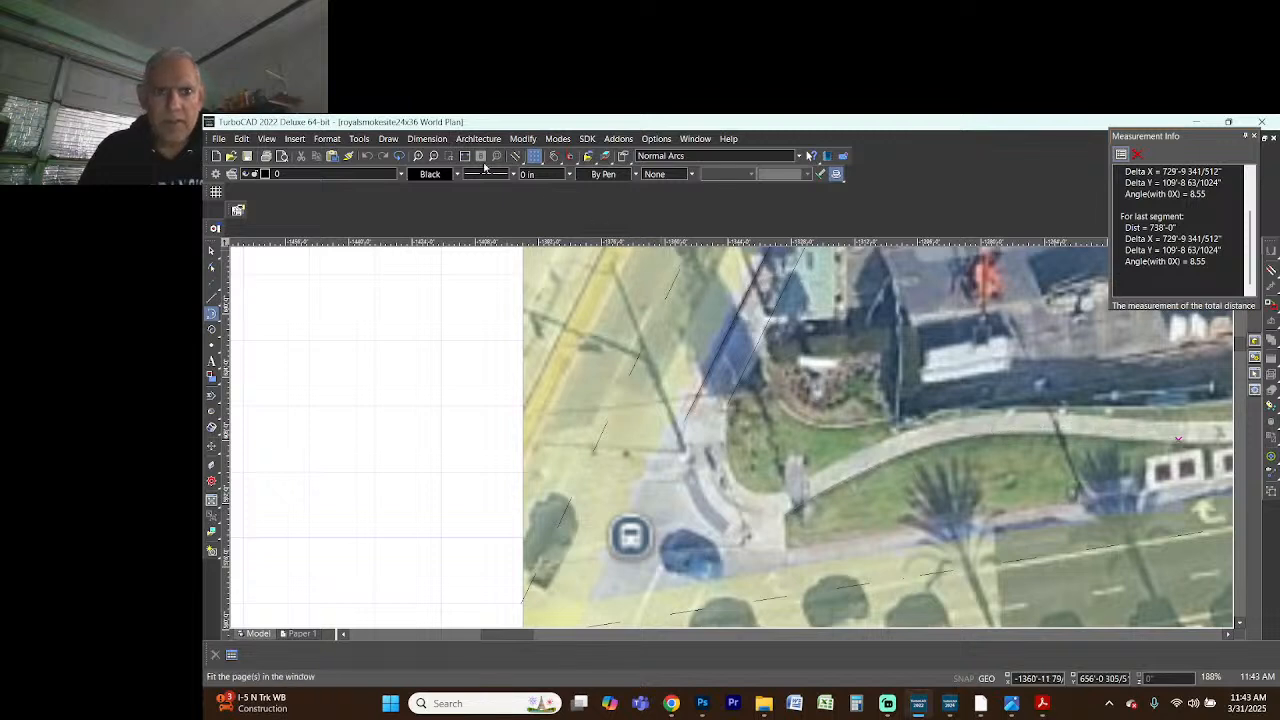
pyautogui.click(516, 176)
pyautogui.click(492, 297)
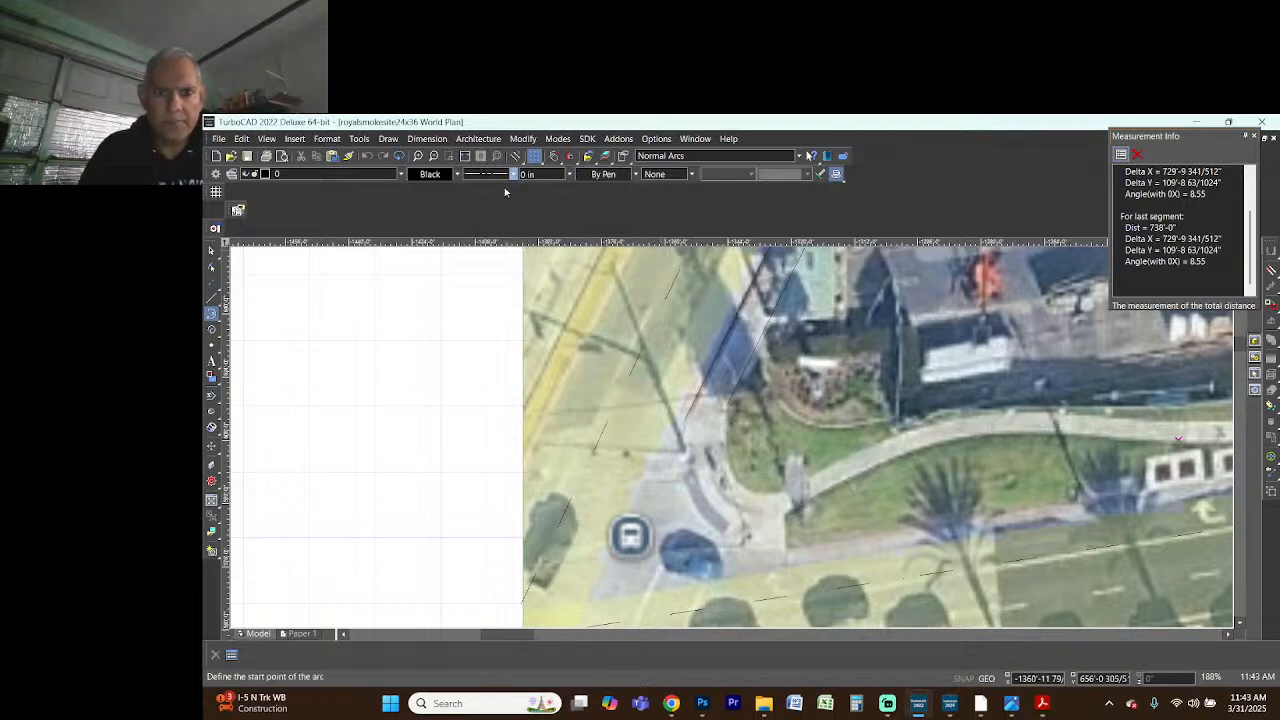
# - Trace the curved walkway's outer edge with two arcs, one along the Ramona Blvd grass strip and one around the street corner
pyautogui.click(785, 510)
pyautogui.click(1195, 444)
pyautogui.click(1000, 433)
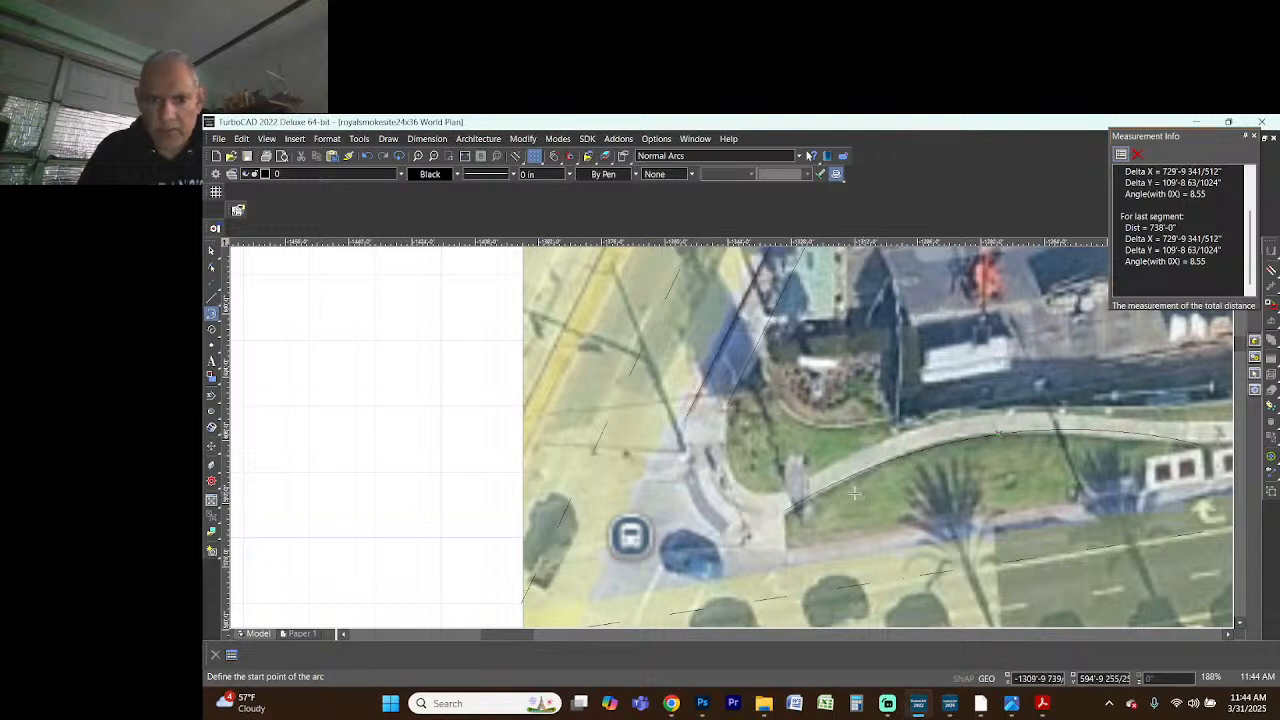
pyautogui.click(684, 420)
pyautogui.click(785, 510)
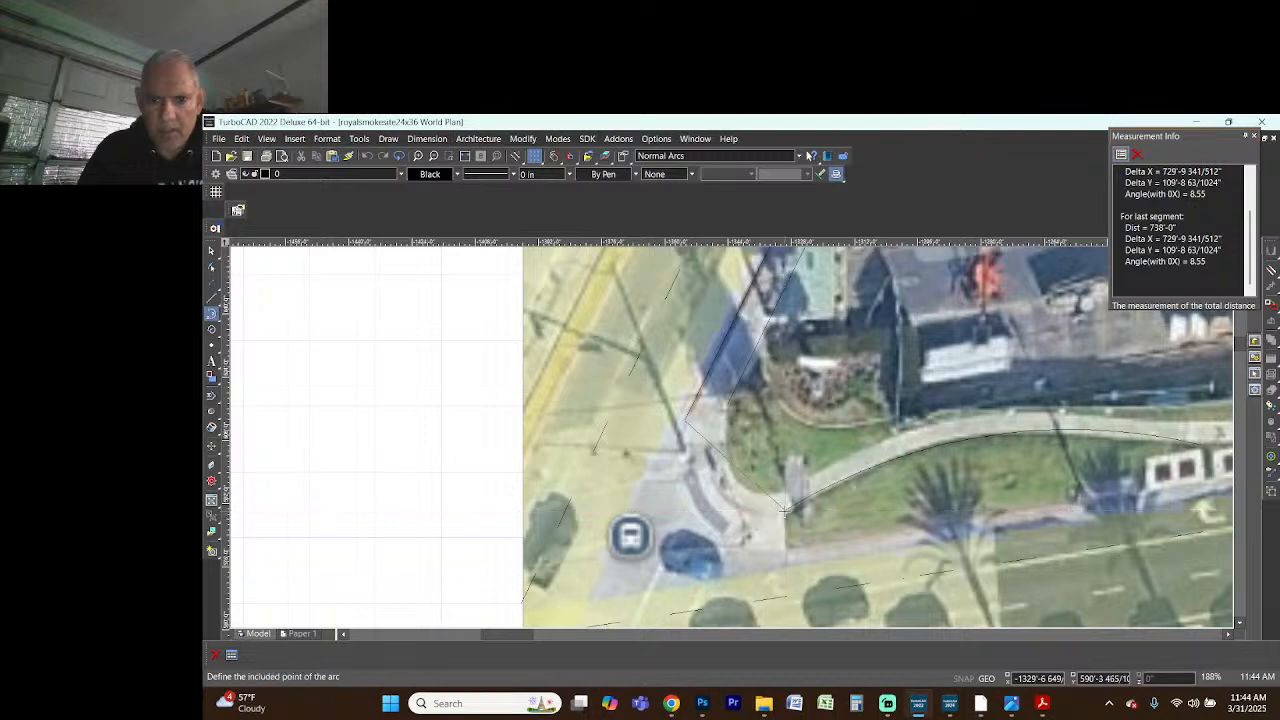
pyautogui.click(731, 506)
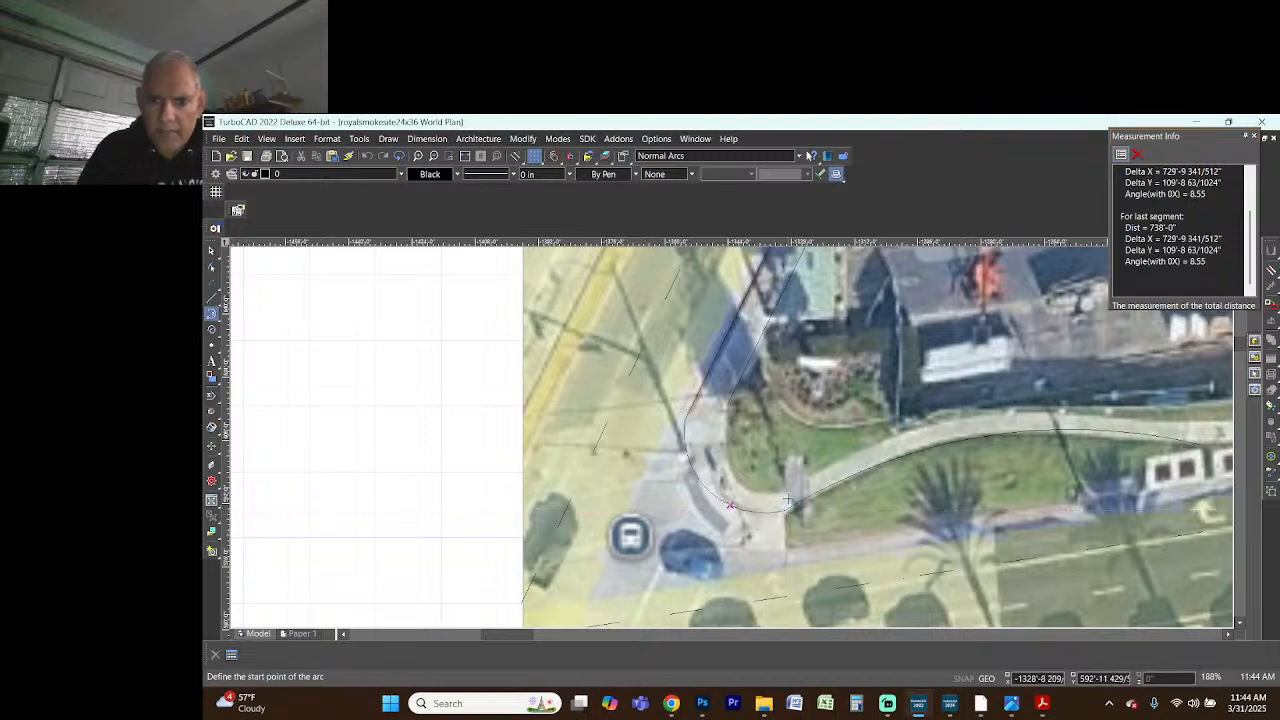
# - Trace the curved walkway's inner edge with two arcs, one along the Ramona Blvd stretch and one around the corner landscaping
pyautogui.click(783, 491)
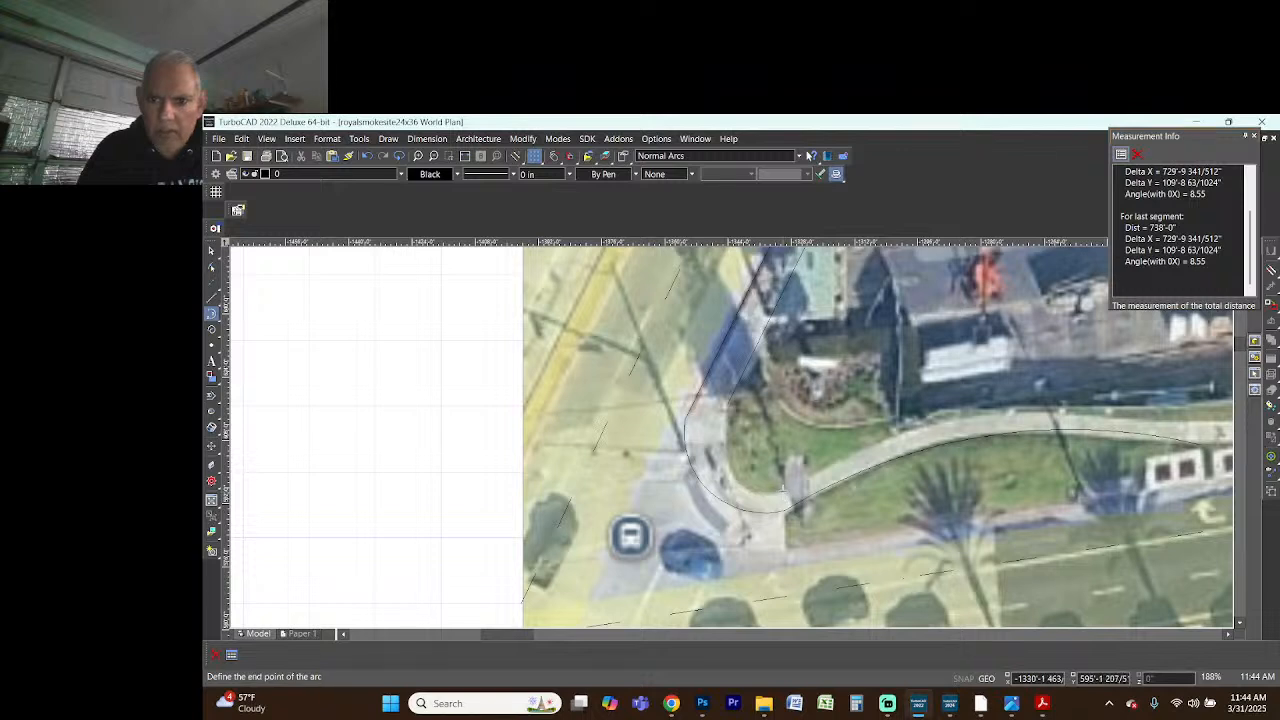
pyautogui.click(1205, 422)
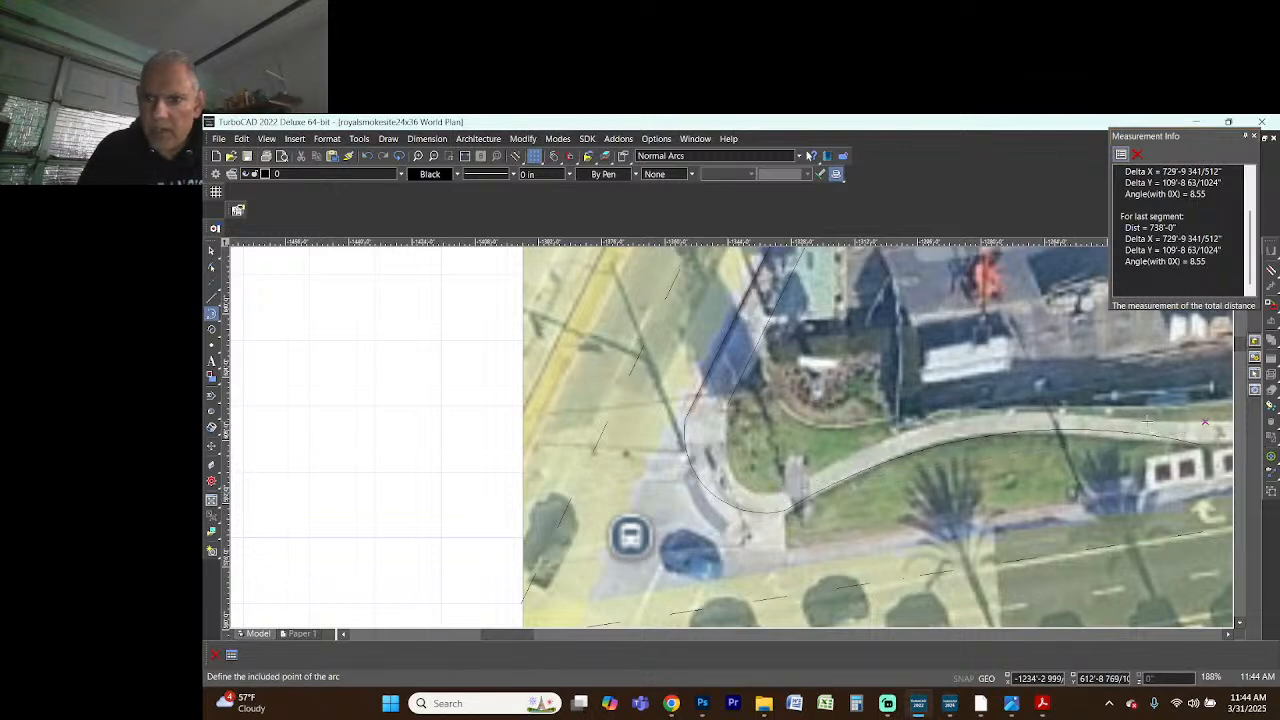
pyautogui.click(975, 418)
pyautogui.click(781, 489)
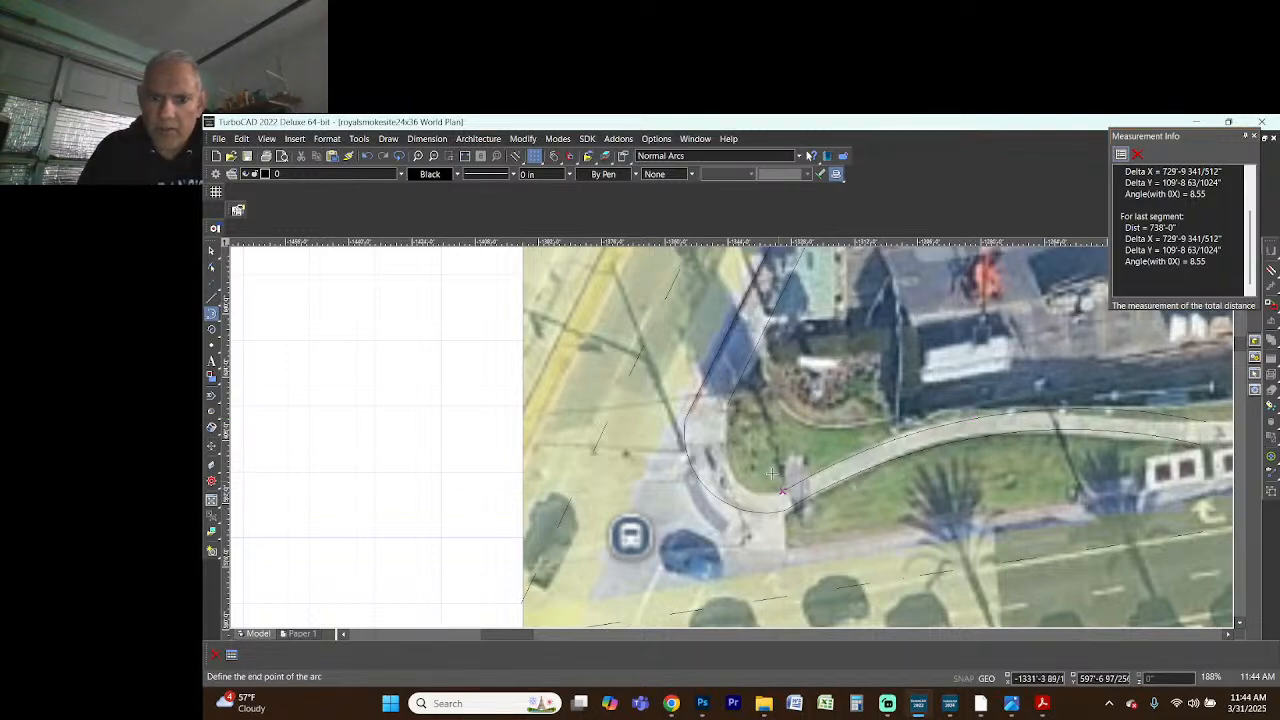
pyautogui.click(729, 405)
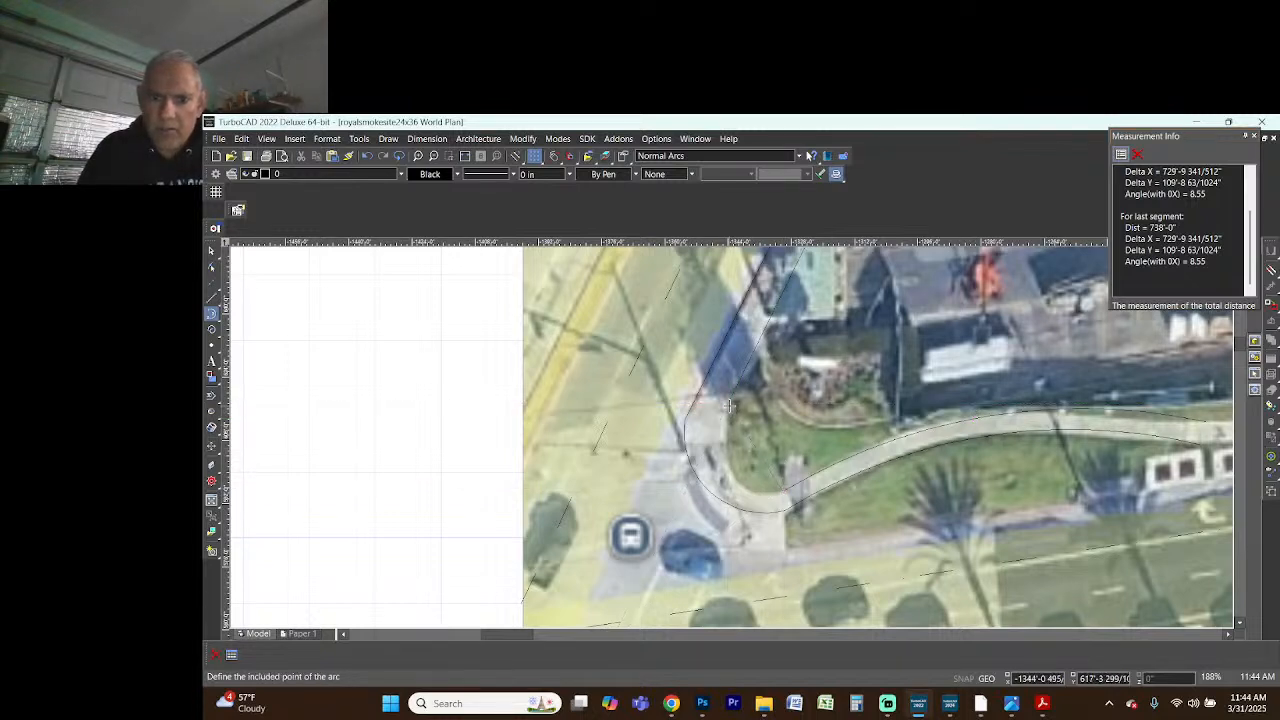
pyautogui.click(725, 440)
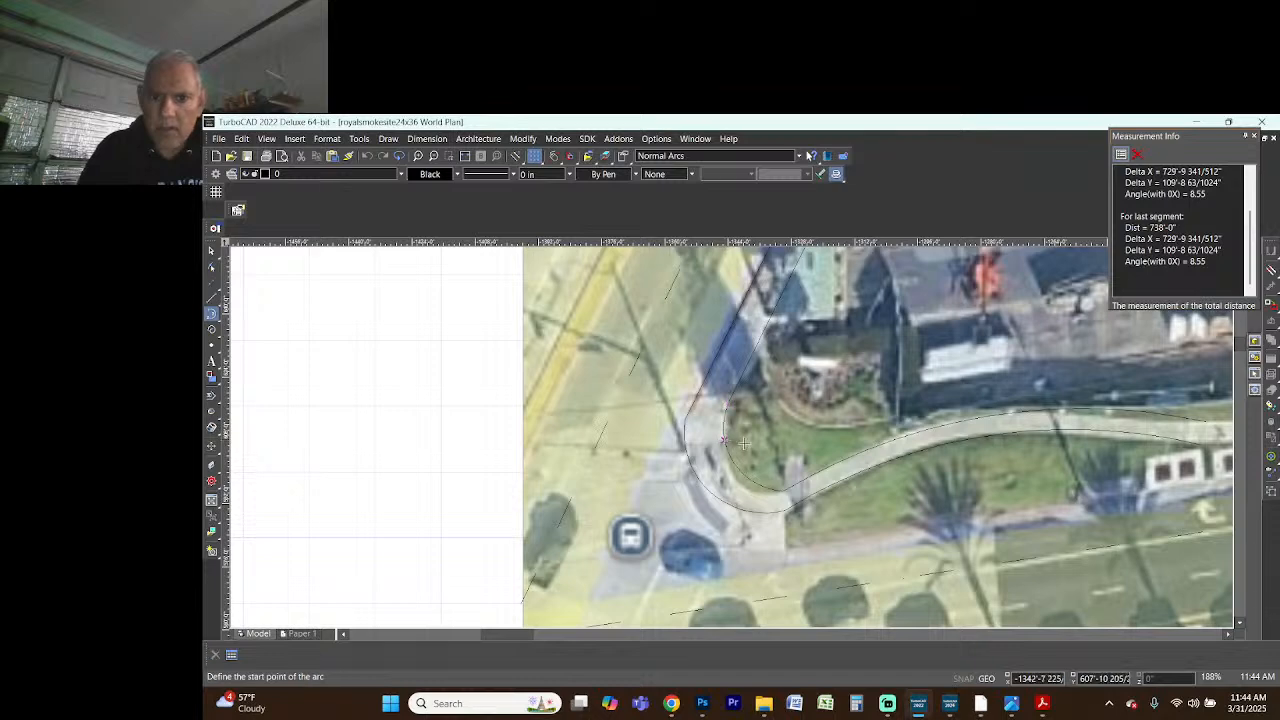
# - Continue both walkway edges east along Ramona Blvd with an upper and a lower arc following the downward bend
pyautogui.scroll(-2, 730, 437)
pyautogui.scroll(2, 988, 430)
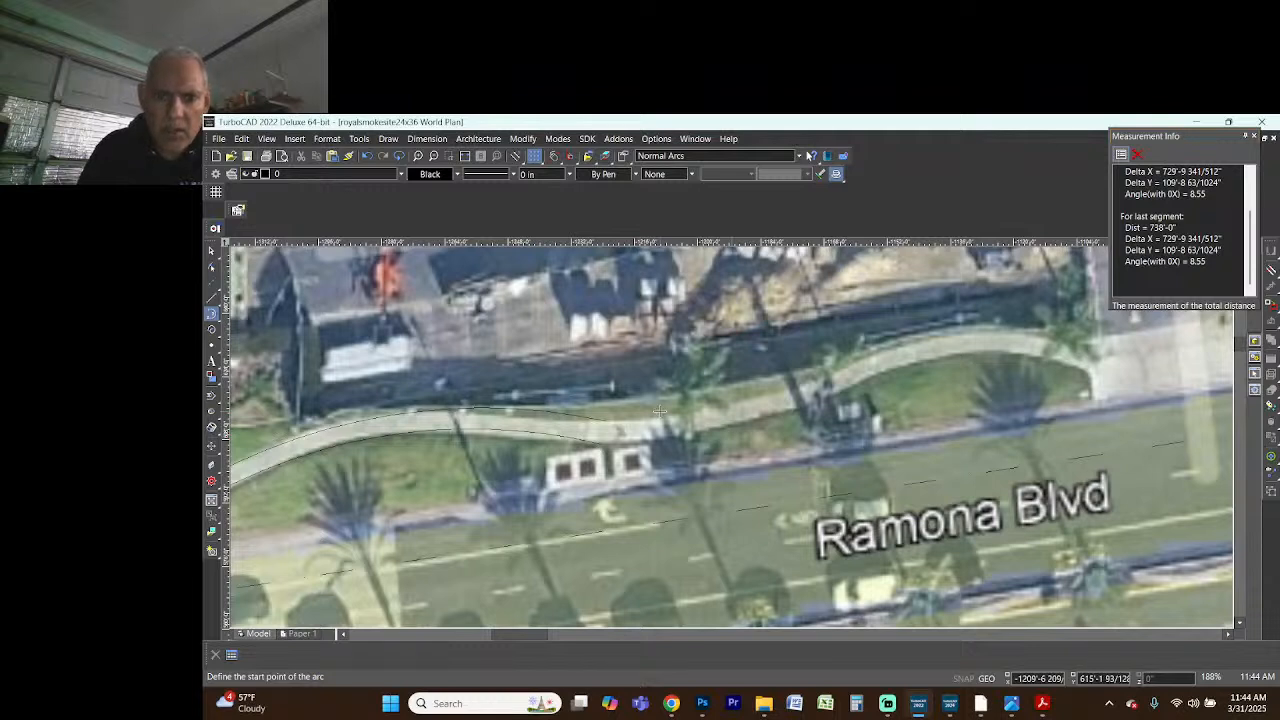
pyautogui.click(604, 424)
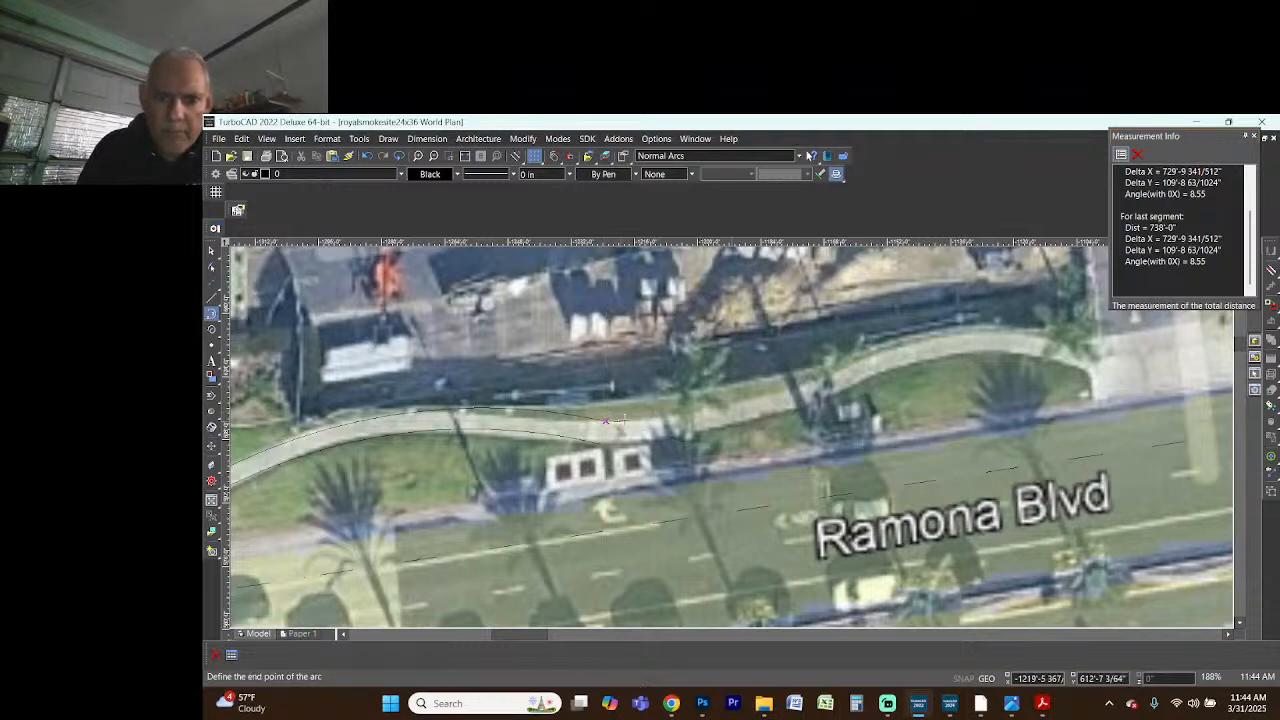
pyautogui.click(834, 373)
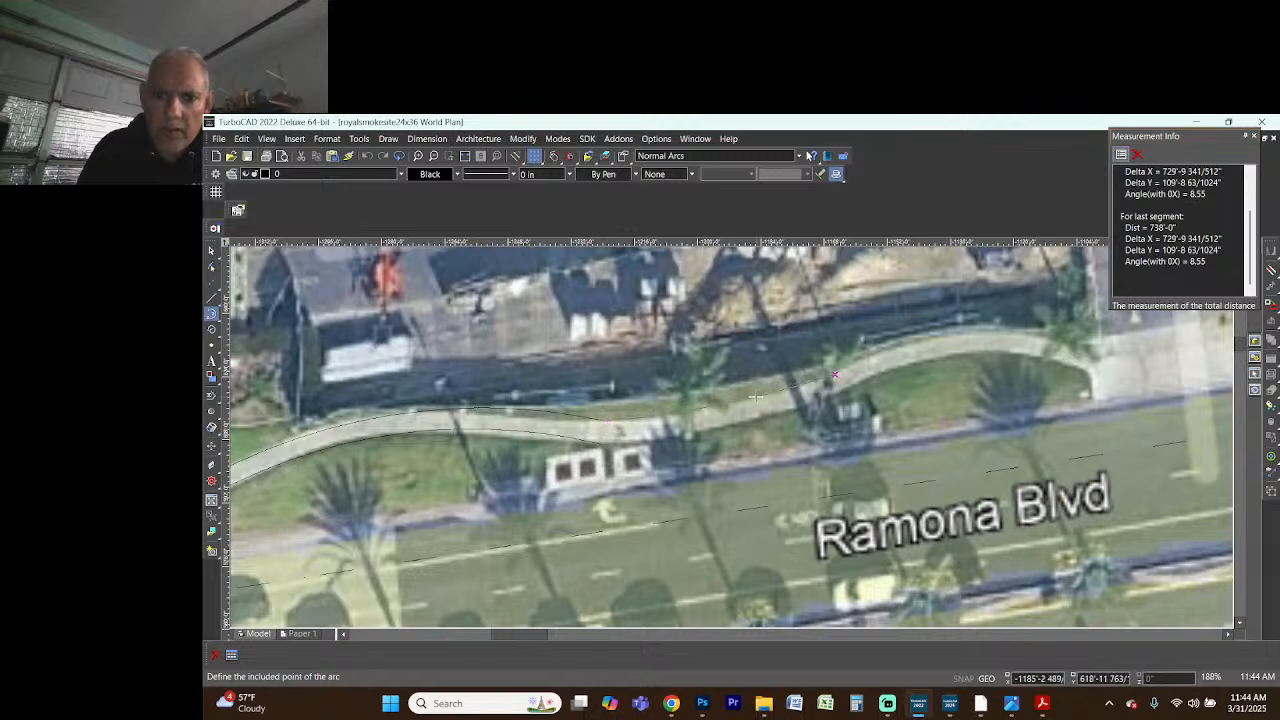
pyautogui.click(752, 398)
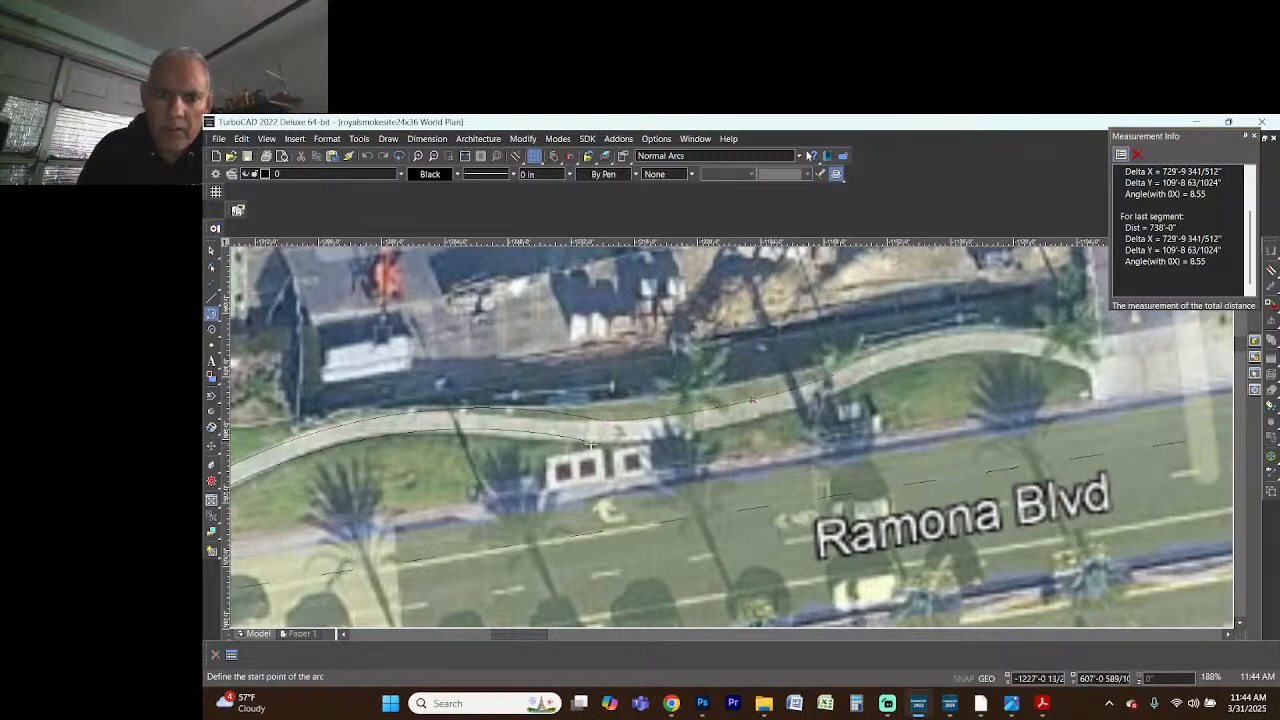
pyautogui.click(752, 399)
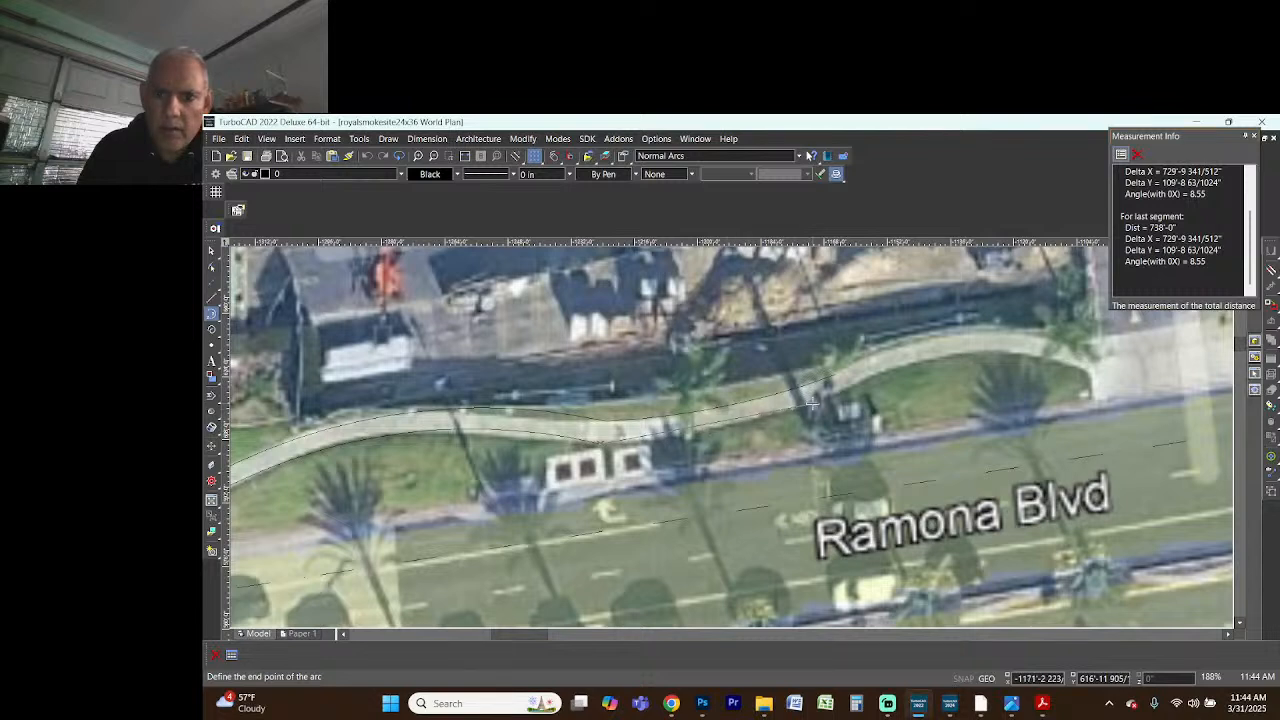
pyautogui.click(843, 393)
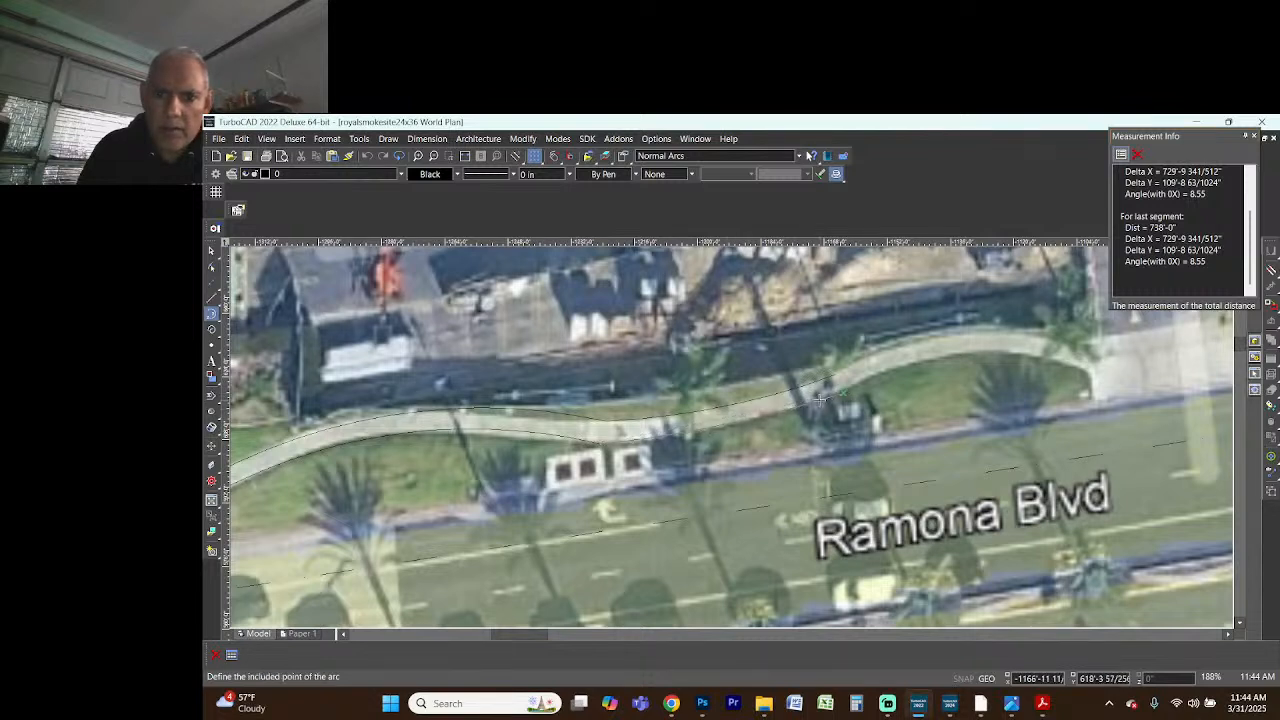
pyautogui.click(755, 420)
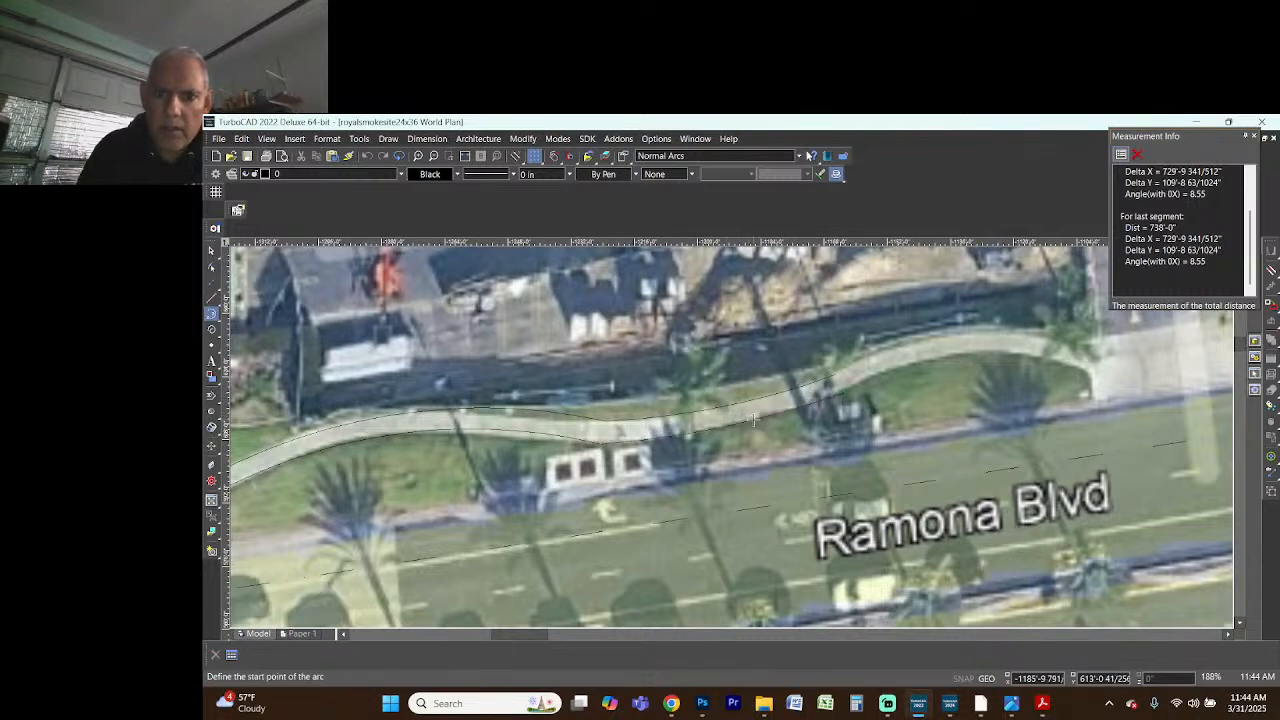
# - Trace the upper and lower edges of the walkway's last upward bend with arcs ending at the driveway
pyautogui.click(832, 375)
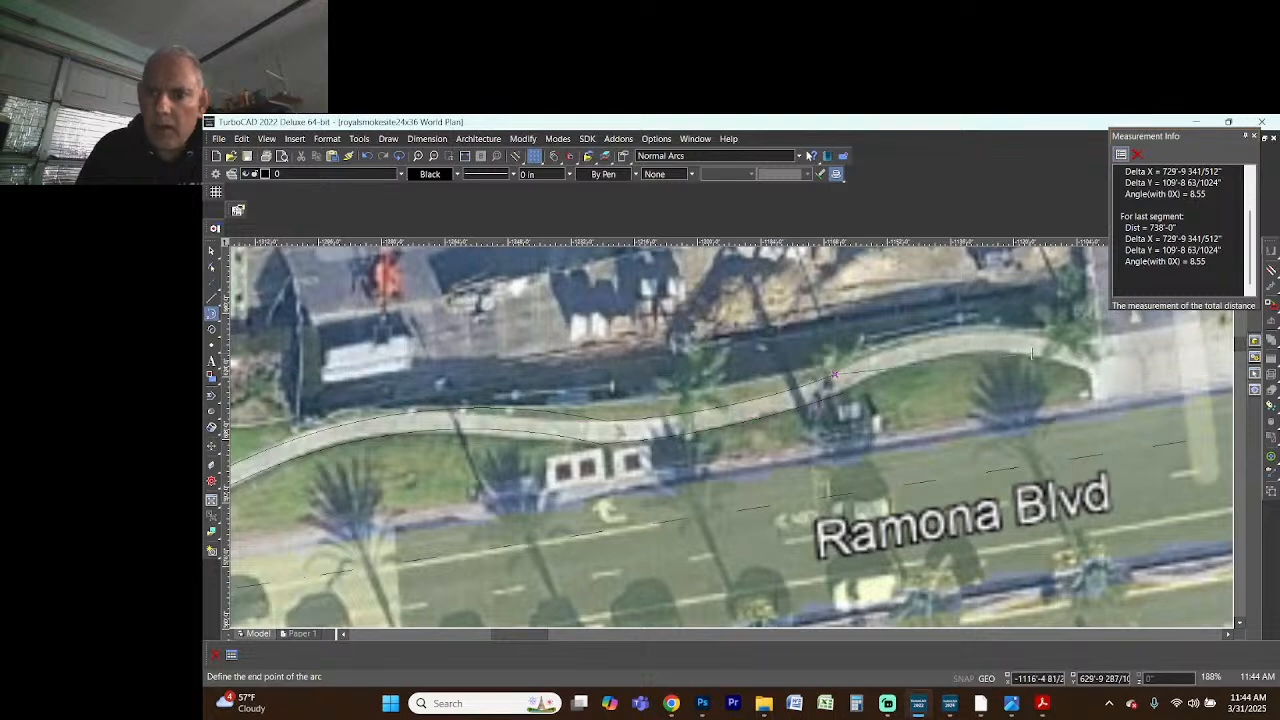
pyautogui.click(1090, 346)
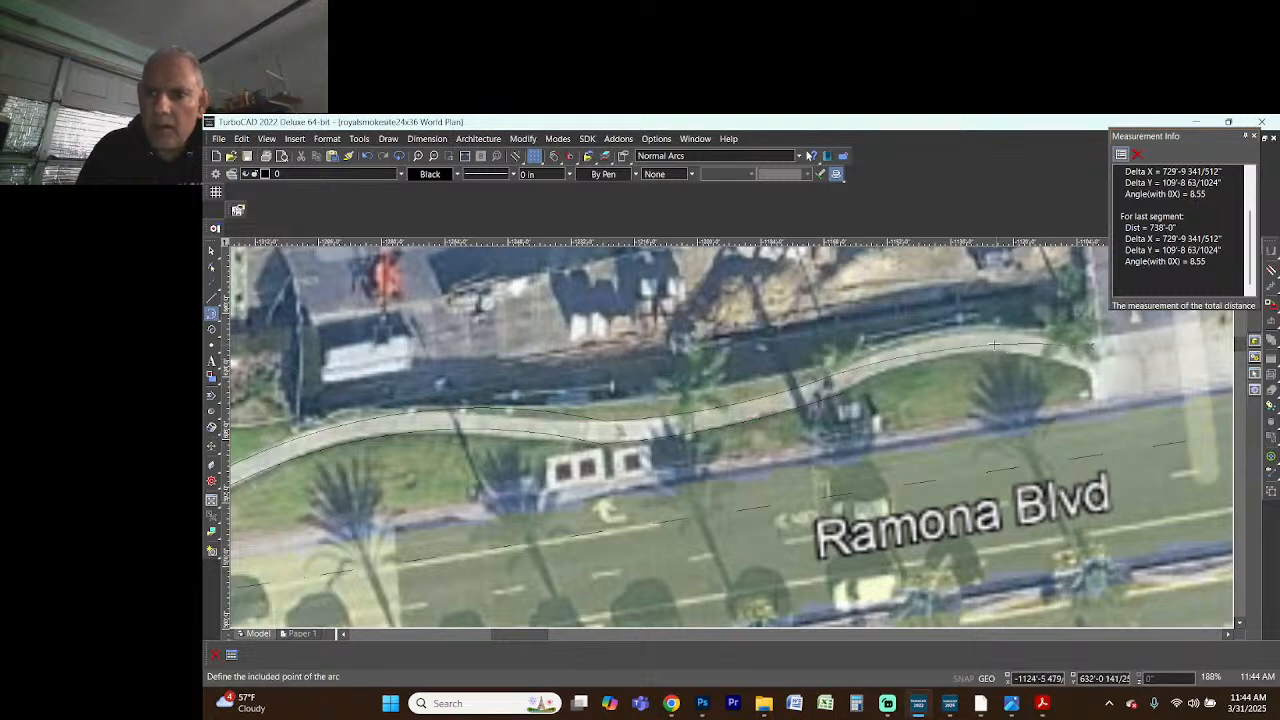
pyautogui.click(952, 335)
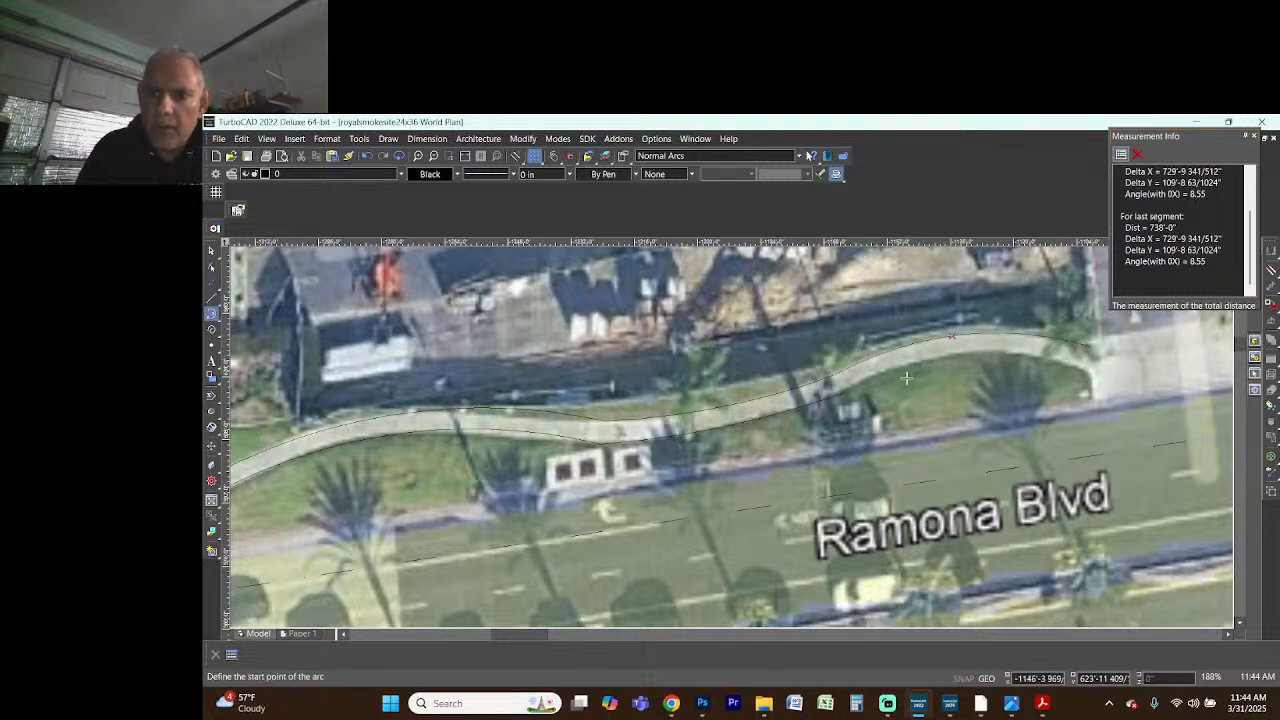
pyautogui.click(845, 393)
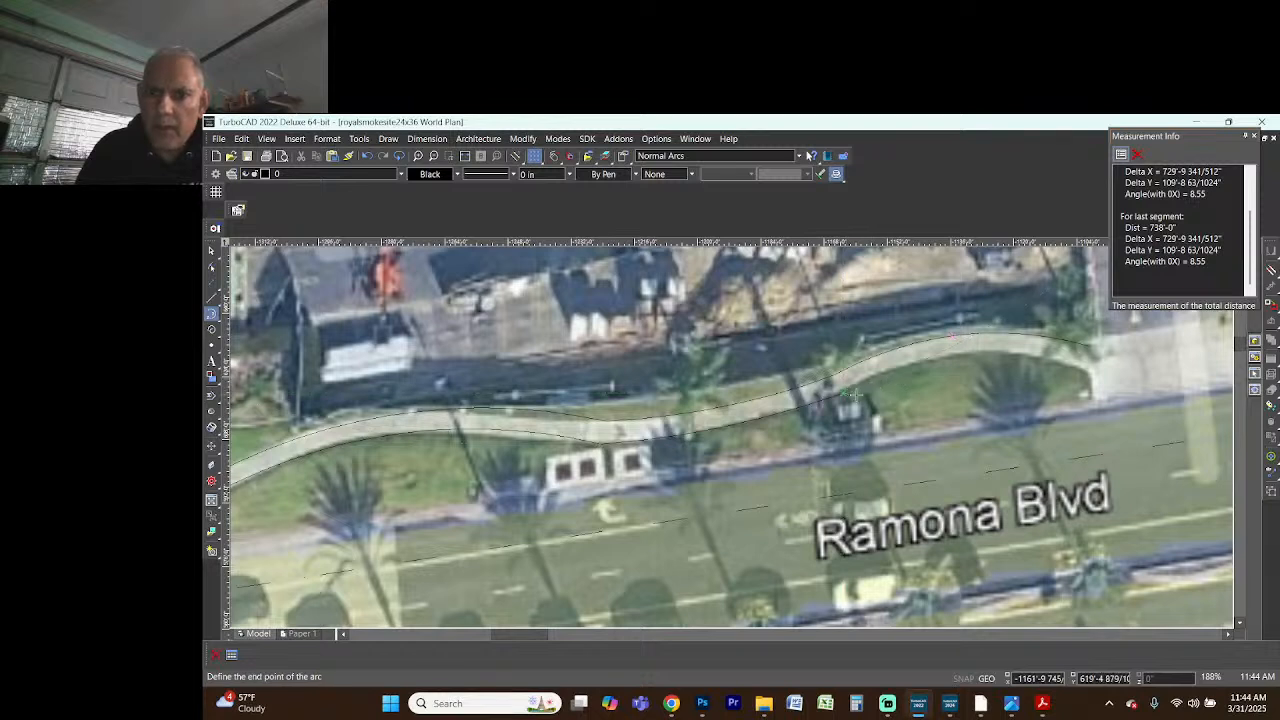
pyautogui.click(1093, 373)
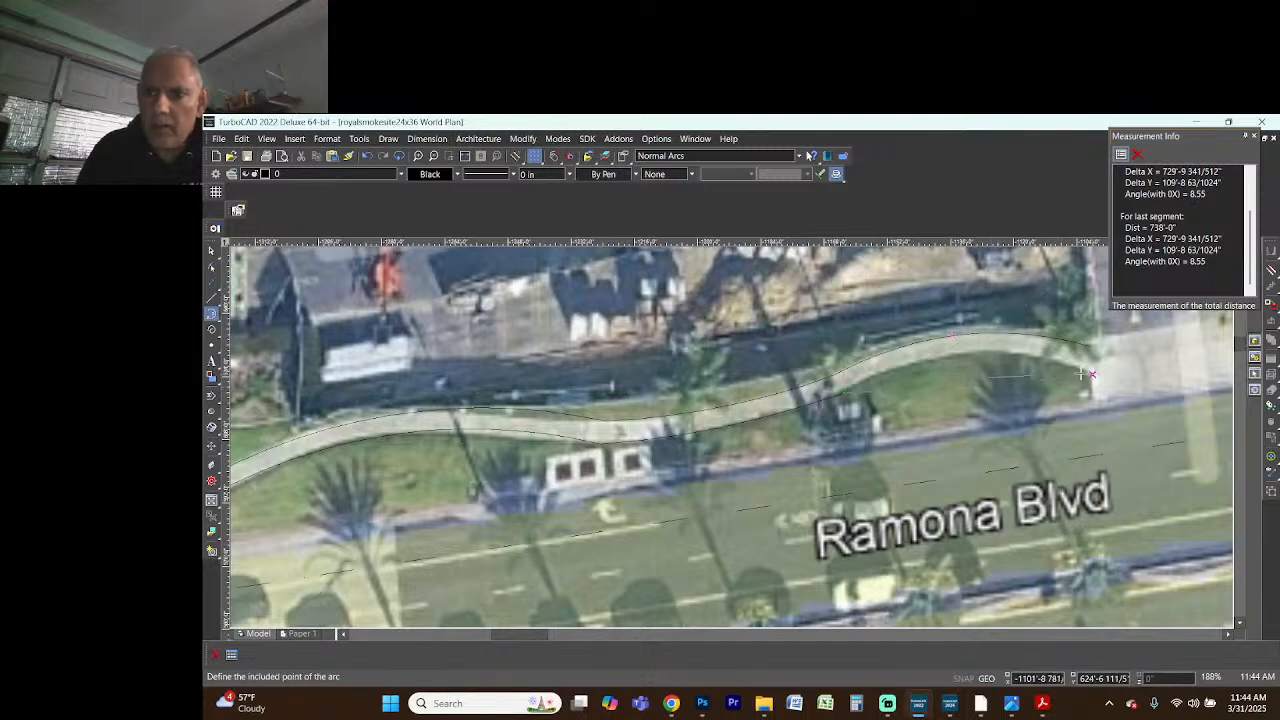
pyautogui.click(984, 357)
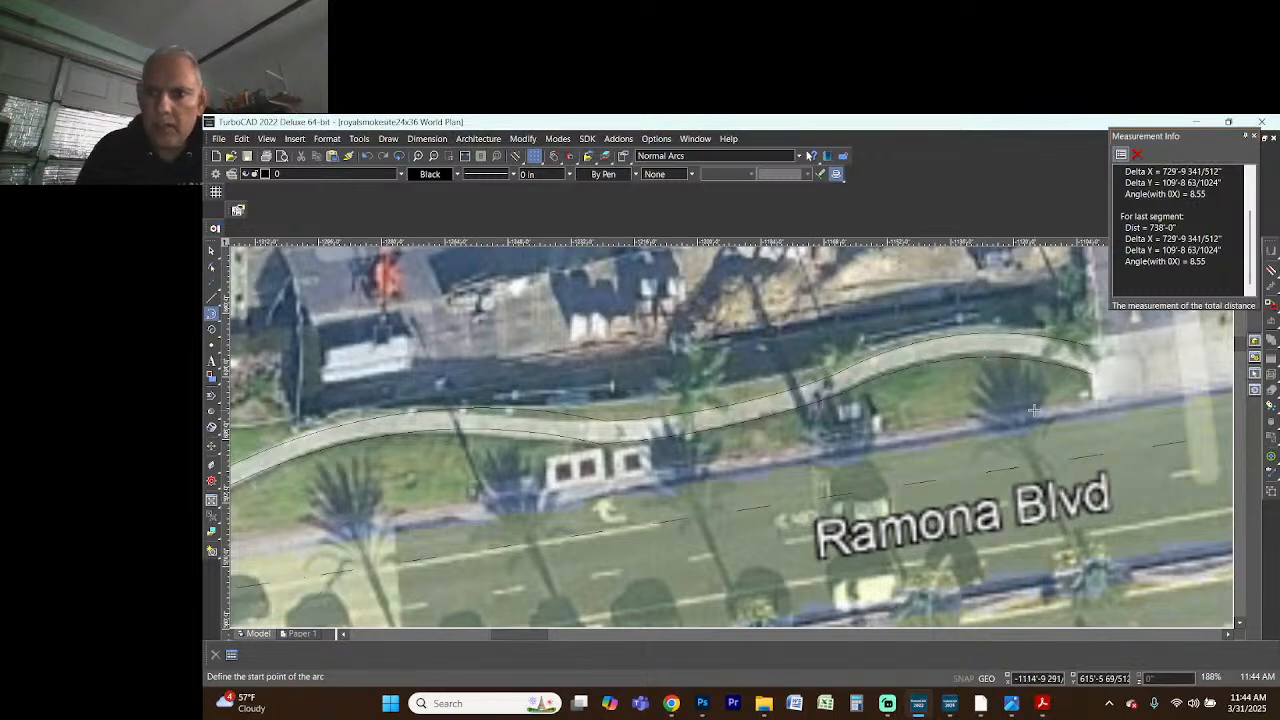
# - Draw a short line down to the curb at the driveway's west edge and another inside its east edge
pyautogui.scroll(-1, 1031, 412)
pyautogui.scroll(1, 769, 403)
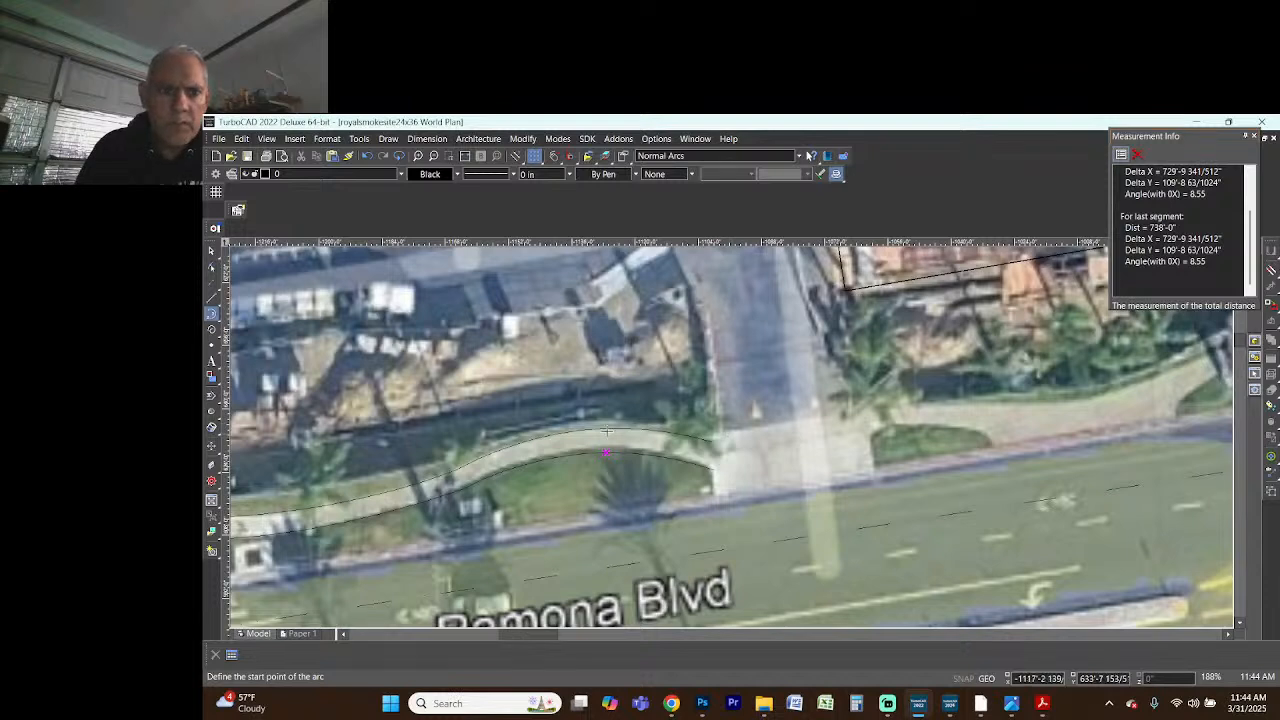
pyautogui.click(211, 297)
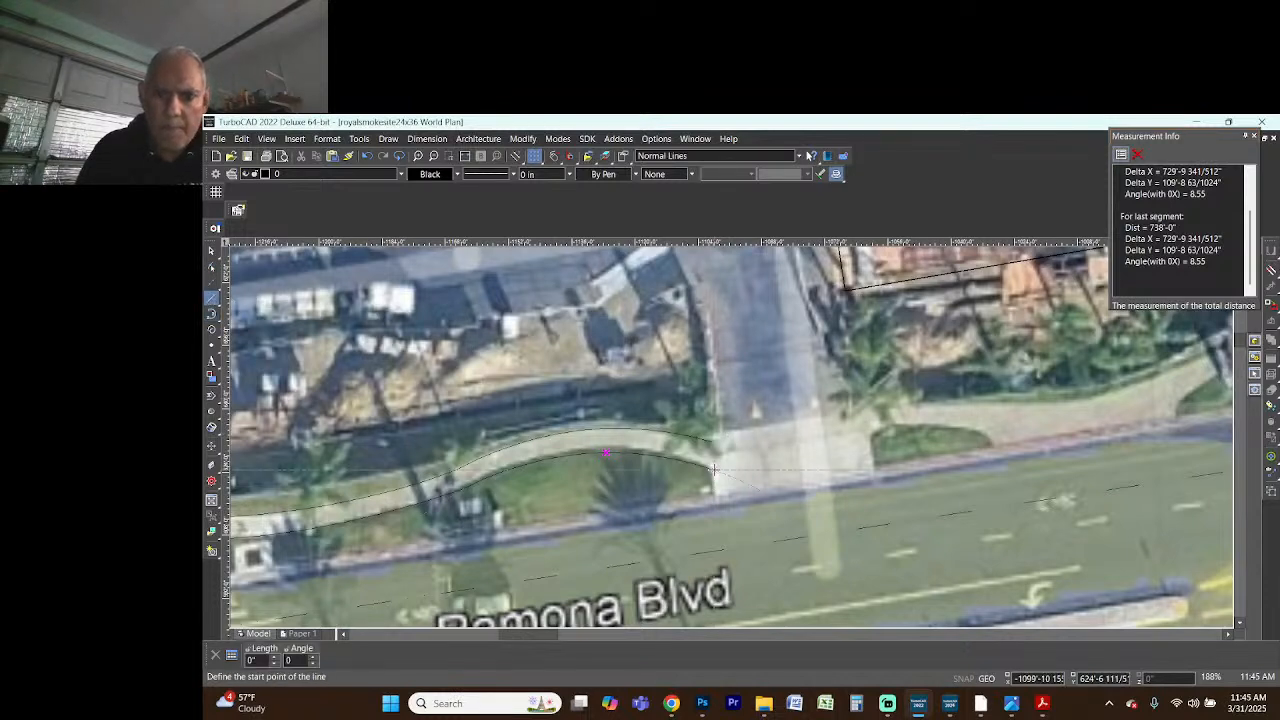
pyautogui.click(714, 468)
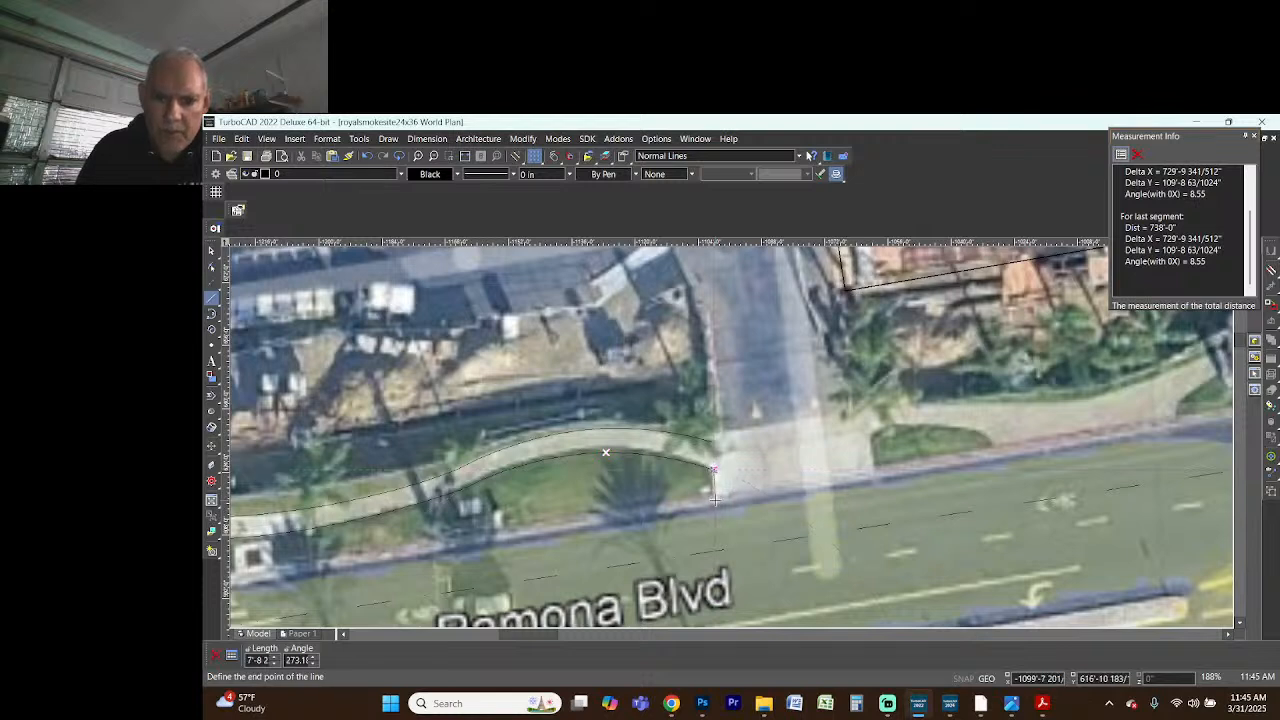
pyautogui.click(714, 504)
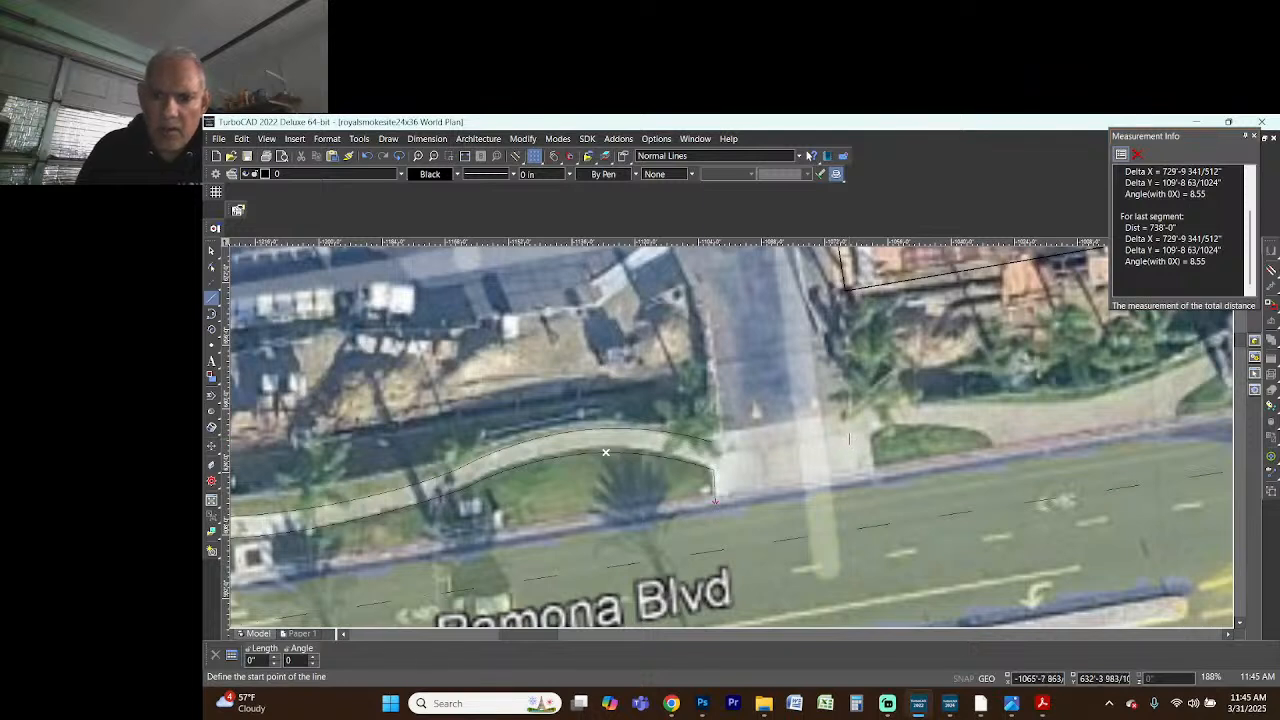
pyautogui.click(849, 439)
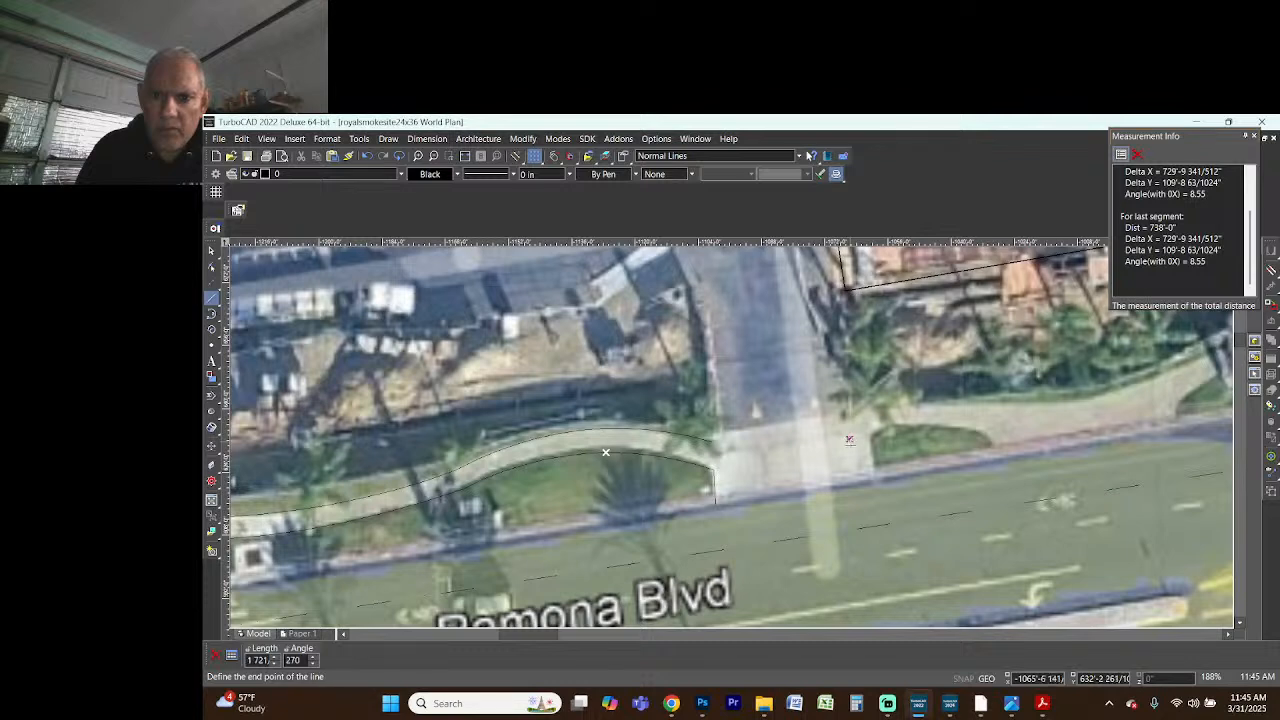
pyautogui.click(851, 476)
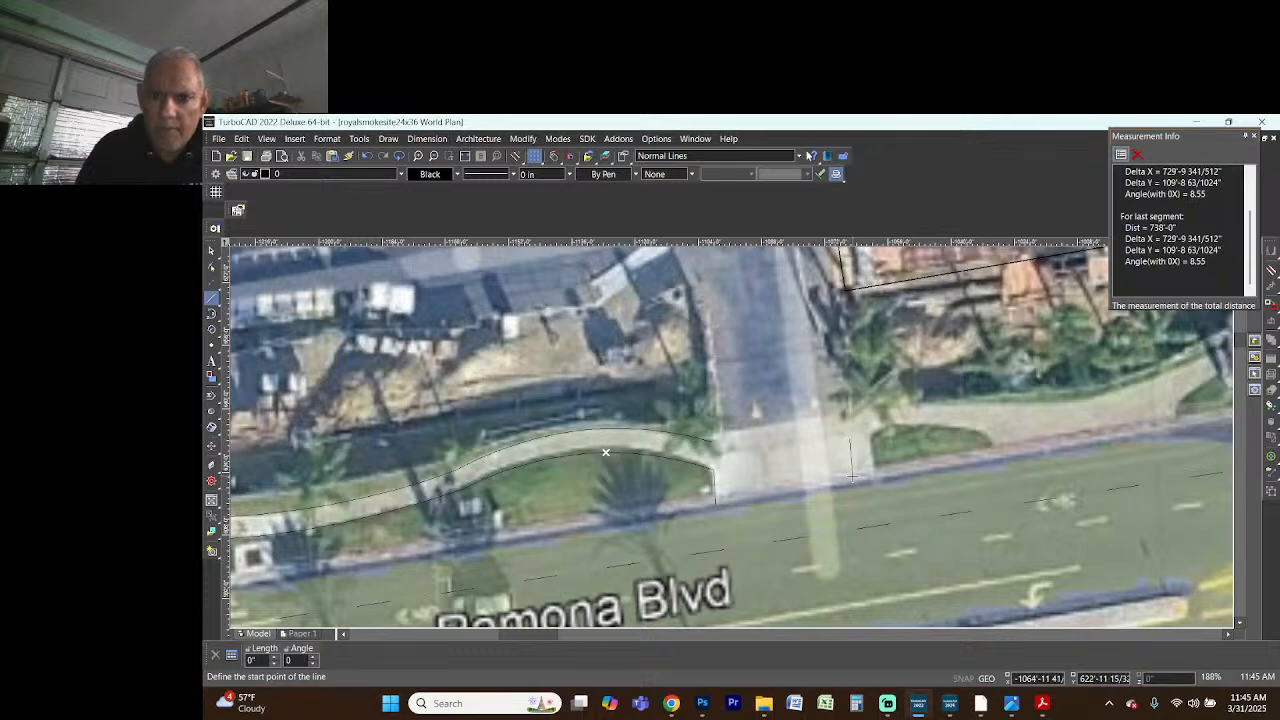
# - Outline the small grass island east of the driveway with lines on its west and curb sides and an arc across the top
pyautogui.click(868, 437)
pyautogui.click(872, 468)
pyautogui.click(872, 469)
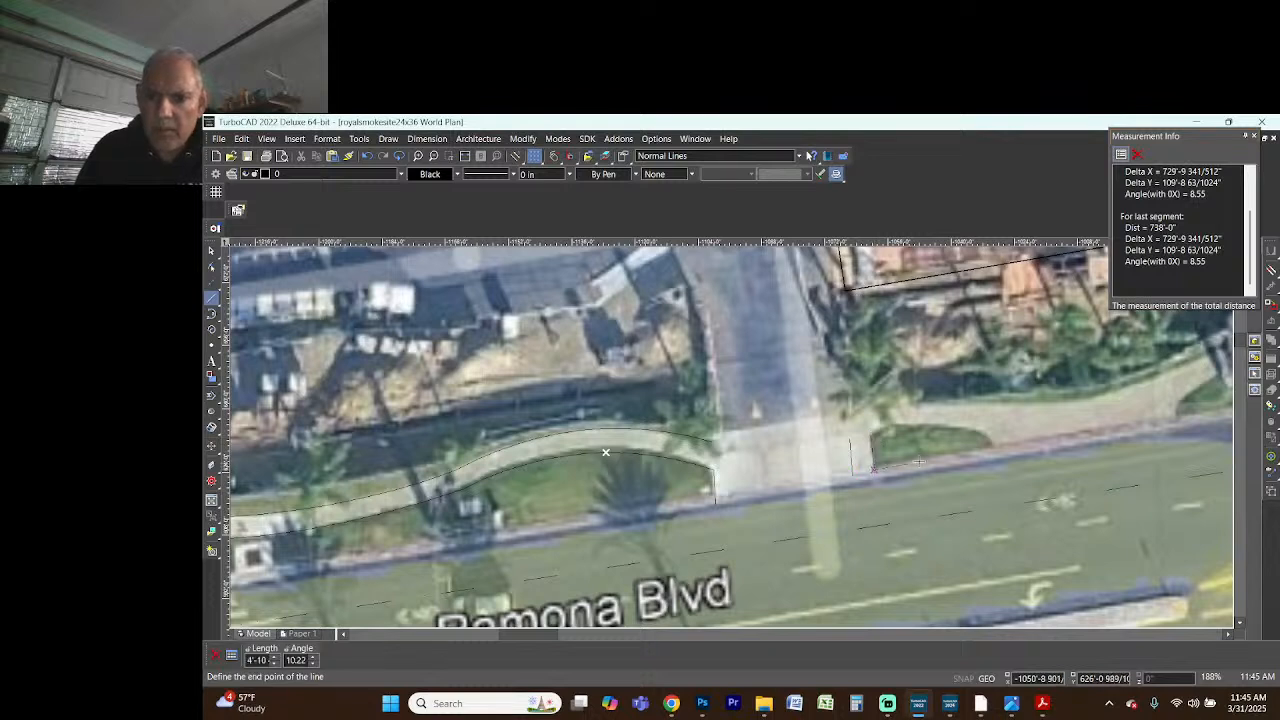
pyautogui.click(990, 446)
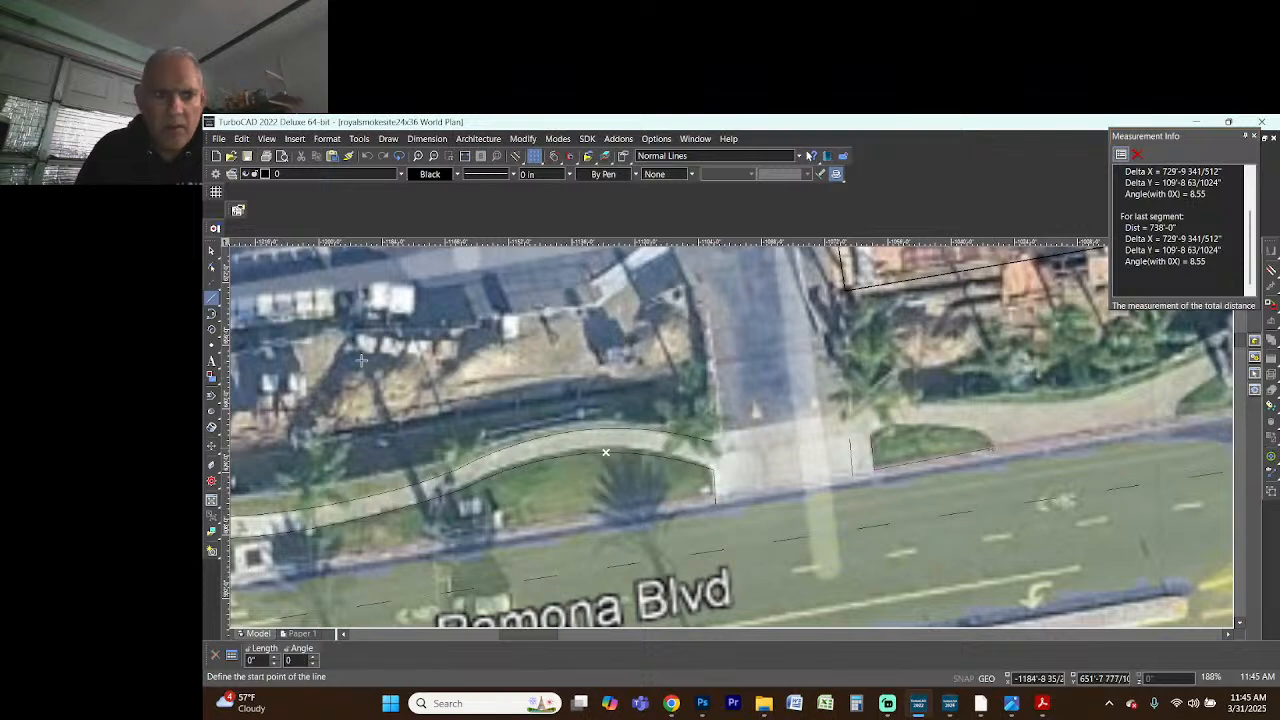
pyautogui.click(212, 318)
pyautogui.click(212, 316)
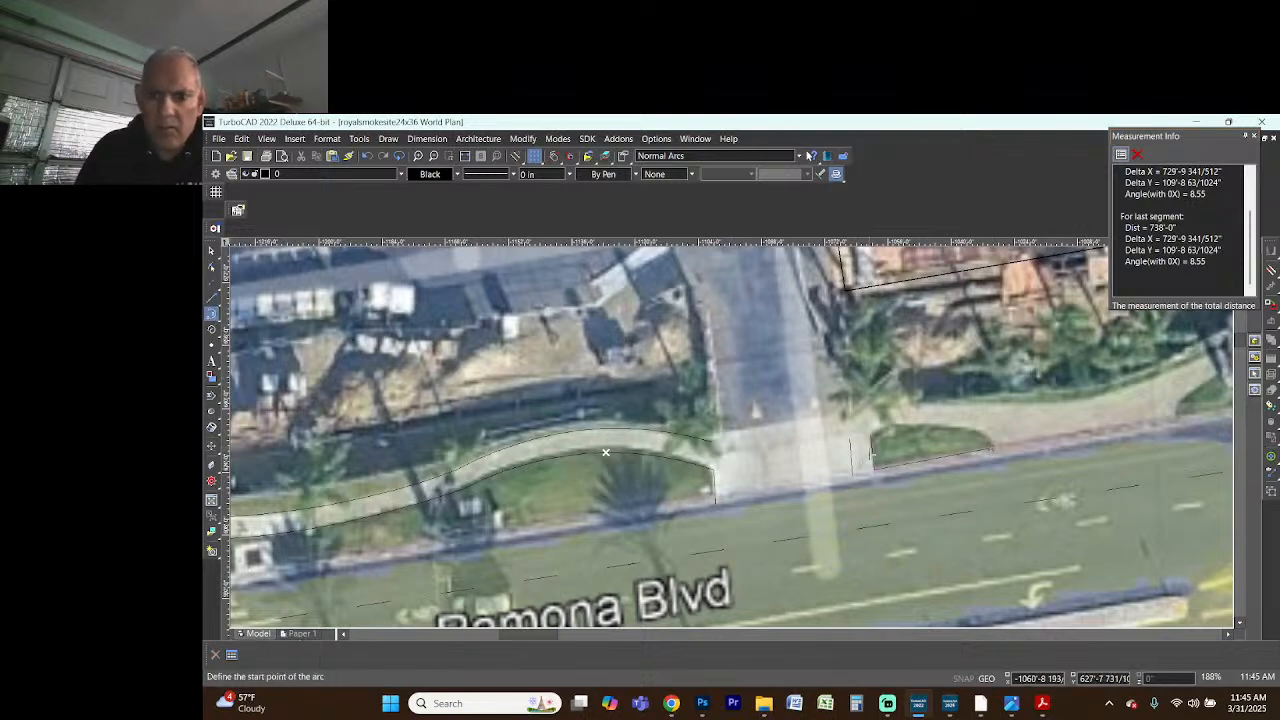
pyautogui.click(870, 437)
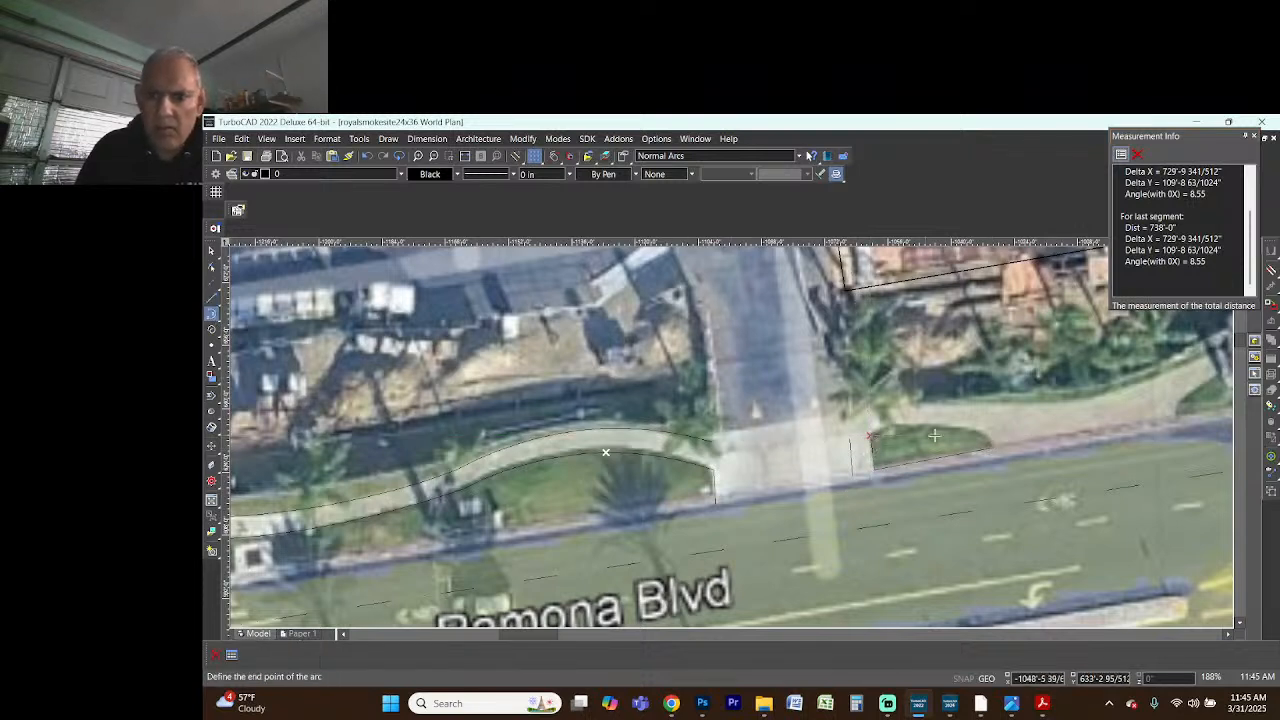
pyautogui.click(992, 446)
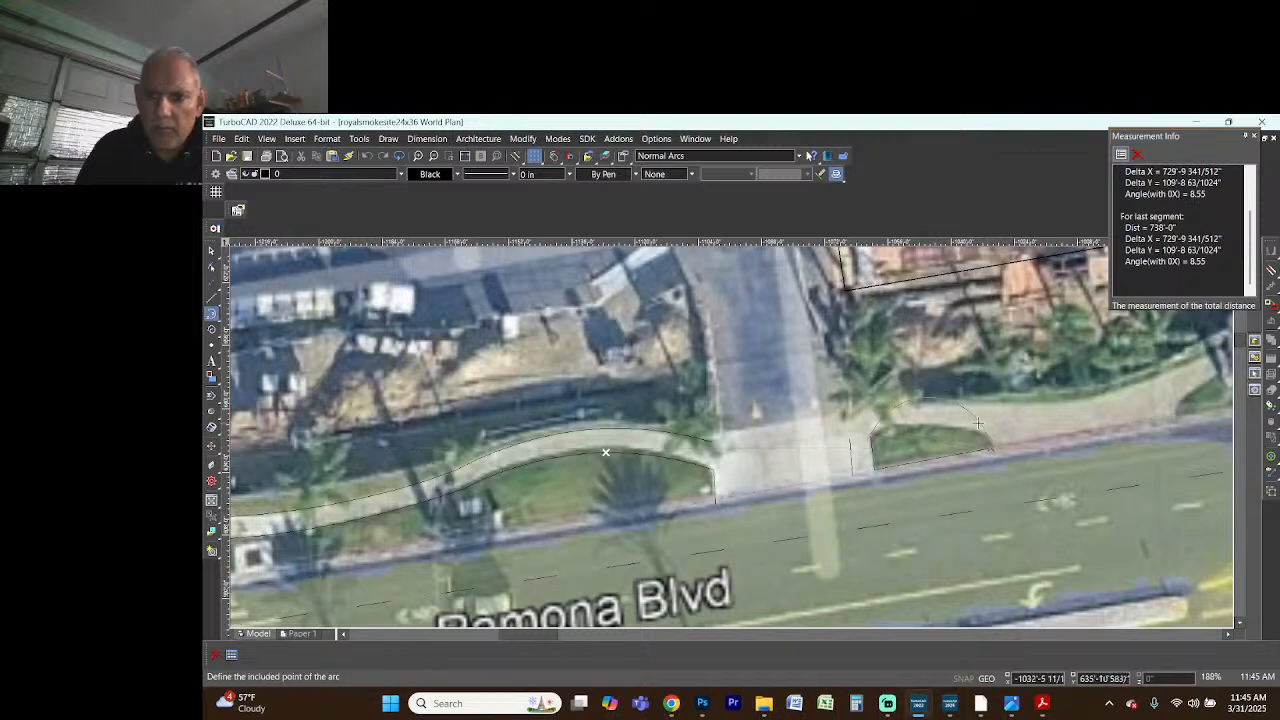
pyautogui.click(944, 430)
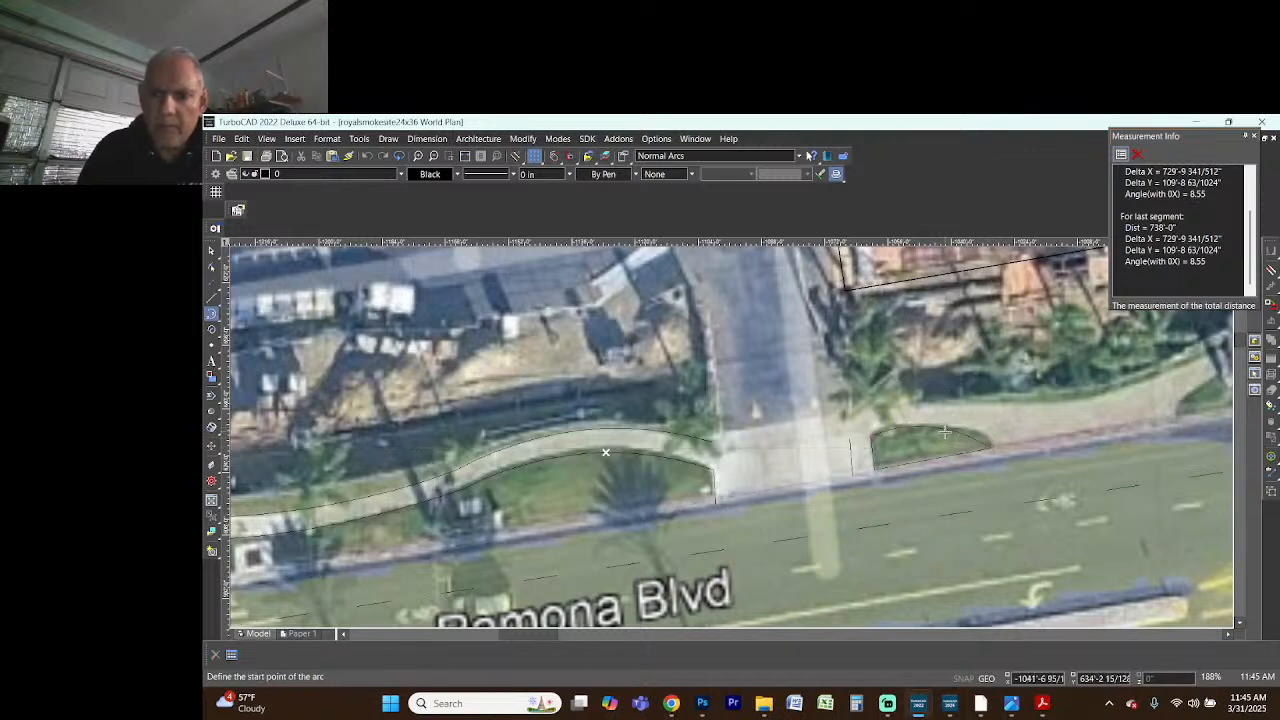
# - Extend the curb-side edge with a line from the grass island's east tip to the start of the next grass strip
pyautogui.scroll(3, 1150, 448)
pyautogui.scroll(-3, 893, 457)
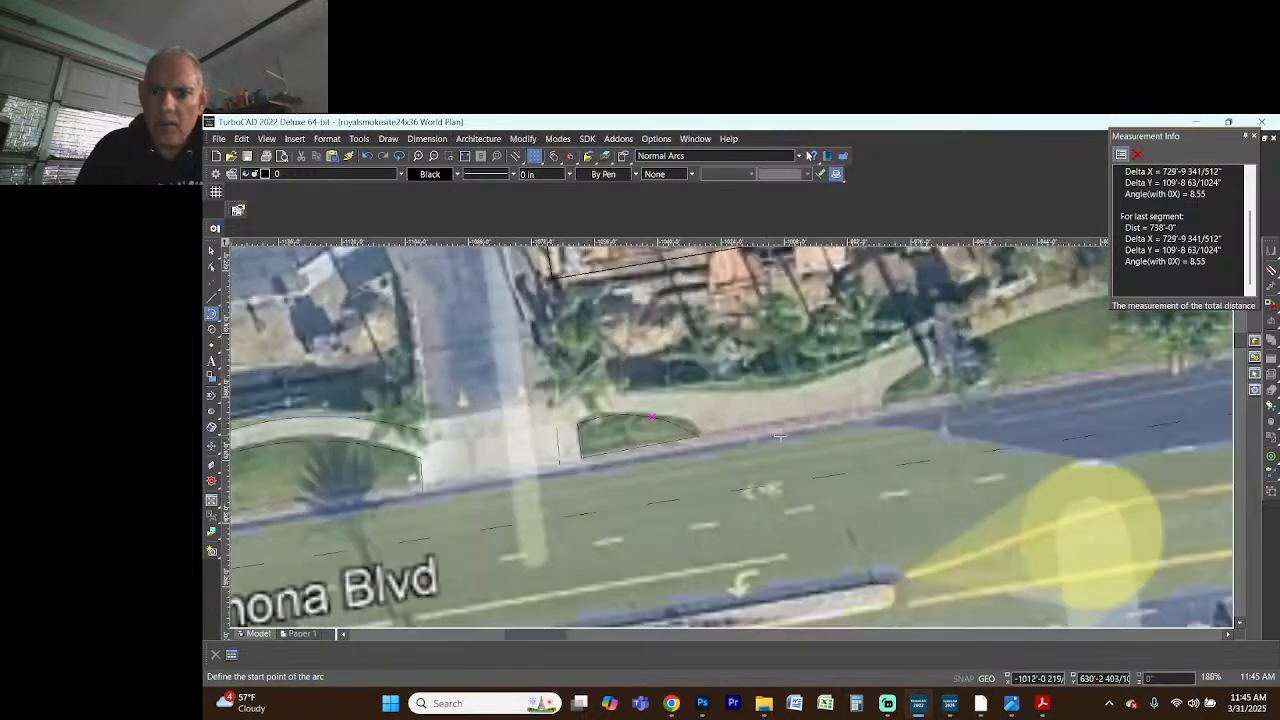
pyautogui.click(211, 297)
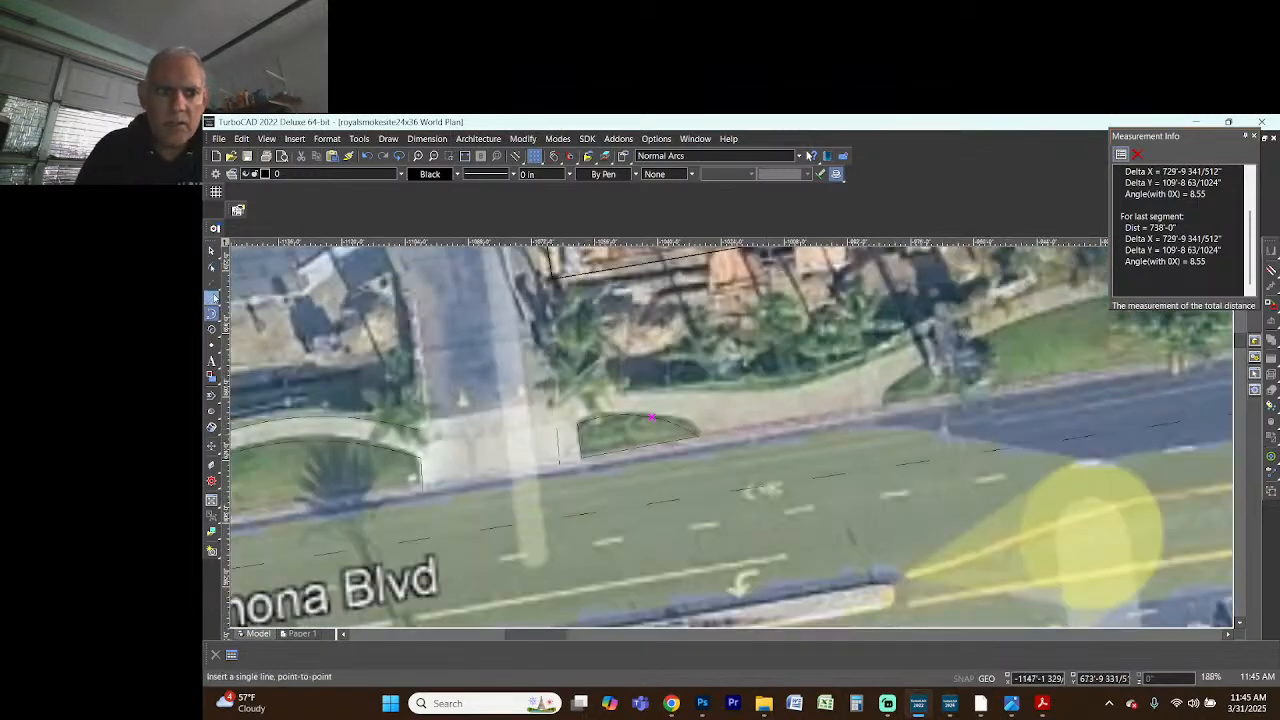
pyautogui.click(700, 437)
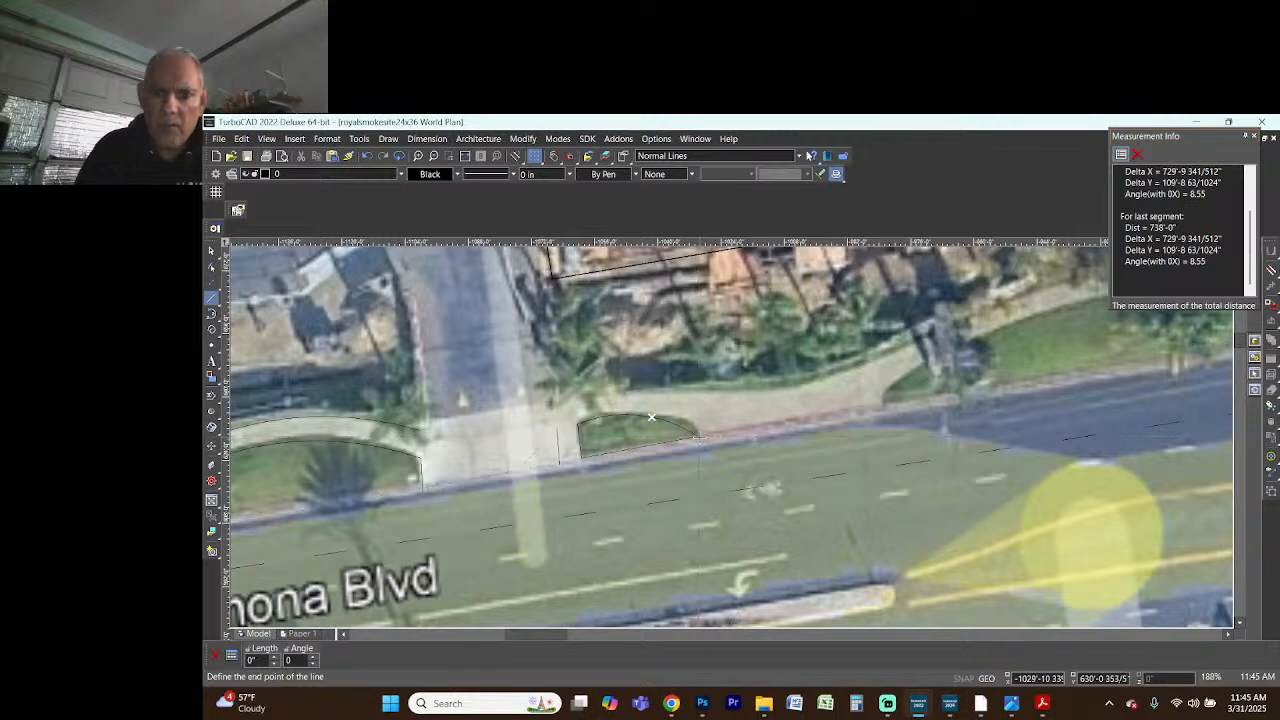
pyautogui.click(862, 405)
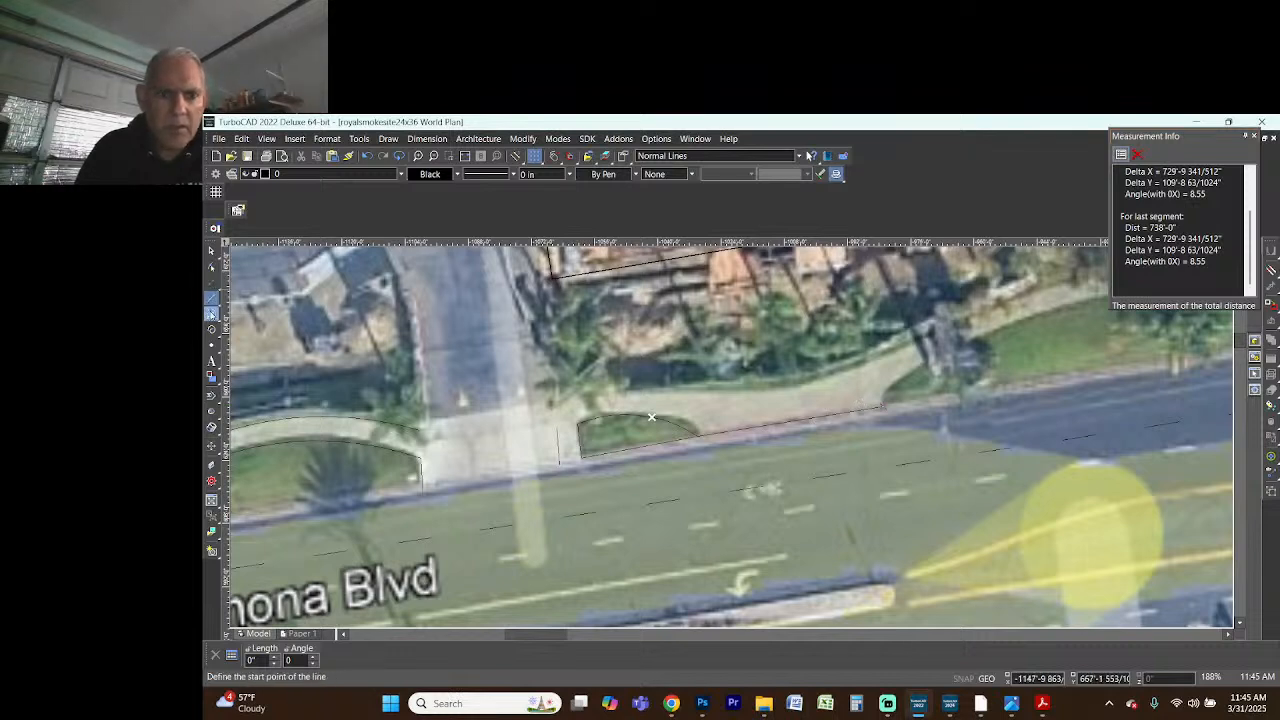
# - Trace the walkway's upper edge beside the planting with an arc from above the grass island to the palm trees
pyautogui.click(210, 313)
pyautogui.click(585, 394)
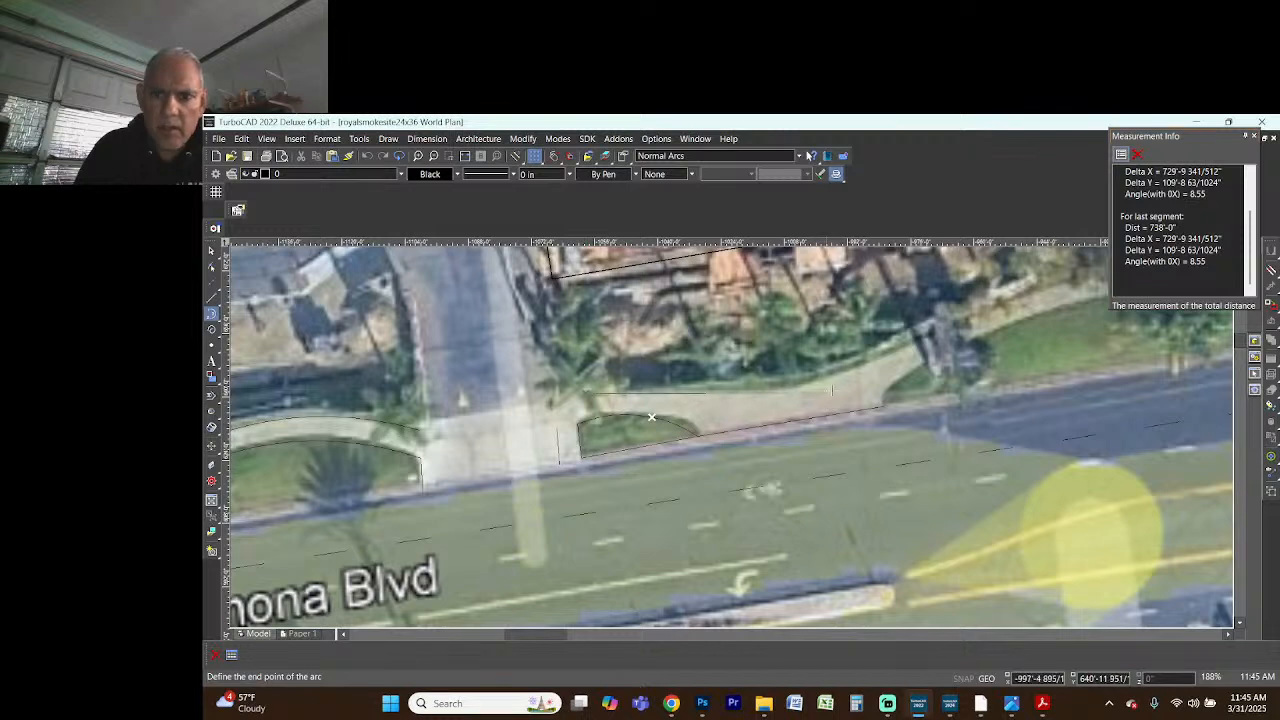
pyautogui.click(916, 342)
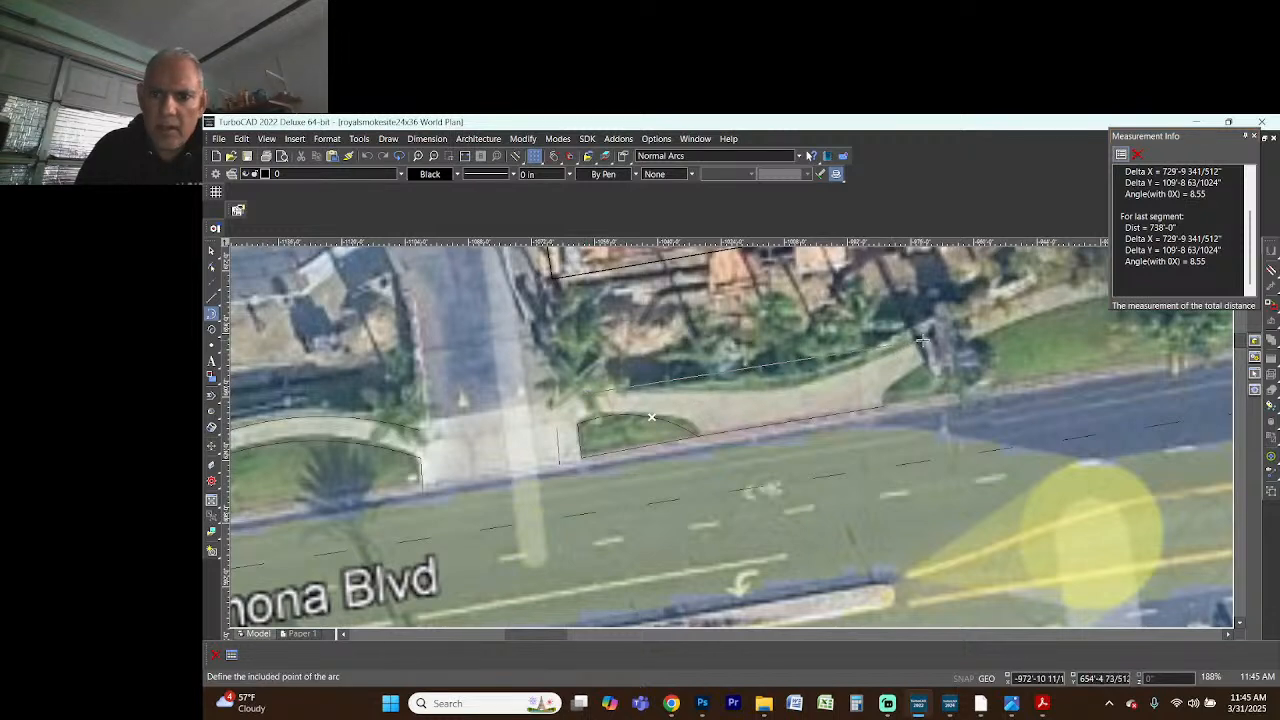
pyautogui.click(651, 416)
# - Trace the upper and lower edges of the next walkway stretch with two arcs heading east towards the Baskin-Robbins parking driveway
pyautogui.scroll(-1, 580, 515)
pyautogui.scroll(1, 809, 439)
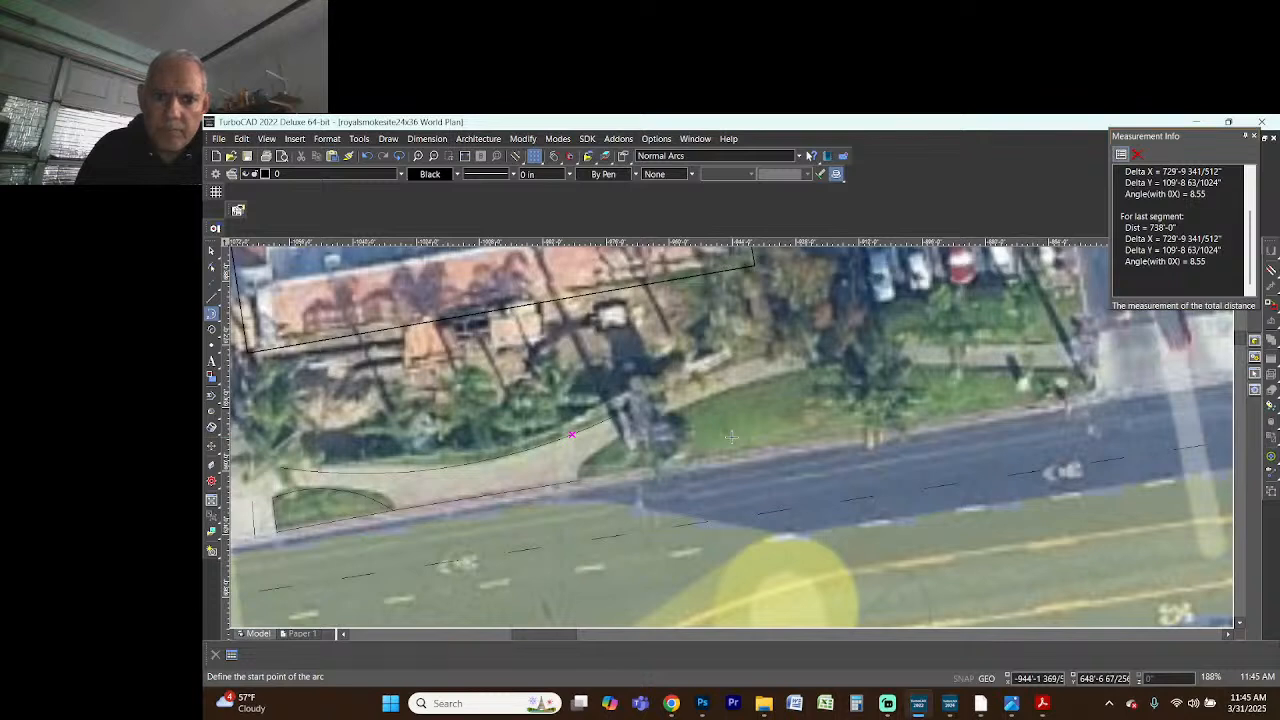
pyautogui.click(619, 411)
pyautogui.click(957, 341)
pyautogui.click(813, 349)
pyautogui.click(577, 462)
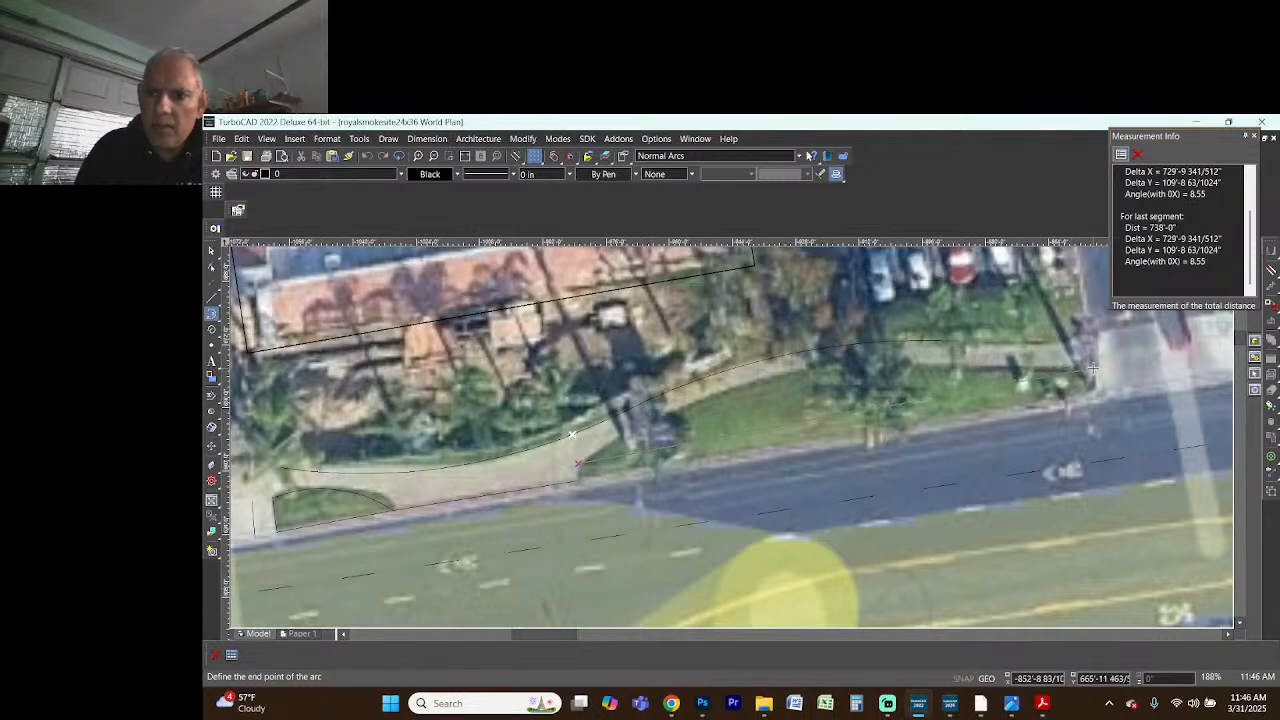
pyautogui.click(1093, 369)
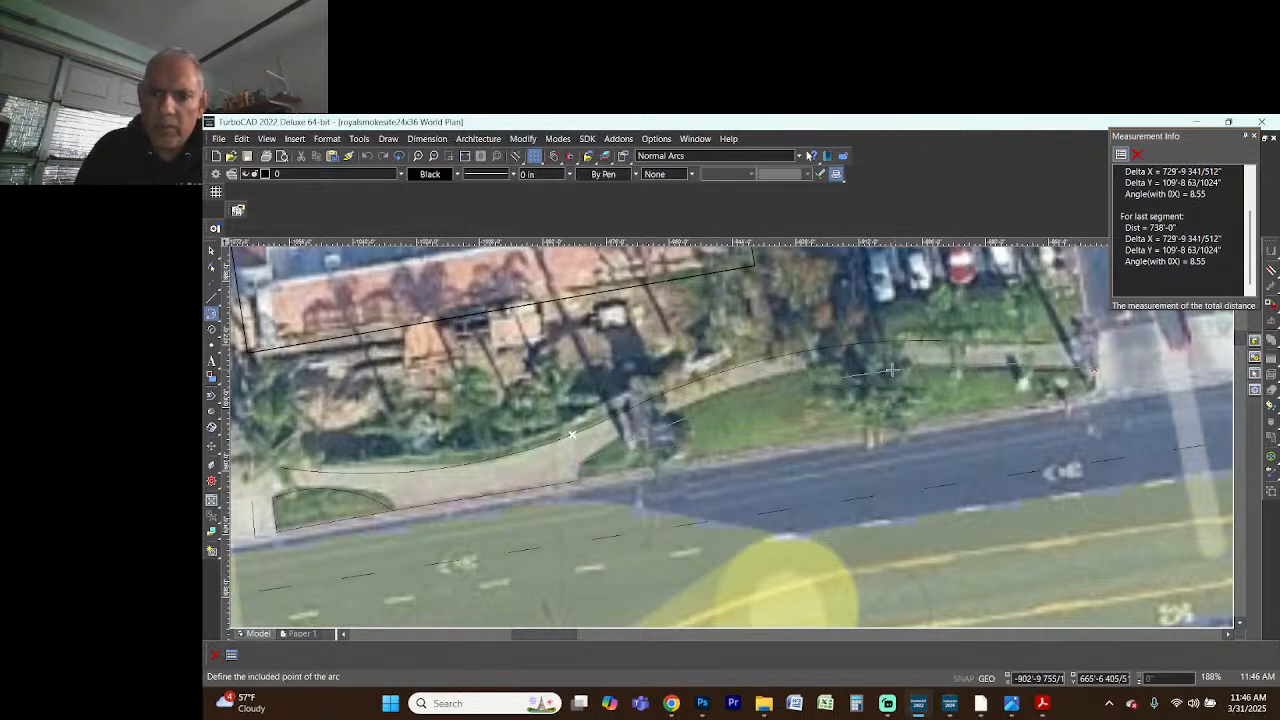
pyautogui.click(795, 377)
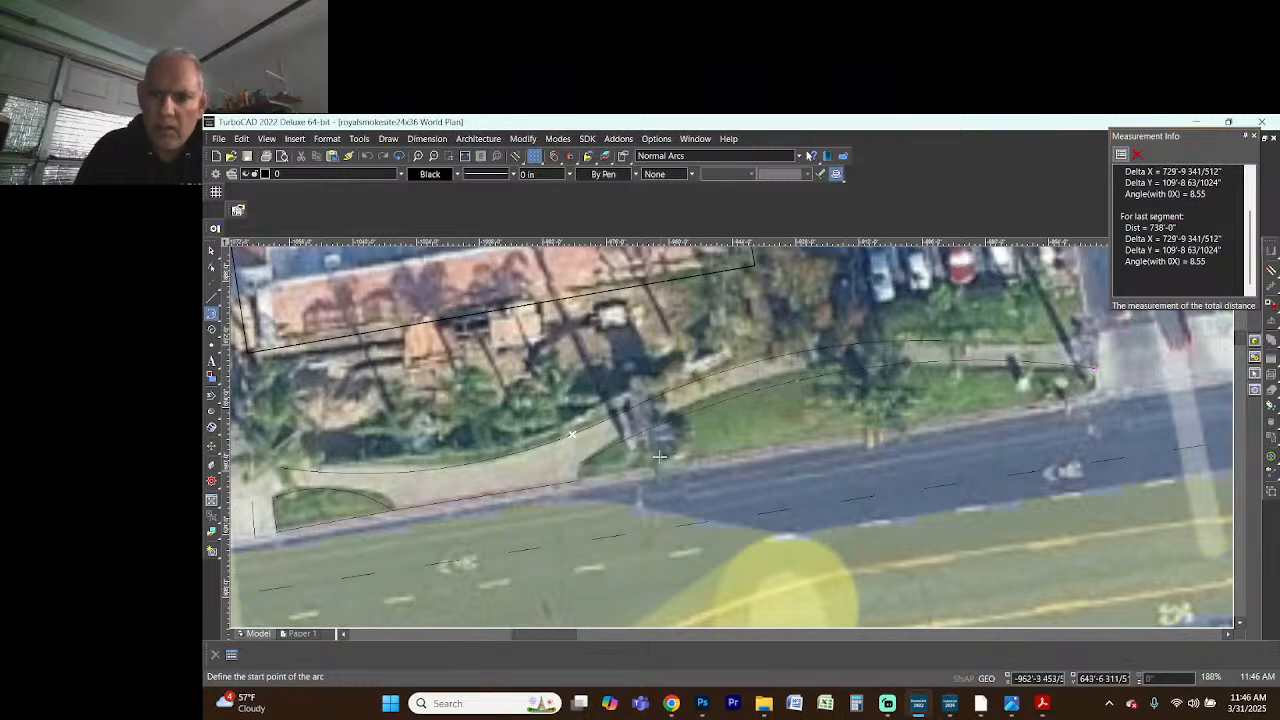
# - Close the grass strip below the walkway with lines at its west end, along the curb and up its east end
pyautogui.click(211, 297)
pyautogui.click(576, 466)
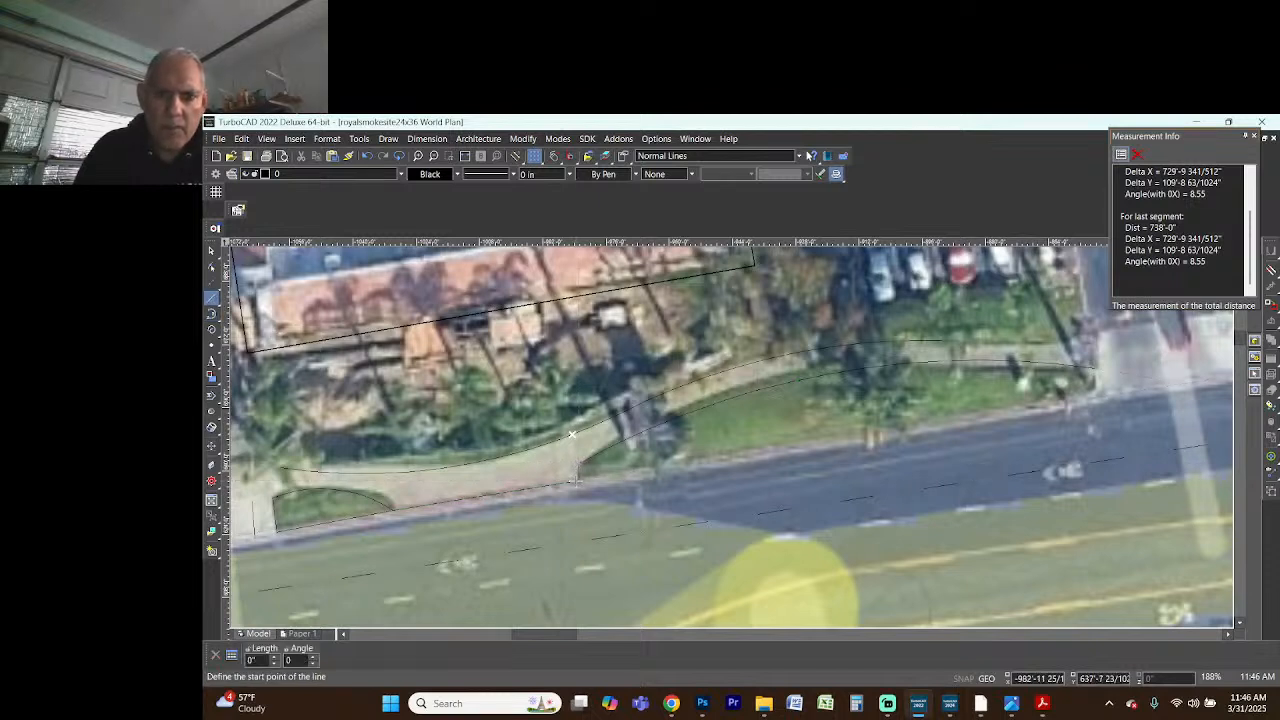
pyautogui.click(1097, 388)
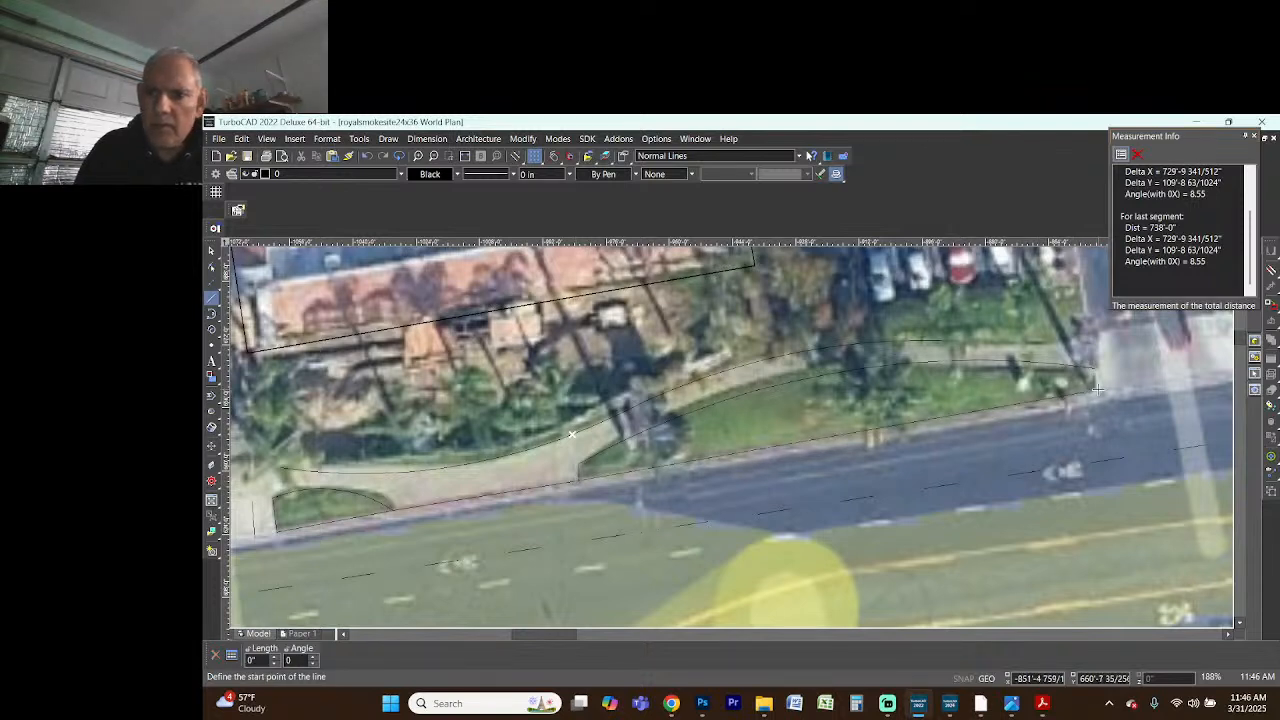
pyautogui.click(1095, 368)
# - Draw the east and west edges of the driveway between Baskin-Robbins and Monte Dollar as lines down to the curb
pyautogui.scroll(-2, 1094, 389)
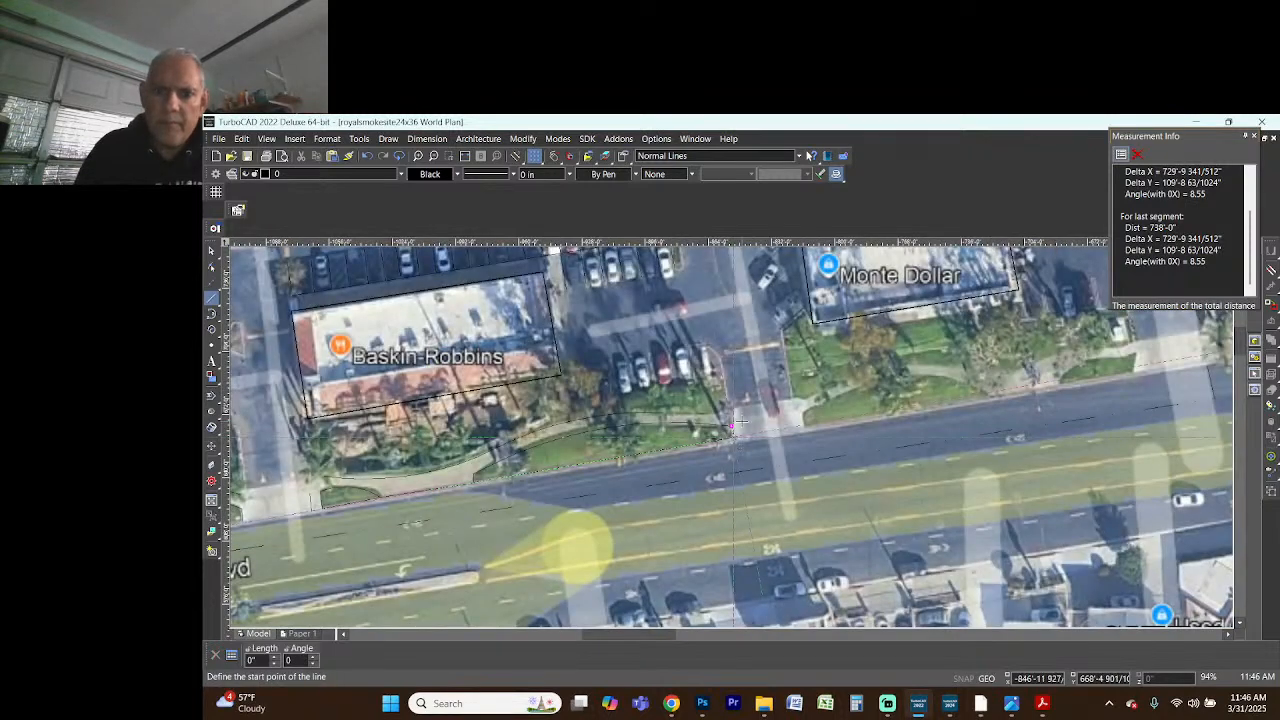
pyautogui.scroll(4, 731, 430)
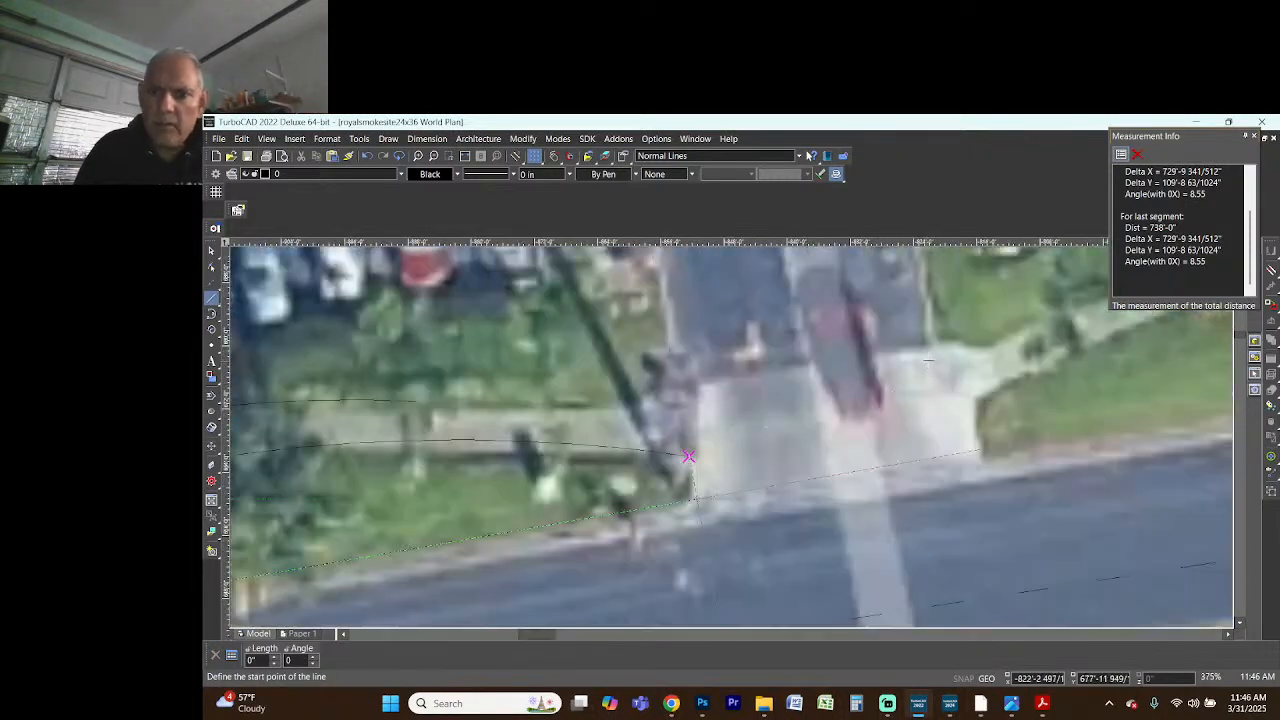
pyautogui.click(932, 327)
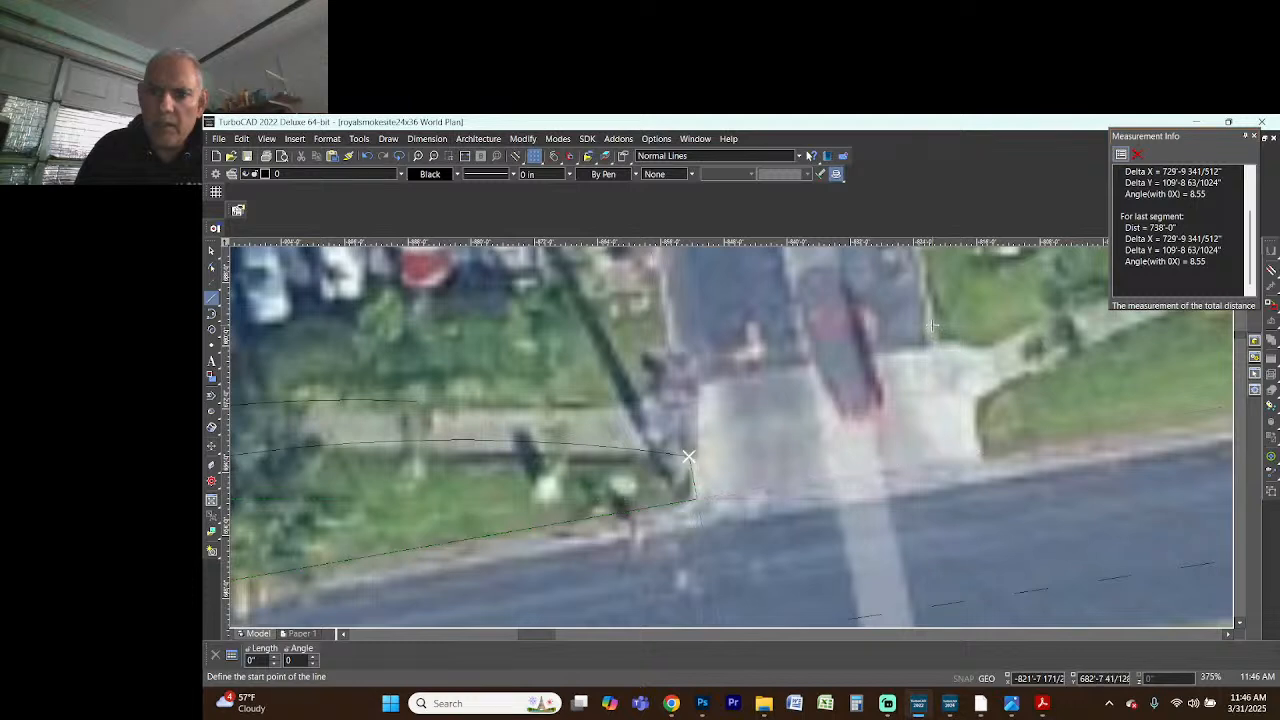
pyautogui.click(963, 482)
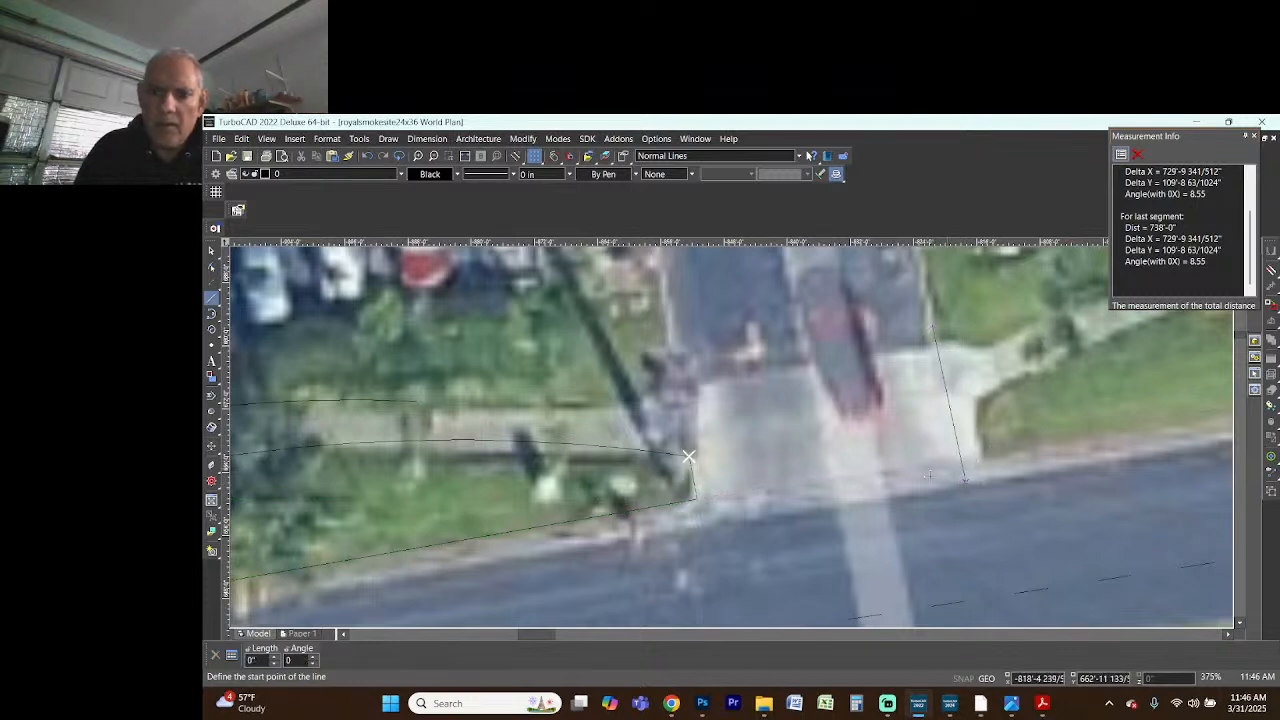
pyautogui.click(674, 340)
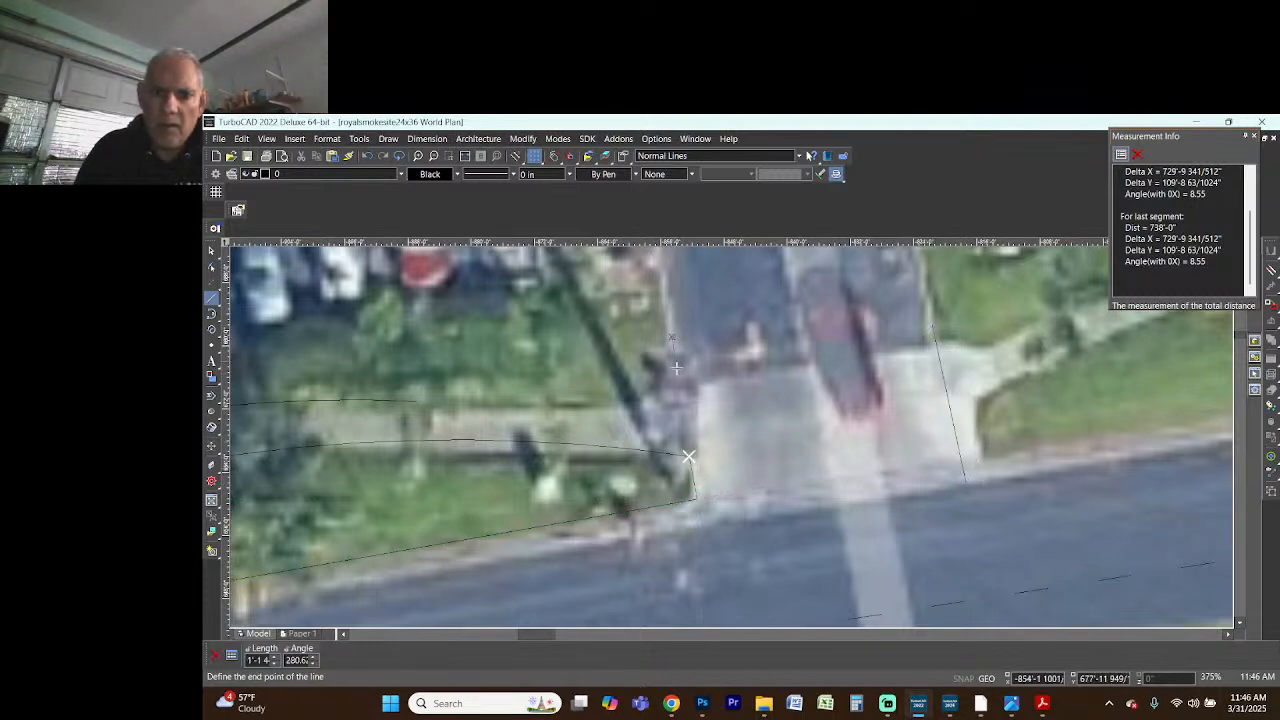
pyautogui.click(700, 508)
# - Draw the west end and the curb edge of the grass area east of the Baskin-Robbins driveway as two lines
pyautogui.scroll(-5, 700, 508)
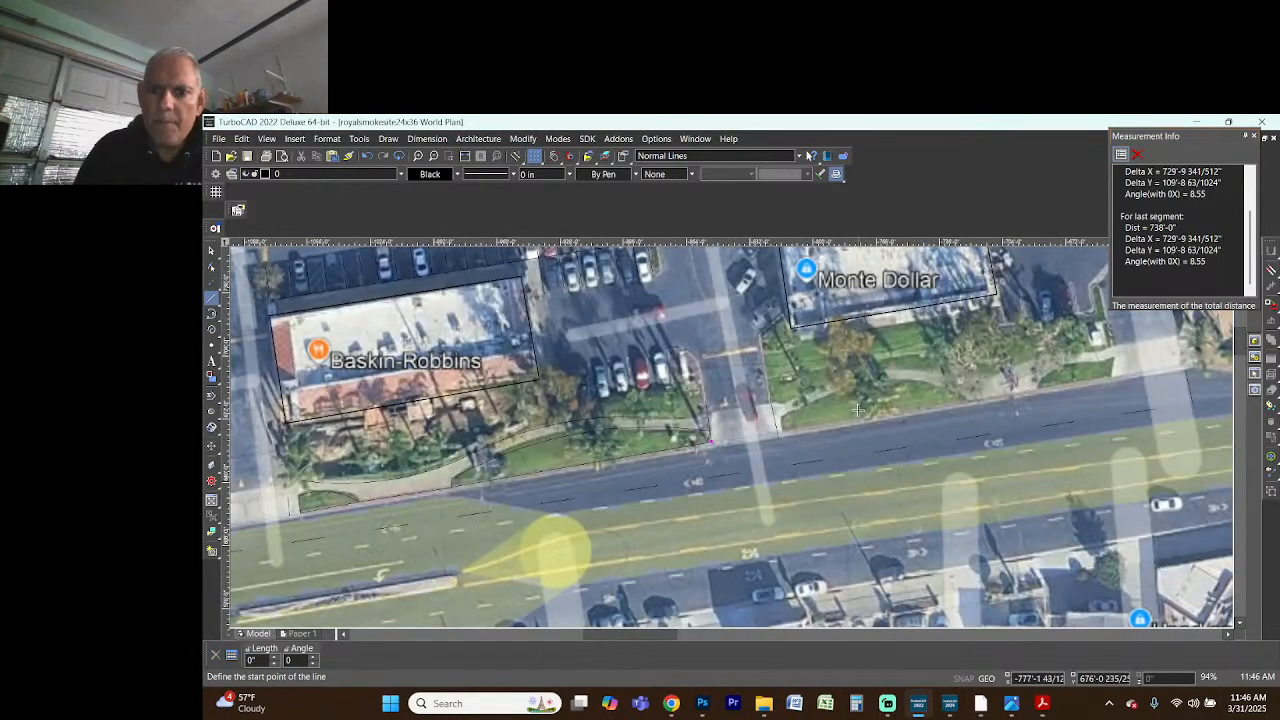
pyautogui.scroll(3, 975, 386)
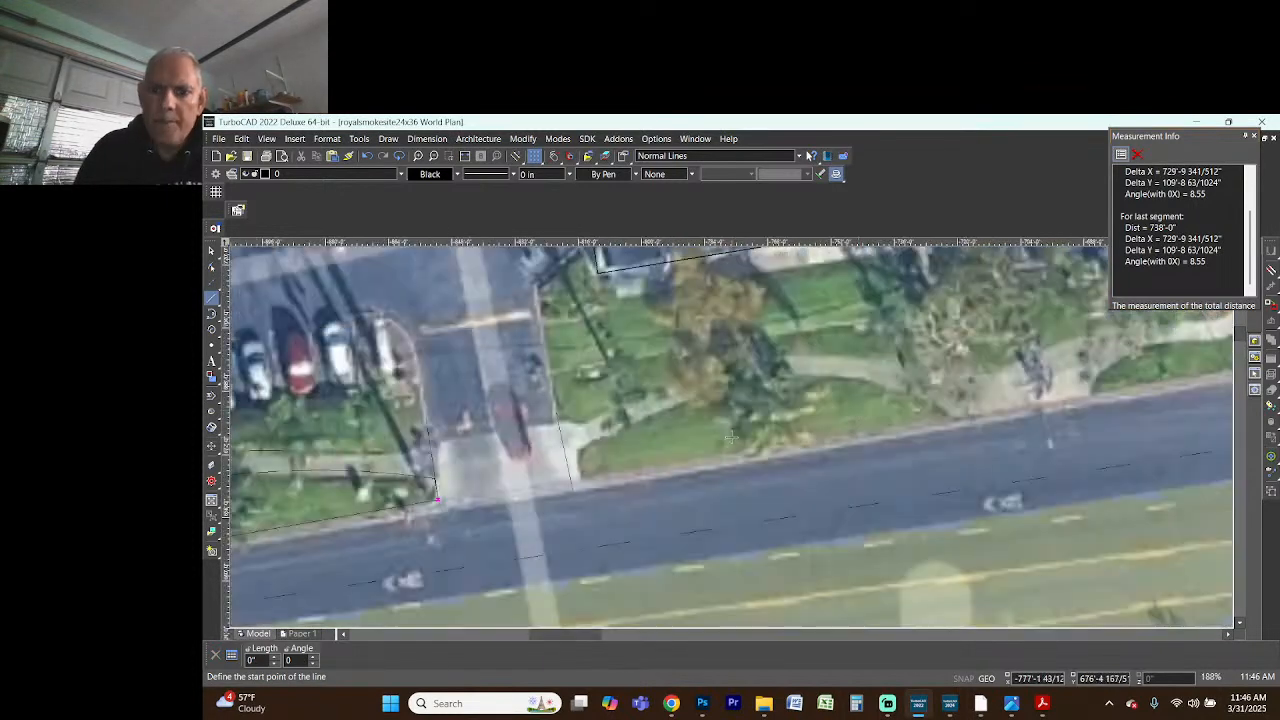
pyautogui.click(573, 447)
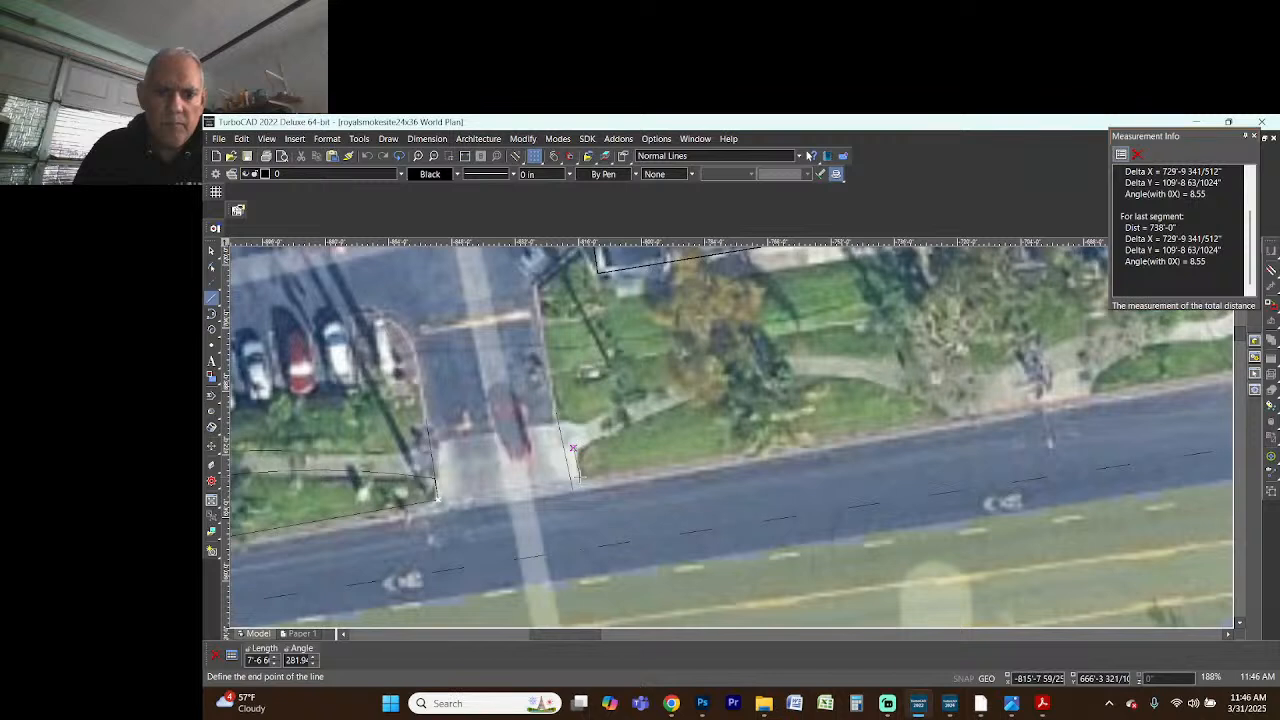
pyautogui.click(577, 479)
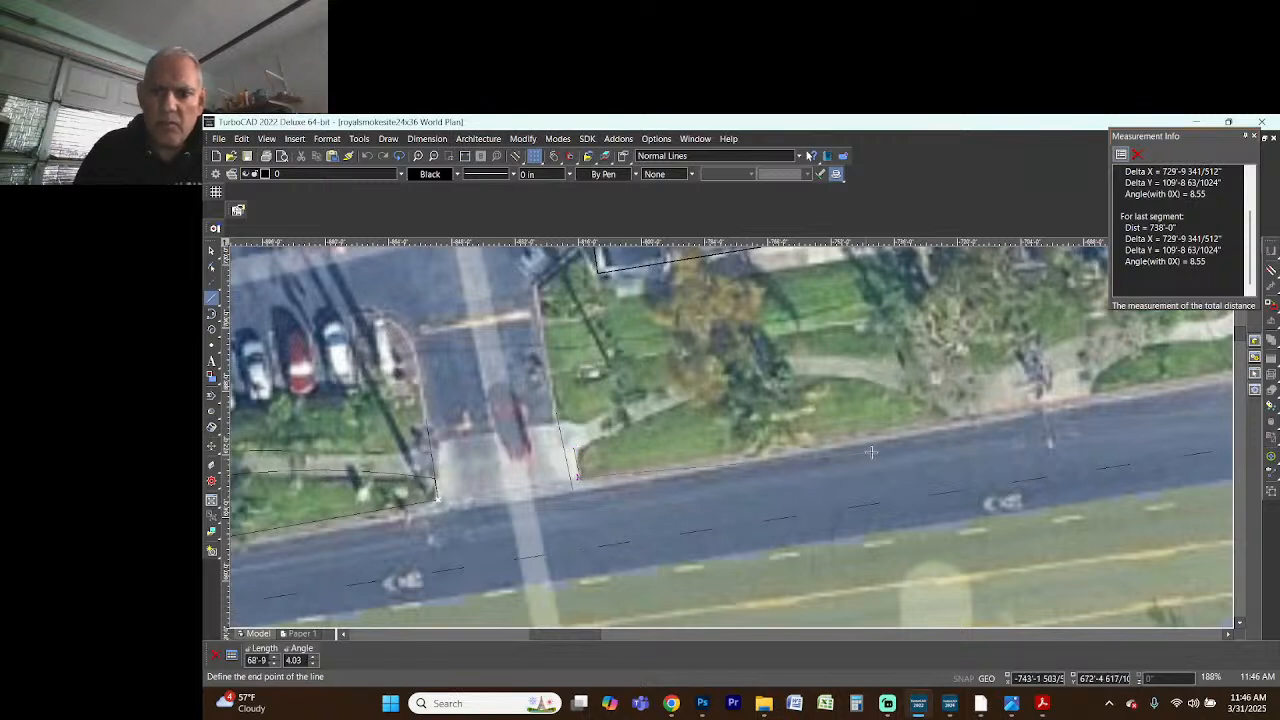
pyautogui.click(948, 418)
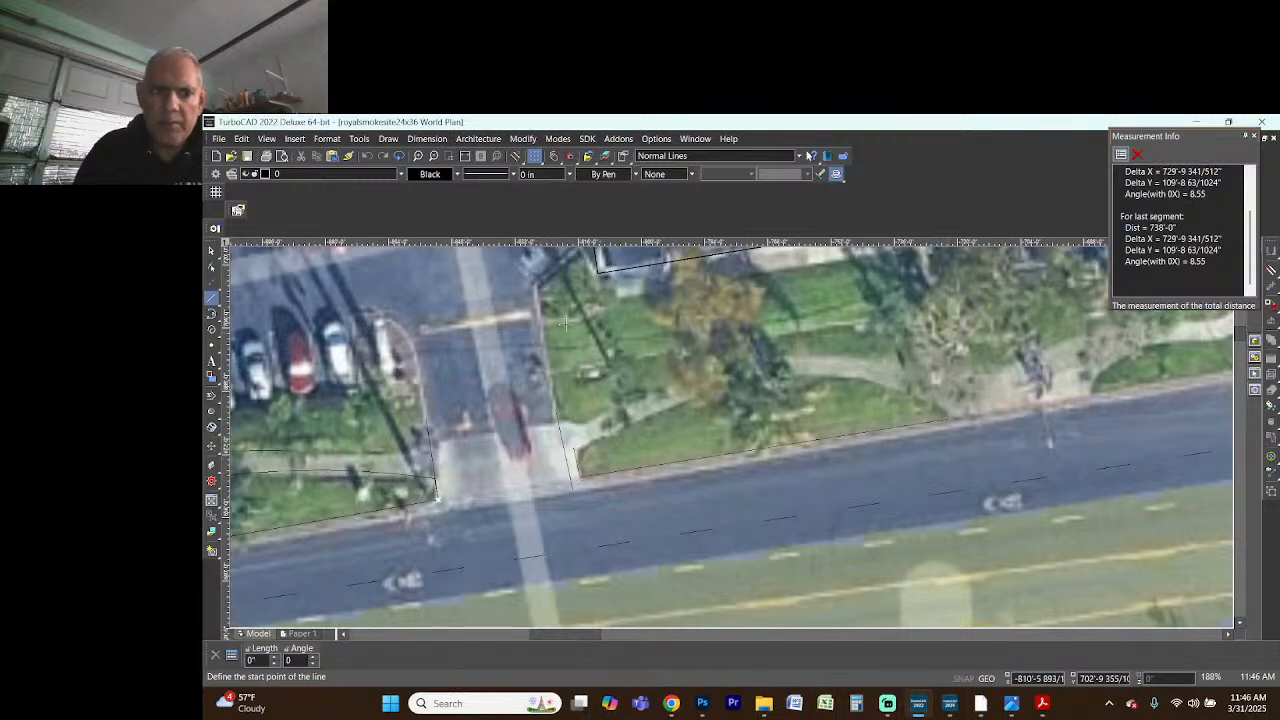
# - Trace the lower and upper edges of the curved walkway in front of Monte Dollar with two three-point arcs
pyautogui.click(211, 313)
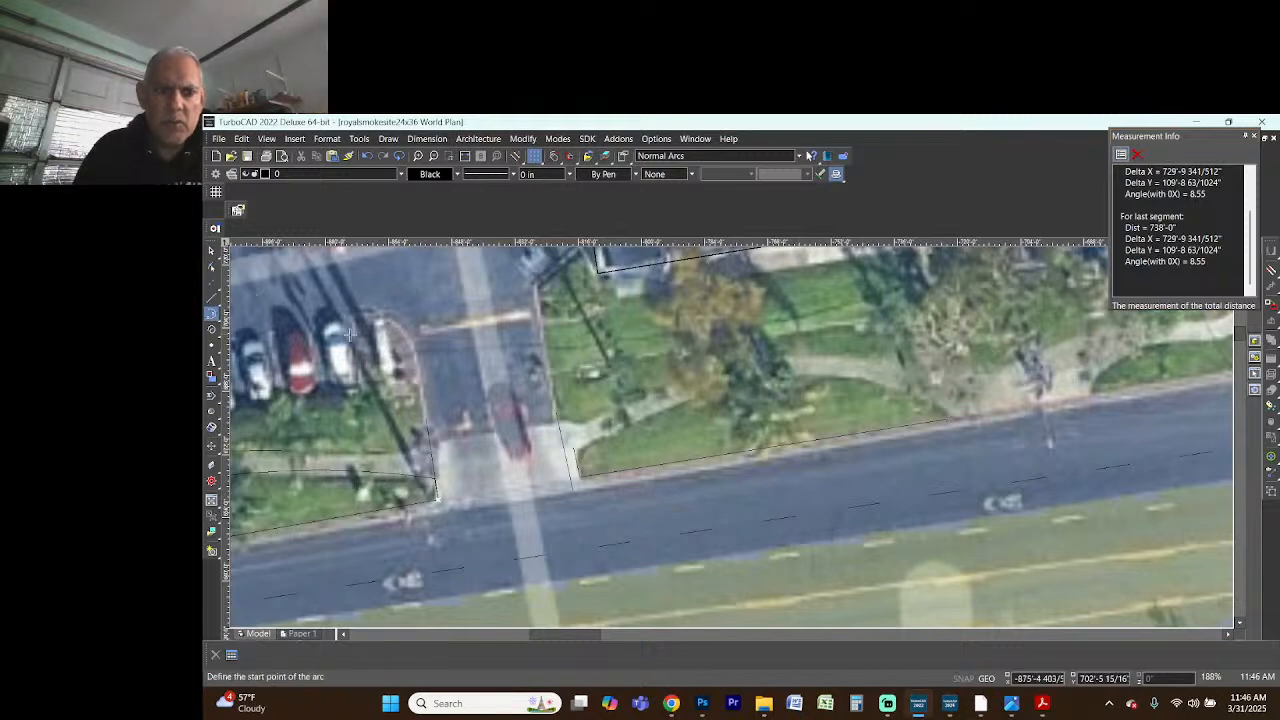
pyautogui.click(573, 447)
pyautogui.click(948, 419)
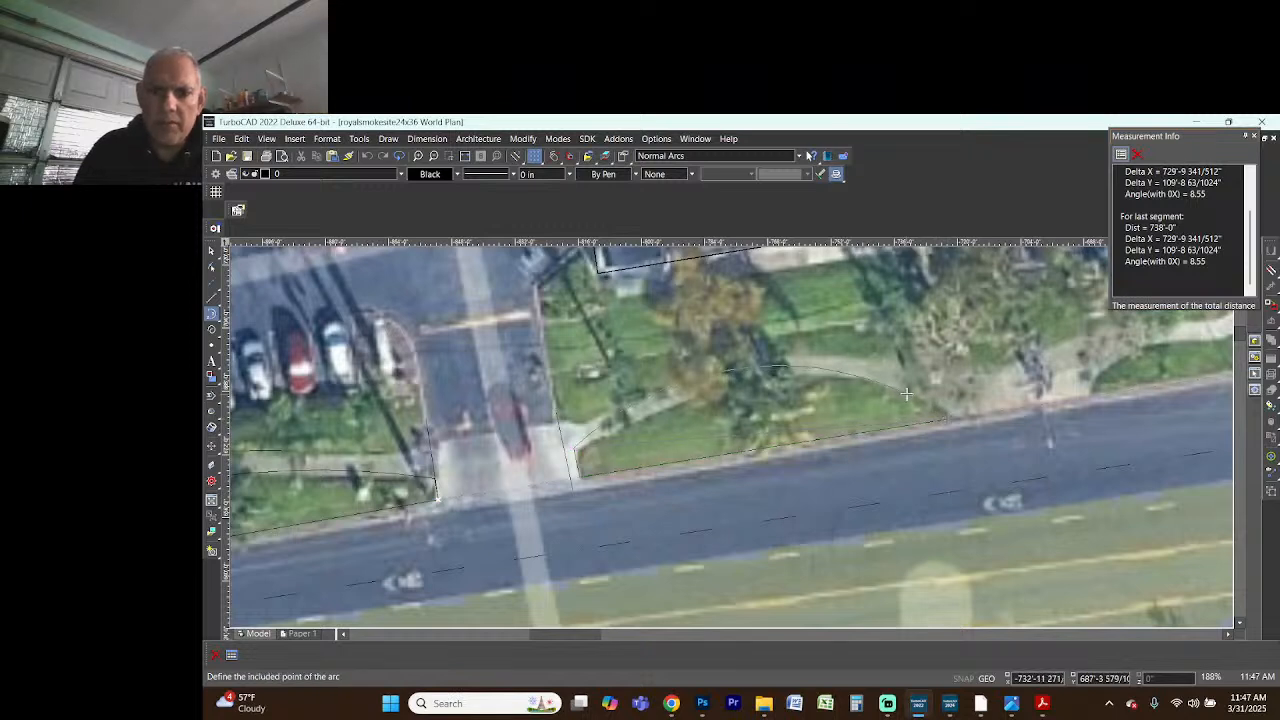
pyautogui.click(846, 393)
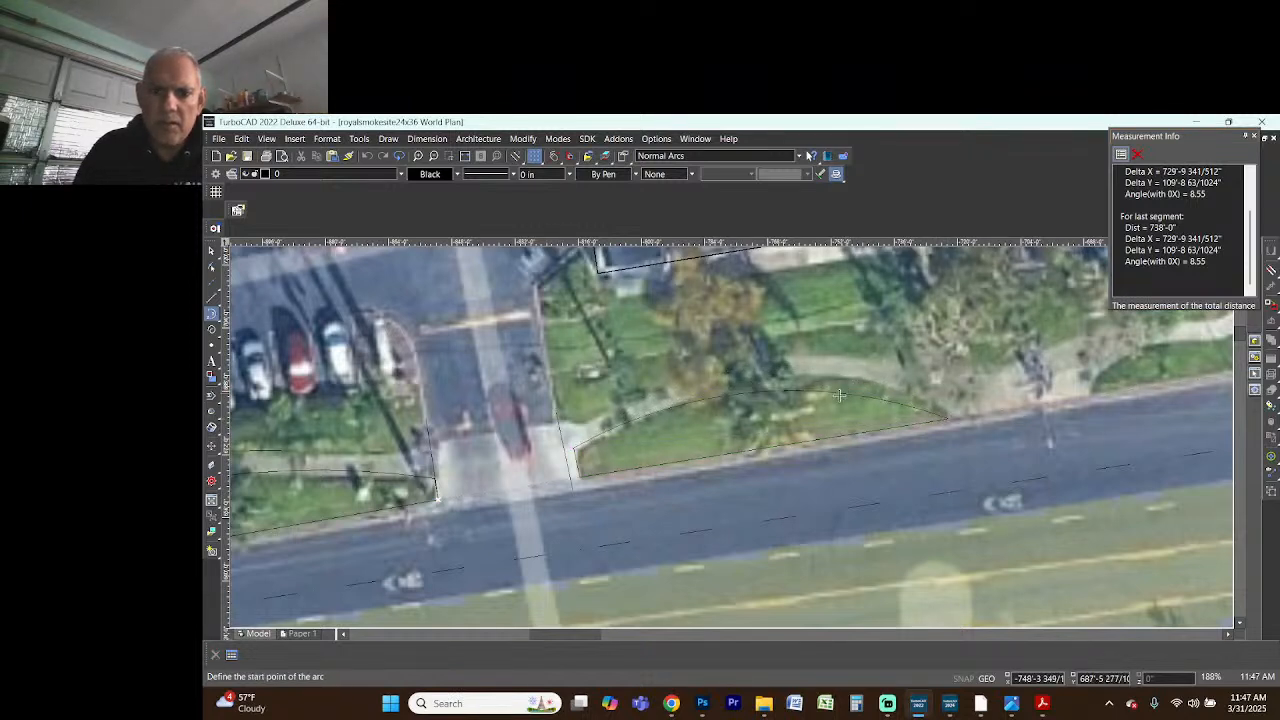
pyautogui.click(578, 419)
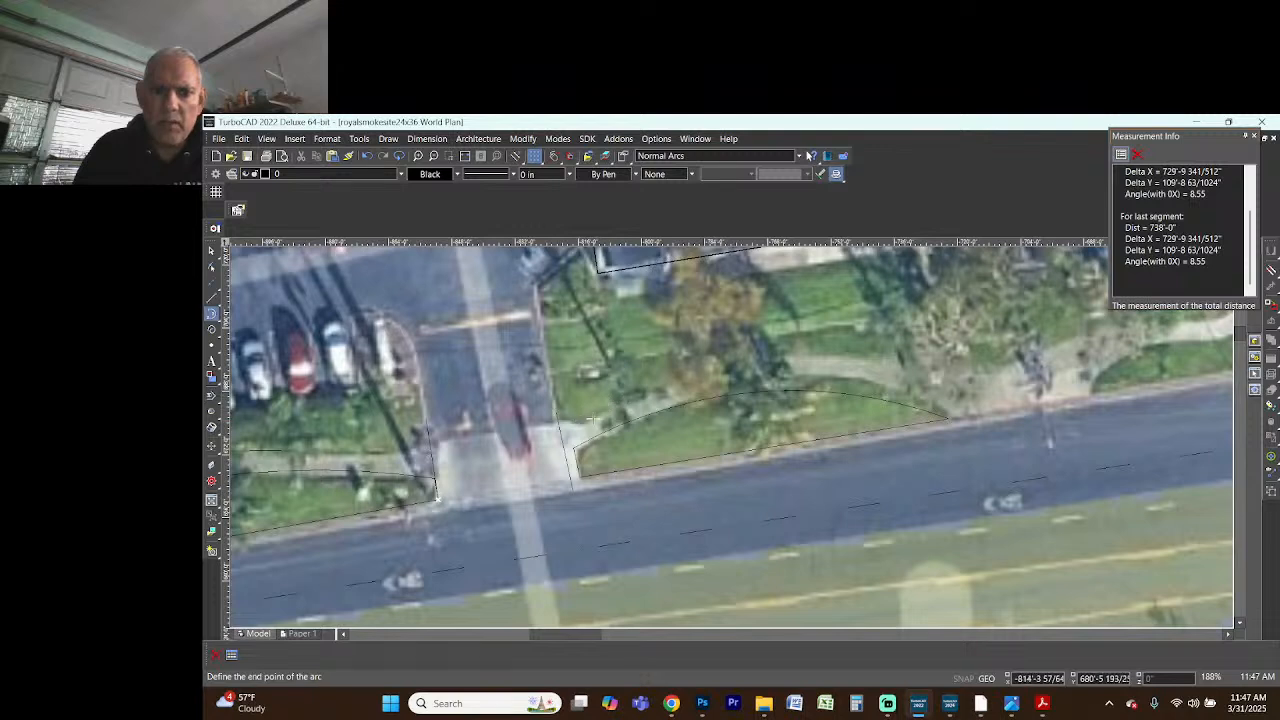
pyautogui.click(955, 368)
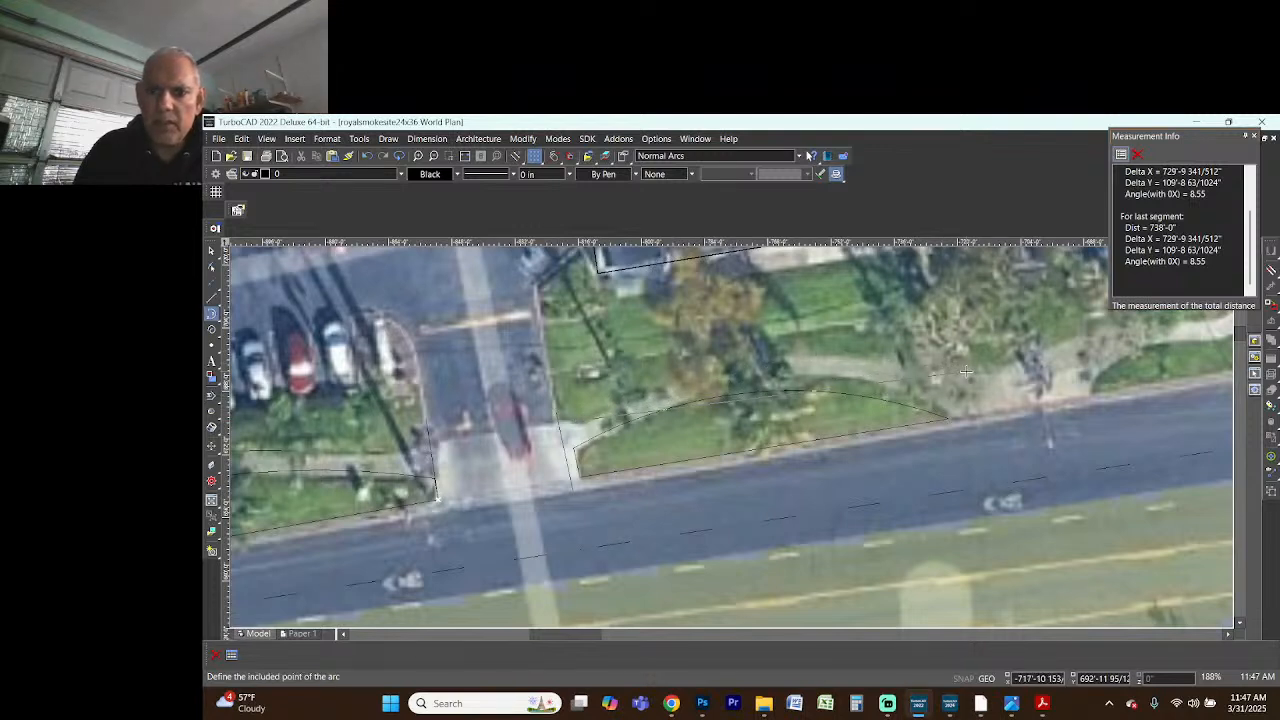
pyautogui.click(790, 355)
# - Extend the walkway's upper edge eastward past the trees with three connected arcs, ending at the driveway east of Monte Dollar
pyautogui.scroll(-1, 792, 355)
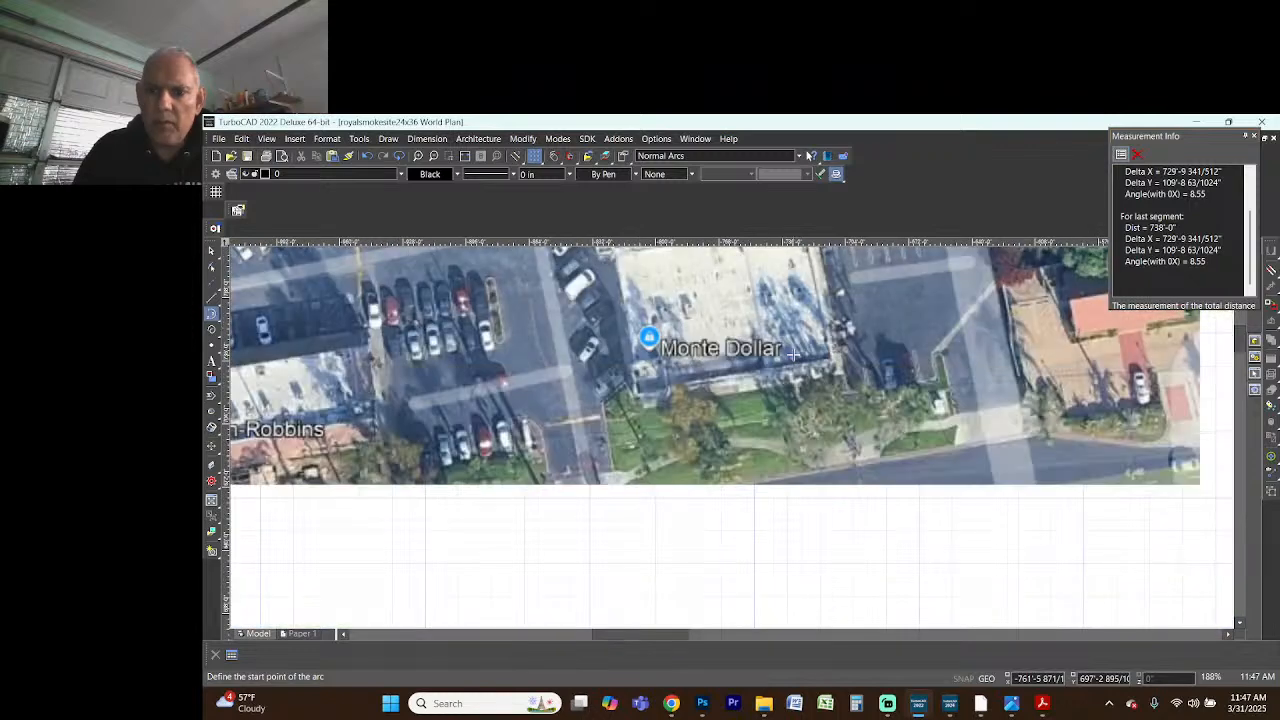
pyautogui.scroll(1, 849, 435)
pyautogui.scroll(1, 730, 440)
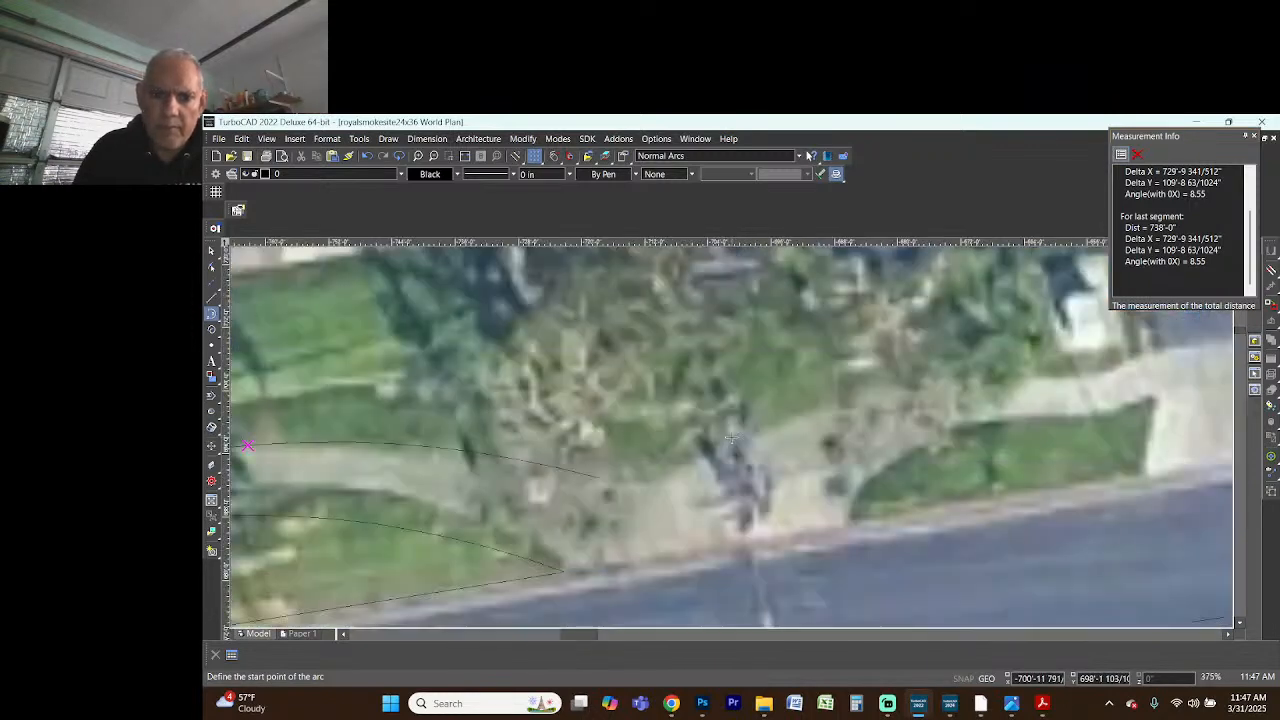
pyautogui.click(601, 479)
pyautogui.click(740, 443)
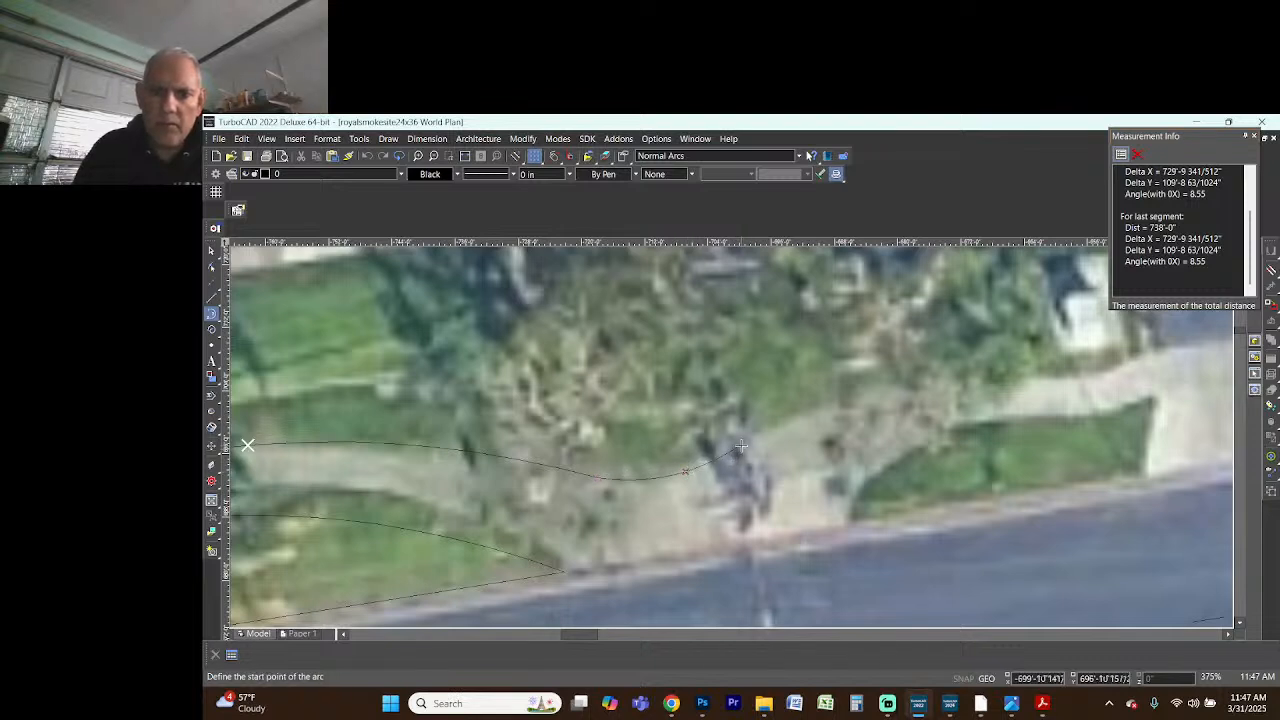
pyautogui.click(740, 443)
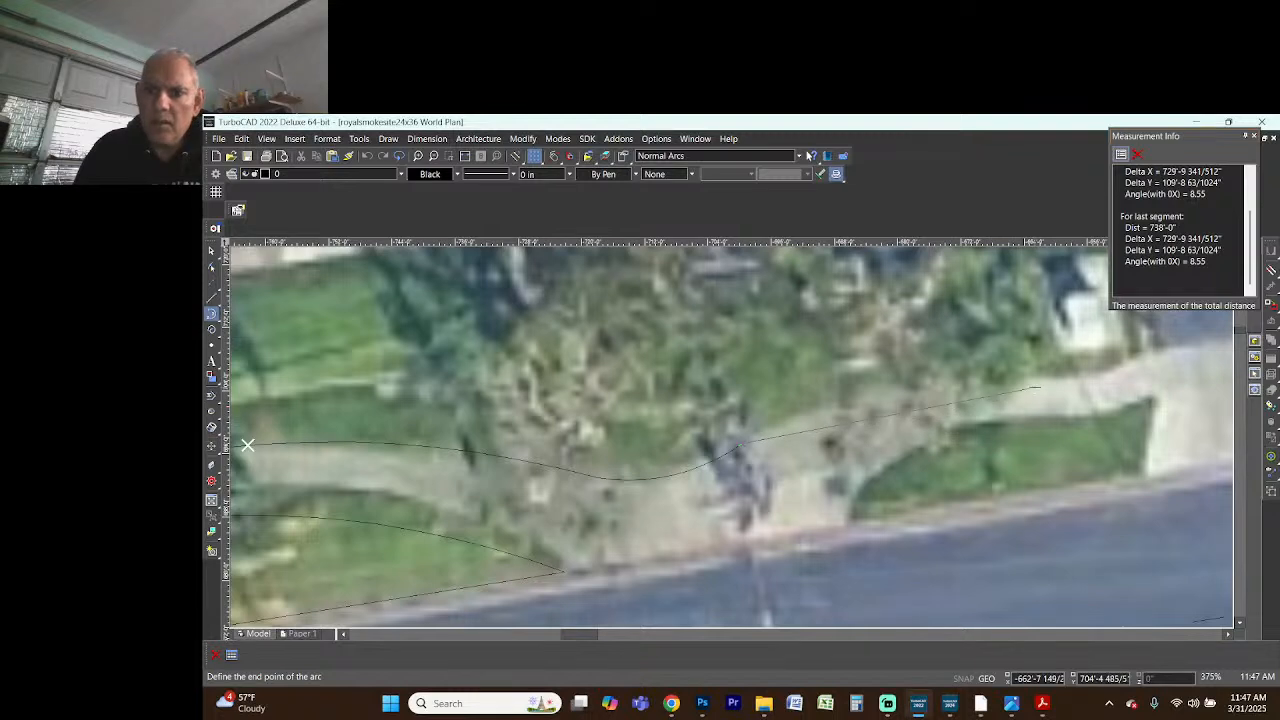
pyautogui.click(908, 389)
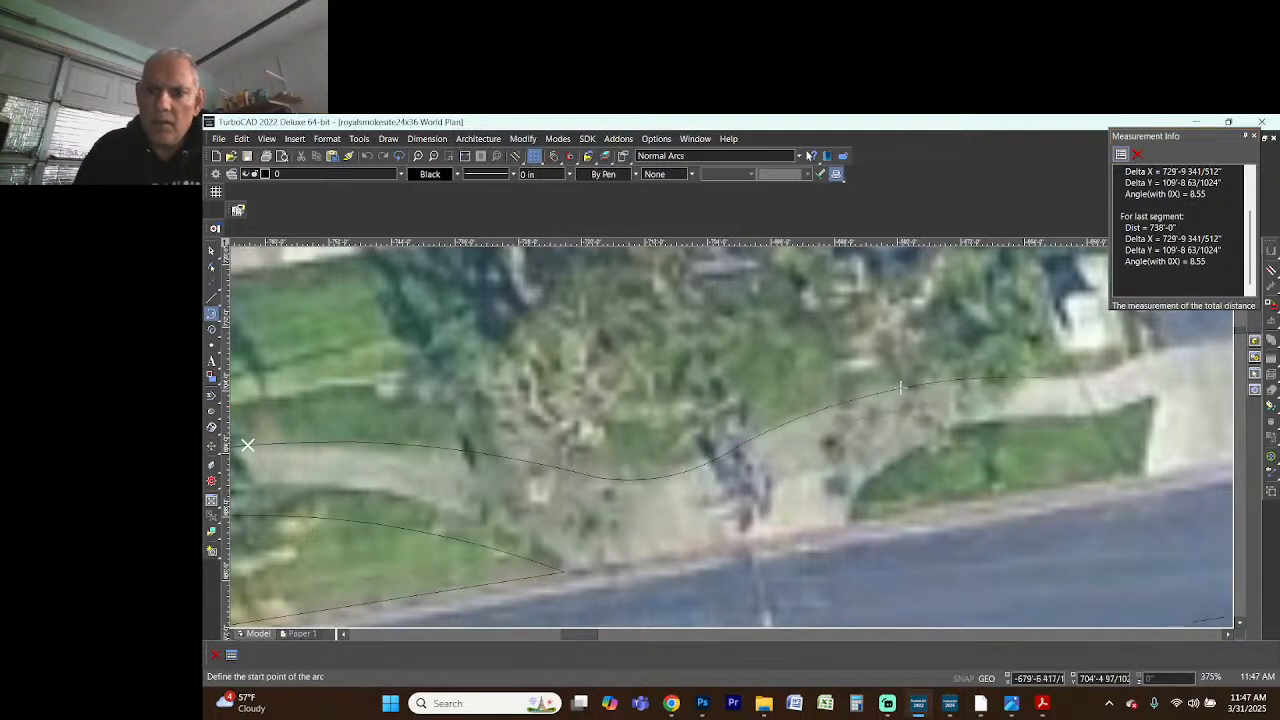
pyautogui.scroll(2, 911, 389)
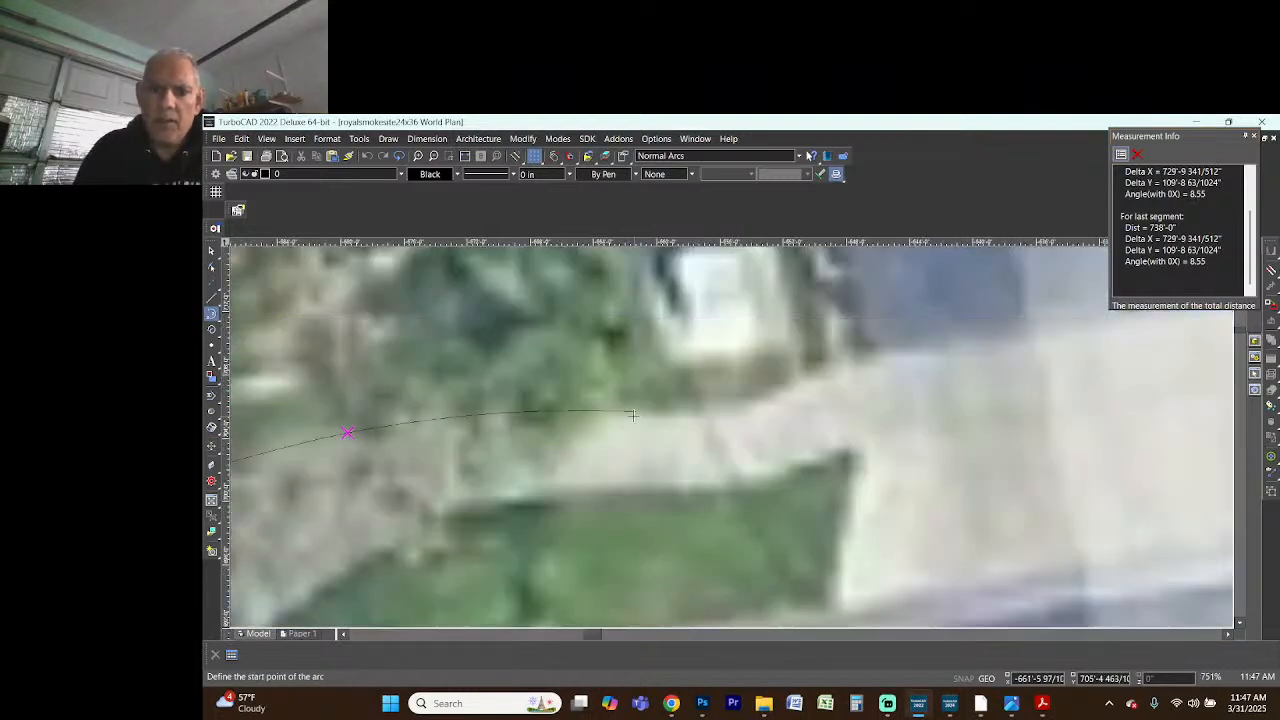
pyautogui.click(632, 411)
pyautogui.click(850, 367)
pyautogui.click(735, 410)
# - Trace the upper edge of the small grass patch beside the east driveway with two arcs, curving down to the curb
pyautogui.scroll(-2, 741, 442)
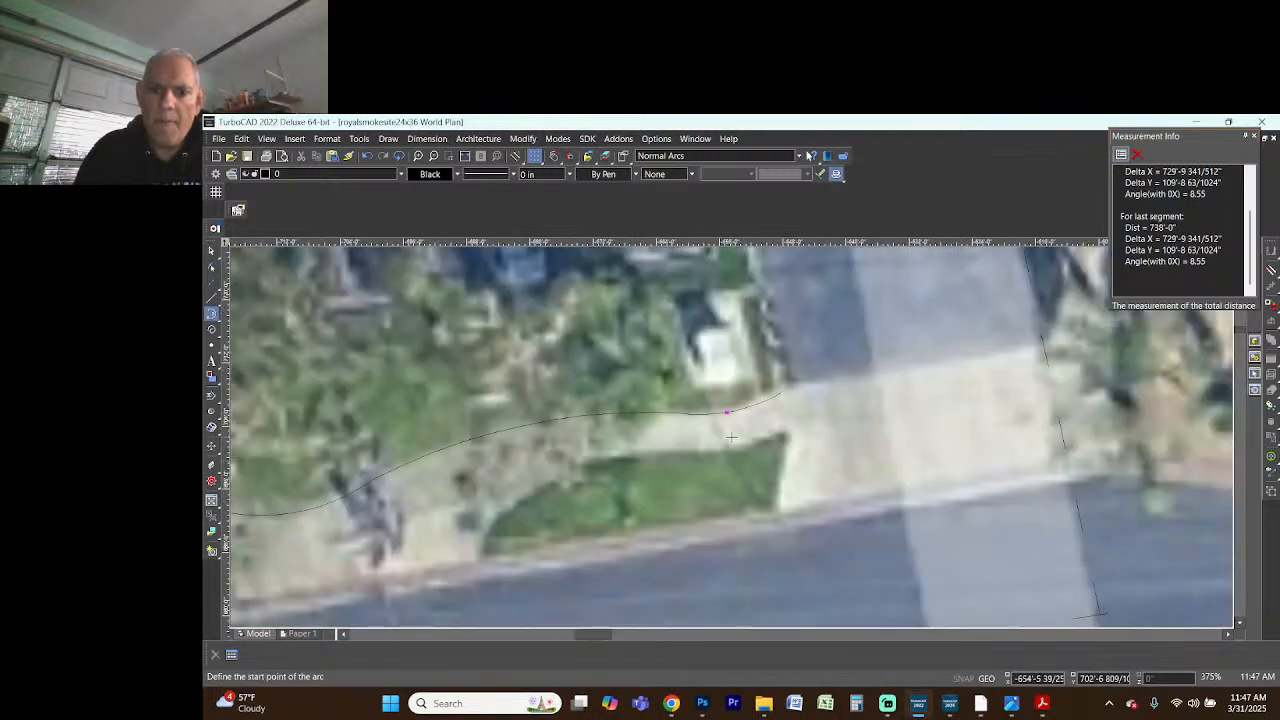
pyautogui.click(787, 434)
pyautogui.click(592, 459)
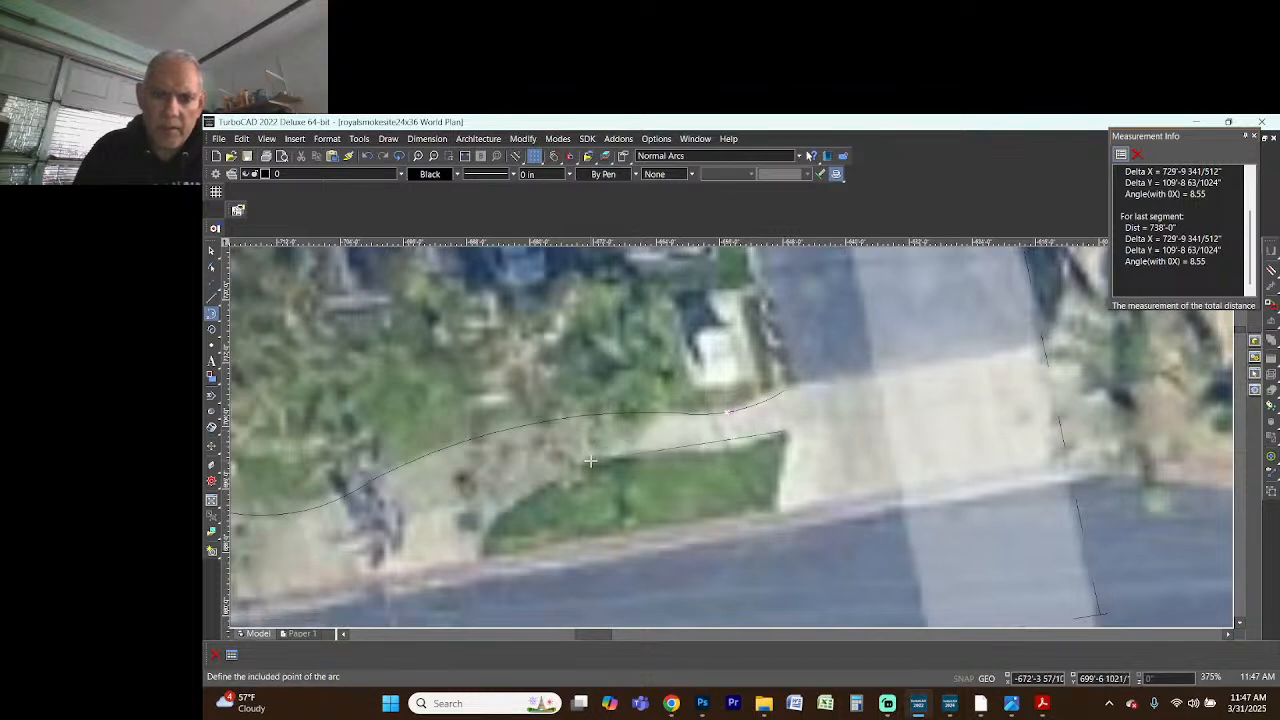
pyautogui.click(656, 460)
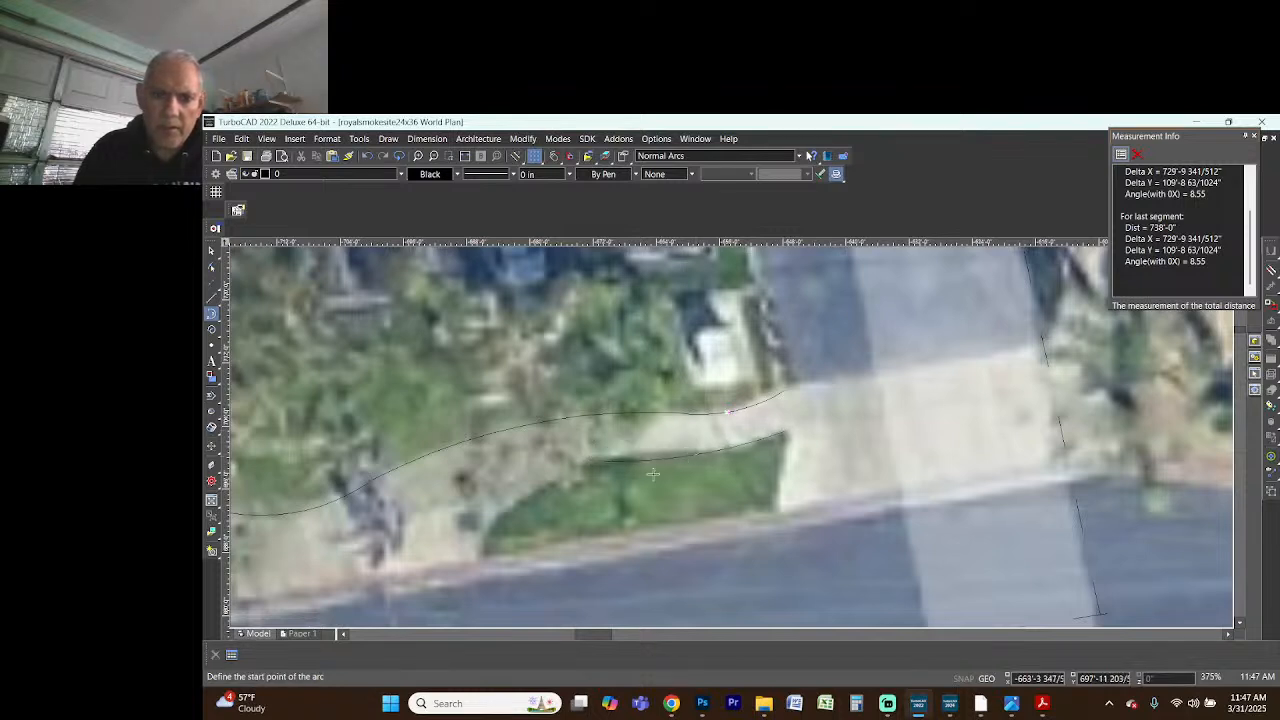
pyautogui.click(592, 464)
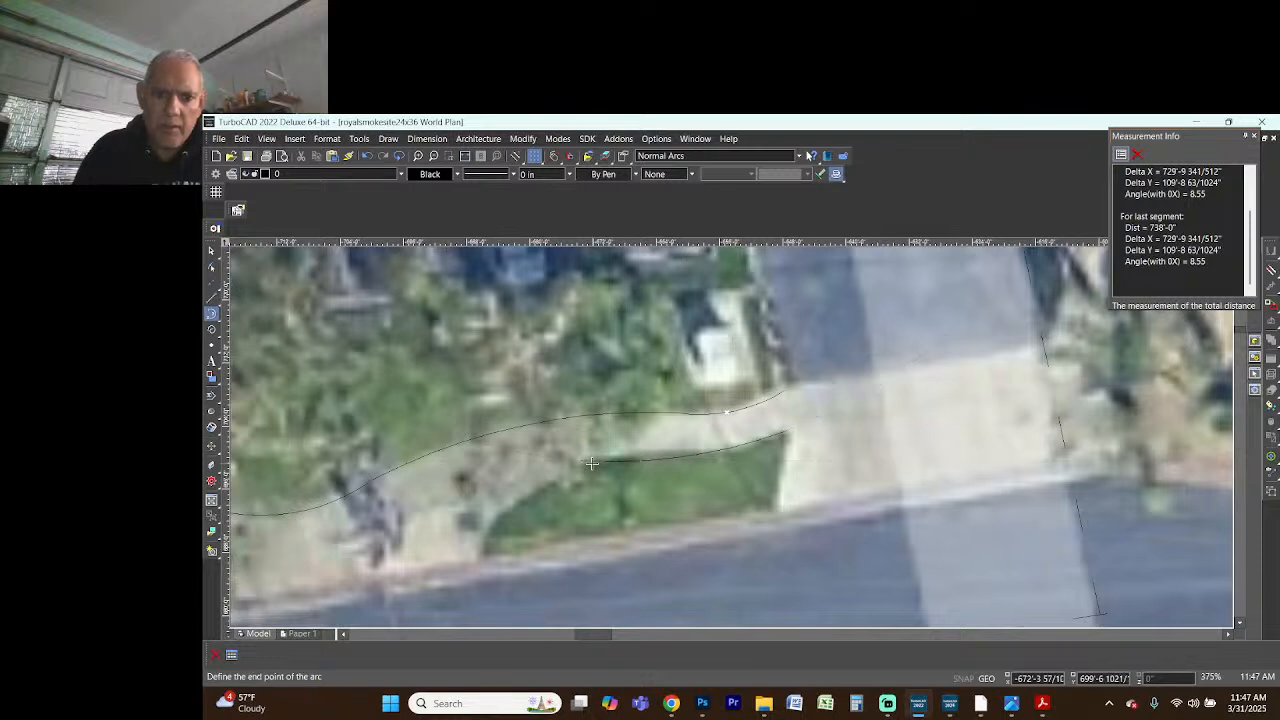
pyautogui.click(480, 554)
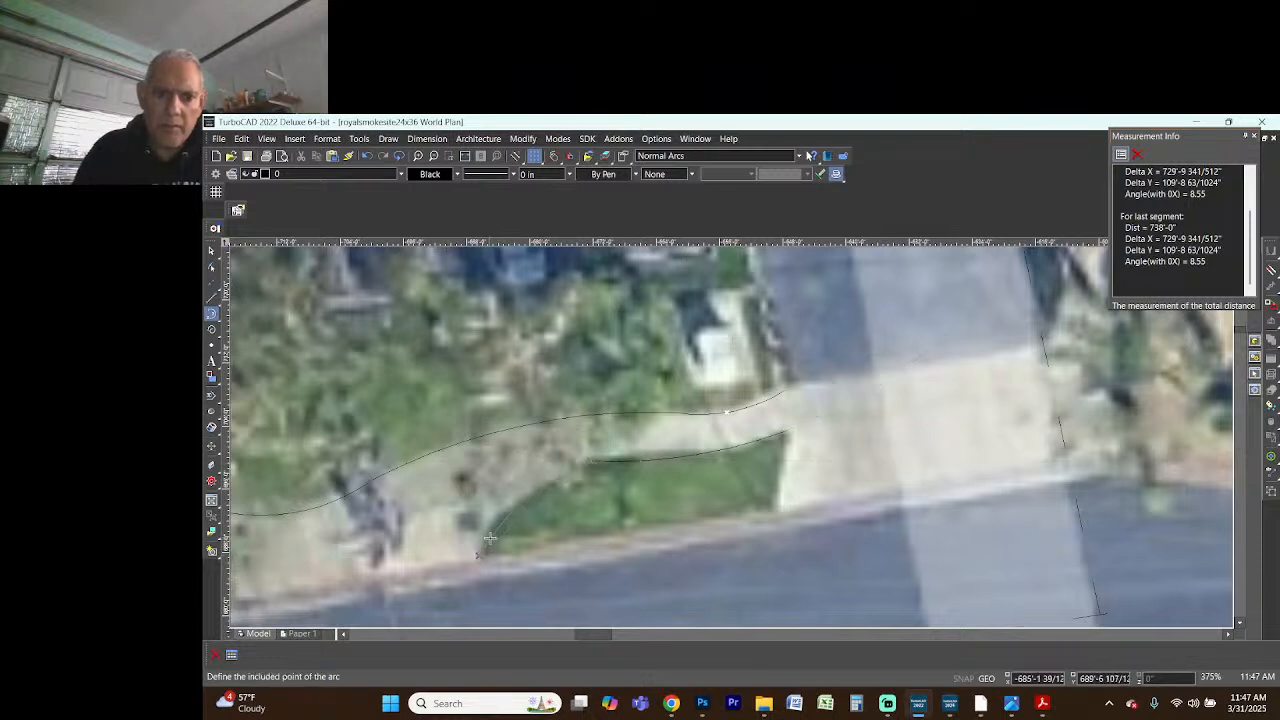
pyautogui.click(495, 529)
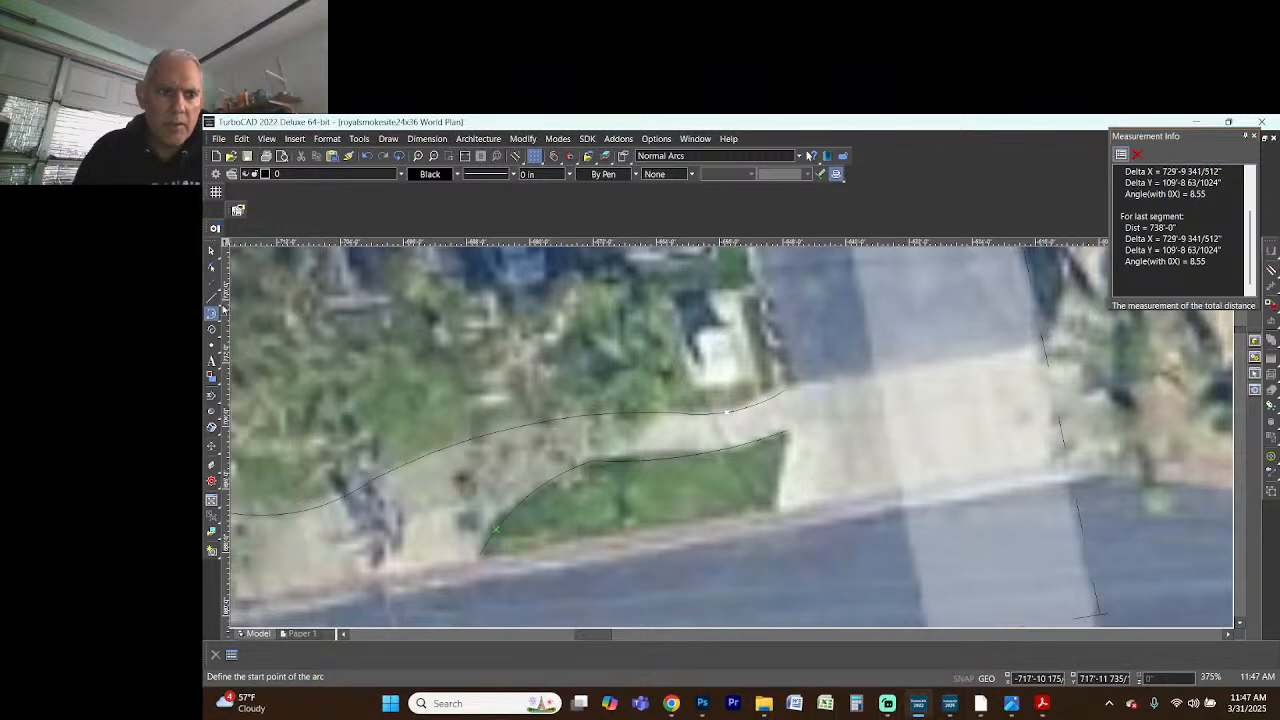
# - Close the grass patch with lines along the curb and up its east end, and draw the driveway's west edge to the curb
pyautogui.click(211, 297)
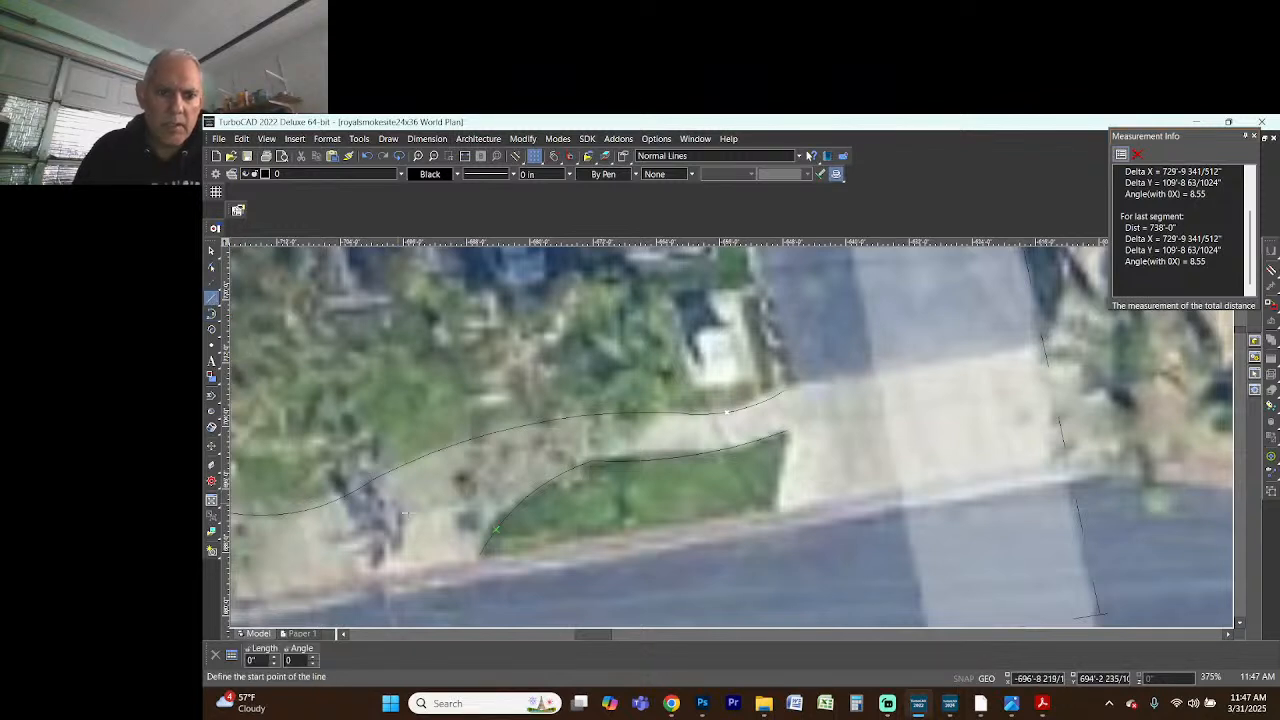
pyautogui.click(481, 554)
pyautogui.click(775, 511)
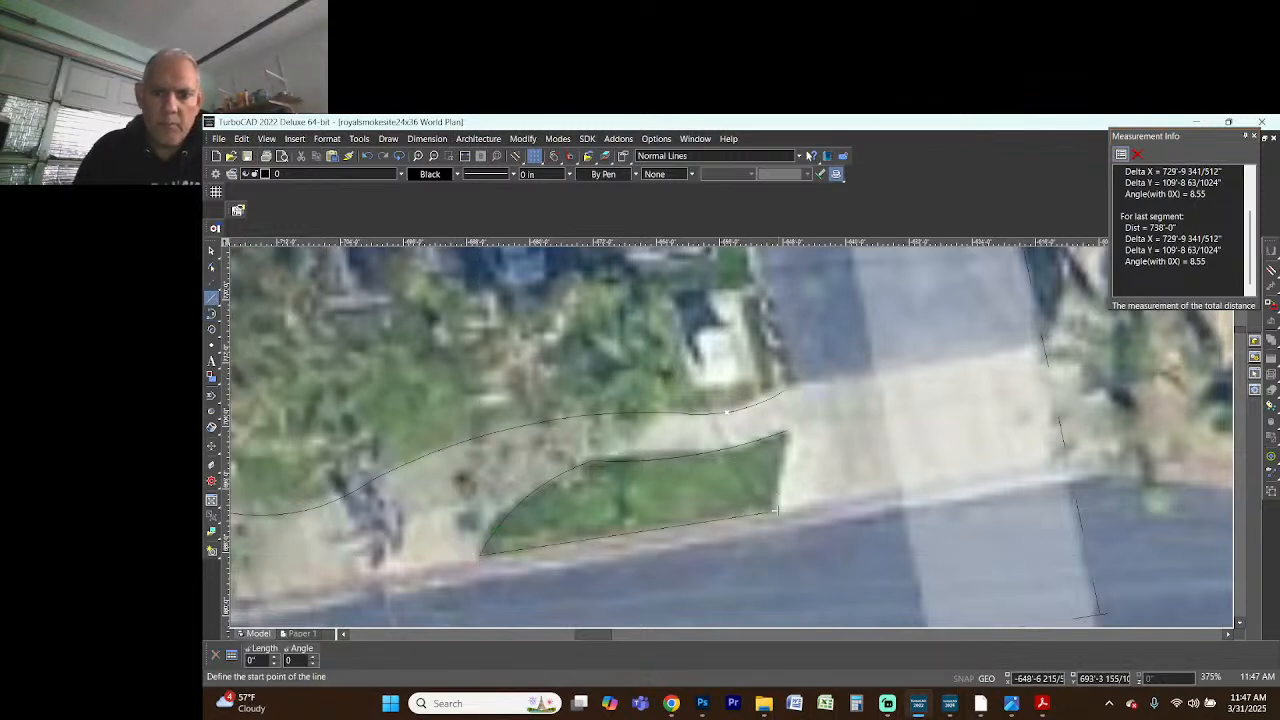
pyautogui.click(775, 511)
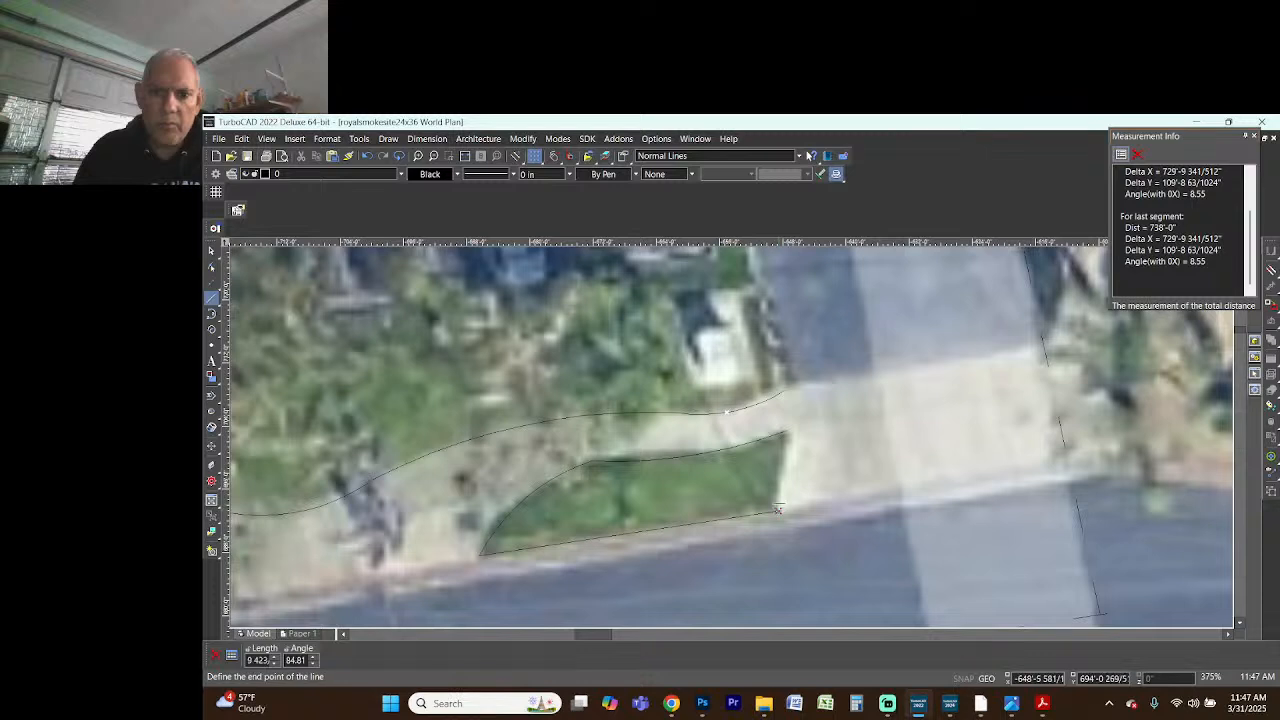
pyautogui.click(787, 431)
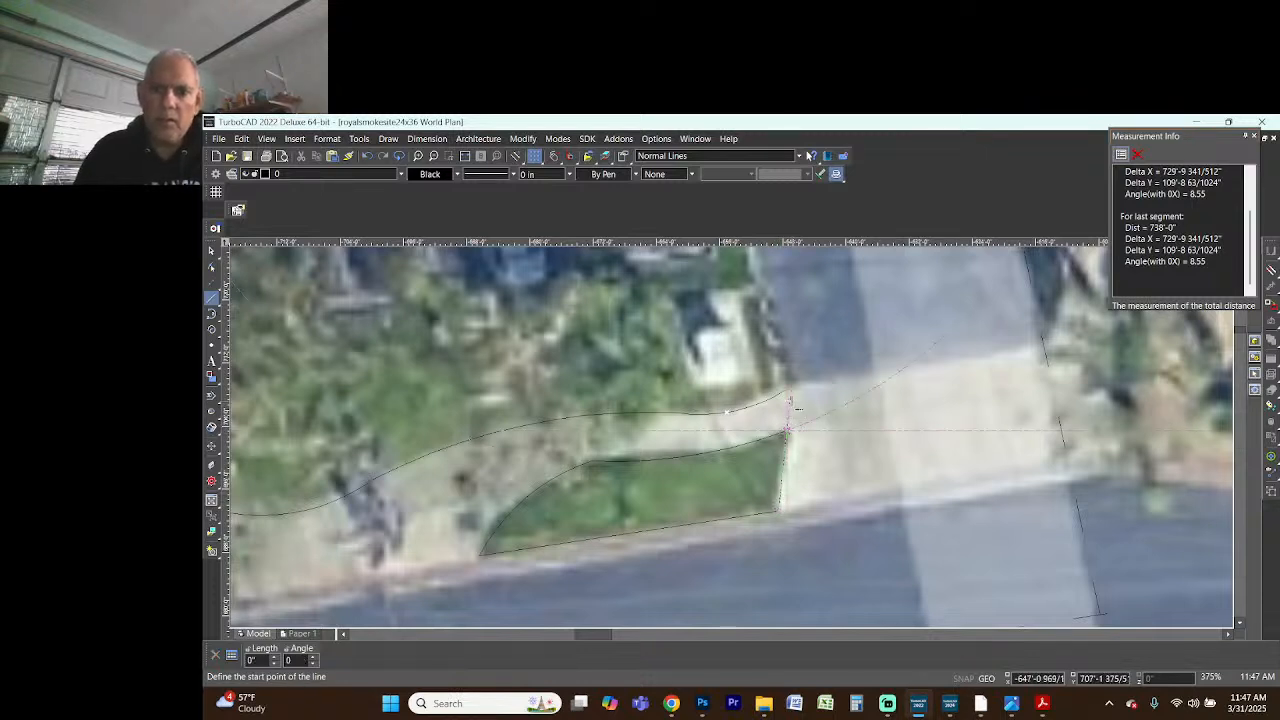
pyautogui.click(788, 390)
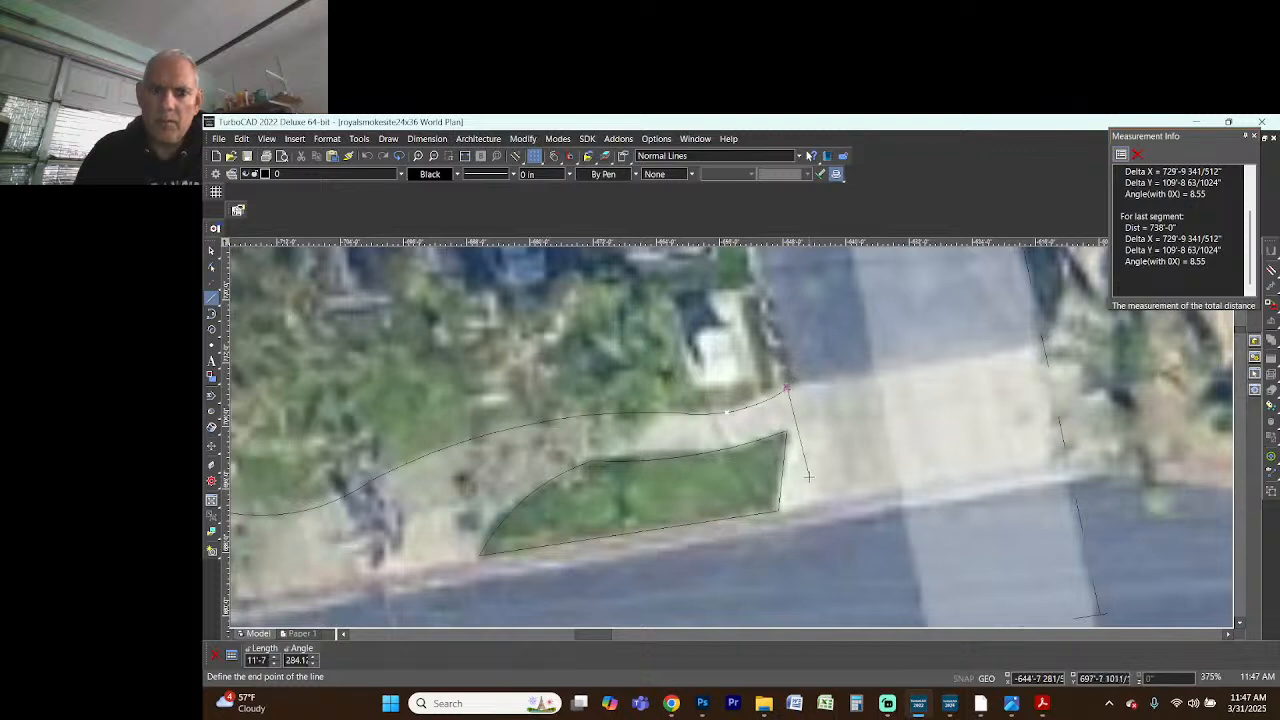
pyautogui.click(806, 512)
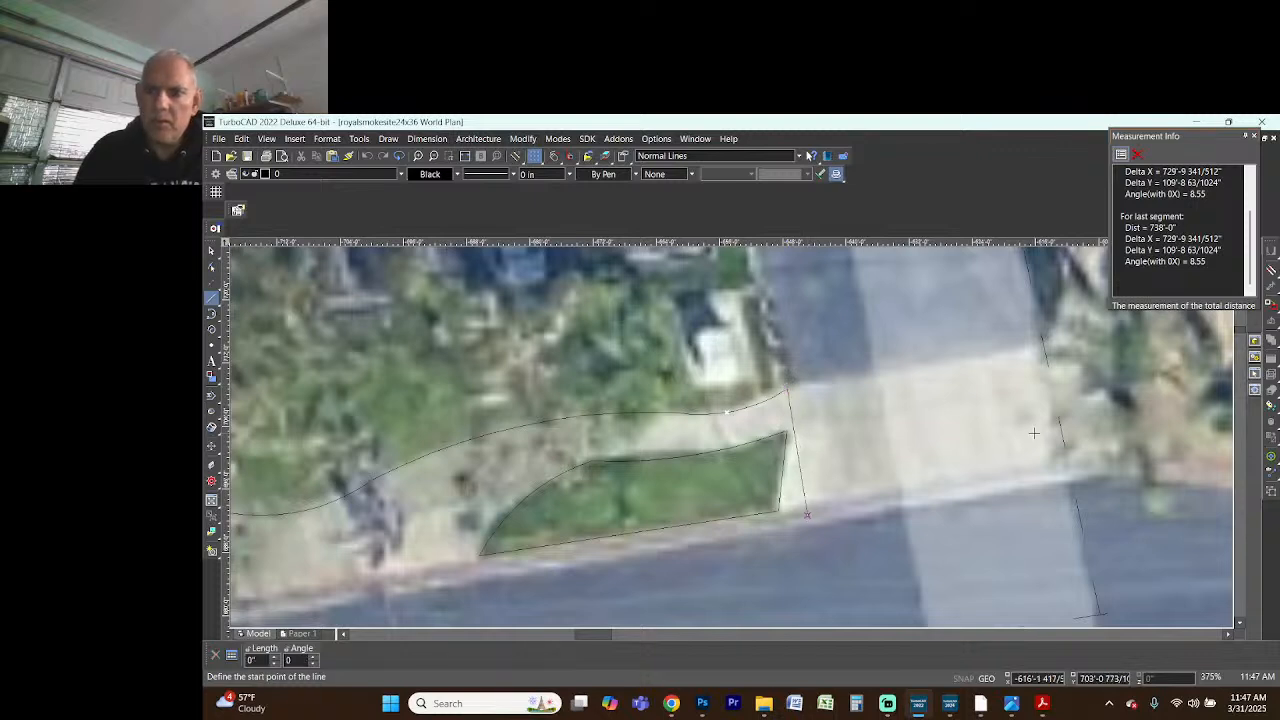
# - Draw the driveway's east edge as a line about 360 ft long from the Ramona Blvd curb up to Forest Grove St
pyautogui.scroll(-2, 731, 437)
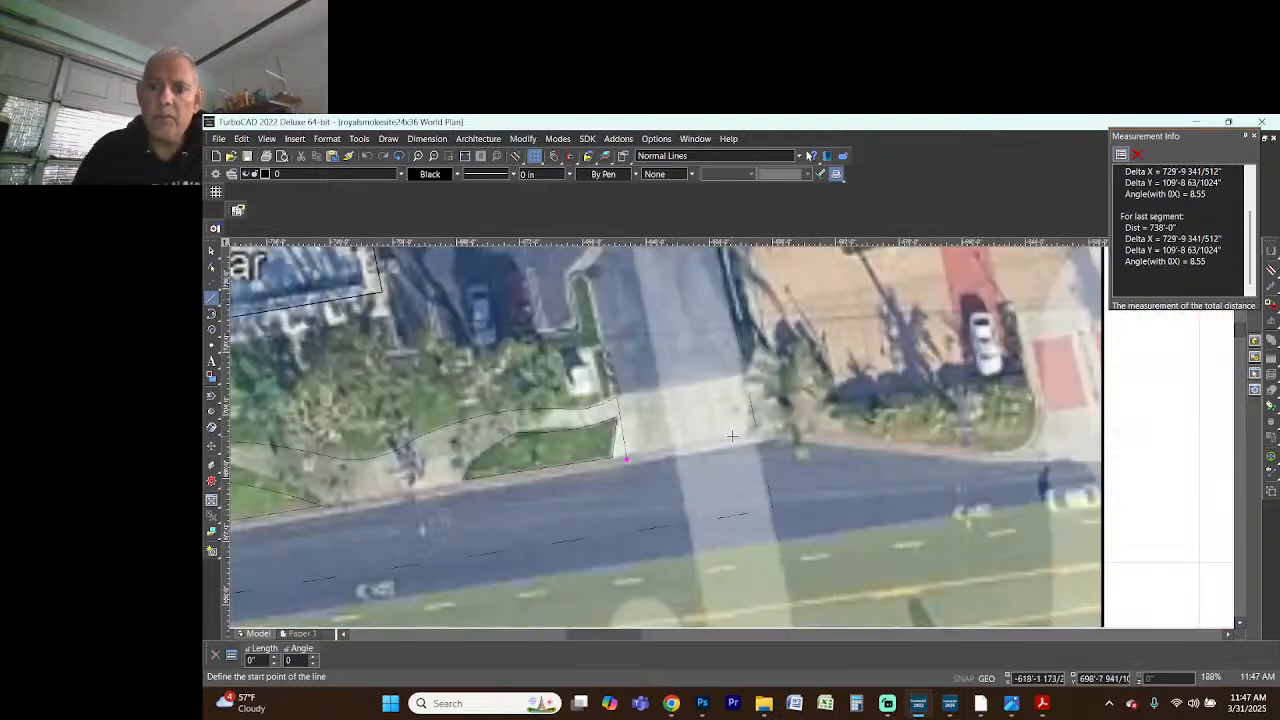
pyautogui.scroll(2, 750, 410)
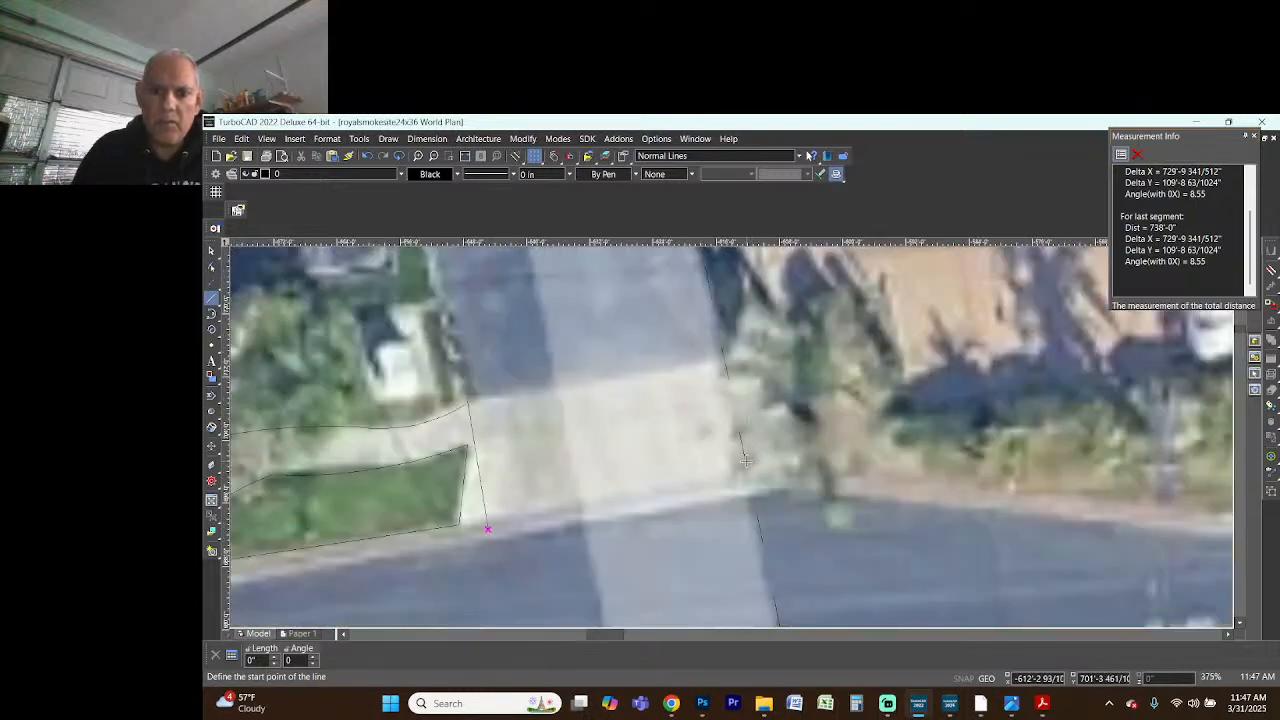
pyautogui.click(745, 460)
pyautogui.scroll(-2, 744, 445)
pyautogui.scroll(-2, 726, 383)
pyautogui.scroll(3, 726, 420)
pyautogui.scroll(1, 726, 421)
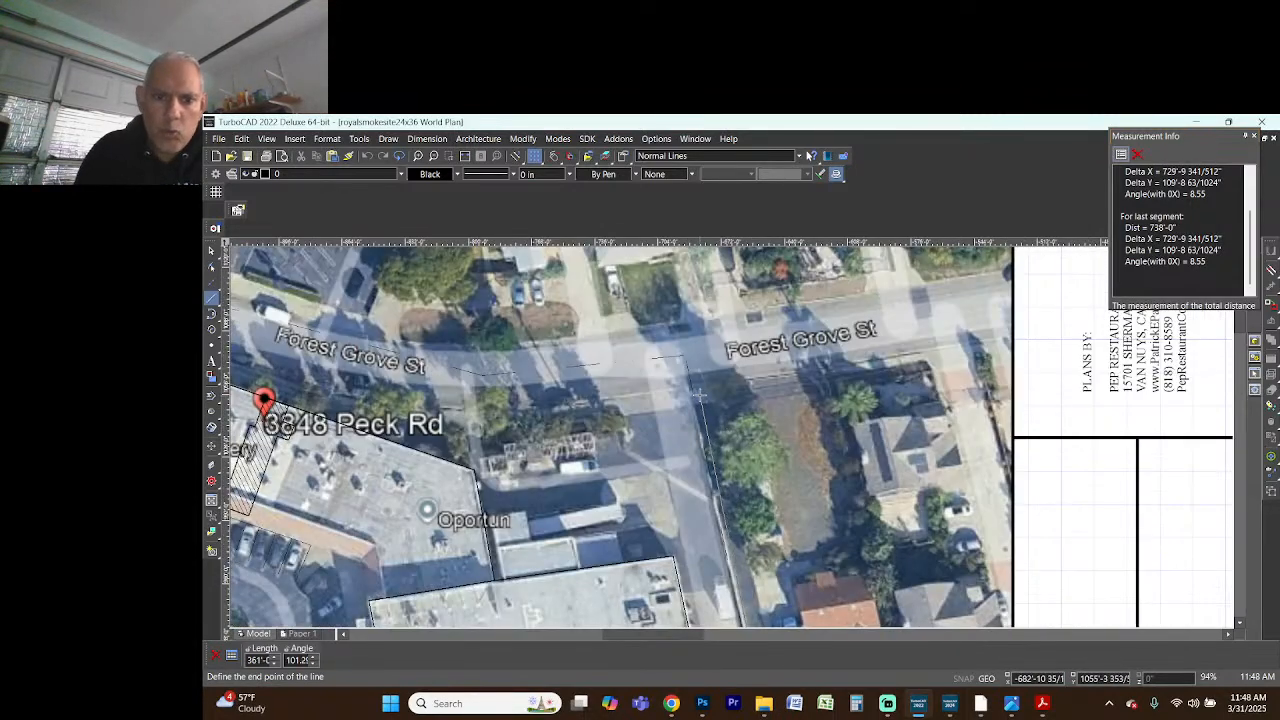
pyautogui.scroll(-1, 700, 395)
pyautogui.scroll(3, 714, 440)
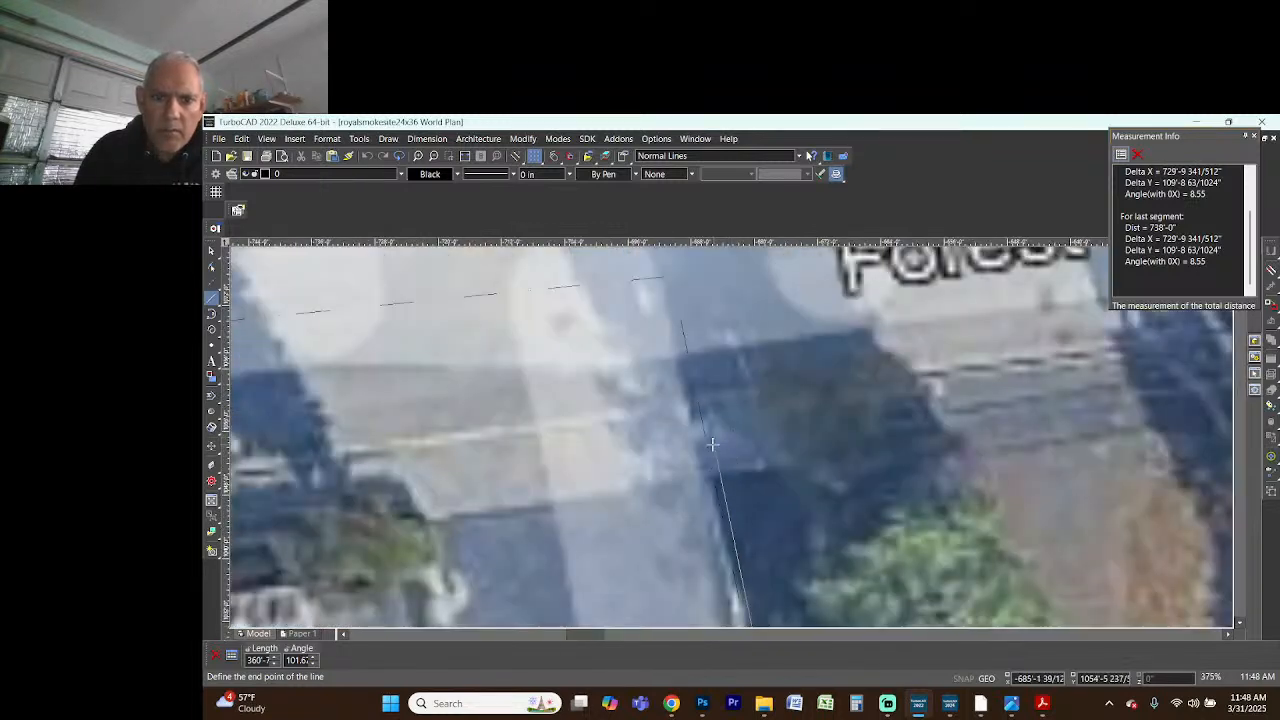
pyautogui.click(695, 397)
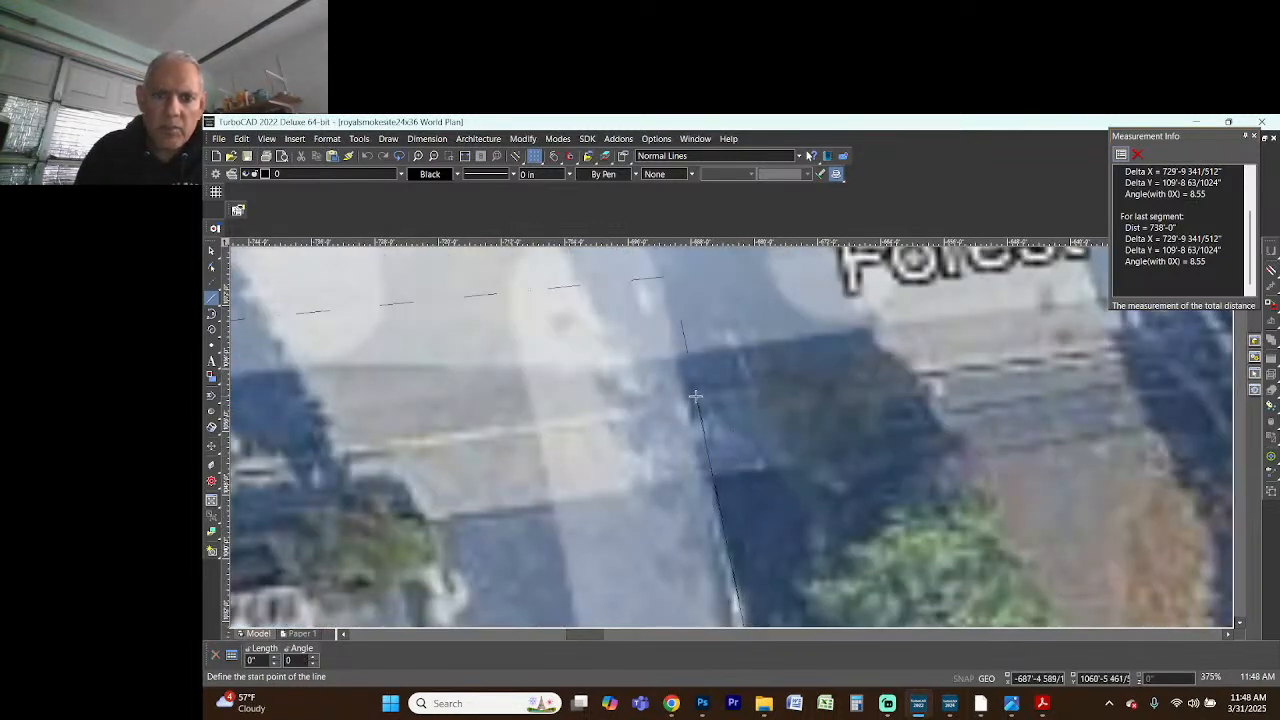
# - Draw the east driveway's west edge as a line about 353 ft long from Forest Grove St down to the walkway's end
pyautogui.click(537, 422)
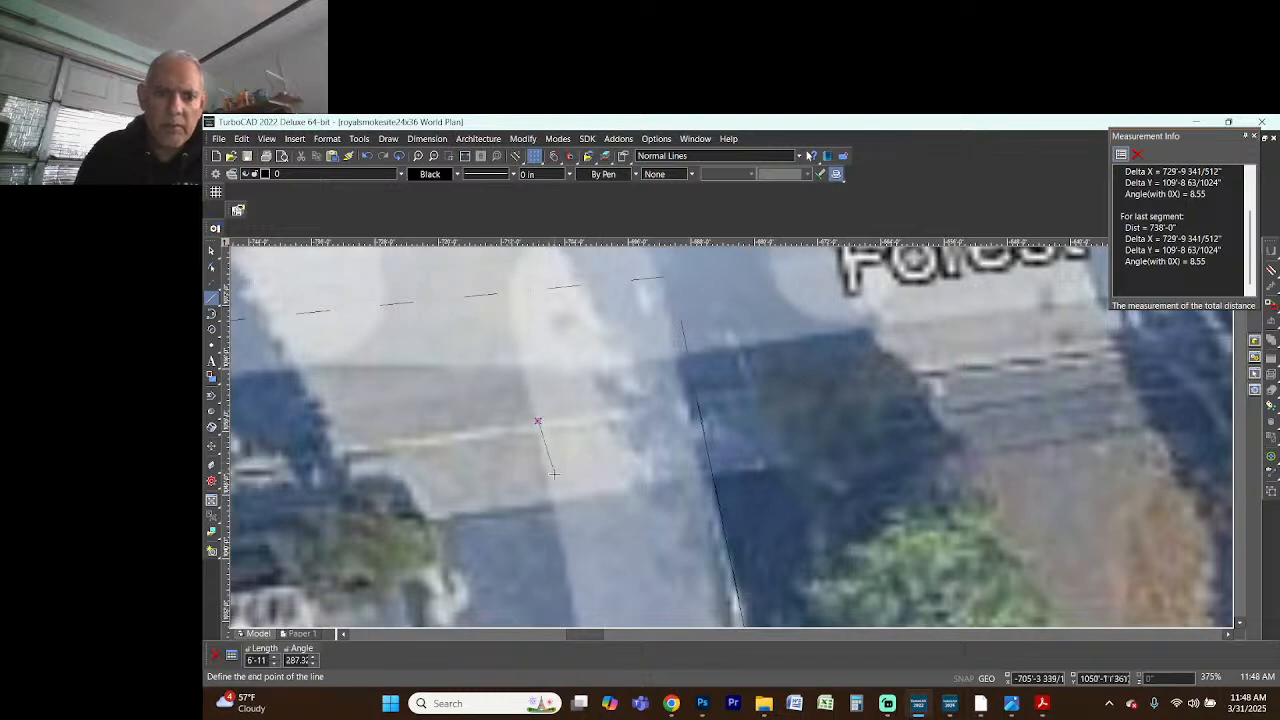
pyautogui.scroll(-4, 555, 465)
pyautogui.scroll(-1, 731, 437)
pyautogui.scroll(3, 731, 437)
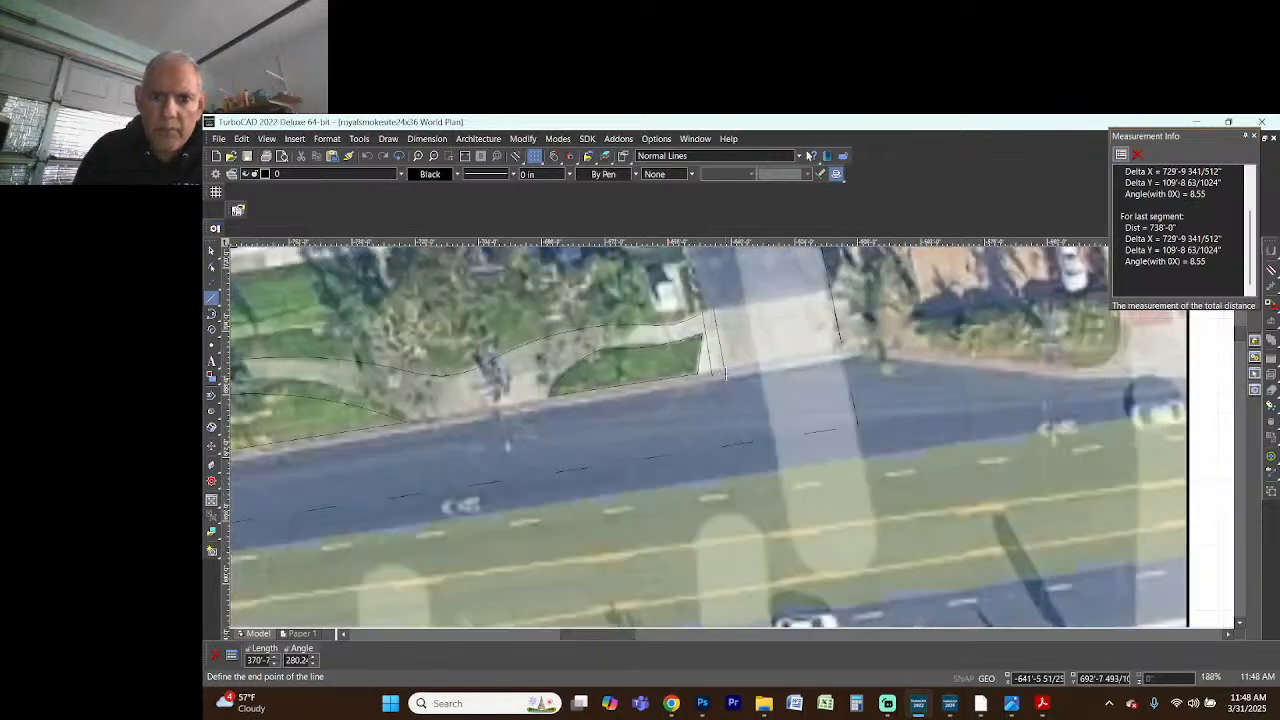
pyautogui.scroll(1, 714, 335)
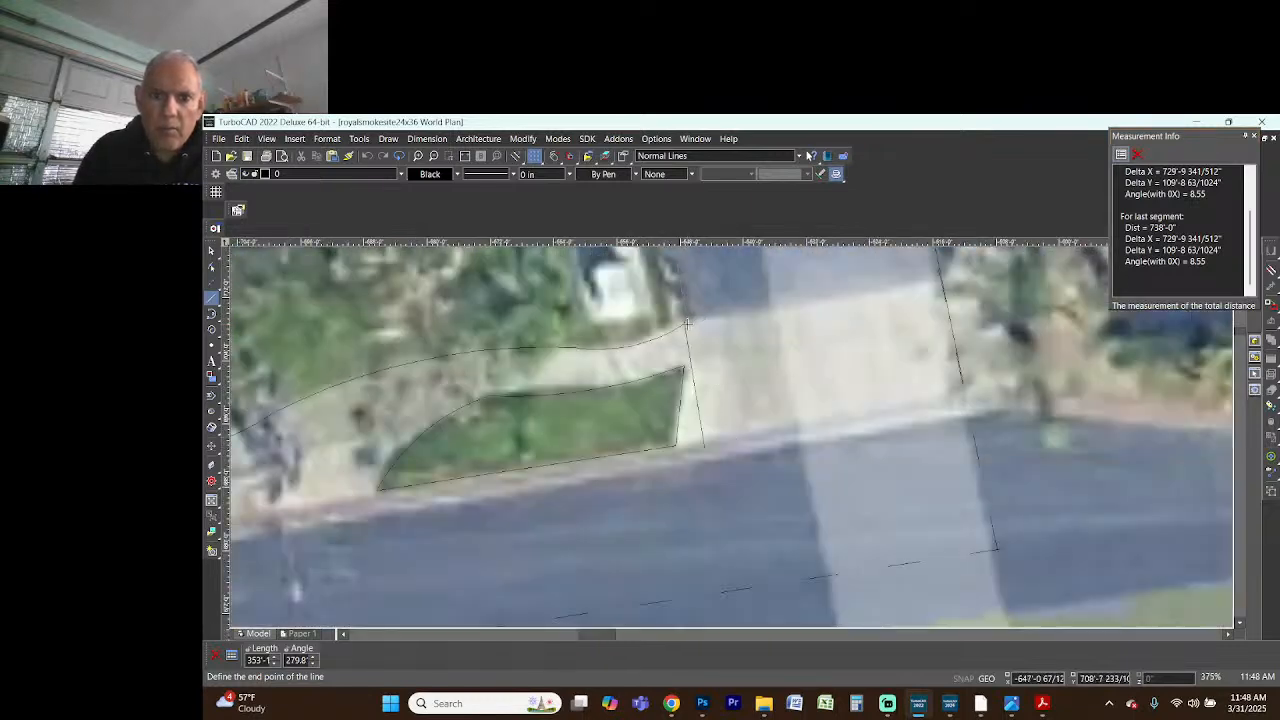
pyautogui.click(686, 326)
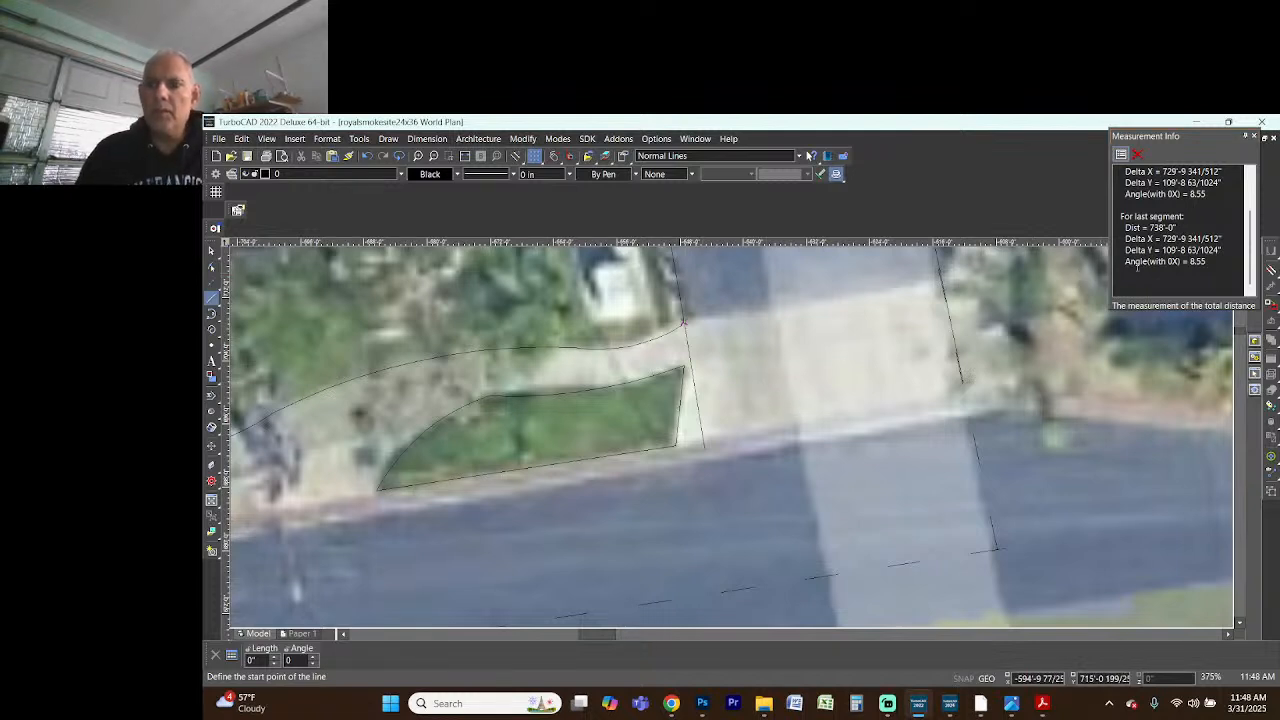
# - Insert two arrow blocks one above the other on the east driveway and rotate the upper one 180°
pyautogui.click(1254, 137)
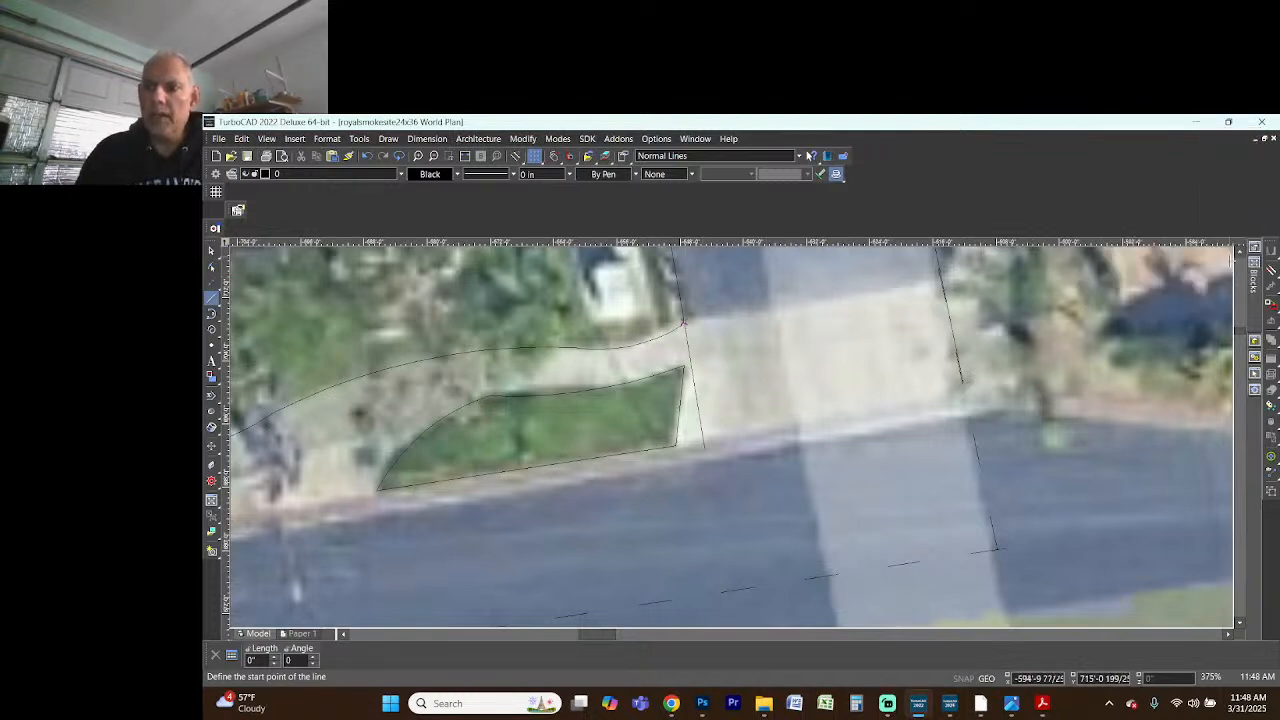
pyautogui.click(1256, 301)
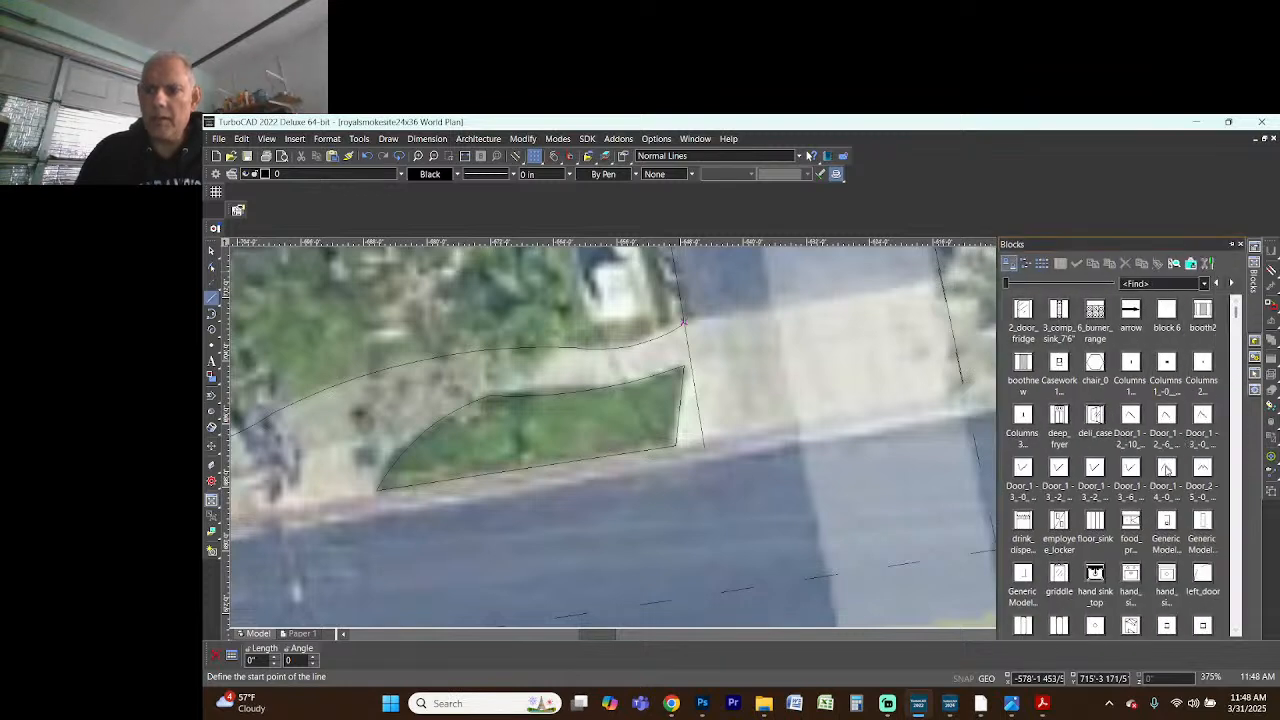
pyautogui.click(1160, 476)
pyautogui.press('a')
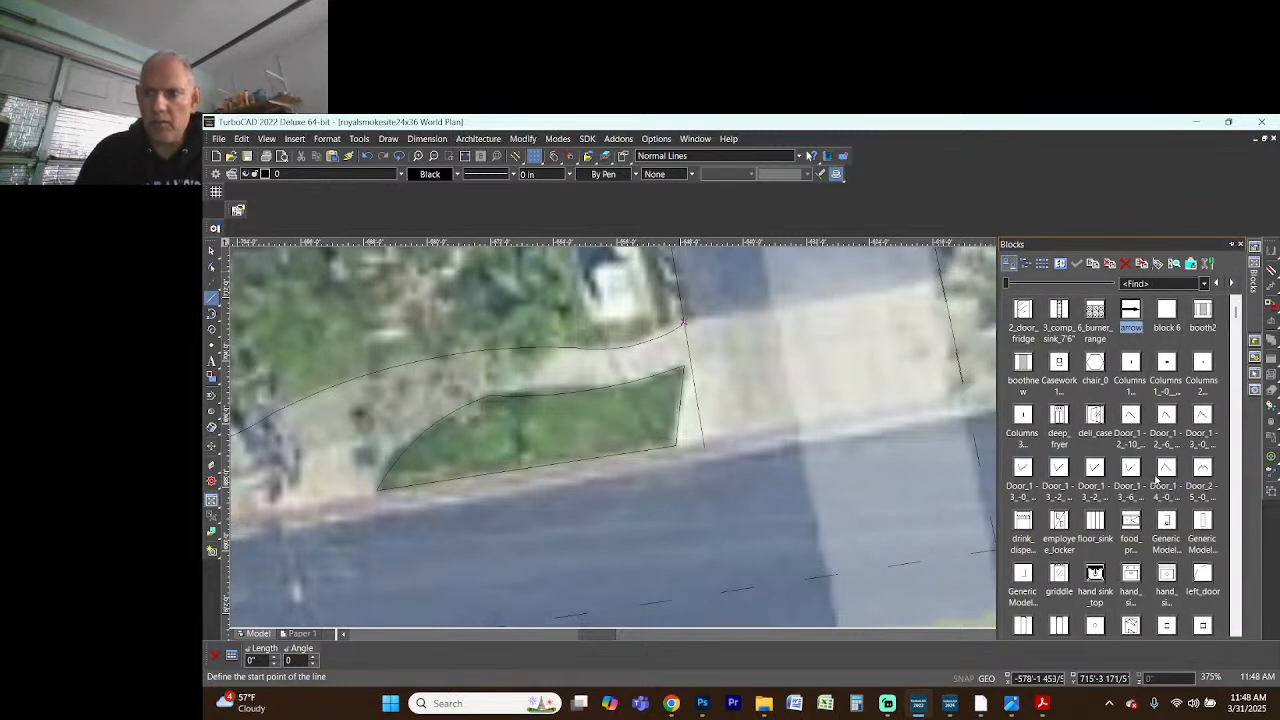
pyautogui.moveTo(1044, 375); pyautogui.dragTo(822, 330)
pyautogui.moveTo(1131, 312); pyautogui.dragTo(825, 390)
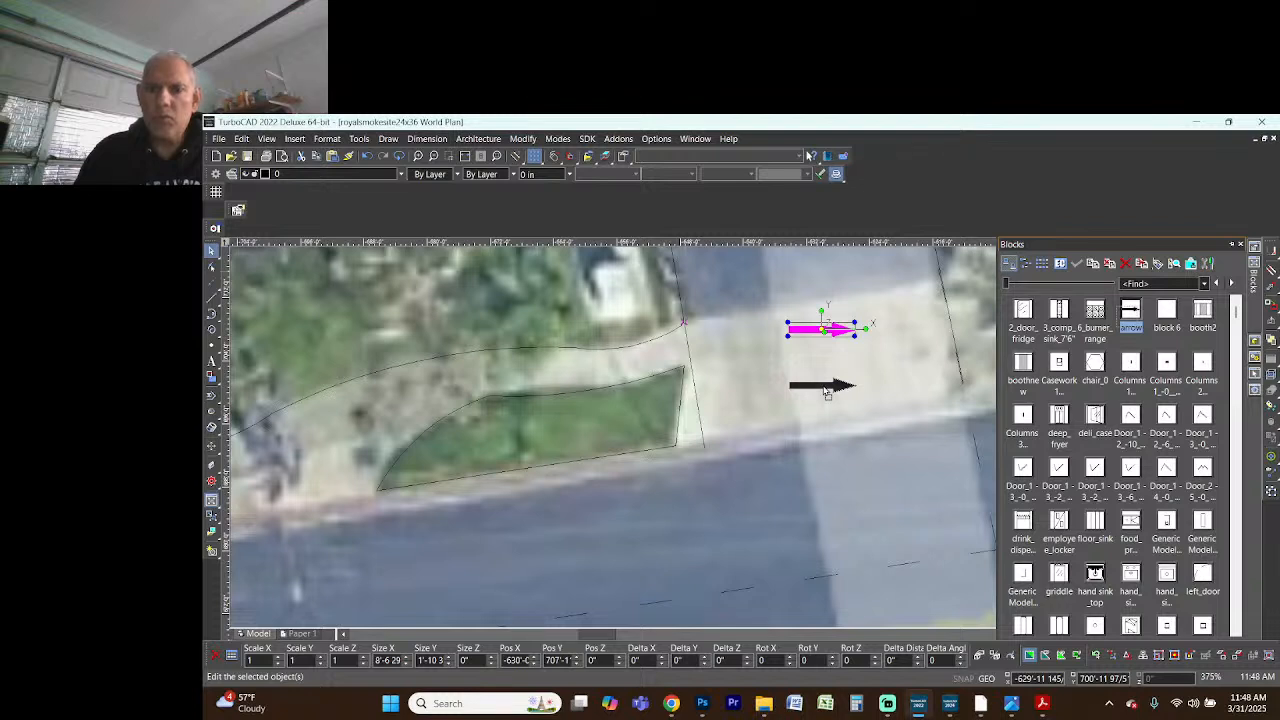
pyautogui.moveTo(826, 393); pyautogui.dragTo(825, 277)
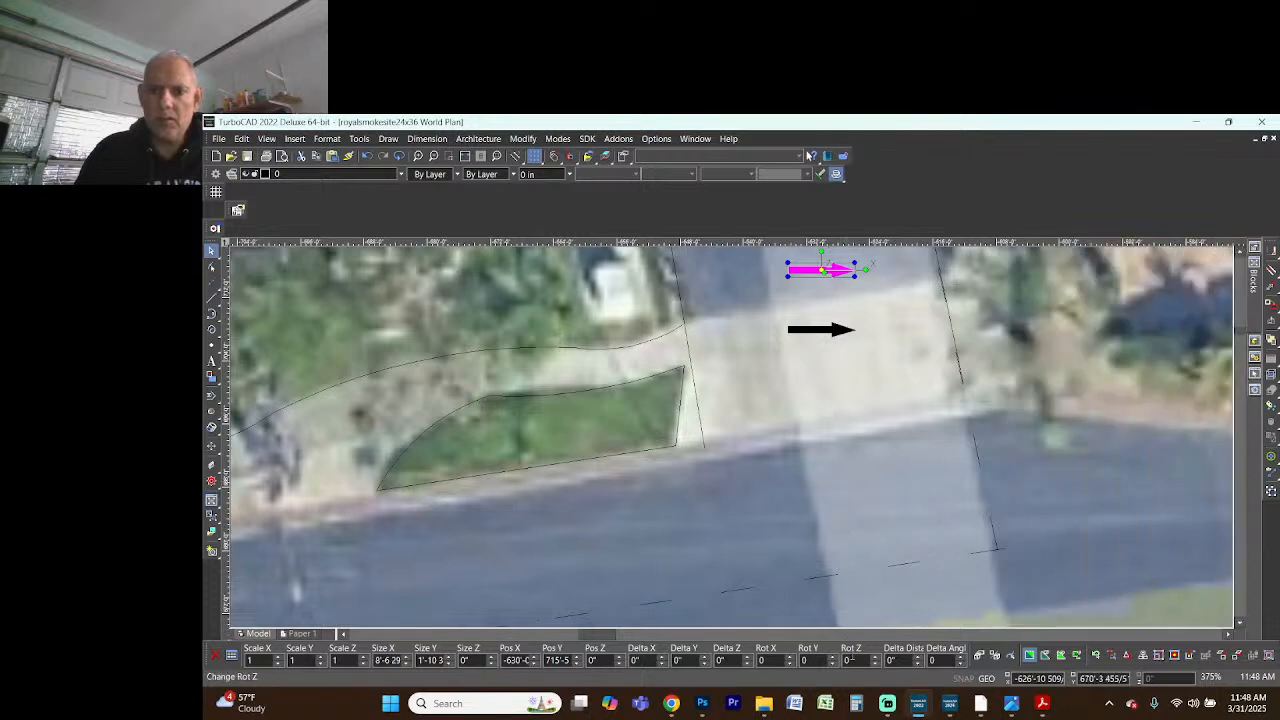
pyautogui.click(858, 660)
pyautogui.press('Return')
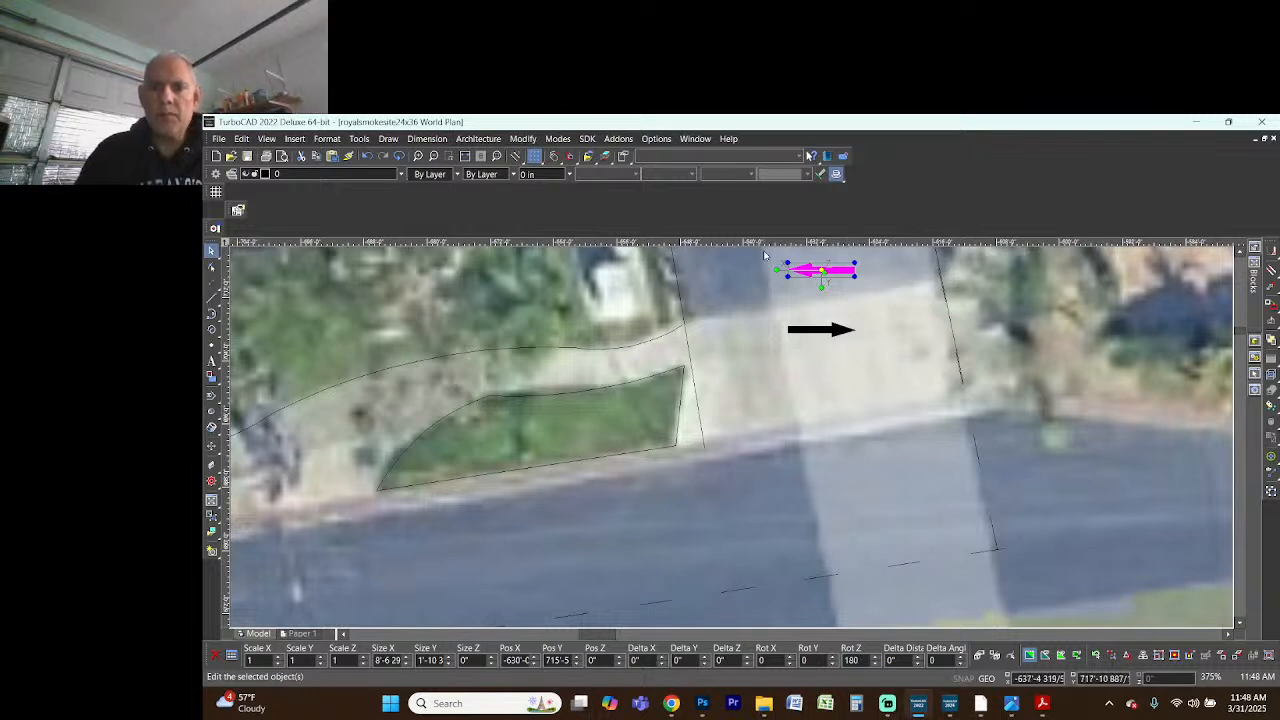
# - Rotate the arrow pair 90° and place it at the curb end of the east driveway, tilted to about 101°
pyautogui.scroll(1, 770, 285)
pyautogui.moveTo(765, 297); pyautogui.dragTo(897, 443)
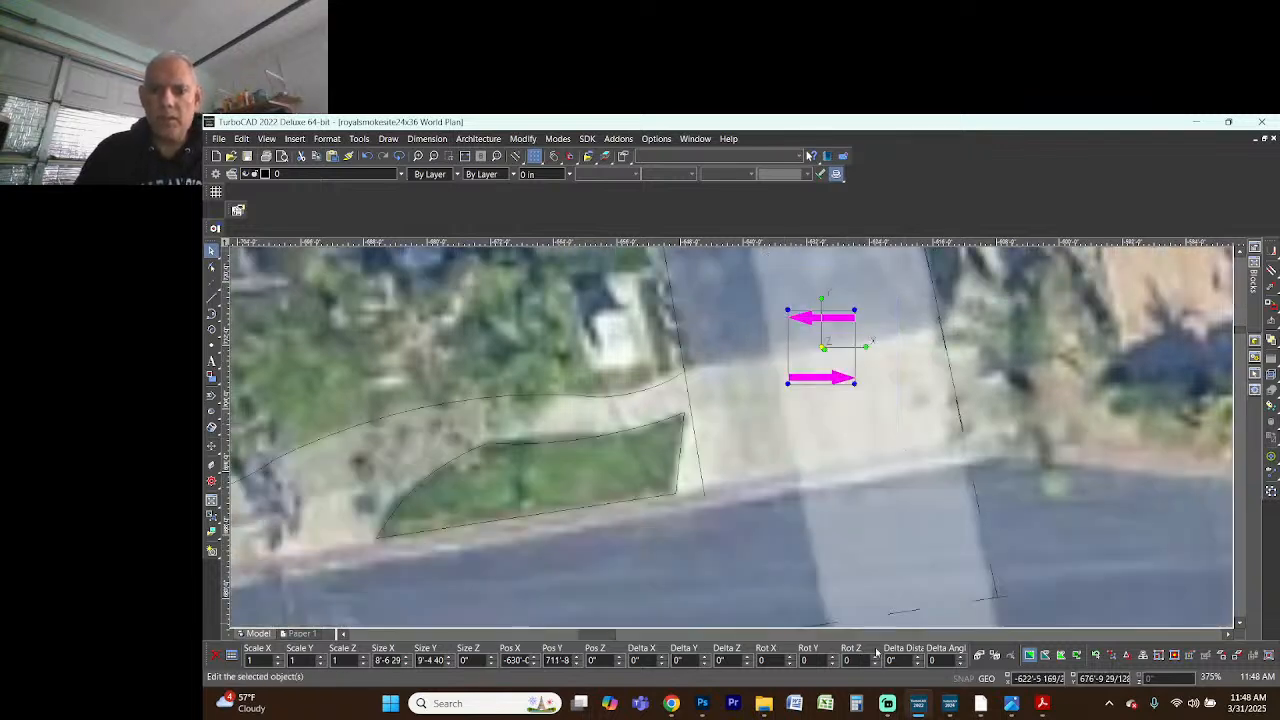
pyautogui.click(850, 660)
pyautogui.write('9')
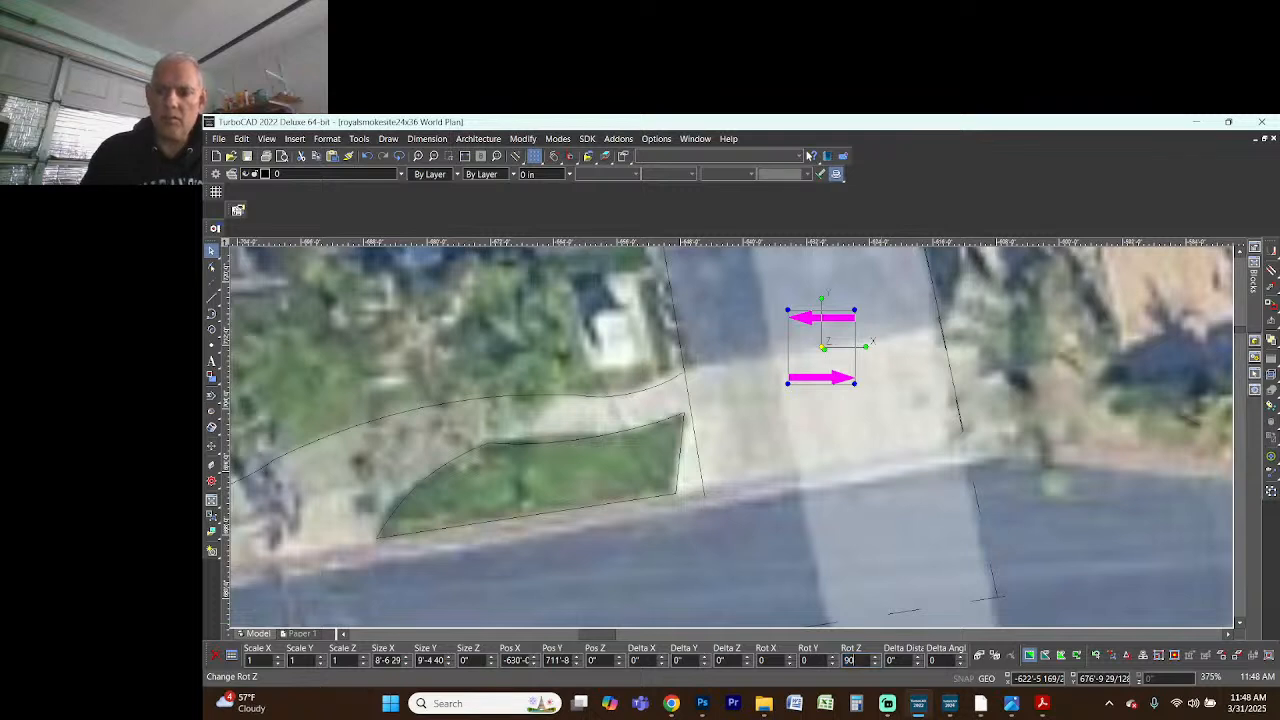
pyautogui.write('0')
pyautogui.press('Return')
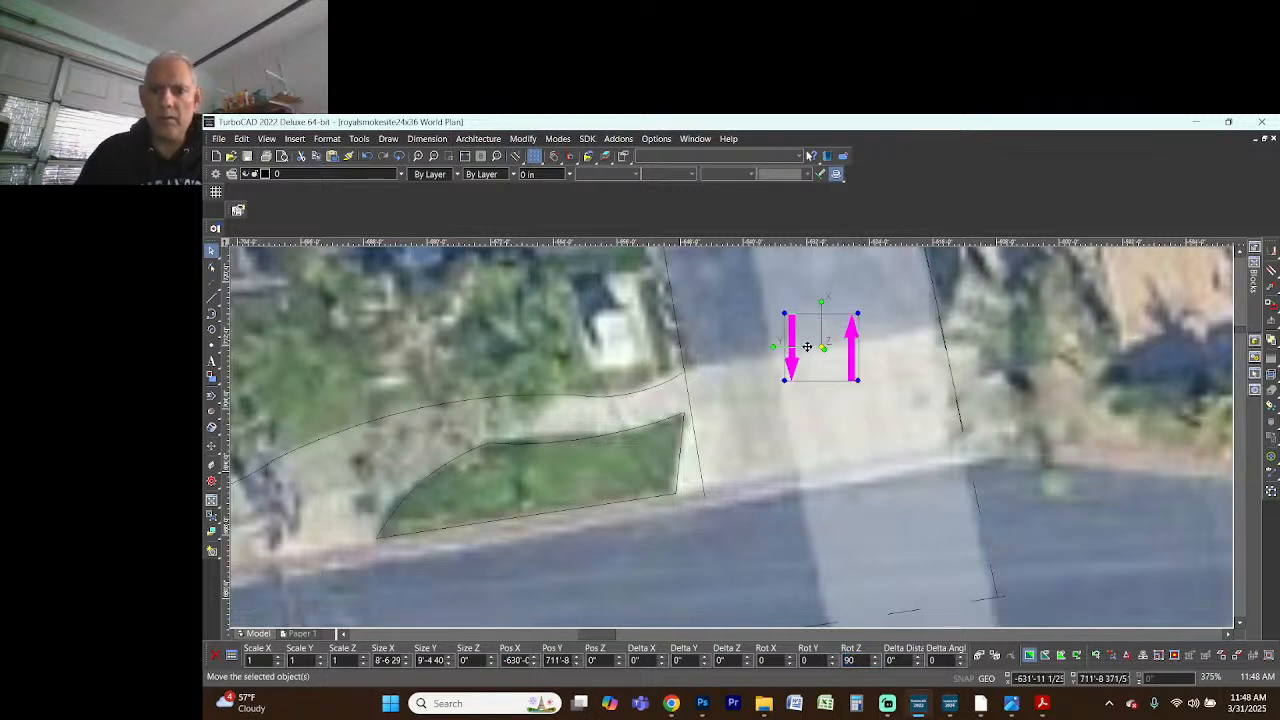
pyautogui.moveTo(829, 366); pyautogui.dragTo(846, 478)
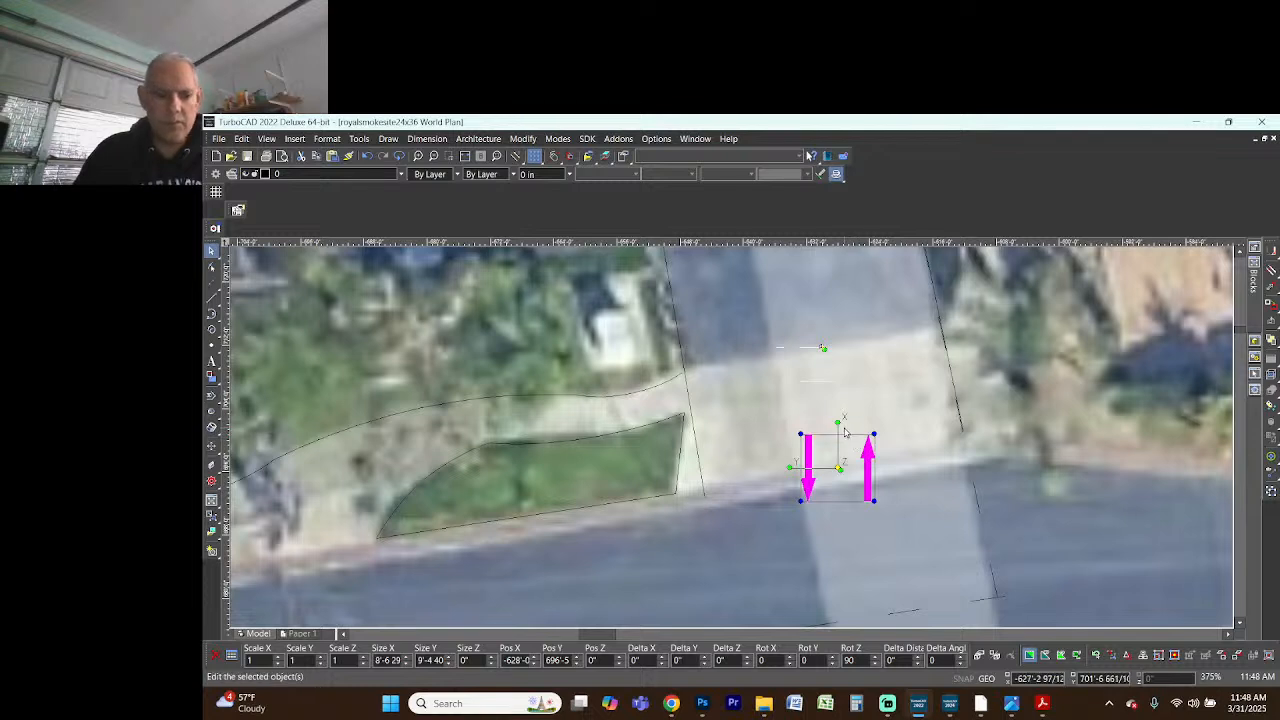
pyautogui.moveTo(836, 421); pyautogui.dragTo(787, 450)
# - Place a copy of the arrow pair near the curb of the driveway between Baskin-Robbins and Monte Dollar, rotated about 2.4°
pyautogui.scroll(-4, 715, 455)
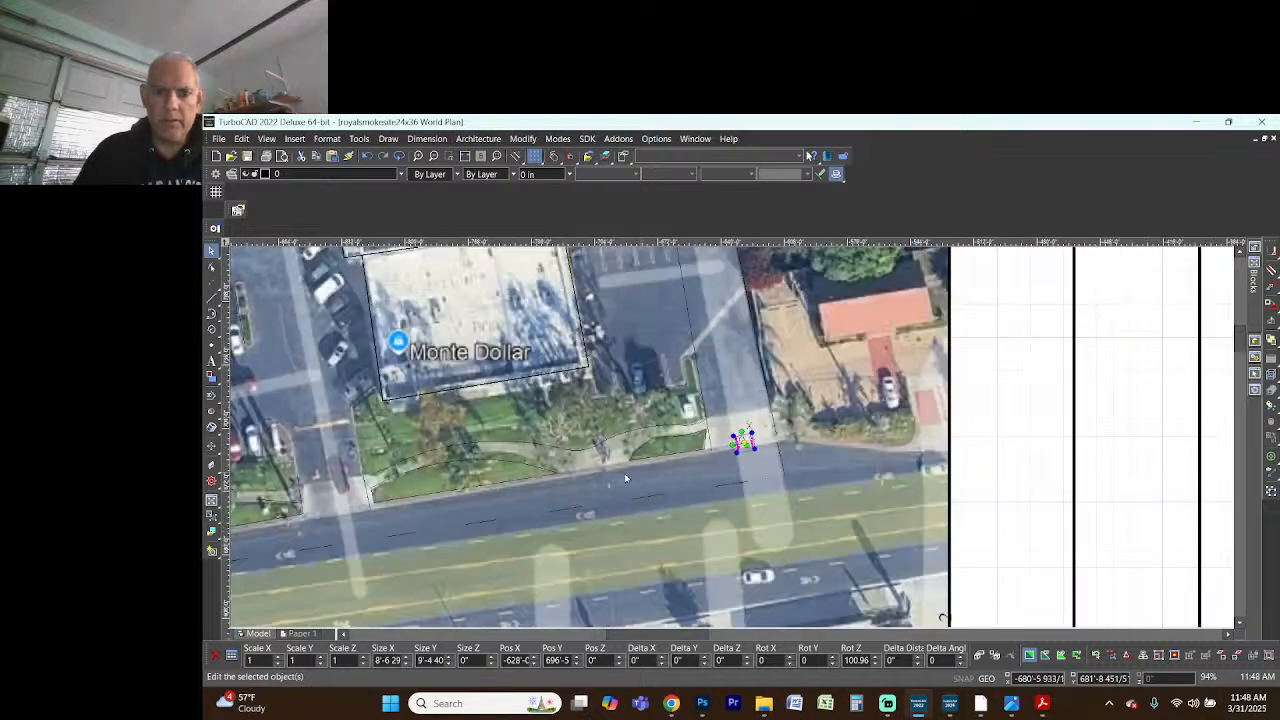
pyautogui.scroll(4, 727, 439)
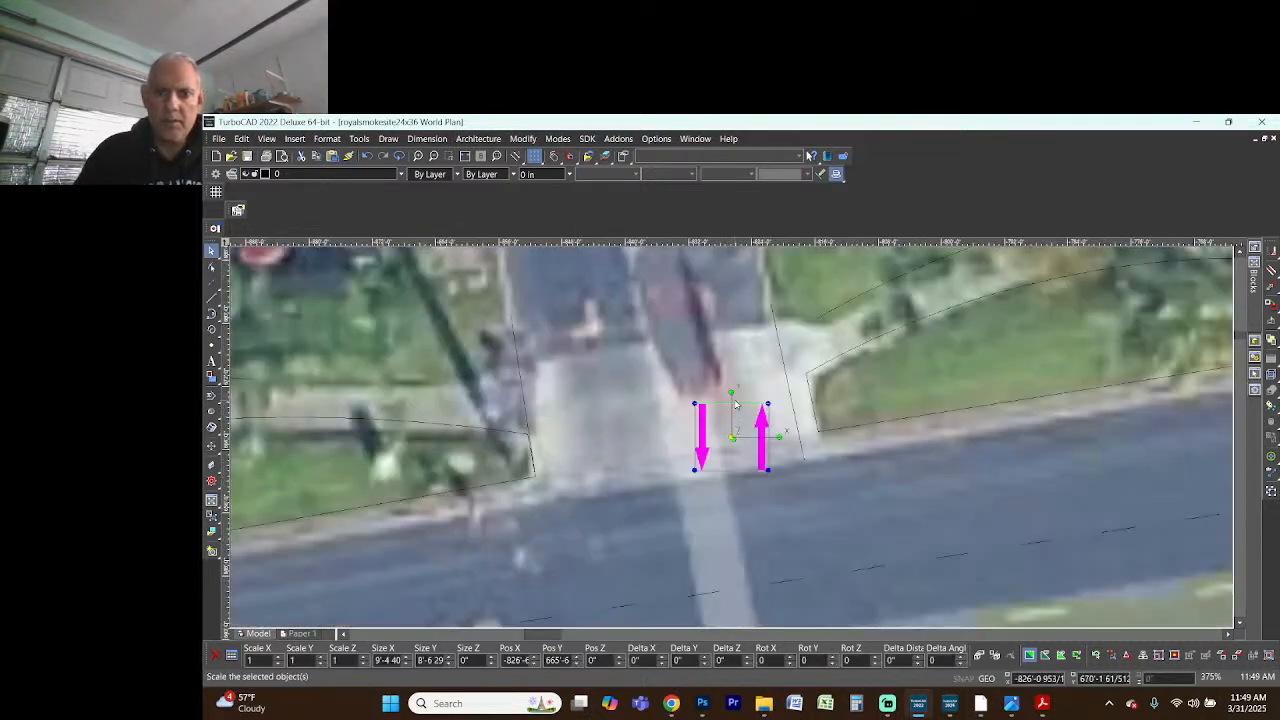
pyautogui.moveTo(732, 392); pyautogui.dragTo(726, 399)
pyautogui.hotkey('ctrl', 'z')
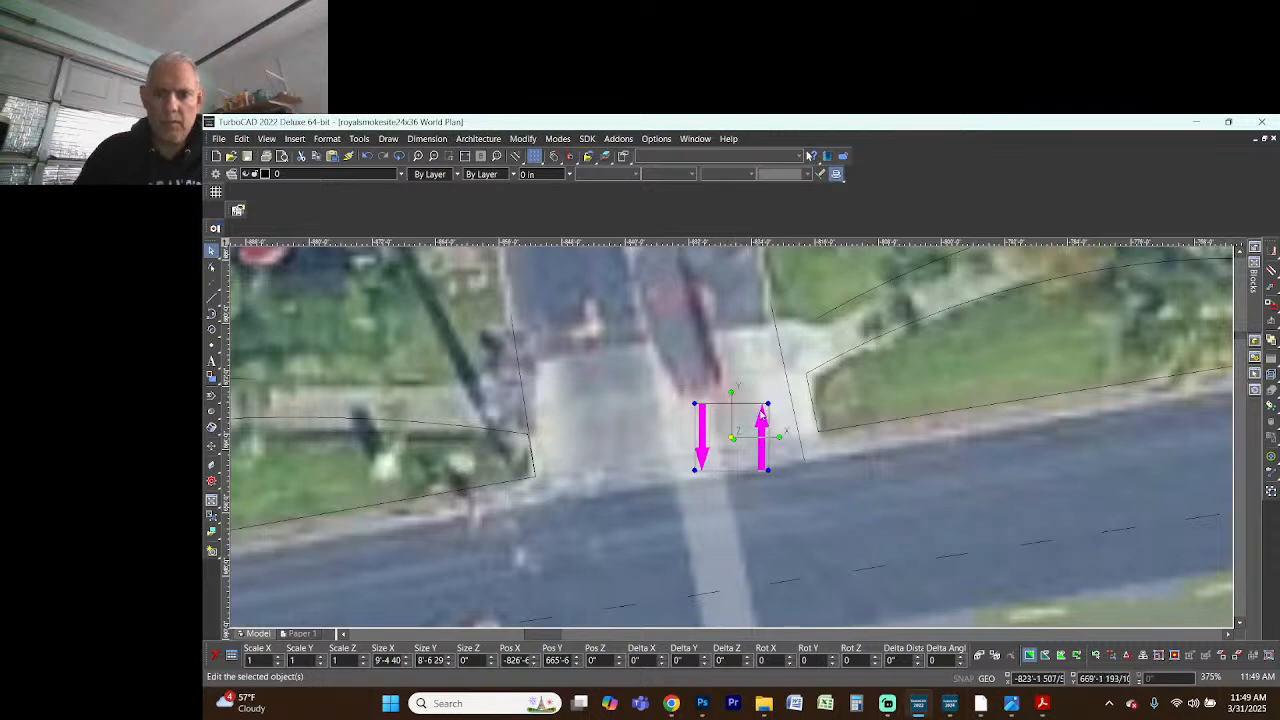
pyautogui.moveTo(780, 437); pyautogui.dragTo(794, 422)
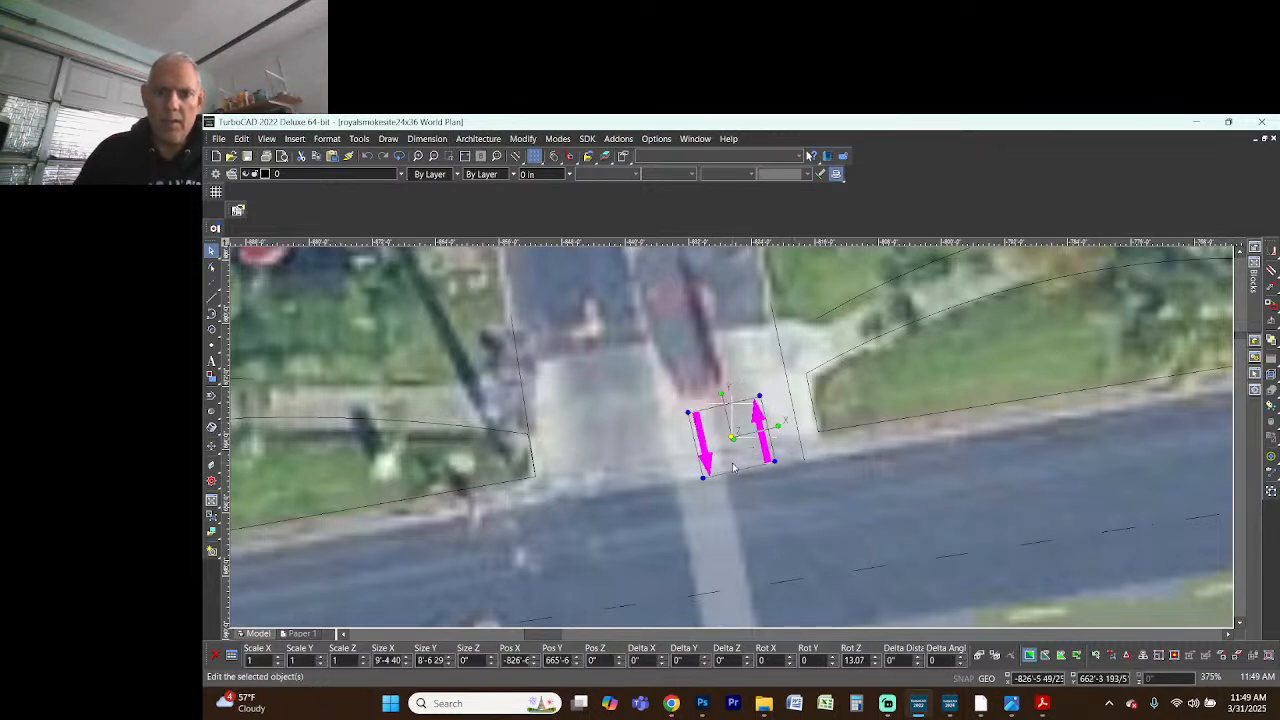
pyautogui.moveTo(740, 462)
pyautogui.mouseDown()
pyautogui.moveTo(713, 476)
pyautogui.moveTo(757, 449)
pyautogui.mouseUp()
# - Paste another arrow pair onto the driveway west of Baskin-Robbins, rotate it about 9.5° and center it between the driveway edges
pyautogui.scroll(-1, 799, 495)
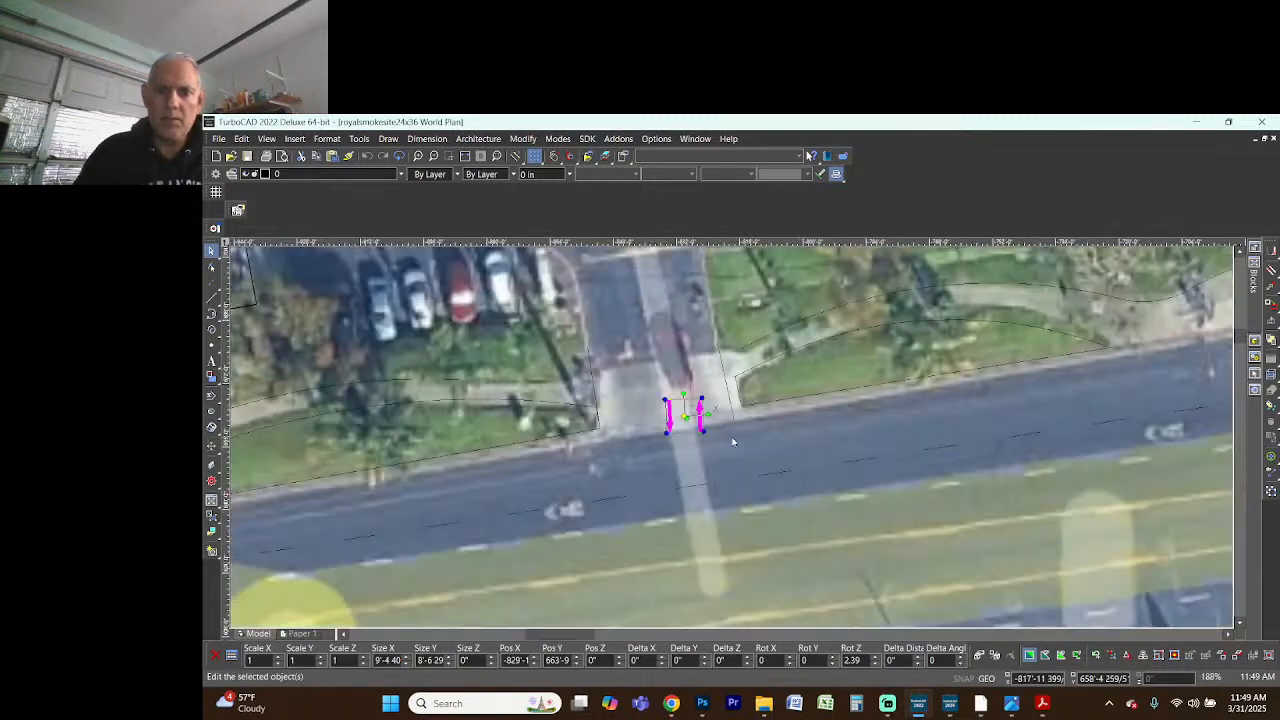
pyautogui.scroll(-1, 732, 441)
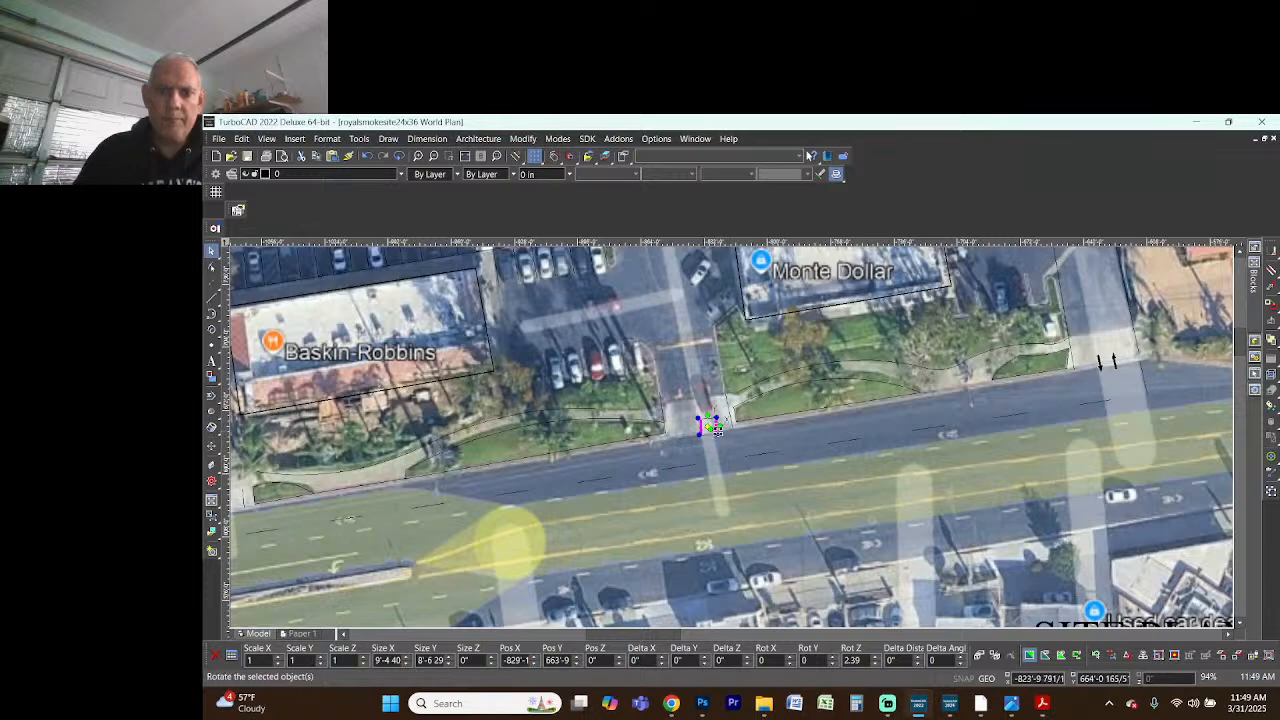
pyautogui.scroll(1, 705, 450)
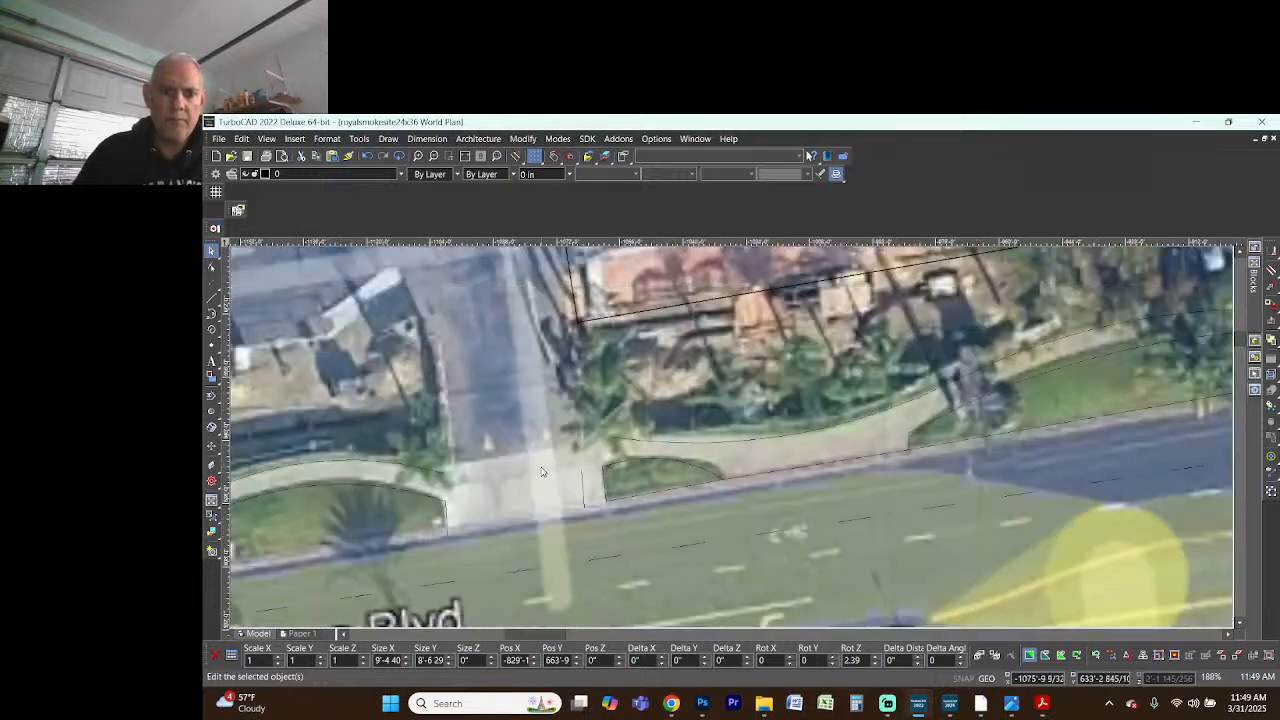
pyautogui.hotkey('ctrl', 'v')
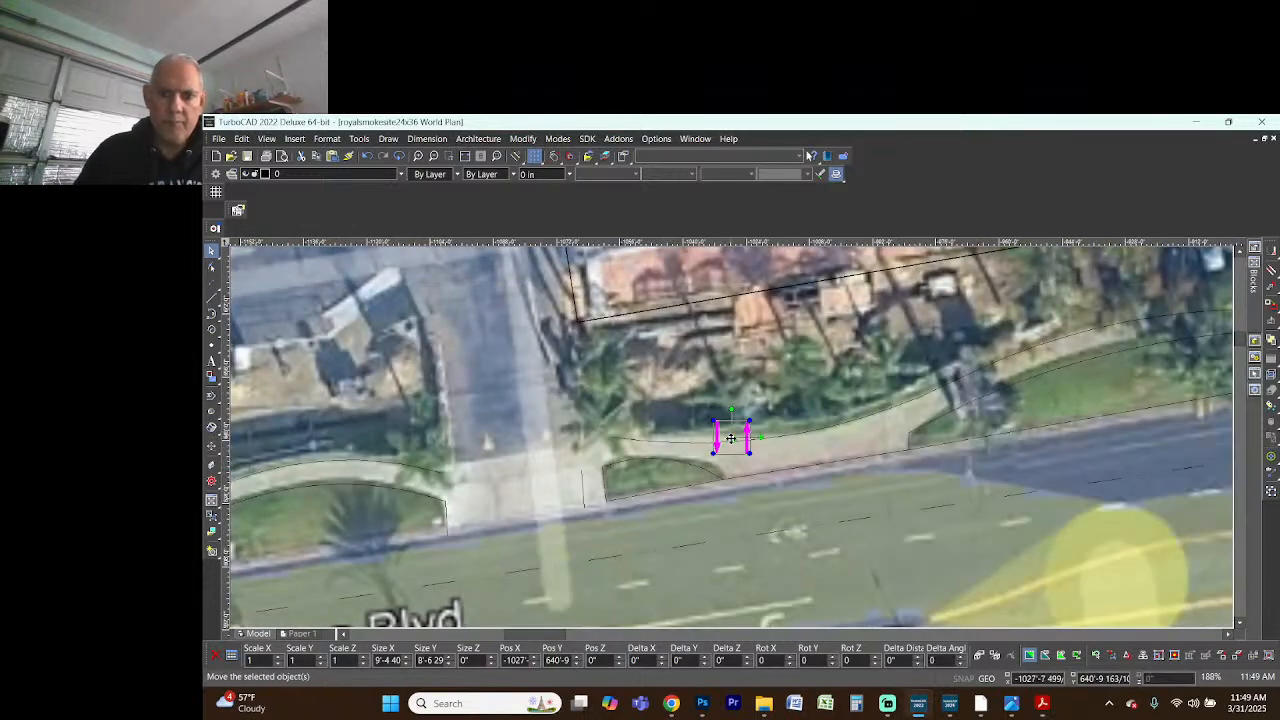
pyautogui.click(732, 438)
pyautogui.click(520, 490)
pyautogui.scroll(1, 520, 490)
pyautogui.click(790, 436)
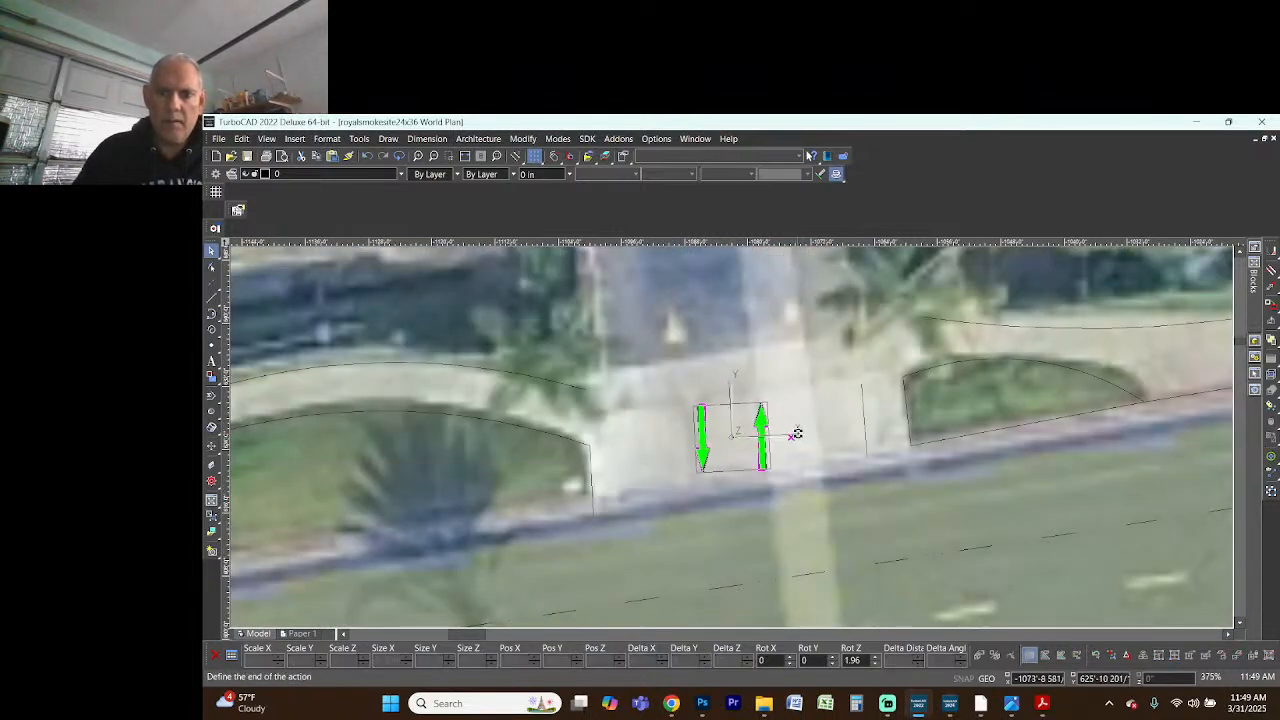
pyautogui.click(806, 425)
pyautogui.click(732, 437)
pyautogui.click(756, 457)
# - Rotate the arrow pair on the driveway between Baskin-Robbins and Monte Dollar to about 8.7° to match its edges
pyautogui.scroll(-3, 733, 441)
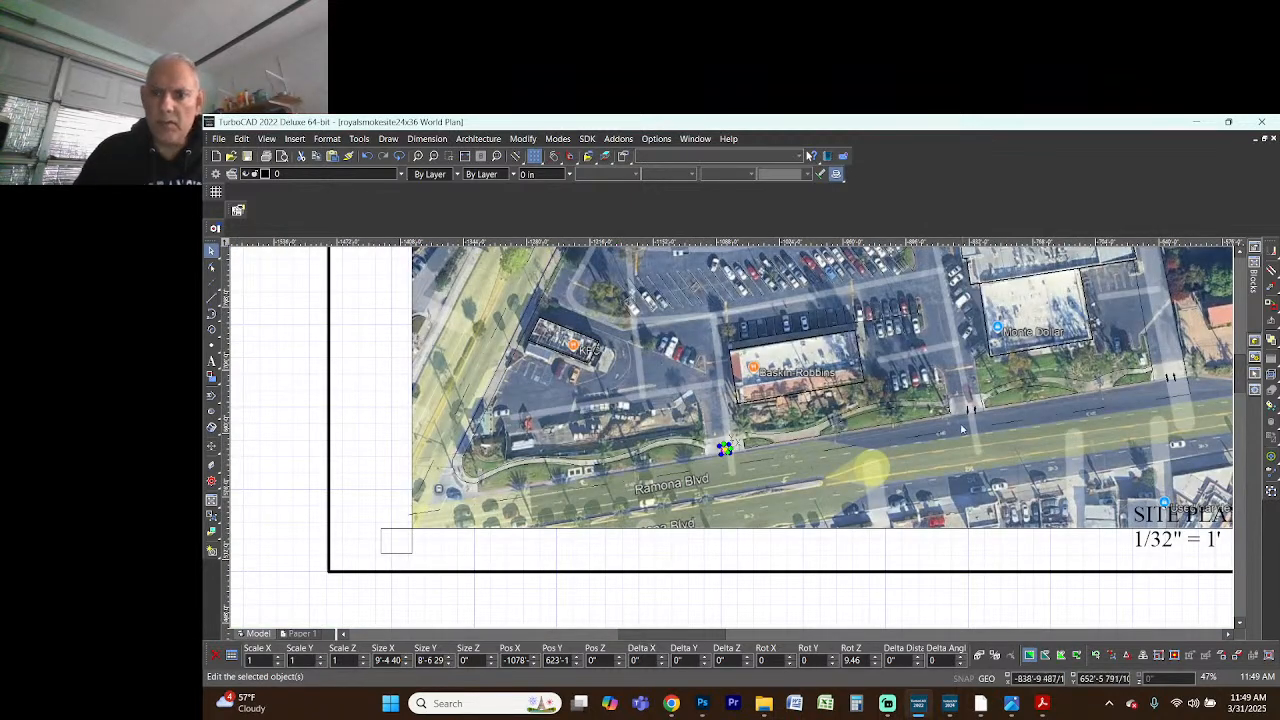
pyautogui.scroll(2, 732, 440)
pyautogui.scroll(1, 733, 437)
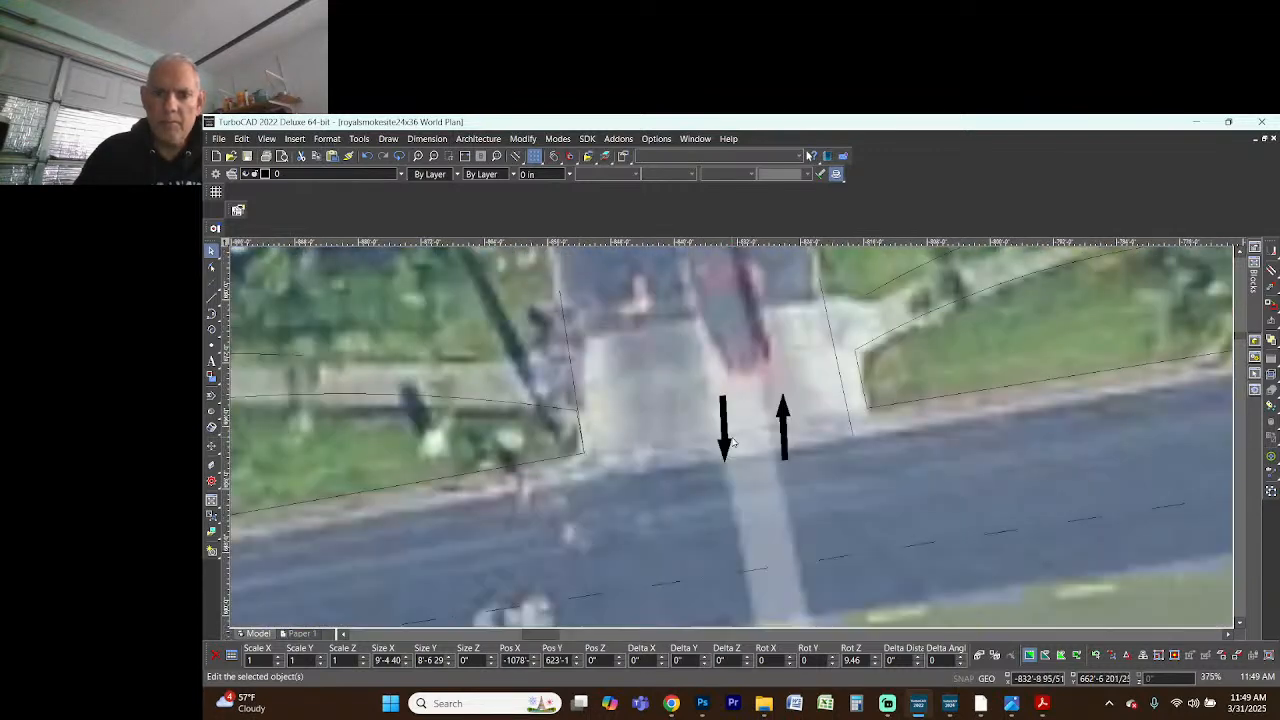
pyautogui.moveTo(674, 376); pyautogui.dragTo(850, 526)
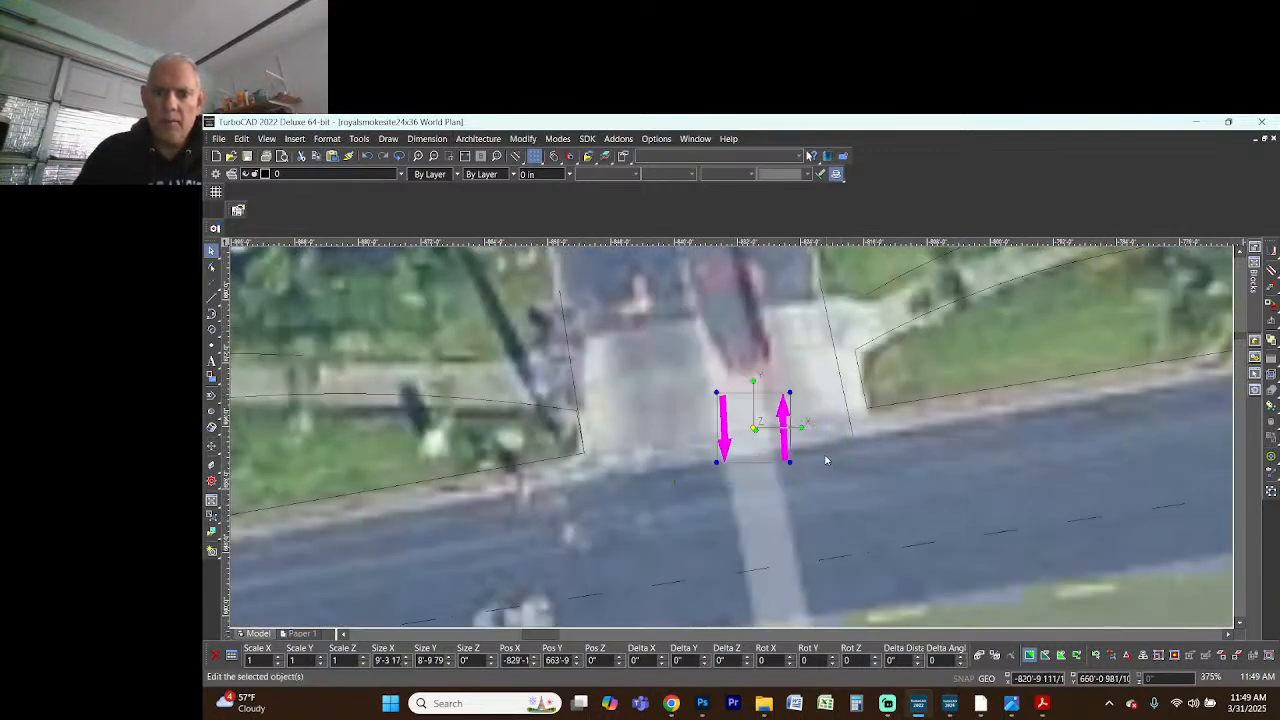
pyautogui.moveTo(804, 431); pyautogui.dragTo(820, 428)
# - Spread that driveway's arrows apart, moving the downward arrow into the west lane and the upward arrow toward the east edge
pyautogui.rightClick(731, 452)
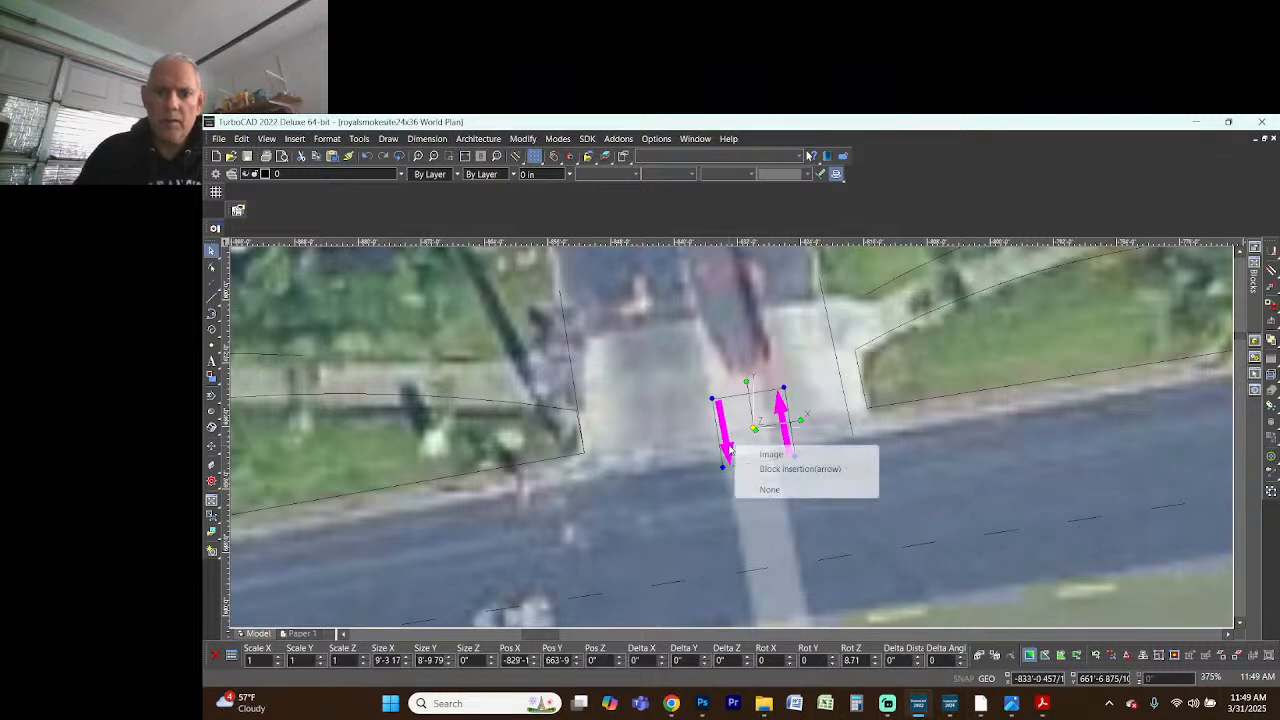
pyautogui.click(727, 462)
pyautogui.moveTo(729, 452); pyautogui.dragTo(667, 462)
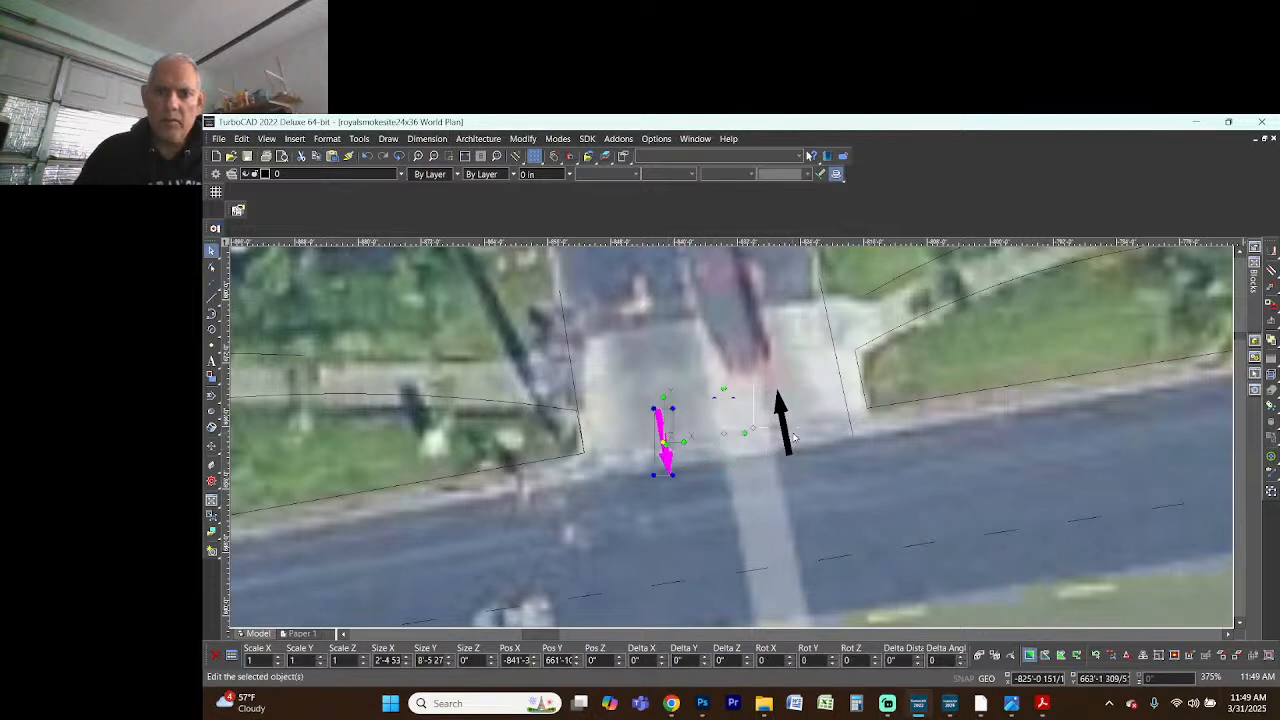
pyautogui.rightClick(790, 440)
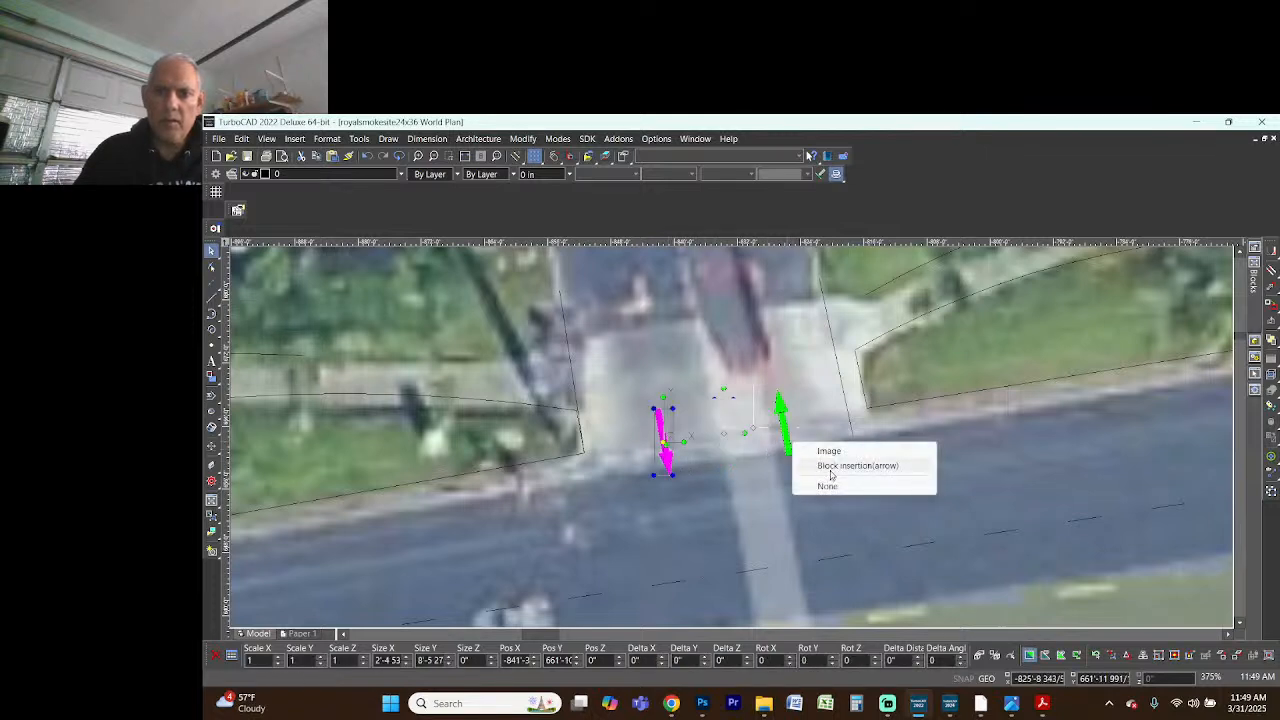
pyautogui.click(819, 463)
pyautogui.moveTo(787, 447); pyautogui.dragTo(807, 442)
# - Paste an arrow pair onto the Peck Rd driveway north of KFC, rotate it 66° and shift it slightly north within the driveway
pyautogui.scroll(-1, 797, 436)
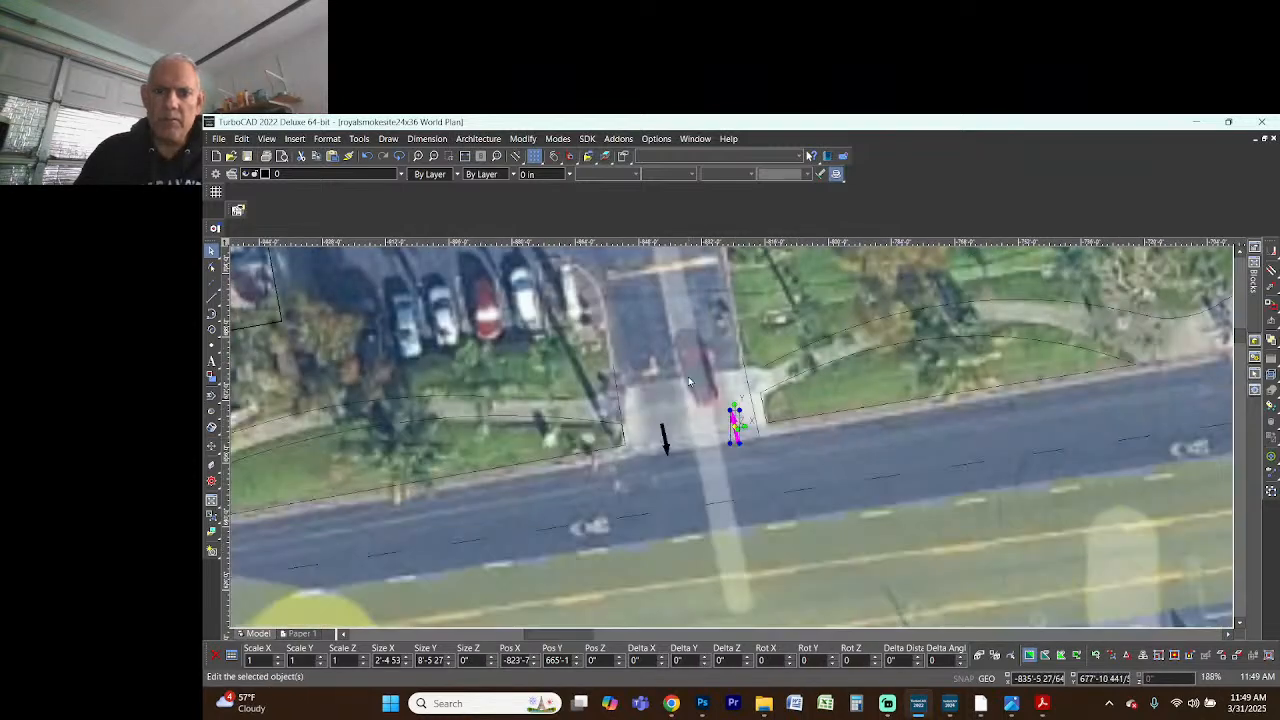
pyautogui.scroll(-1, 688, 376)
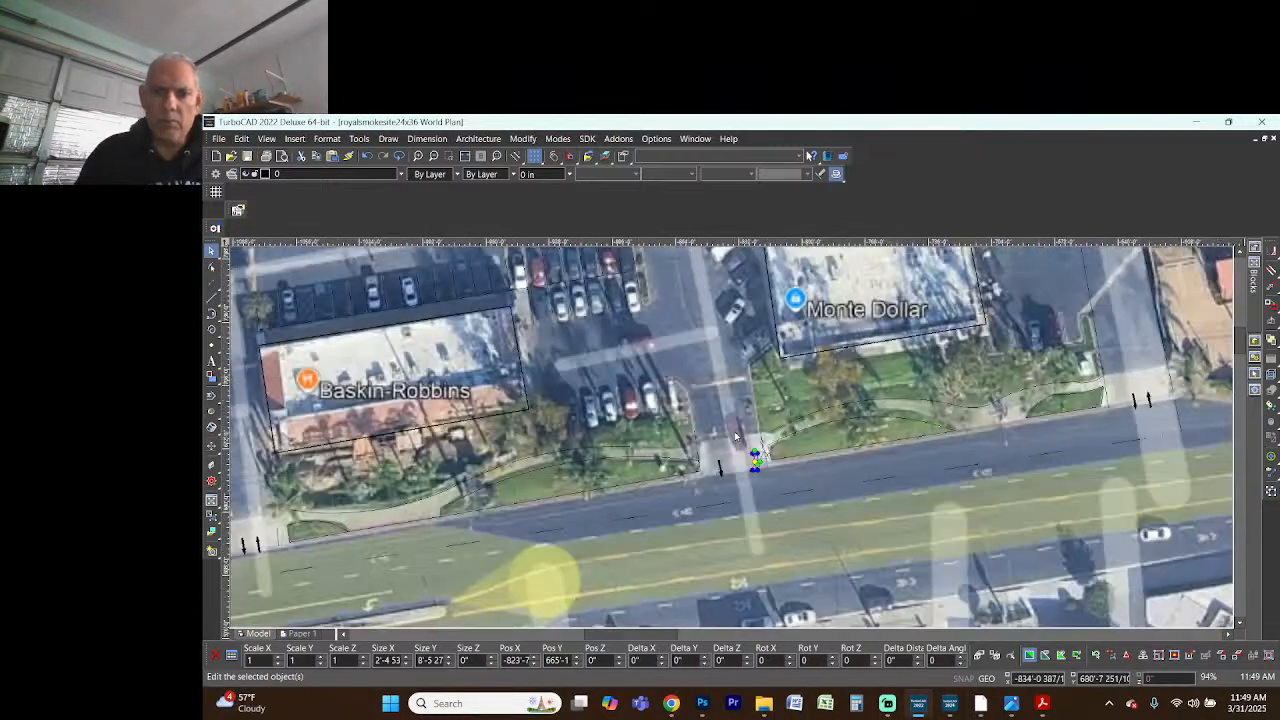
pyautogui.scroll(-2, 734, 431)
pyautogui.scroll(1, 566, 360)
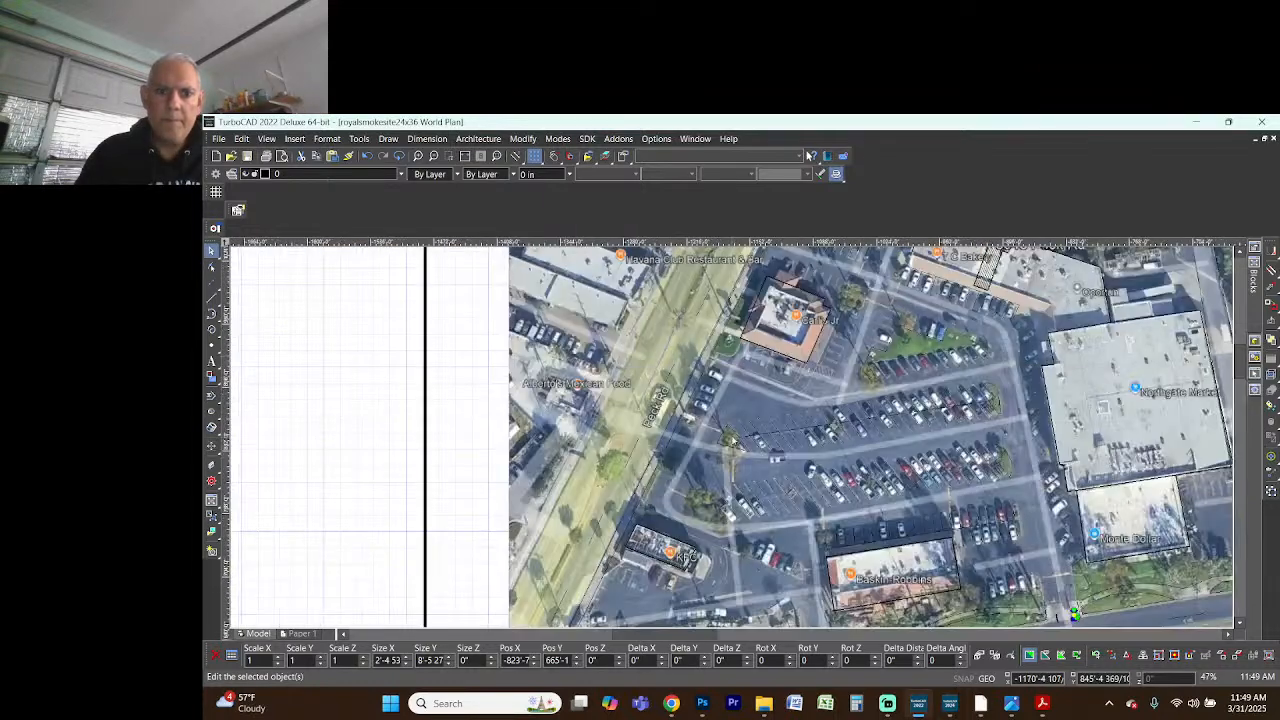
pyautogui.scroll(1, 733, 441)
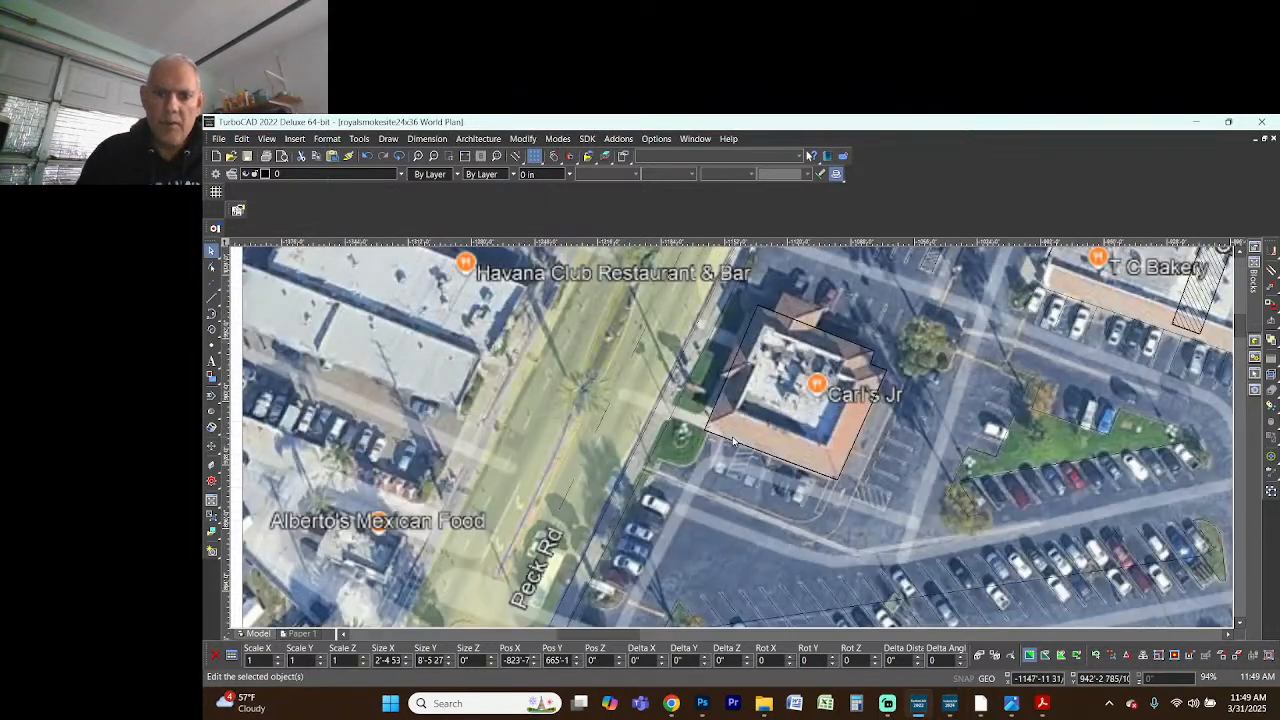
pyautogui.scroll(-1, 733, 441)
pyautogui.scroll(3, 733, 441)
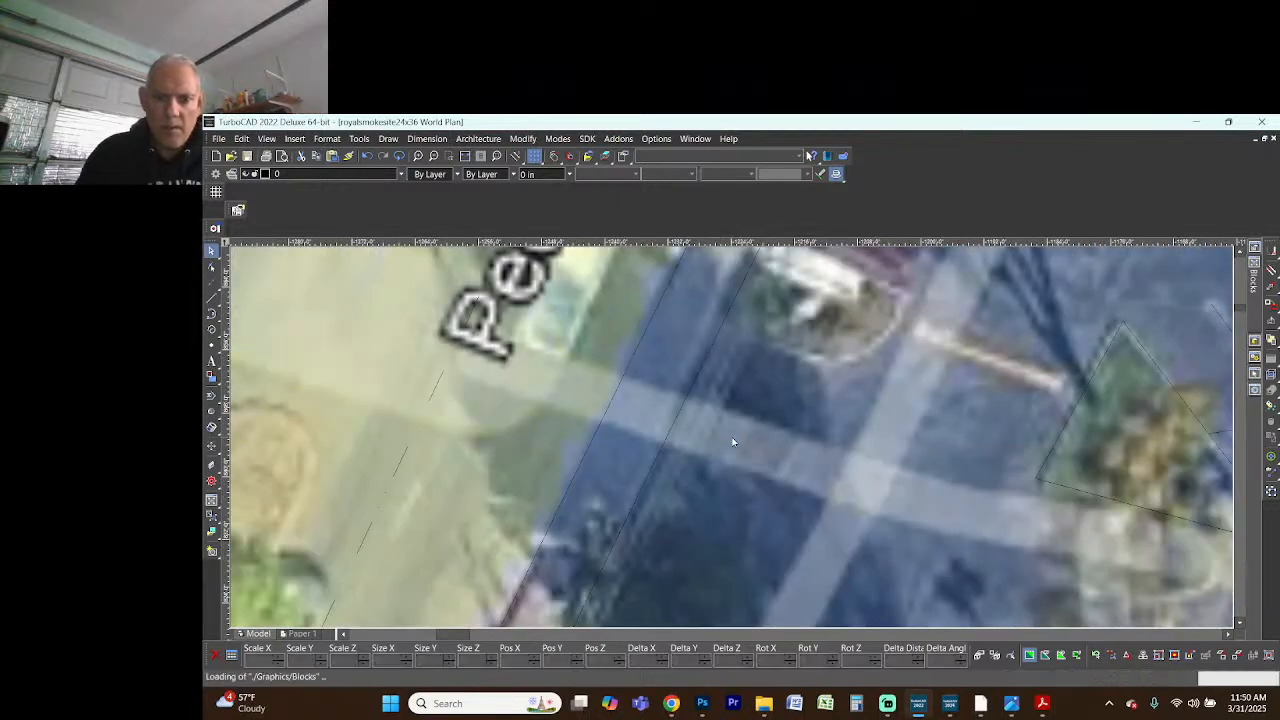
pyautogui.hotkey('ctrl', 'v')
pyautogui.click(732, 392)
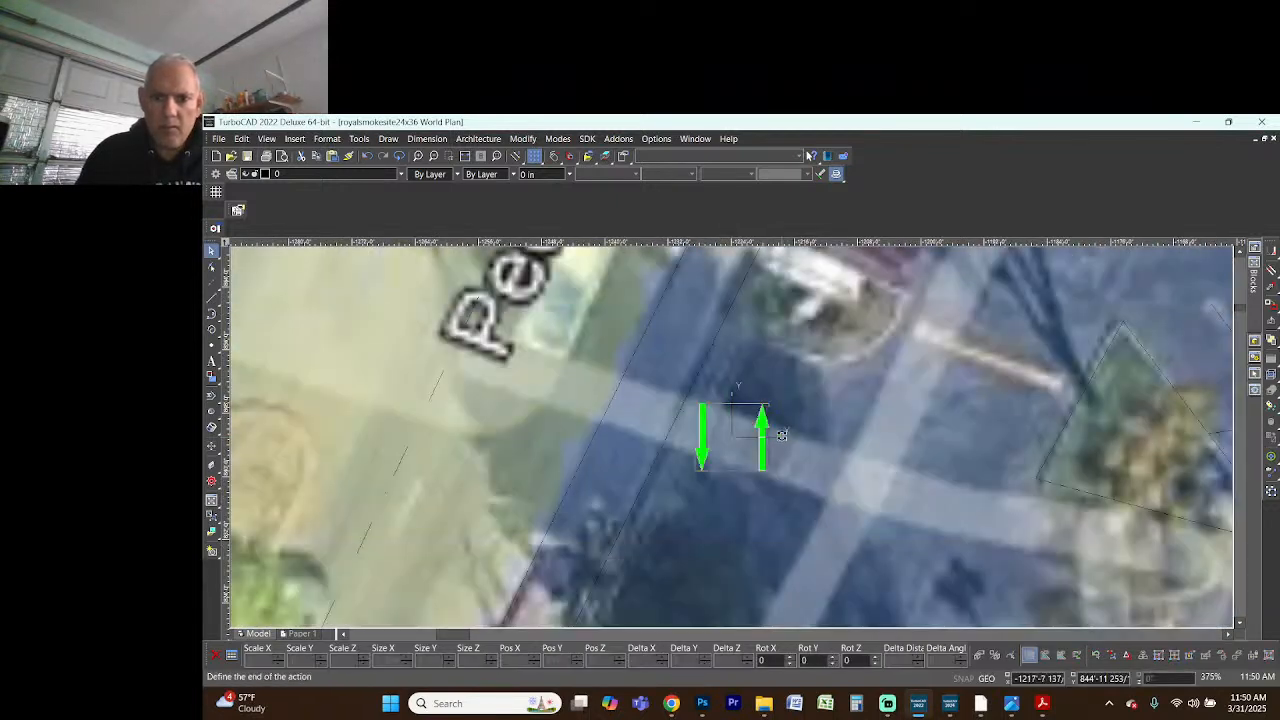
pyautogui.press('Escape')
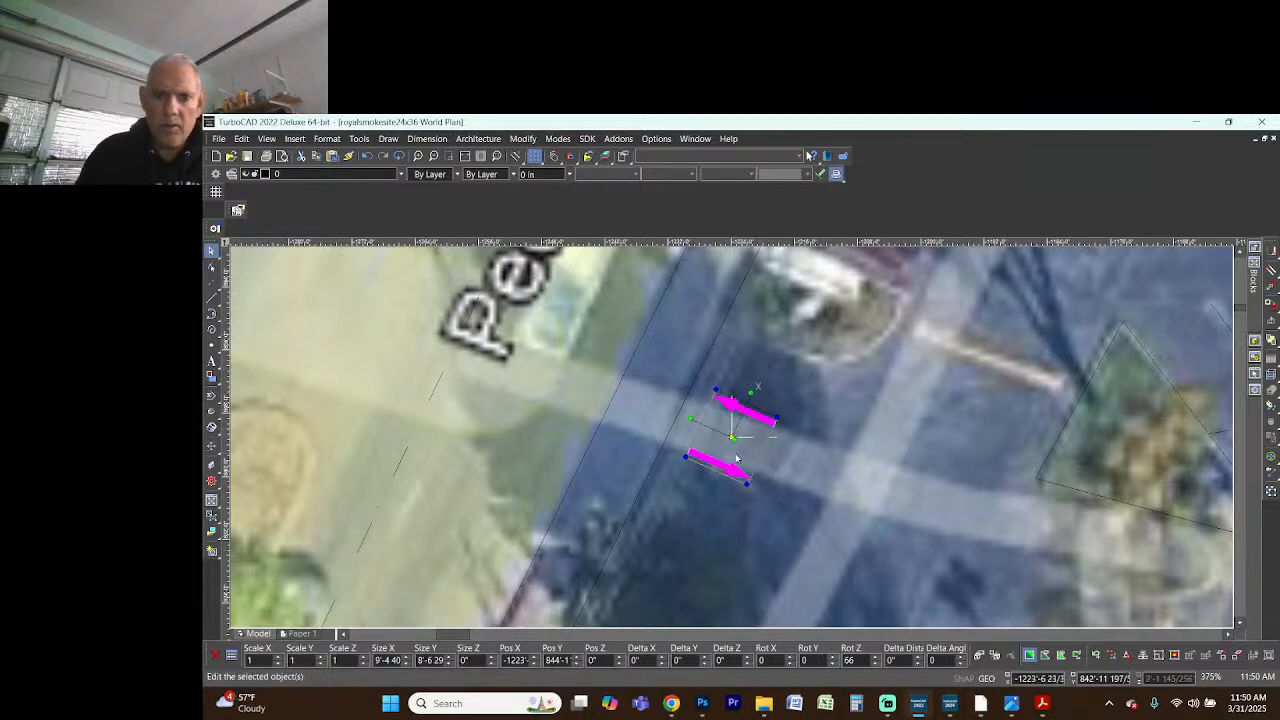
pyautogui.moveTo(738, 452); pyautogui.dragTo(740, 426)
# - Paste an arrow pair at the Peck Rd driveway southwest of KFC, rotate it about 73.1° and move it beside the sidewalk
pyautogui.scroll(-8, 740, 426)
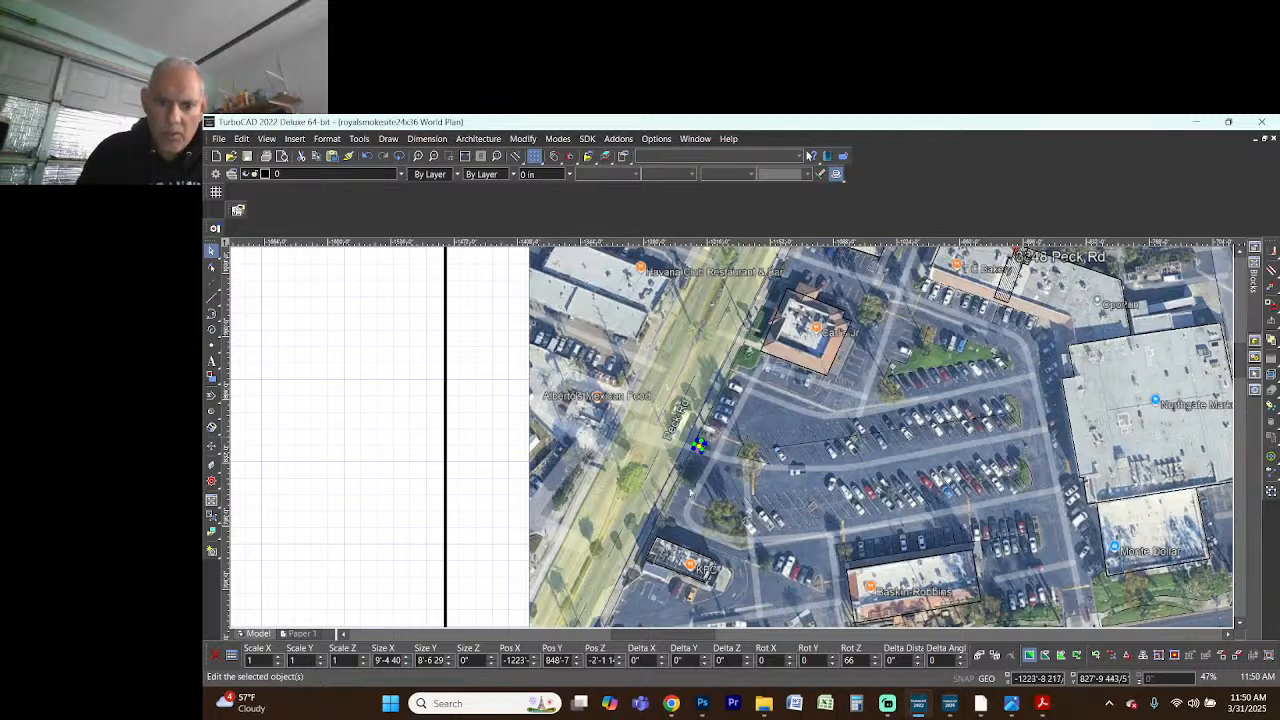
pyautogui.press('+')
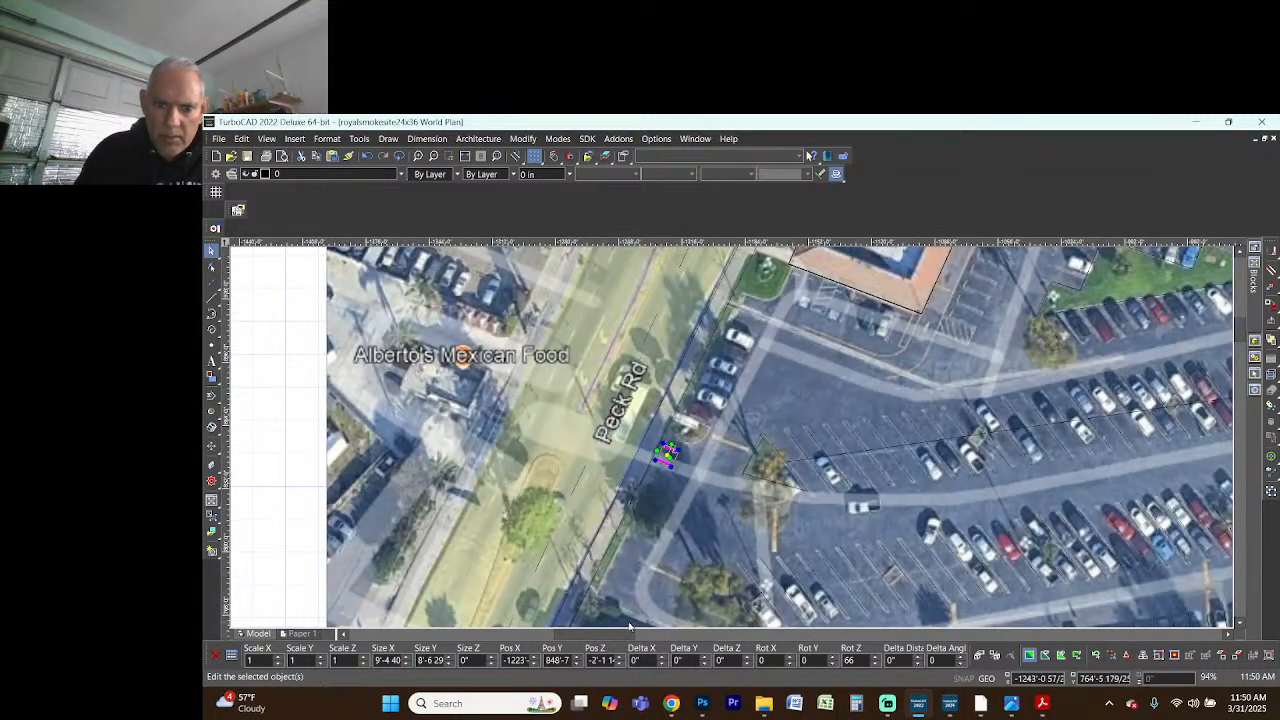
pyautogui.press('+')
pyautogui.scroll(-4, 732, 441)
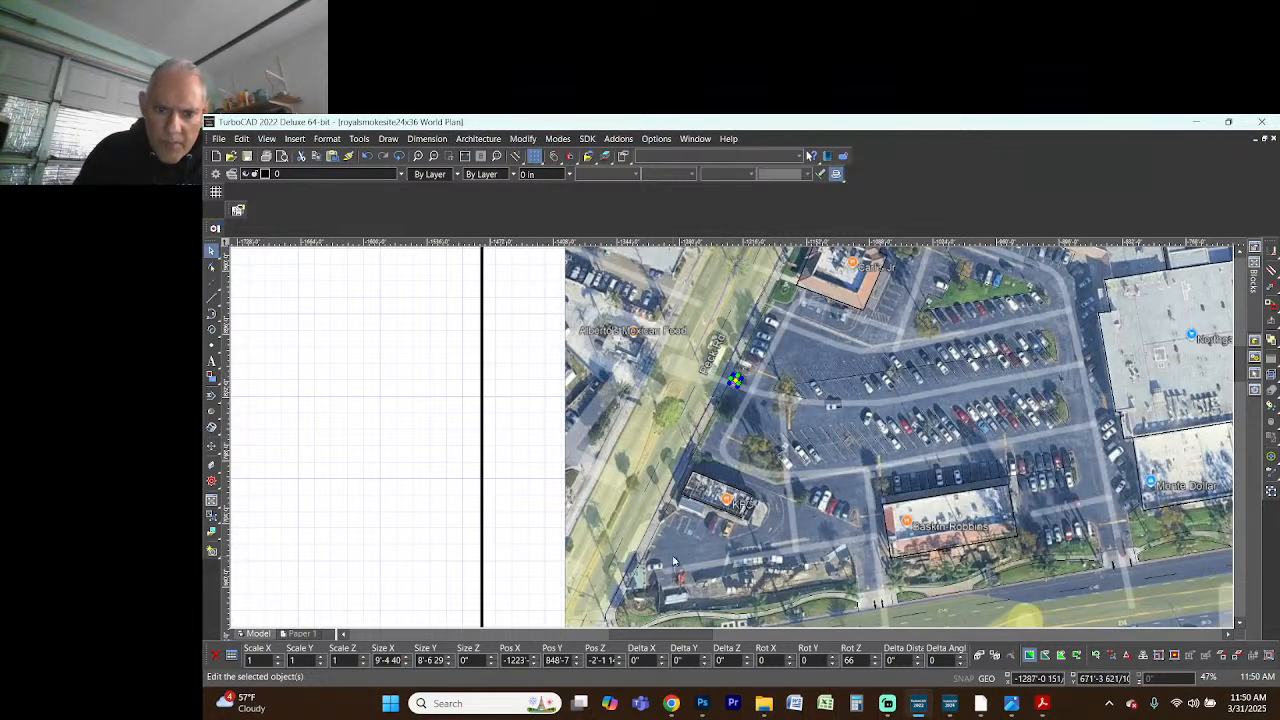
pyautogui.scroll(2, 665, 553)
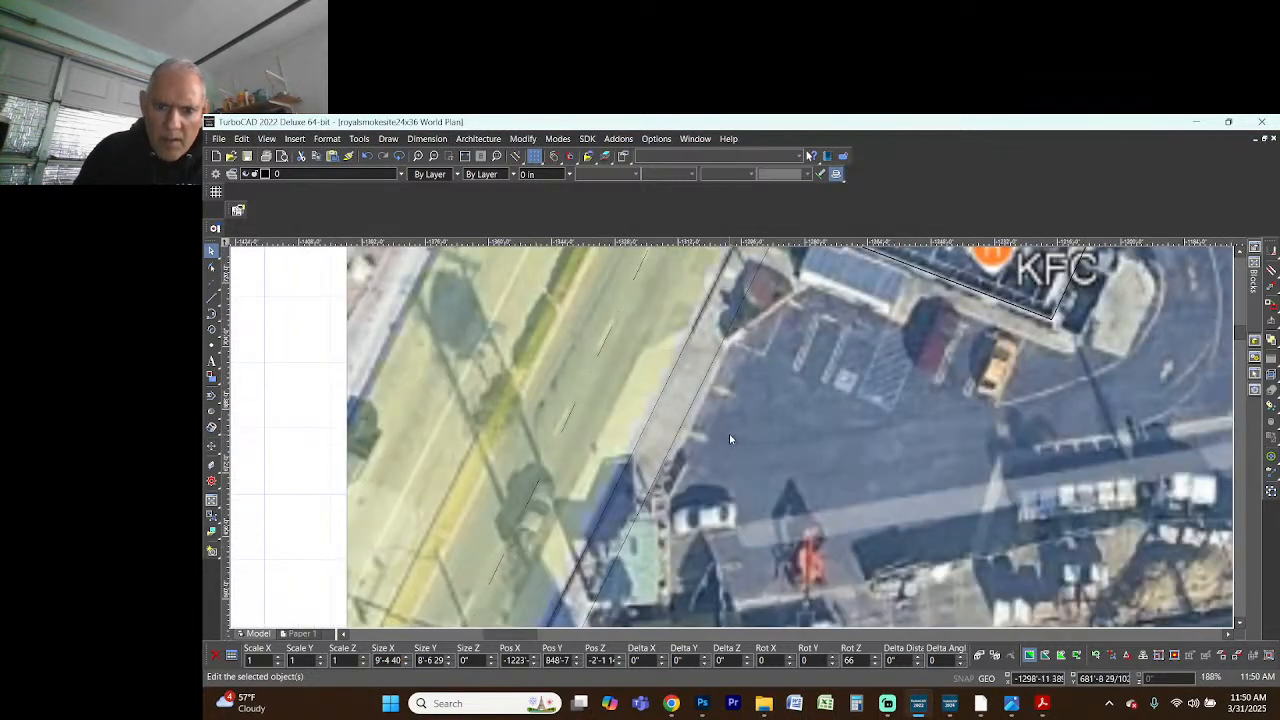
pyautogui.scroll(1, 730, 440)
pyautogui.click(732, 441)
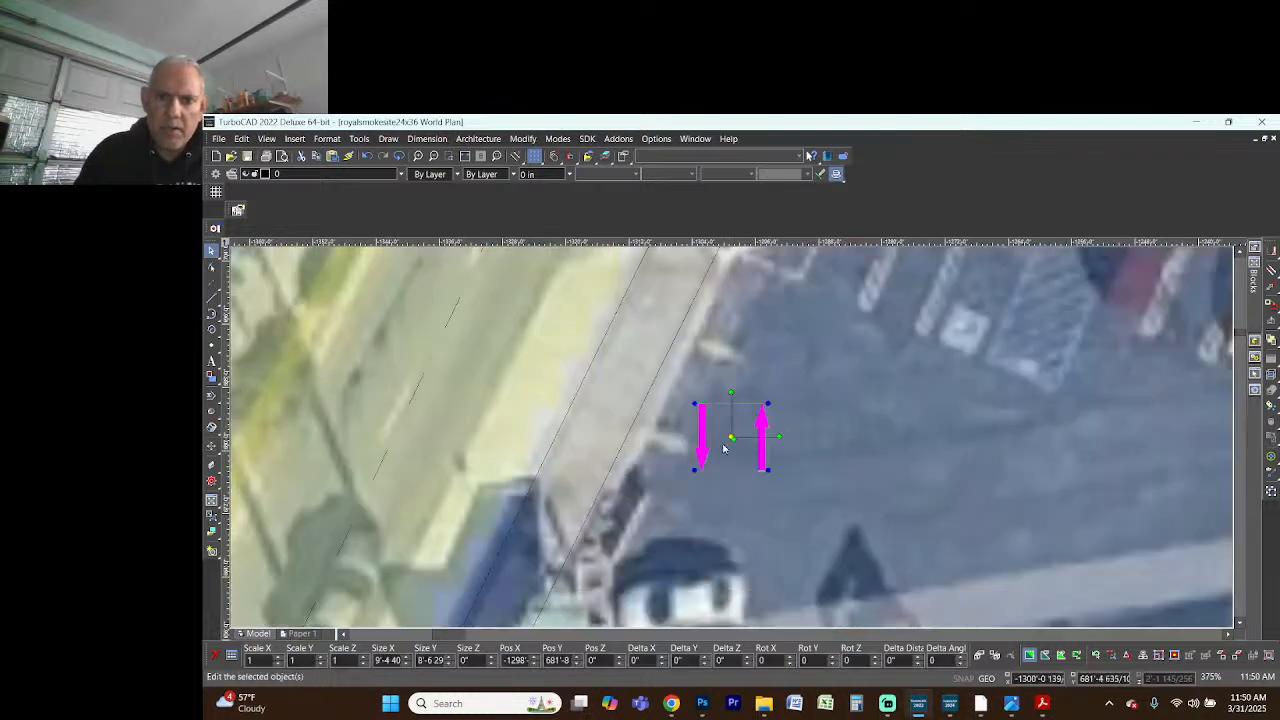
pyautogui.click(779, 437)
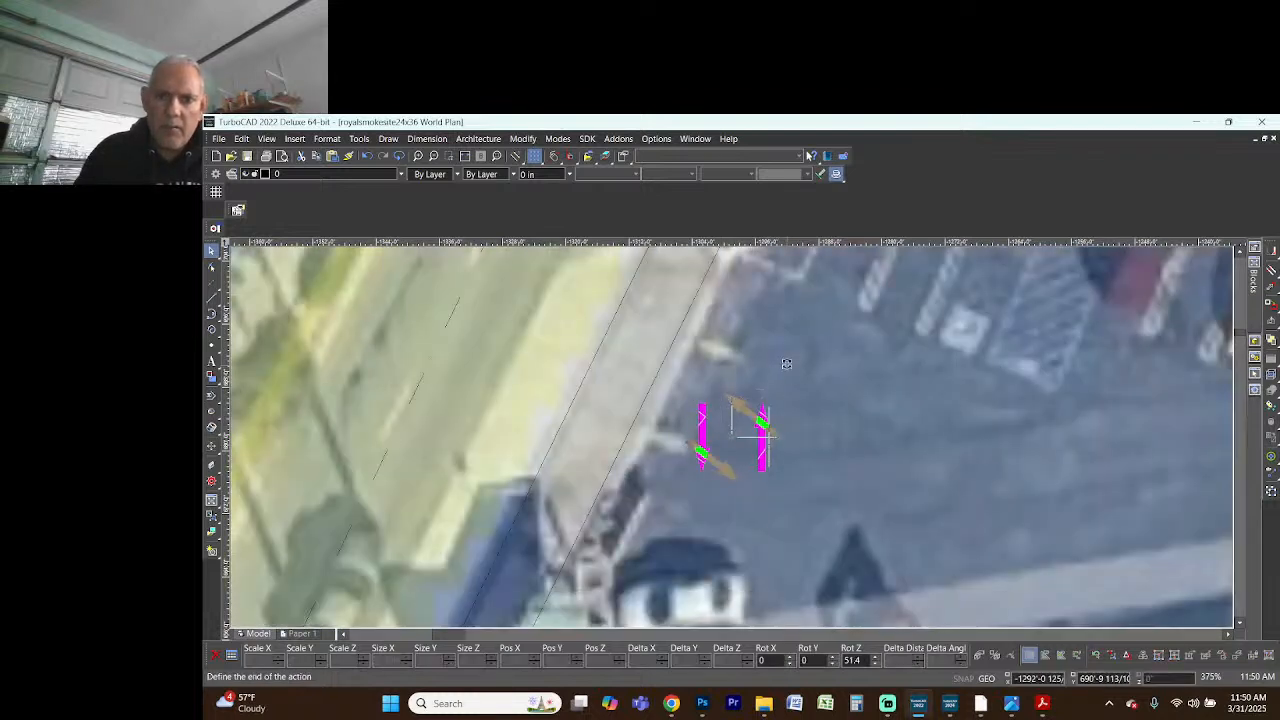
pyautogui.click(762, 342)
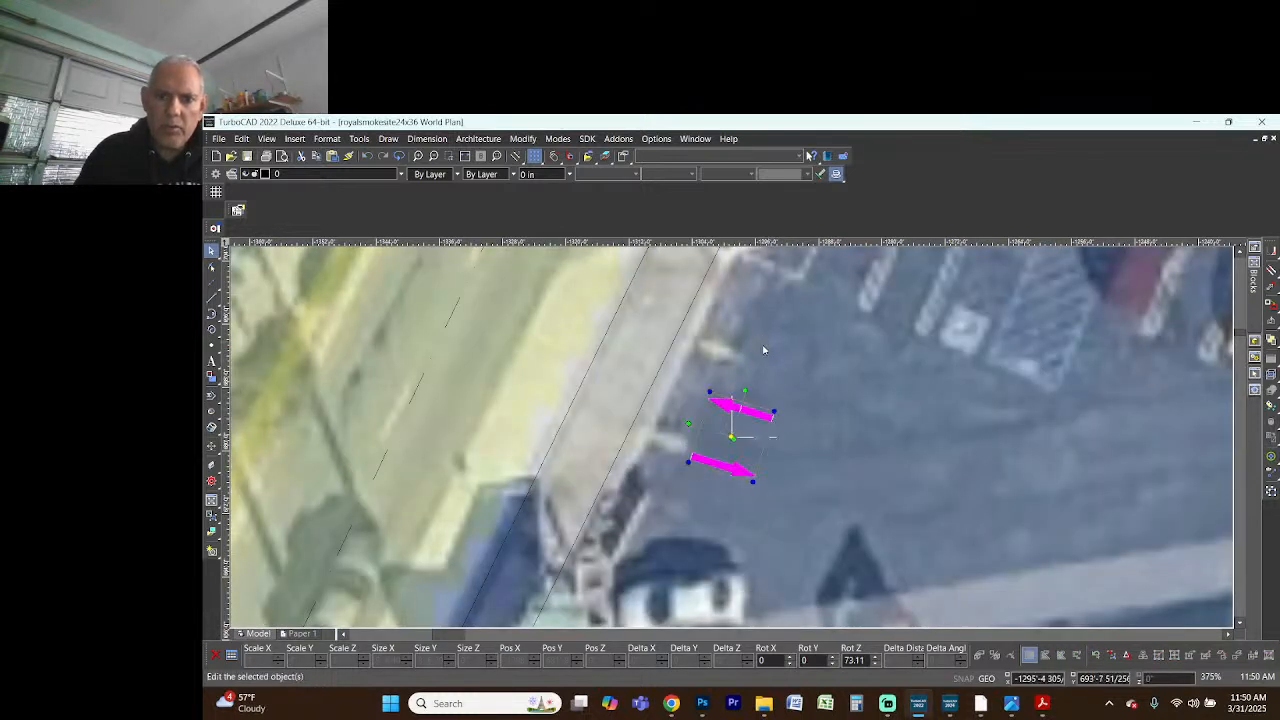
pyautogui.click(732, 437)
pyautogui.click(702, 401)
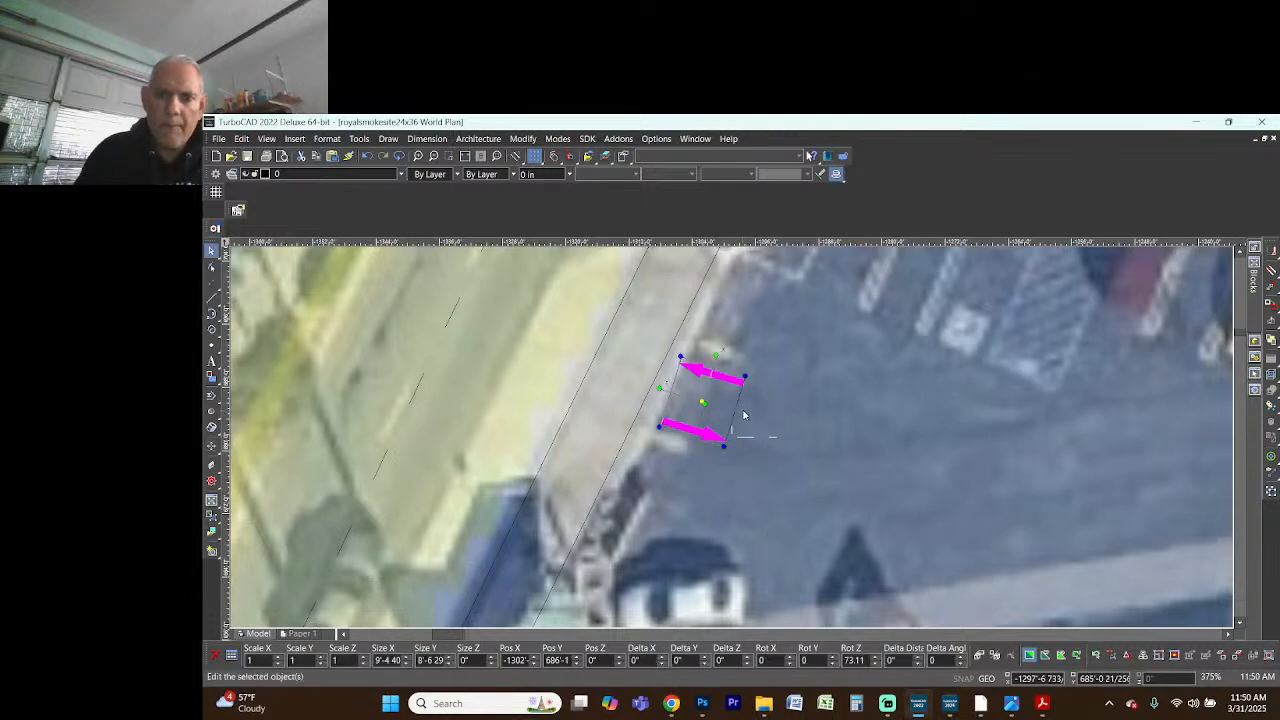
# - Paste an arrow pair at the Peck Rd driveway between Taco Bell and Carl's Jr, rotate it about 65.5° and move it onto the sidewalk crossing
pyautogui.scroll(-2, 743, 440)
pyautogui.scroll(-2, 743, 441)
pyautogui.scroll(-3, 737, 438)
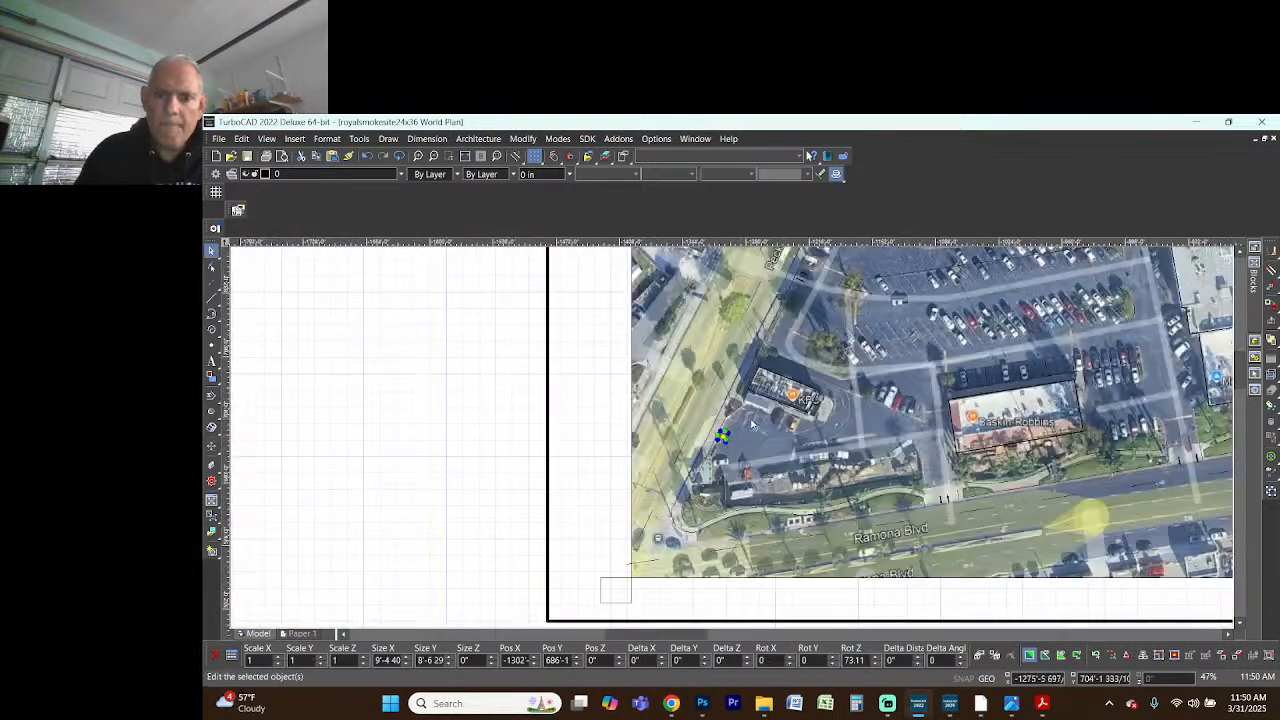
pyautogui.scroll(1, 733, 441)
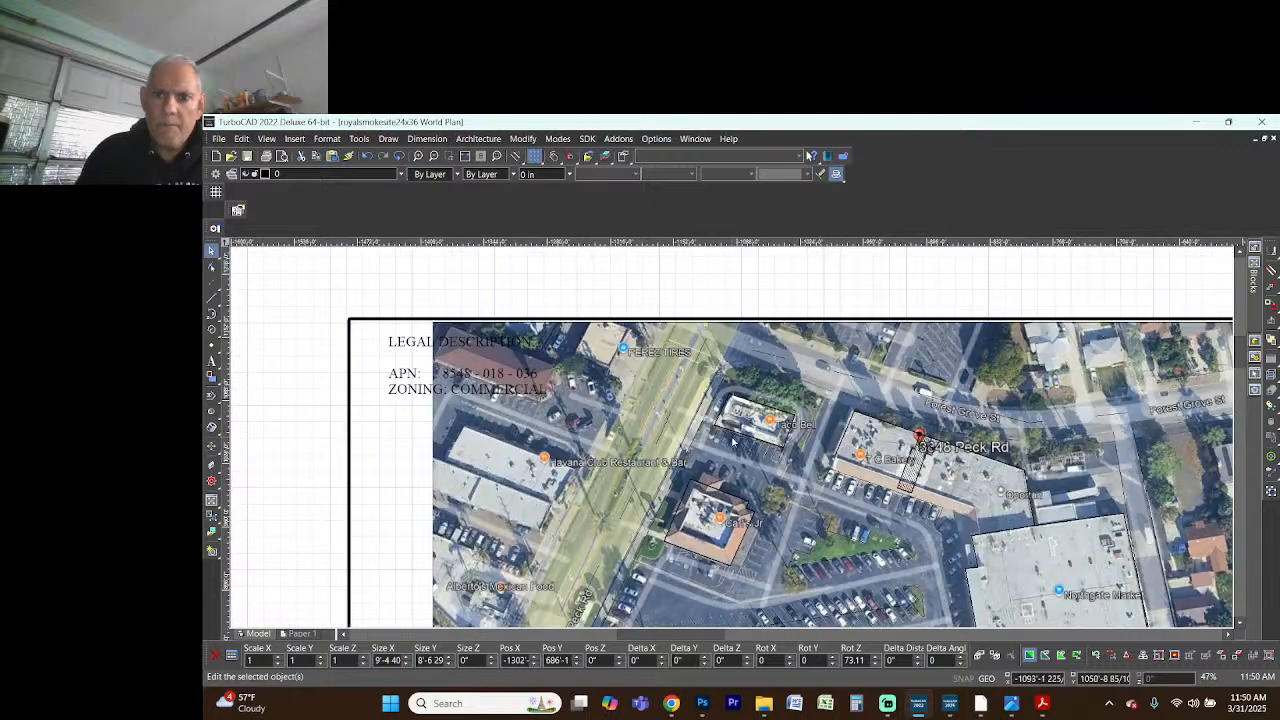
pyautogui.scroll(2, 733, 441)
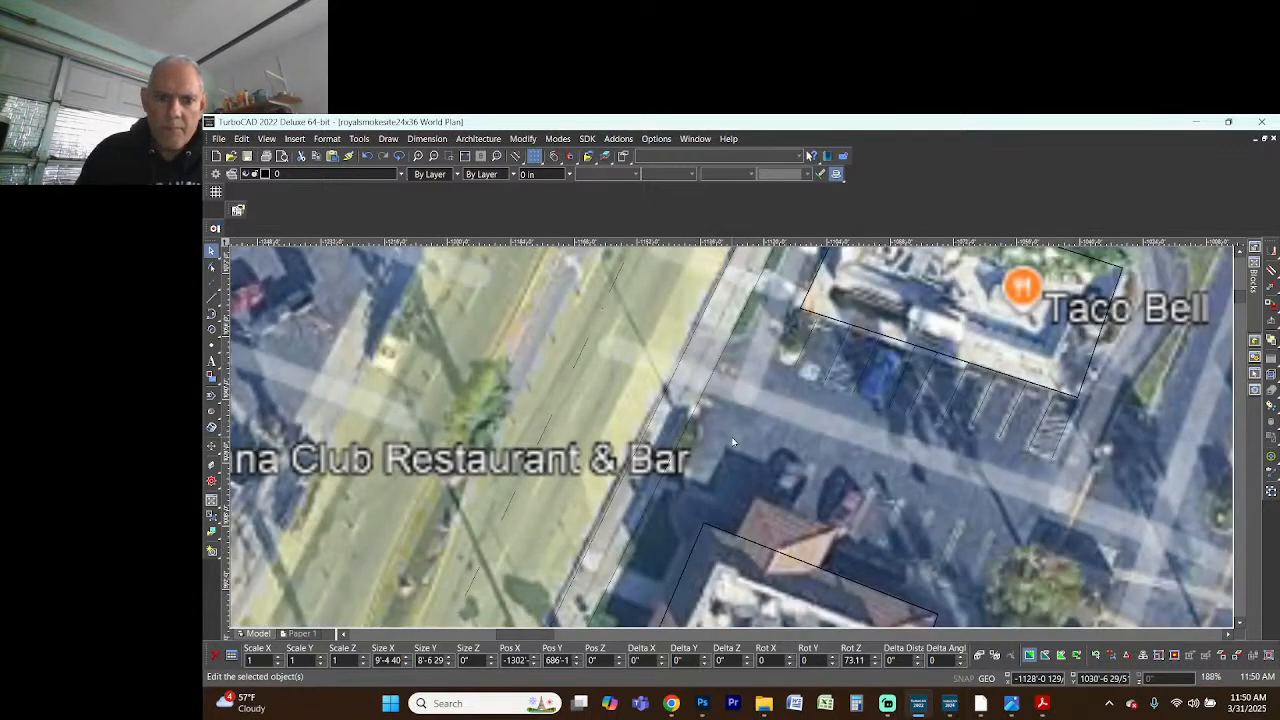
pyautogui.scroll(1, 735, 400)
pyautogui.hotkey('ctrl', 'v')
pyautogui.moveTo(782, 432); pyautogui.dragTo(753, 392)
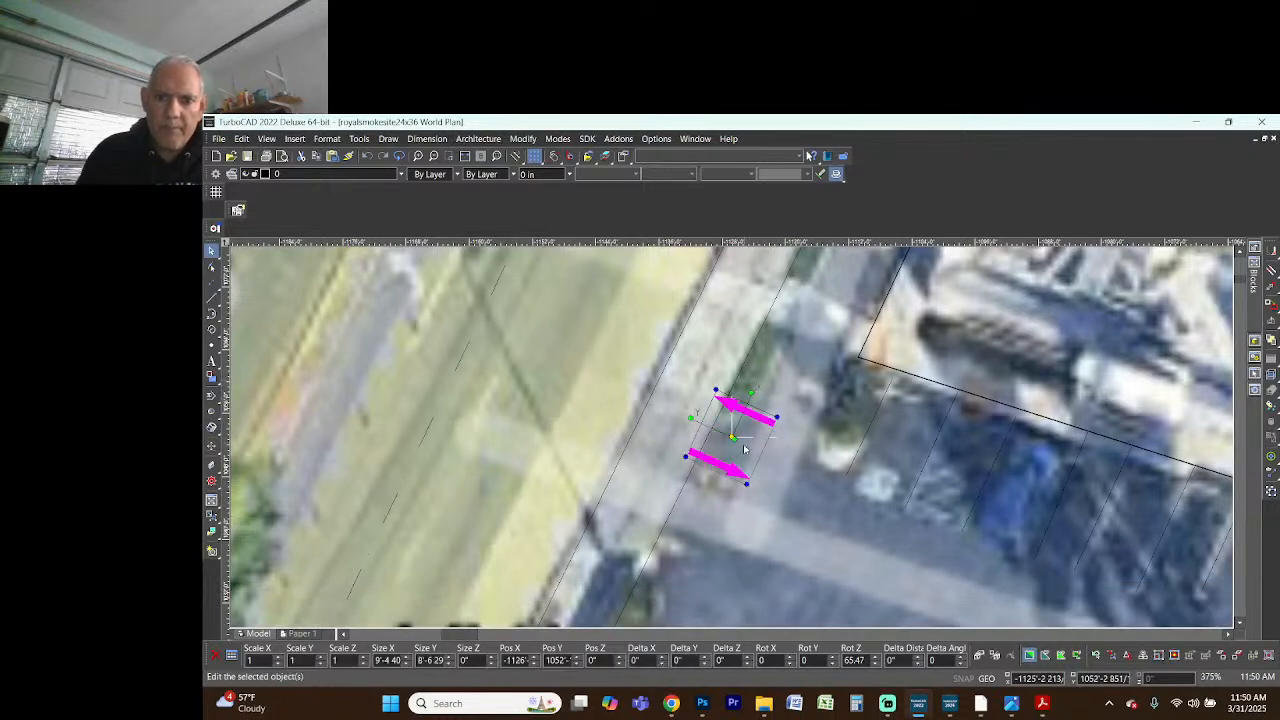
pyautogui.moveTo(745, 446); pyautogui.dragTo(693, 468)
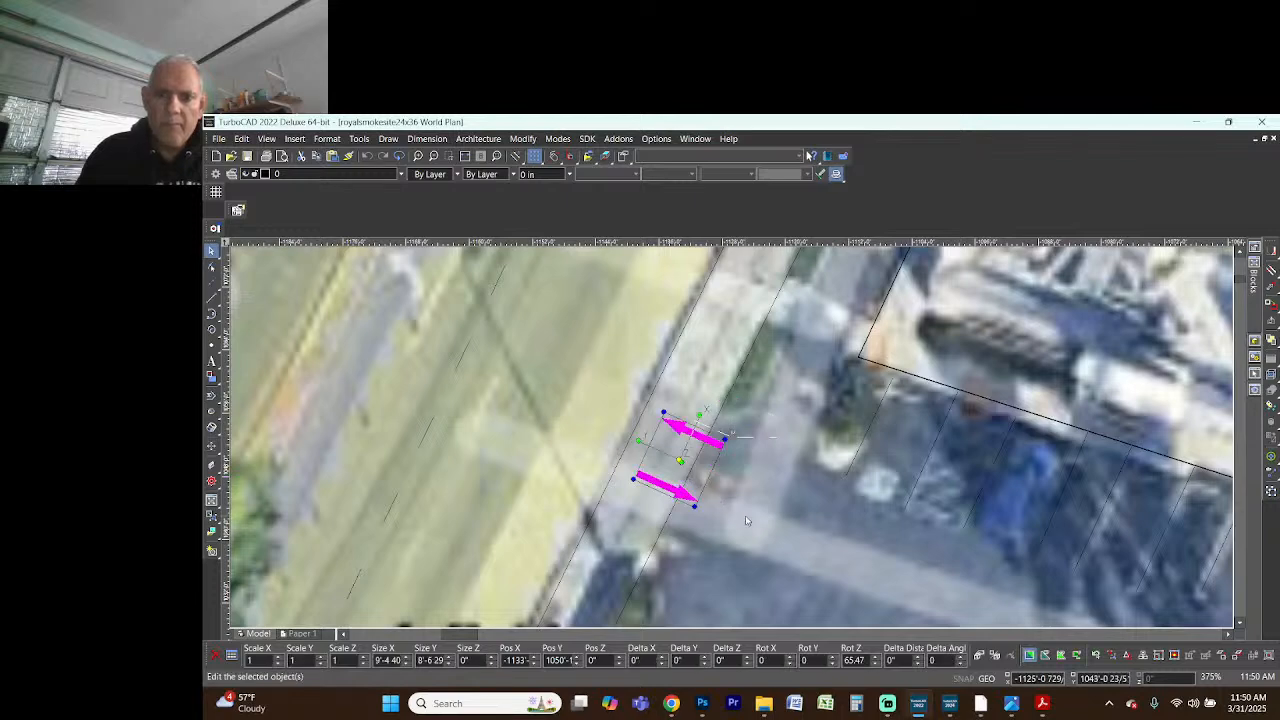
# - Paste an arrow pair onto the Forest Grove St driveway between Taco Bell and T C Bakery, rotated about 337.7° to align with it
pyautogui.scroll(-5, 745, 515)
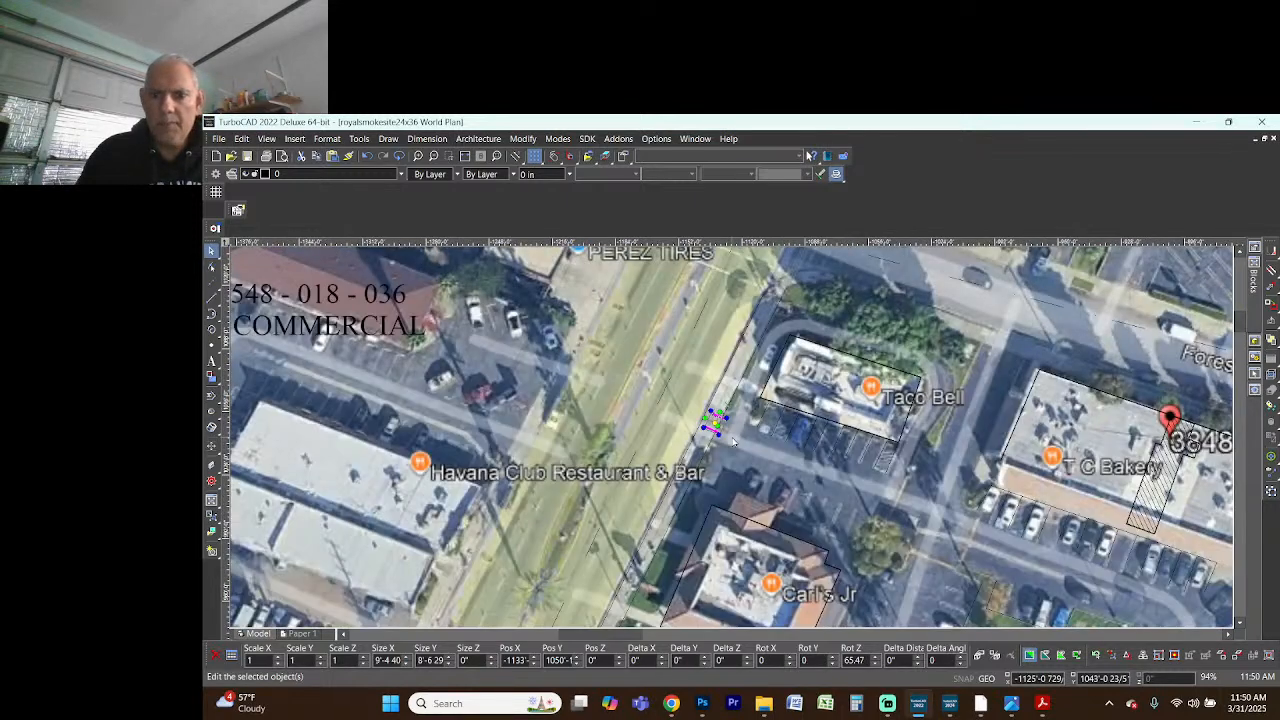
pyautogui.scroll(5, 1014, 368)
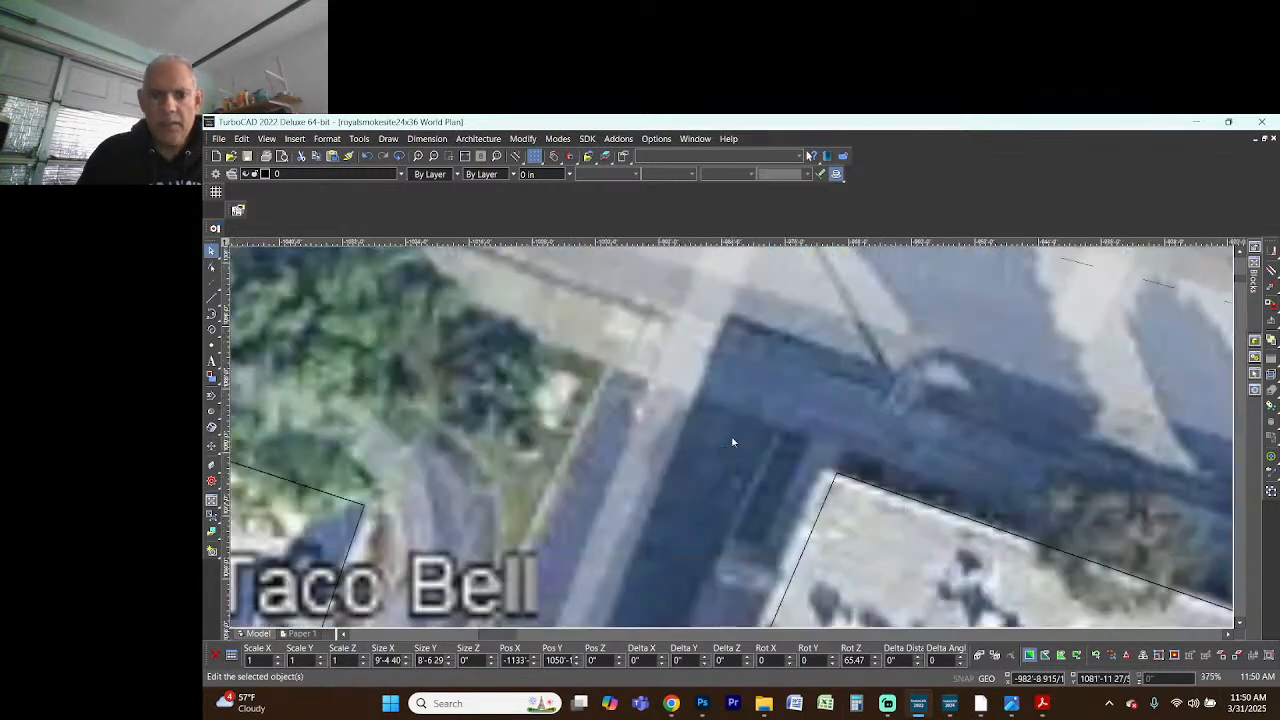
pyautogui.hotkey('ctrl', 'v')
pyautogui.click(780, 436)
pyautogui.click(724, 452)
# - Paste an arrow pair onto the Forest Grove St driveway northeast of Northgate Market and rotate it about 15.9°
pyautogui.scroll(-5, 724, 430)
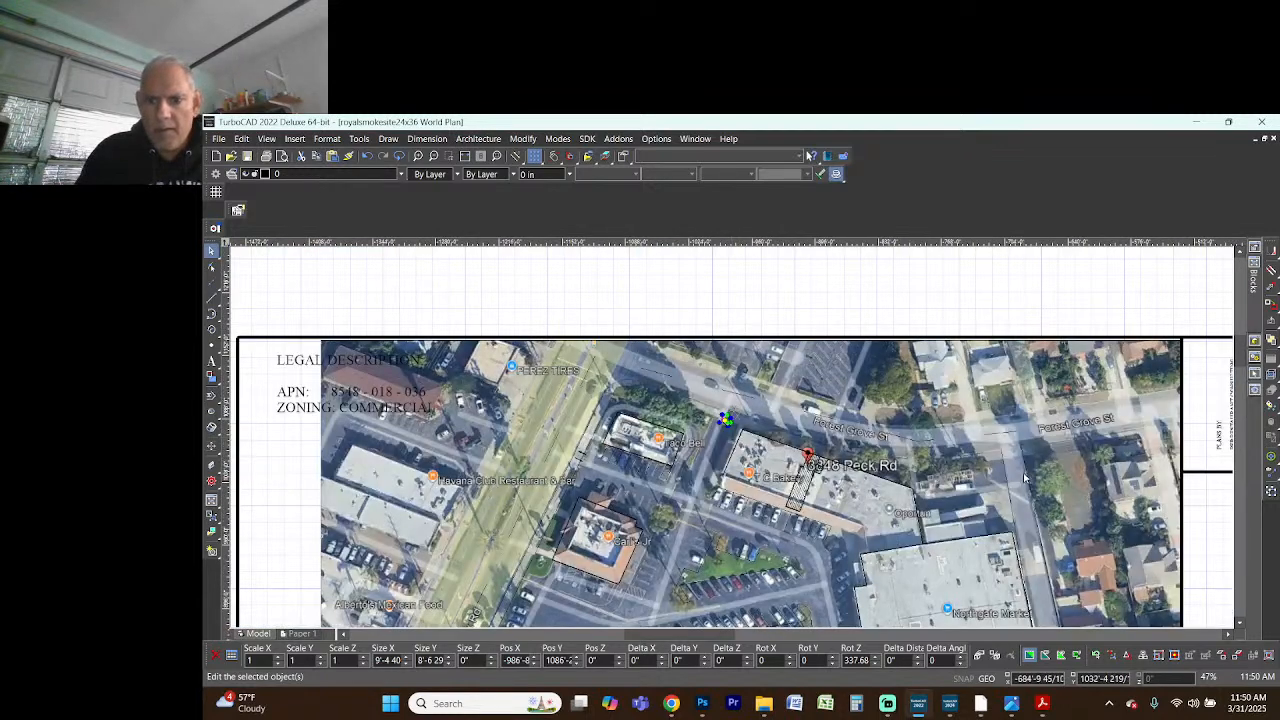
pyautogui.scroll(3, 1024, 479)
pyautogui.scroll(2, 730, 440)
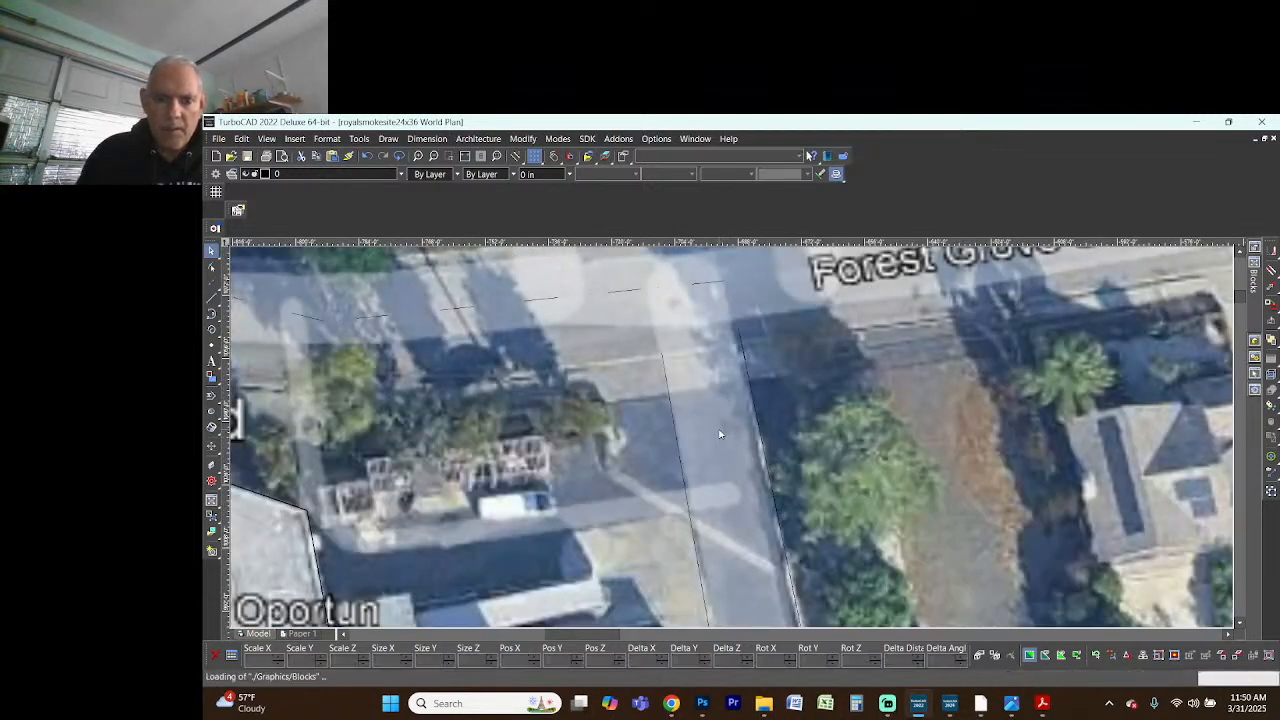
pyautogui.scroll(5, 763, 448)
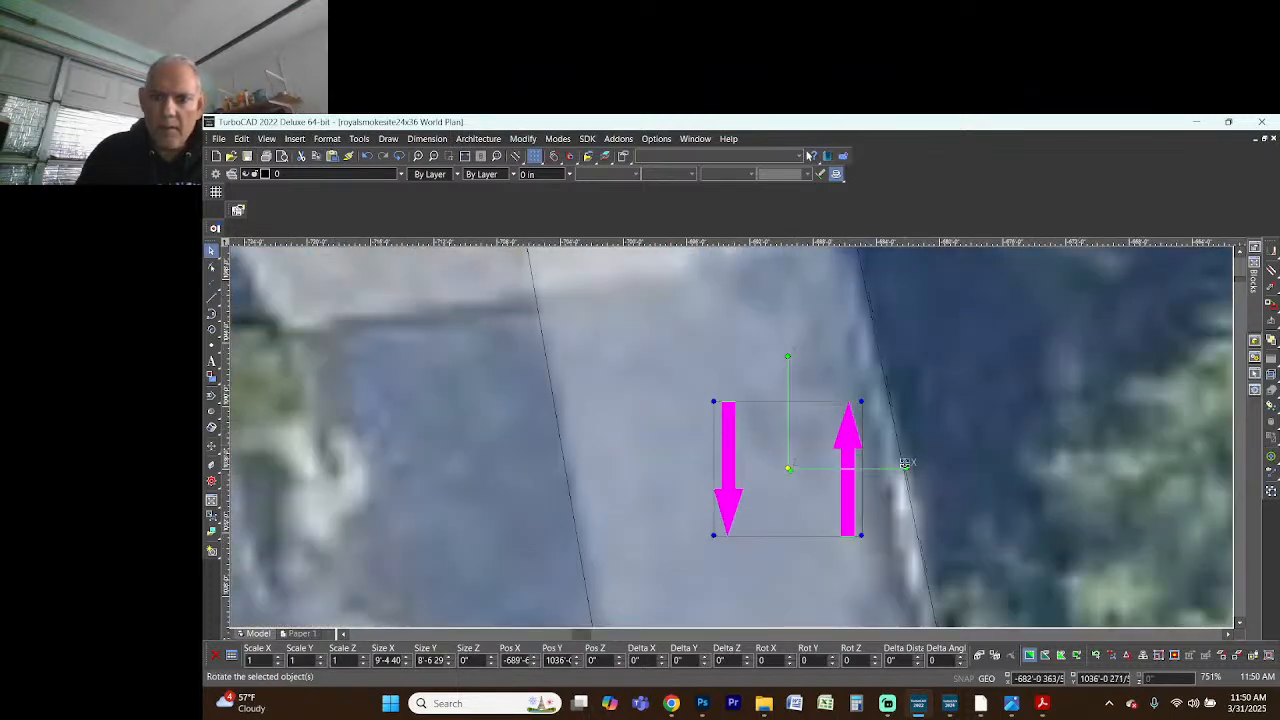
pyautogui.moveTo(906, 467); pyautogui.dragTo(929, 429)
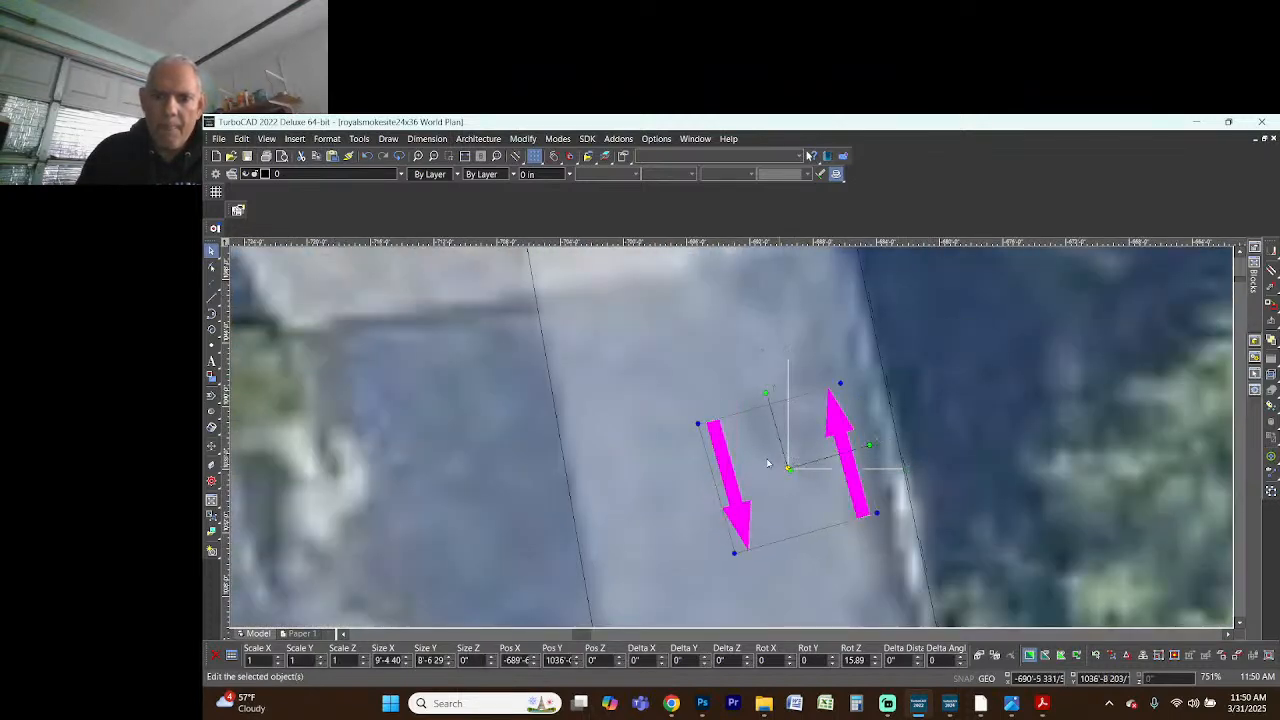
# - Move that arrow pair north toward Forest Grove St and adjust its rotation to about 11.5° to follow the driveway edges
pyautogui.scroll(-5, 738, 441)
pyautogui.moveTo(729, 449); pyautogui.dragTo(705, 386)
pyautogui.scroll(2, 709, 380)
pyautogui.moveTo(797, 424); pyautogui.dragTo(800, 430)
pyautogui.scroll(-1, 751, 525)
# - Select the aerial image and move it off the drawing sheet into the empty space east of the title block
pyautogui.scroll(-5, 751, 527)
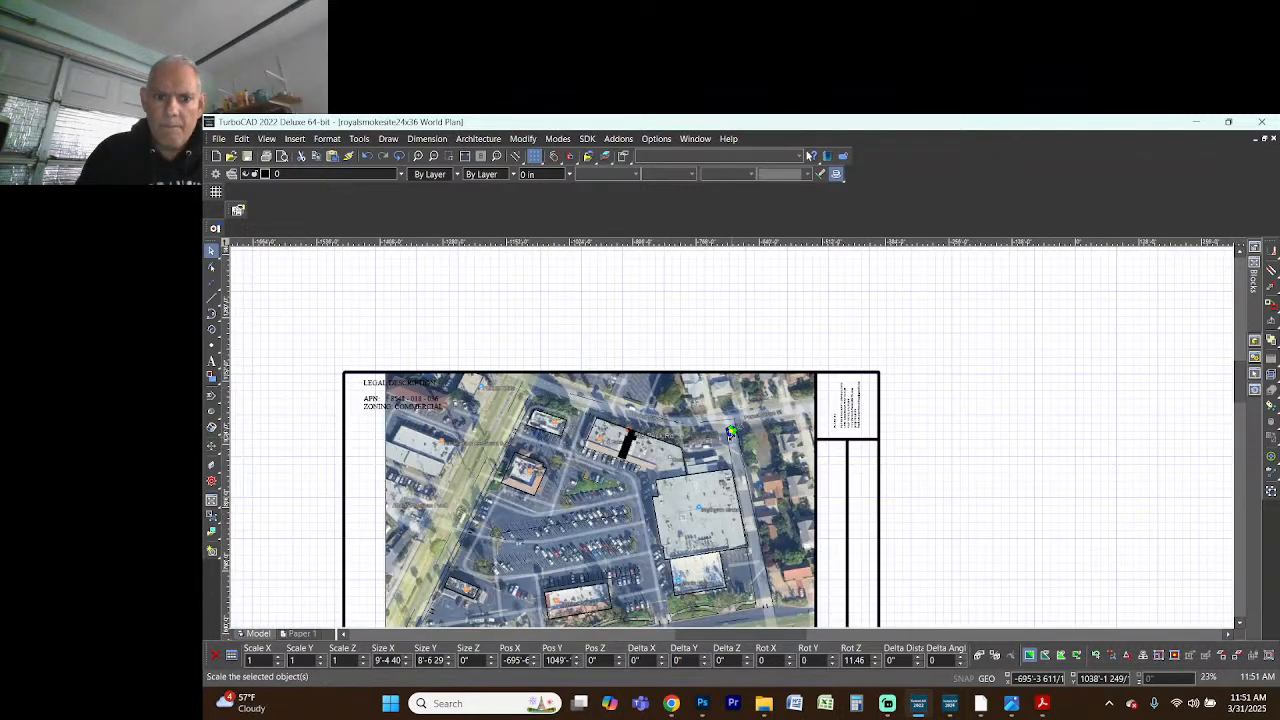
pyautogui.scroll(-1, 731, 432)
pyautogui.scroll(2, 741, 403)
pyautogui.scroll(-2, 741, 403)
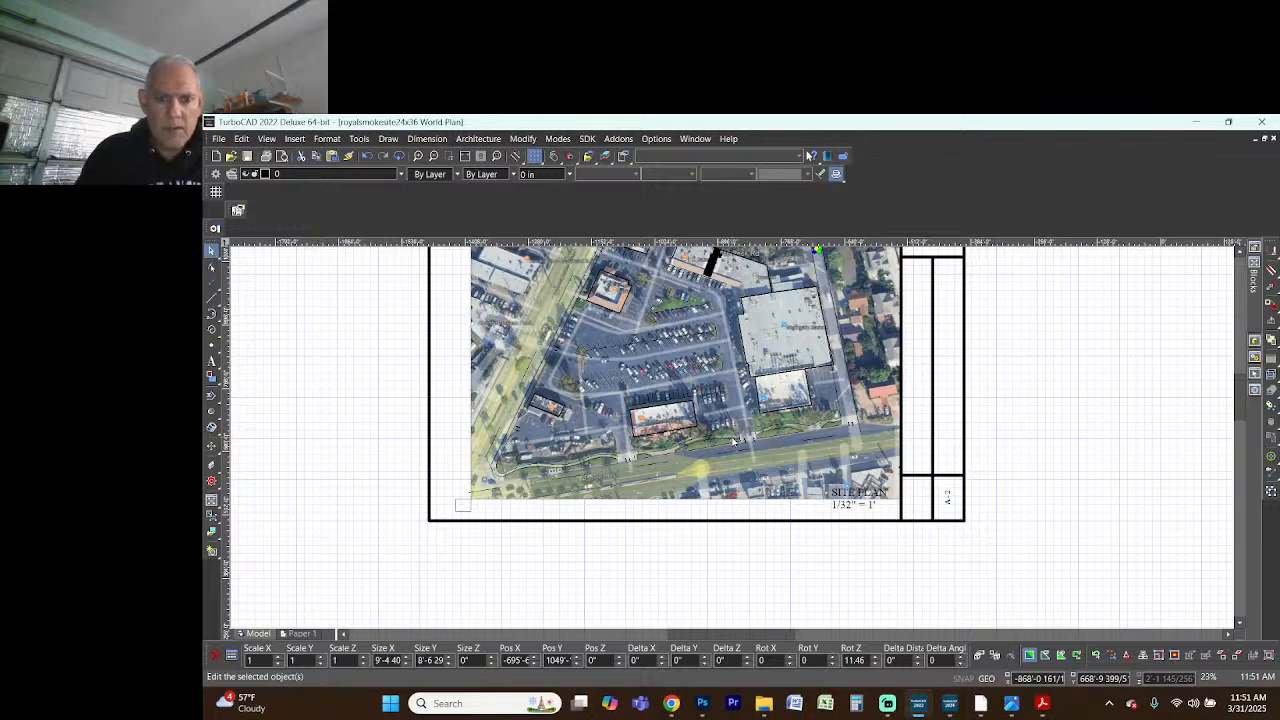
pyautogui.rightClick(477, 499)
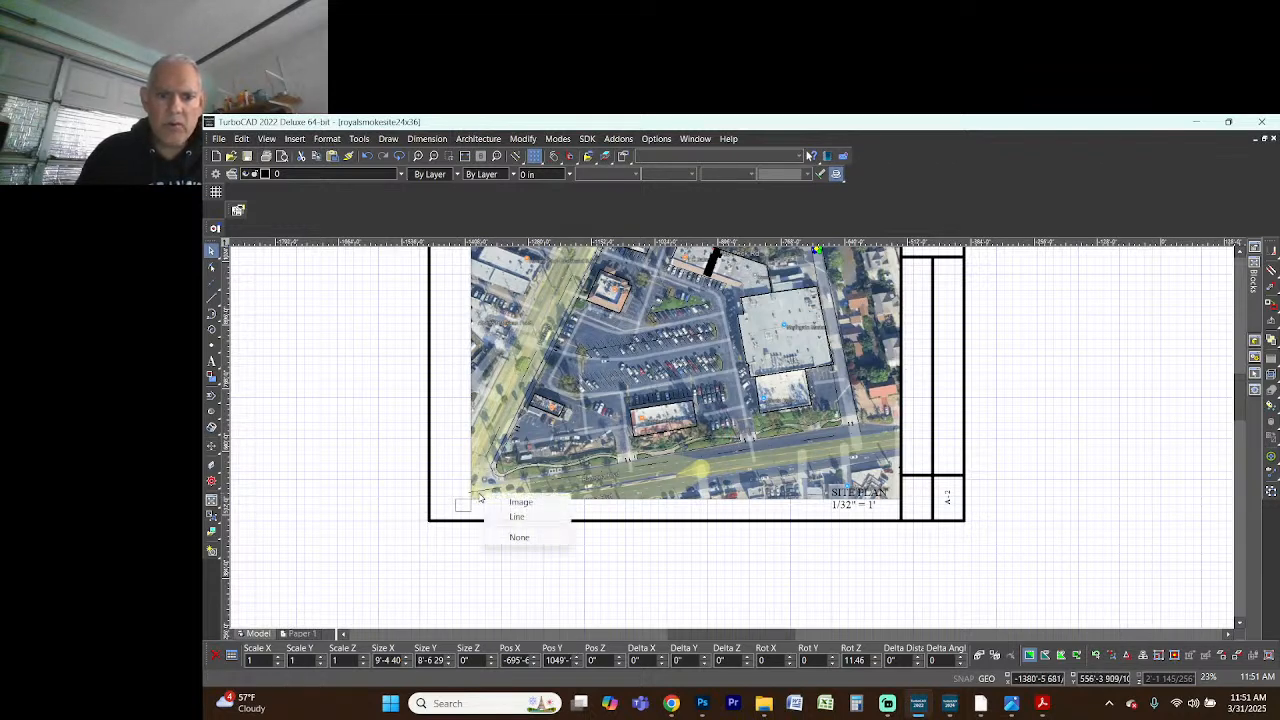
pyautogui.click(491, 500)
pyautogui.moveTo(576, 490); pyautogui.dragTo(1135, 473)
pyautogui.scroll(-2, 779, 408)
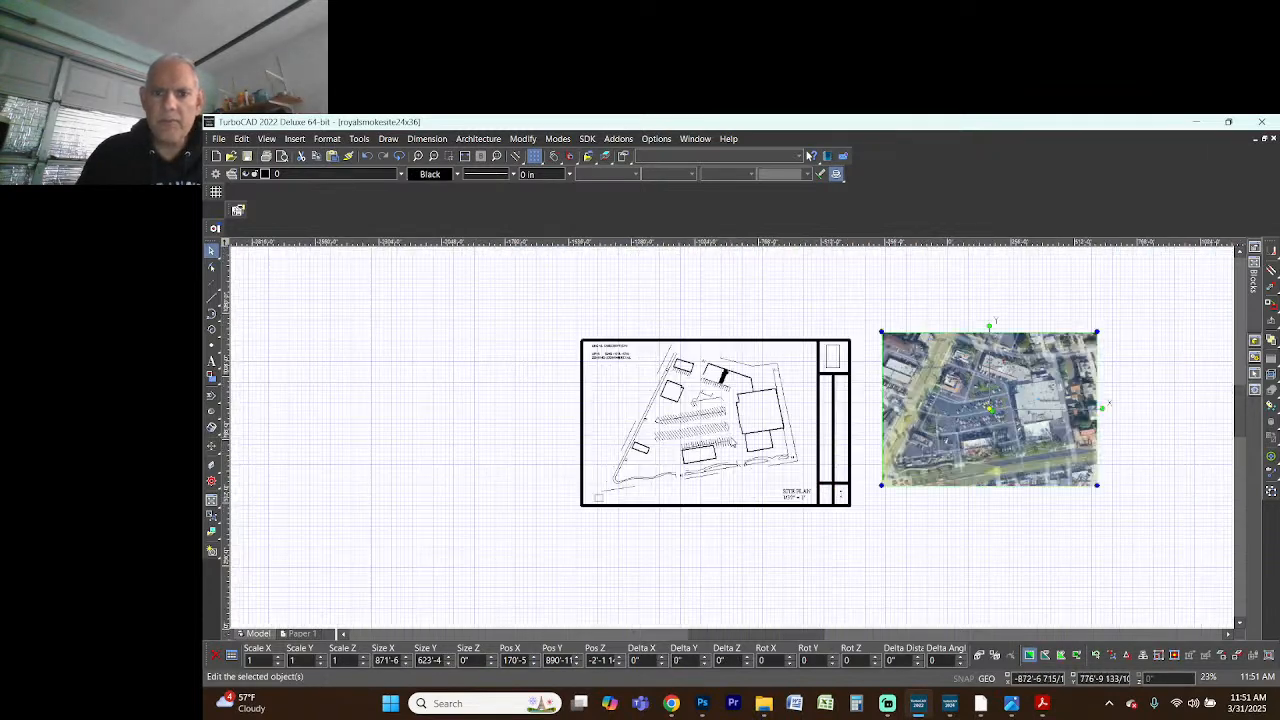
# - Move the aerial image back over the site linework, placing its lower-left corner at the small square near the sheet's lower-left corner
pyautogui.scroll(4, 735, 443)
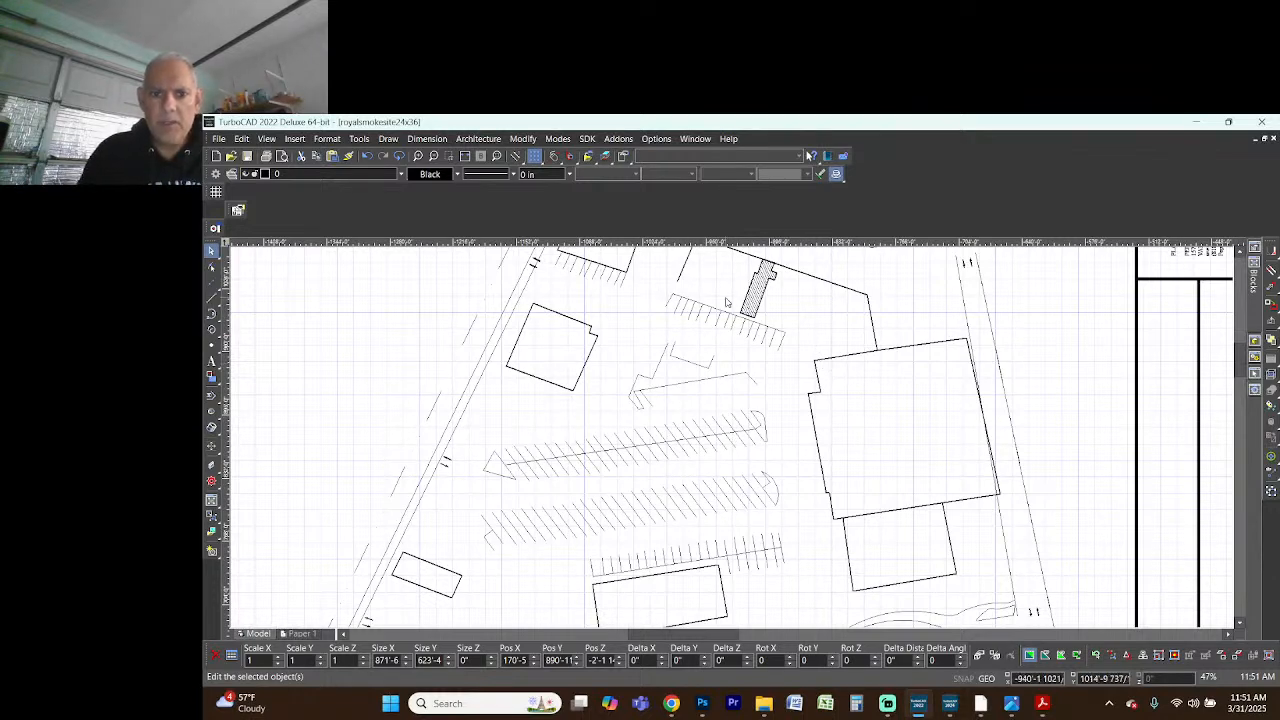
pyautogui.scroll(-2, 727, 302)
pyautogui.scroll(4, 730, 481)
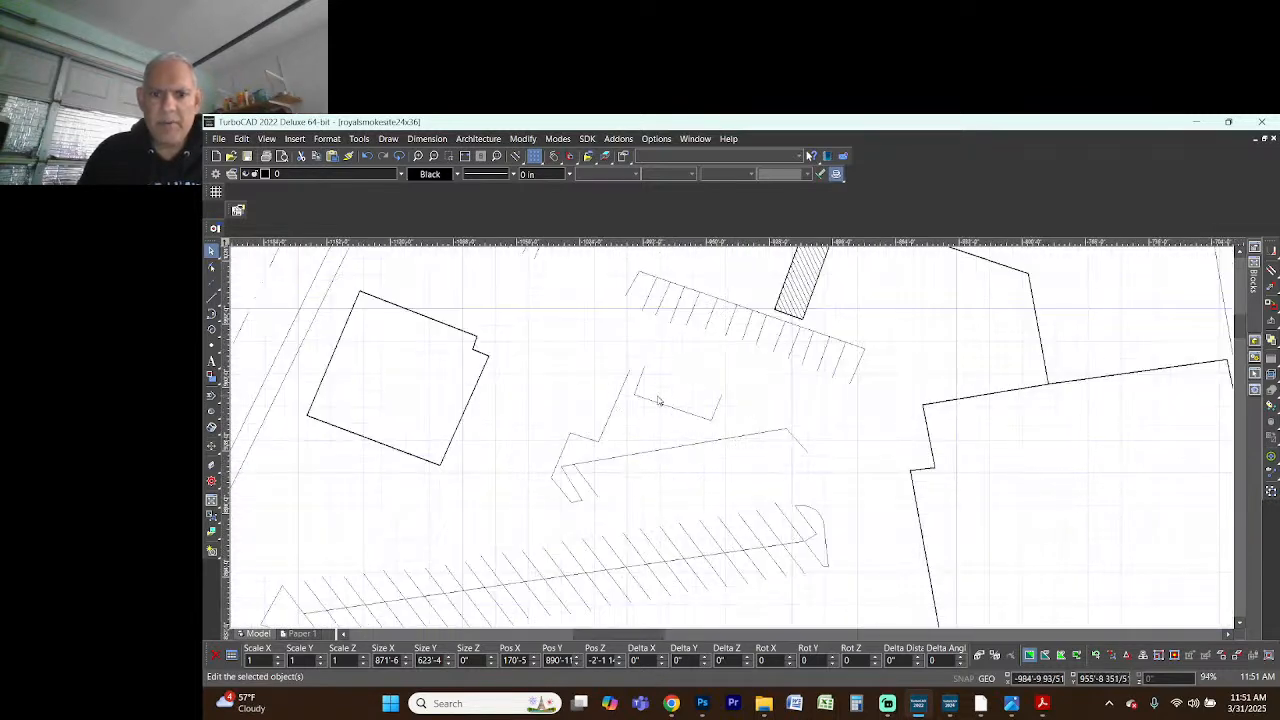
pyautogui.scroll(-4, 730, 481)
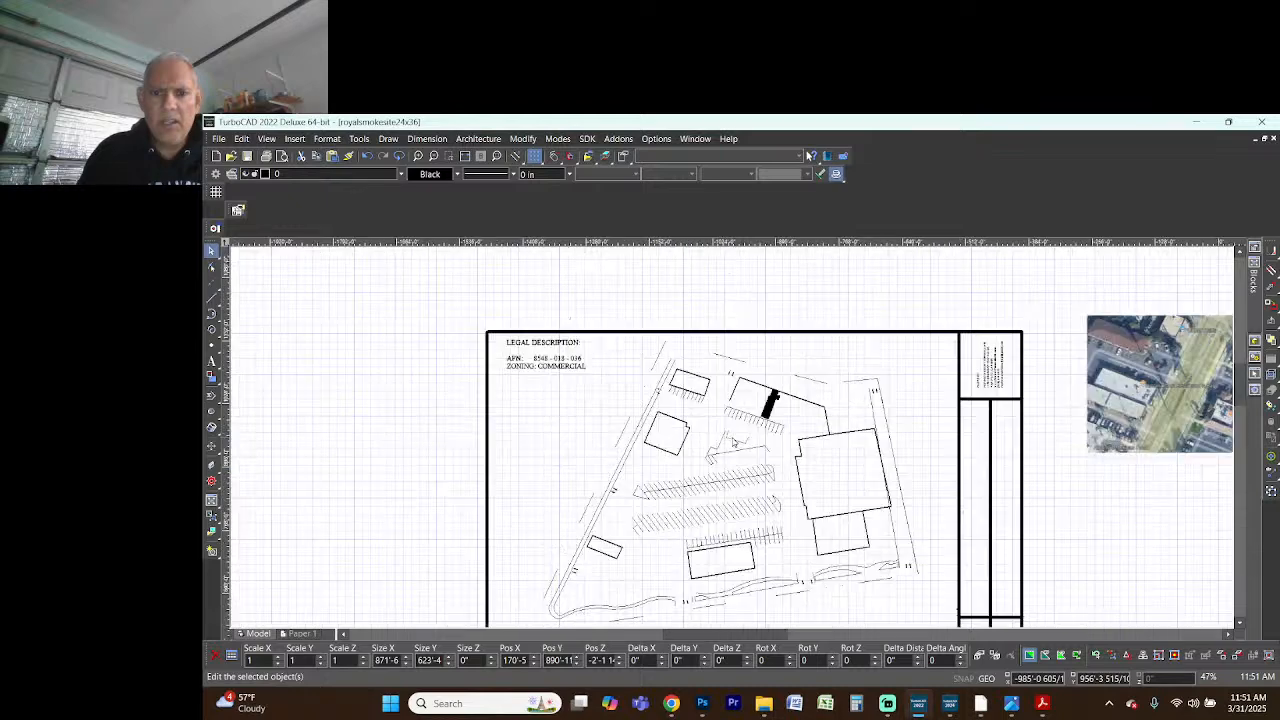
pyautogui.scroll(-2, 732, 437)
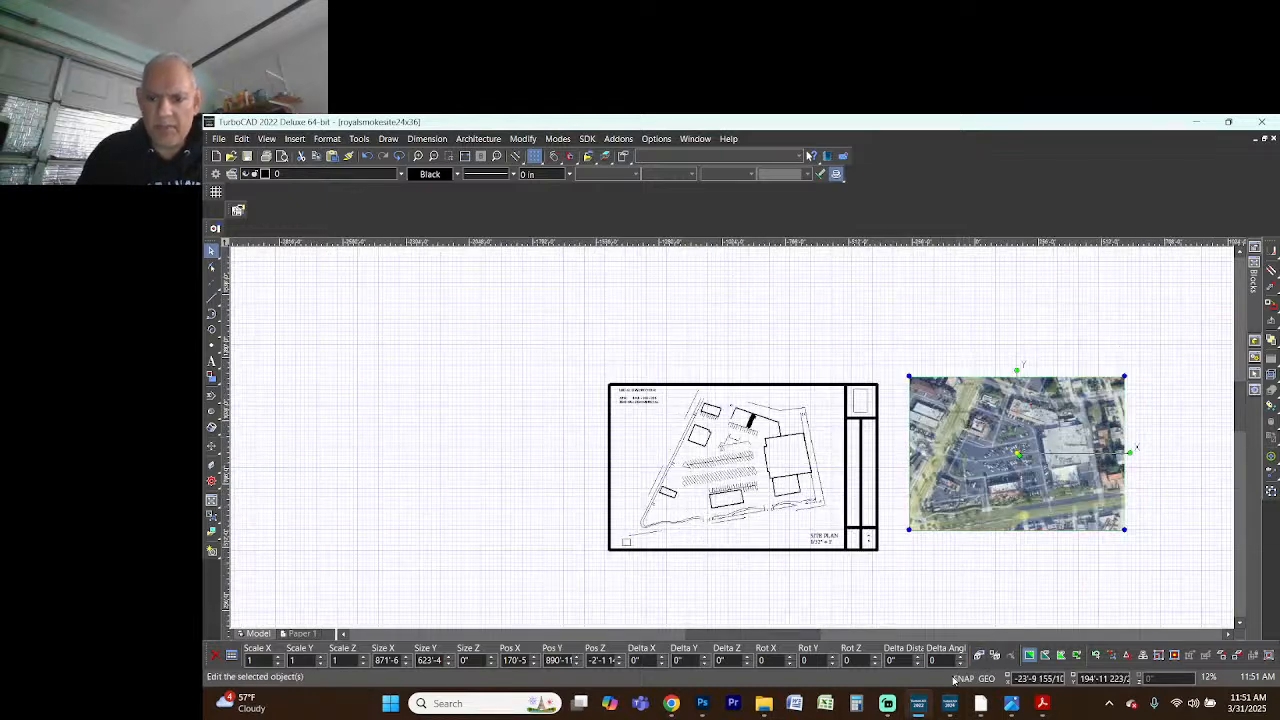
pyautogui.press('e')
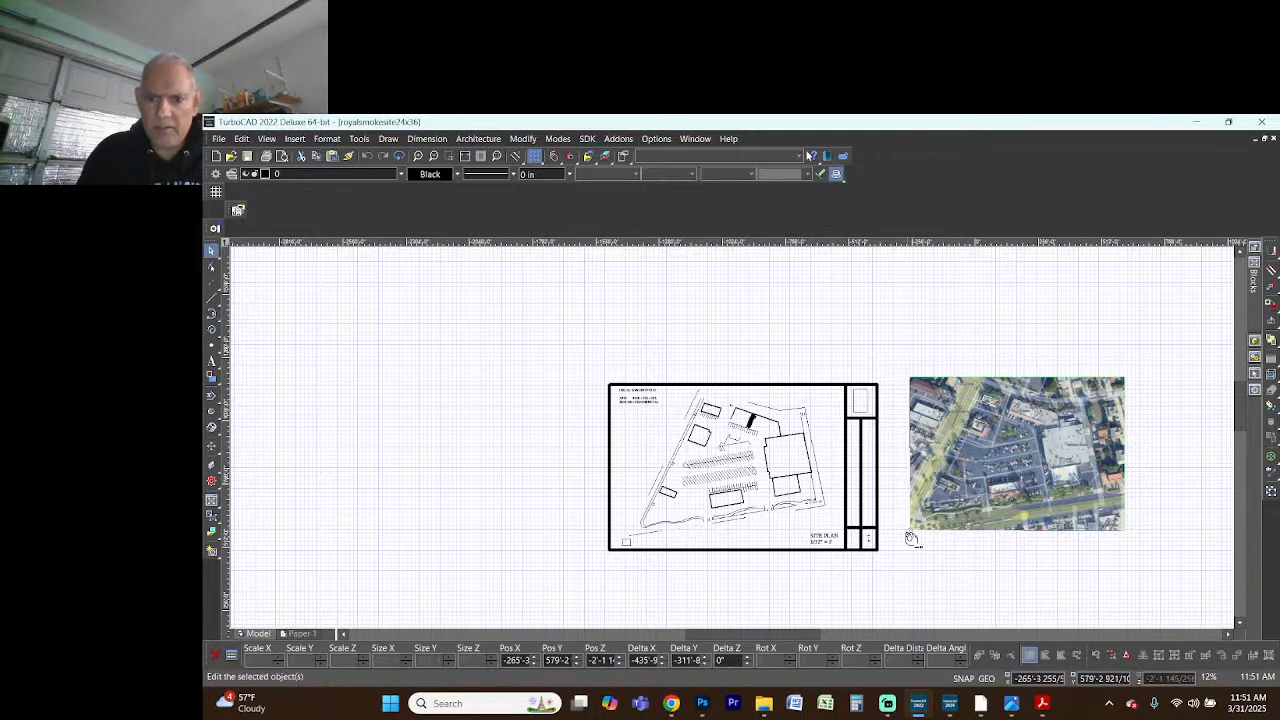
pyautogui.click(909, 534)
pyautogui.moveTo(909, 534); pyautogui.dragTo(631, 541)
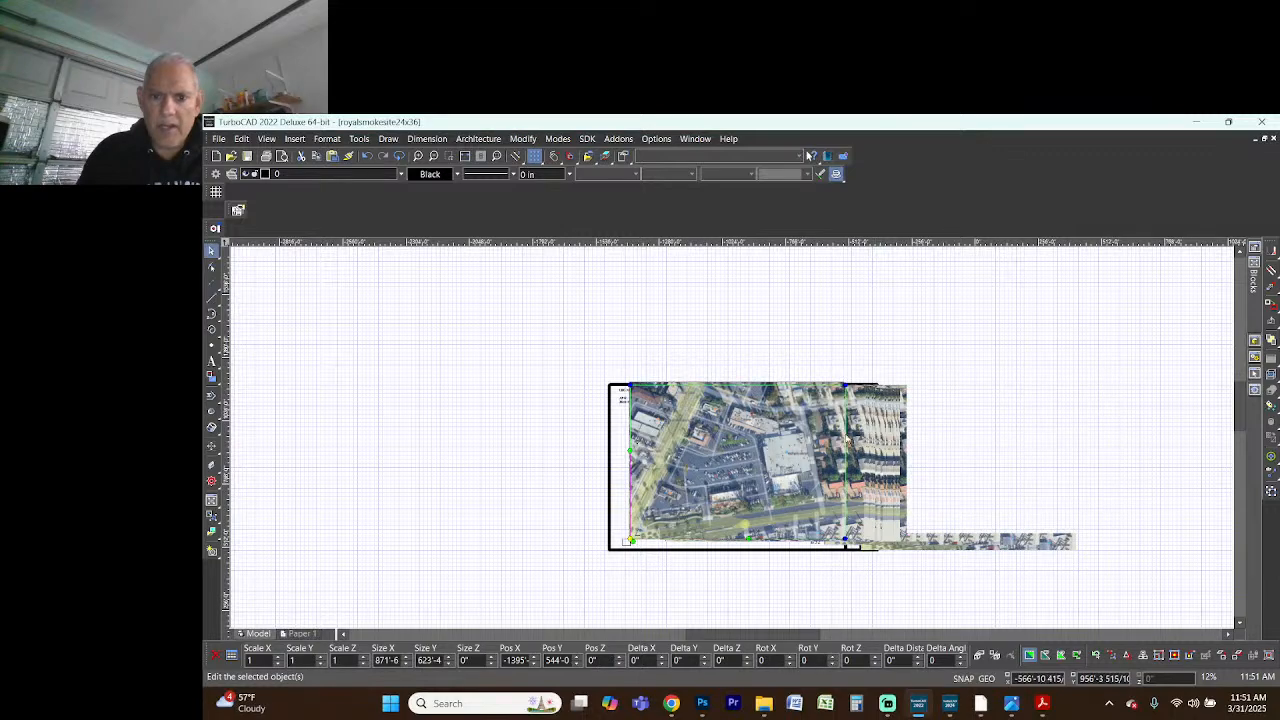
# - Draw three angled parking stall lines at the west end of the row along the south edge of the grass island east of Carl's Jr
pyautogui.scroll(6, 740, 450)
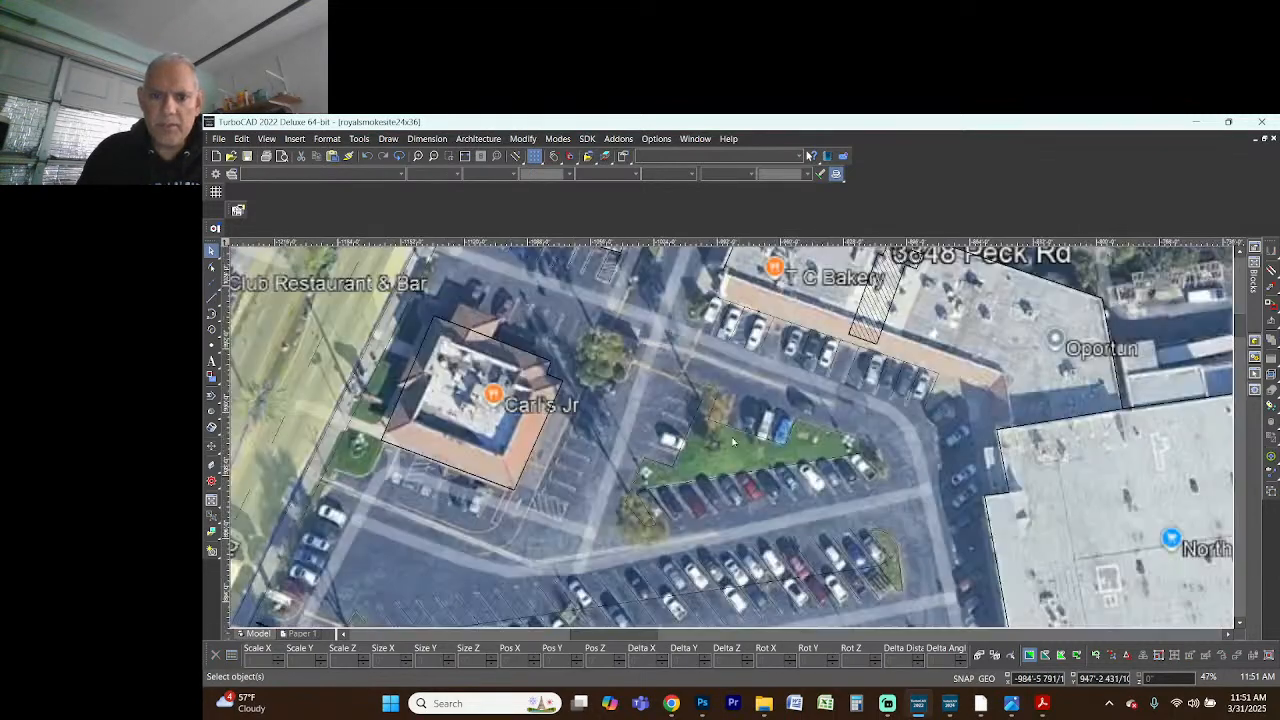
pyautogui.scroll(2, 760, 488)
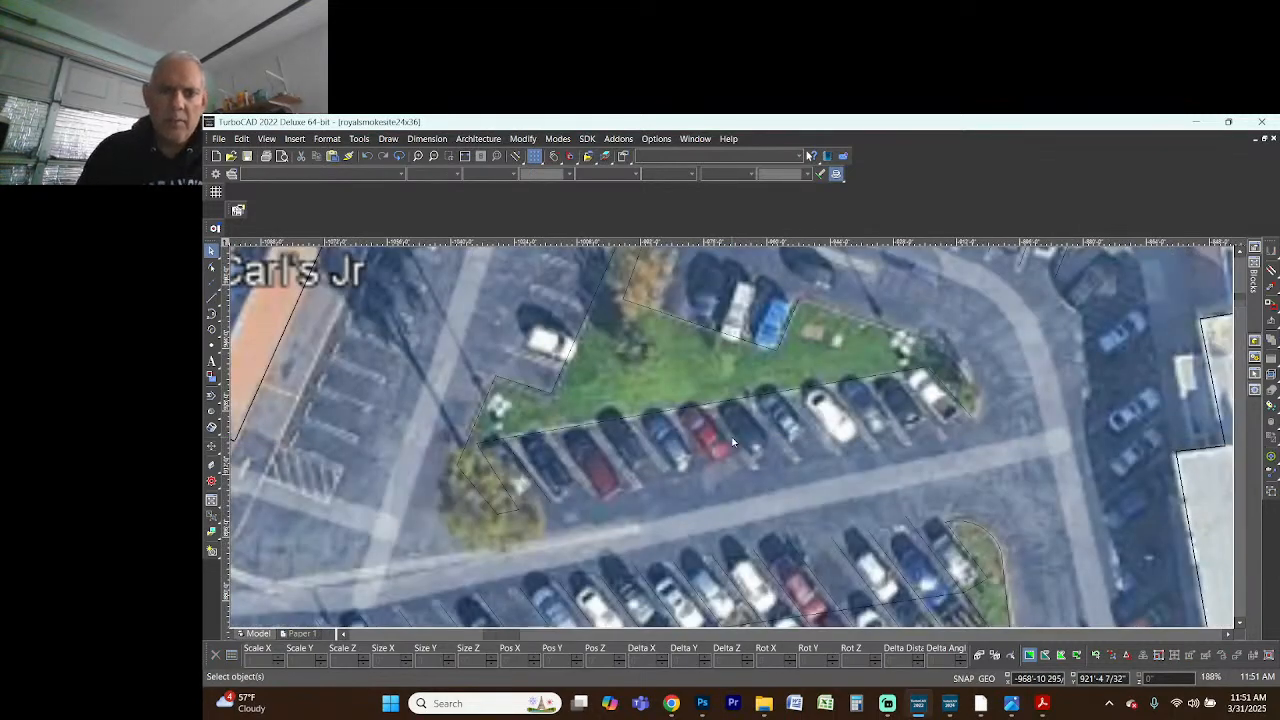
pyautogui.scroll(2, 733, 442)
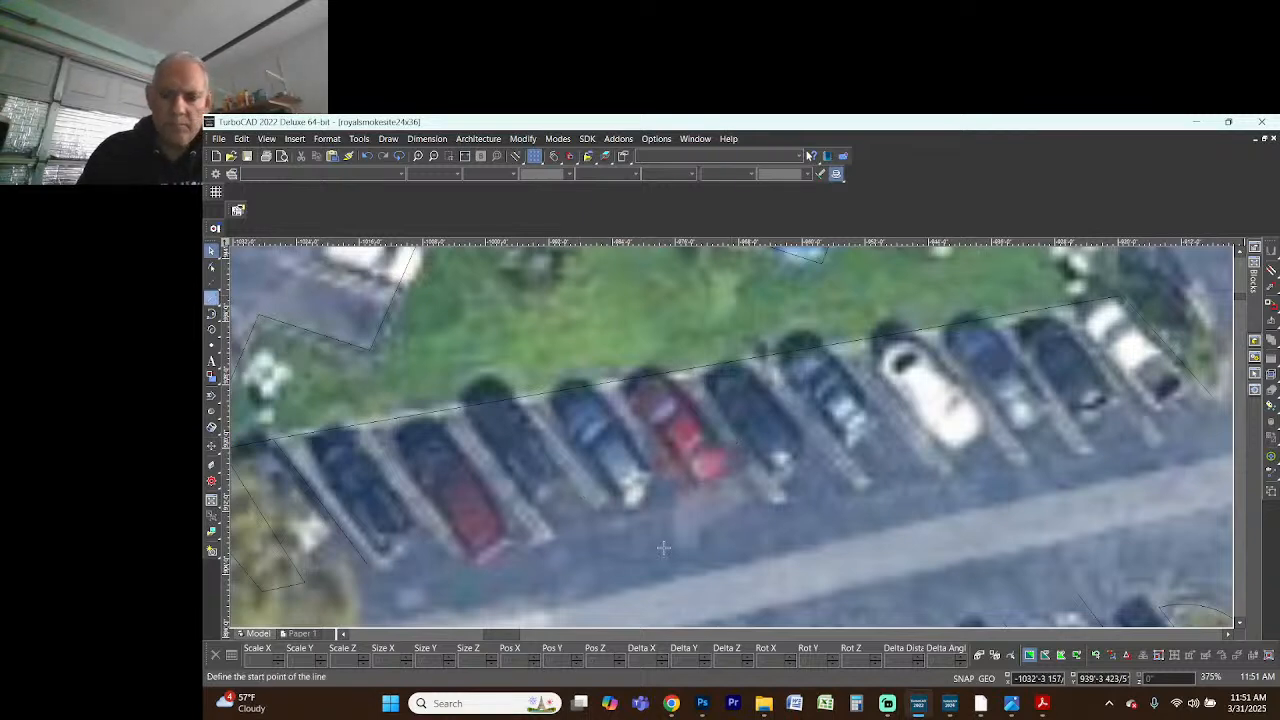
pyautogui.click(211, 297)
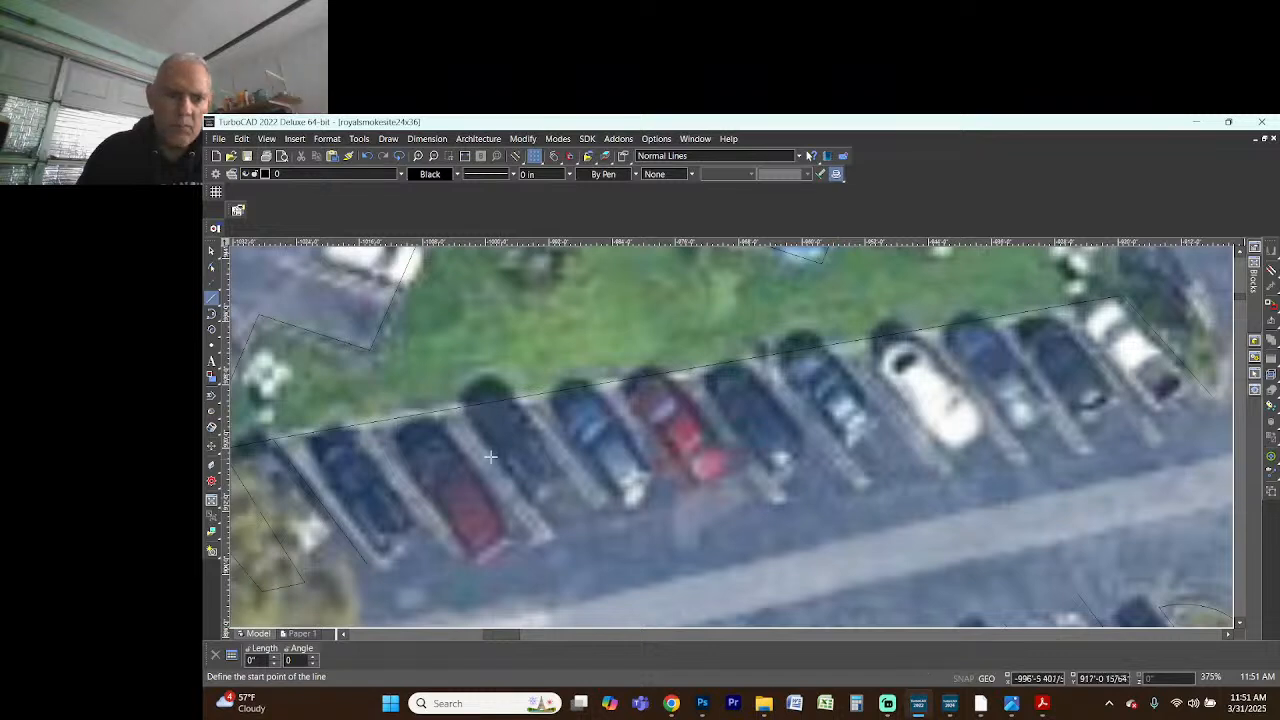
pyautogui.click(360, 427)
pyautogui.click(449, 541)
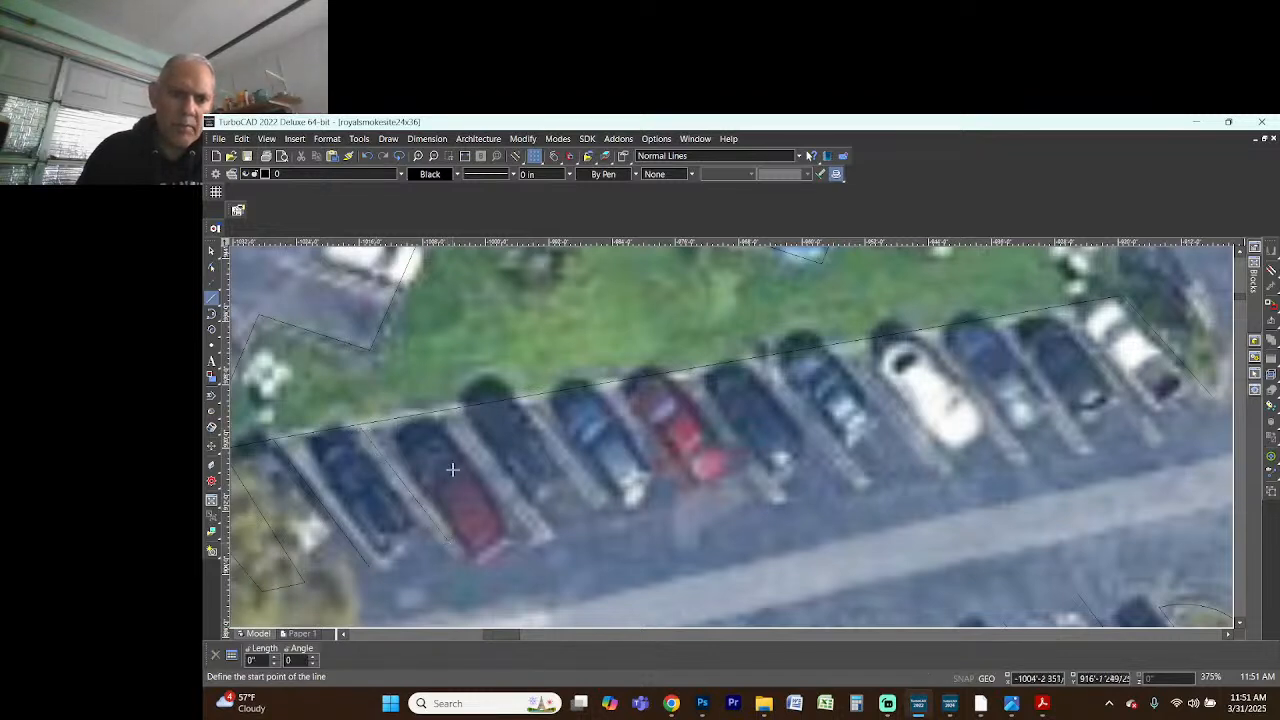
pyautogui.click(450, 410)
pyautogui.click(544, 534)
pyautogui.click(534, 399)
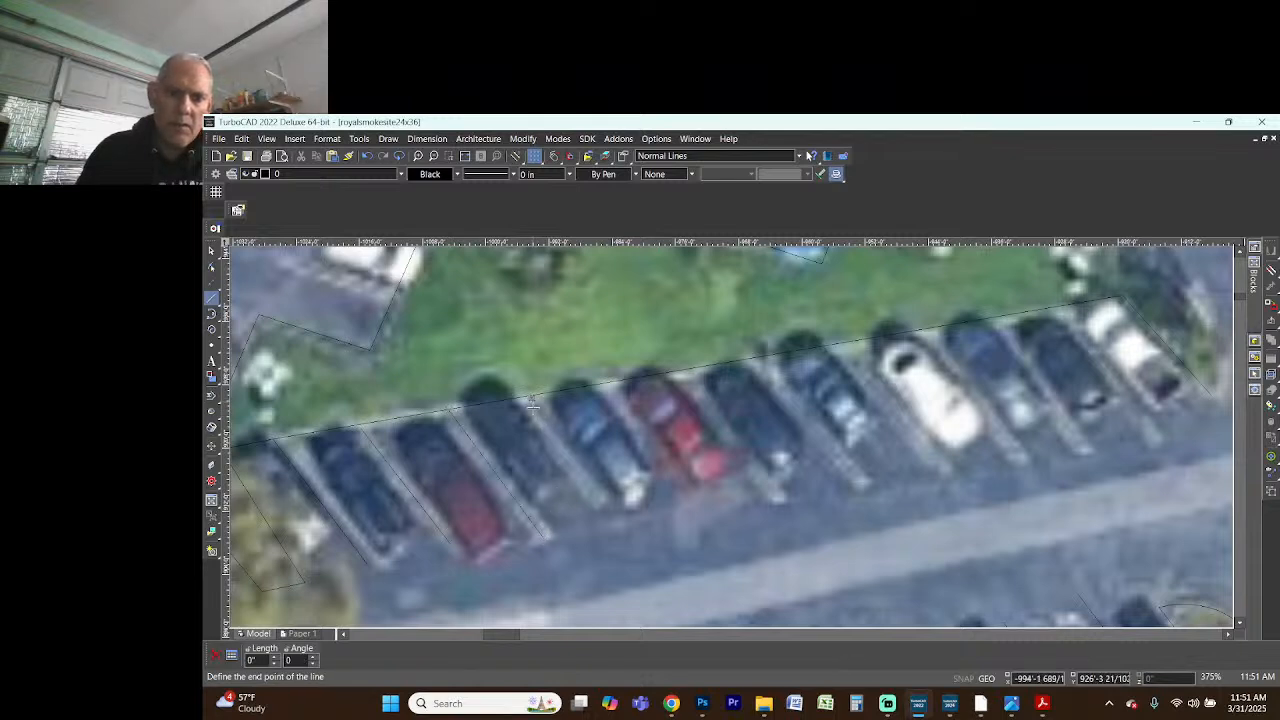
pyautogui.click(609, 507)
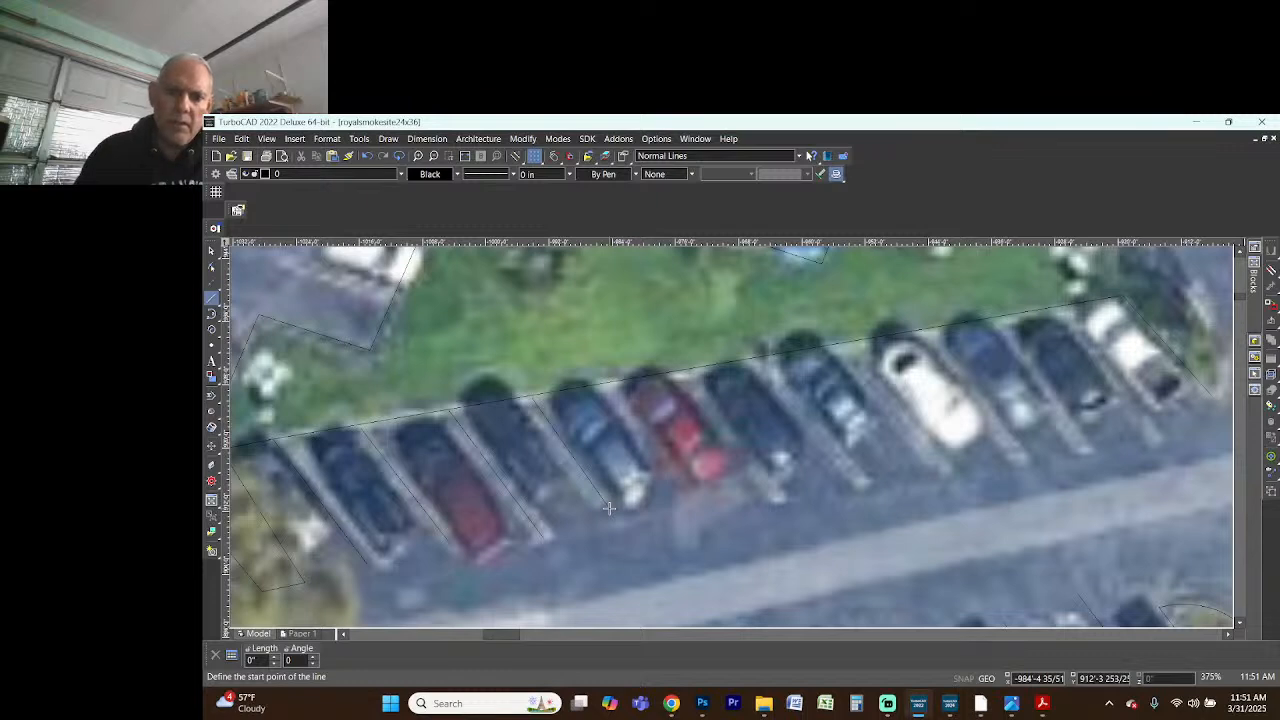
# - Continue the angled row eastward with three more stall lines from the island's south edge, following the painted stripes past the red car
pyautogui.click(610, 380)
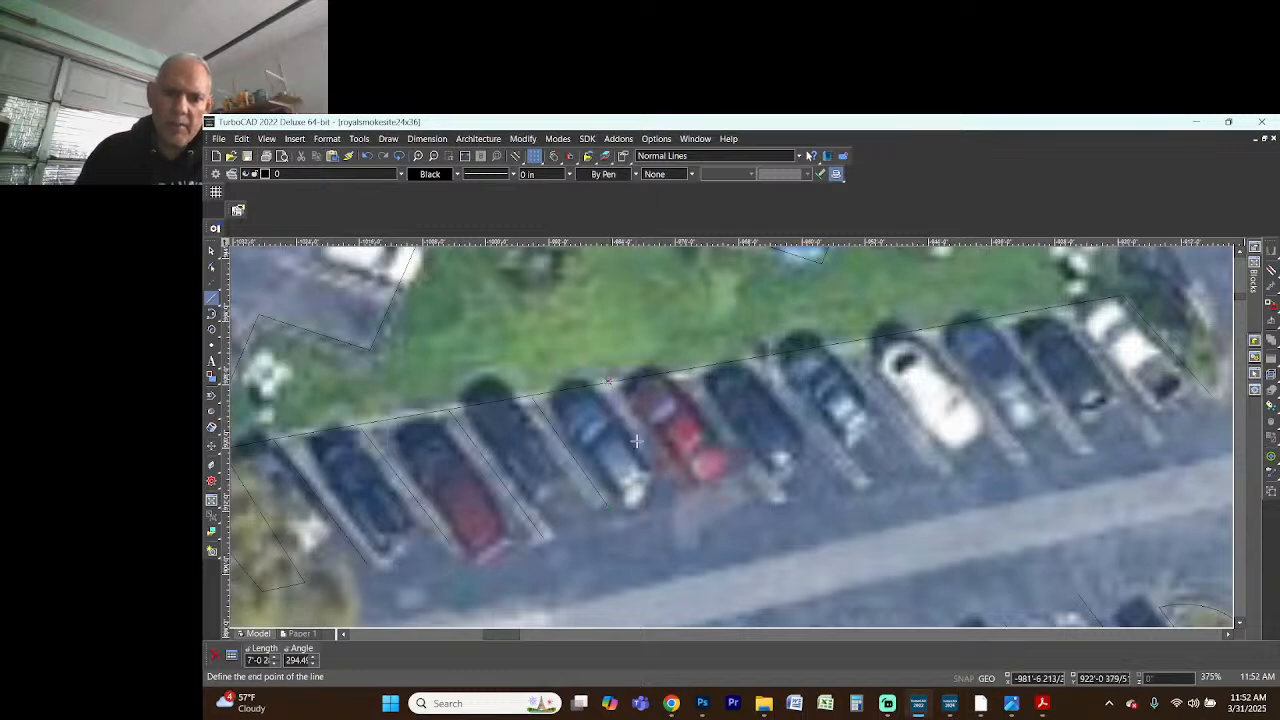
pyautogui.click(685, 500)
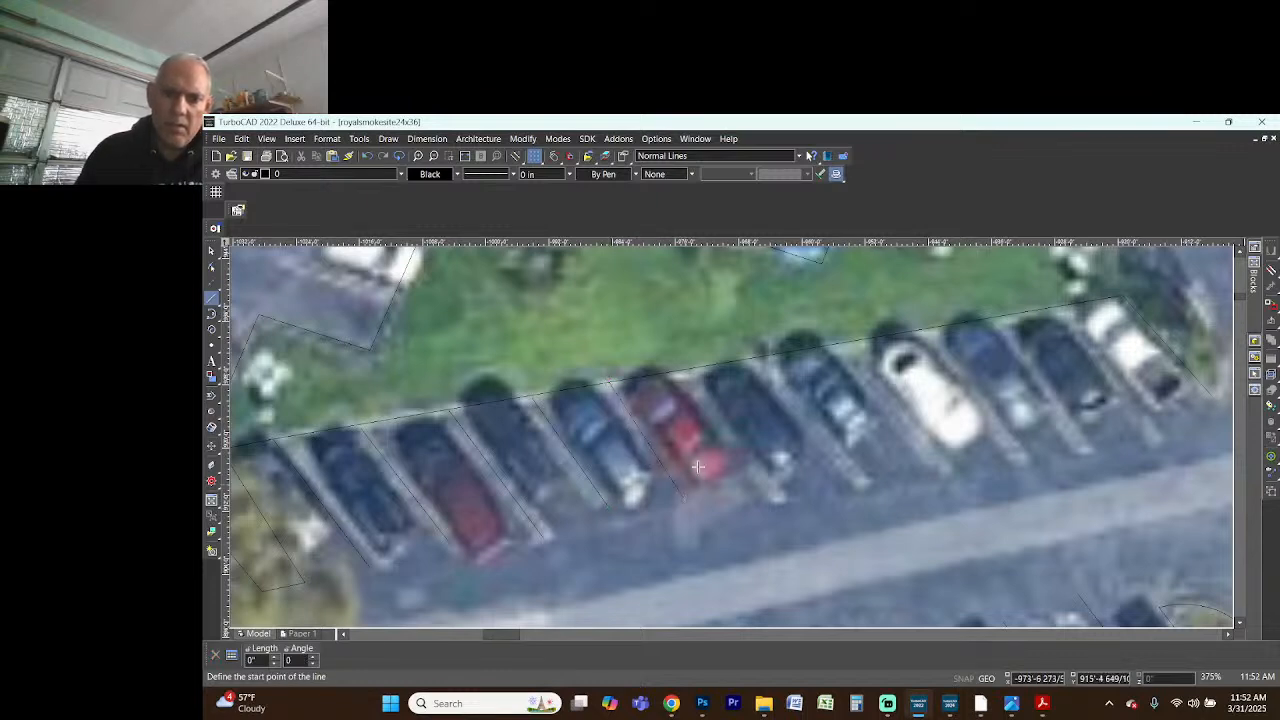
pyautogui.click(688, 371)
pyautogui.click(776, 497)
pyautogui.click(767, 355)
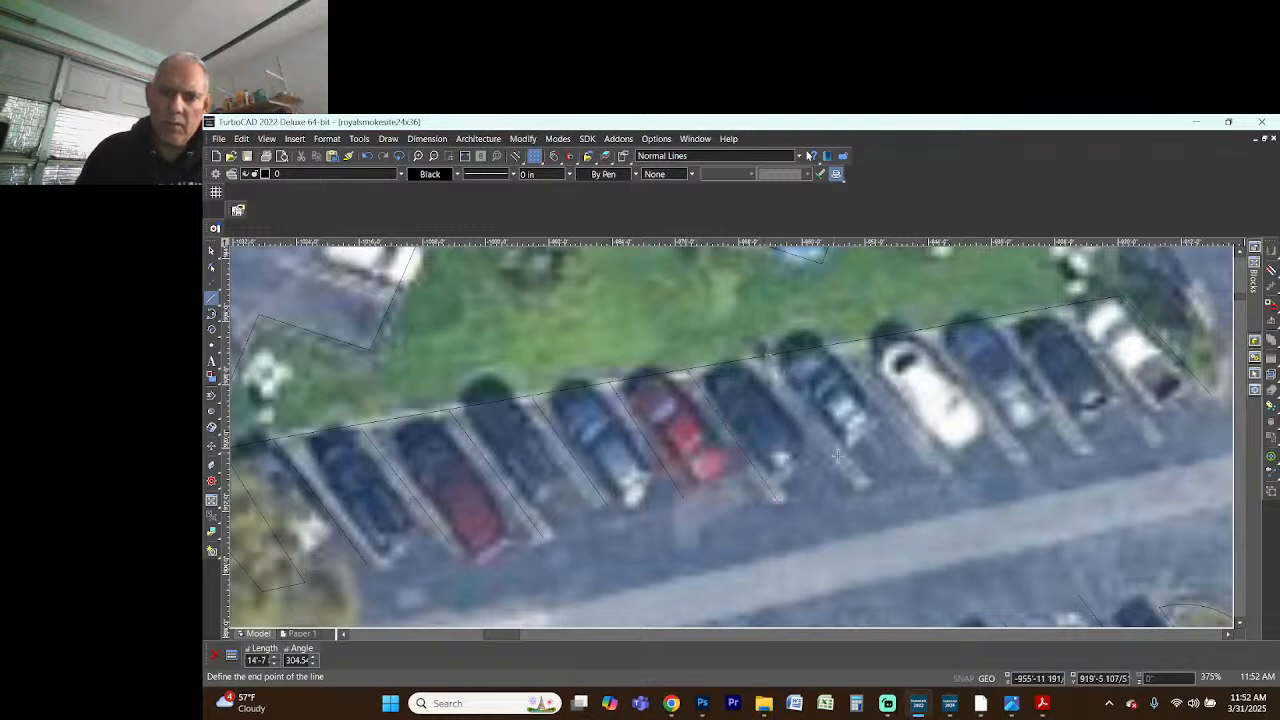
pyautogui.click(862, 488)
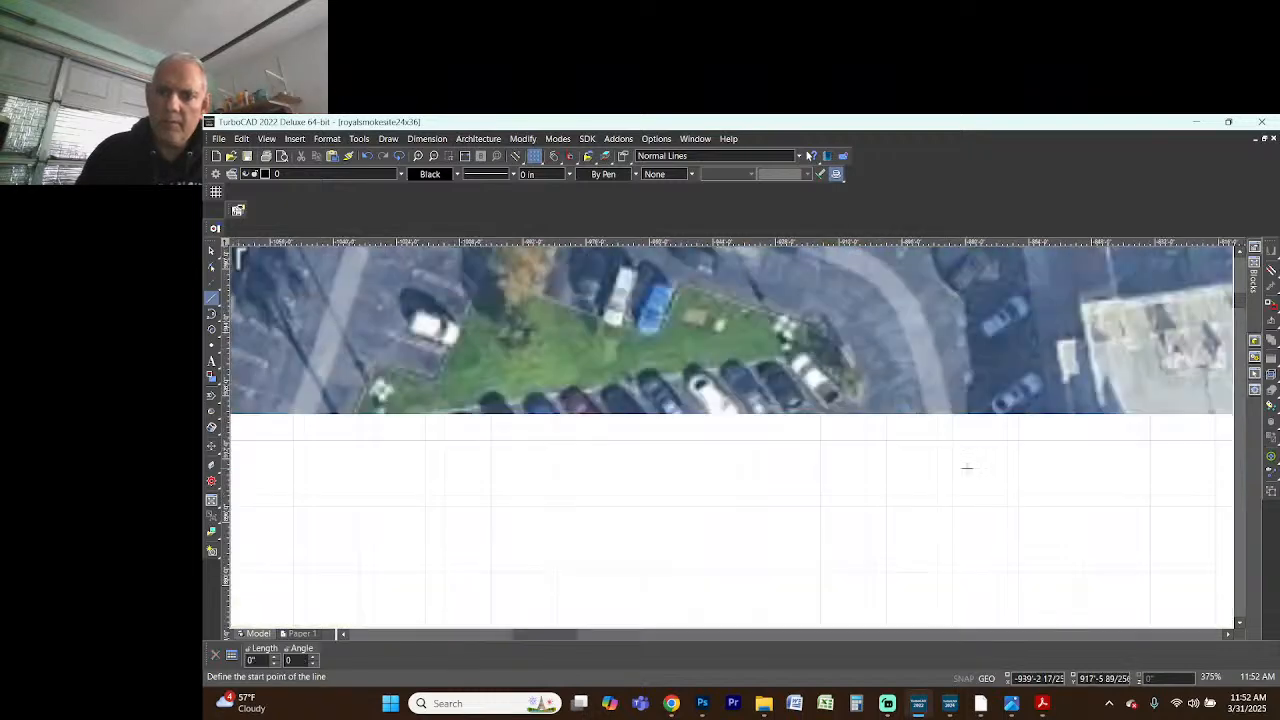
# - Draw the remaining stall lines around the white and dark cars at the east end of the grass island's south row
pyautogui.scroll(5, 690, 411)
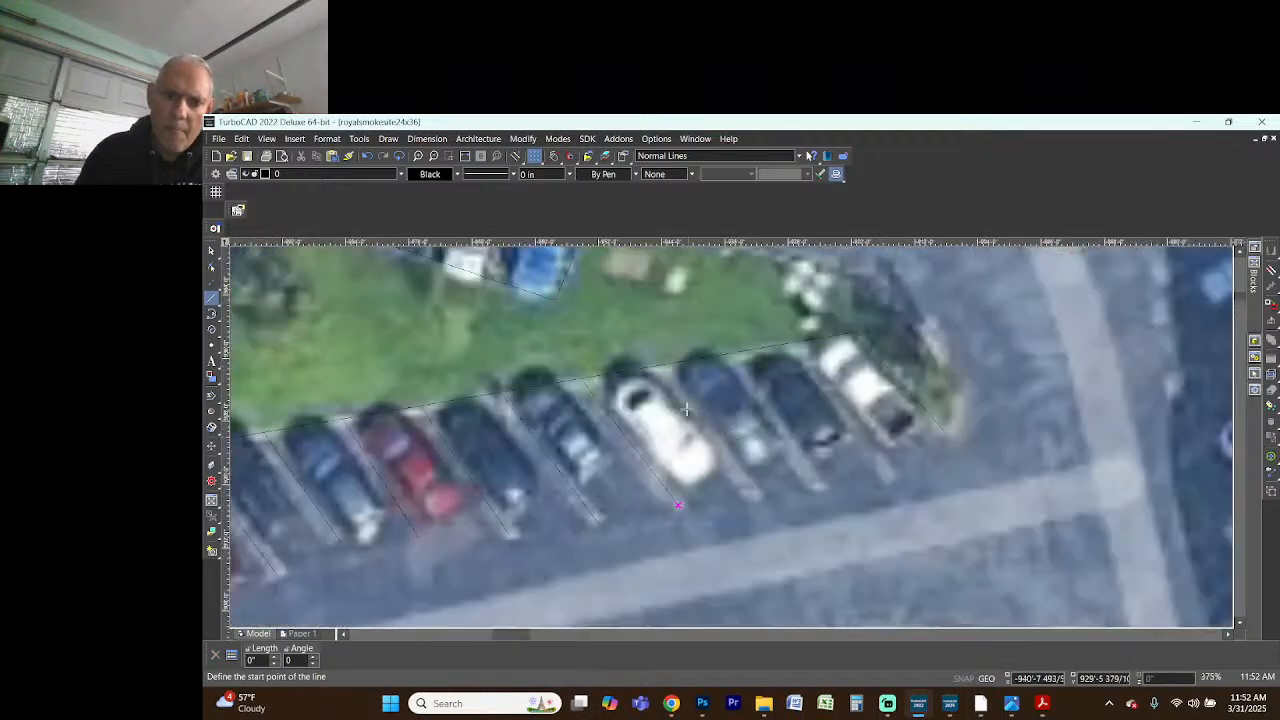
pyautogui.click(667, 370)
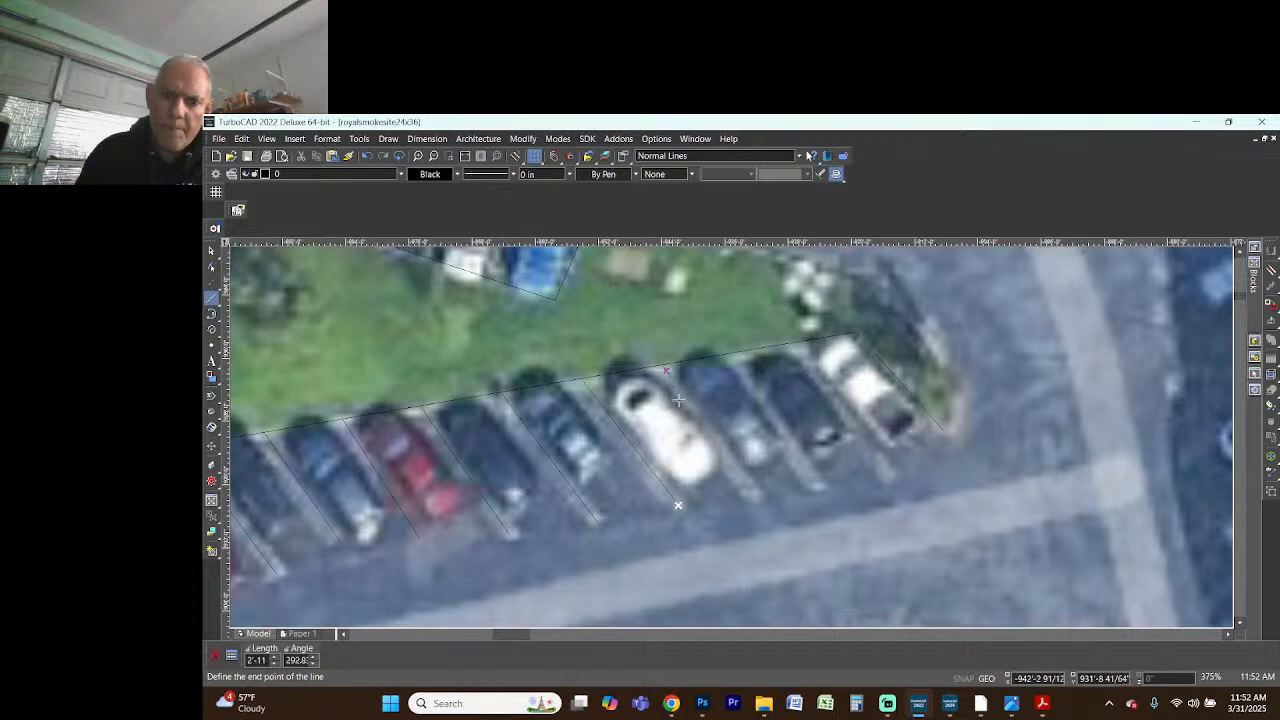
pyautogui.click(761, 500)
pyautogui.click(740, 358)
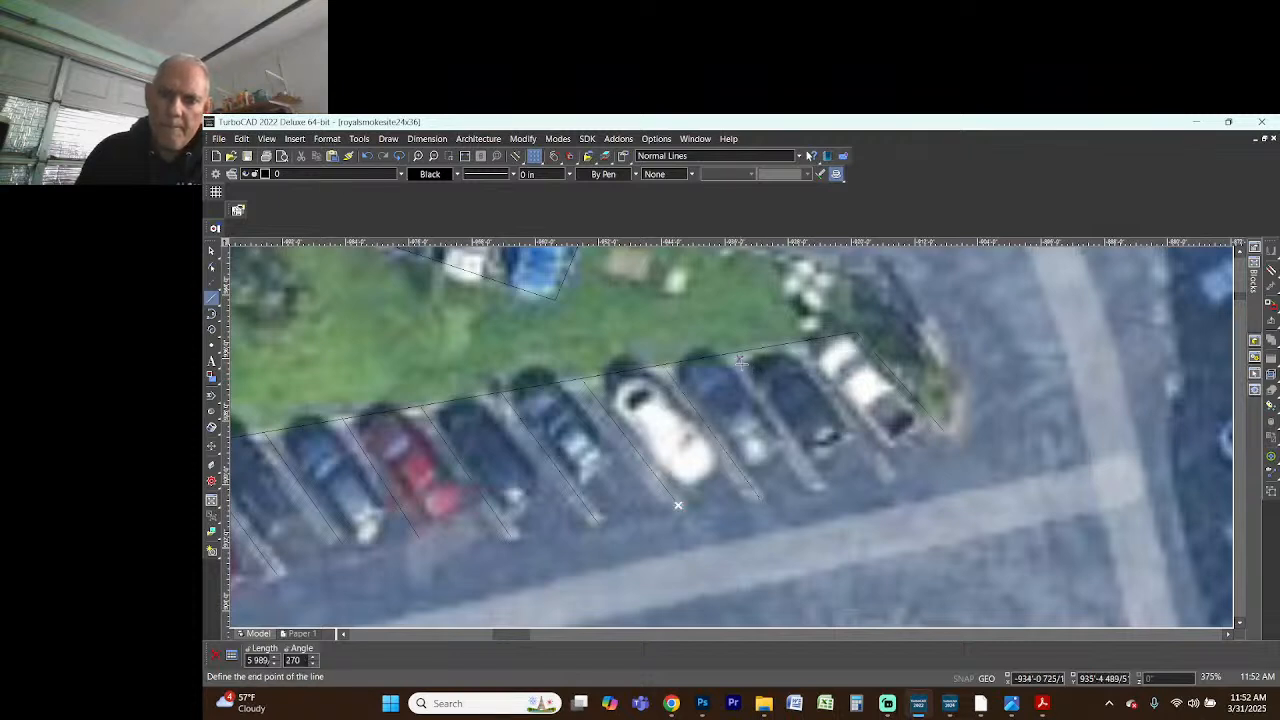
pyautogui.click(819, 487)
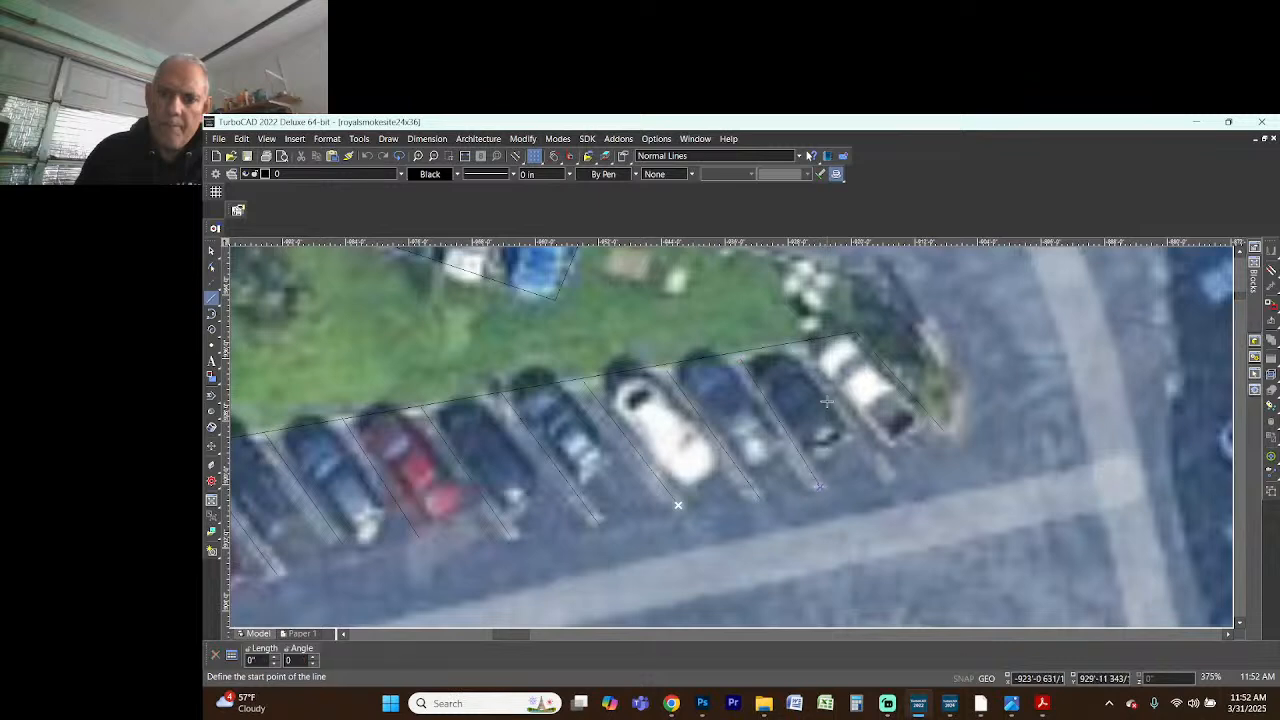
pyautogui.click(815, 360)
pyautogui.click(893, 478)
# - Draw four stall lines from the north edge of the grass island, between the blue car and the tree
pyautogui.scroll(-3, 872, 524)
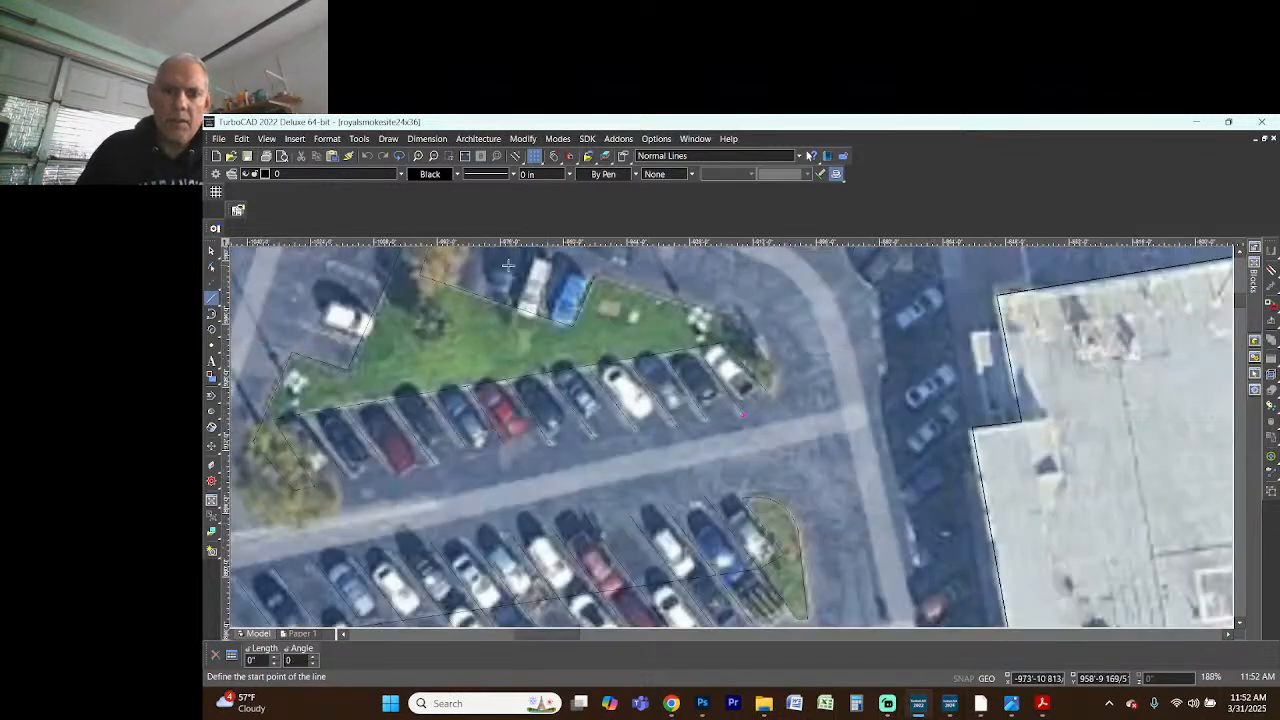
pyautogui.scroll(3, 731, 437)
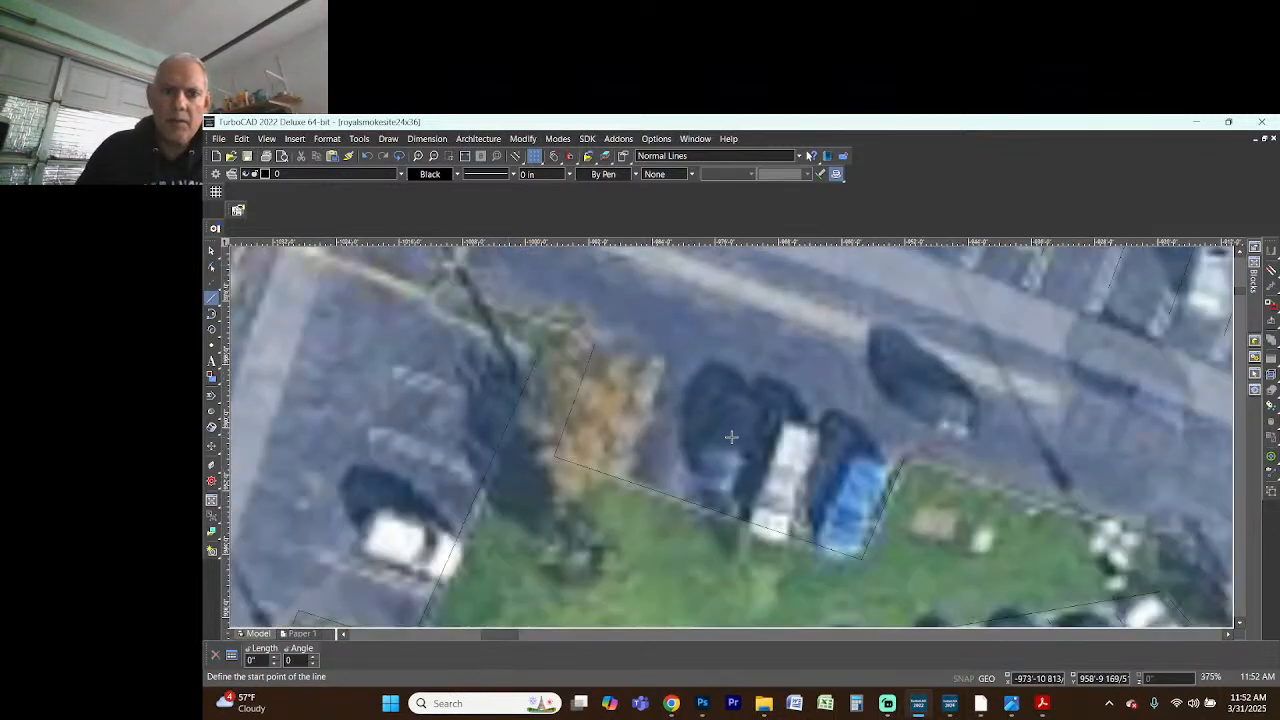
pyautogui.click(802, 538)
pyautogui.click(841, 433)
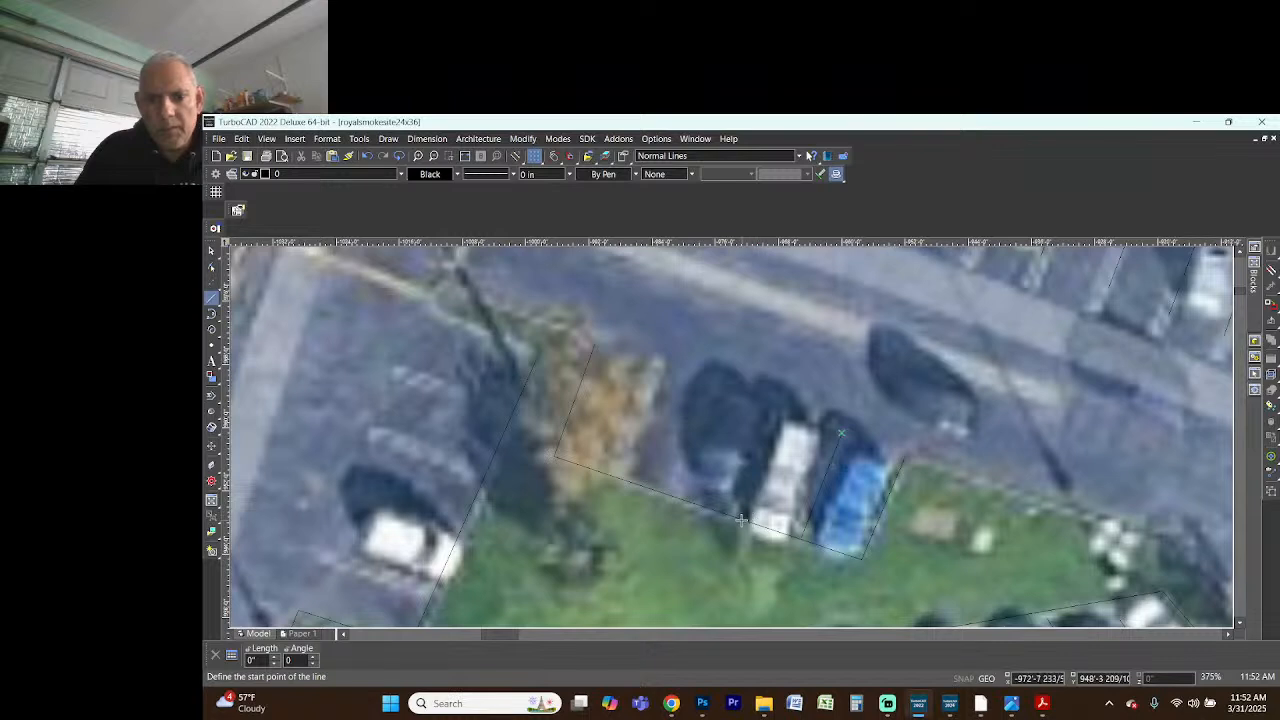
pyautogui.click(733, 512)
pyautogui.click(773, 415)
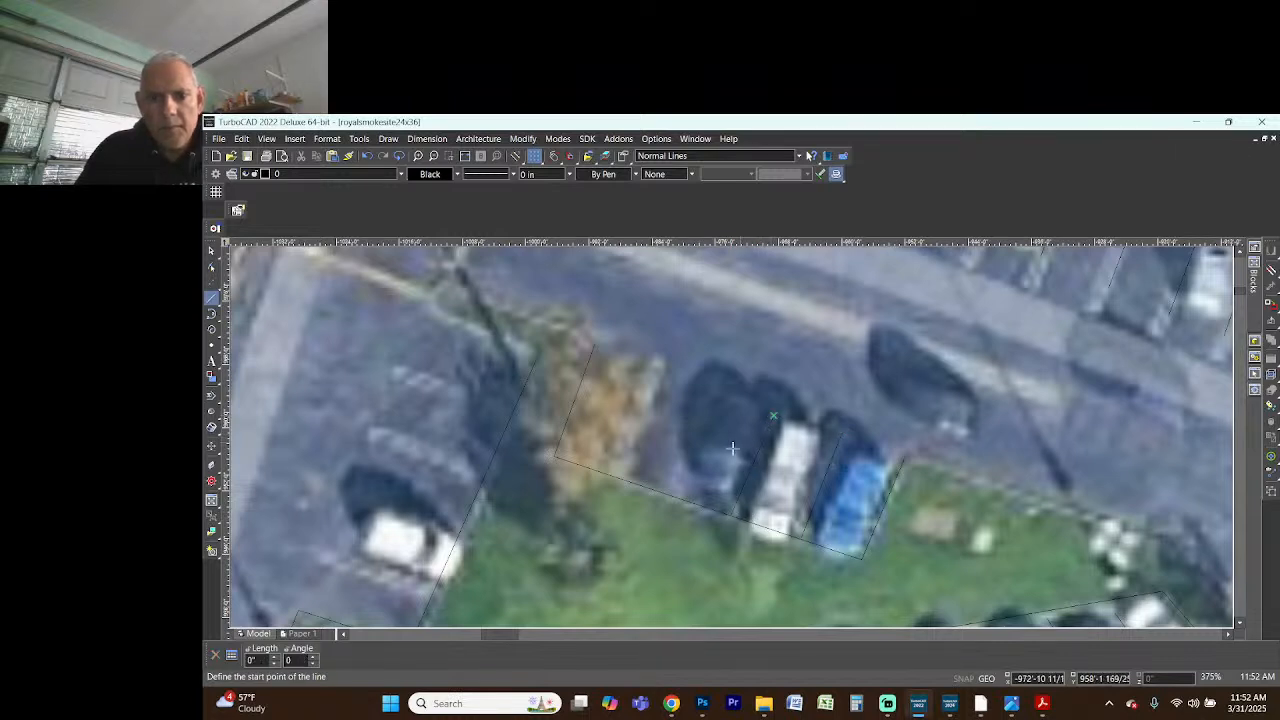
pyautogui.click(685, 462)
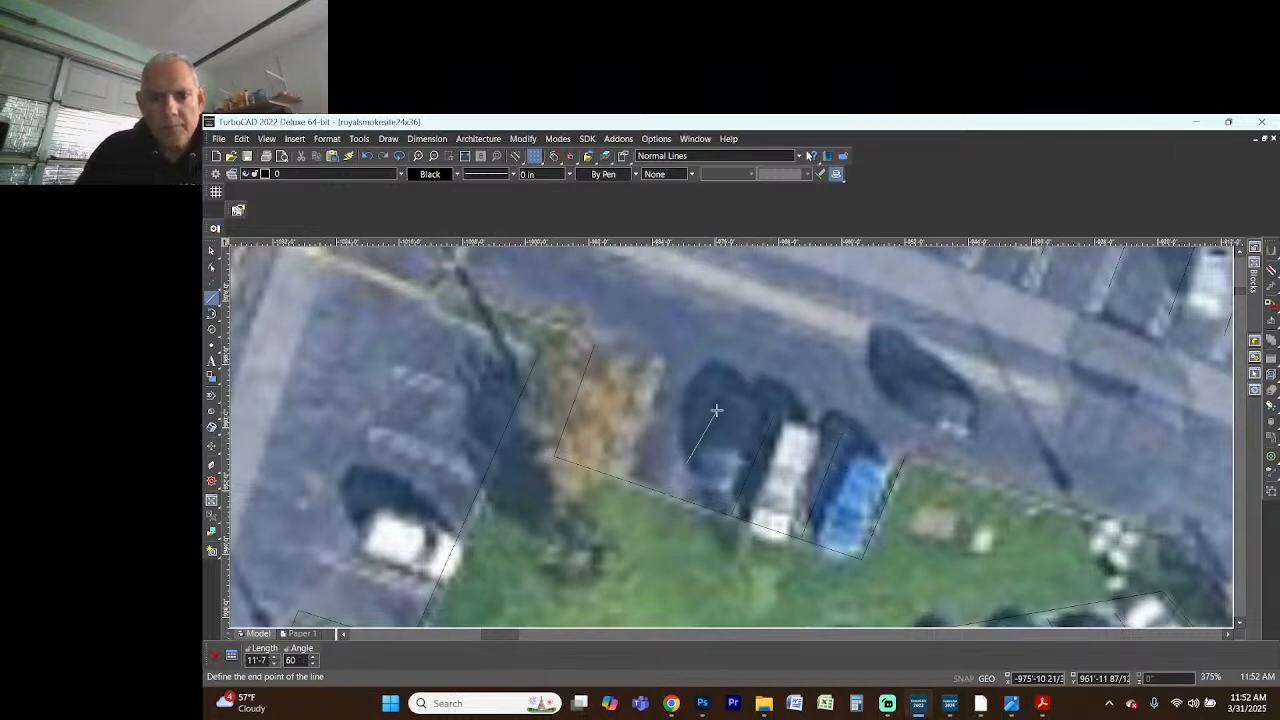
pyautogui.click(716, 384)
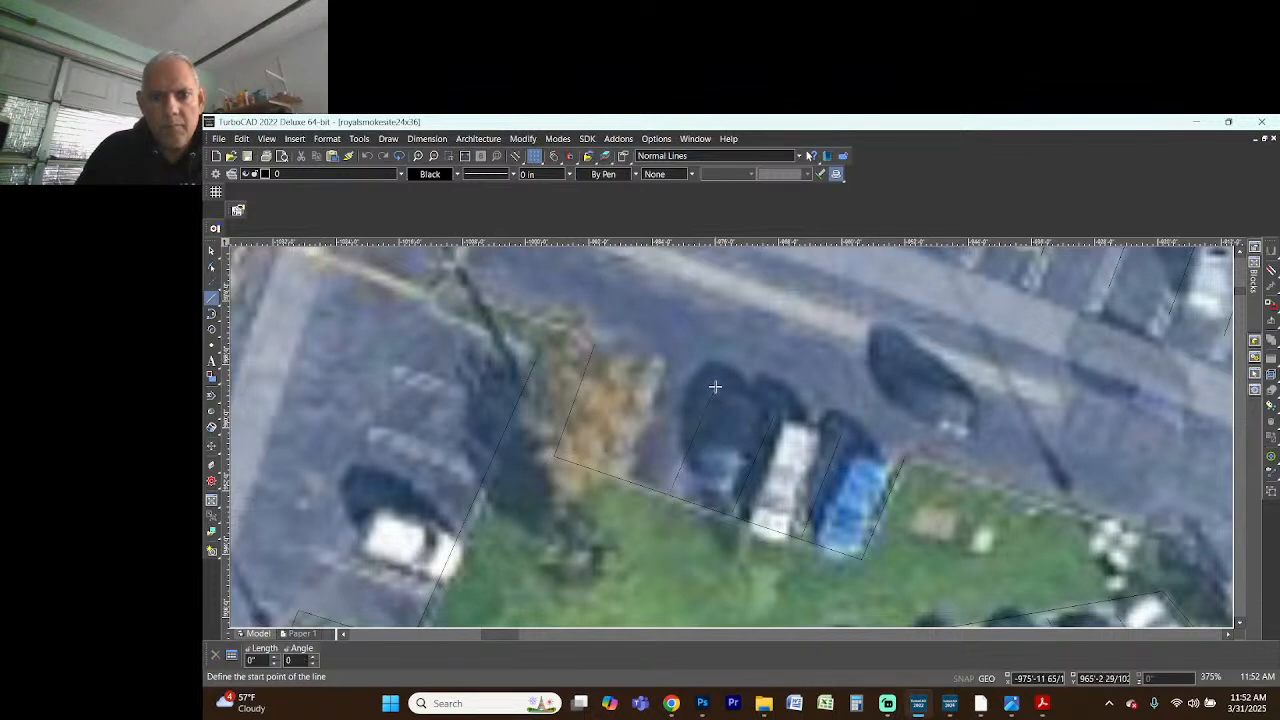
pyautogui.click(614, 466)
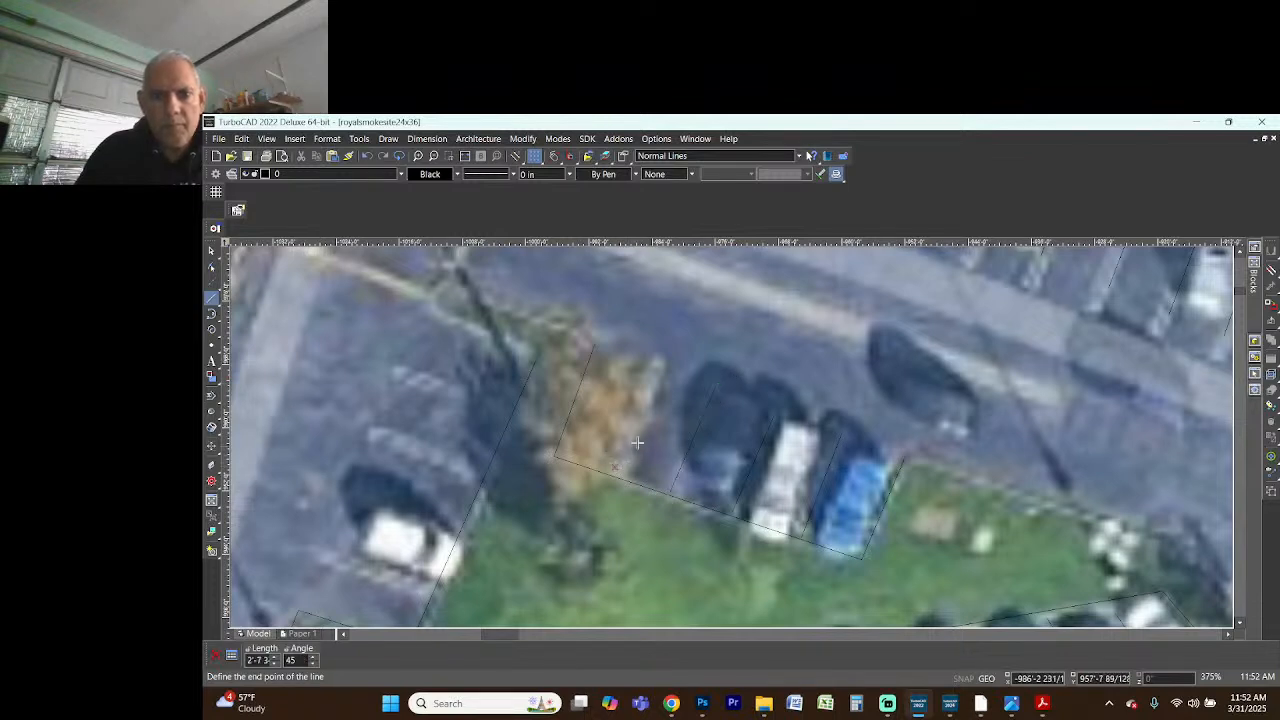
pyautogui.click(658, 363)
# - Draw four stall lines from the west edge of the grass island toward the drive aisle beside Carl's Jr, following the painted stripes
pyautogui.scroll(-3, 798, 496)
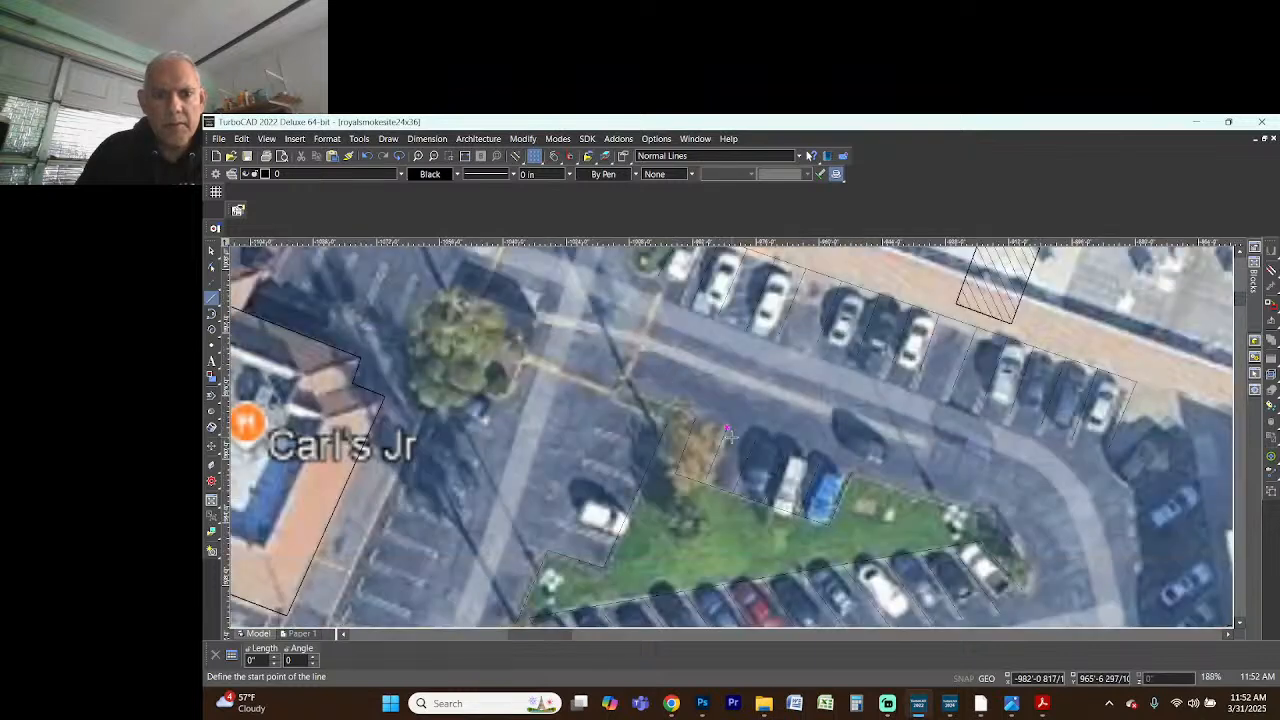
pyautogui.scroll(3, 630, 451)
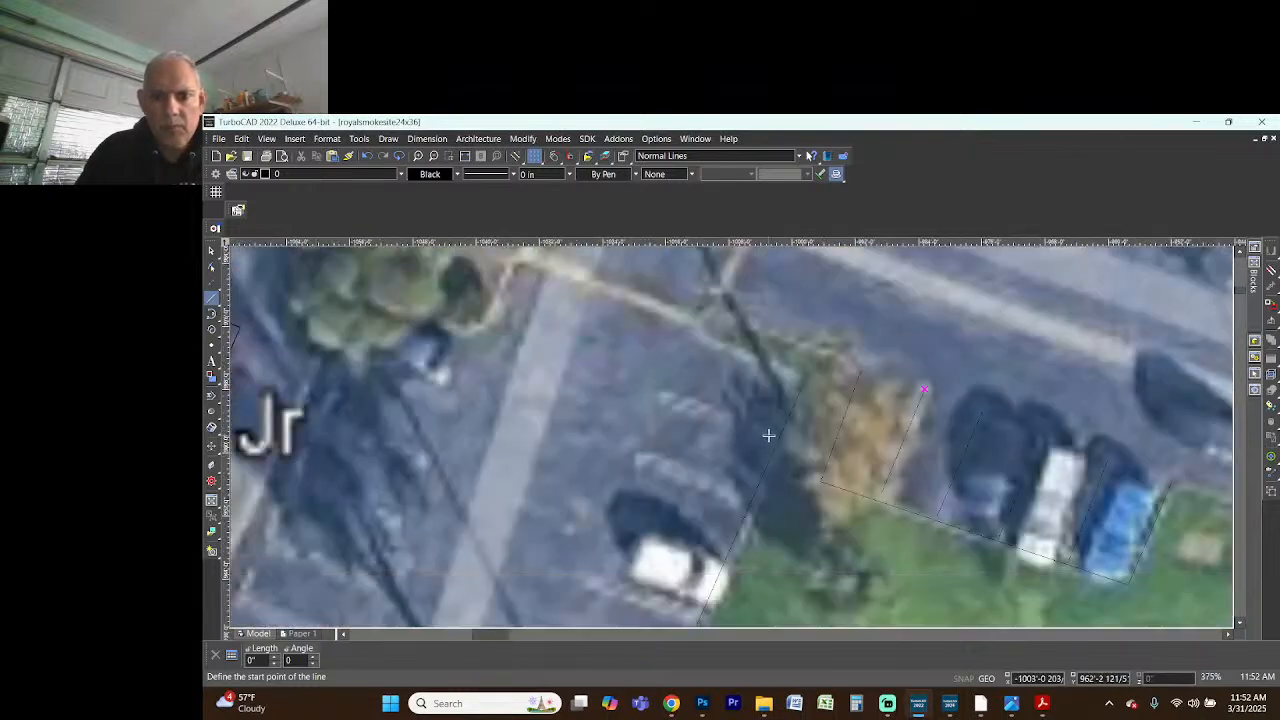
pyautogui.click(772, 439)
pyautogui.click(672, 397)
pyautogui.click(750, 503)
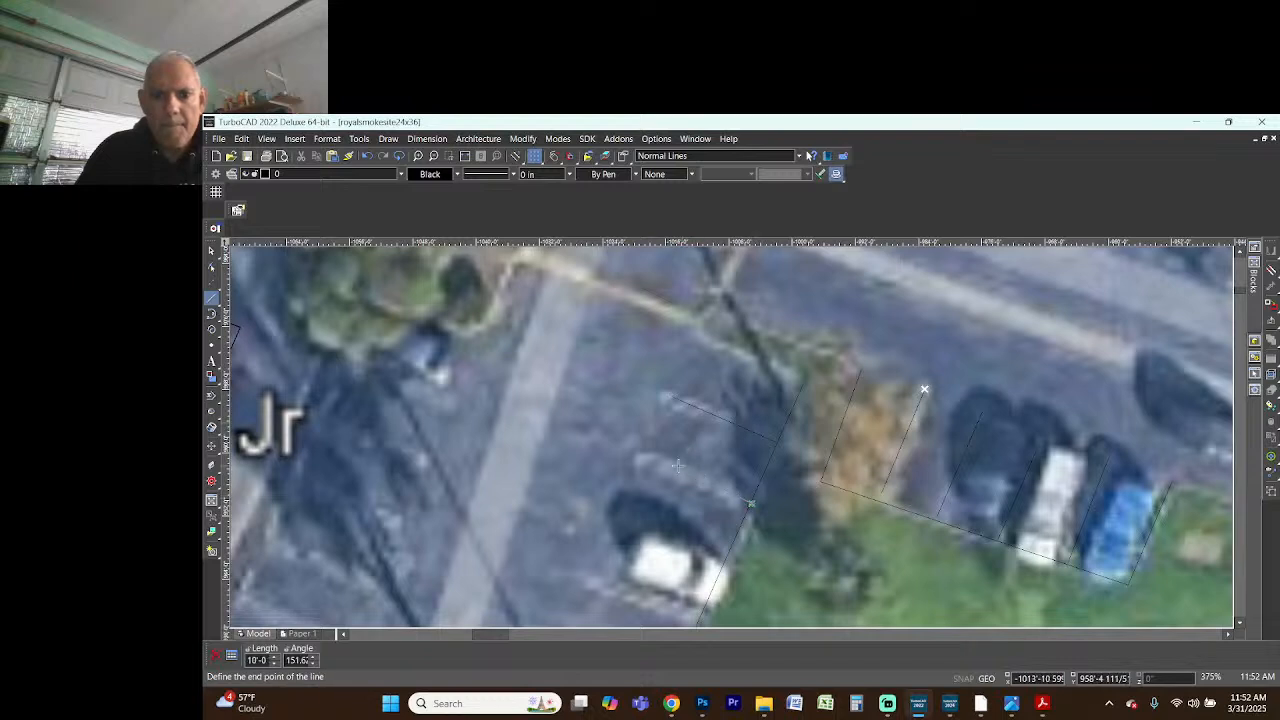
pyautogui.press('Escape')
pyautogui.scroll(-3, 677, 479)
pyautogui.scroll(3, 735, 464)
pyautogui.click(770, 458)
pyautogui.click(664, 416)
pyautogui.click(741, 526)
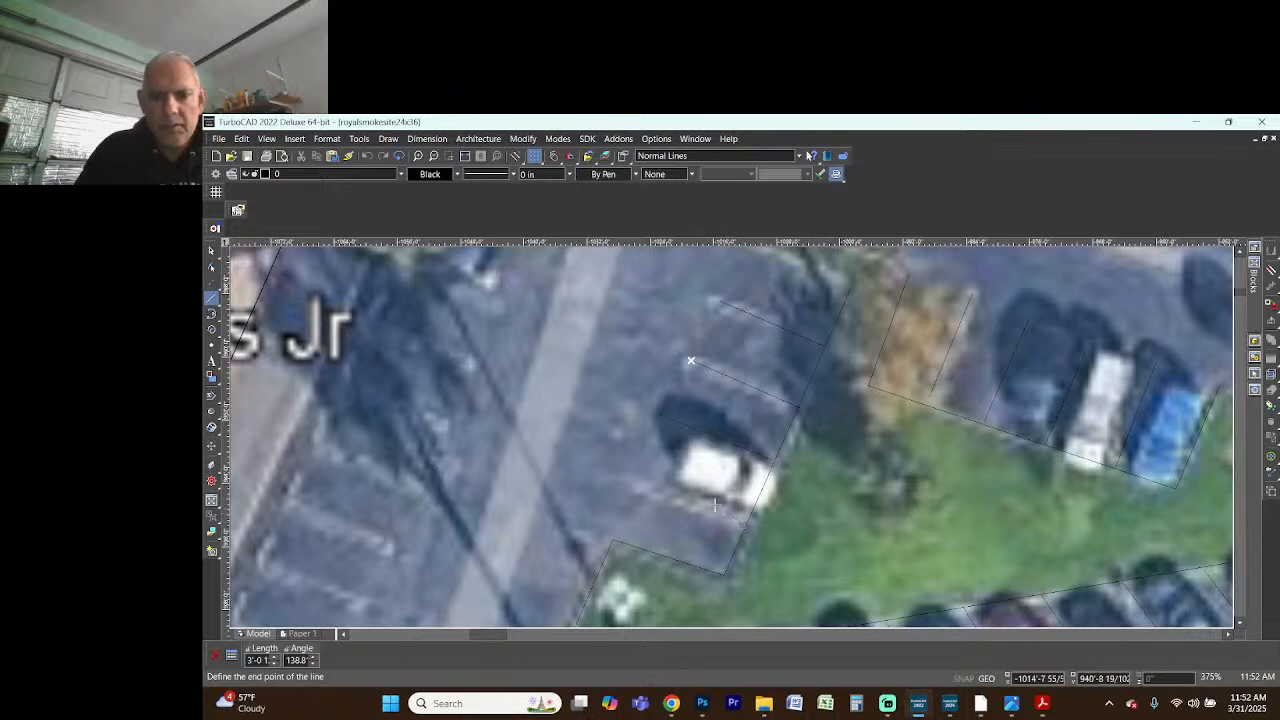
pyautogui.click(641, 481)
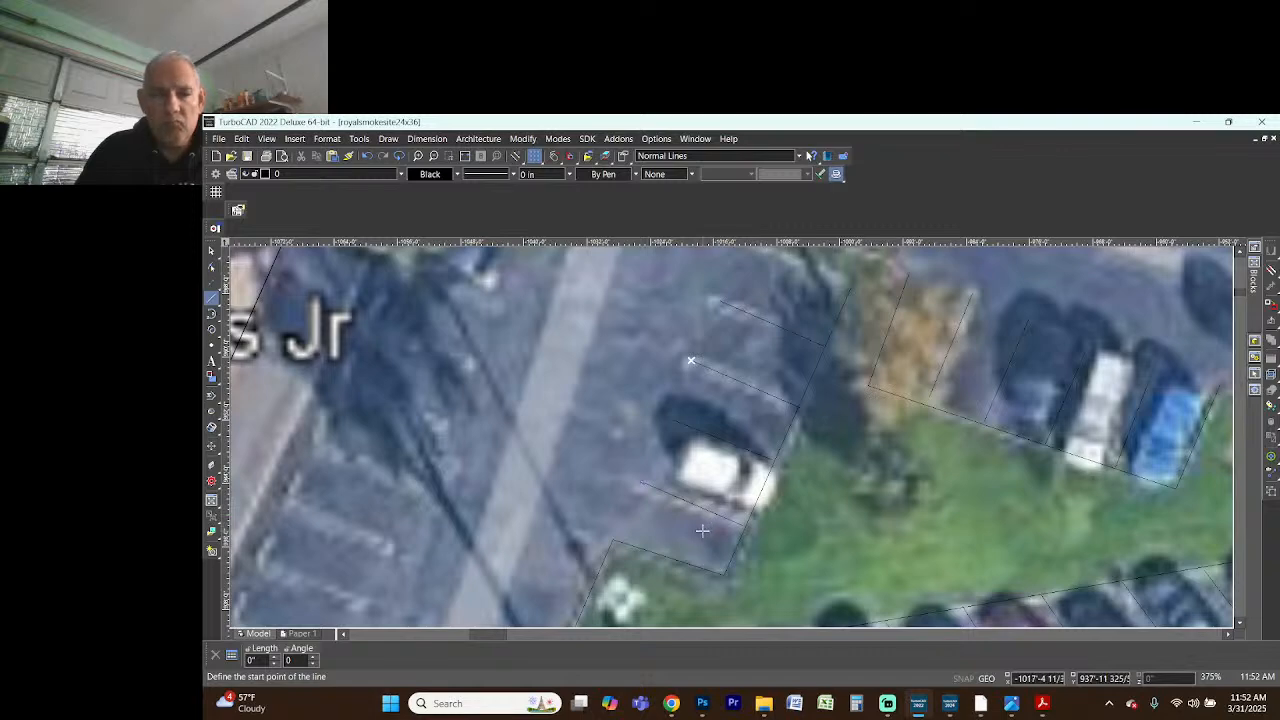
# - Set the line width to 0.02 in and try to trace the T C Bakery building's front in one line from its west corner
pyautogui.scroll(-5, 763, 511)
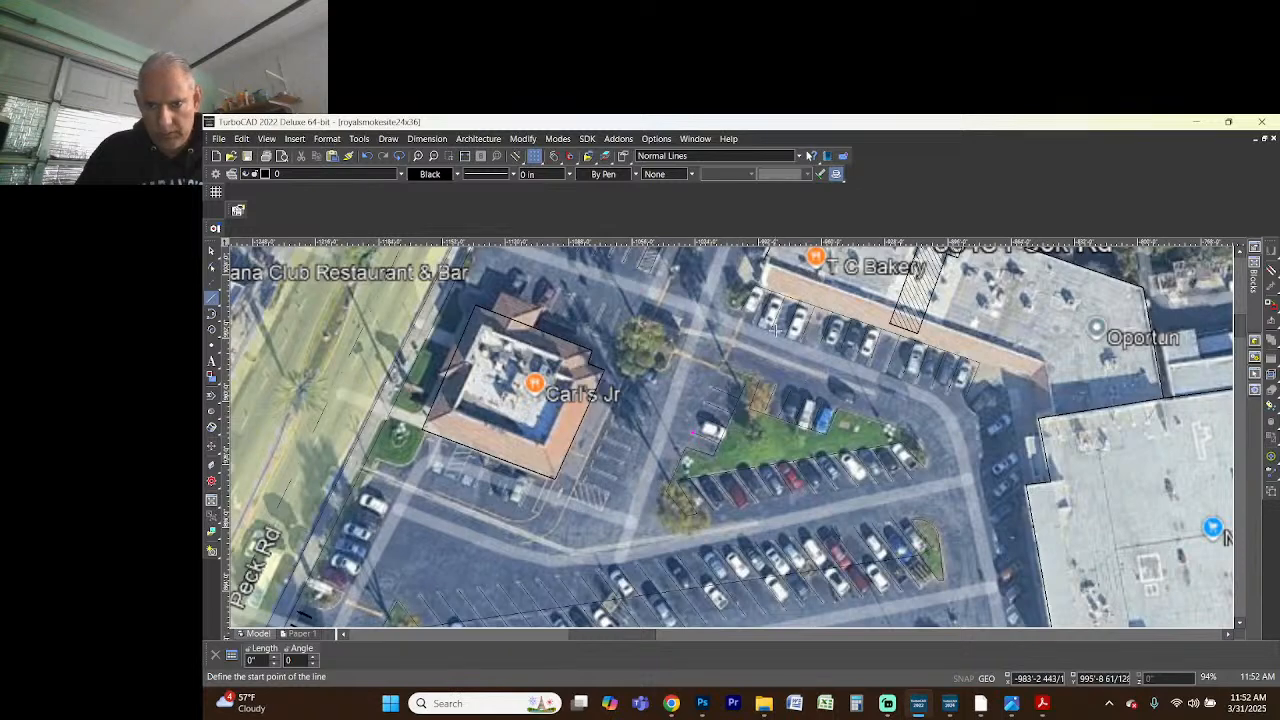
pyautogui.scroll(-3, 838, 396)
pyautogui.scroll(5, 735, 438)
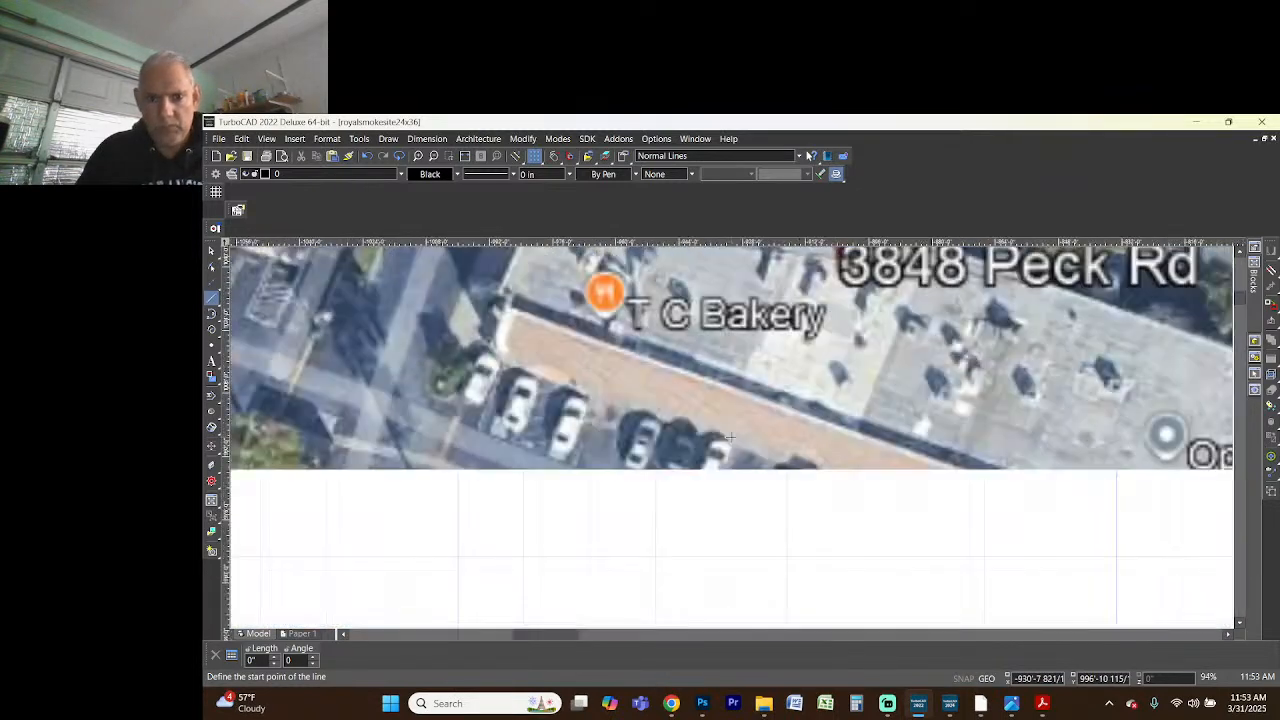
pyautogui.click(569, 174)
pyautogui.click(535, 212)
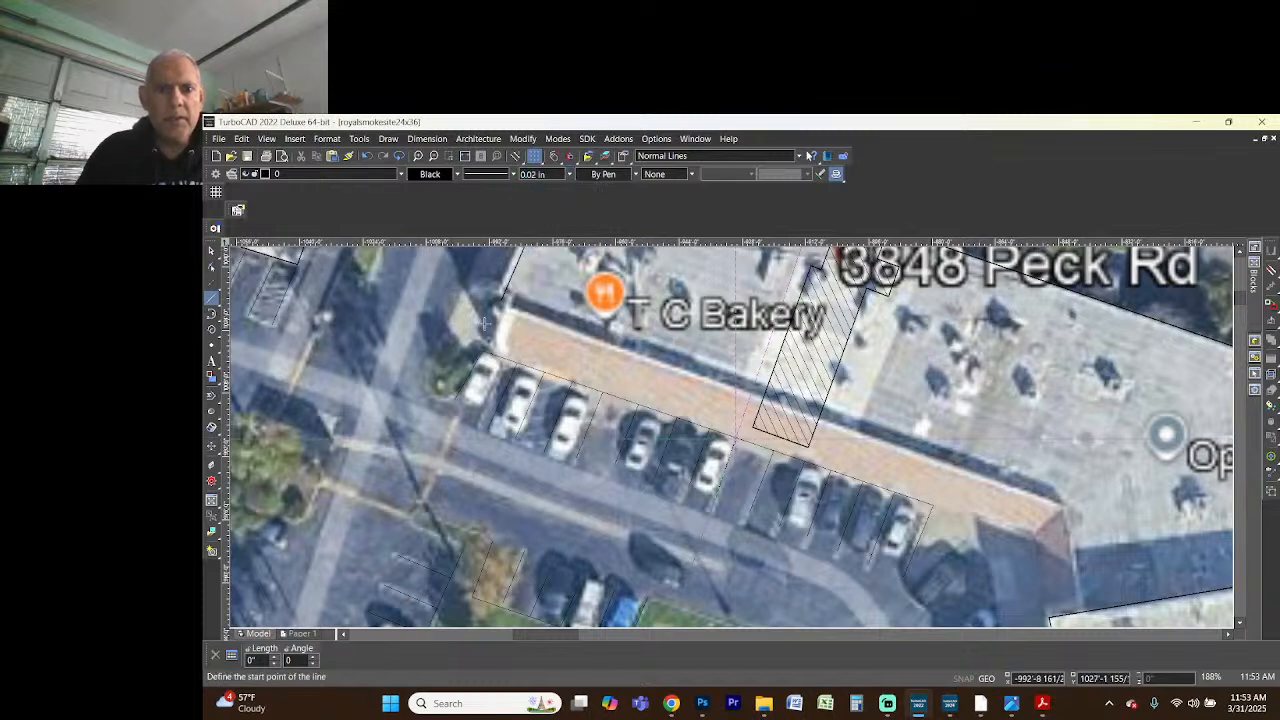
pyautogui.click(500, 299)
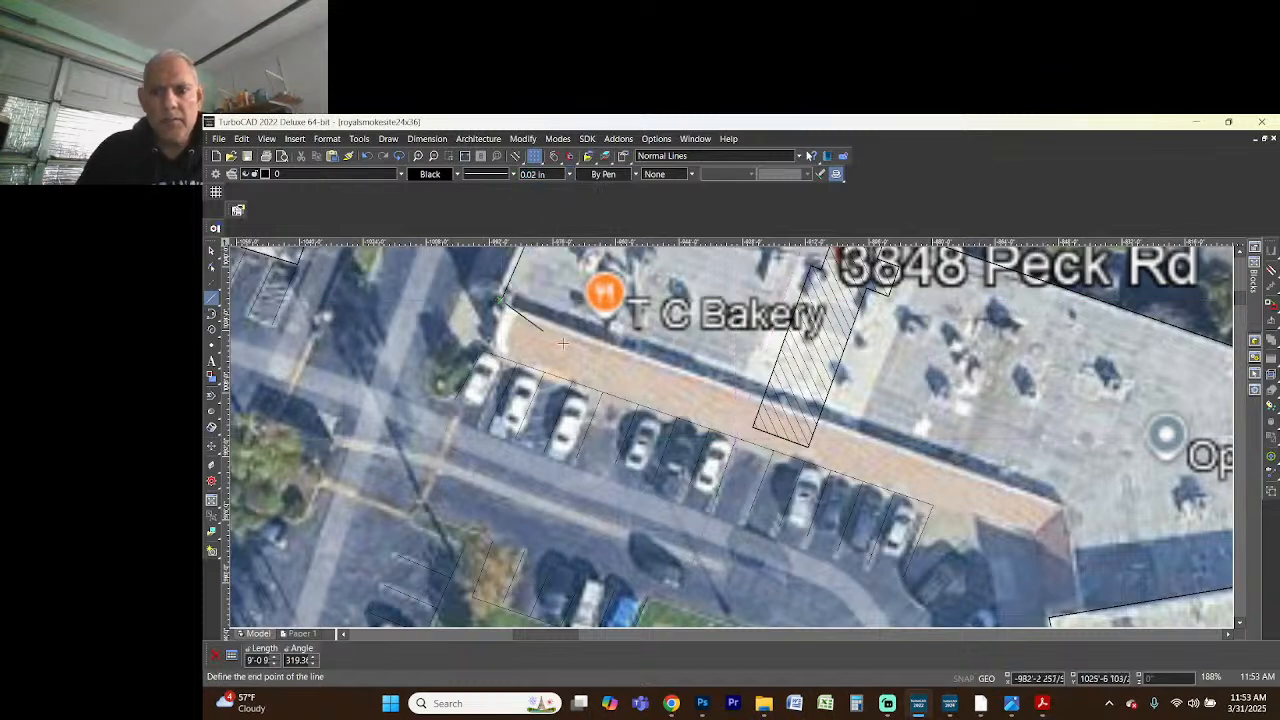
pyautogui.click(1064, 510)
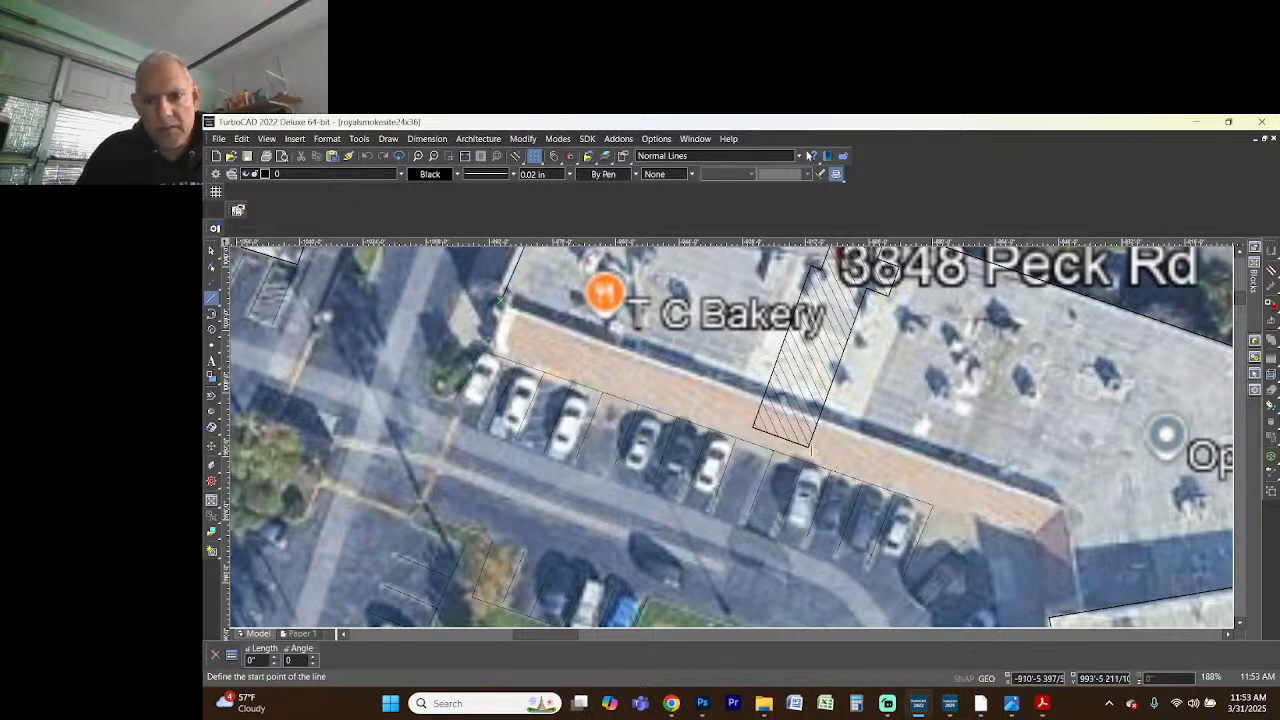
# - Draw the bakery building's front wall from the hatched unit's southeast corner to the canopy's east end, continuing south to the market building's corner
pyautogui.click(808, 447)
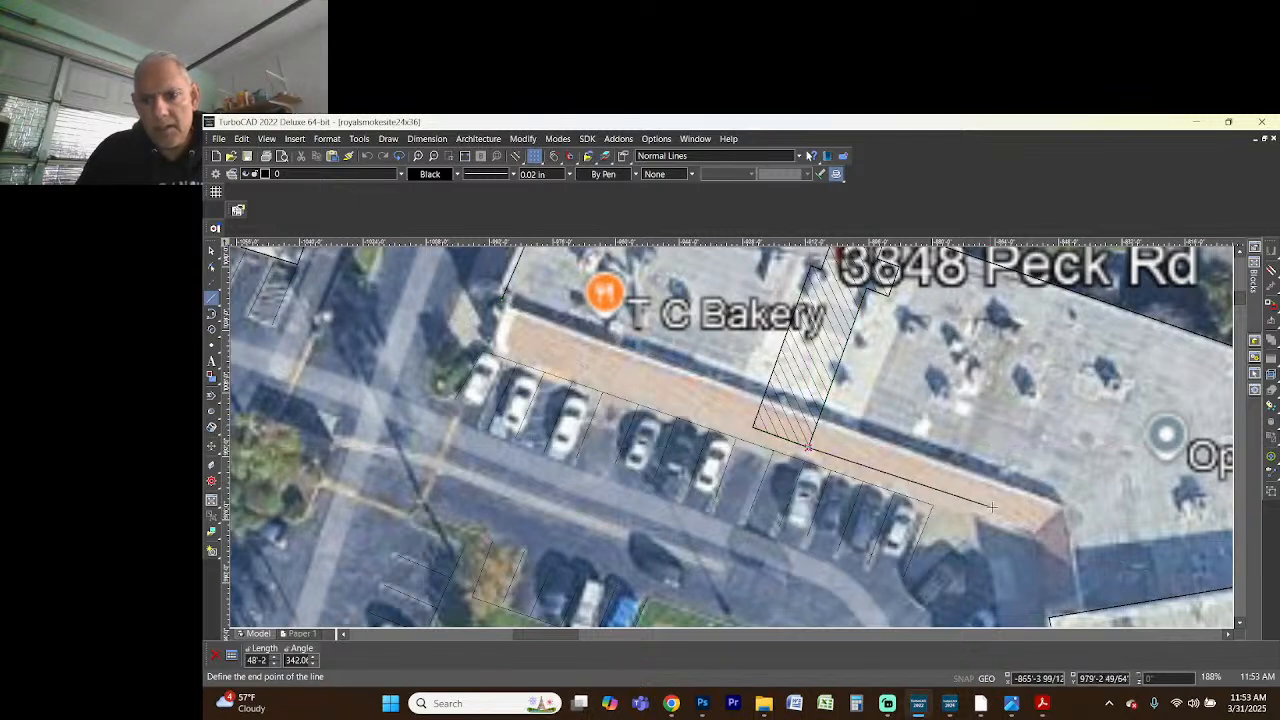
pyautogui.click(1035, 521)
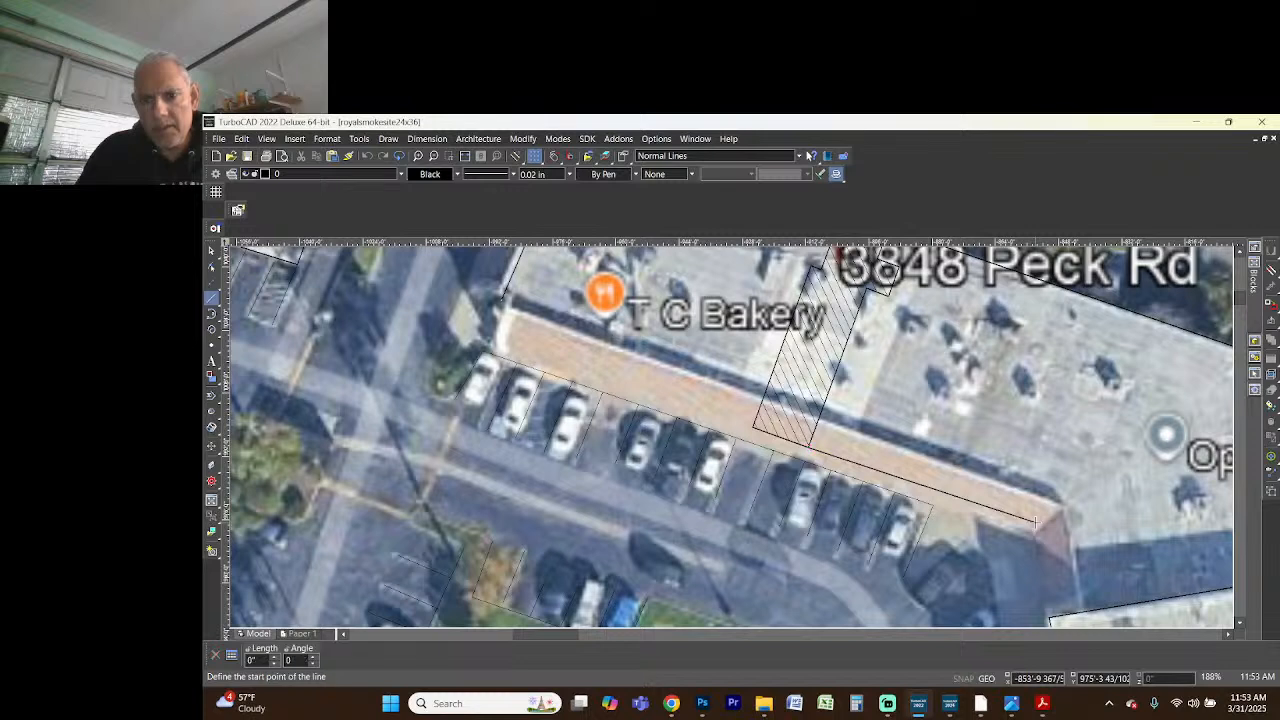
pyautogui.click(1035, 521)
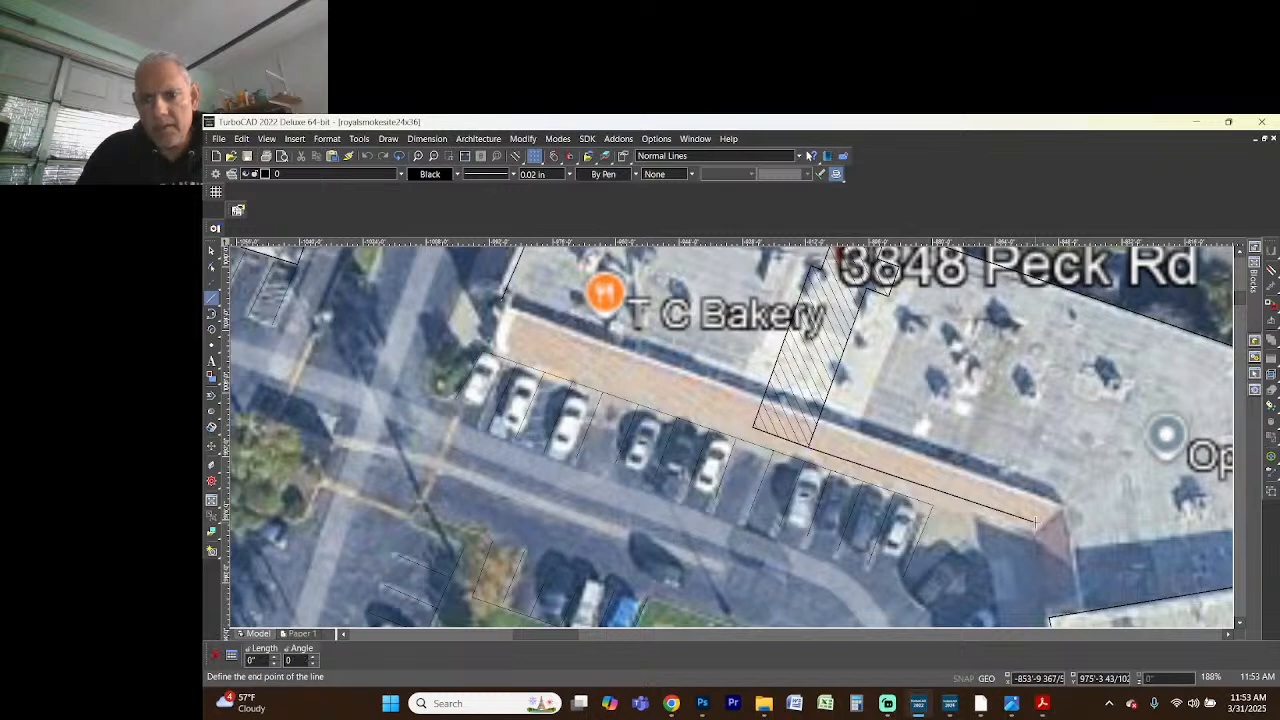
pyautogui.click(1048, 617)
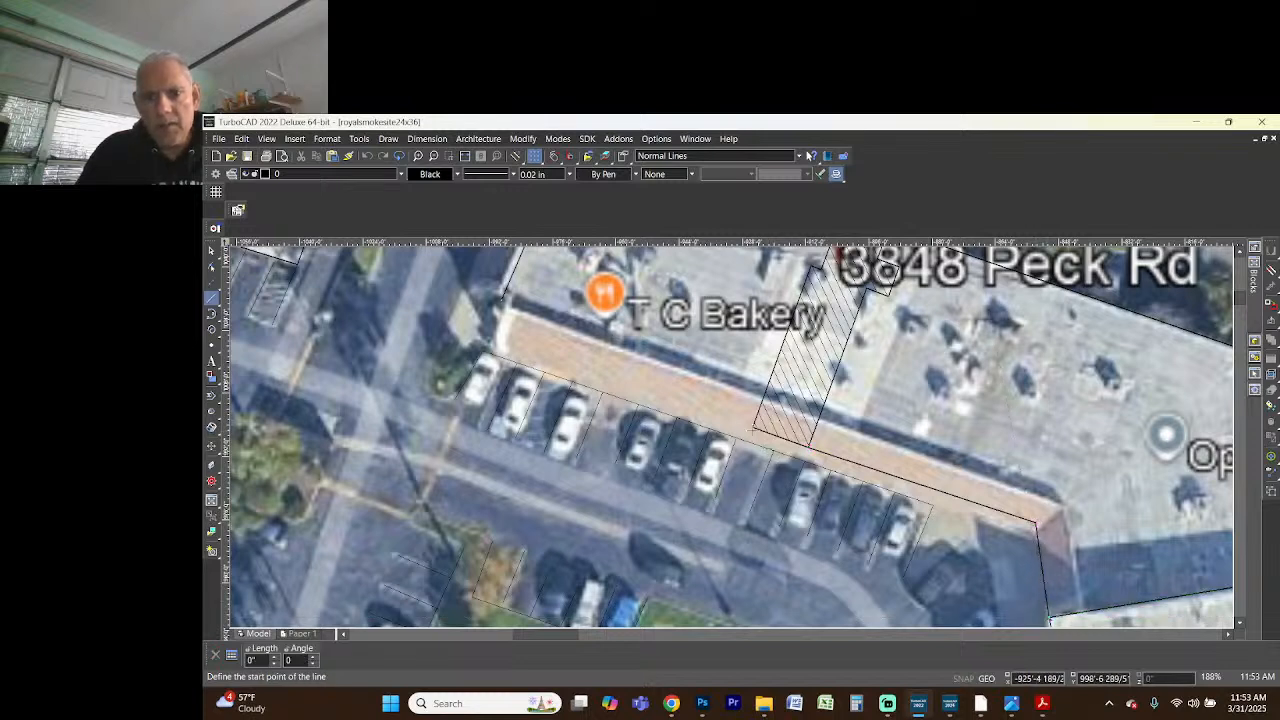
# - Draw the front wall from the hatched unit's southwest corner to the building's west corner, and extend the west wall line to meet it
pyautogui.click(752, 427)
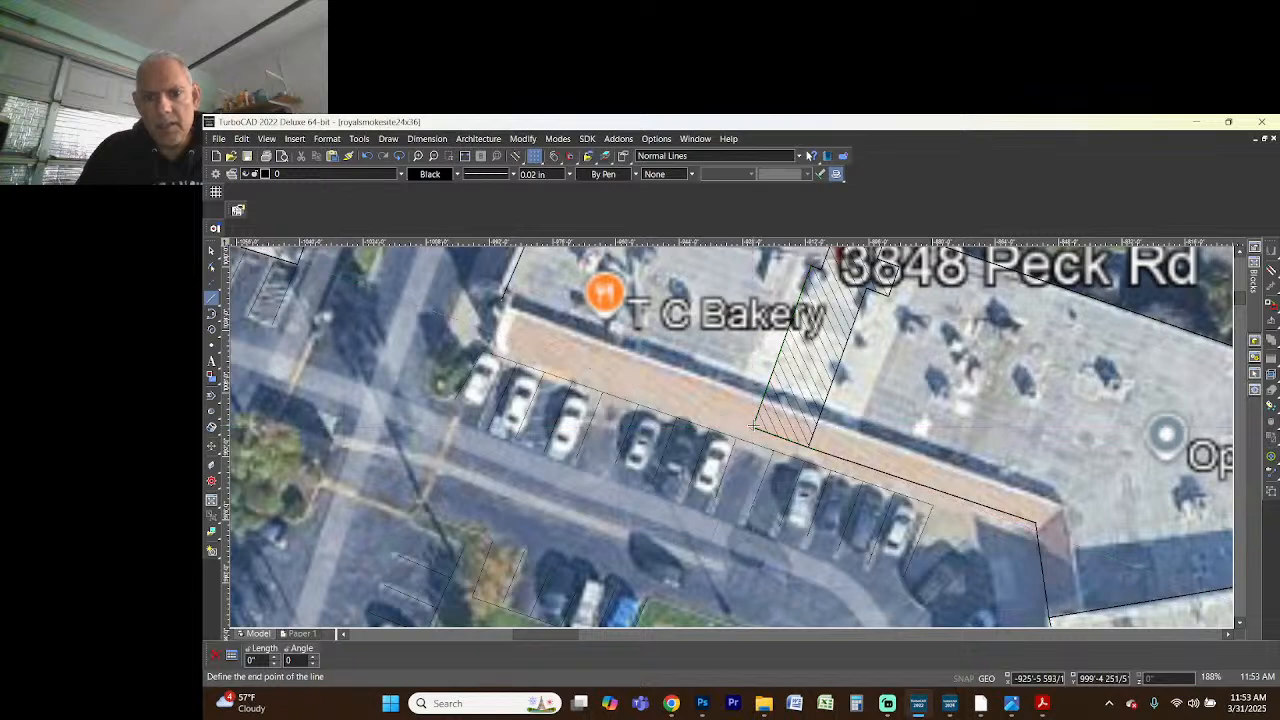
pyautogui.click(485, 335)
pyautogui.press('space')
pyautogui.click(504, 298)
pyautogui.click(519, 318)
pyautogui.moveTo(500, 299); pyautogui.dragTo(484, 333)
pyautogui.scroll(-2, 611, 366)
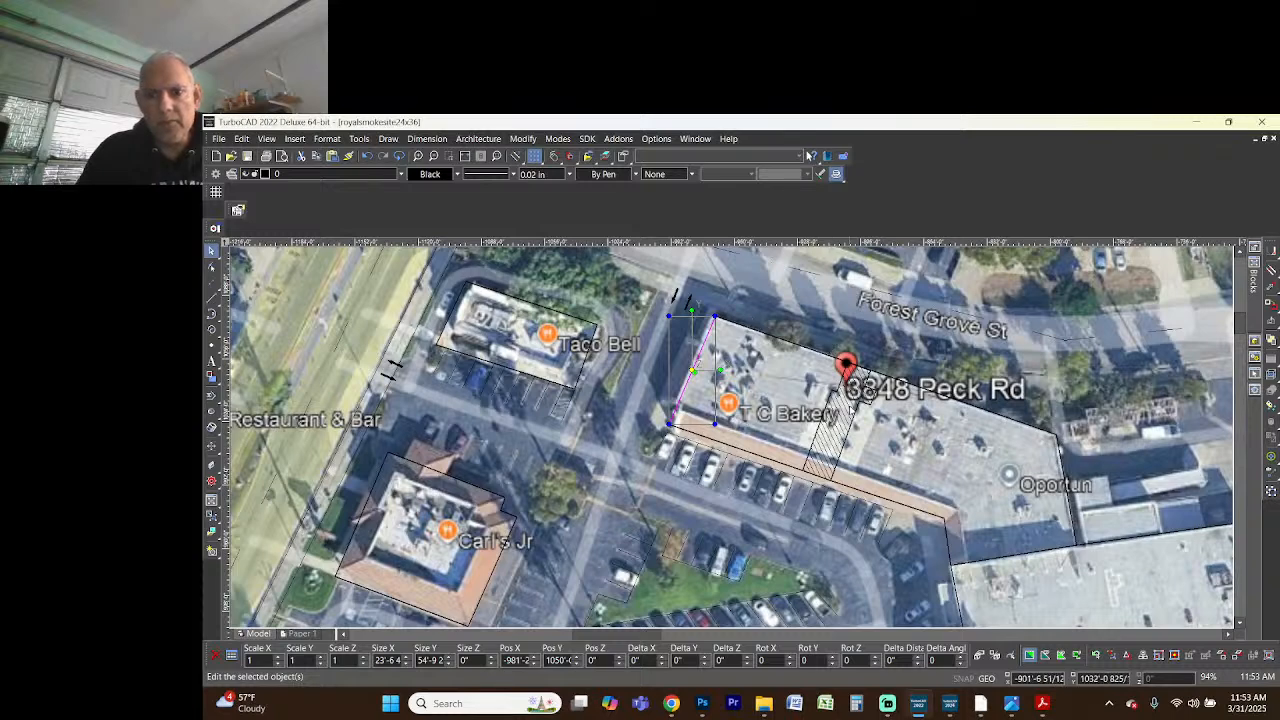
pyautogui.scroll(-1, 850, 418)
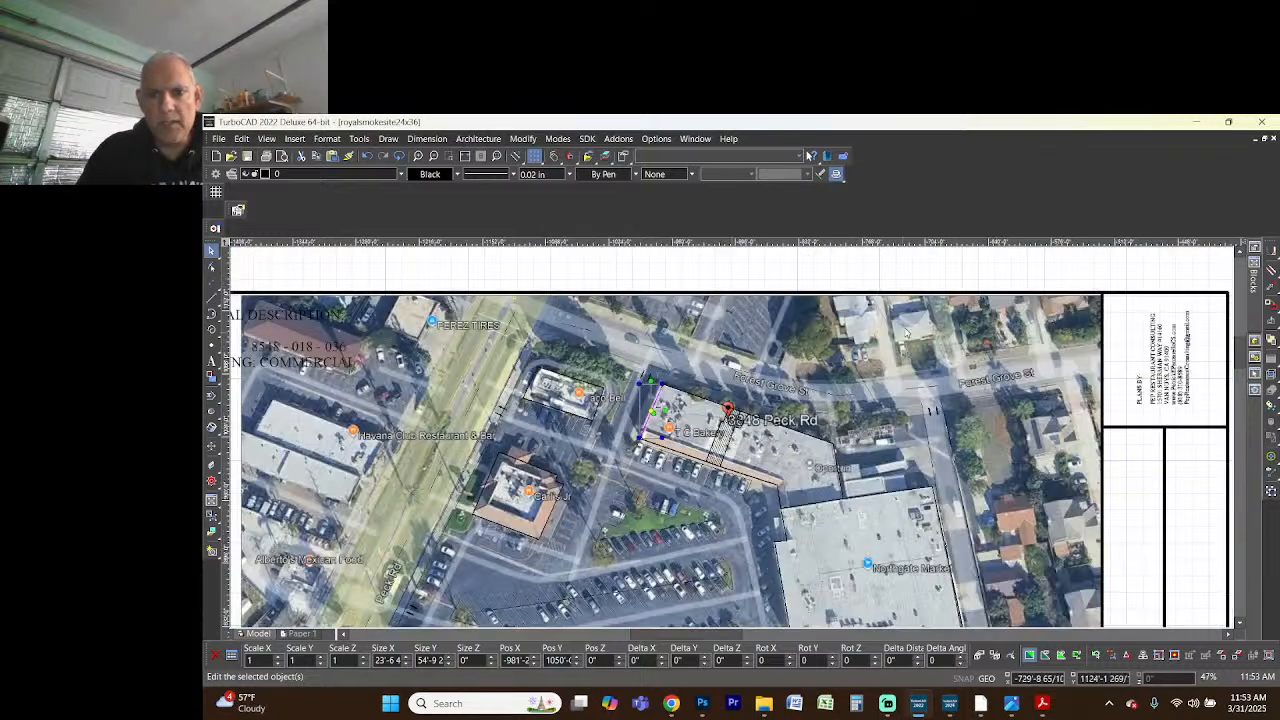
pyautogui.click(935, 276)
# - Move the aerial image off the traced plan to the empty area east of the sheet border
pyautogui.scroll(-1, 833, 411)
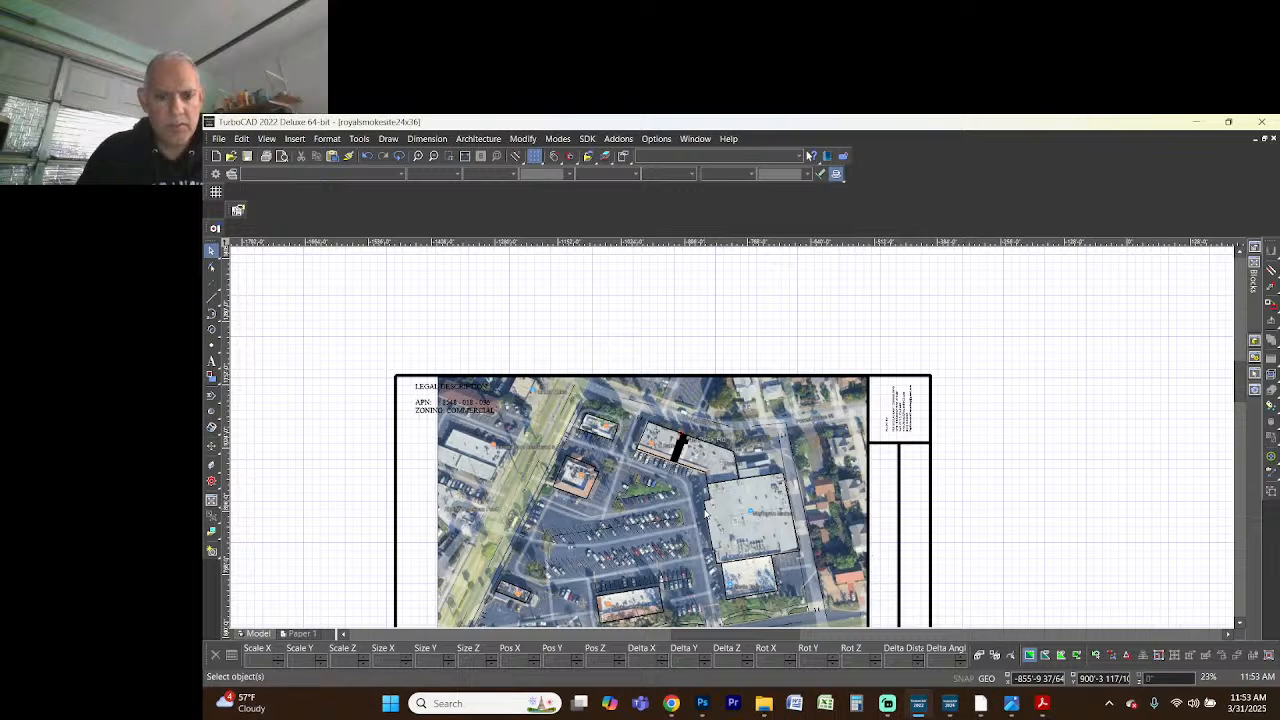
pyautogui.click(848, 420)
pyautogui.moveTo(835, 452)
pyautogui.mouseDown()
pyautogui.moveTo(1097, 374)
pyautogui.moveTo(1195, 371)
pyautogui.mouseUp()
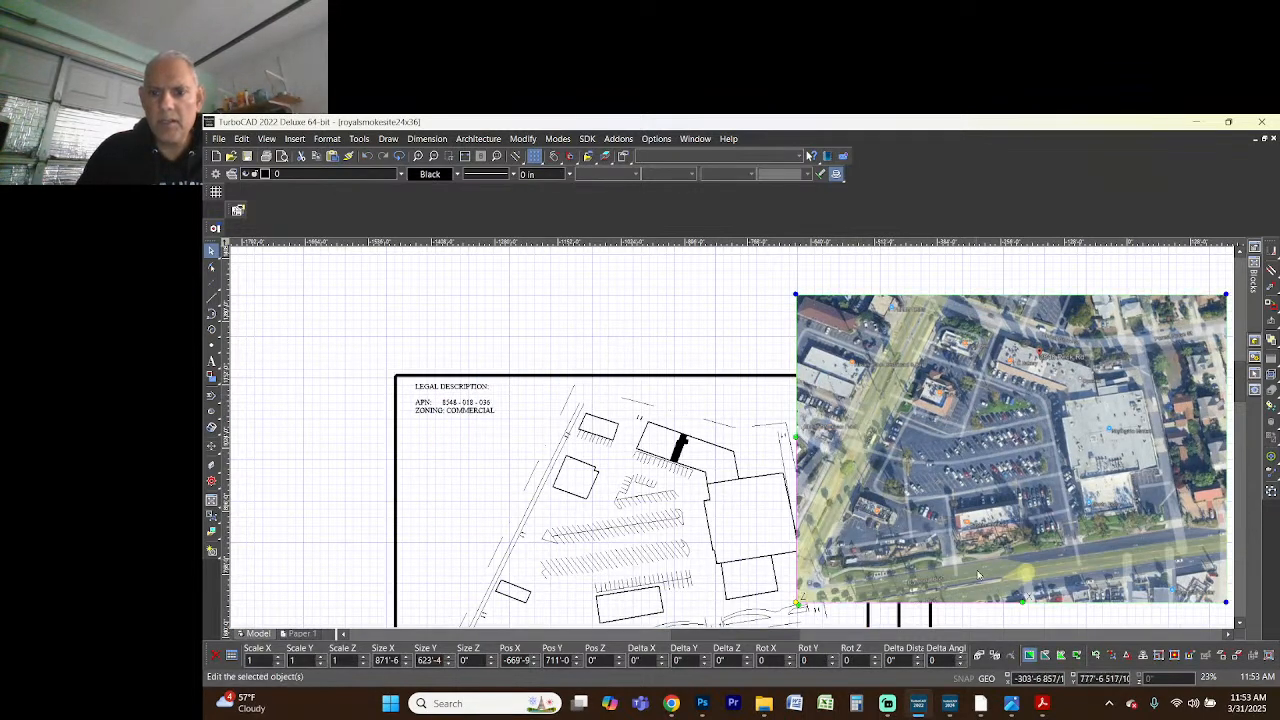
pyautogui.moveTo(978, 570); pyautogui.dragTo(1141, 508)
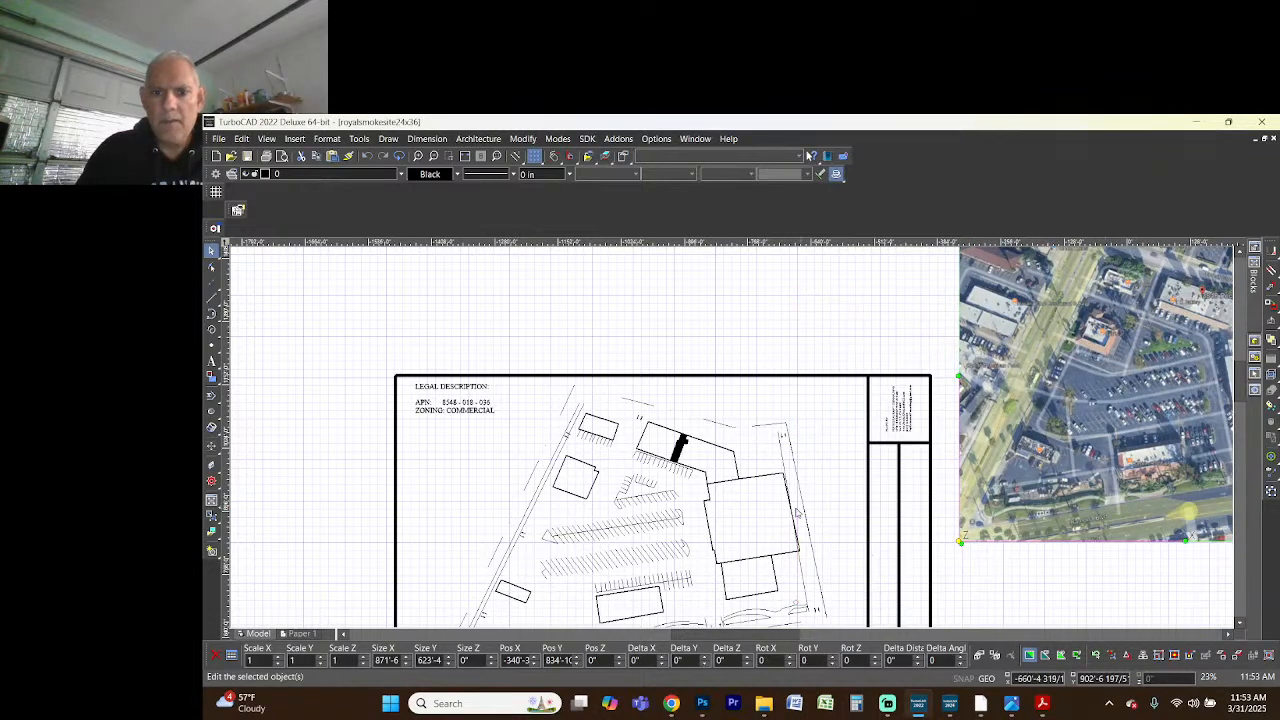
pyautogui.scroll(-2, 733, 442)
pyautogui.scroll(2, 733, 442)
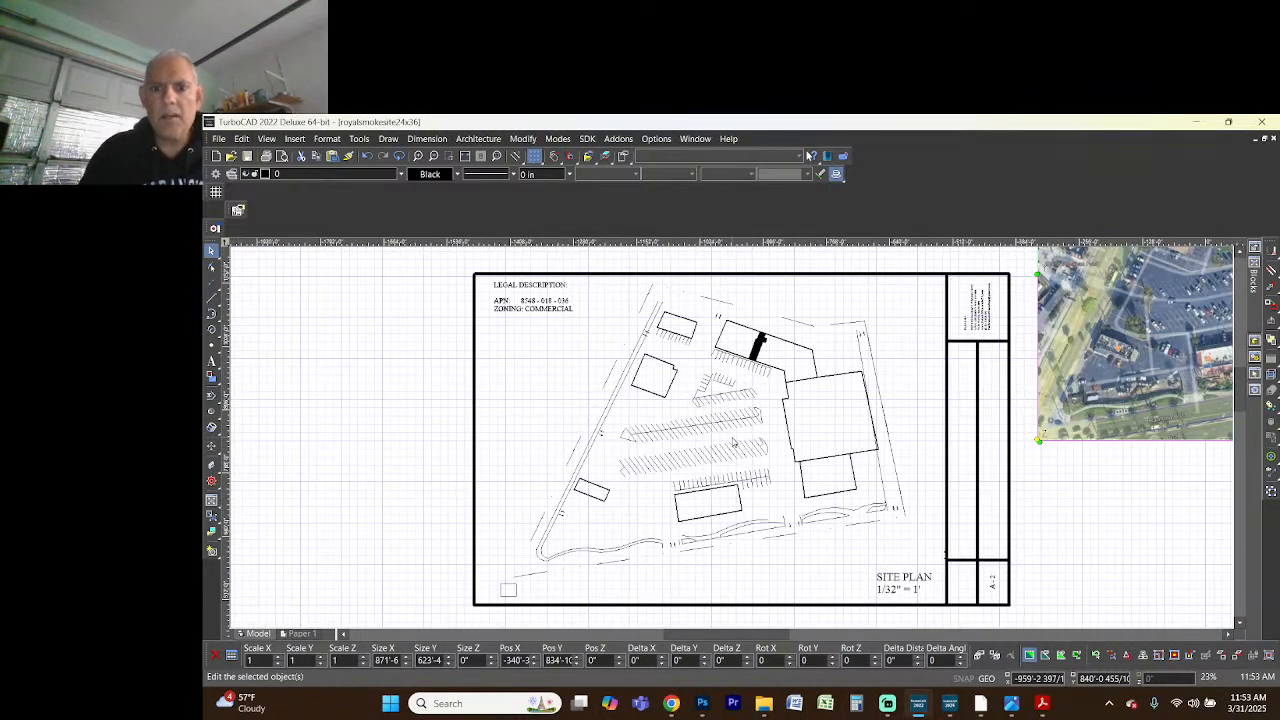
# - Insert the PL property line symbol block at the site boundary's northeast, southeast and southwest corners
pyautogui.moveTo(1257, 278)
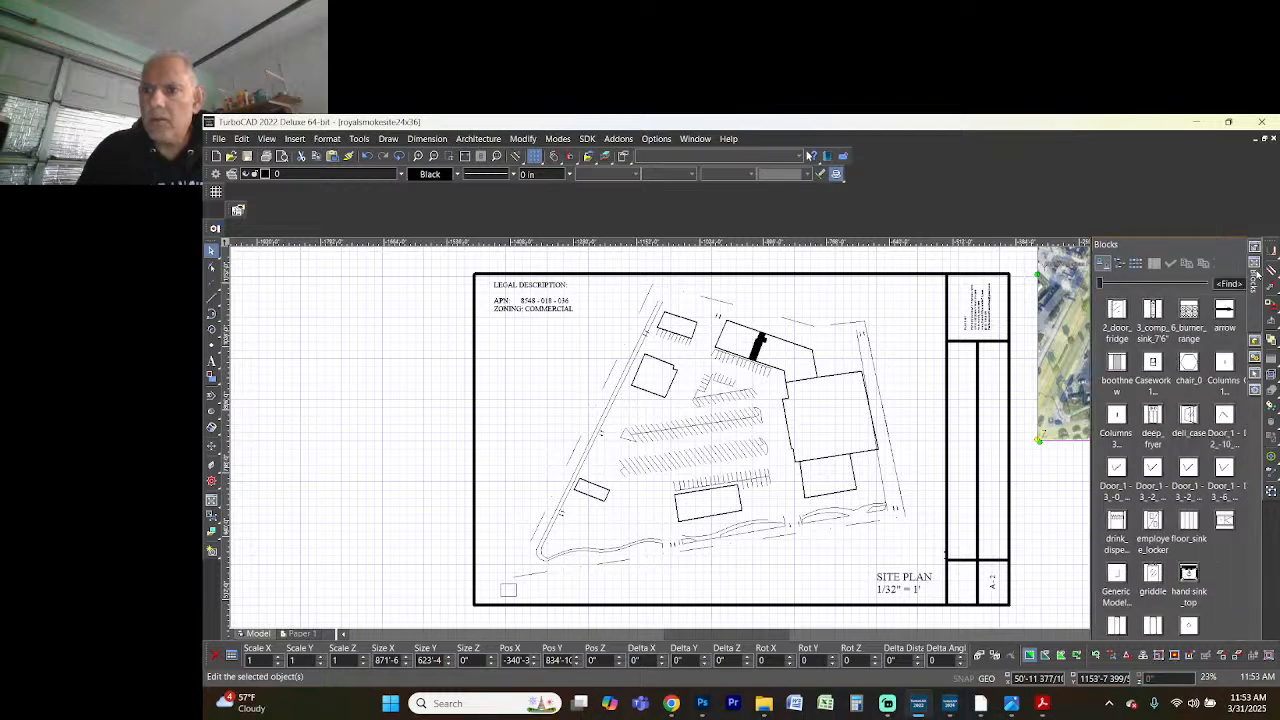
pyautogui.click(1173, 371)
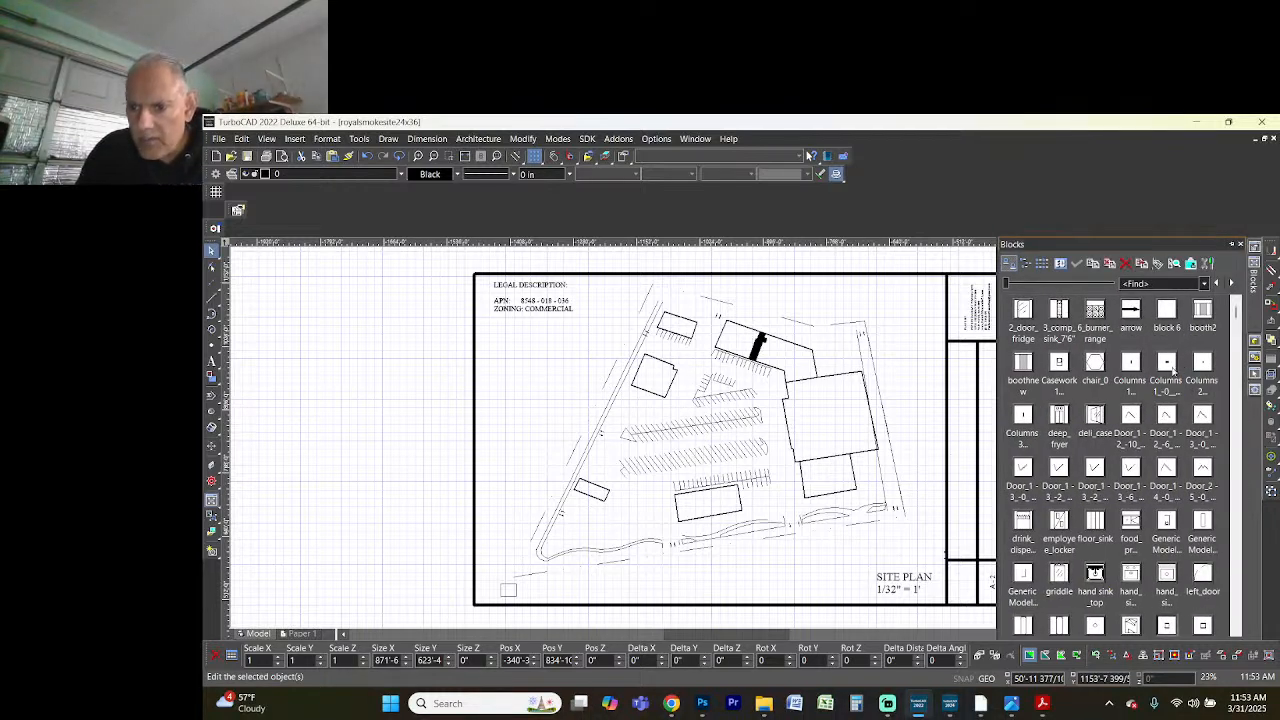
pyautogui.click(1237, 556)
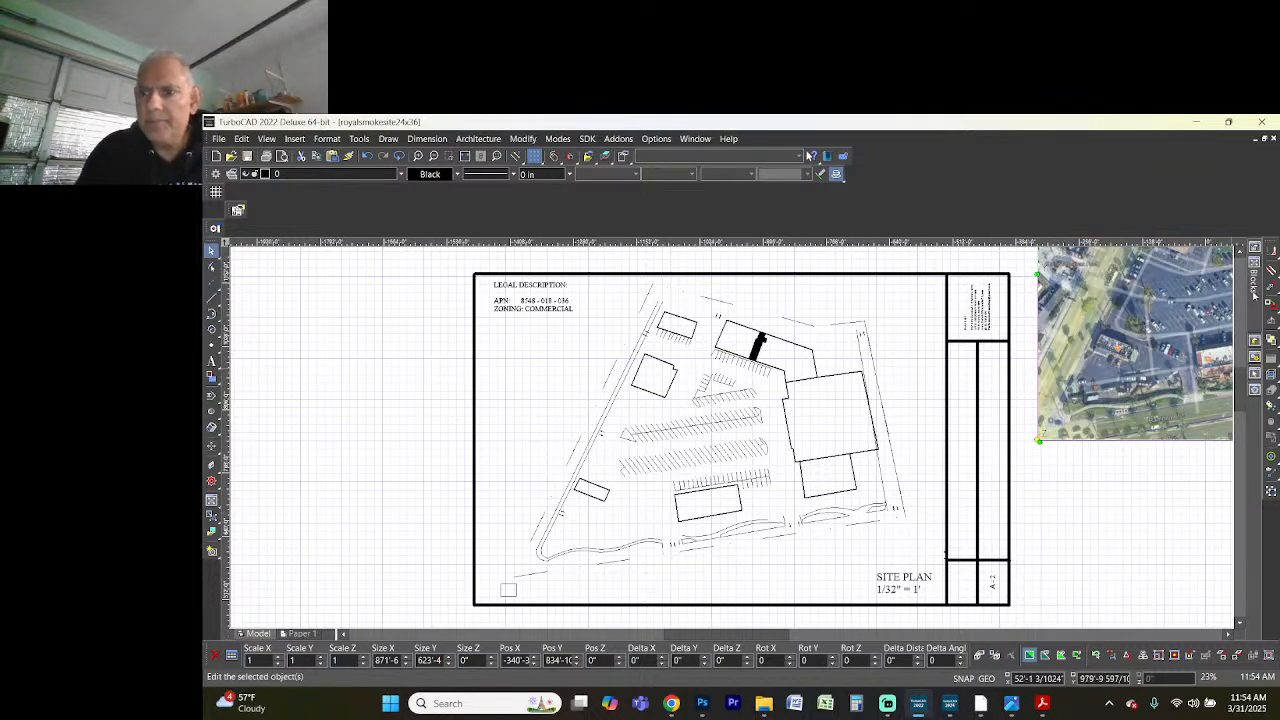
pyautogui.moveTo(1255, 293)
pyautogui.moveTo(1204, 362); pyautogui.dragTo(864, 320)
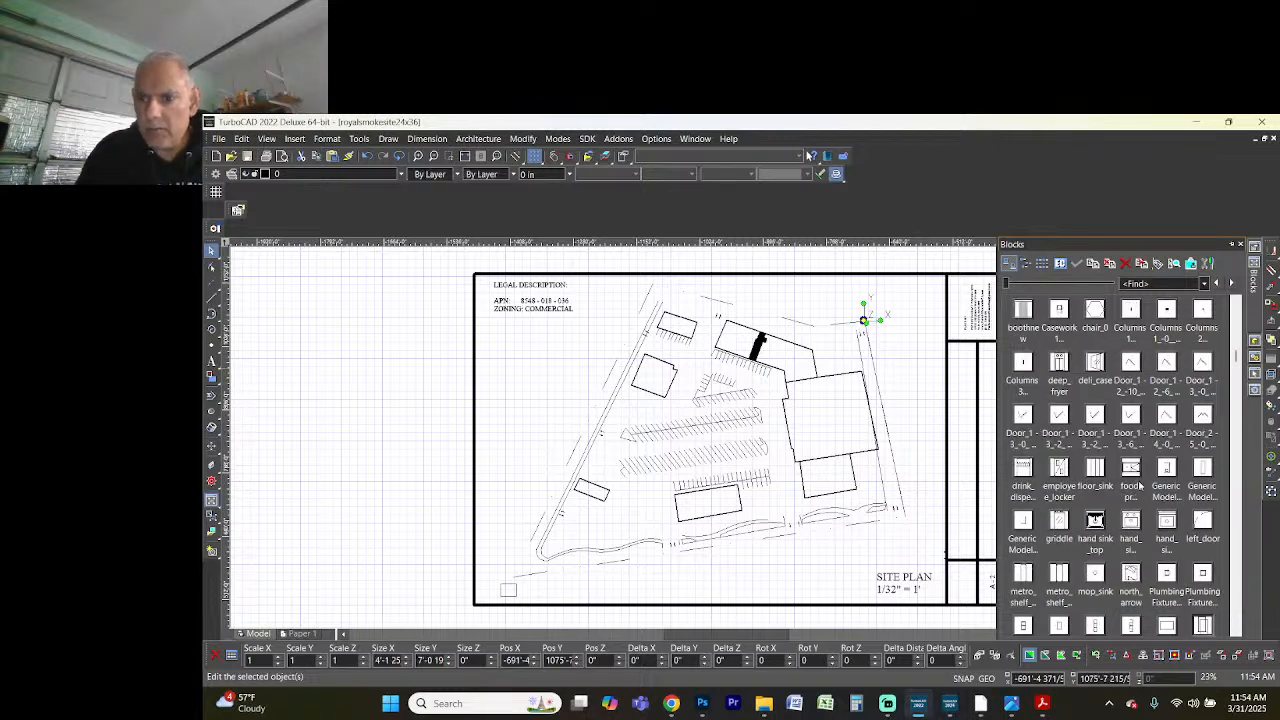
pyautogui.moveTo(1202, 625); pyautogui.dragTo(906, 515)
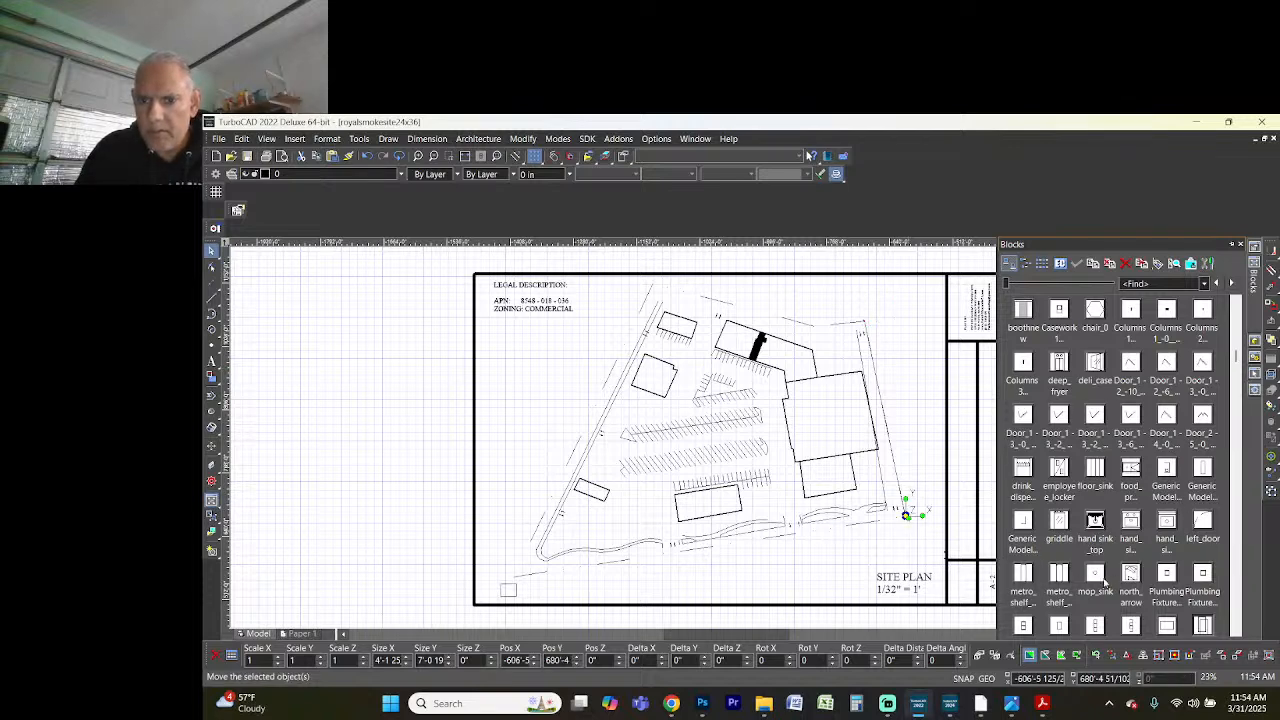
pyautogui.moveTo(1207, 626); pyautogui.dragTo(508, 575)
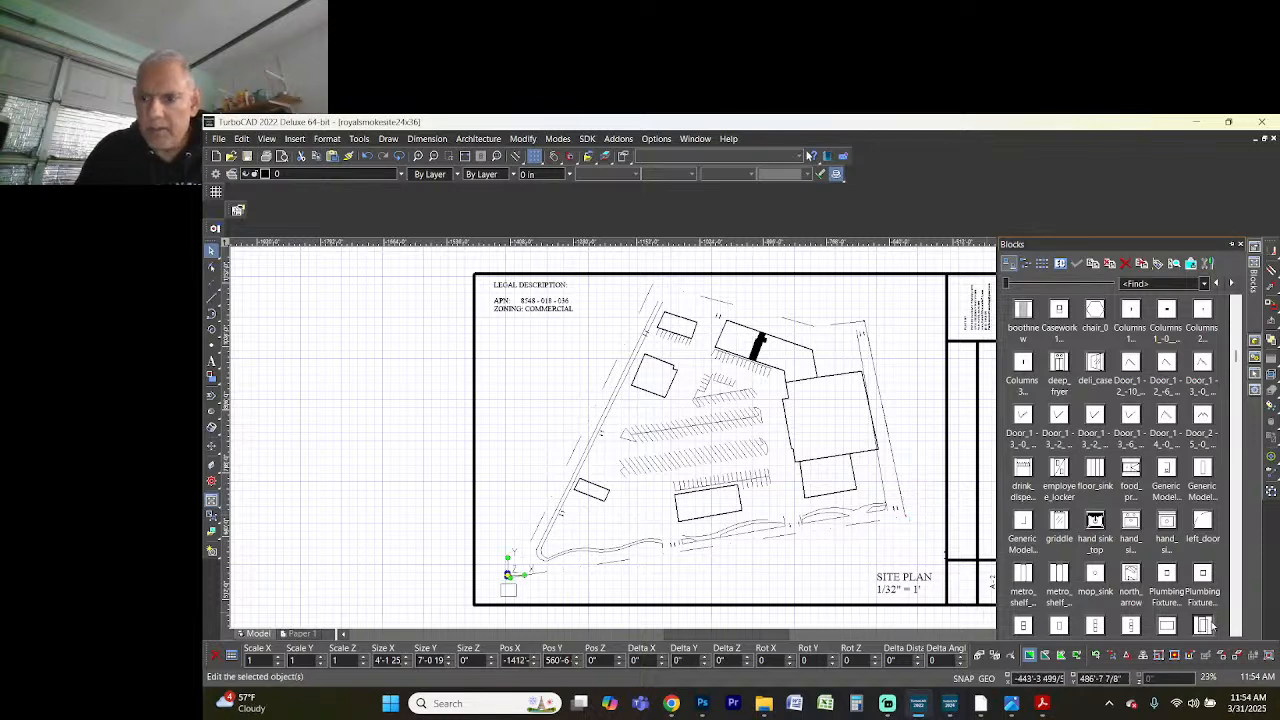
# - Insert the PL symbol block at the site boundary's northwest corner and at the bend in the north property line
pyautogui.moveTo(1207, 626); pyautogui.dragTo(655, 283)
pyautogui.moveTo(1030, 490); pyautogui.dragTo(815, 326)
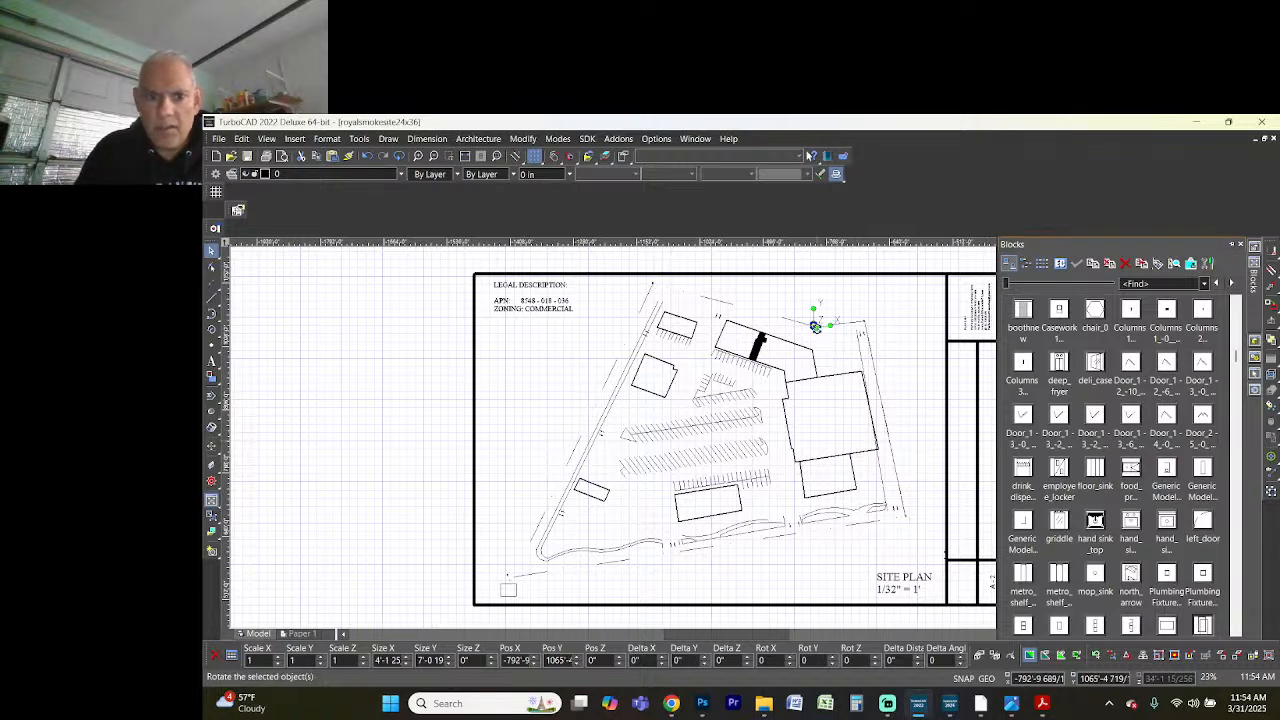
pyautogui.scroll(15, 730, 438)
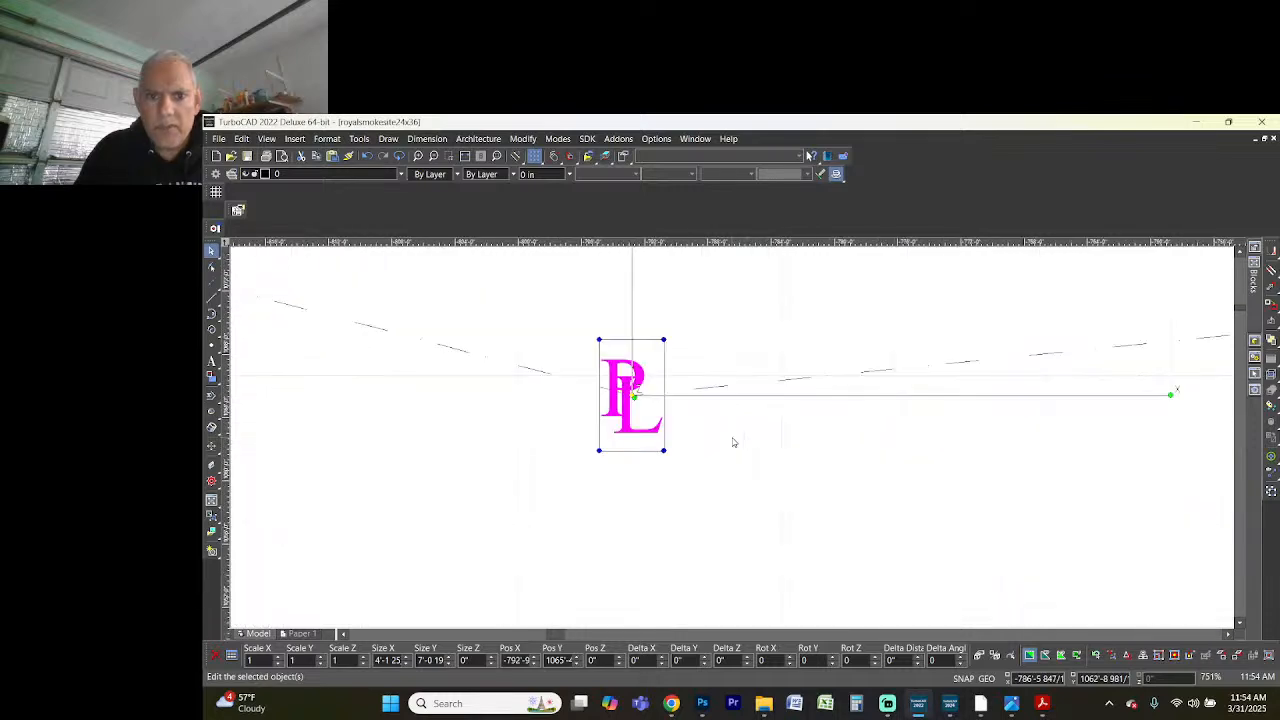
pyautogui.click(732, 447)
pyautogui.scroll(-5, 731, 437)
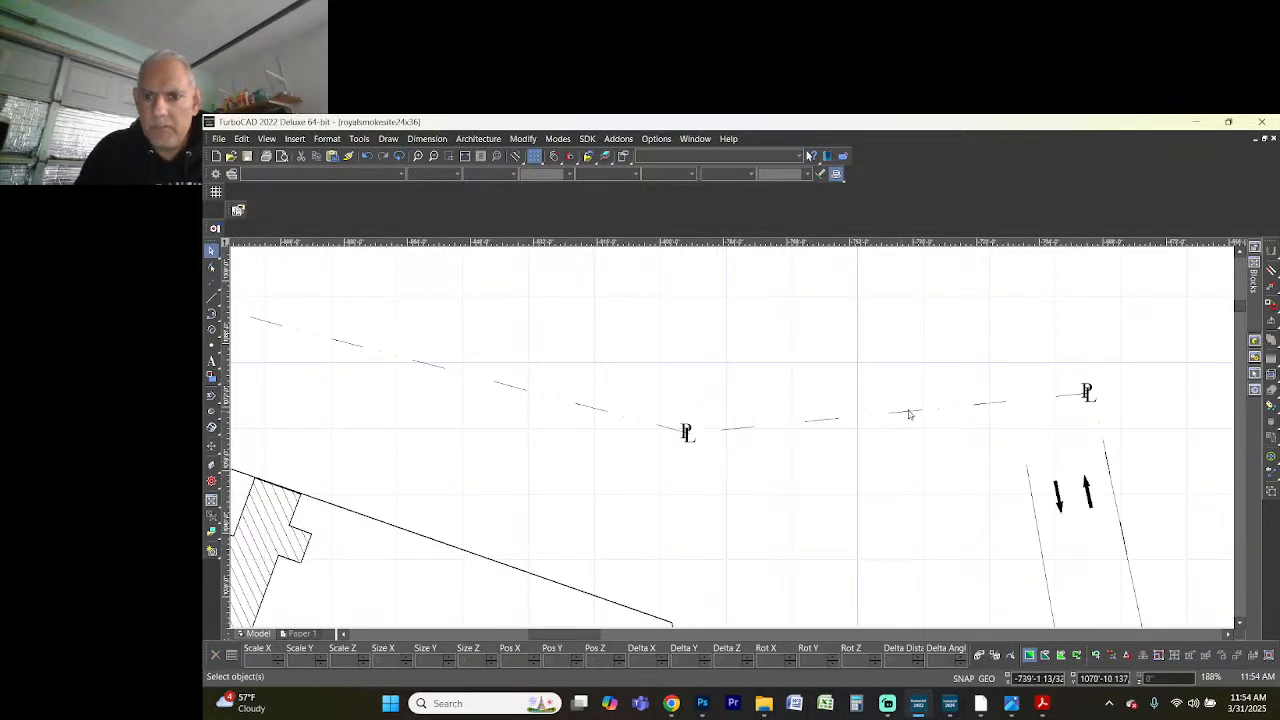
# - Scale the property-line symbol at the site's northwest corner by 2 in X and Y
pyautogui.scroll(-5, 596, 410)
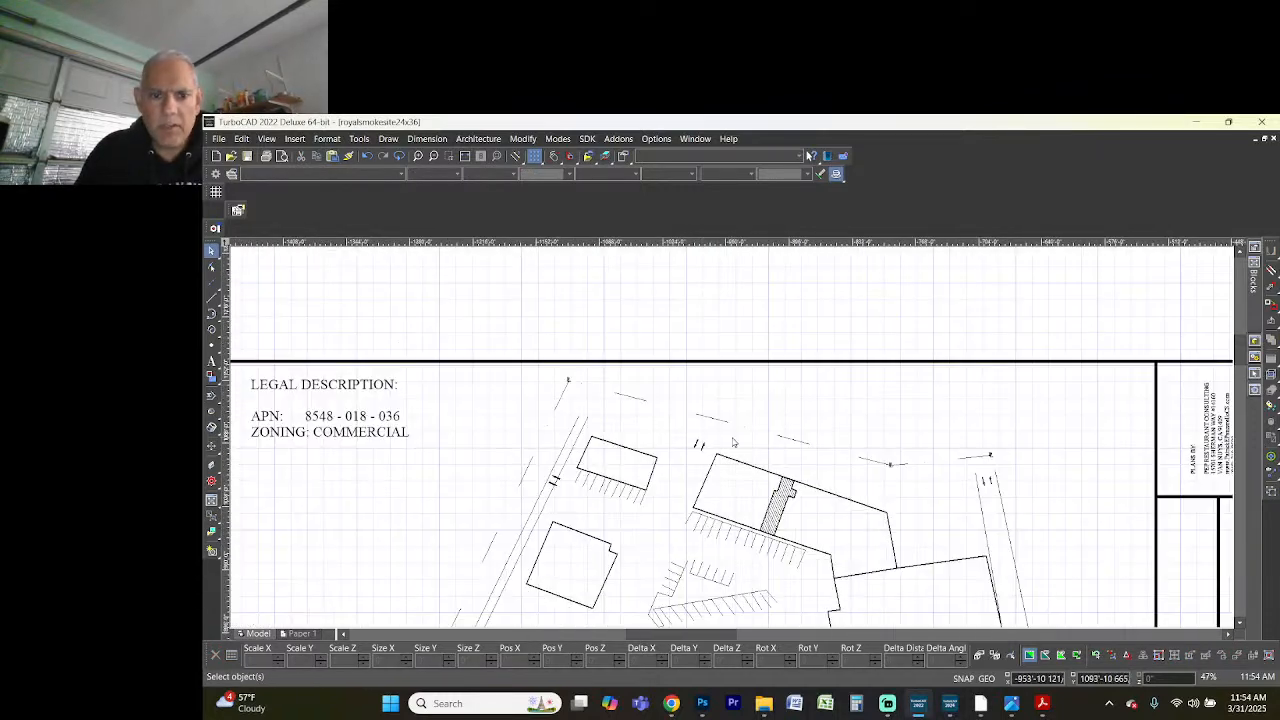
pyautogui.scroll(3, 591, 404)
pyautogui.moveTo(661, 378); pyautogui.dragTo(694, 443)
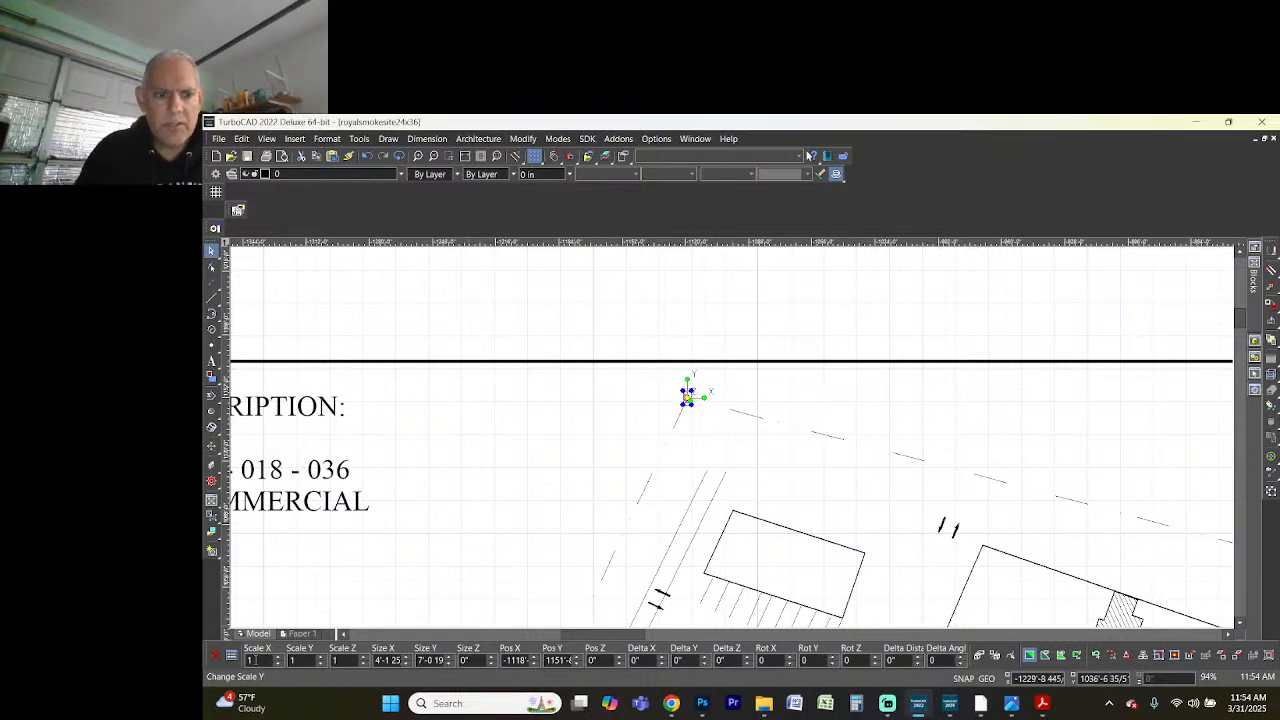
pyautogui.write('2')
pyautogui.press('Tab')
pyautogui.write('2')
pyautogui.press('Return')
# - Scale the other two property-line symbols along the site's northern boundary by 2 in X and Y
pyautogui.scroll(-3, 511, 297)
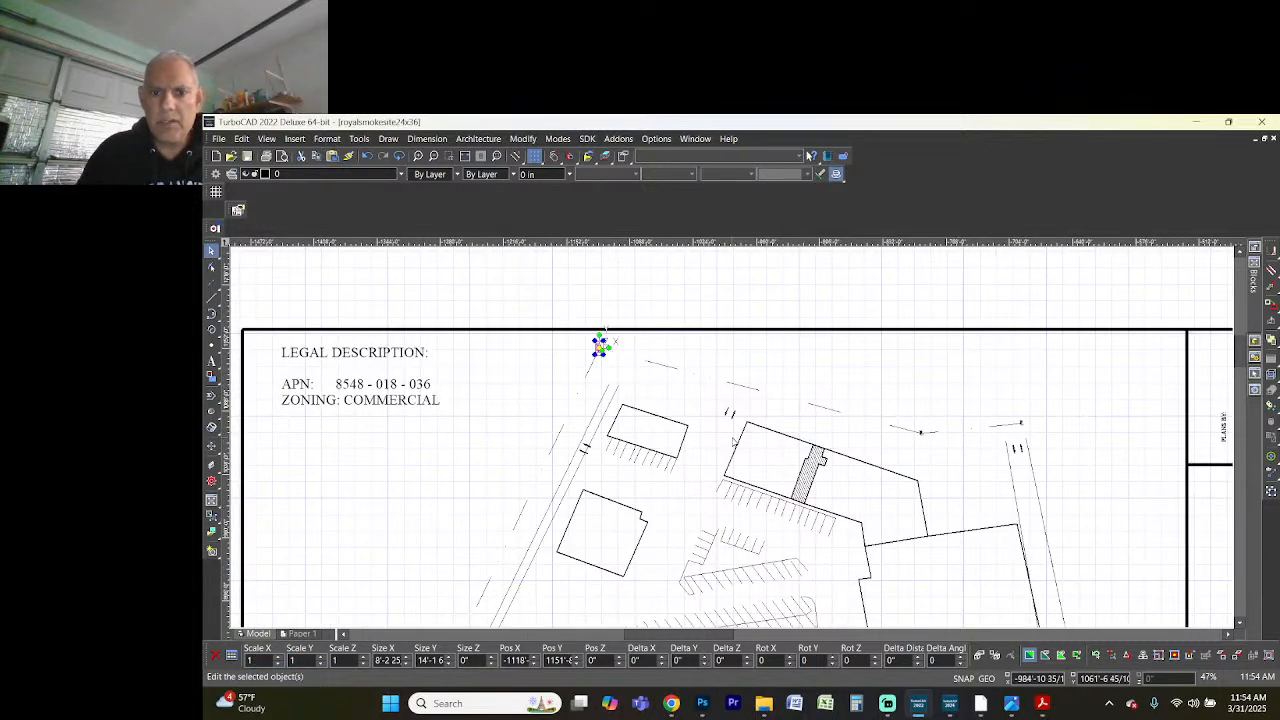
pyautogui.moveTo(888, 406); pyautogui.dragTo(931, 454)
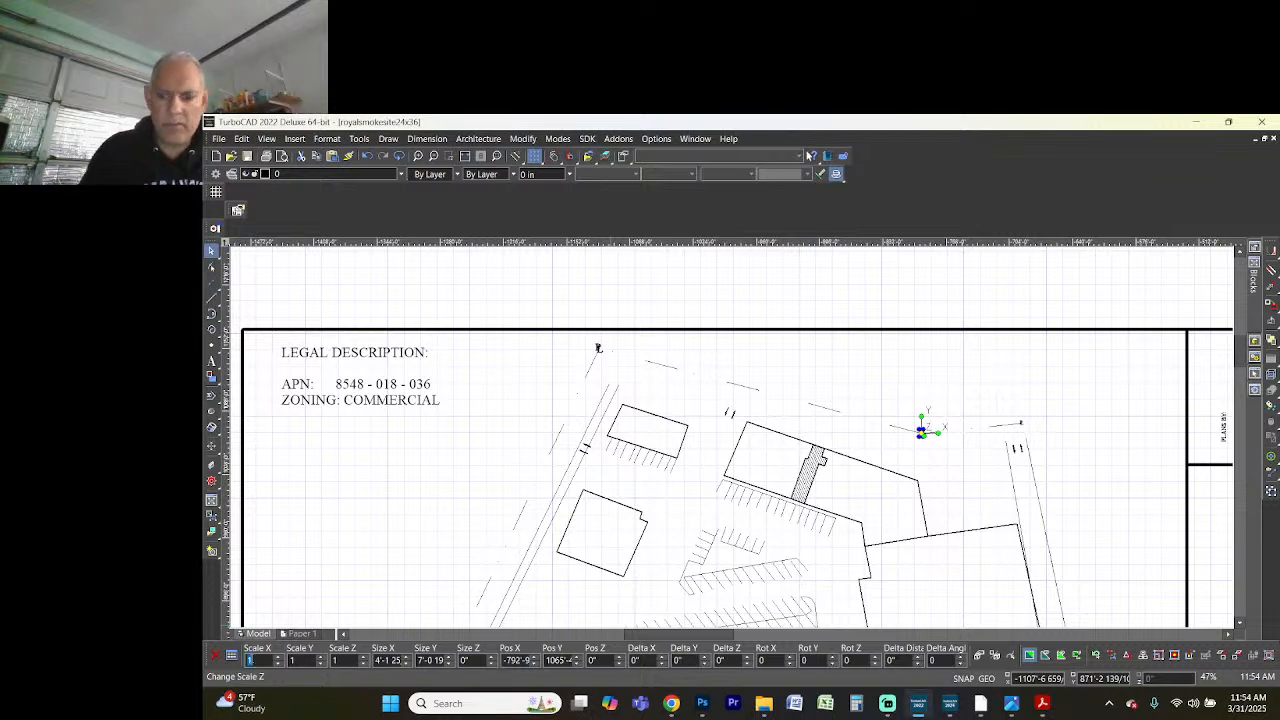
pyautogui.write('2')
pyautogui.press('Return')
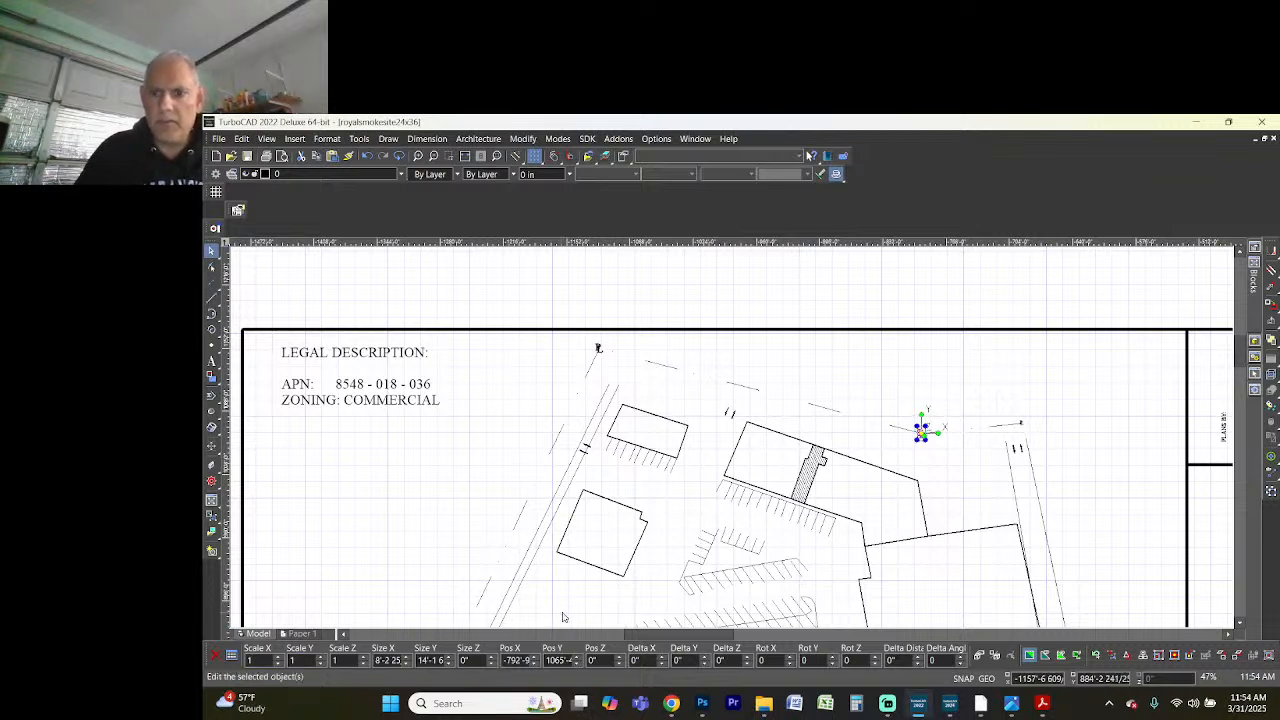
pyautogui.moveTo(1006, 410); pyautogui.dragTo(1030, 434)
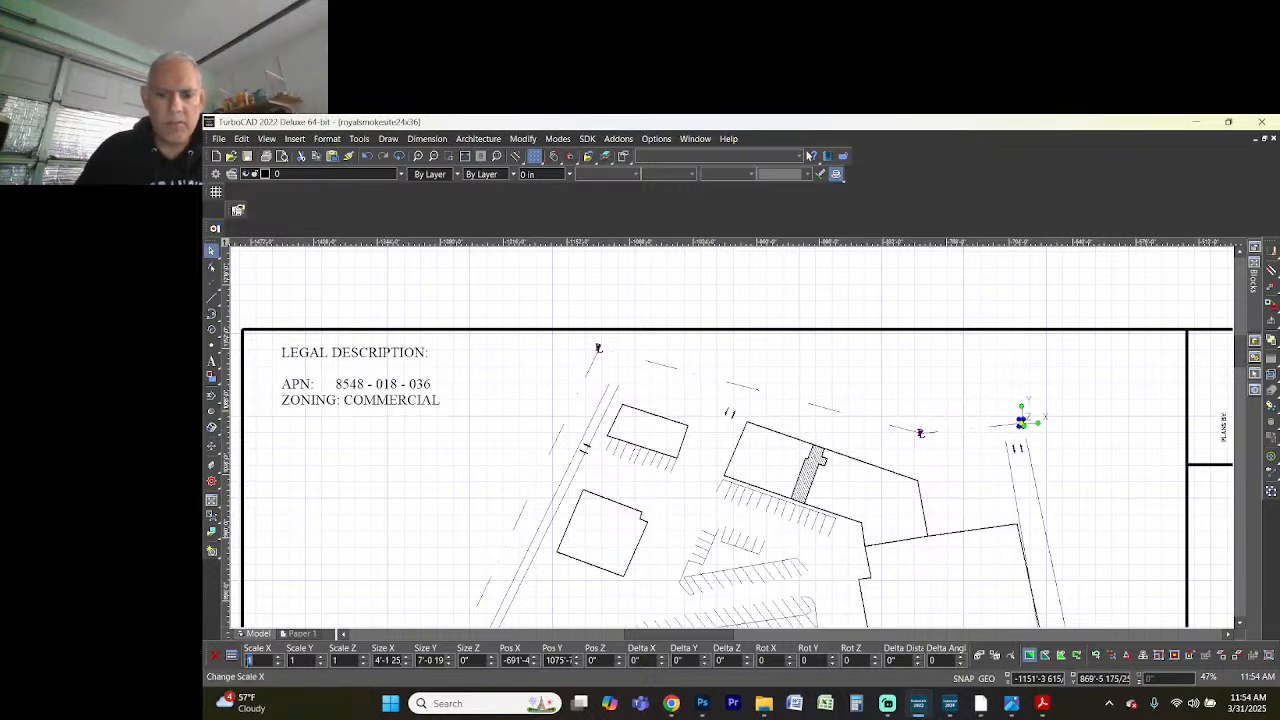
pyautogui.write('2')
pyautogui.press('Return')
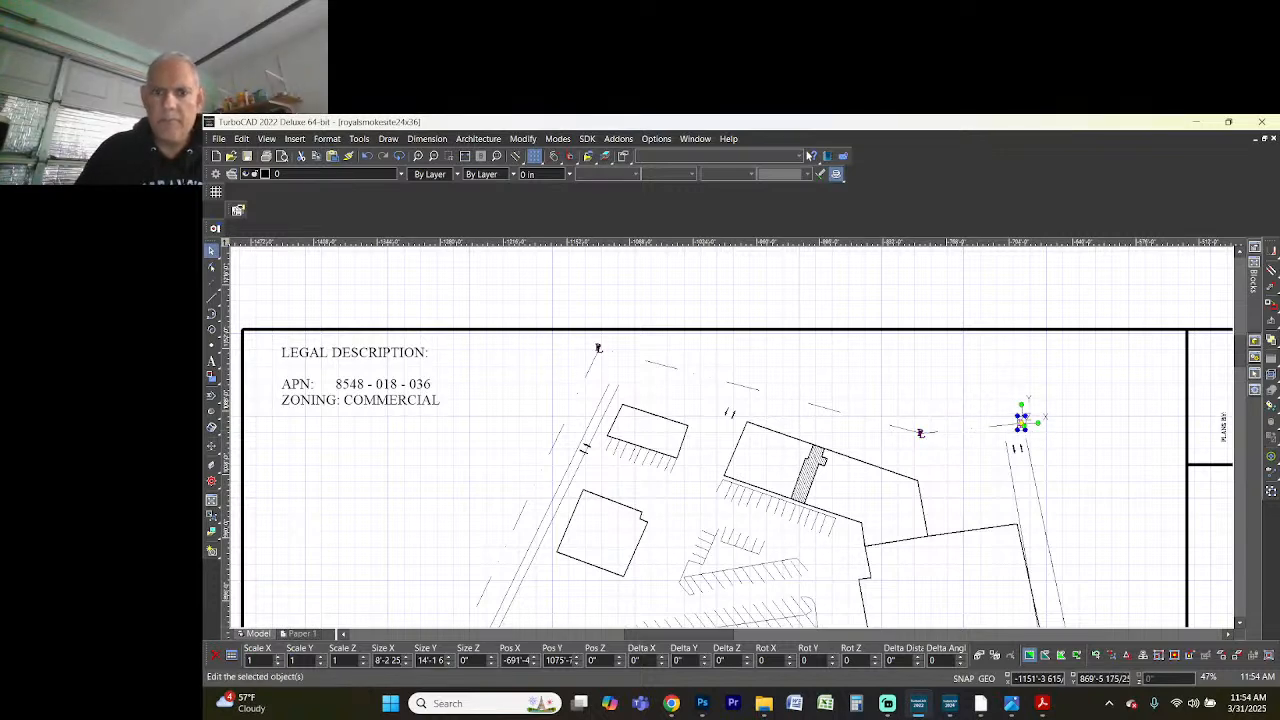
# - Scale the property-line symbol at the southwest corner by 2 in X and Y and move it onto the end of the dashed boundary line
pyautogui.scroll(-1, 504, 575)
pyautogui.scroll(1, 667, 596)
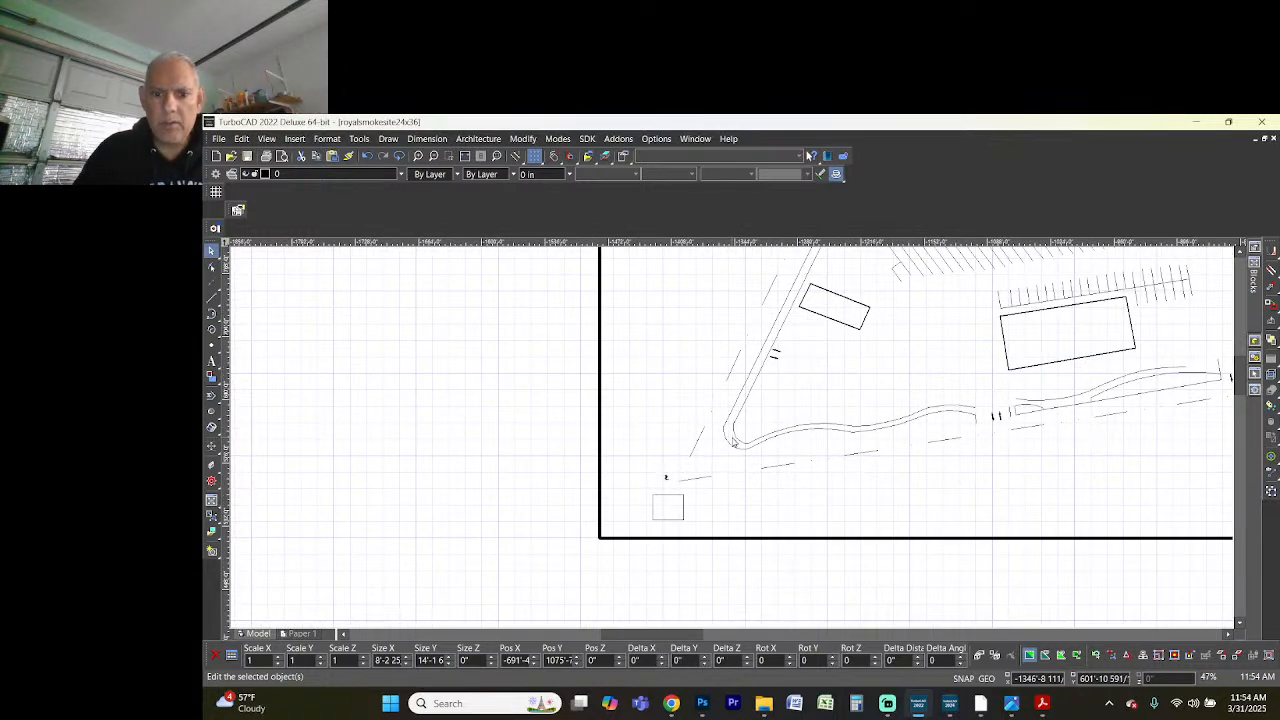
pyautogui.click(664, 479)
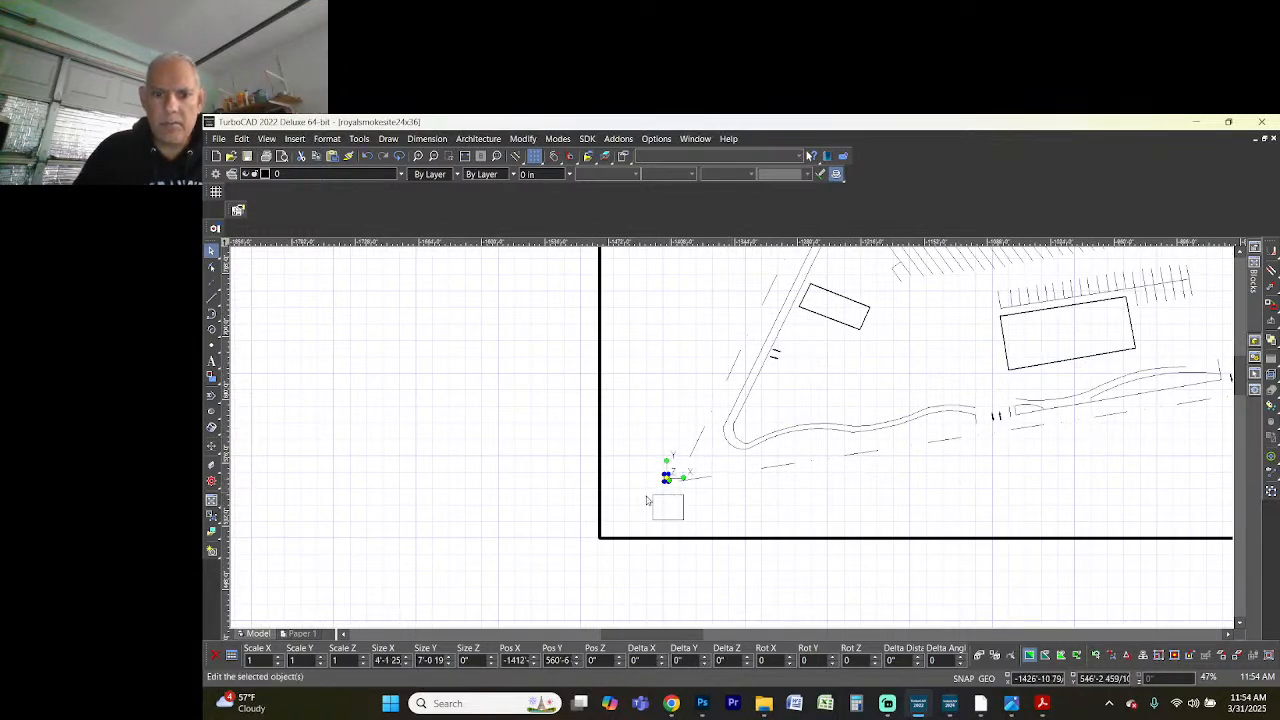
pyautogui.write('2')
pyautogui.press('Return')
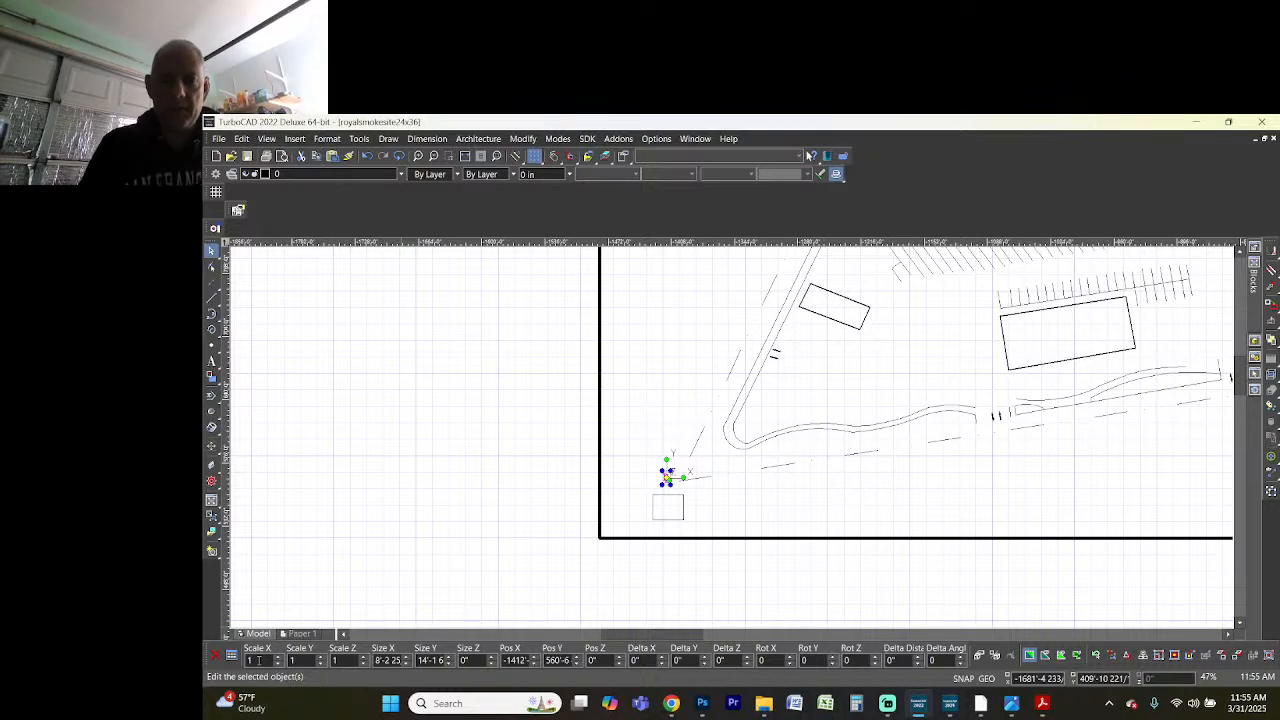
pyautogui.scroll(5, 620, 530)
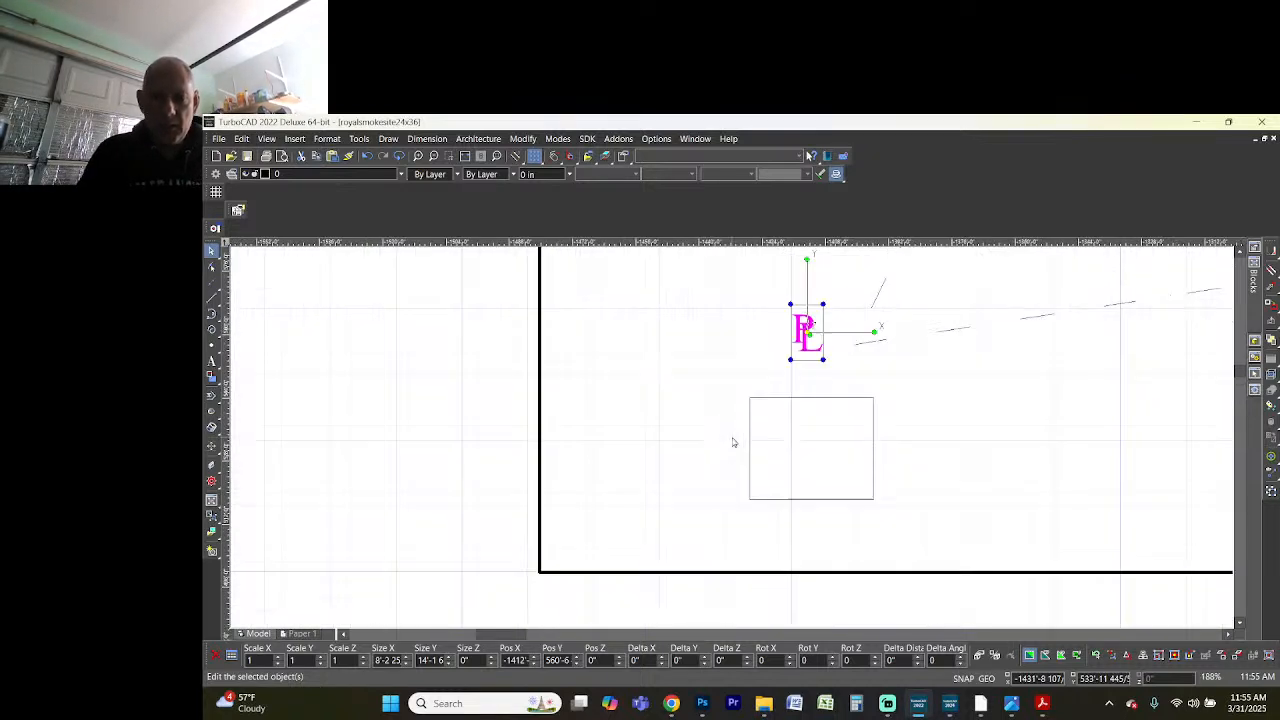
pyautogui.moveTo(807, 332); pyautogui.dragTo(853, 345)
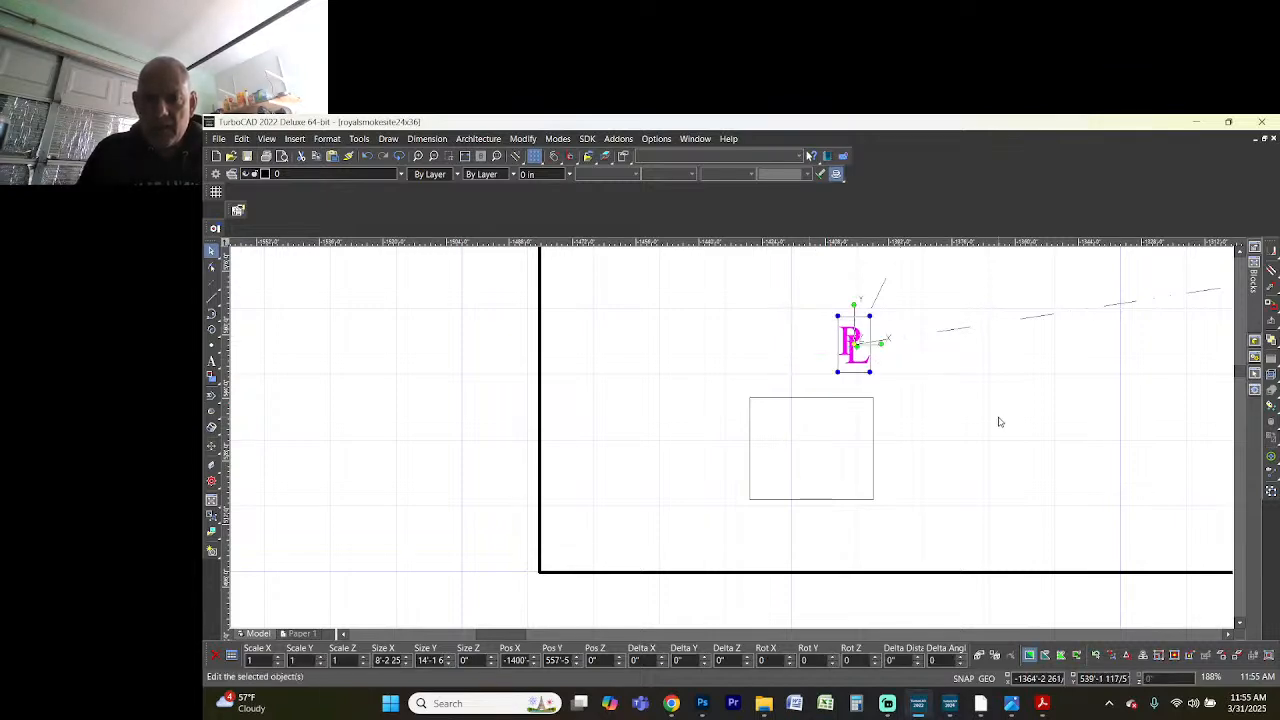
# - Scale the property-line symbol at the site's southeast corner by 2 in X and Y and deselect it
pyautogui.scroll(-7, 725, 437)
pyautogui.scroll(5, 732, 428)
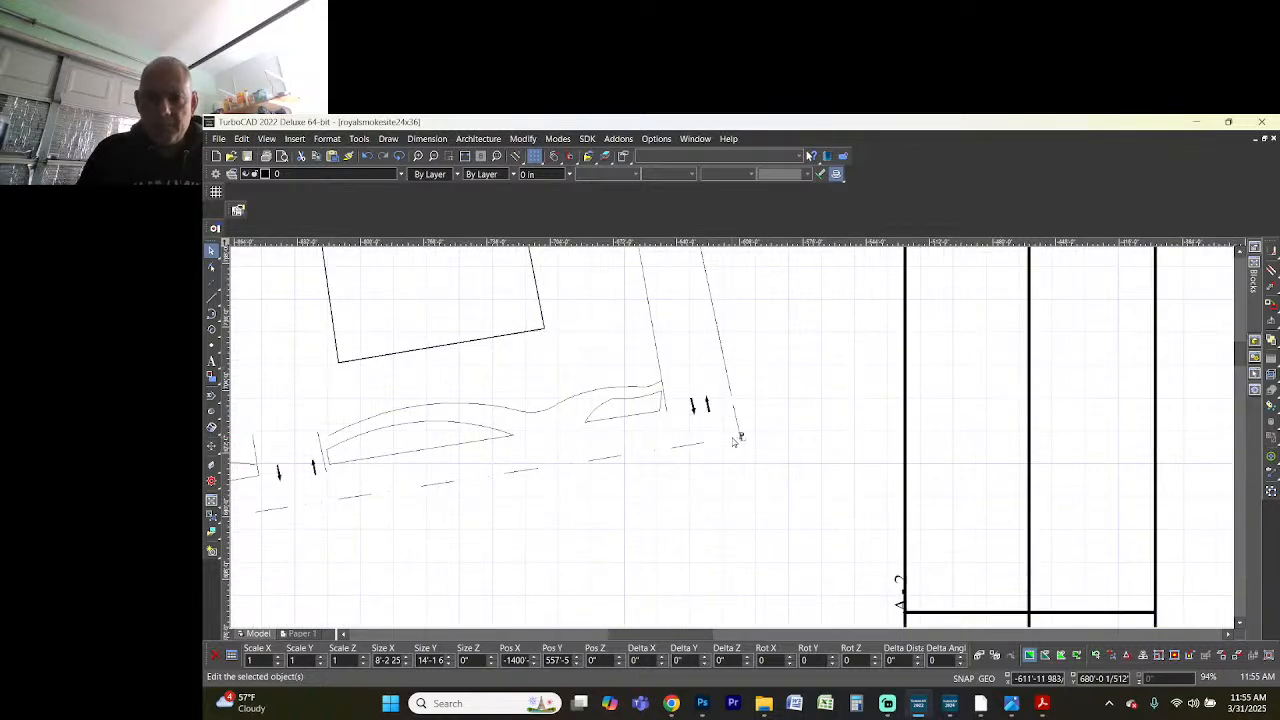
pyautogui.moveTo(728, 421); pyautogui.dragTo(781, 483)
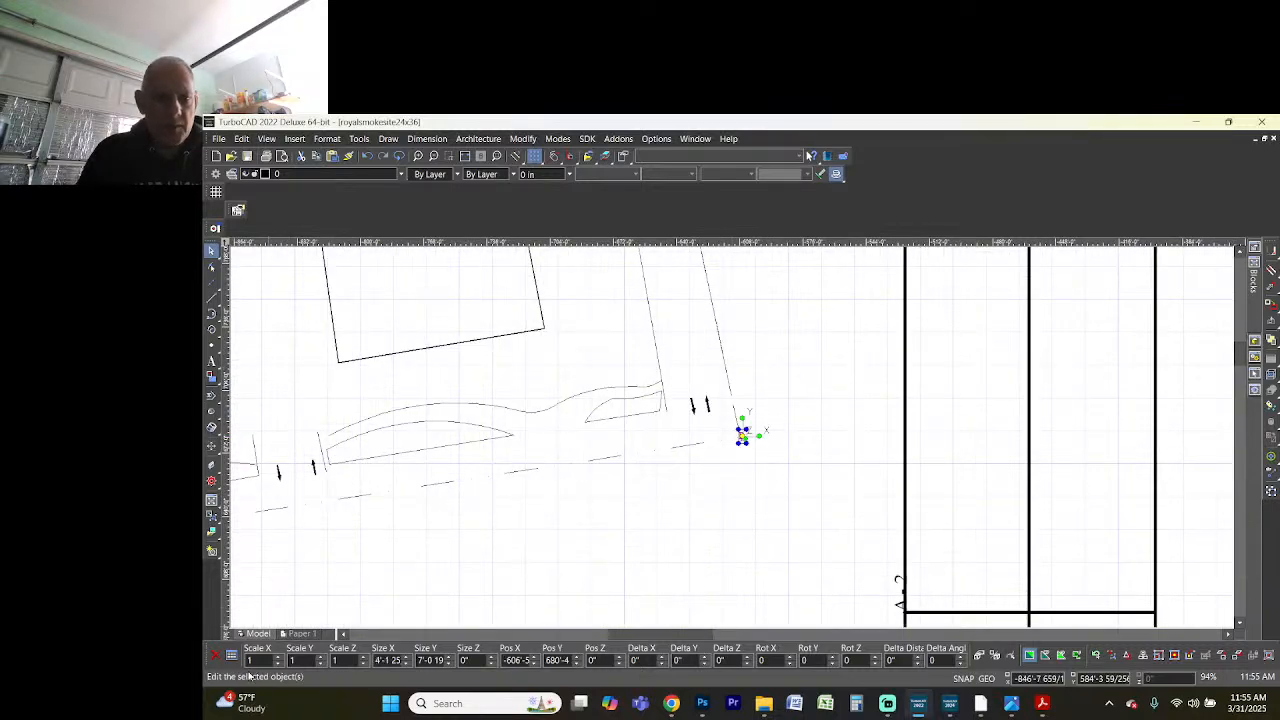
pyautogui.write('2')
pyautogui.press('Return')
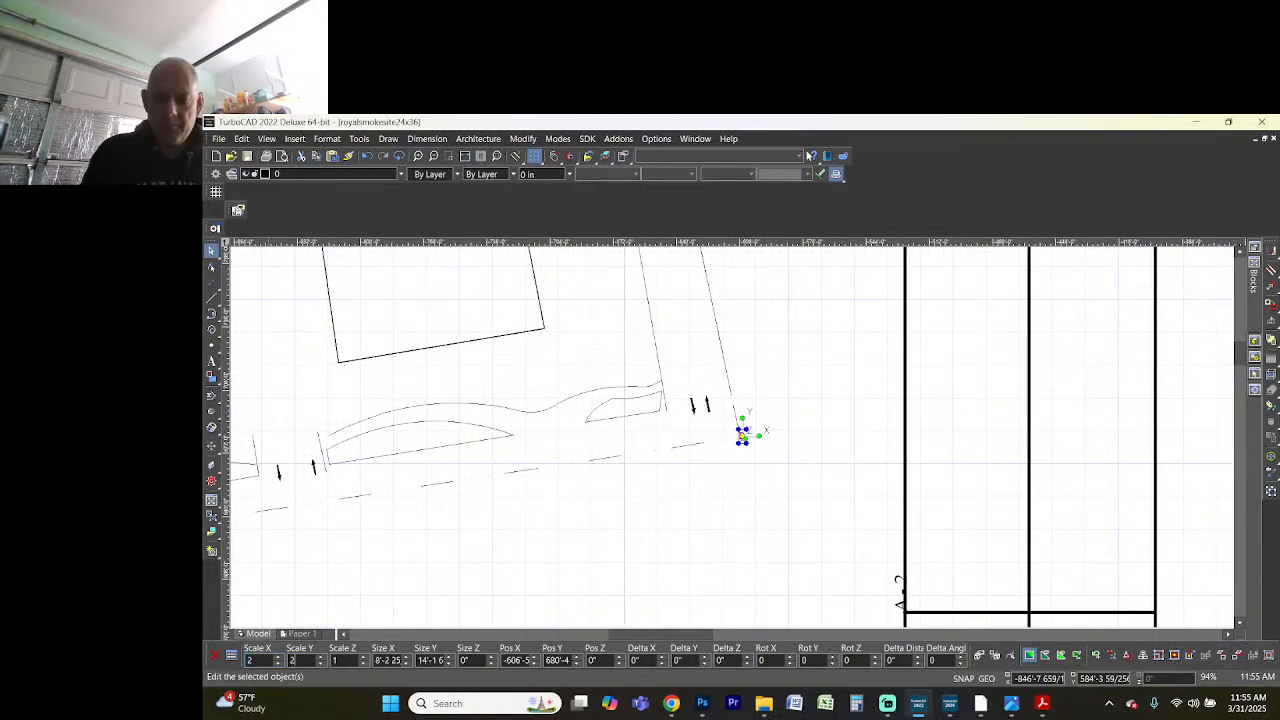
pyautogui.click(604, 579)
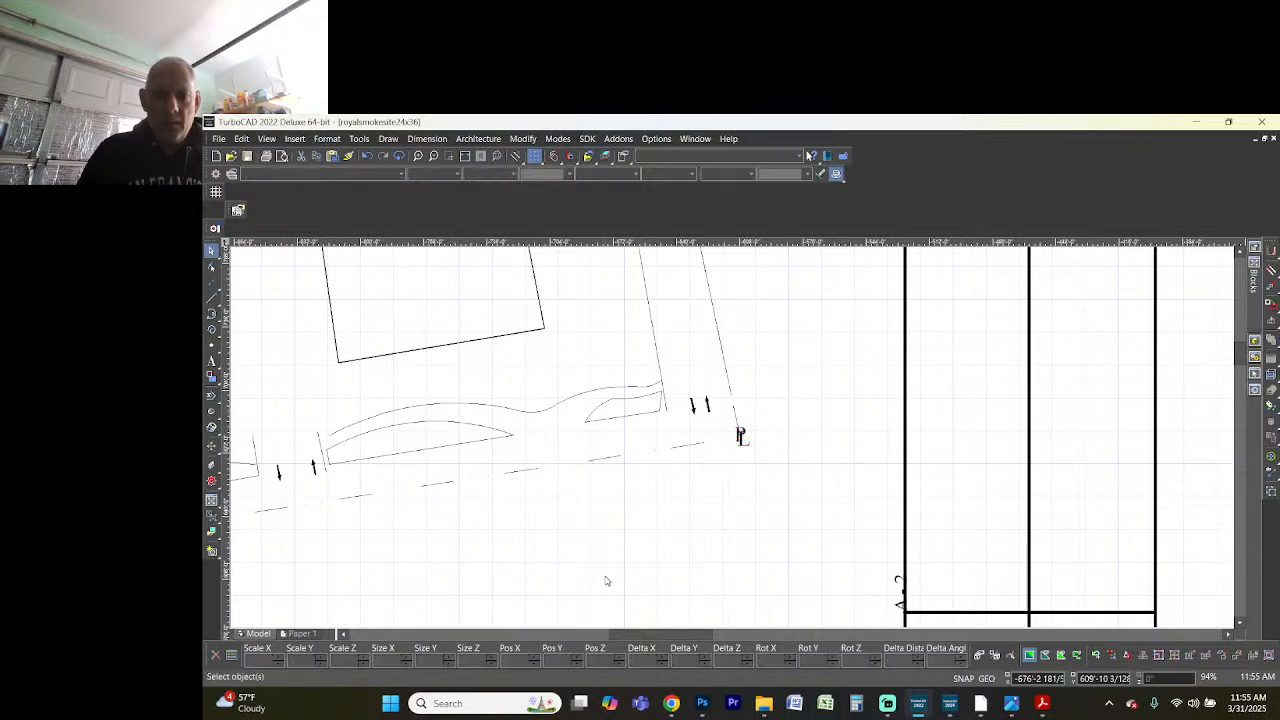
# - Delete the small rectangle below the southwest property-line symbol and the aerial photo beside the sheet
pyautogui.scroll(-4, 738, 430)
pyautogui.scroll(2, 733, 440)
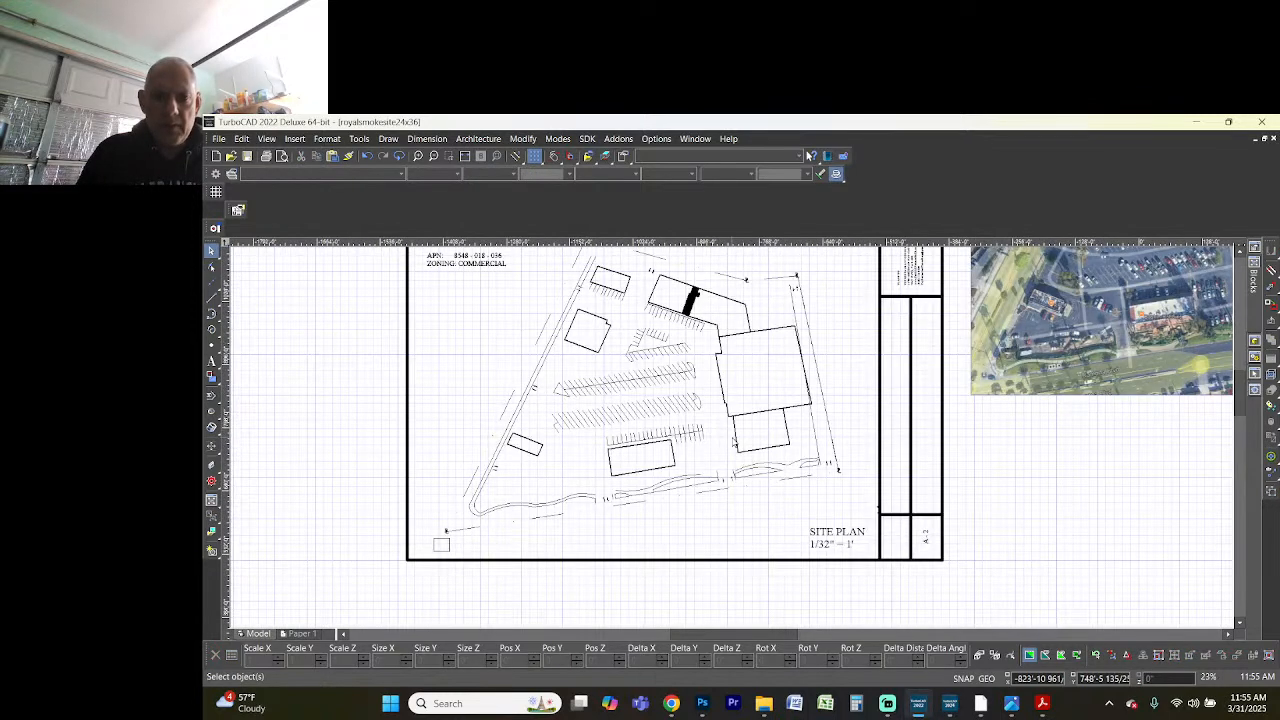
pyautogui.scroll(1, 733, 440)
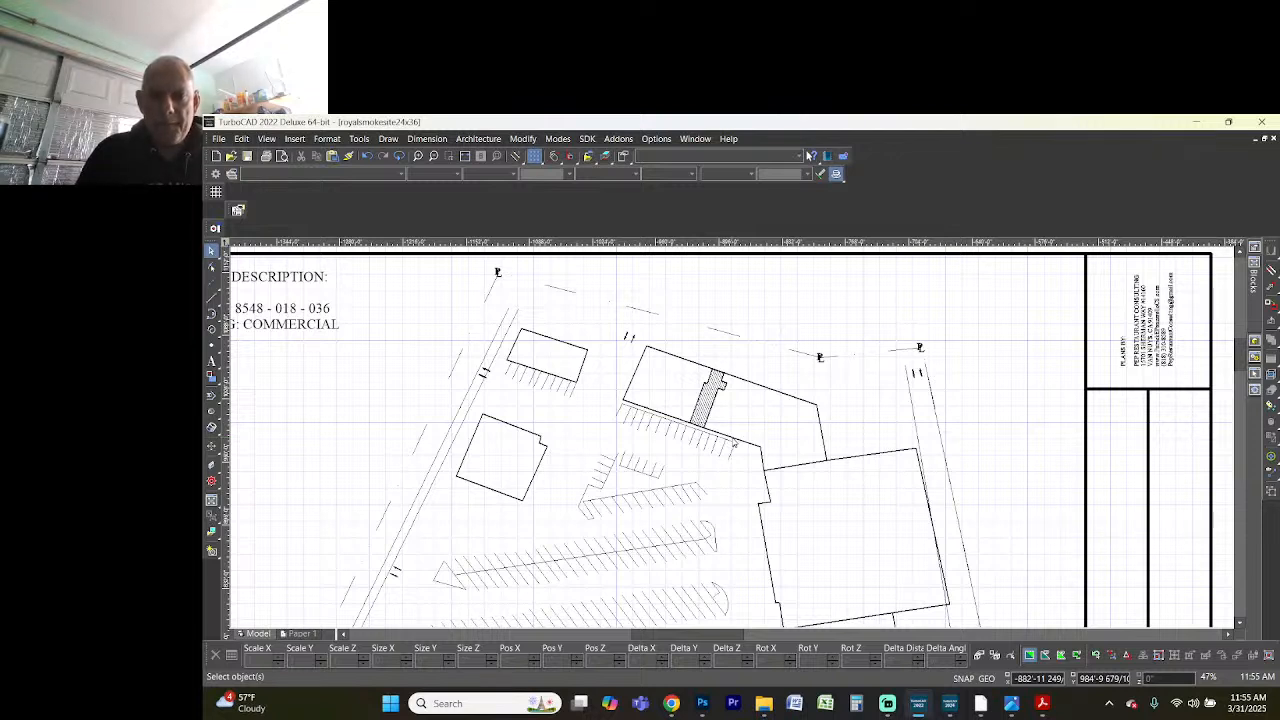
pyautogui.scroll(1, 735, 443)
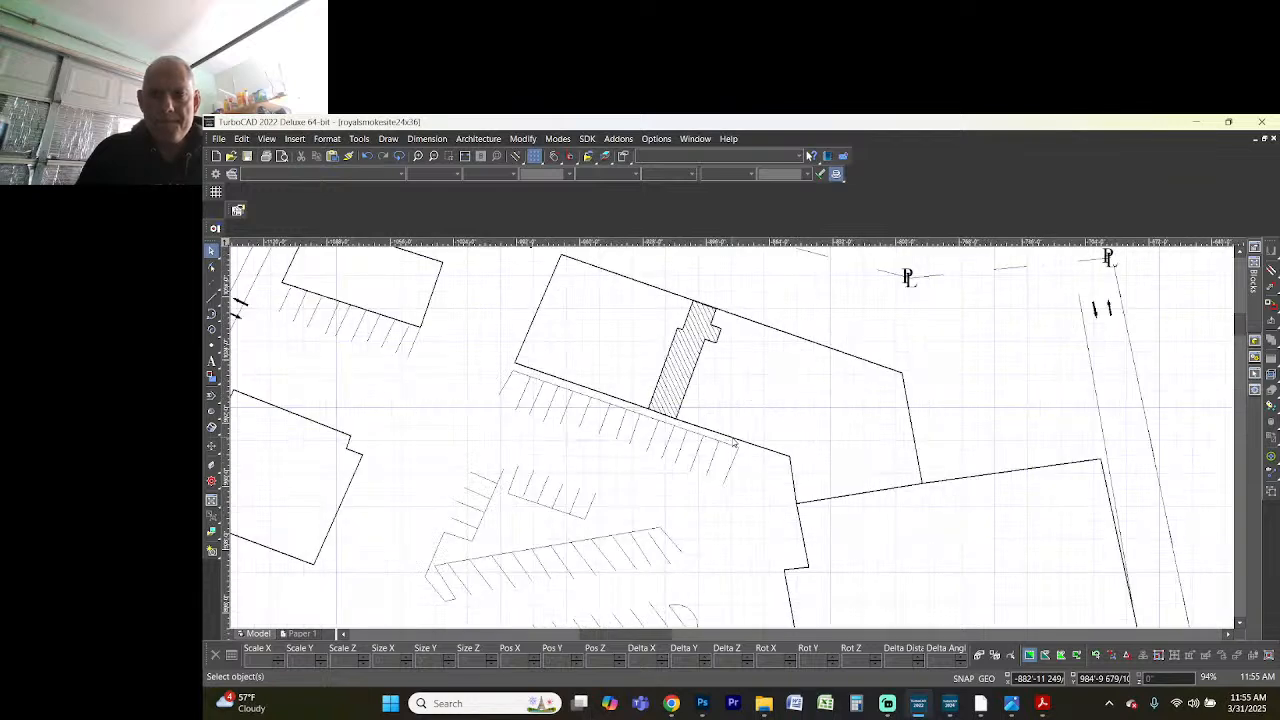
pyautogui.scroll(-3, 735, 443)
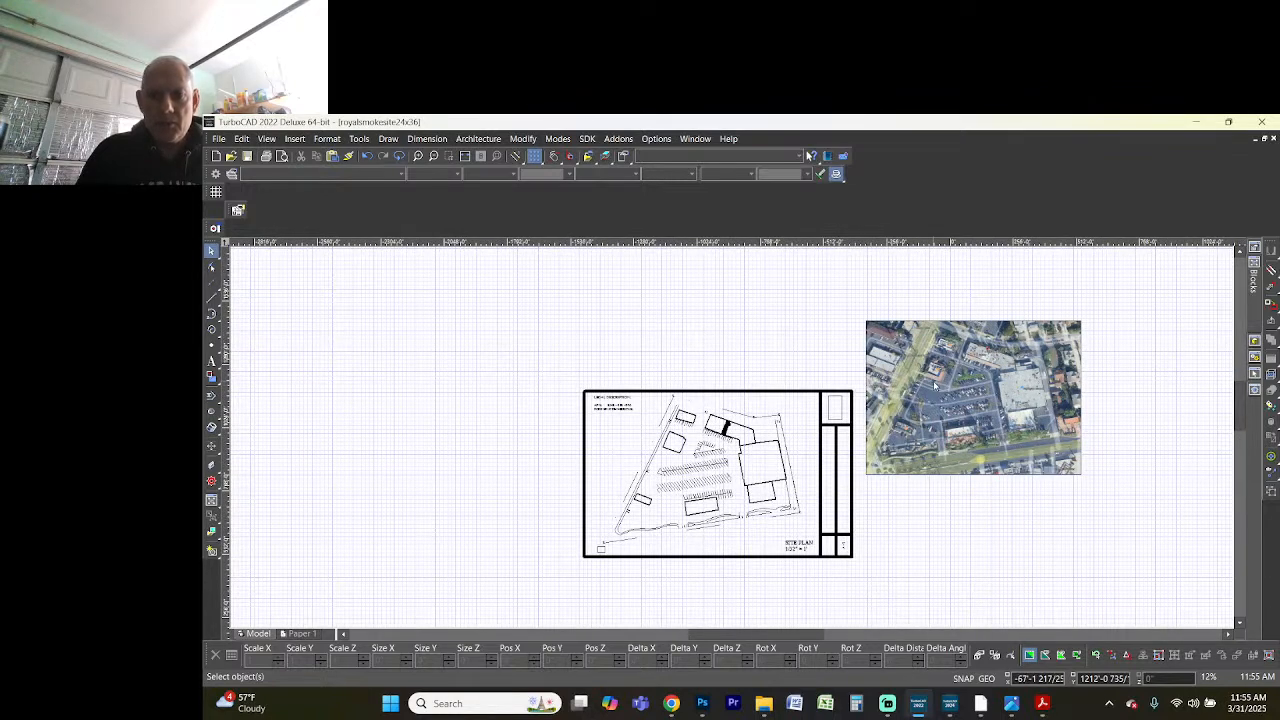
pyautogui.scroll(3, 614, 580)
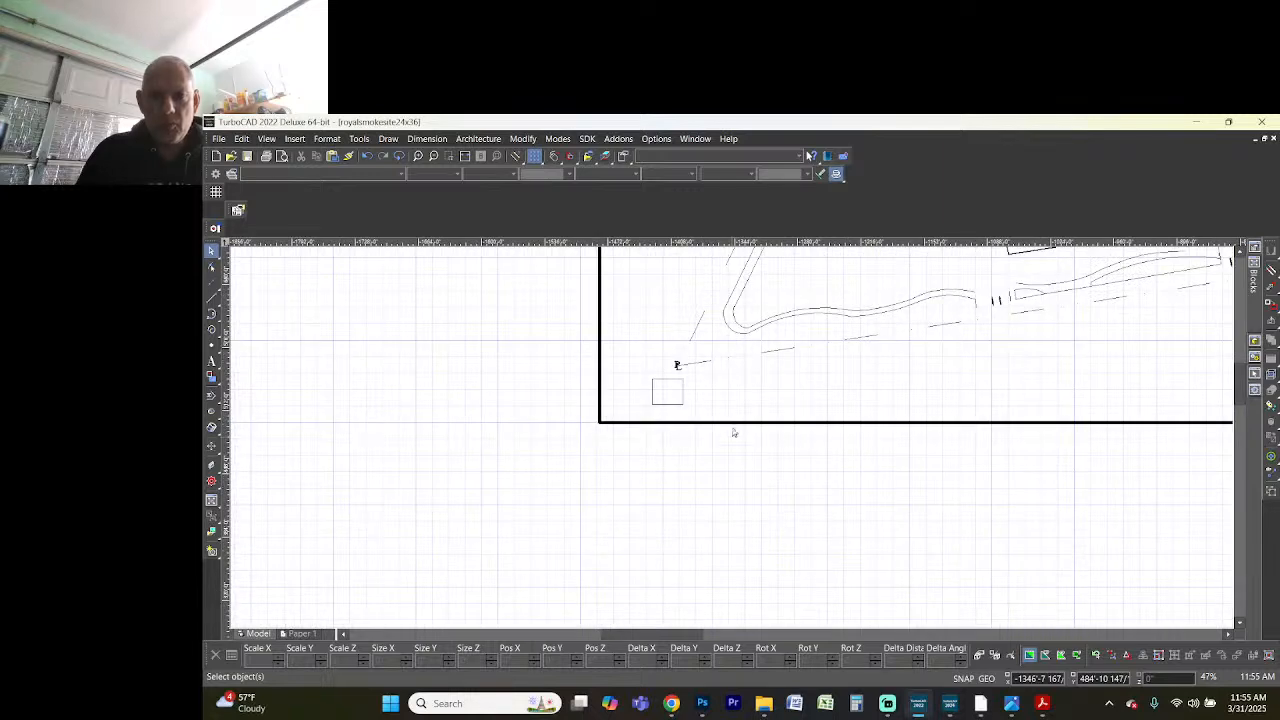
pyautogui.click(684, 401)
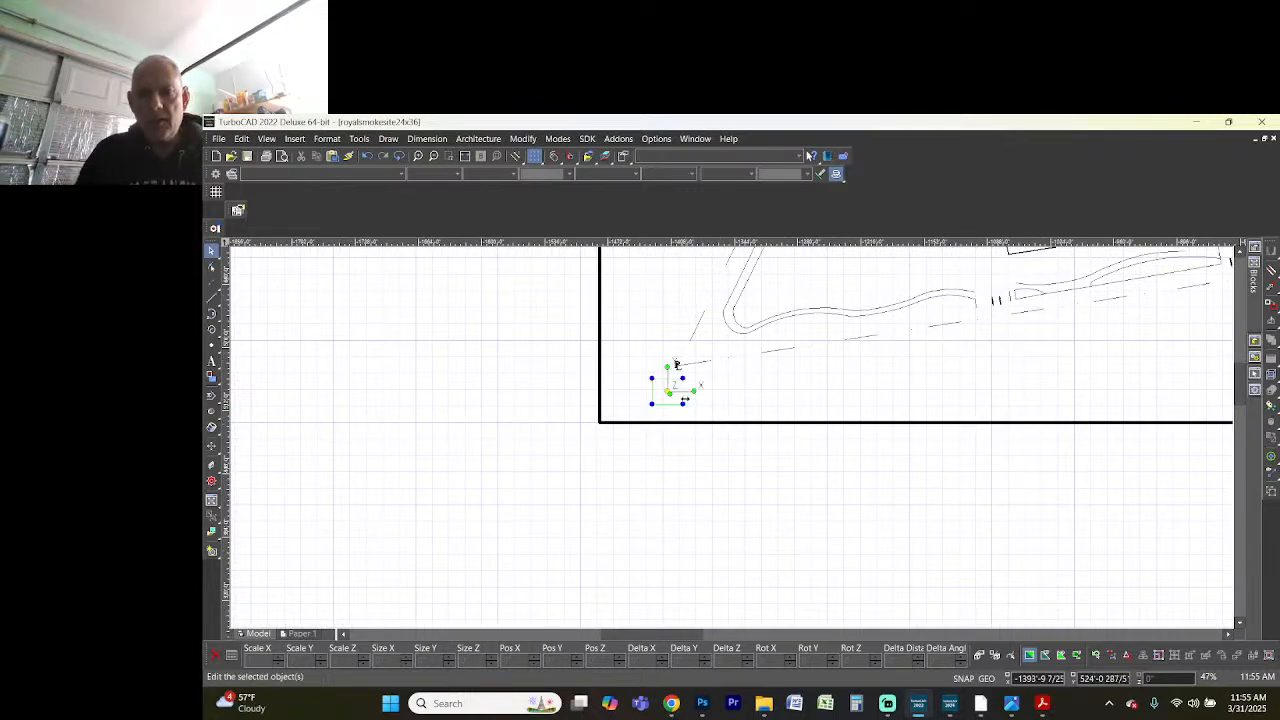
pyautogui.press('Delete')
pyautogui.scroll(-2, 1219, 376)
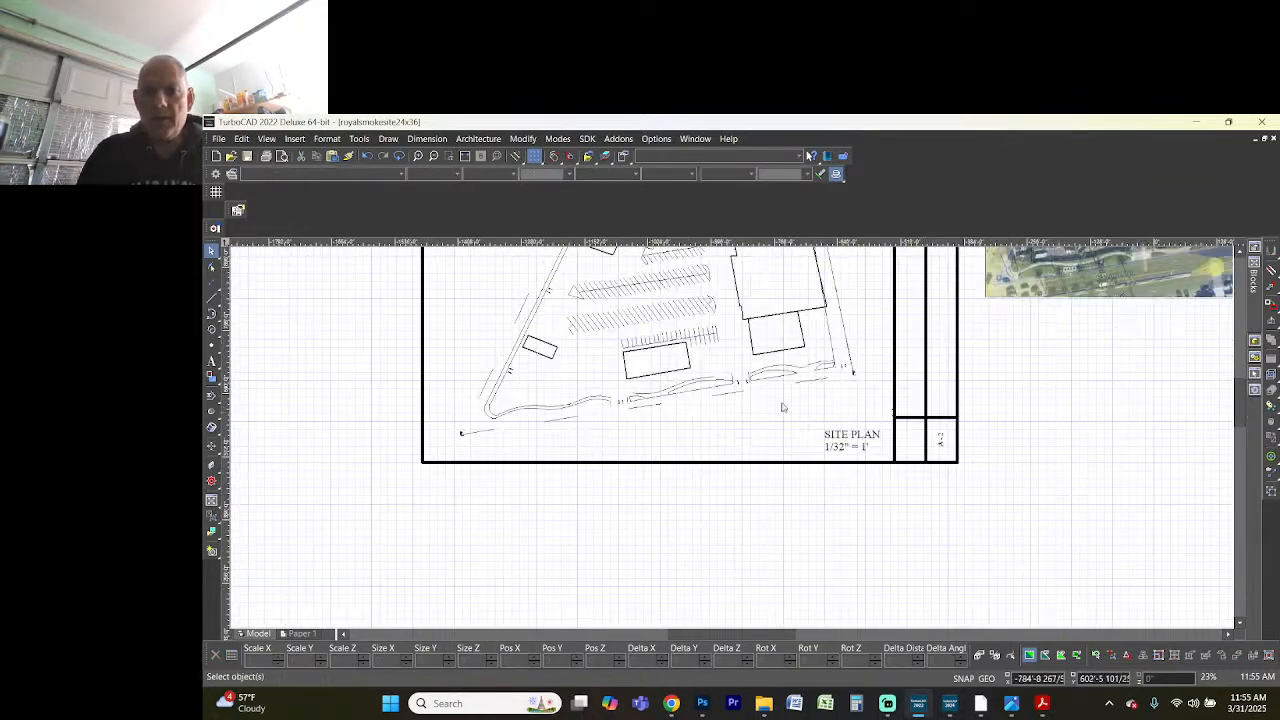
pyautogui.click(1040, 287)
pyautogui.press('Delete')
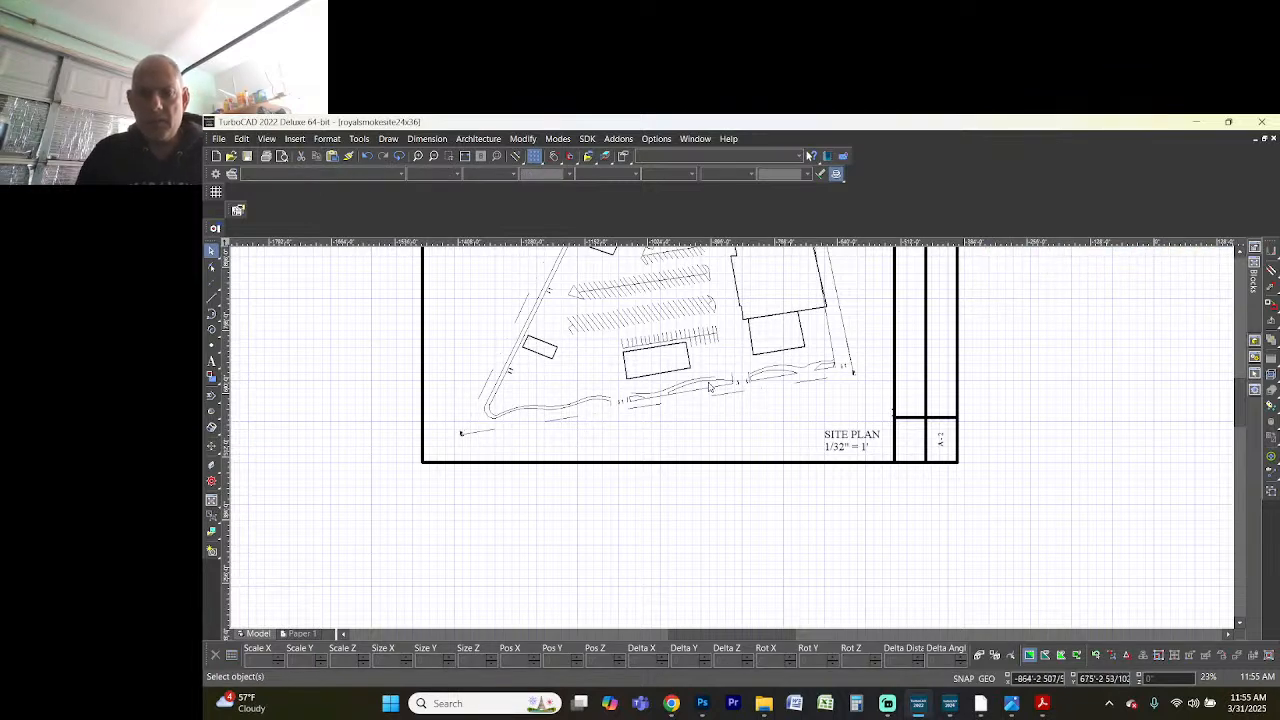
# - Copy the site plan drawing with its legal description and title, without the sheet border, from model space into Paper 1
pyautogui.scroll(1, 622, 406)
pyautogui.scroll(1, 481, 355)
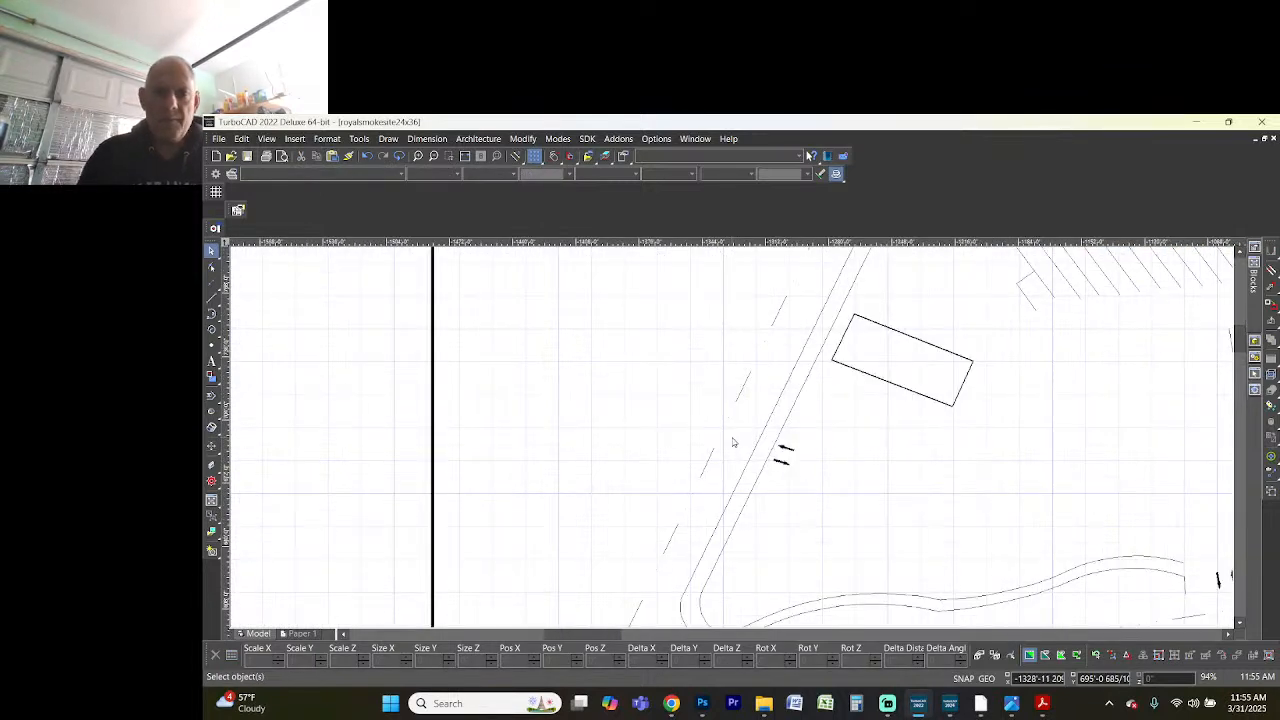
pyautogui.scroll(-2, 732, 441)
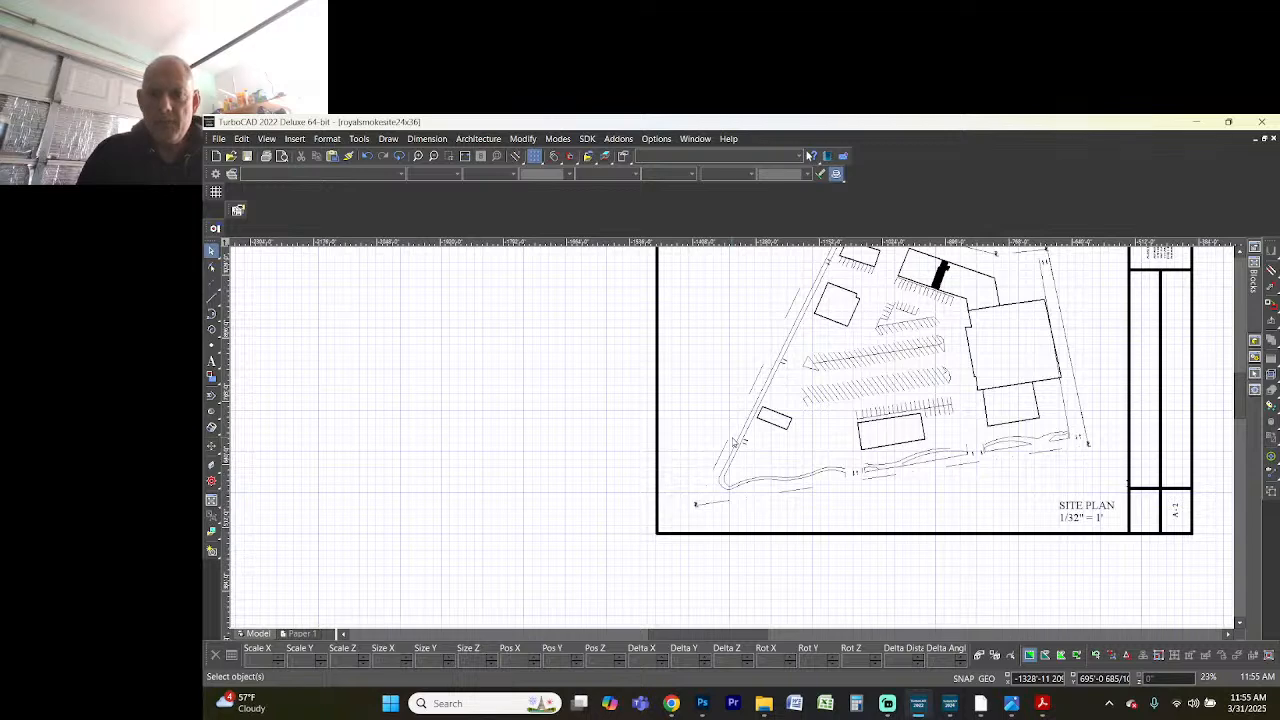
pyautogui.scroll(1, 733, 441)
pyautogui.scroll(-1, 733, 441)
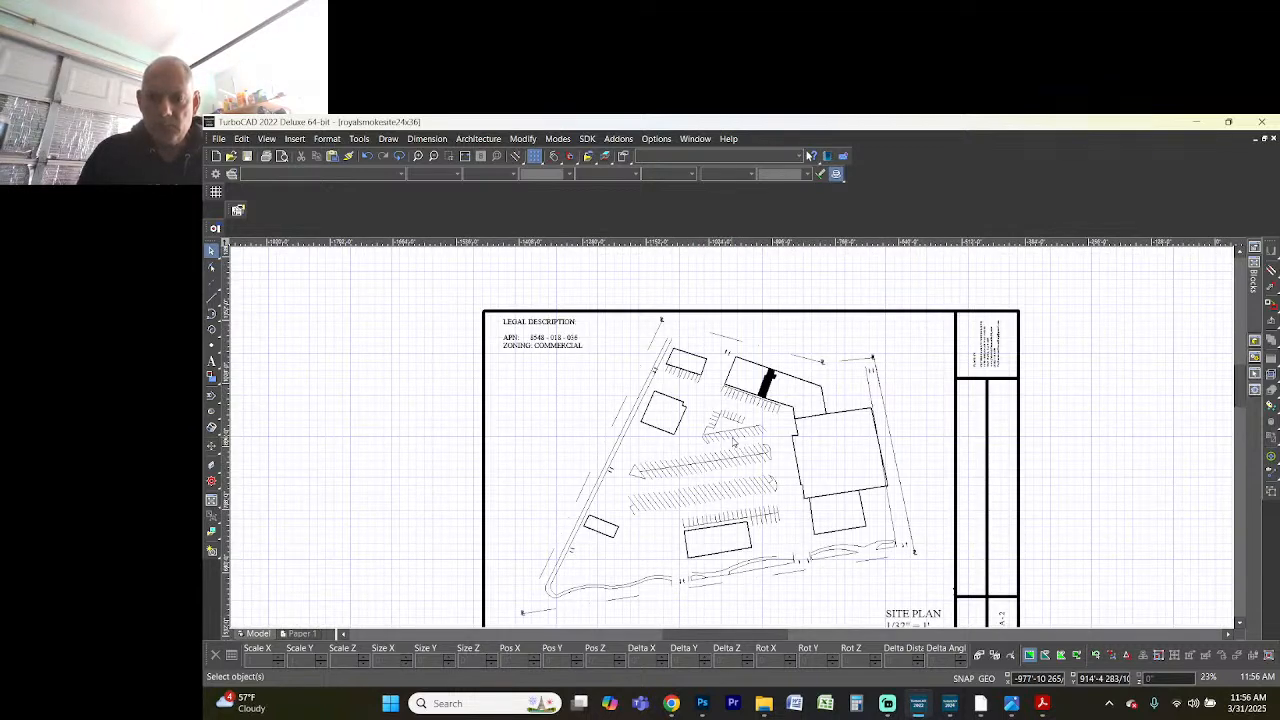
pyautogui.scroll(-1, 733, 441)
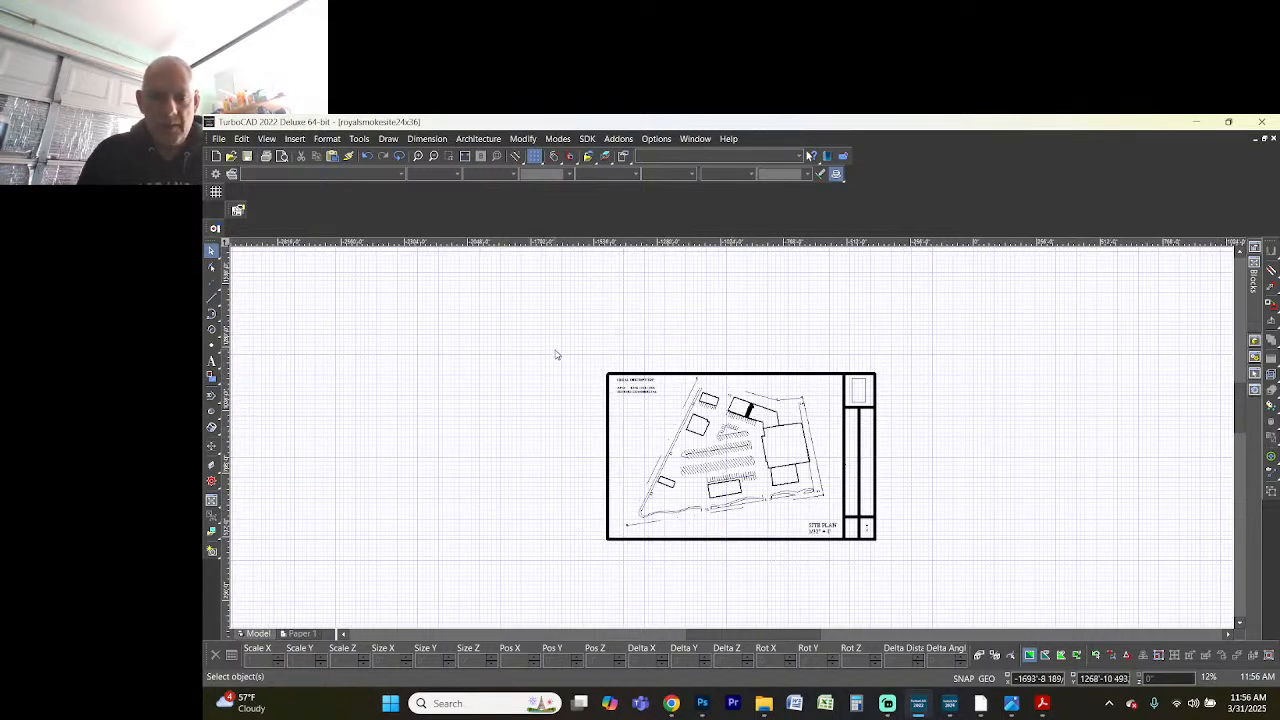
pyautogui.moveTo(556, 352); pyautogui.dragTo(840, 534)
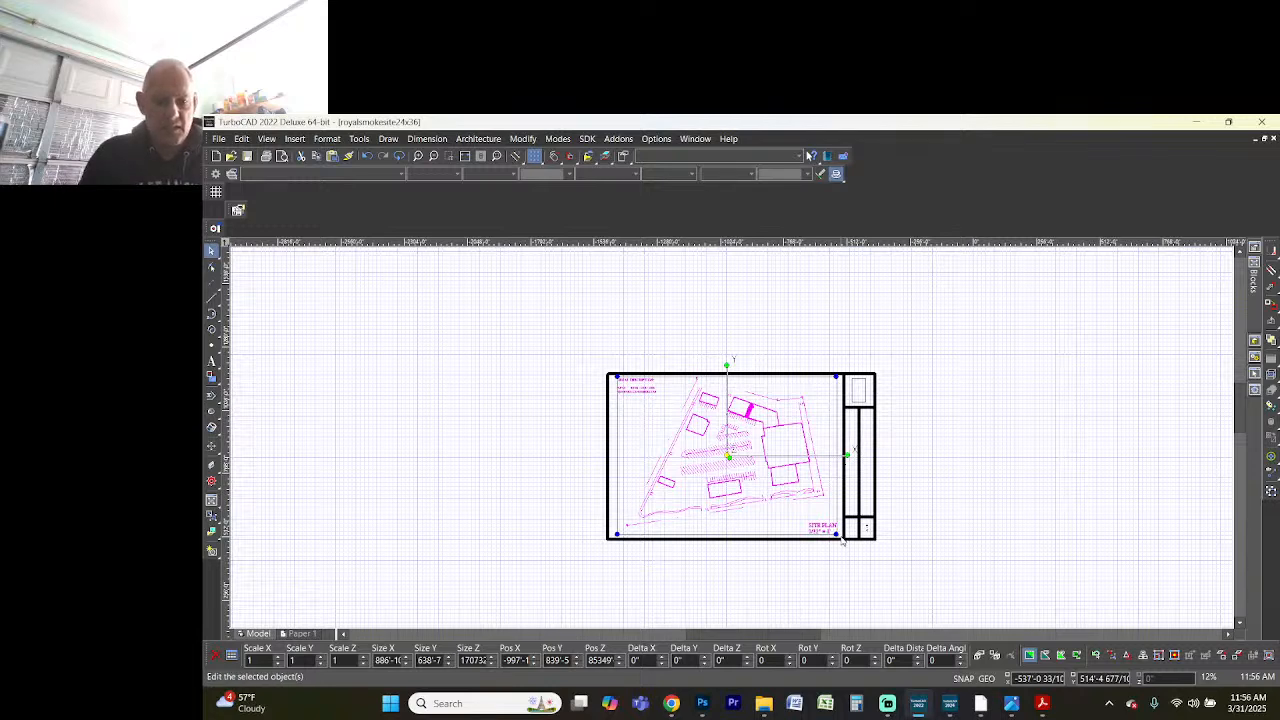
pyautogui.click(303, 635)
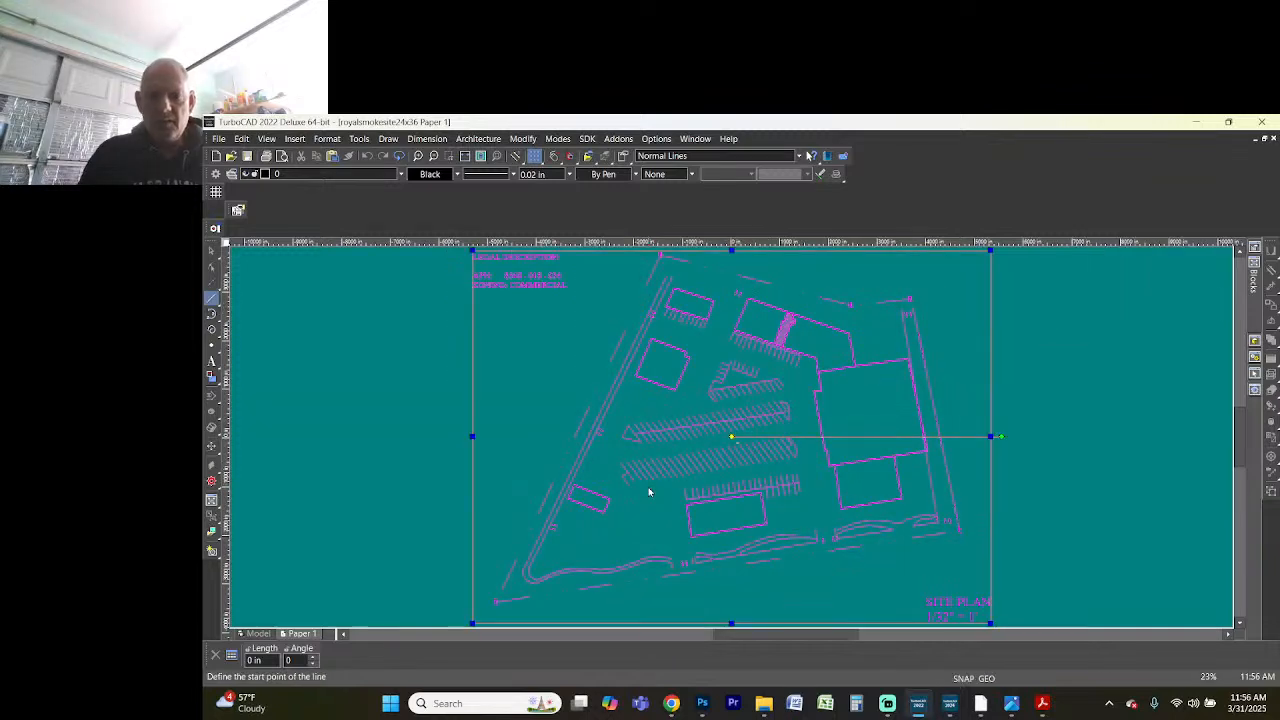
# - In the page setup for Paper 1, set the printer paper to Tabloid 11 x 17 in and the drawing sheet to ANSI B
pyautogui.hotkey('ctrl', 'p')
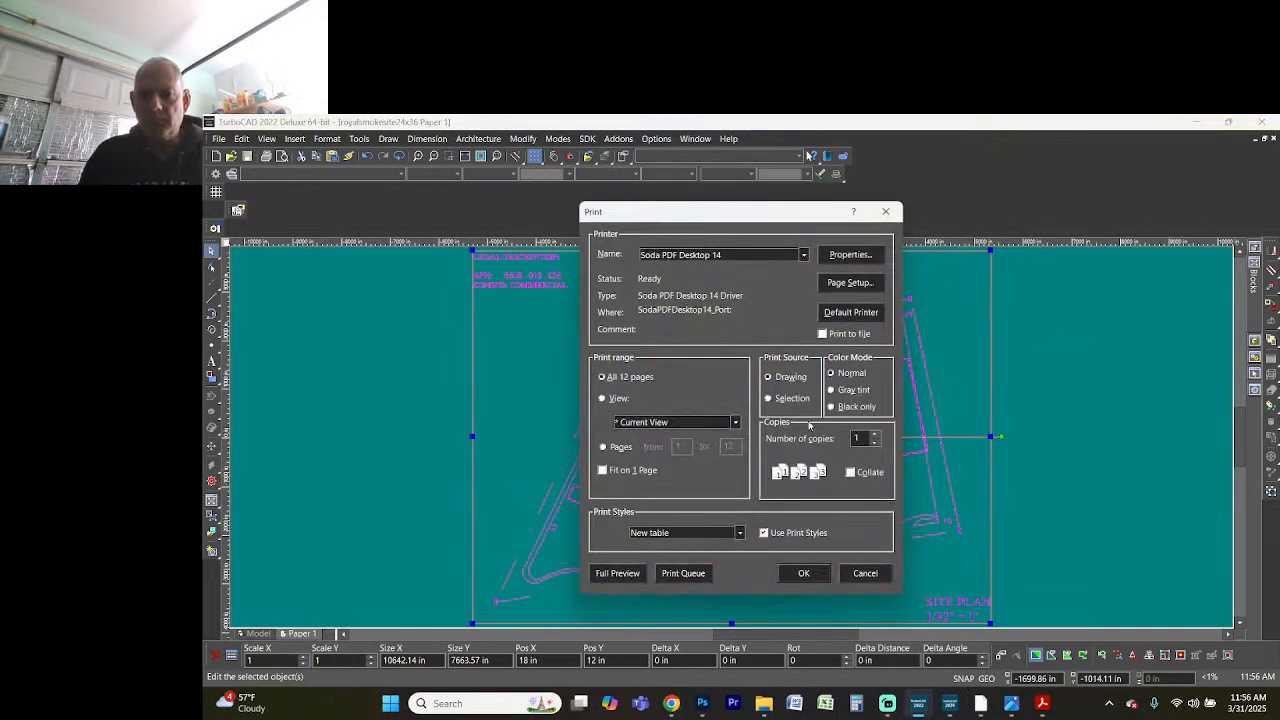
pyautogui.click(865, 285)
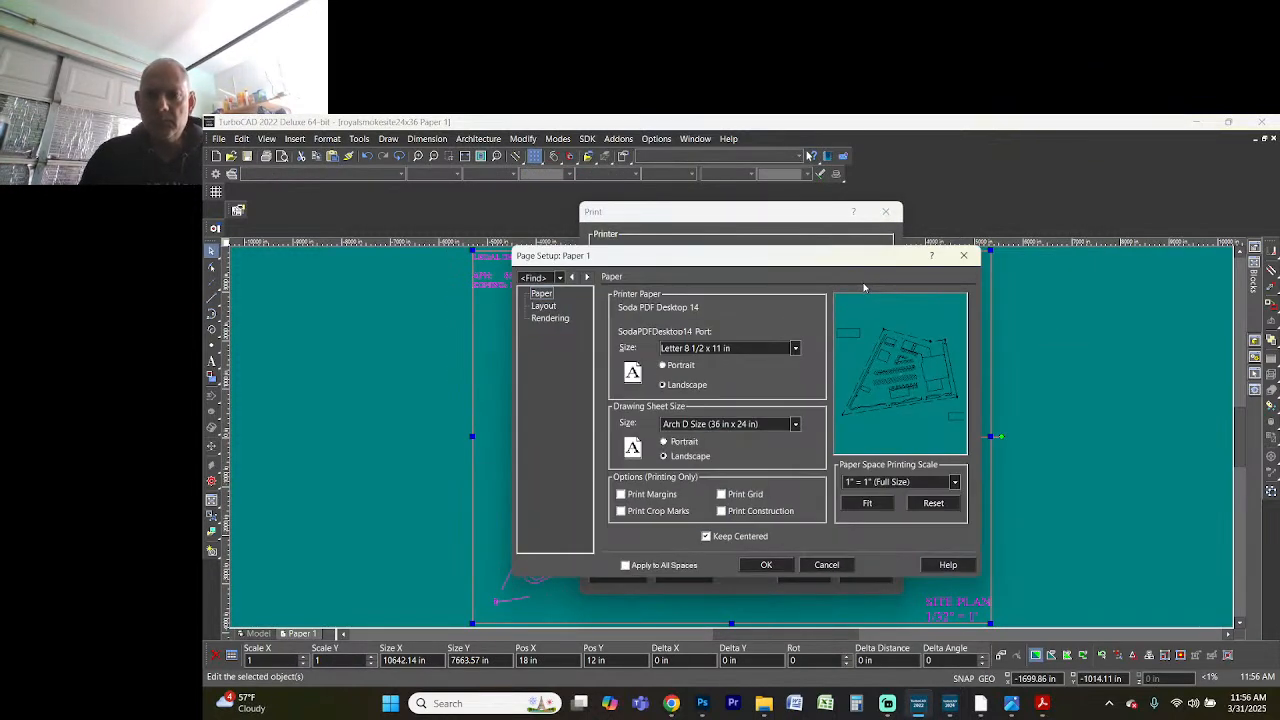
pyautogui.click(797, 348)
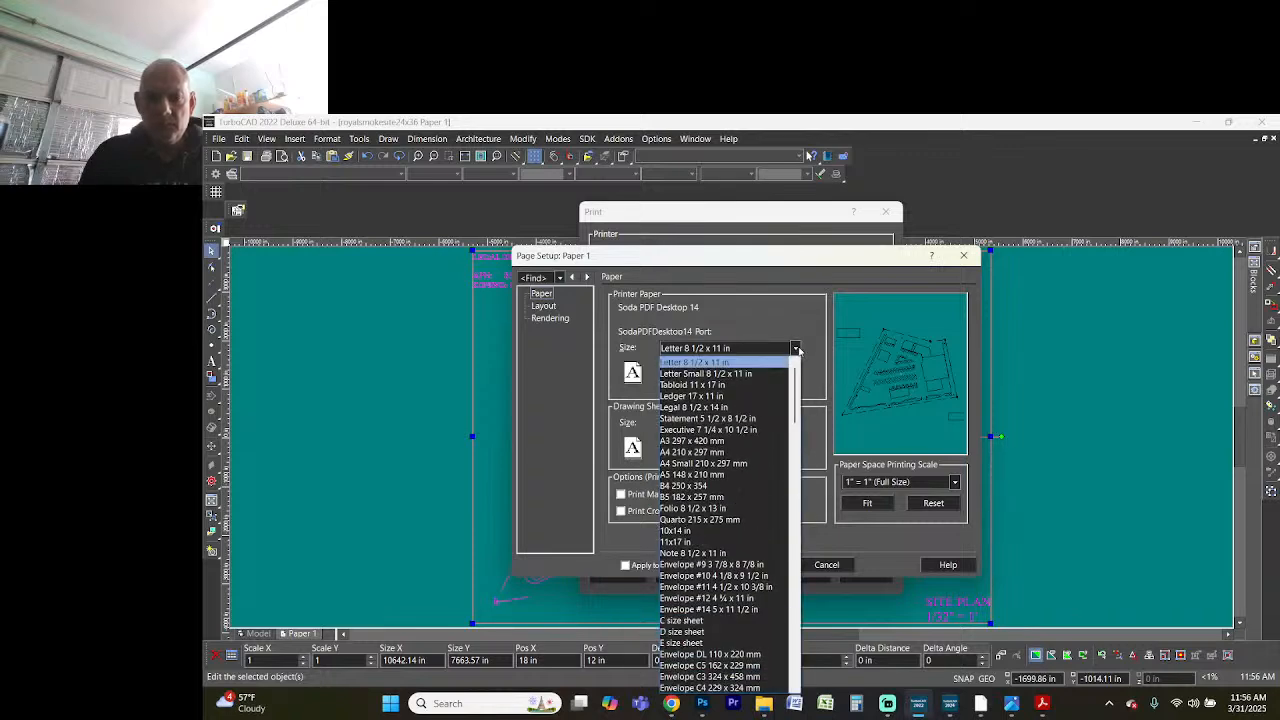
pyautogui.click(762, 385)
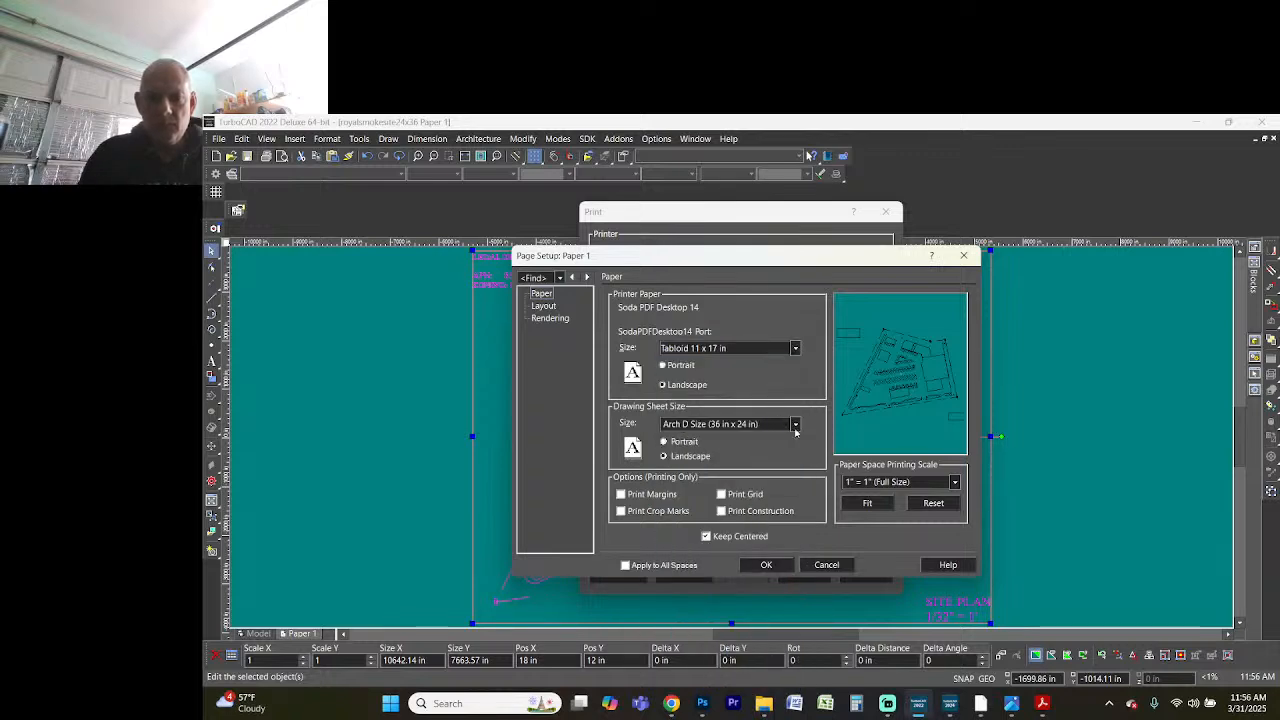
pyautogui.click(797, 424)
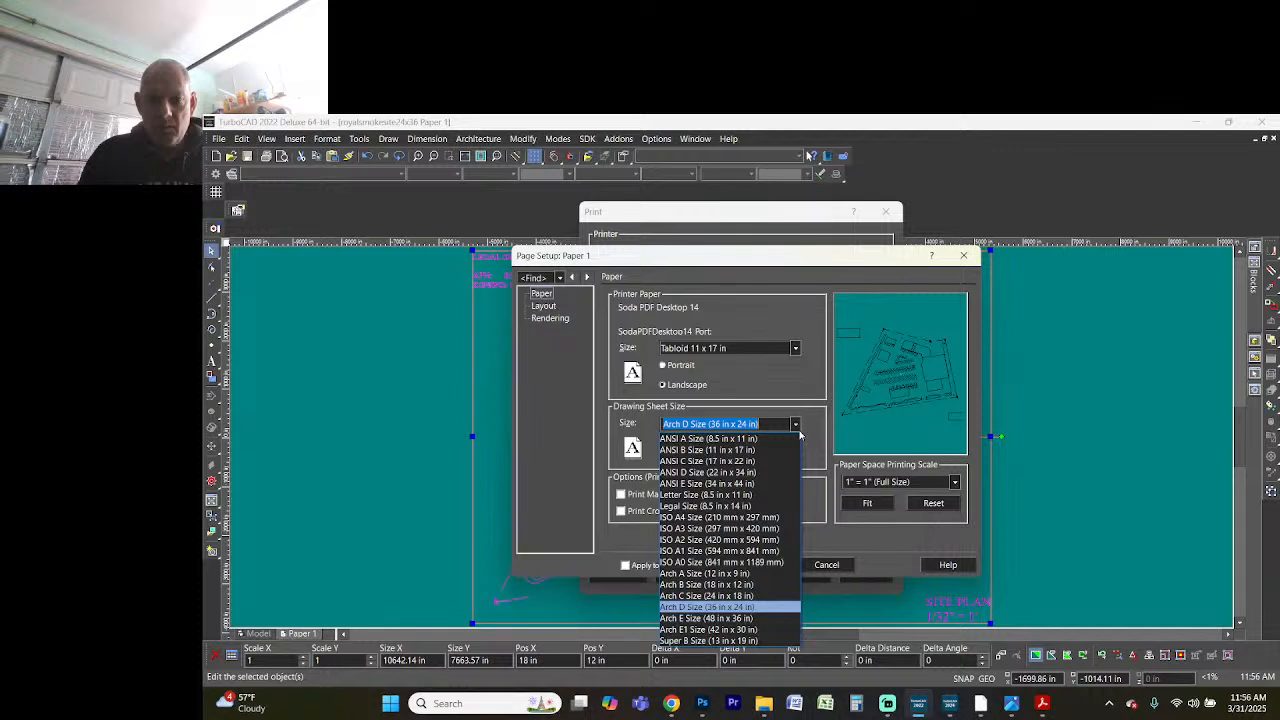
pyautogui.click(781, 450)
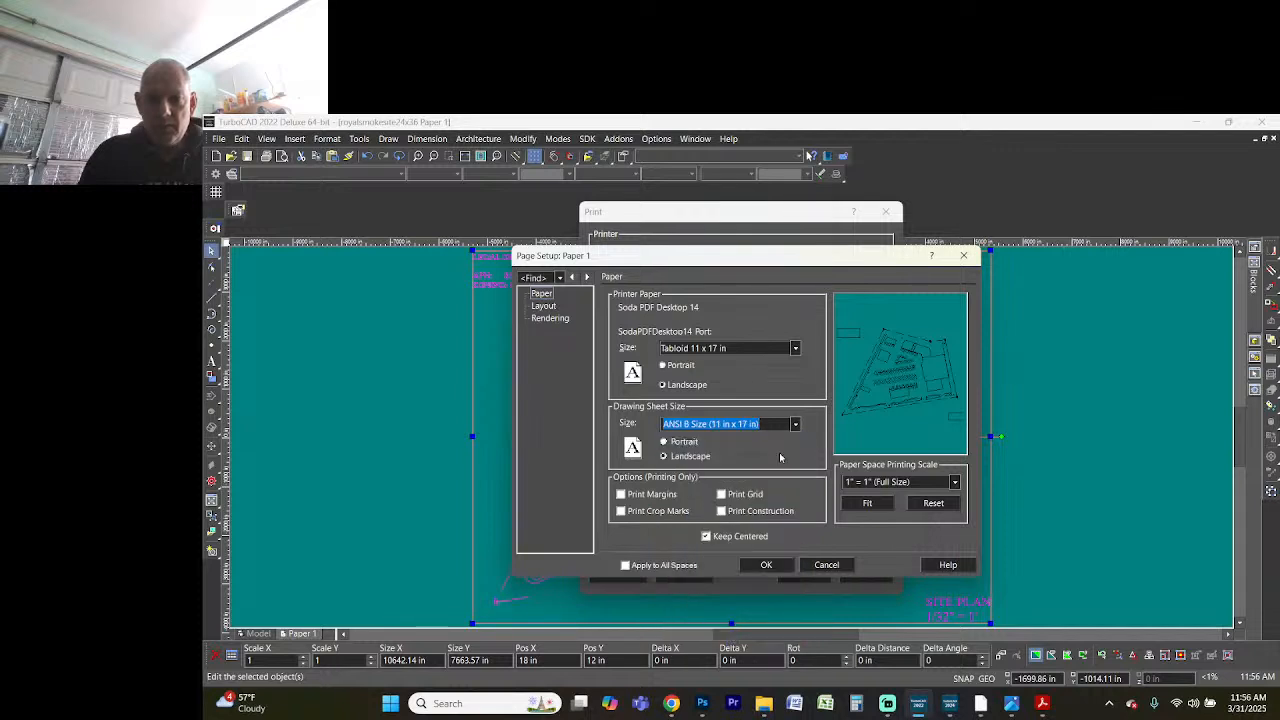
# - Try paper space printing scales of 1/32" = 1'-0" and 1/16" = 1'-0"
pyautogui.click(954, 482)
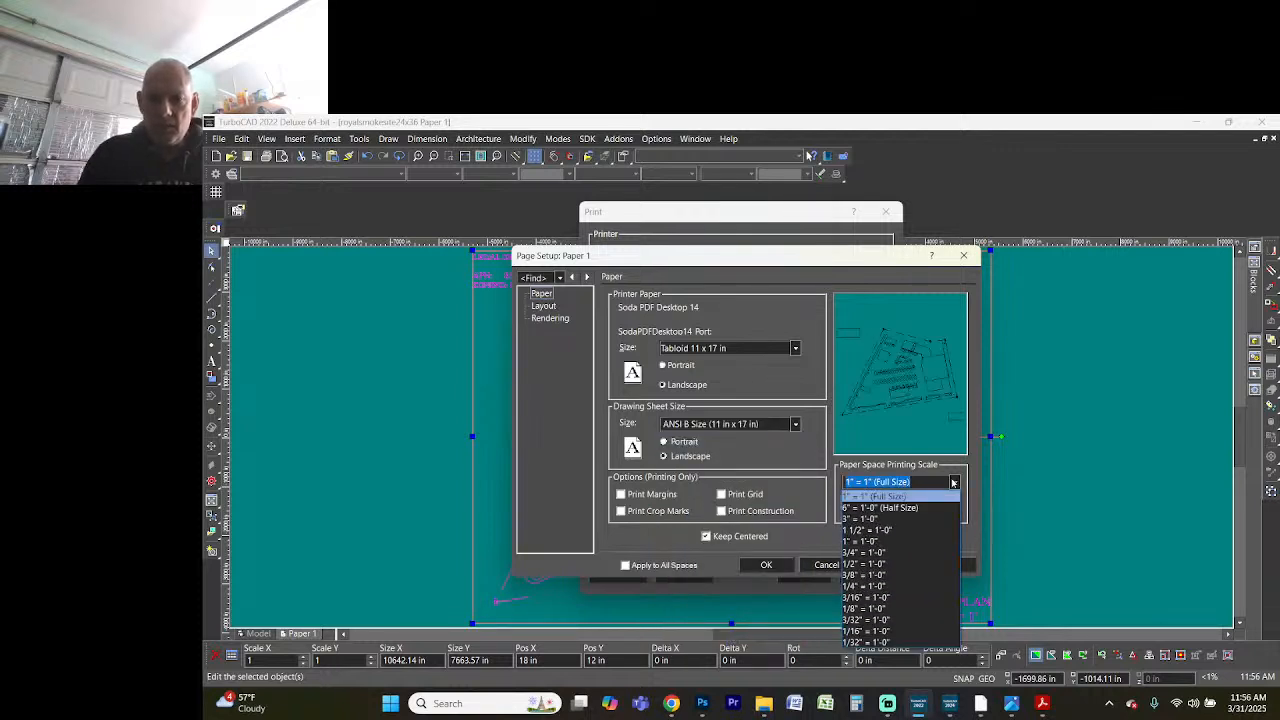
pyautogui.press('Down')
pyautogui.press('Down')
pyautogui.press('Down')
pyautogui.press('Down')
pyautogui.press('Down')
pyautogui.press('Down')
pyautogui.press('Down')
pyautogui.press('Down')
pyautogui.press('Down')
pyautogui.press('Down')
pyautogui.press('Down')
pyautogui.press('Down')
pyautogui.press('Down')
pyautogui.press('Return')
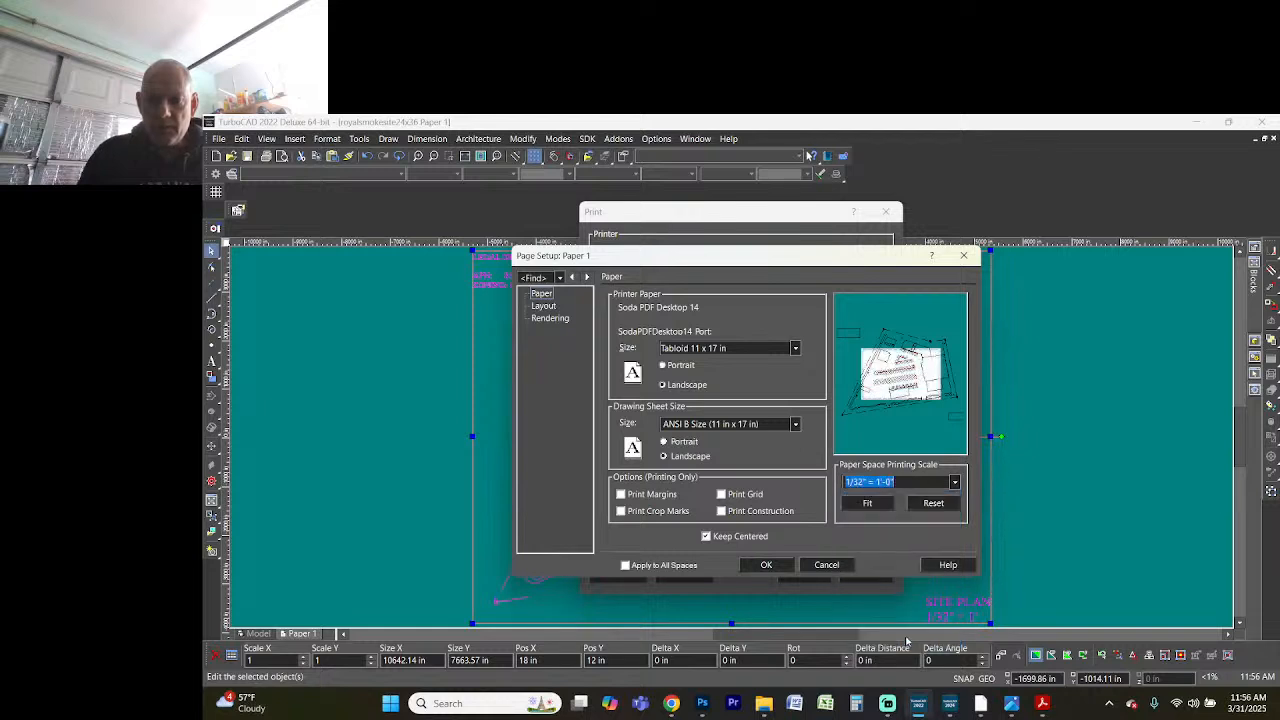
pyautogui.click(955, 483)
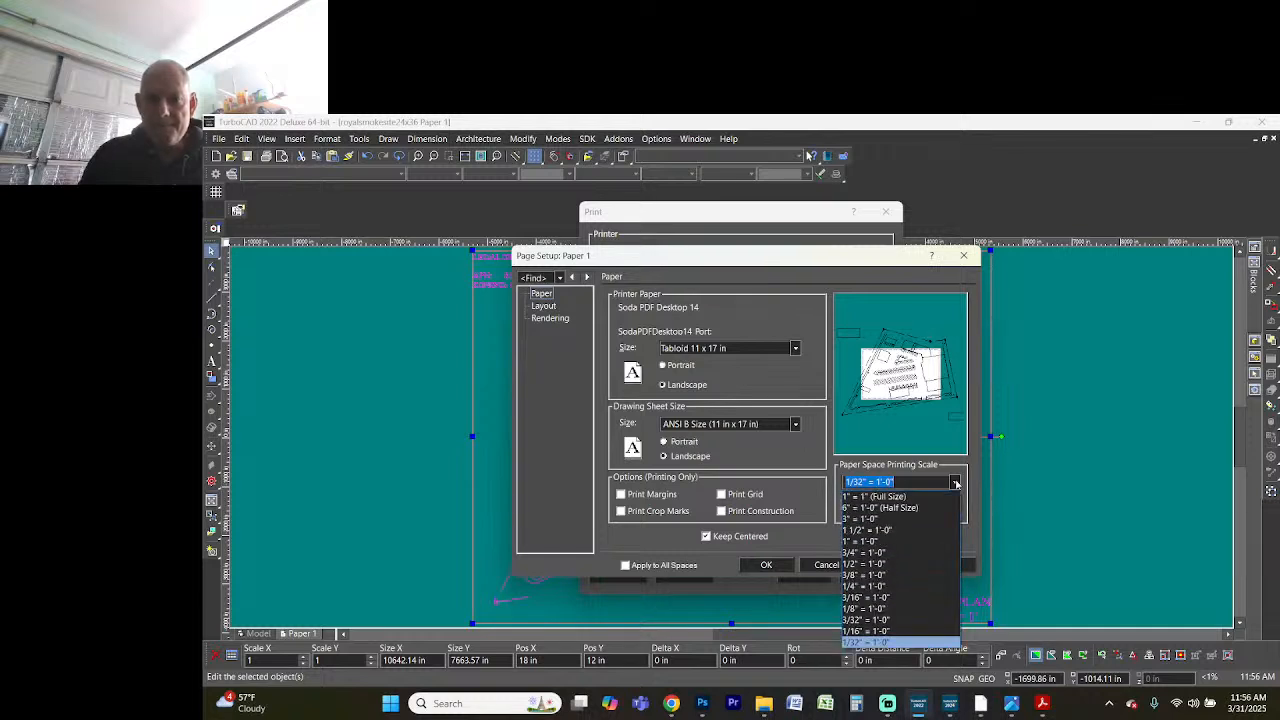
pyautogui.click(868, 631)
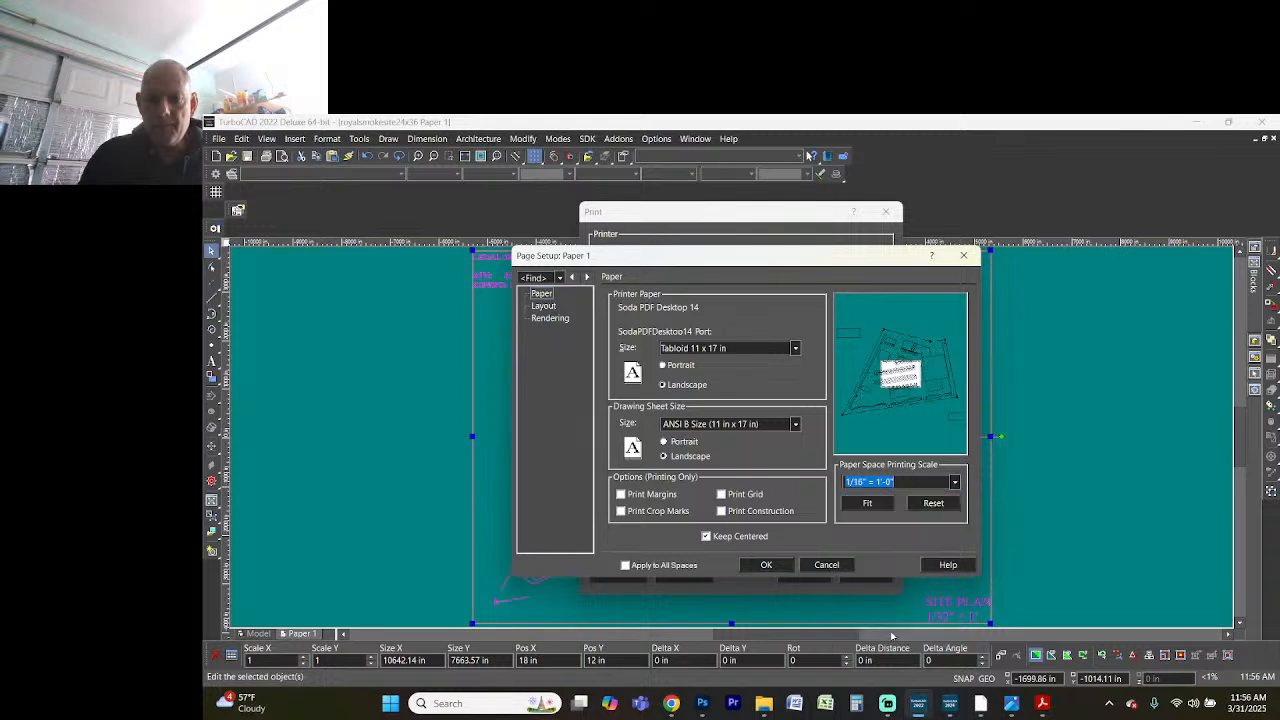
# - Set the paper space printing scale to 1/32" = 1'-0" and accept the page setup without printing
pyautogui.click(955, 483)
pyautogui.click(907, 643)
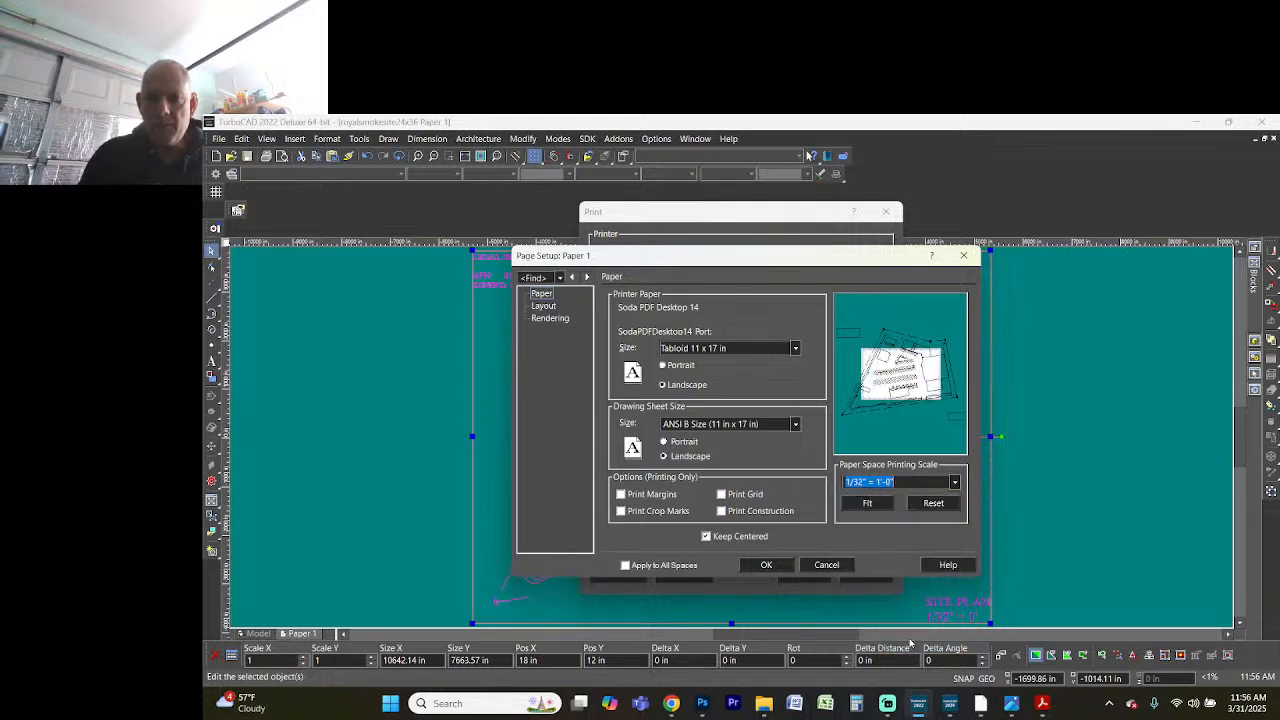
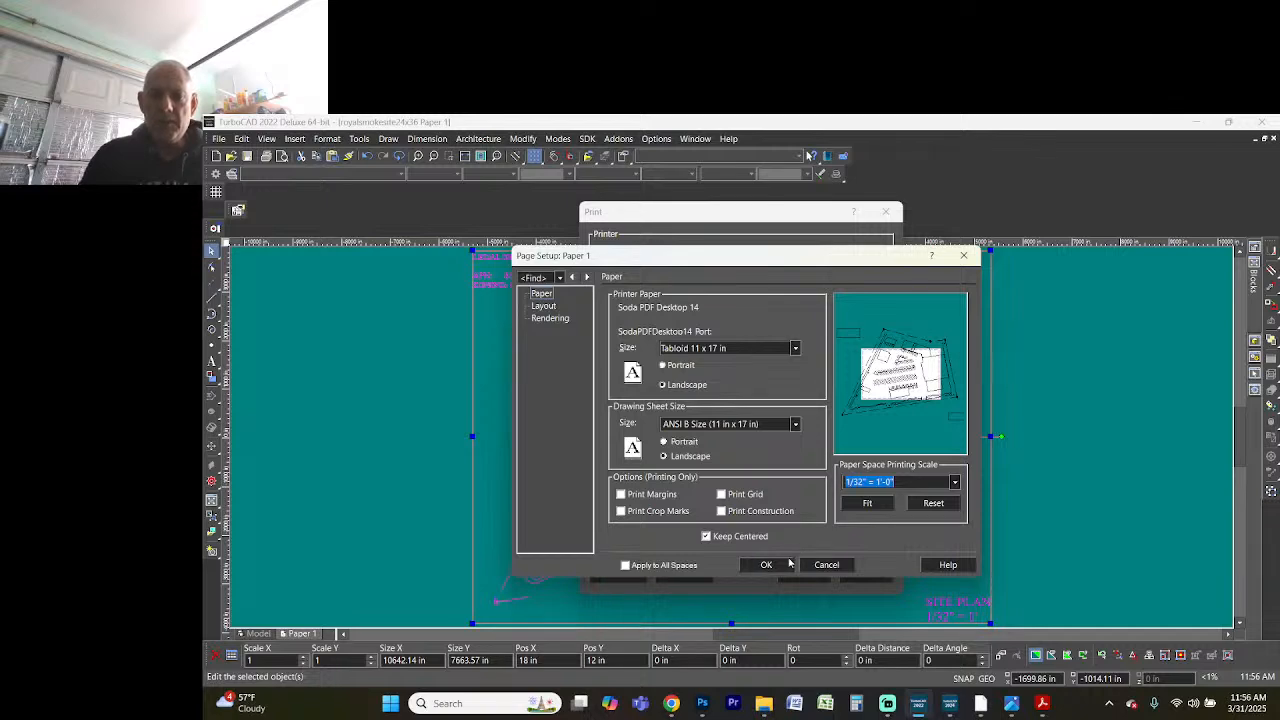
pyautogui.click(762, 566)
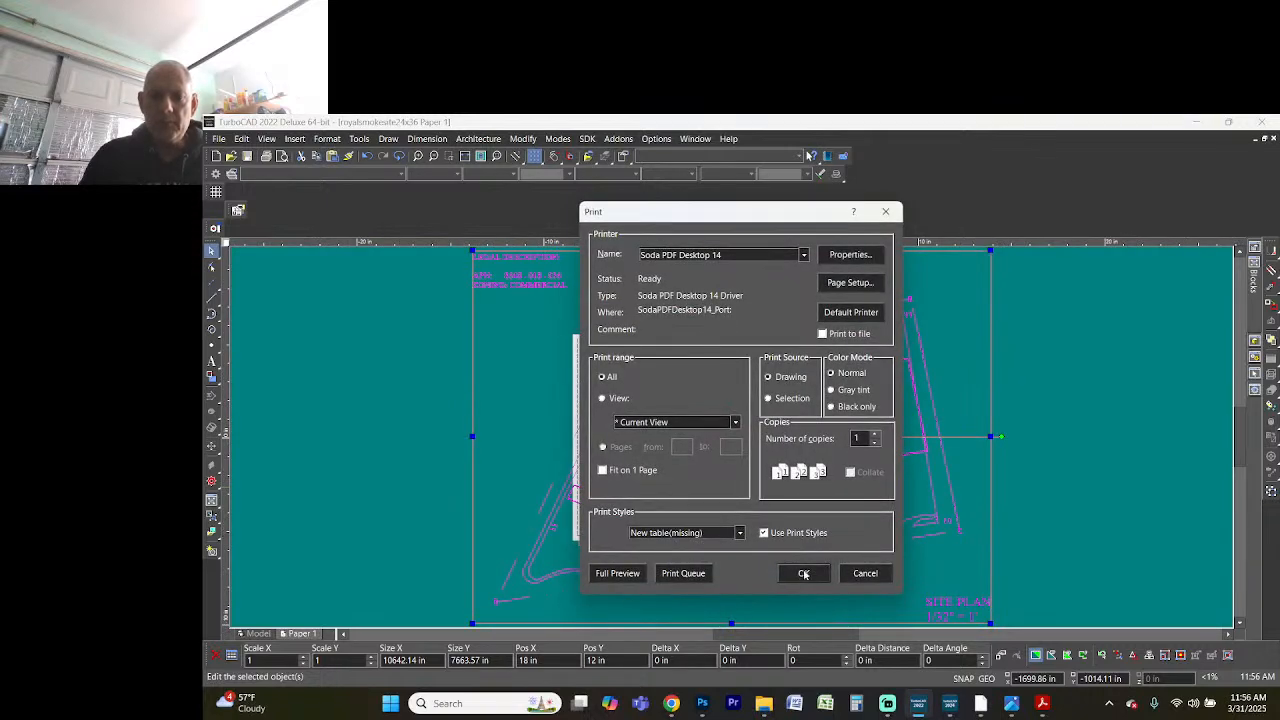
pyautogui.click(860, 576)
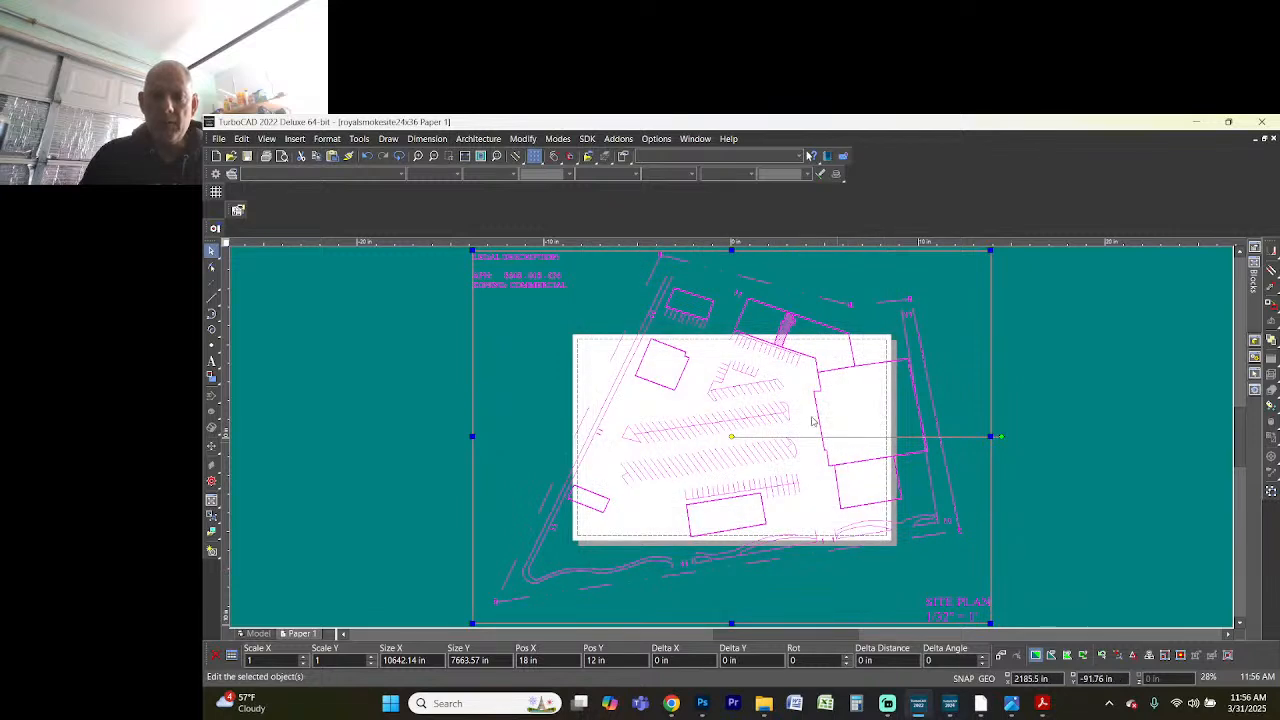
# - Scale the selected site plan by .5 in X and Y so it fits the sheet, and deselect it
pyautogui.scroll(-2, 736, 440)
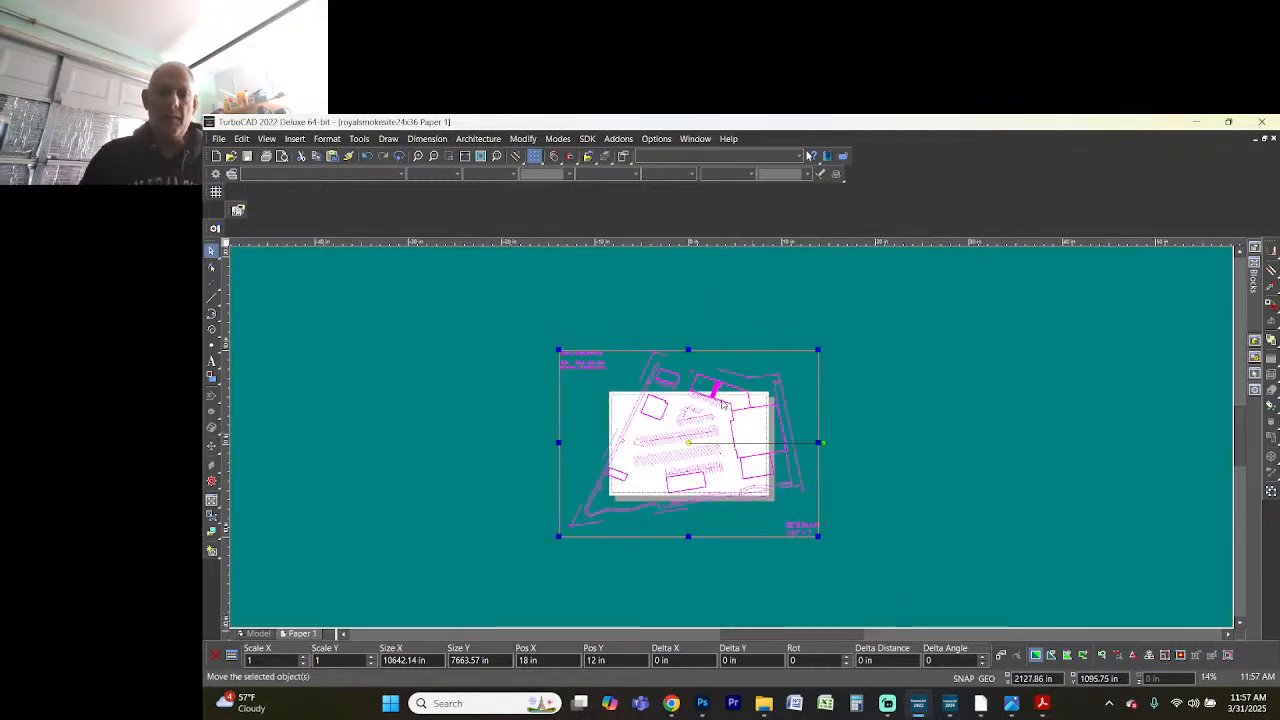
pyautogui.click(275, 664)
pyautogui.write('.5')
pyautogui.press('Tab')
pyautogui.write('.5')
pyautogui.press('Return')
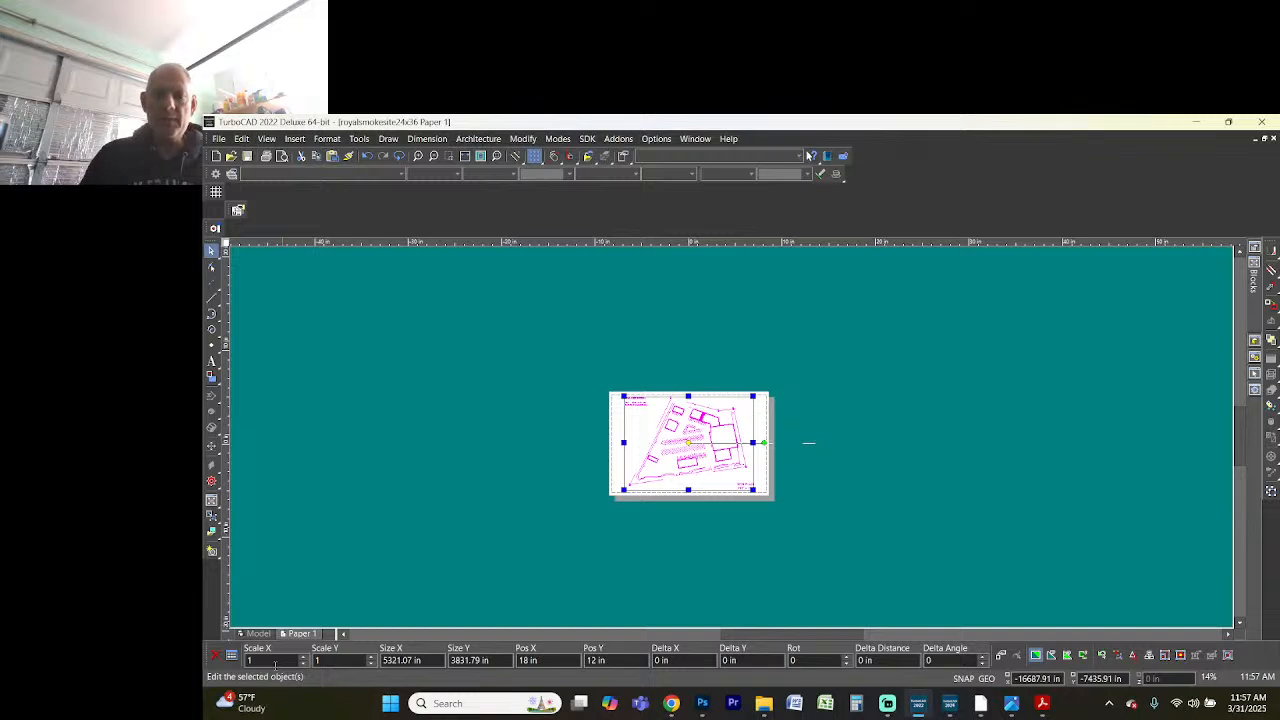
pyautogui.scroll(1, 689, 504)
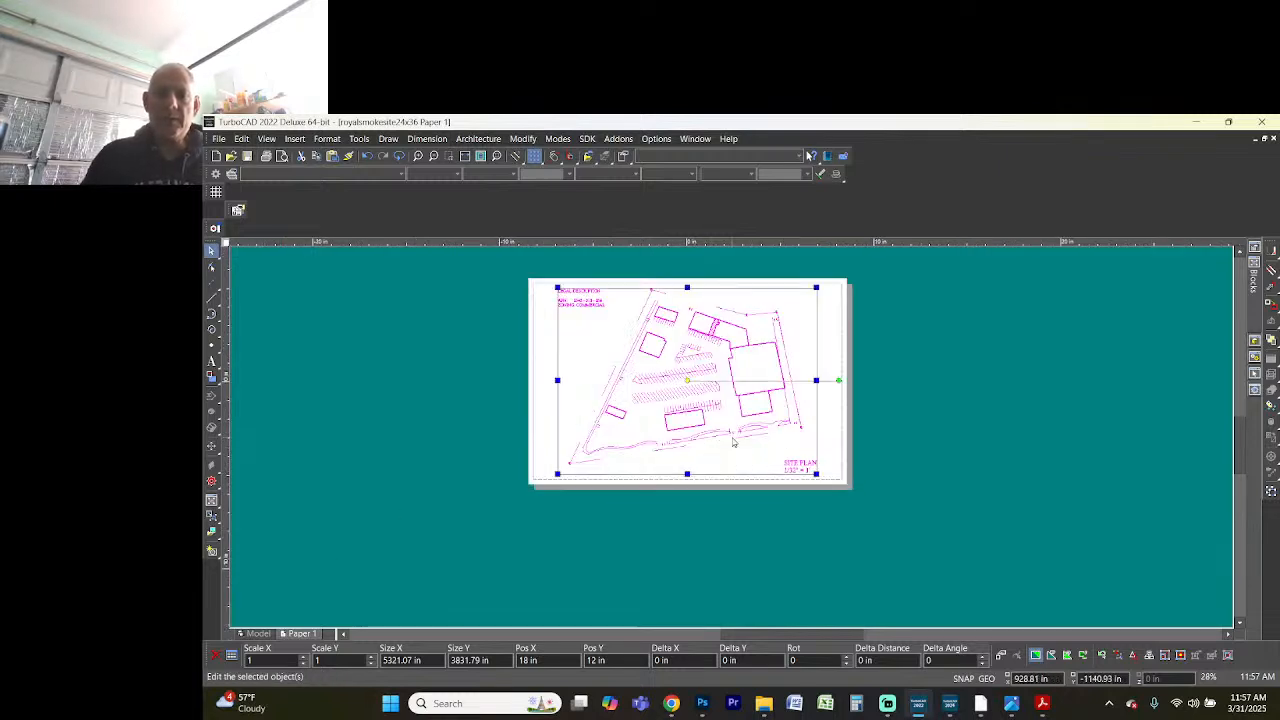
pyautogui.scroll(1, 733, 442)
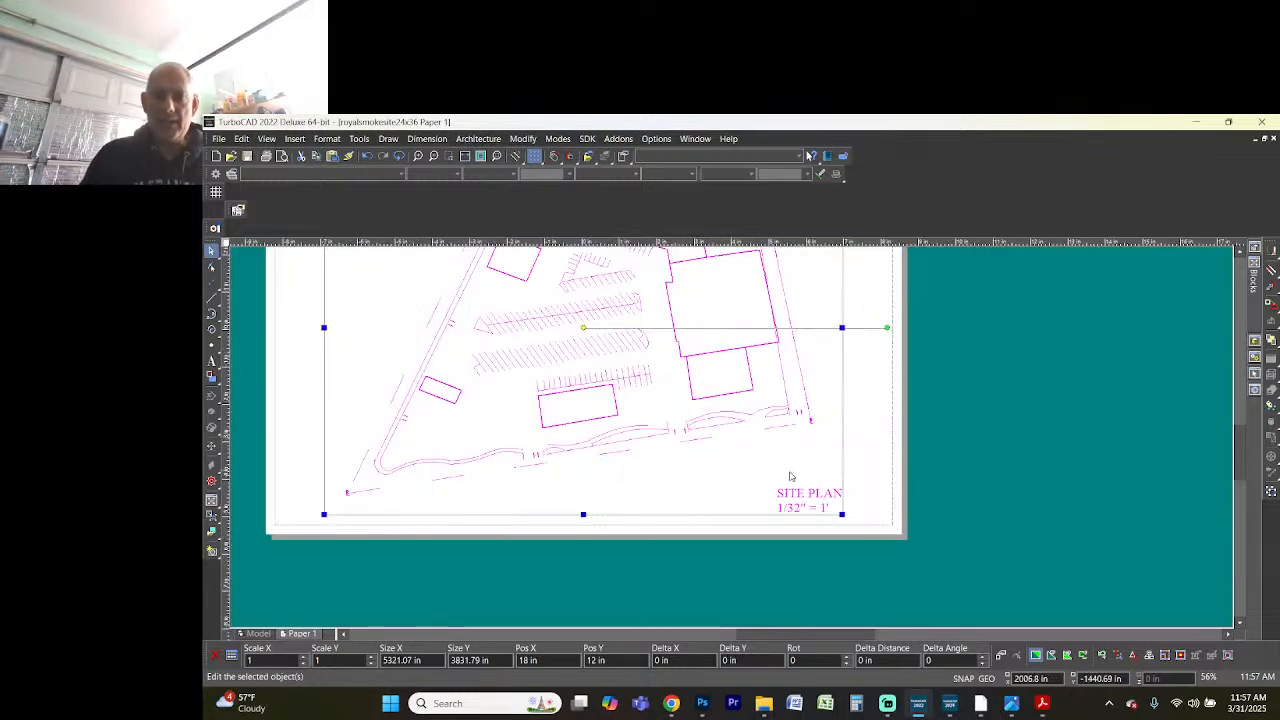
pyautogui.click(867, 496)
# - Change the scale note under the SITE PLAN title to 1/64" = 1' and deselect the text
pyautogui.scroll(-1, 658, 365)
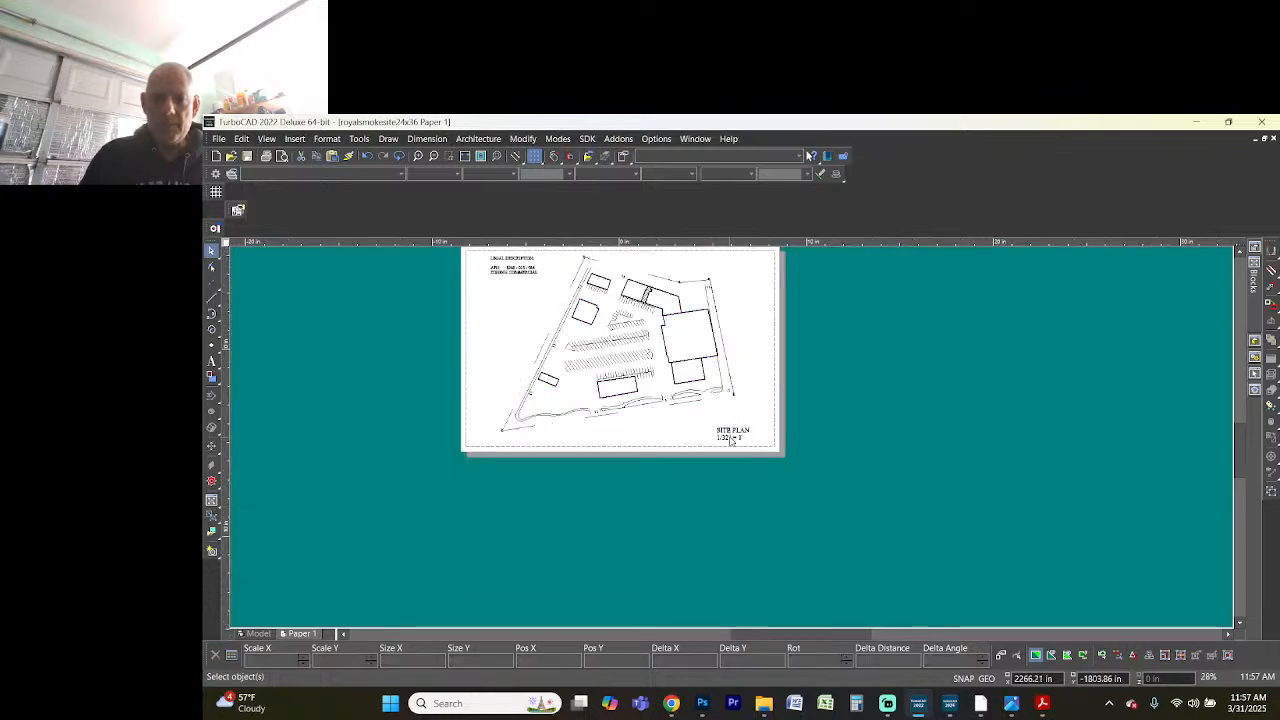
pyautogui.scroll(3, 729, 443)
pyautogui.click(729, 443)
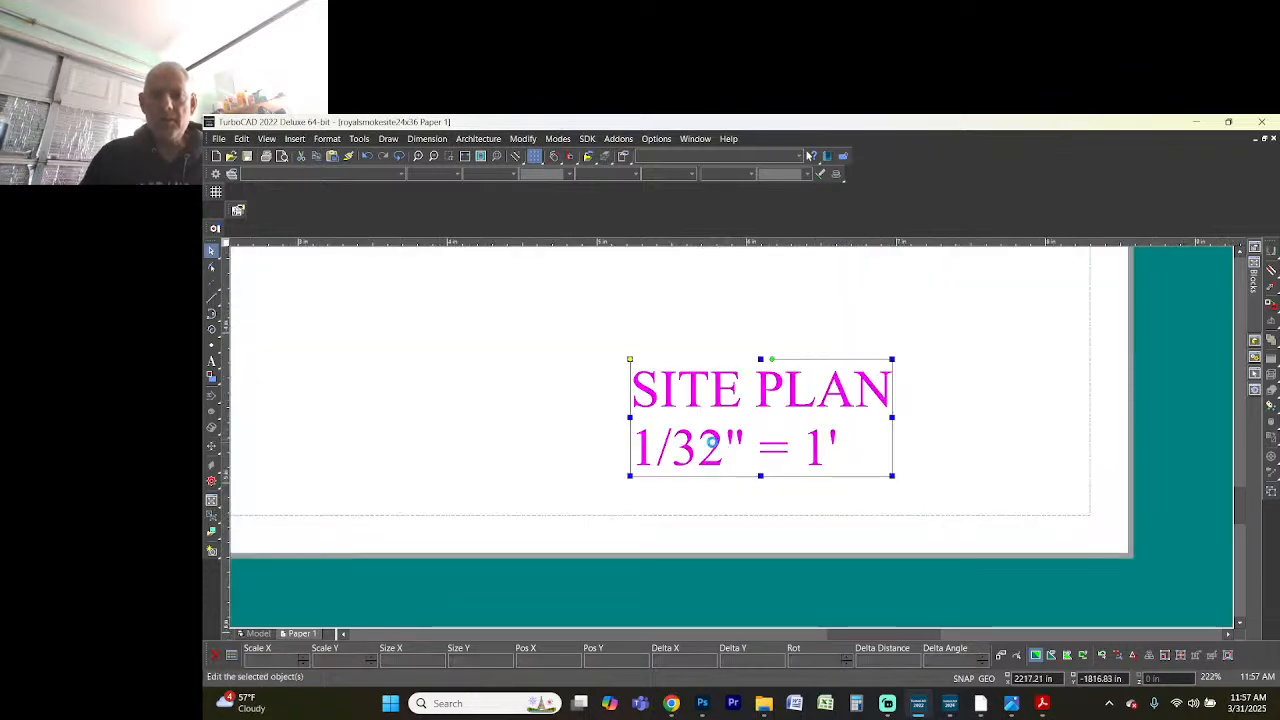
pyautogui.doubleClick(711, 442)
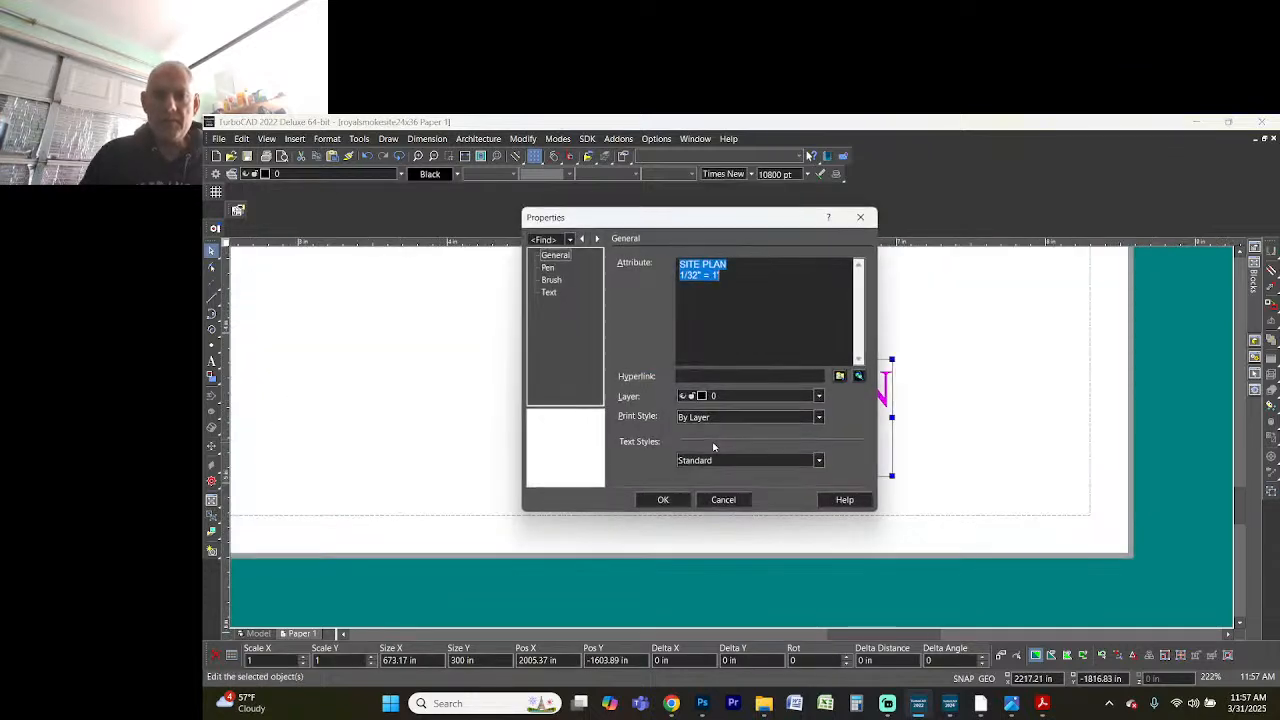
pyautogui.click(698, 275)
pyautogui.press('BackSpace')
pyautogui.press('BackSpace')
pyautogui.write('64')
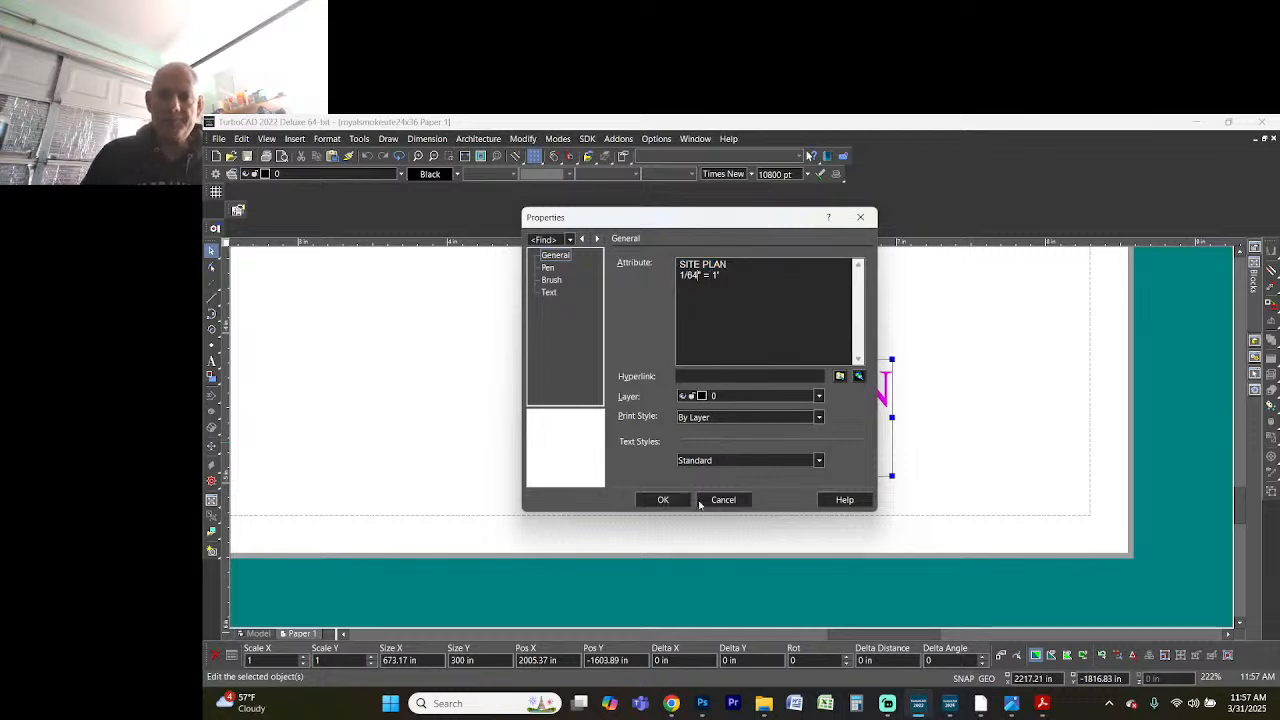
pyautogui.click(665, 499)
pyautogui.click(1068, 383)
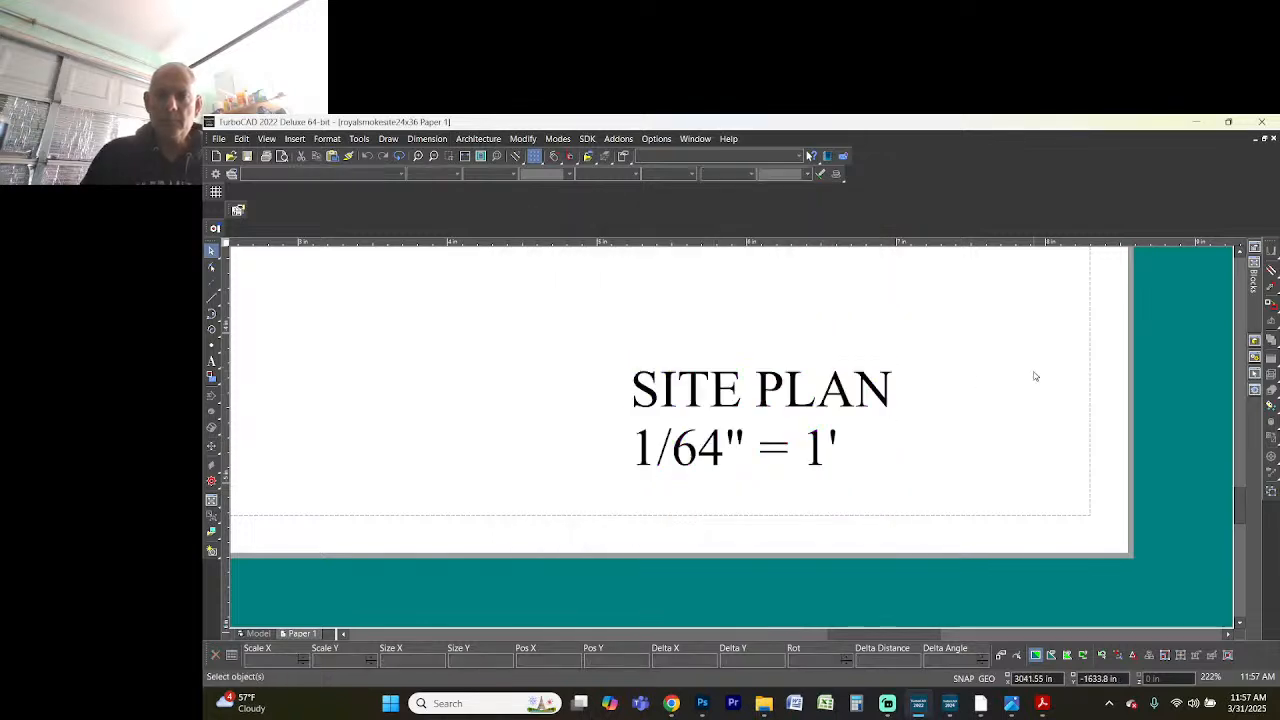
# - Switch to the browser and review the parcel's property information on the Los Angeles County assessor page
pyautogui.scroll(-5, 700, 430)
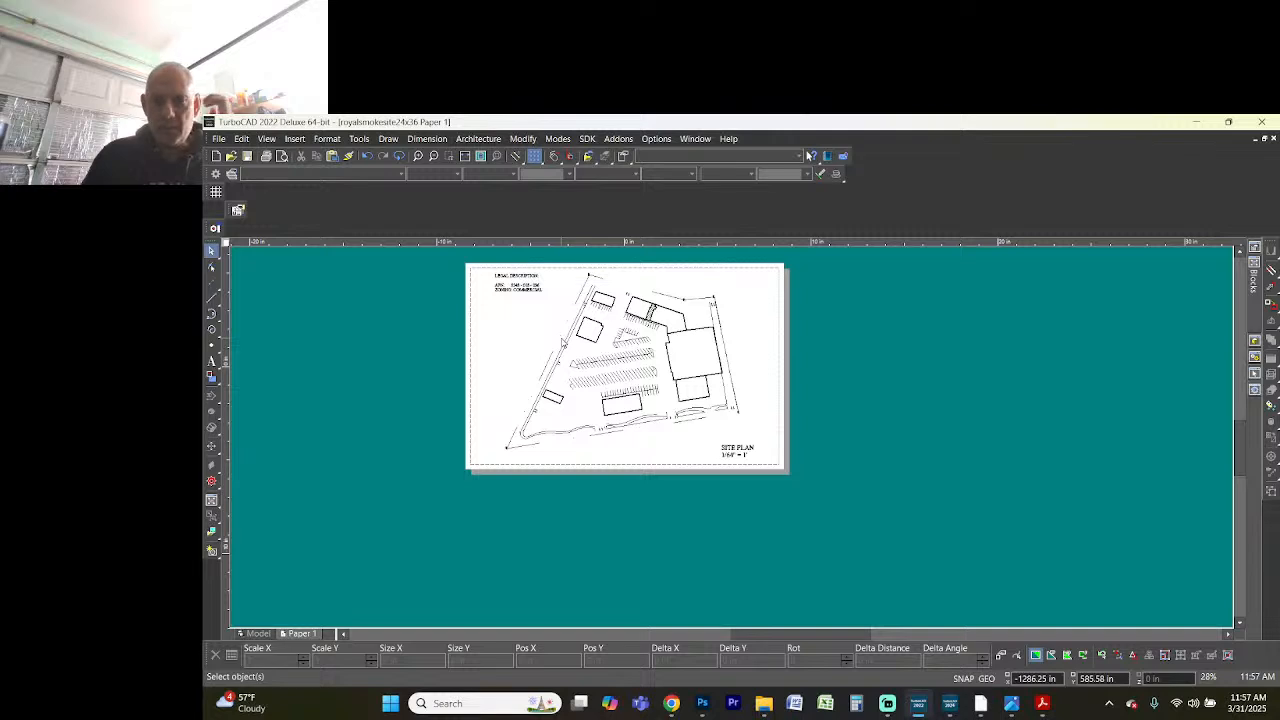
pyautogui.scroll(2, 797, 338)
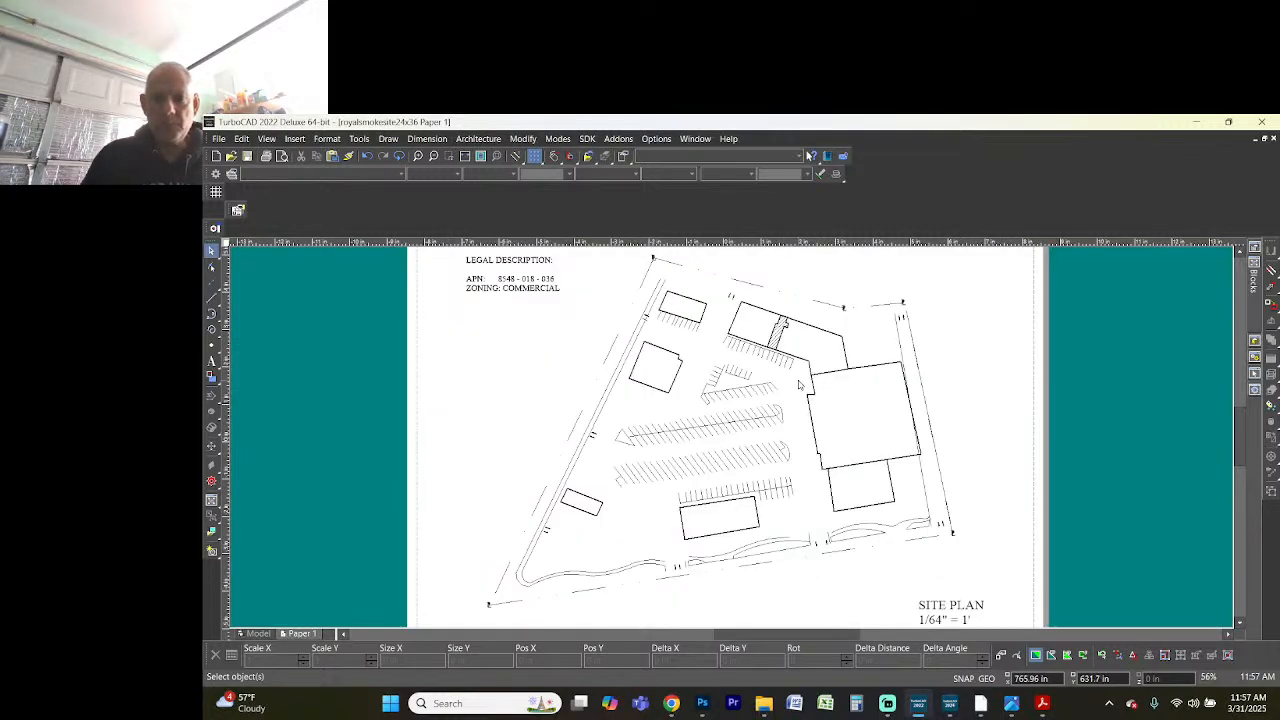
pyautogui.scroll(2, 732, 442)
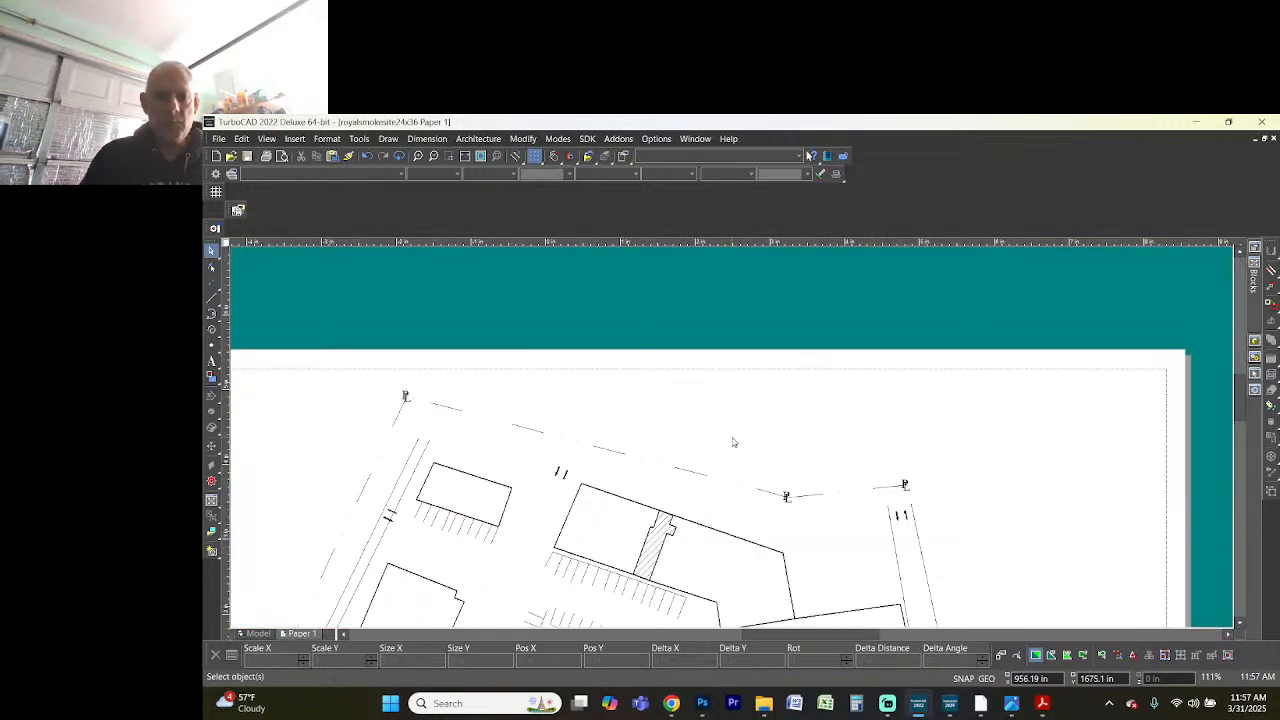
pyautogui.hotkey('alt', 'Tab')
pyautogui.hotkey('alt', 'Tab')
pyautogui.hotkey('alt', 'Tab')
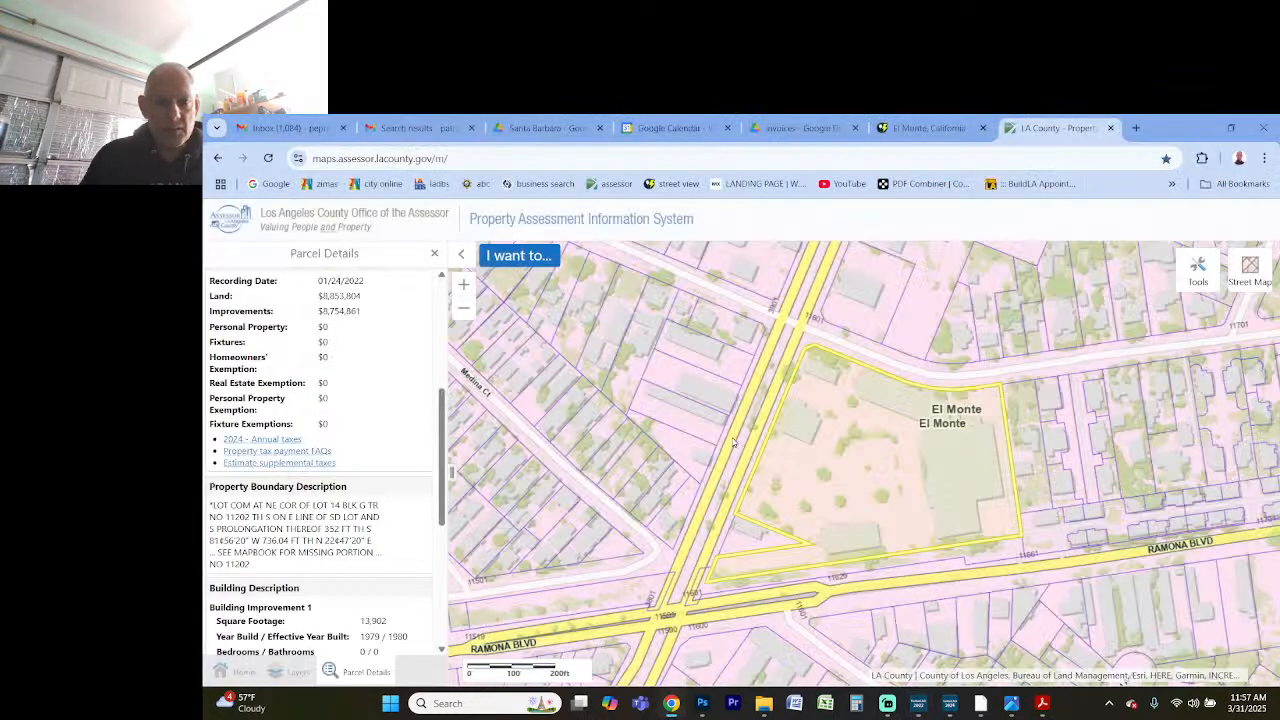
pyautogui.moveTo(442, 495); pyautogui.dragTo(443, 365)
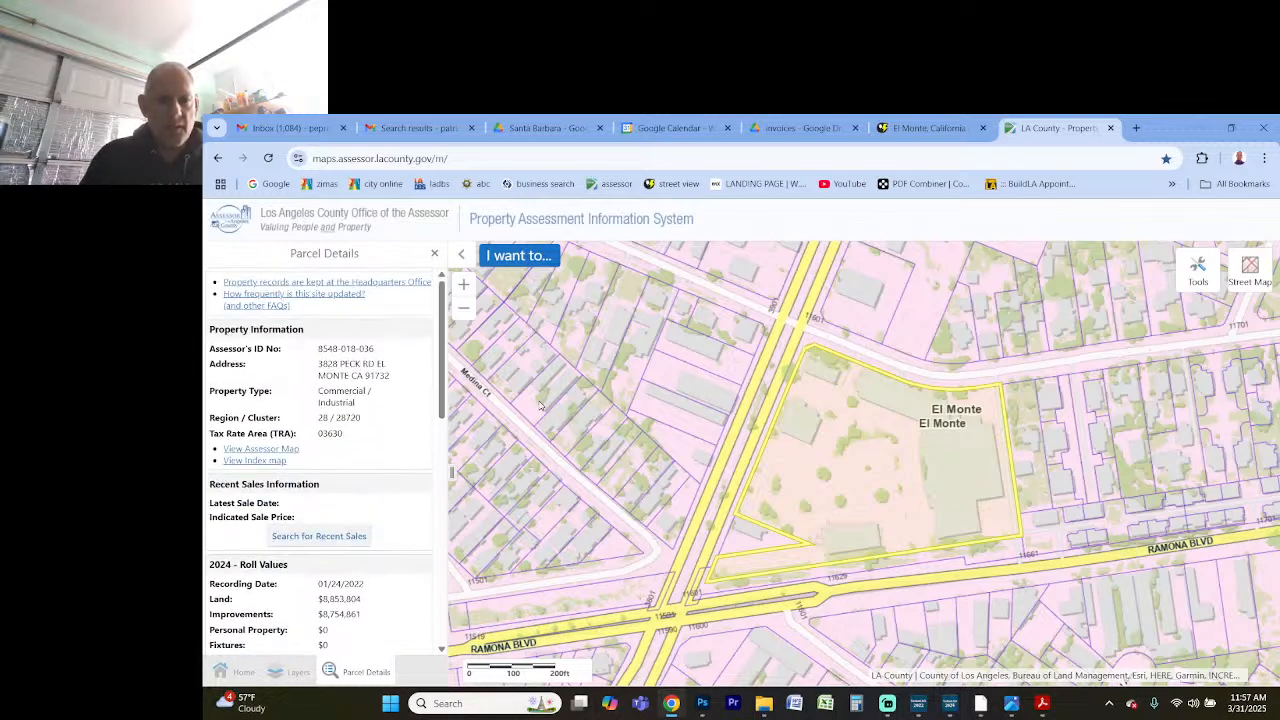
pyautogui.hotkey('alt', 'Tab')
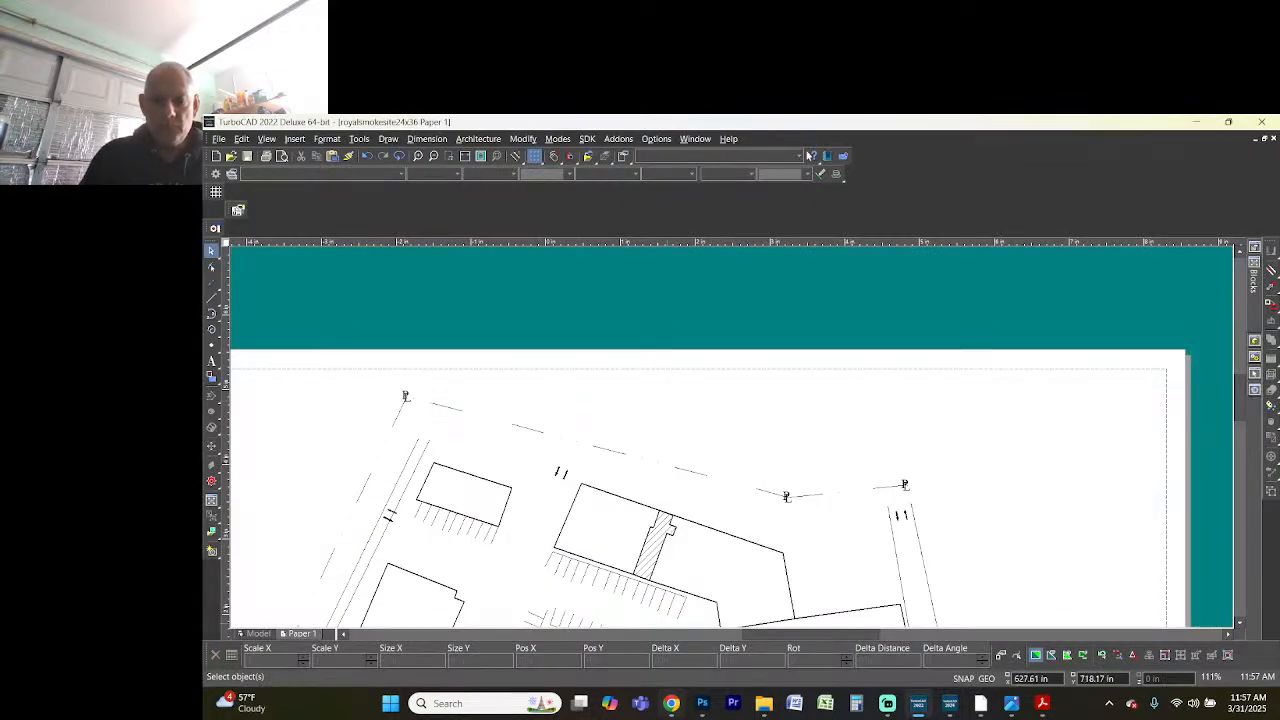
# - Switch to Gmail in the browser and search the mailbox for the contact's name
pyautogui.click(672, 704)
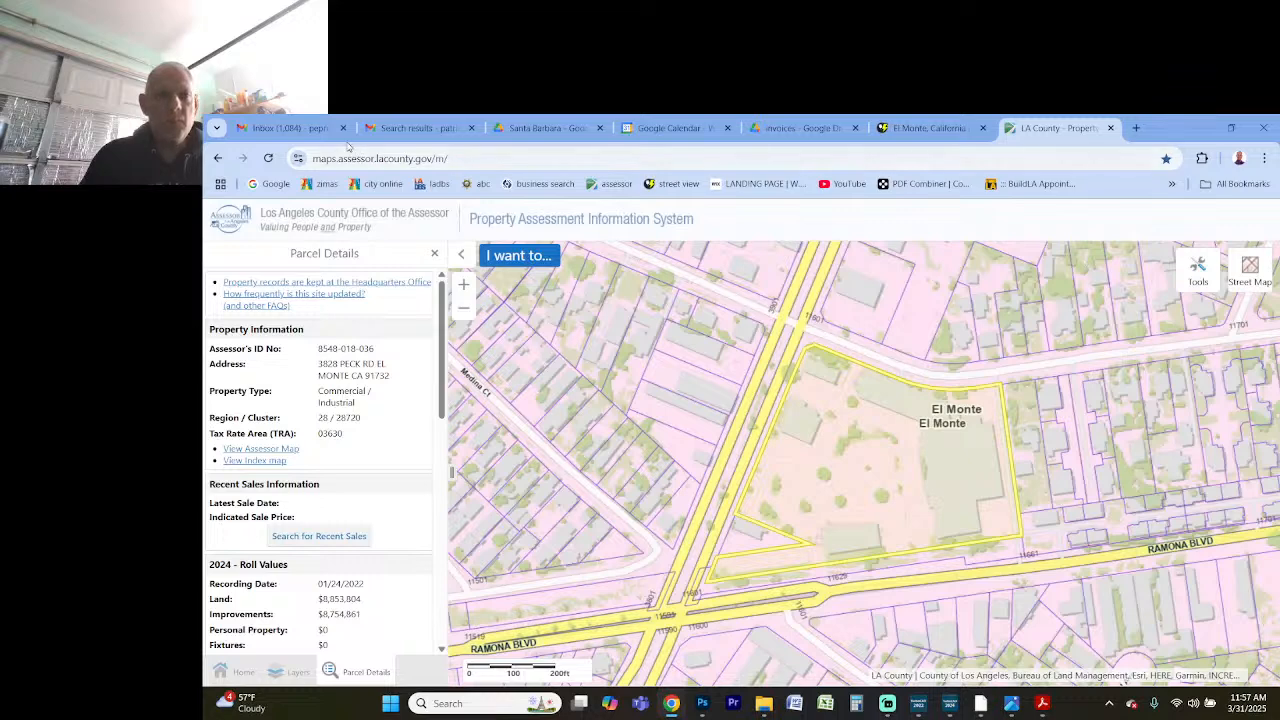
pyautogui.click(305, 129)
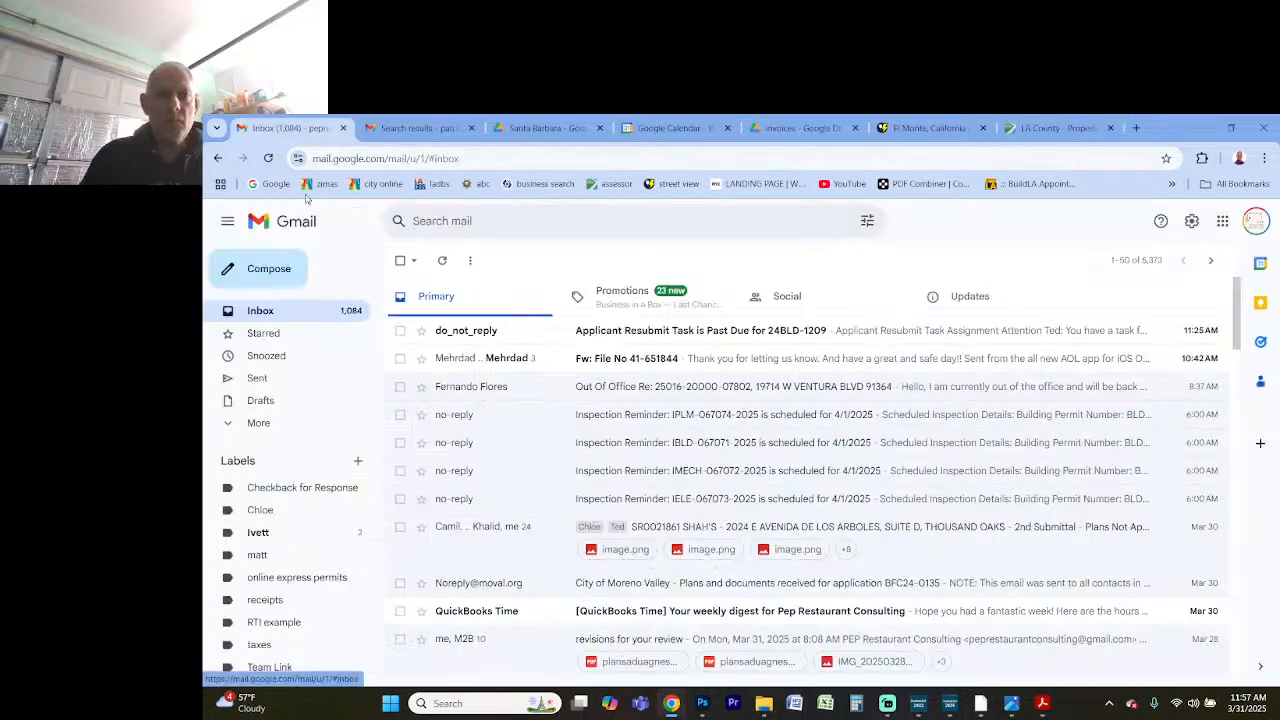
pyautogui.click(454, 222)
pyautogui.write('pen')
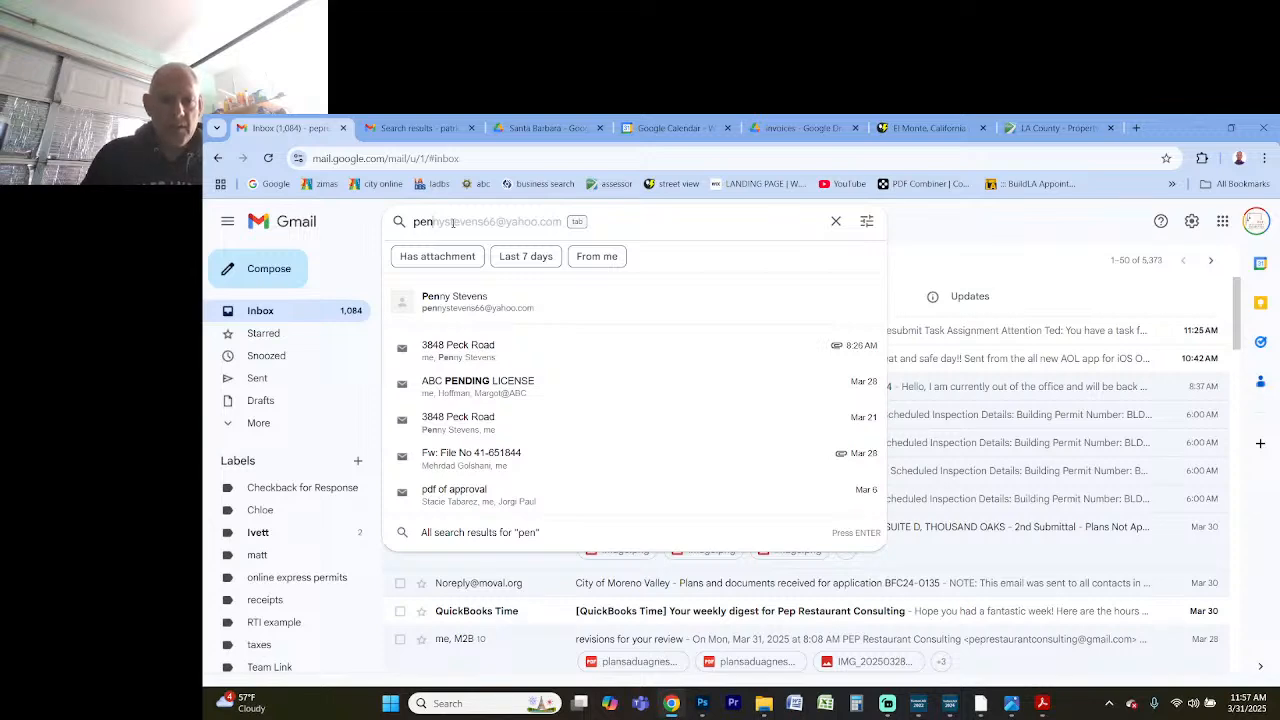
# - Switch back to TurboCAD and add the site's street address as a text label above the hatched unit
pyautogui.hotkey('alt', 'Tab')
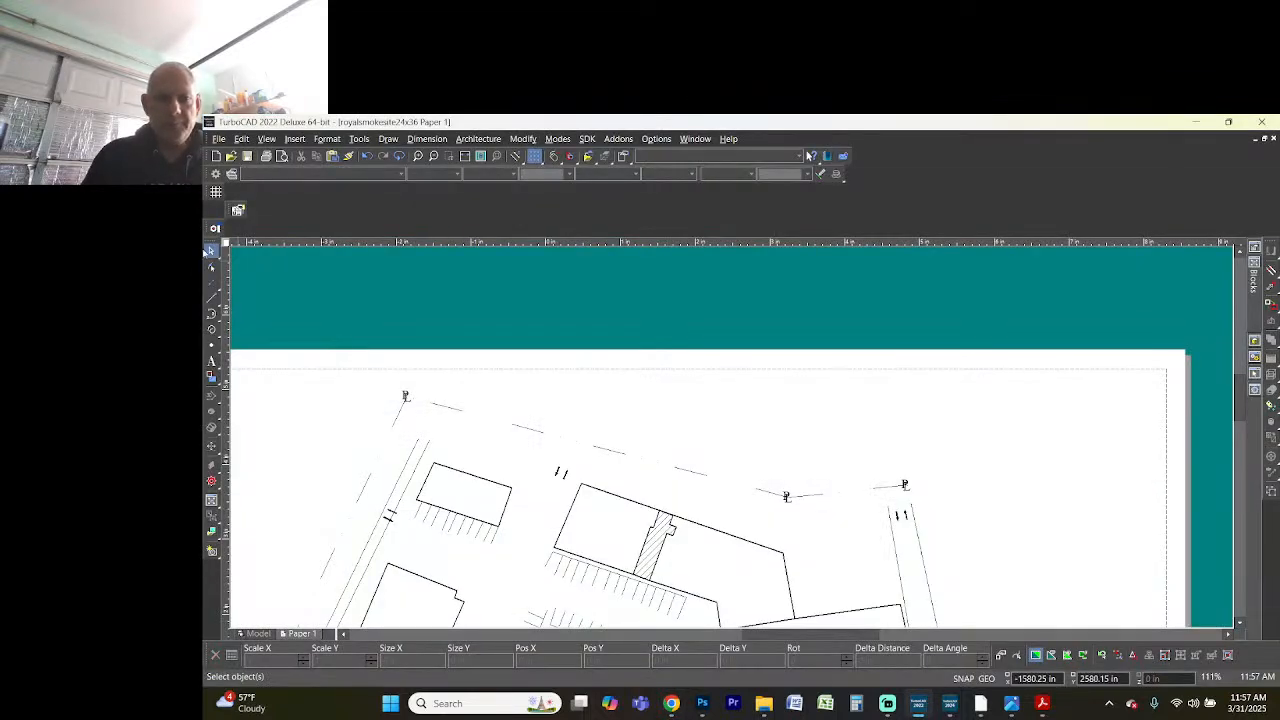
pyautogui.click(211, 361)
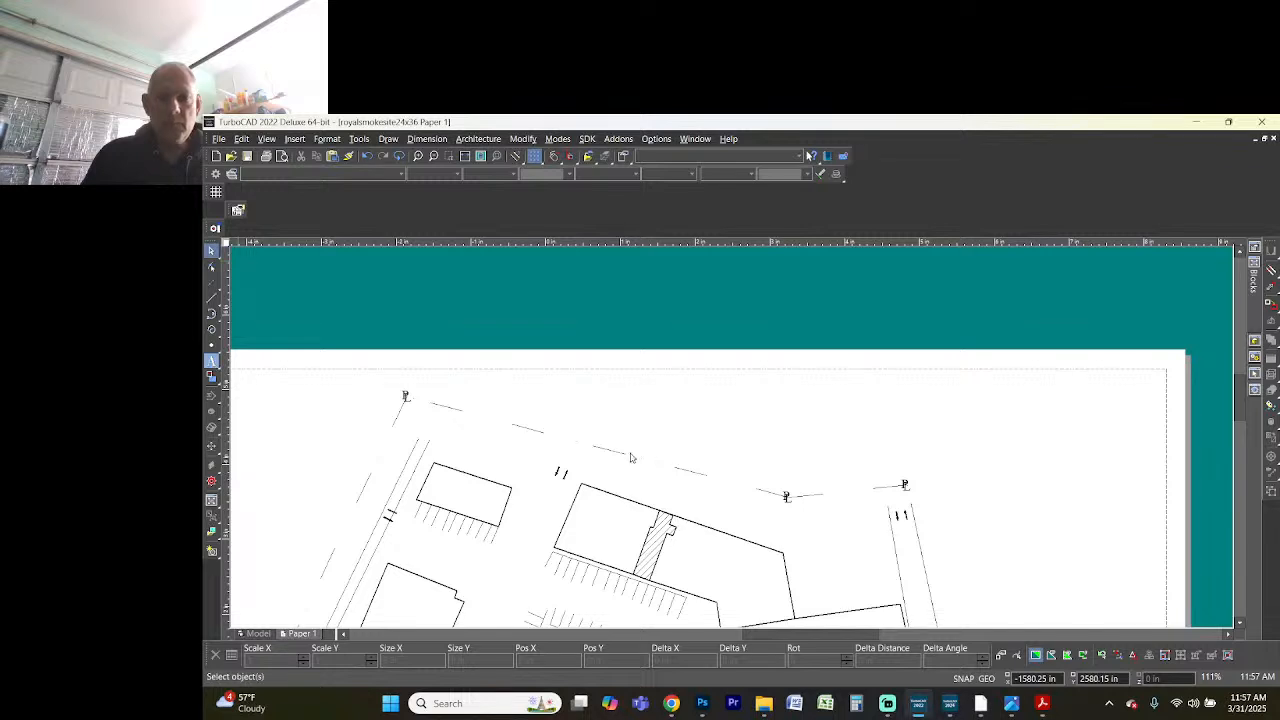
pyautogui.click(777, 418)
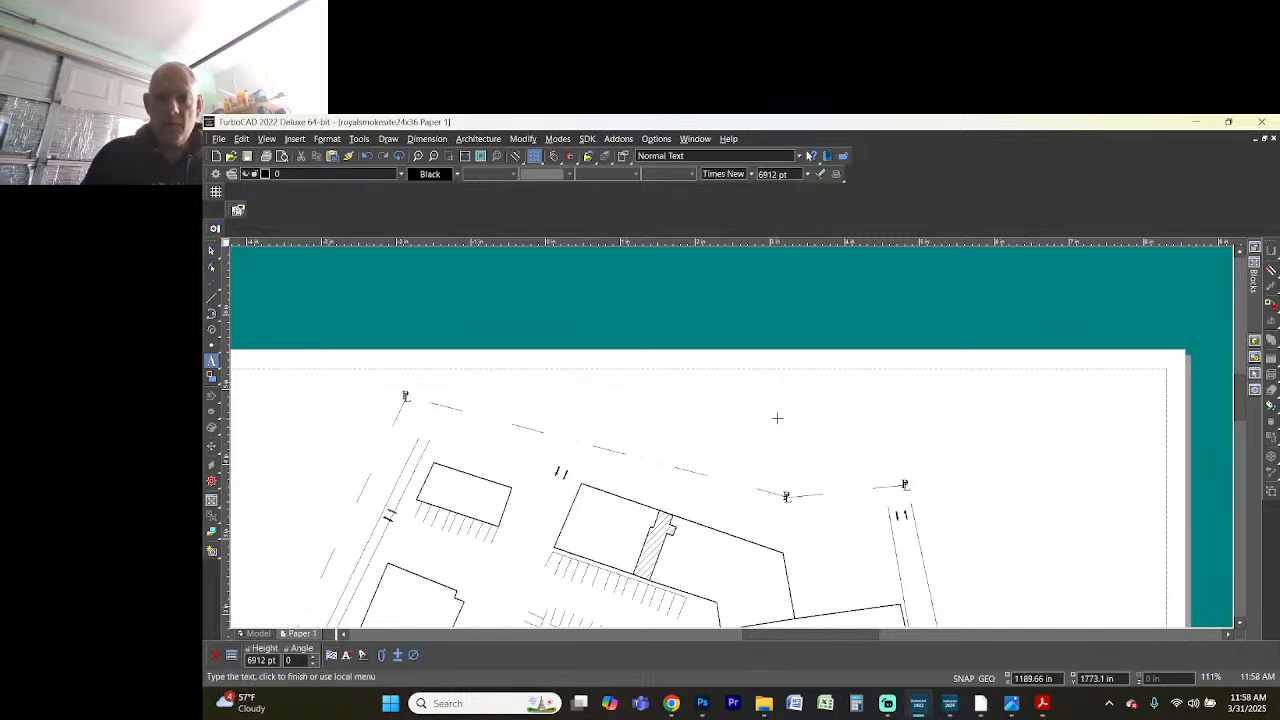
pyautogui.write('3848')
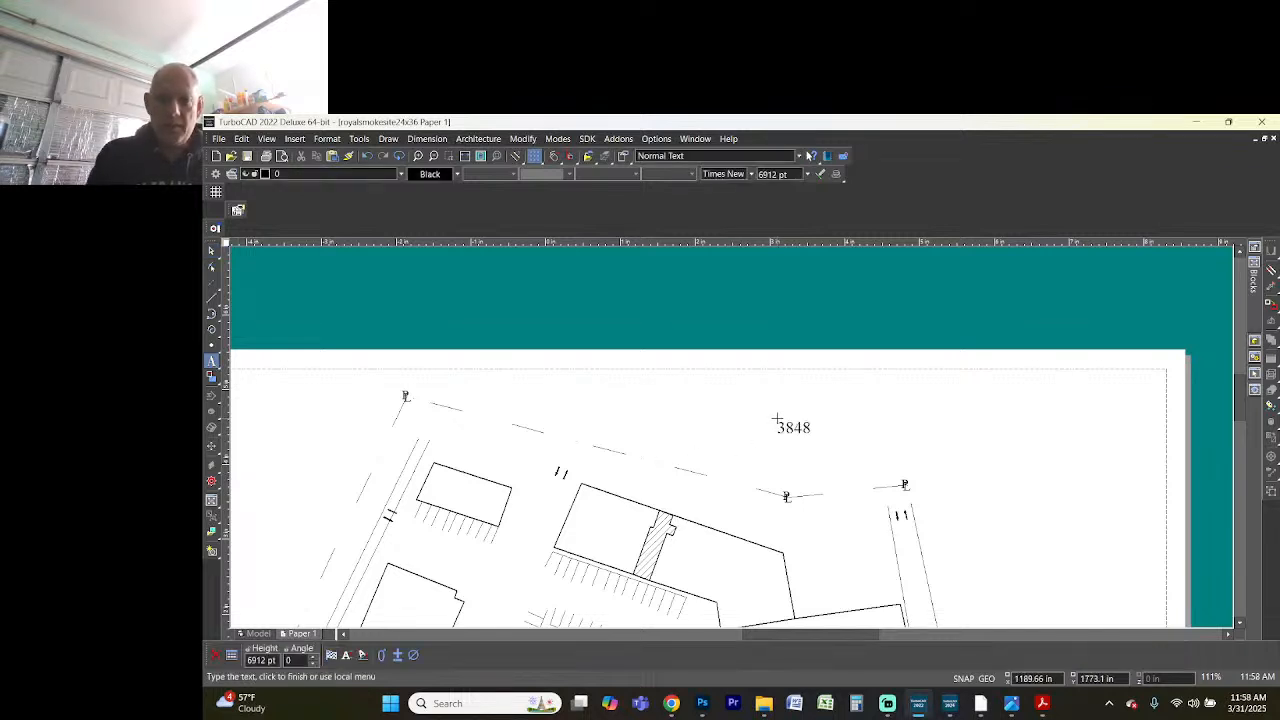
pyautogui.write(' PECK RO')
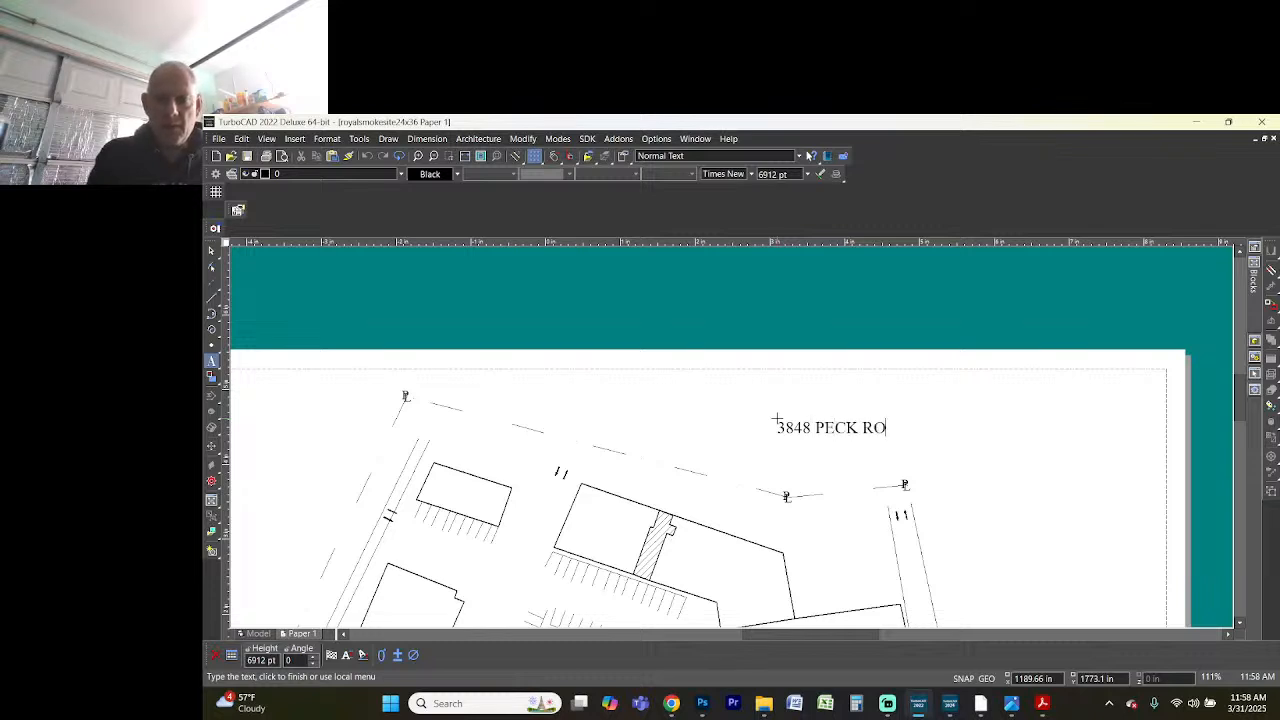
pyautogui.press('BackSpace')
pyautogui.write('D.')
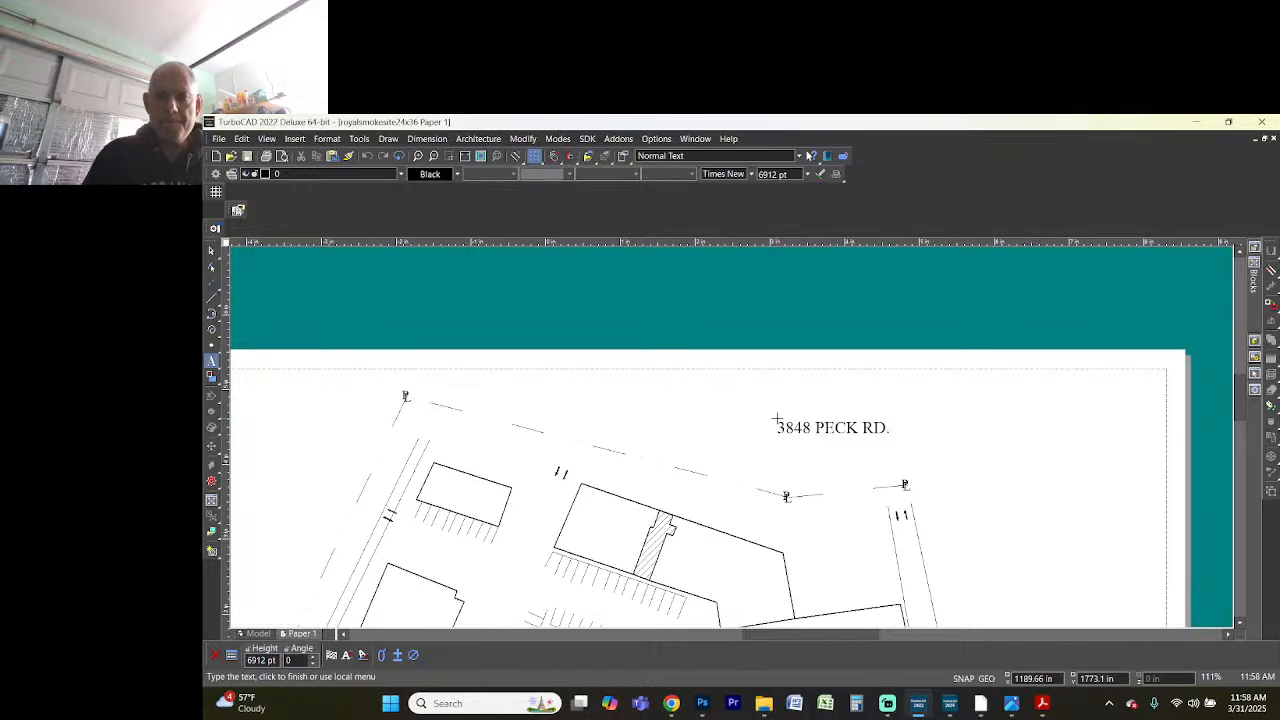
pyautogui.click(782, 443)
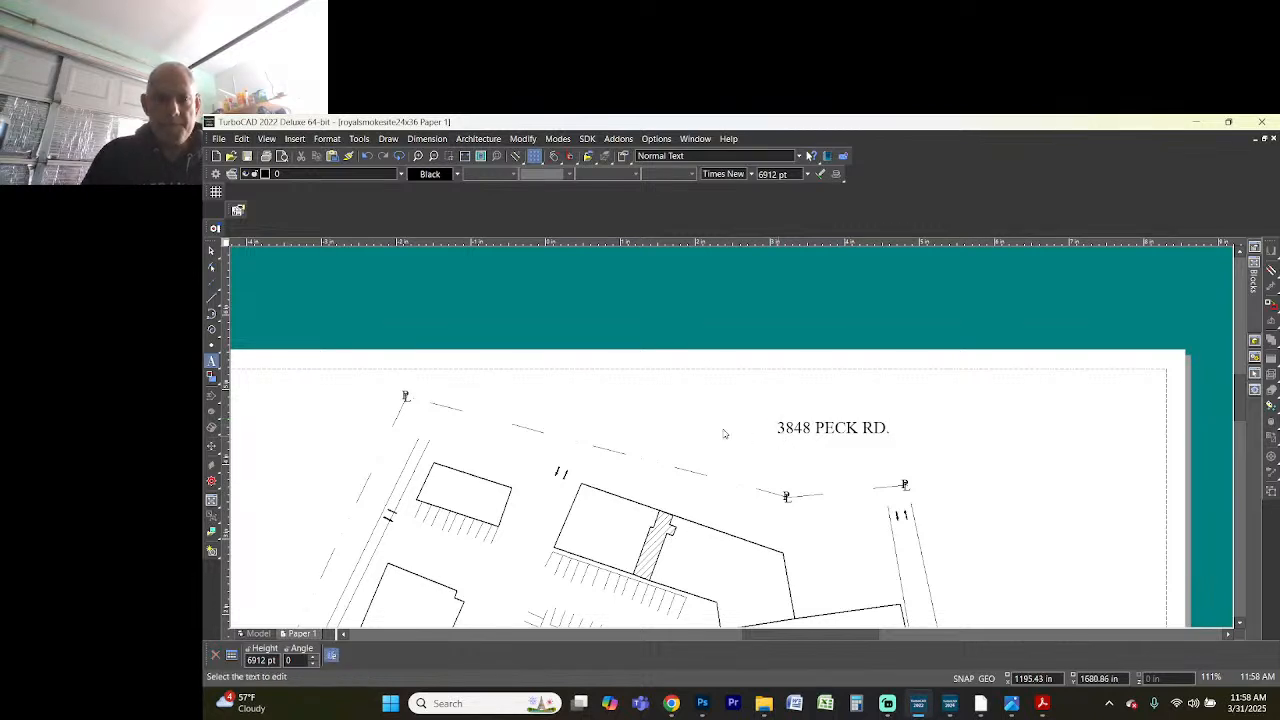
pyautogui.press('Escape')
# - Draw a leader line from the street address label to the hatched unit and set its line width to 0 in
pyautogui.click(211, 297)
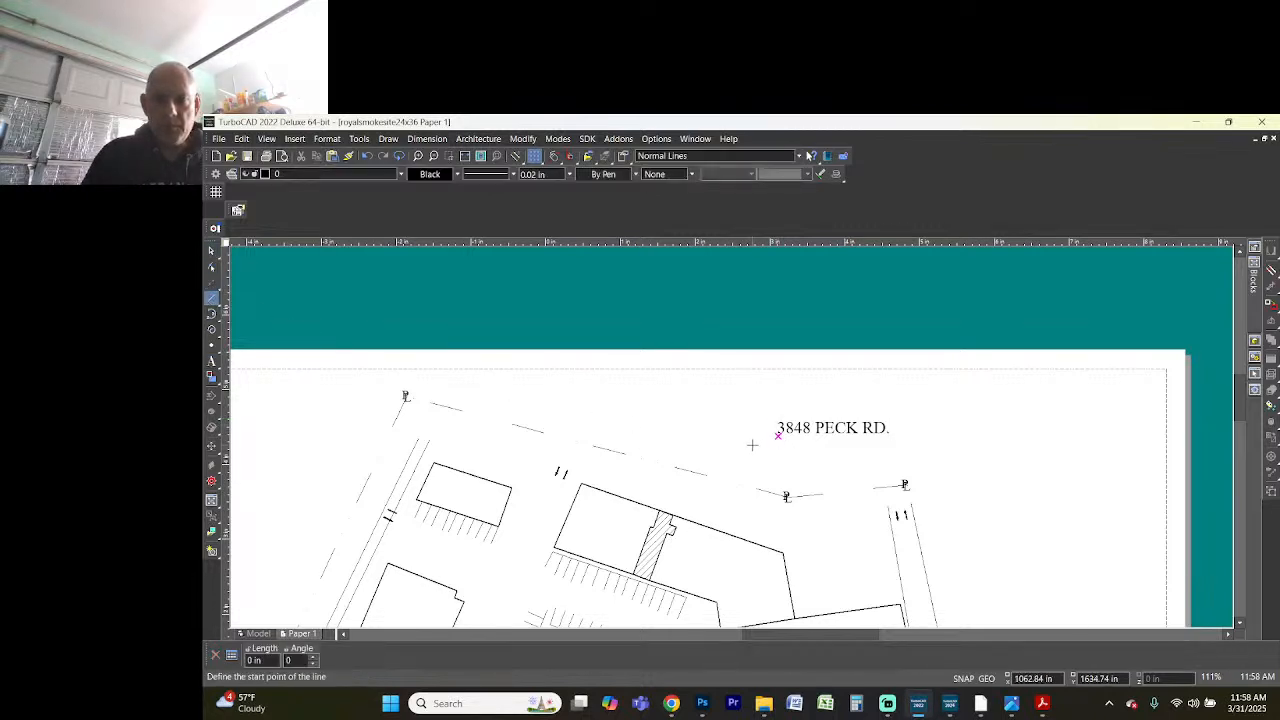
pyautogui.click(766, 438)
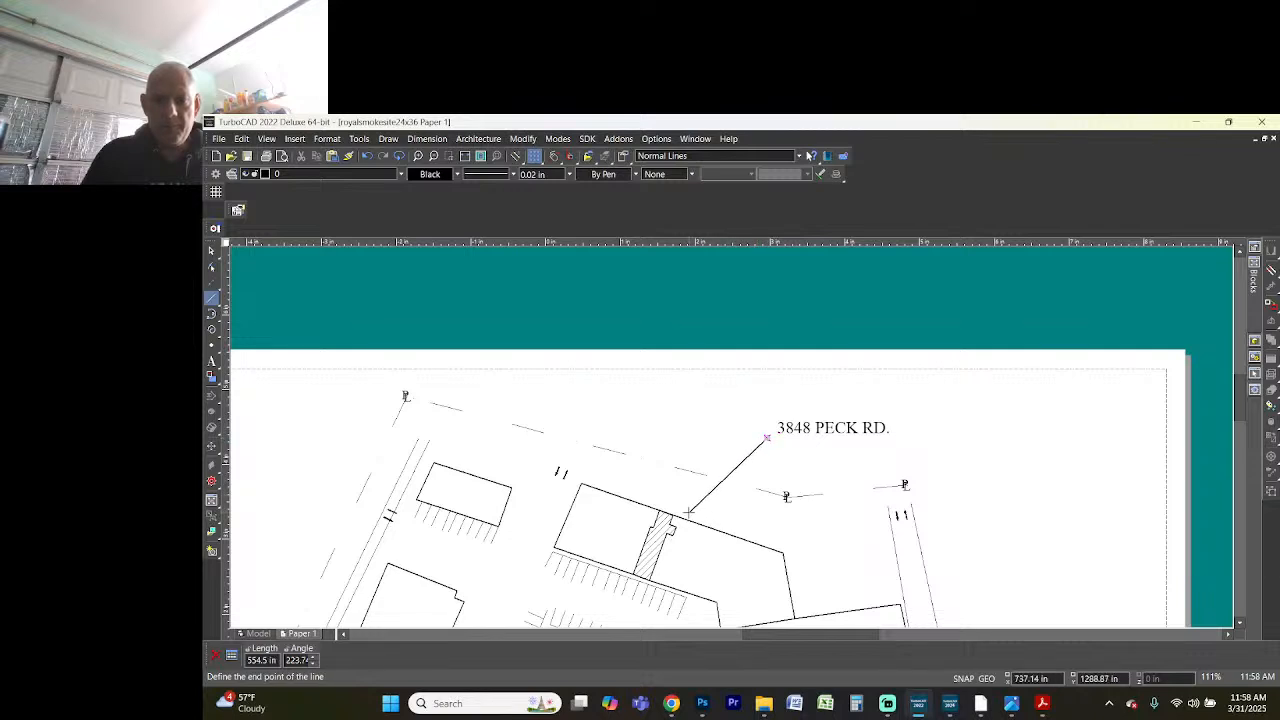
pyautogui.click(675, 516)
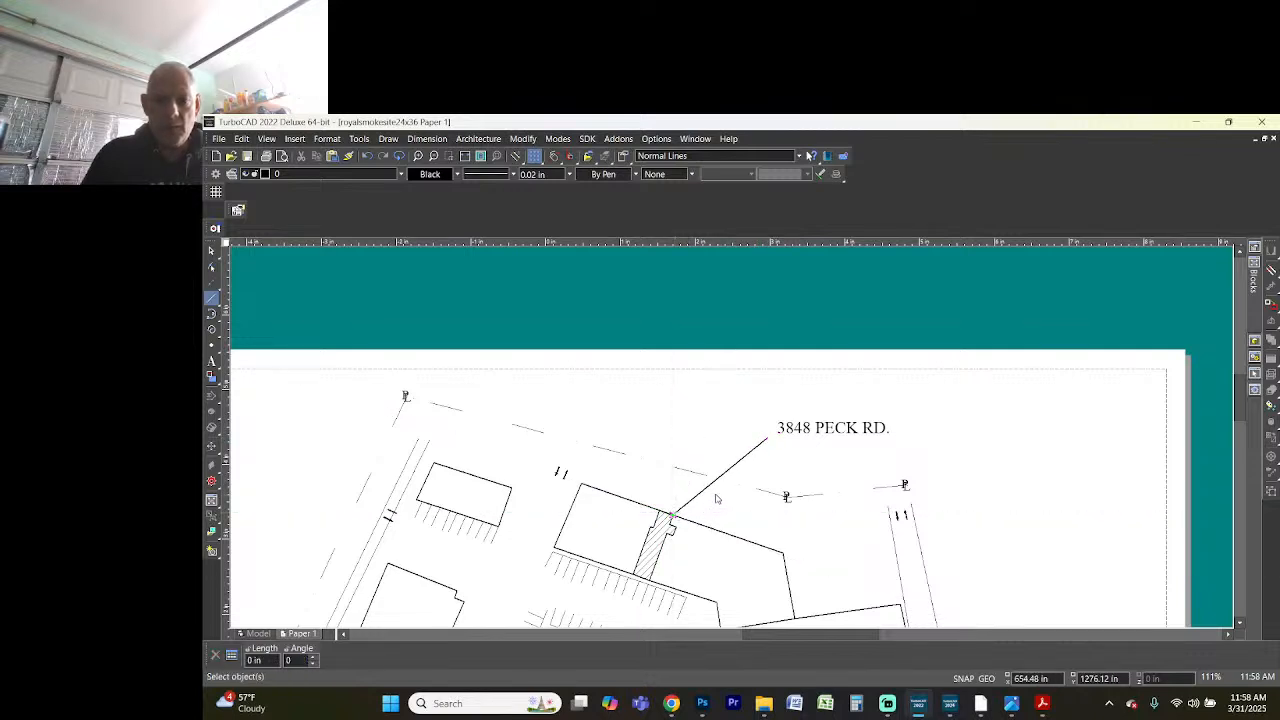
pyautogui.press('Escape')
pyautogui.click(710, 486)
pyautogui.click(569, 174)
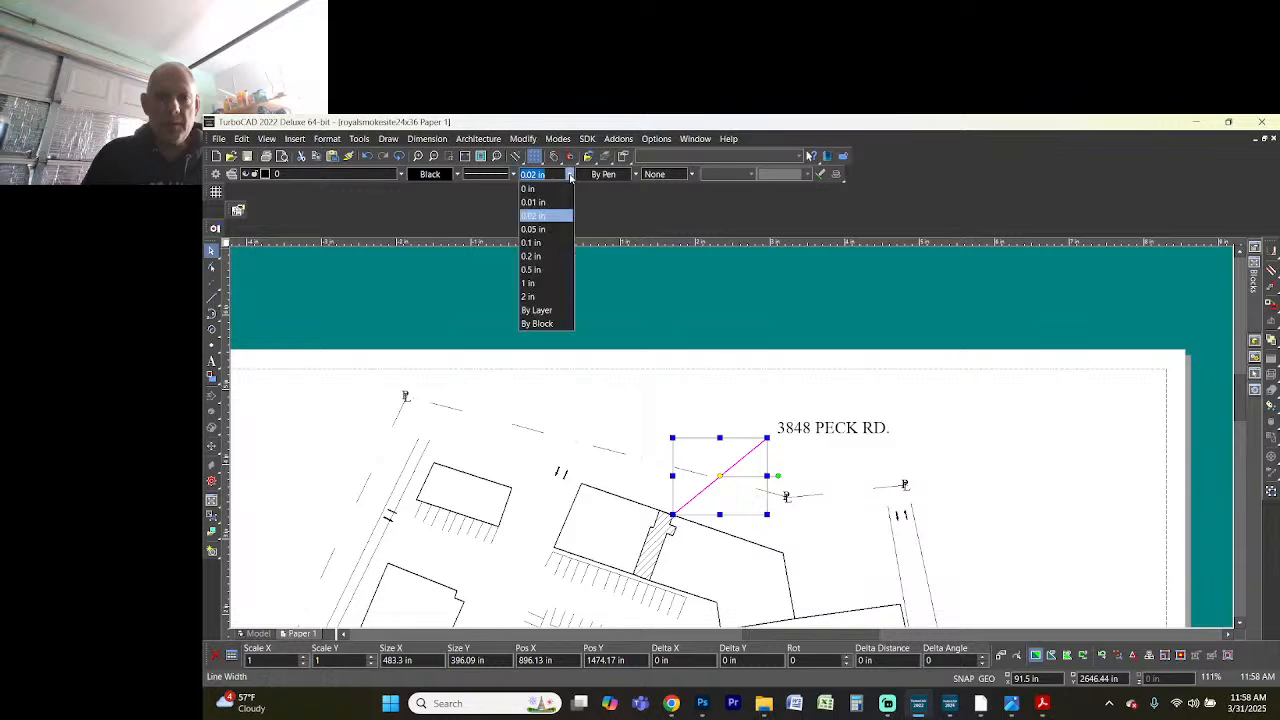
pyautogui.click(540, 185)
# - Try font sizes of 7500 and 8000 pt on the street address label
pyautogui.click(822, 432)
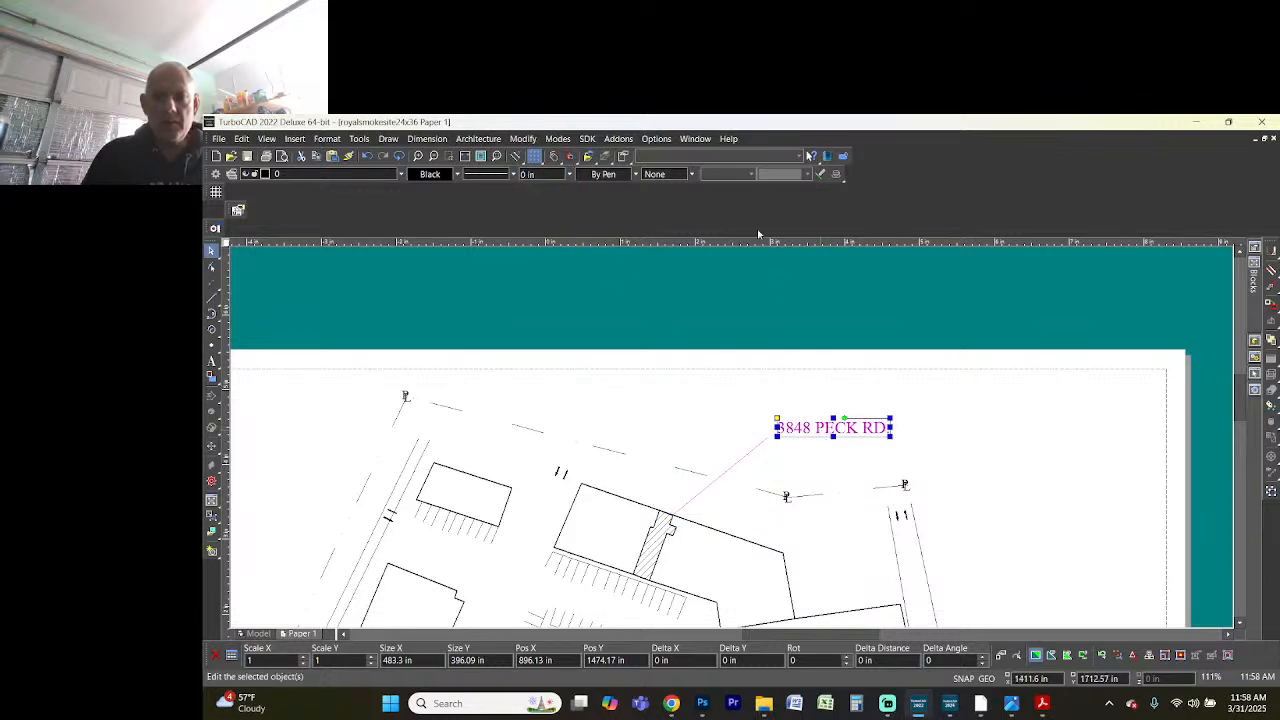
pyautogui.click(777, 180)
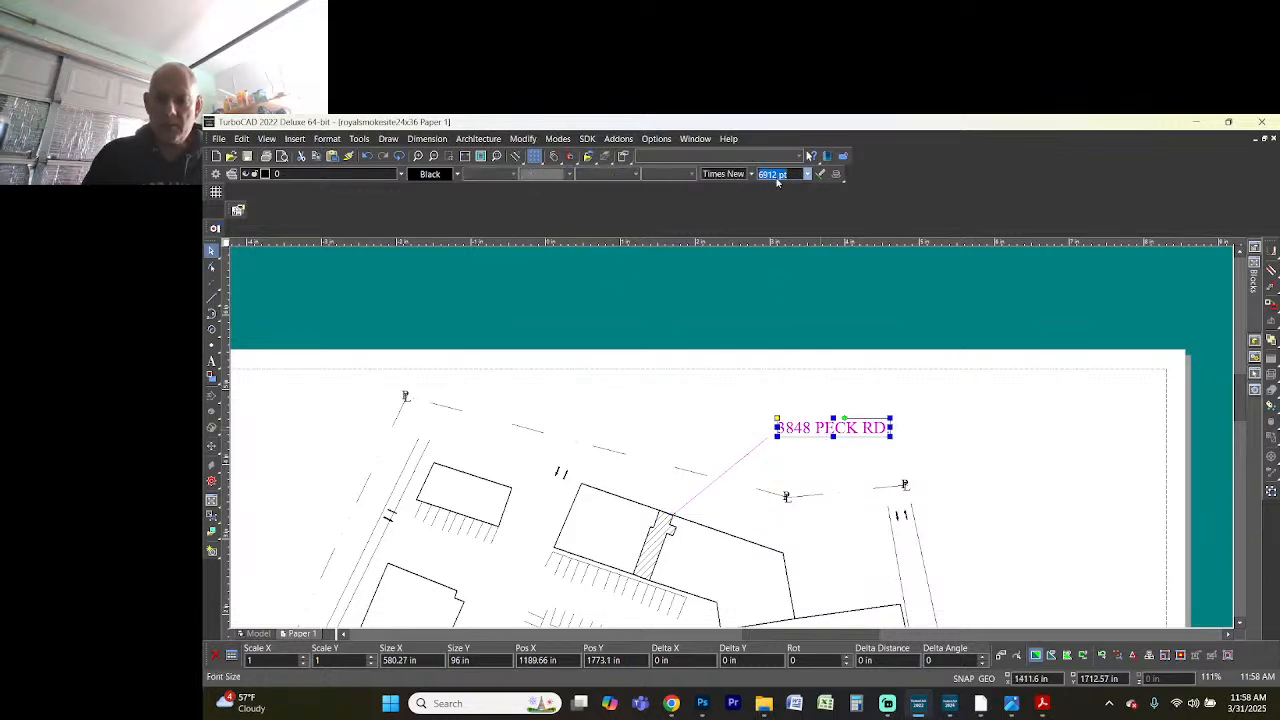
pyautogui.write('7500')
pyautogui.press('Return')
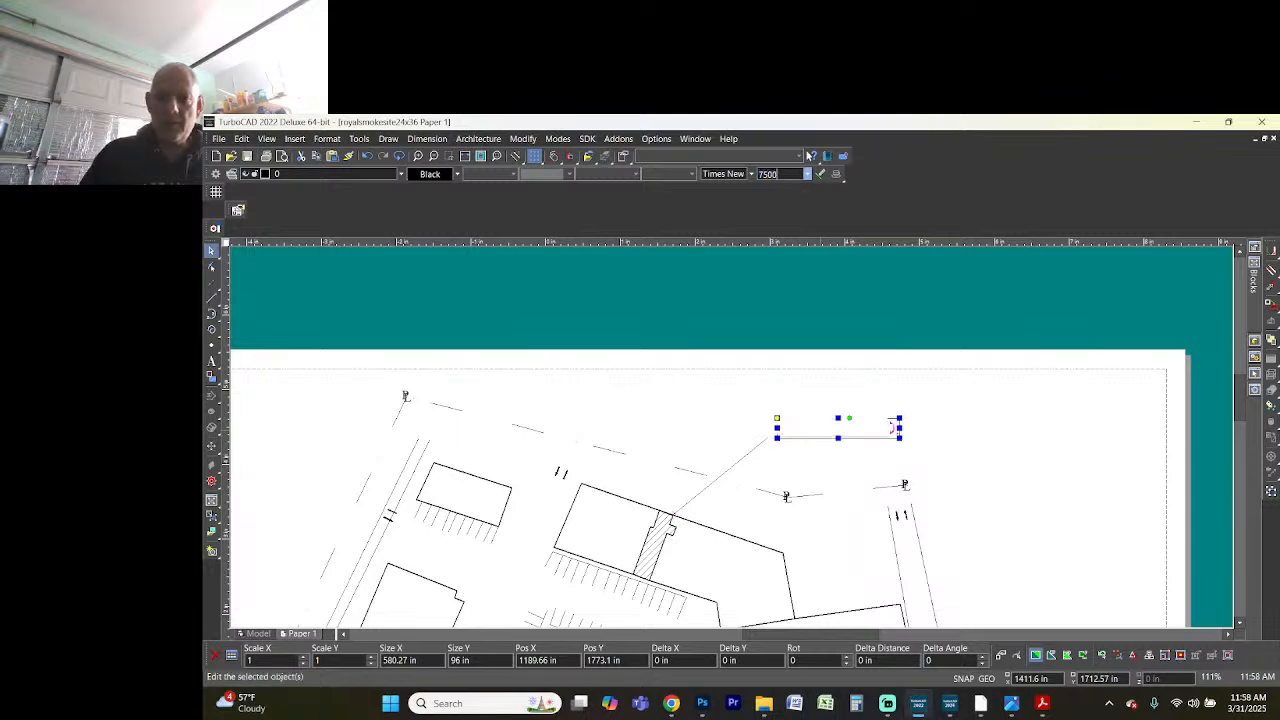
pyautogui.click(778, 181)
pyautogui.write('8000')
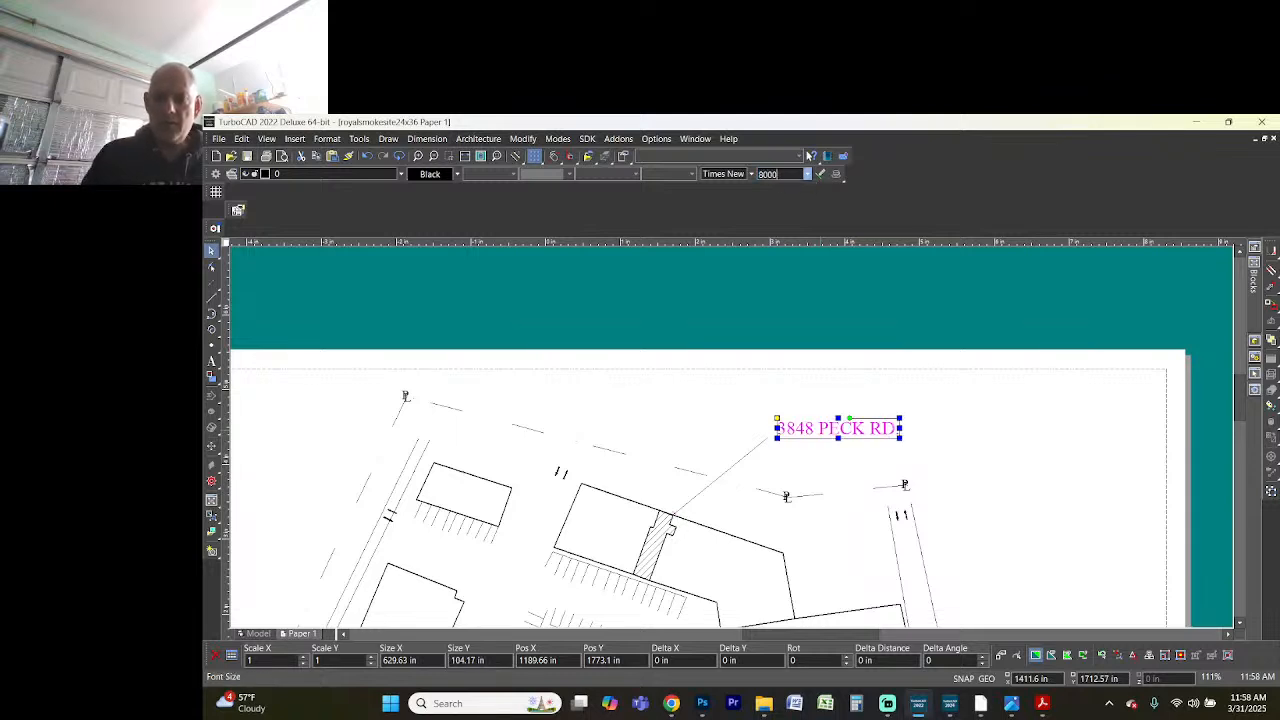
pyautogui.press('Return')
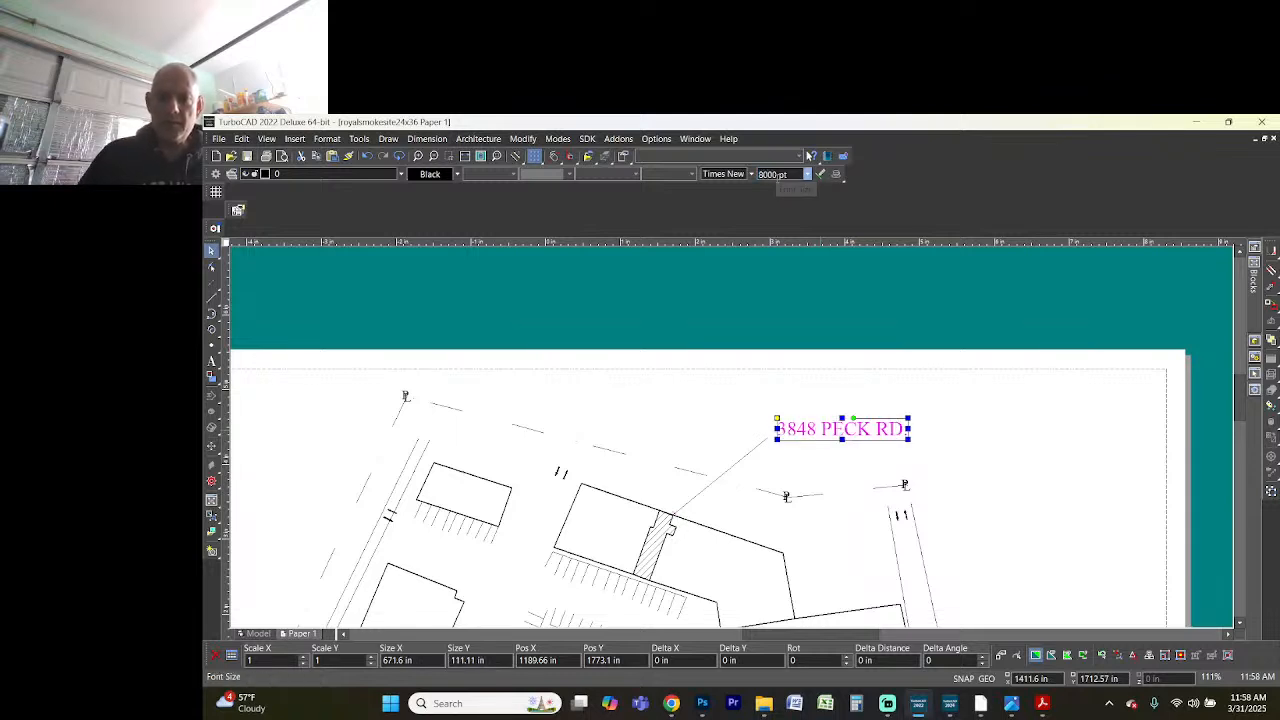
# - Set the street address label's font size to 10000 pt and deselect it
pyautogui.click(771, 176)
pyautogui.write('10000')
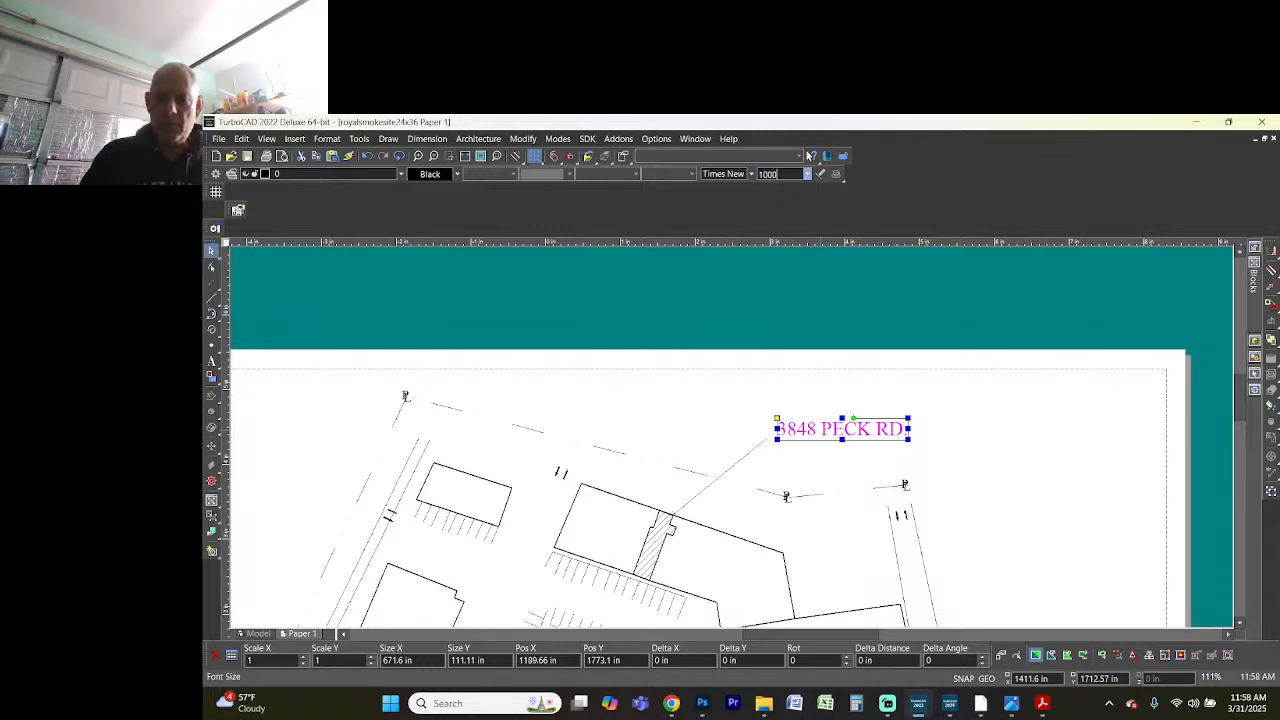
pyautogui.press('Return')
pyautogui.click(769, 175)
pyautogui.write('10000')
pyautogui.press('Return')
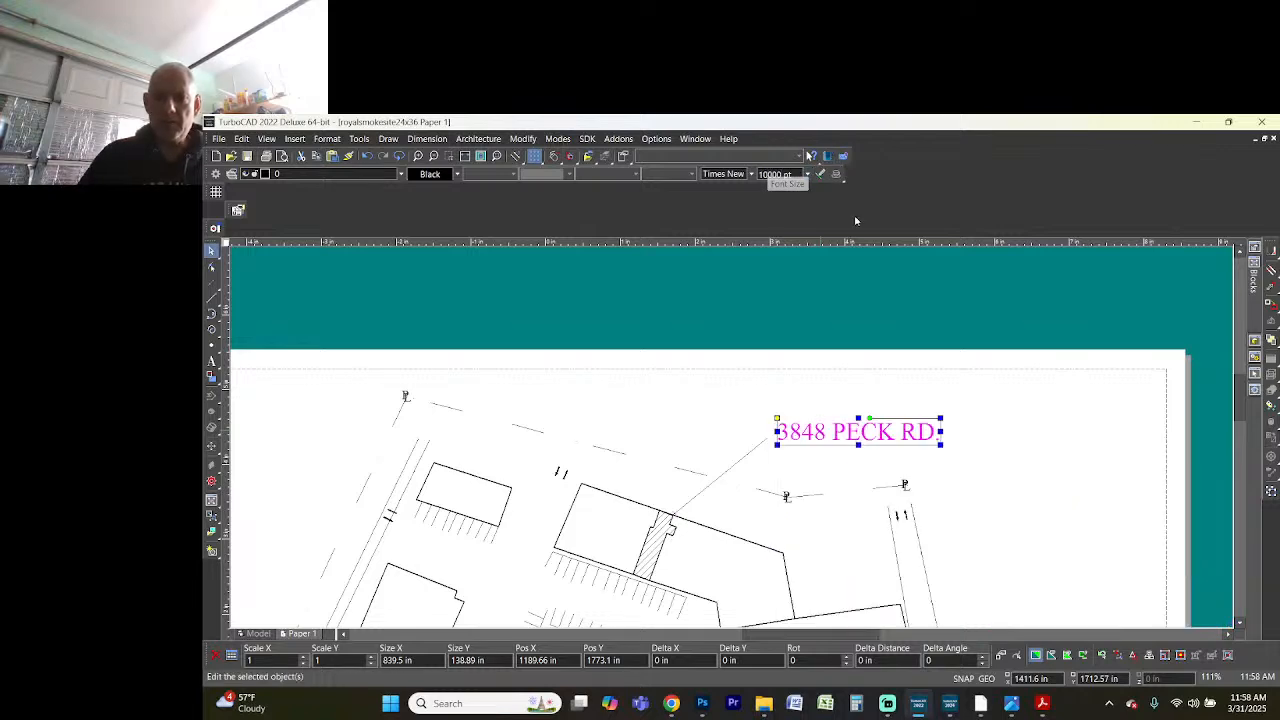
pyautogui.click(872, 396)
# - Review the whole sheet and switch to Google Earth Pro to compare the site's aerial view with the plan
pyautogui.scroll(-2, 872, 396)
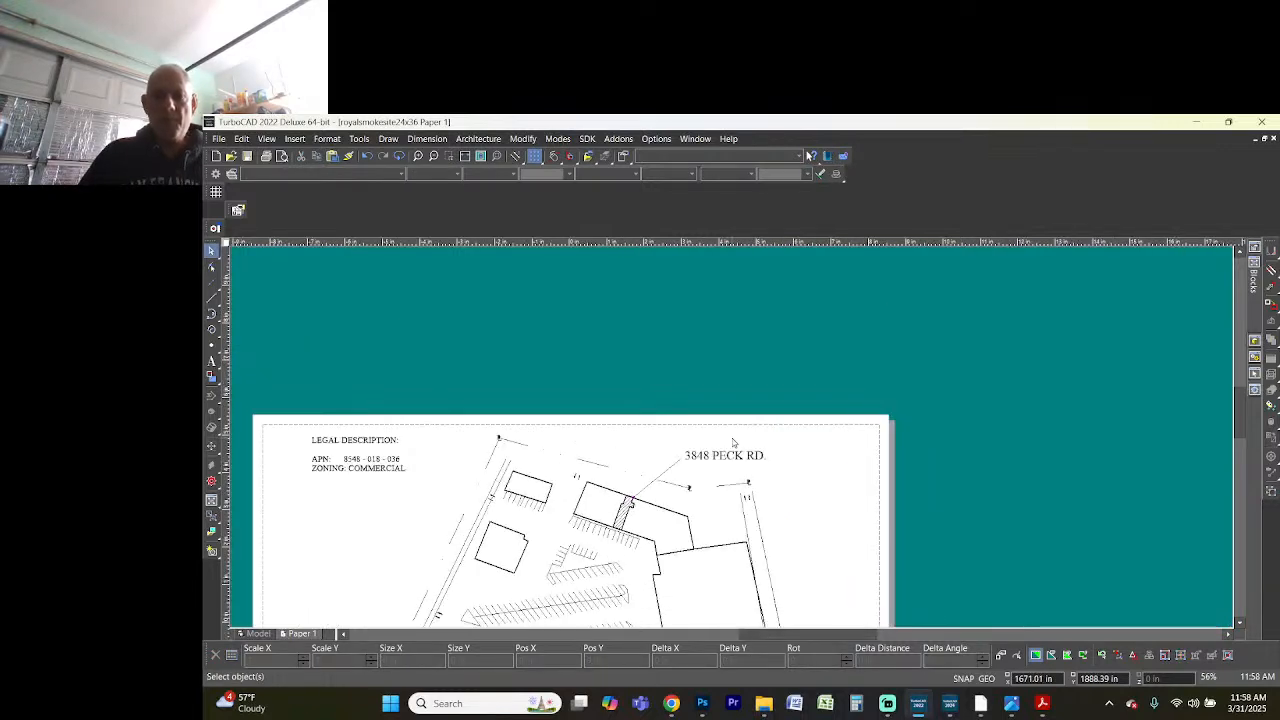
pyautogui.scroll(-2, 733, 442)
pyautogui.scroll(2, 733, 442)
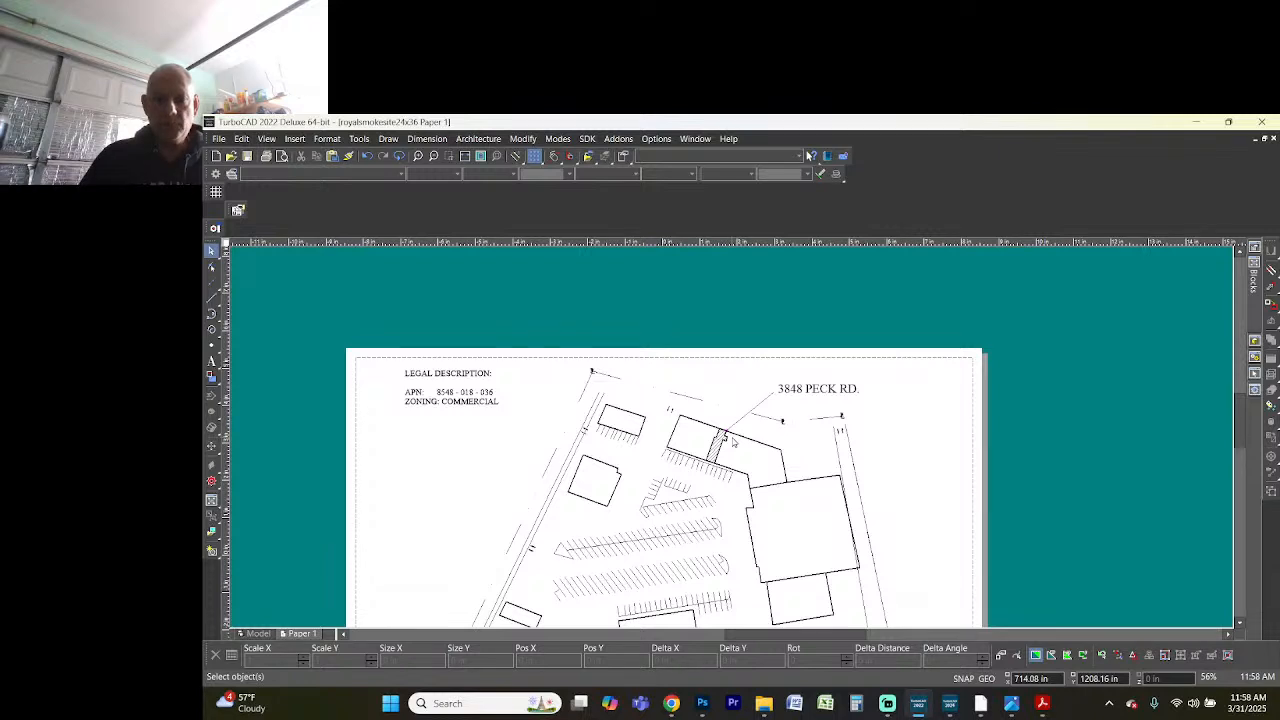
pyautogui.scroll(-2, 733, 442)
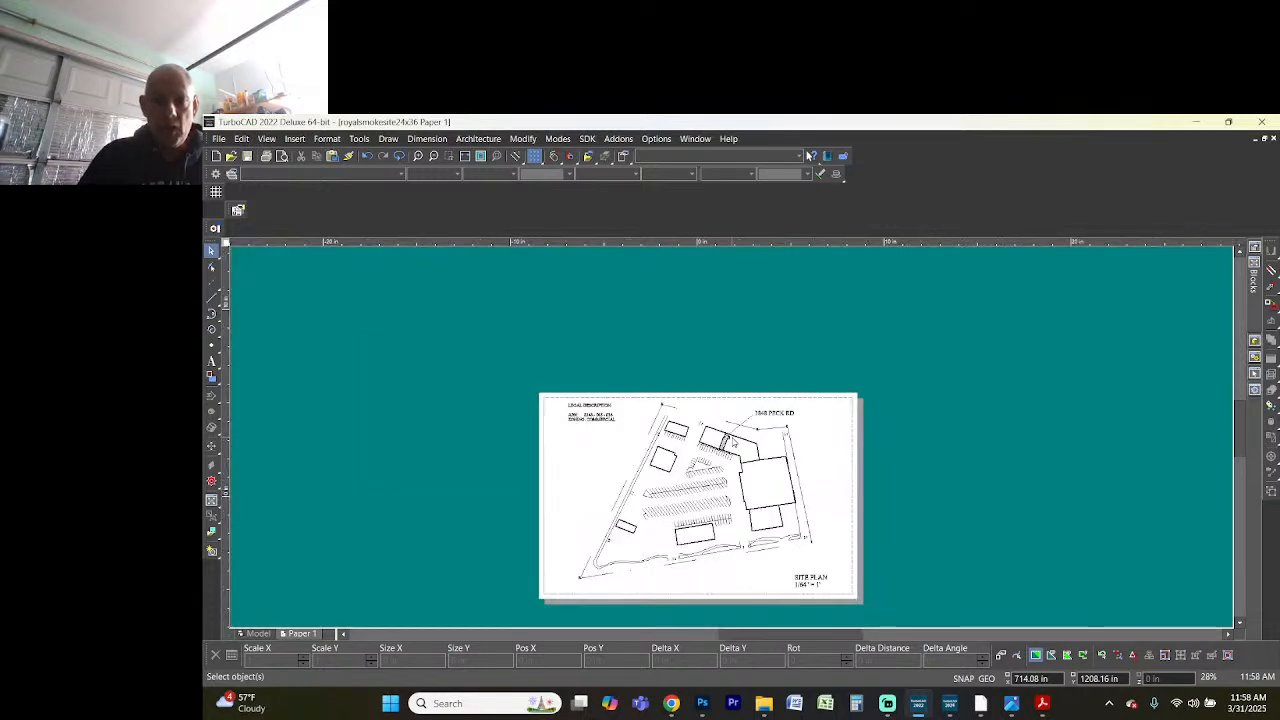
pyautogui.scroll(2, 733, 442)
pyautogui.hotkey('alt', 'Tab')
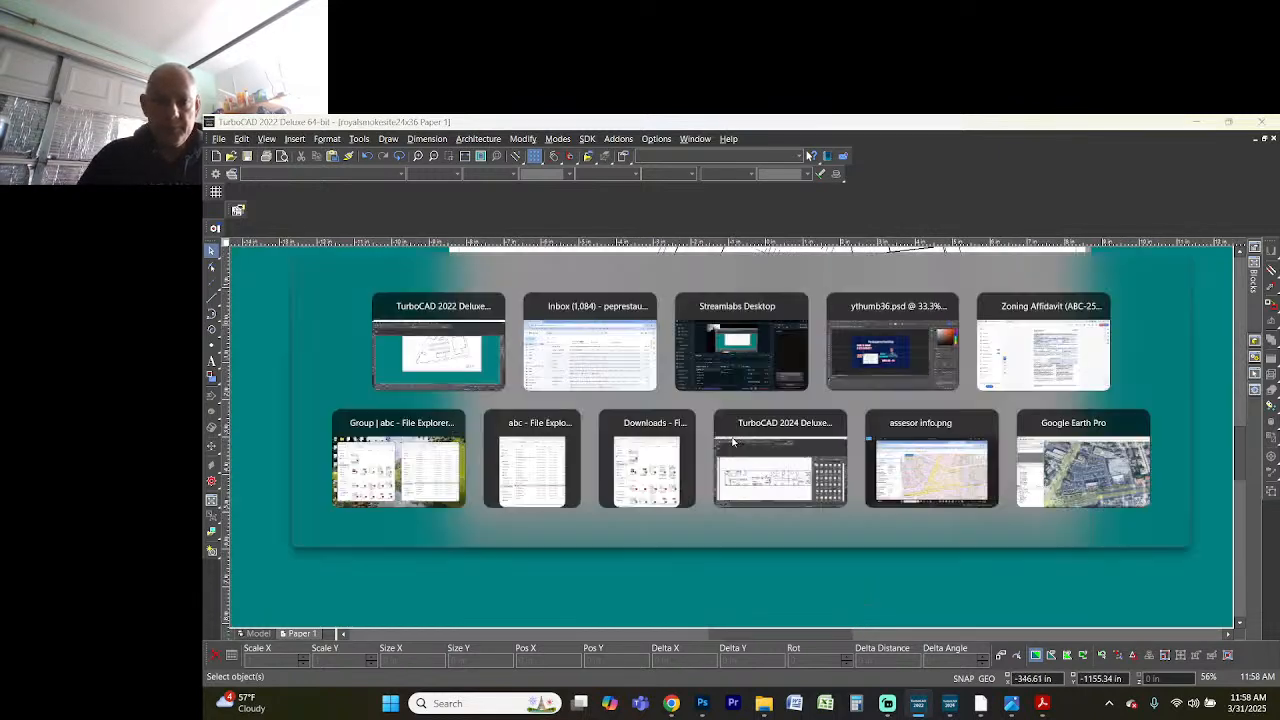
pyautogui.hotkey('alt', 'Tab')
pyautogui.hotkey('alt', 'Tab')
pyautogui.hotkey('alt', 'Tab')
pyautogui.hotkey('alt', 'Tab')
pyautogui.hotkey('alt', 'Tab')
pyautogui.hotkey('alt', 'Tab')
pyautogui.hotkey('alt', 'Tab')
pyautogui.hotkey('alt', 'Tab')
pyautogui.hotkey('alt', 'Tab')
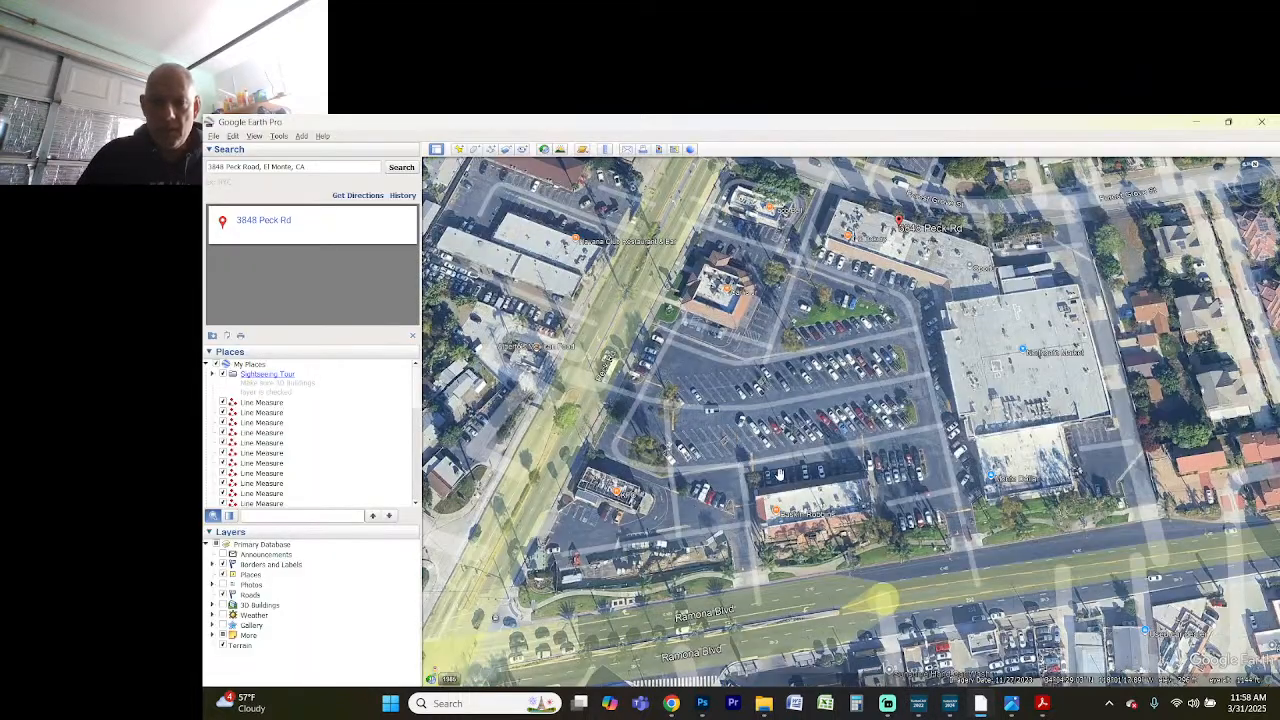
pyautogui.scroll(-2, 783, 478)
# - Return to TurboCAD and insert the north_arrow block in the sheet's upper right corner, beside the street address label
pyautogui.hotkey('alt', 'Tab')
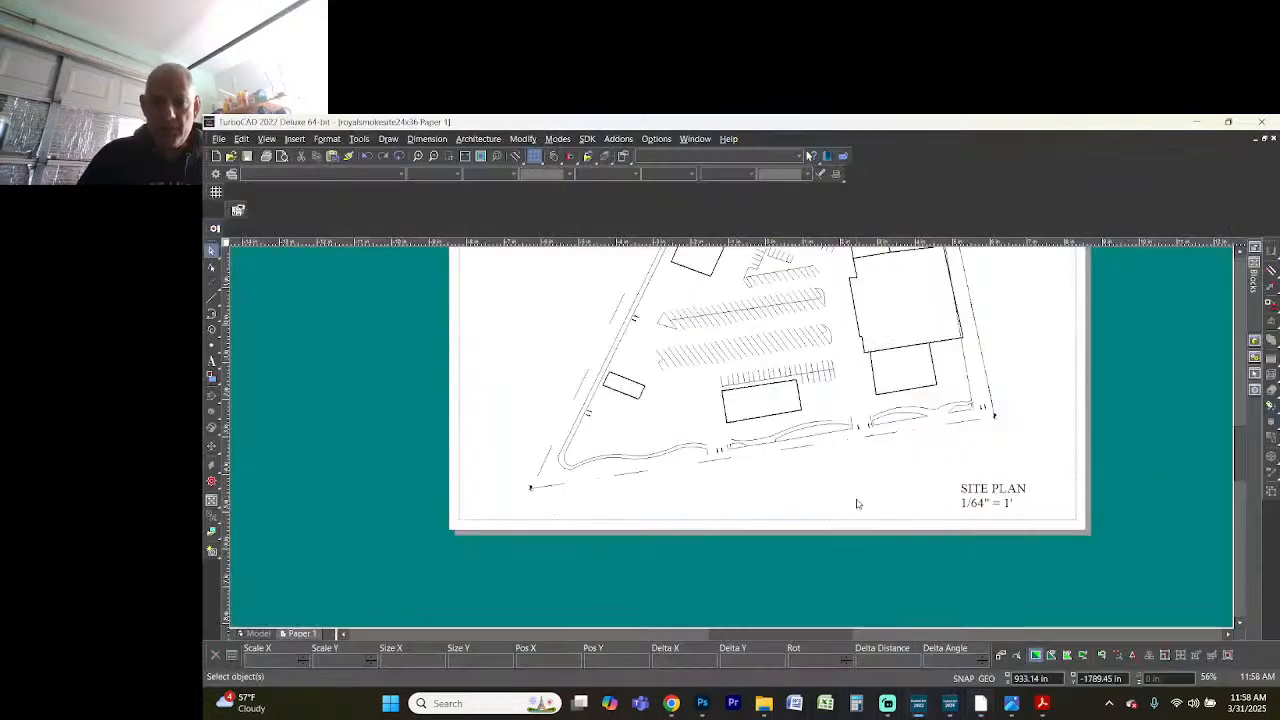
pyautogui.scroll(-2, 758, 372)
pyautogui.scroll(2, 758, 372)
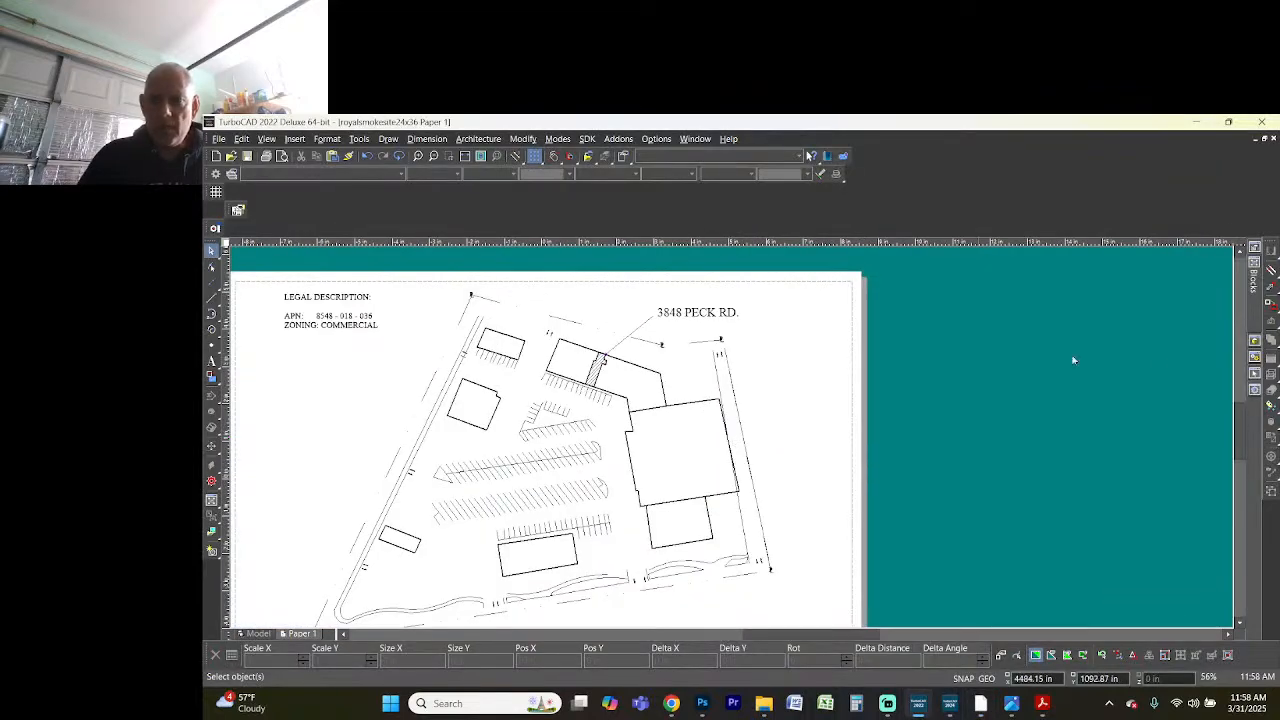
pyautogui.click(1254, 278)
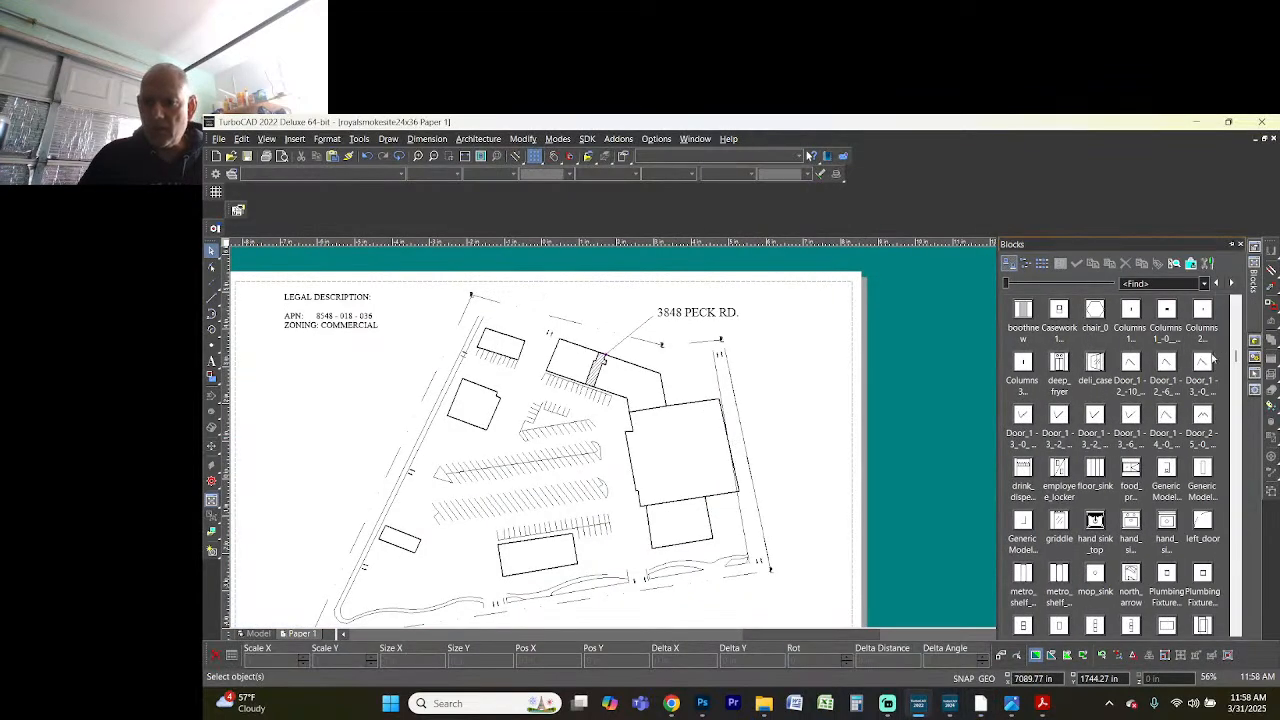
pyautogui.click(1166, 366)
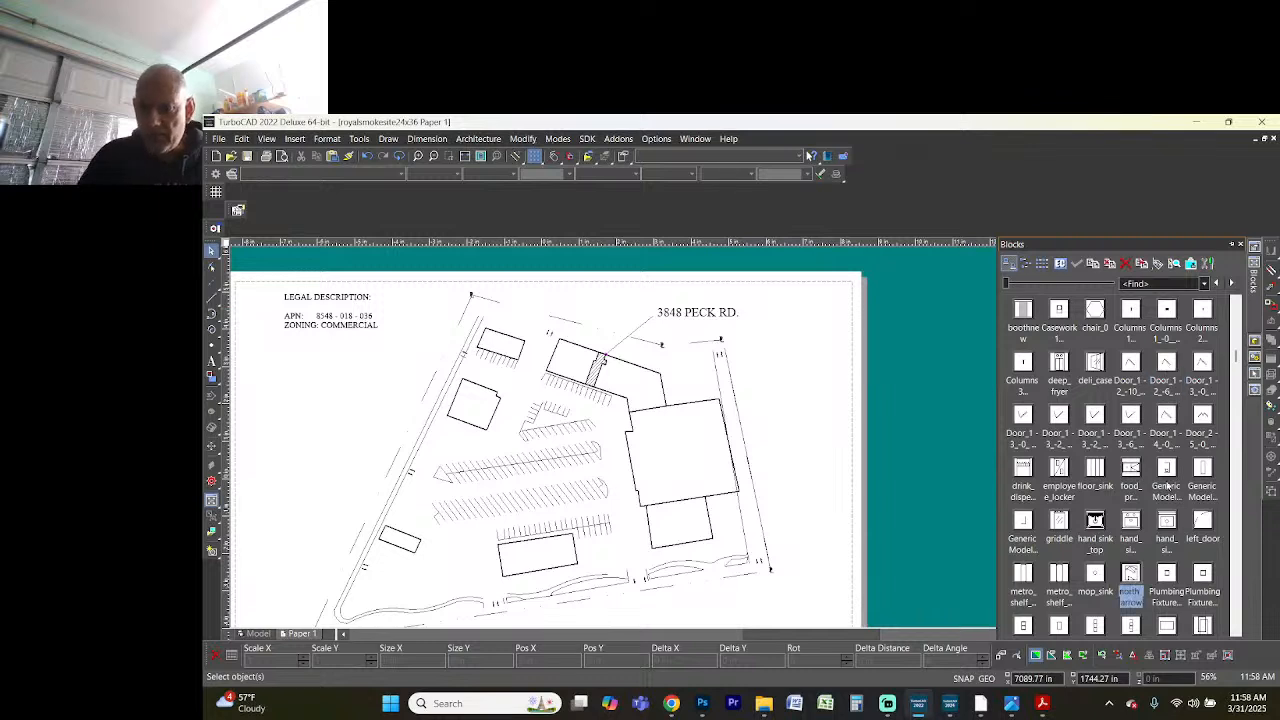
pyautogui.click(1130, 575)
pyautogui.moveTo(1130, 577); pyautogui.dragTo(805, 330)
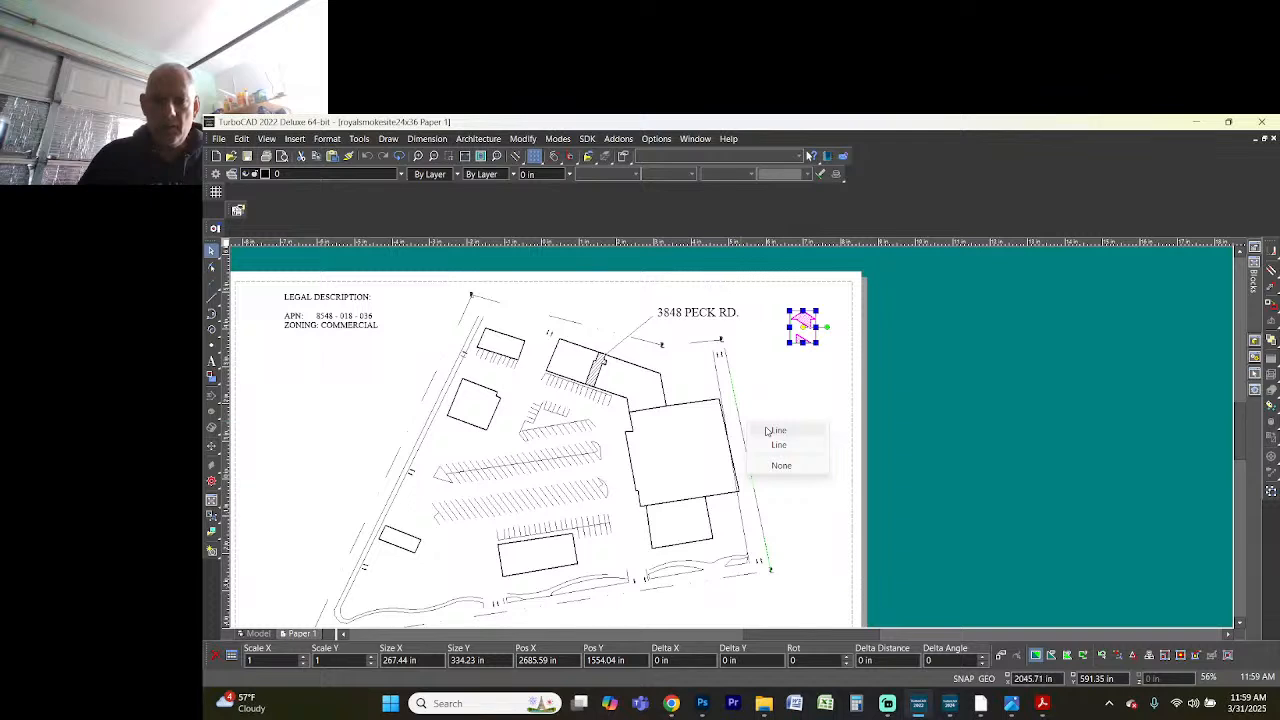
# - Measure the length of the property line along the plan's right side between its two end markers
pyautogui.click(767, 431)
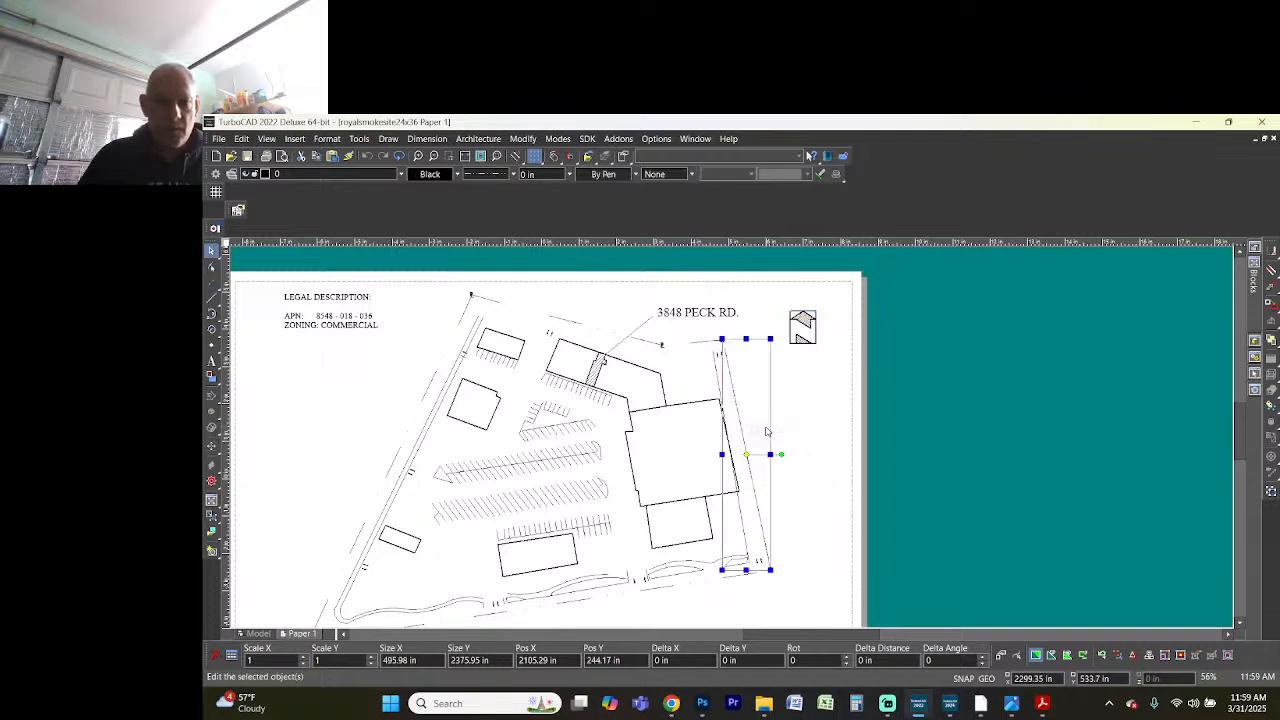
pyautogui.click(515, 156)
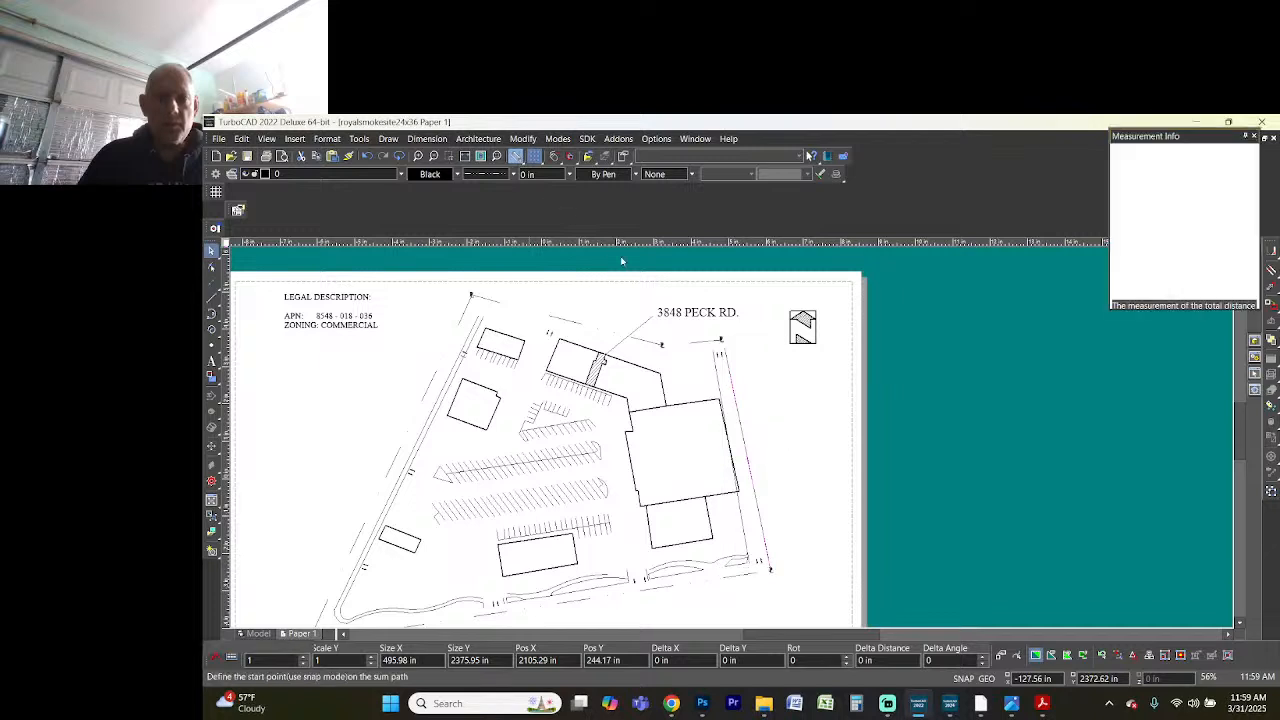
pyautogui.click(721, 340)
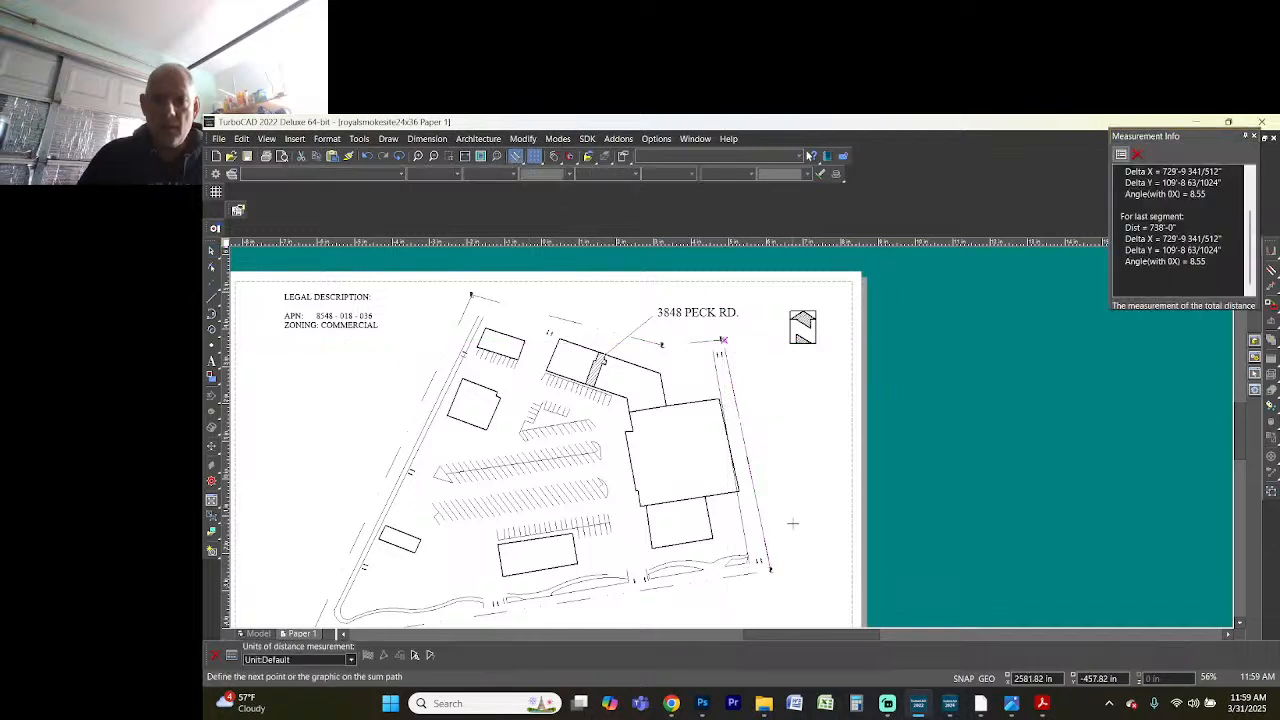
pyautogui.click(769, 568)
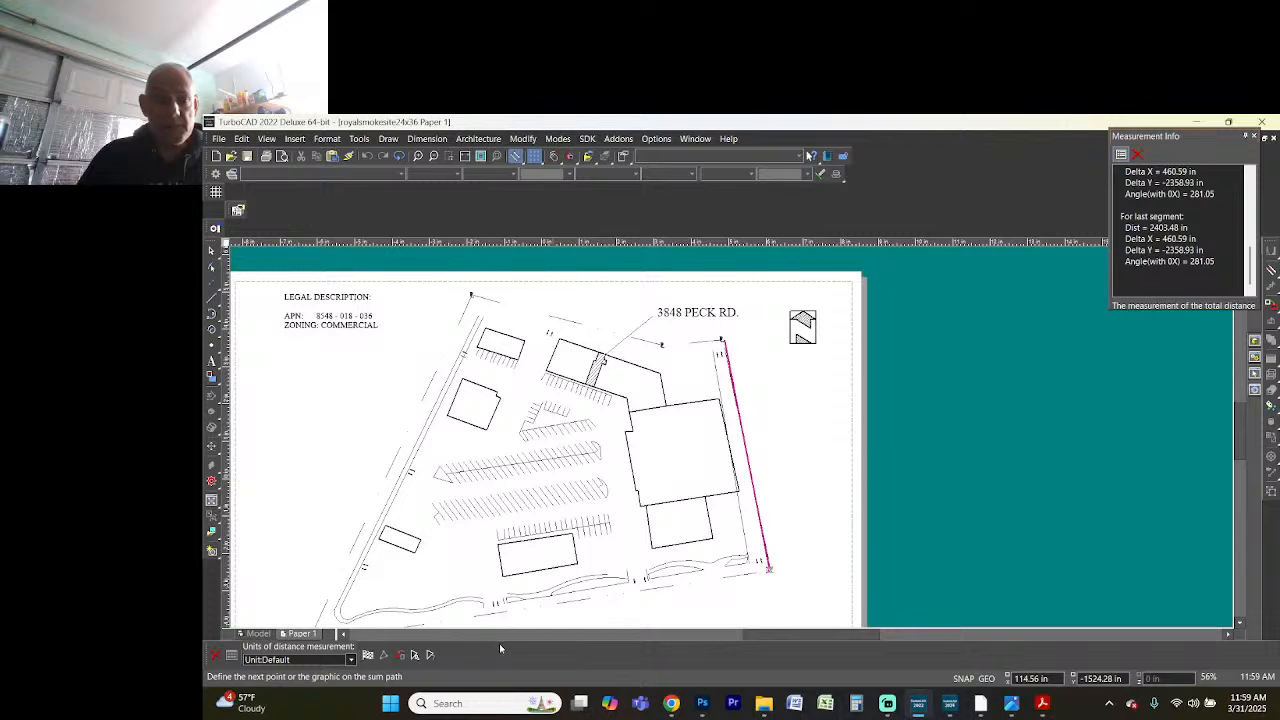
# - Show the property line measurement in Fract Feet, and change the distance units to Dec Feet
pyautogui.click(350, 660)
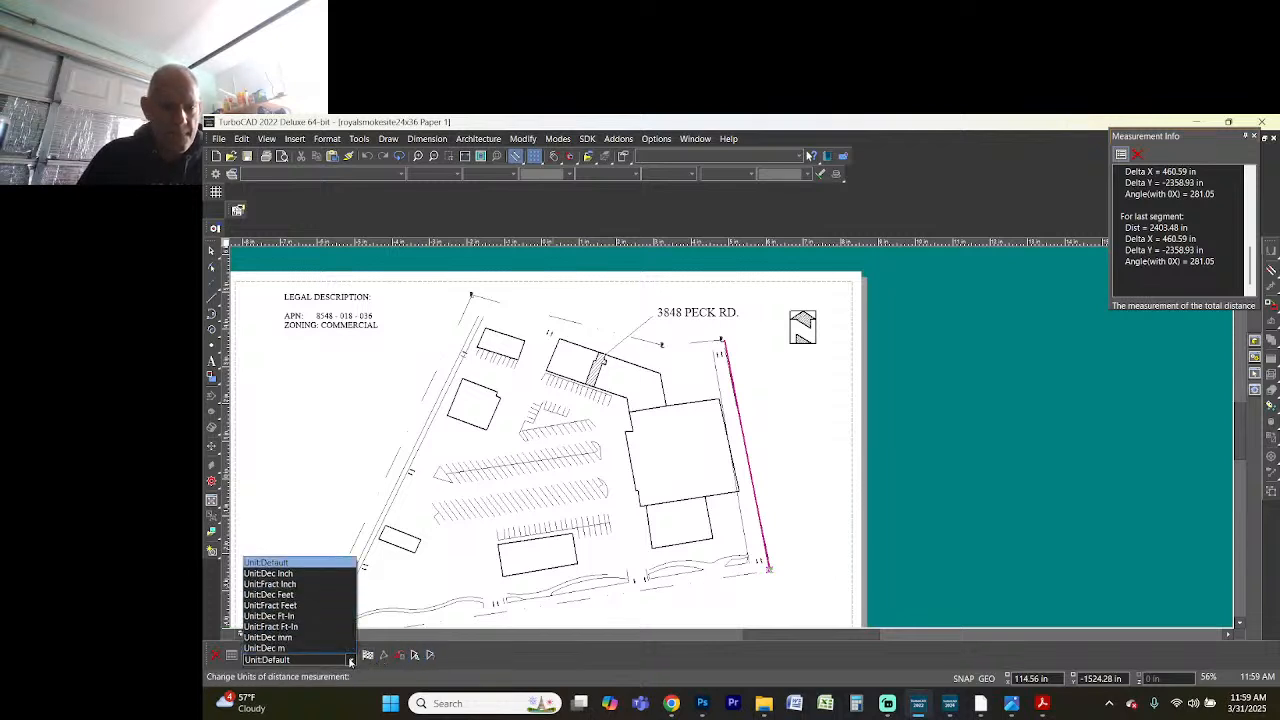
pyautogui.click(345, 607)
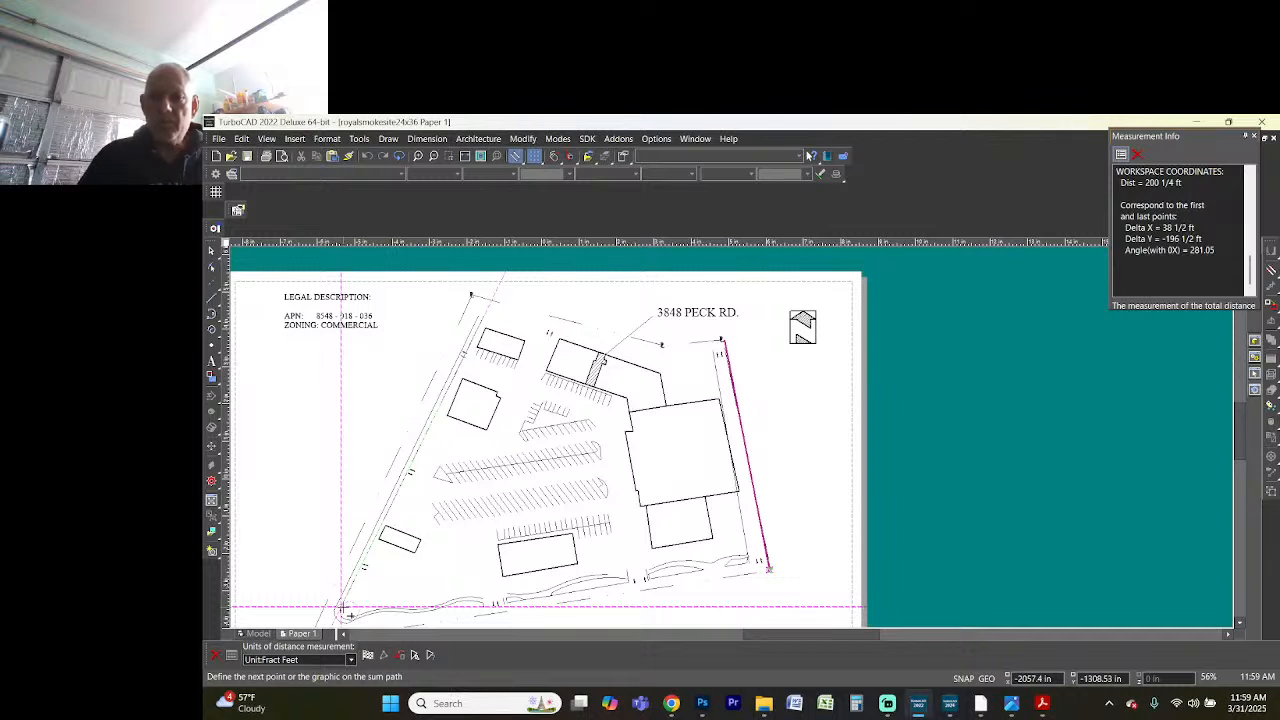
pyautogui.click(350, 660)
pyautogui.click(338, 595)
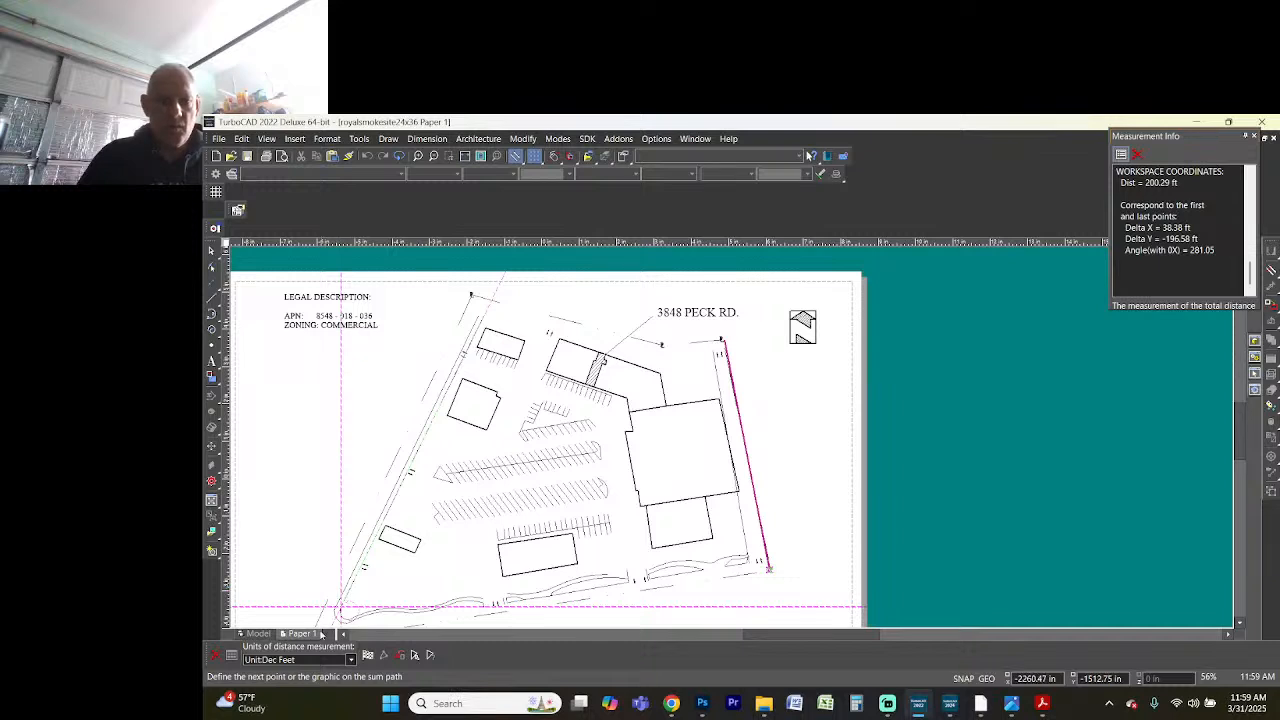
pyautogui.click(351, 660)
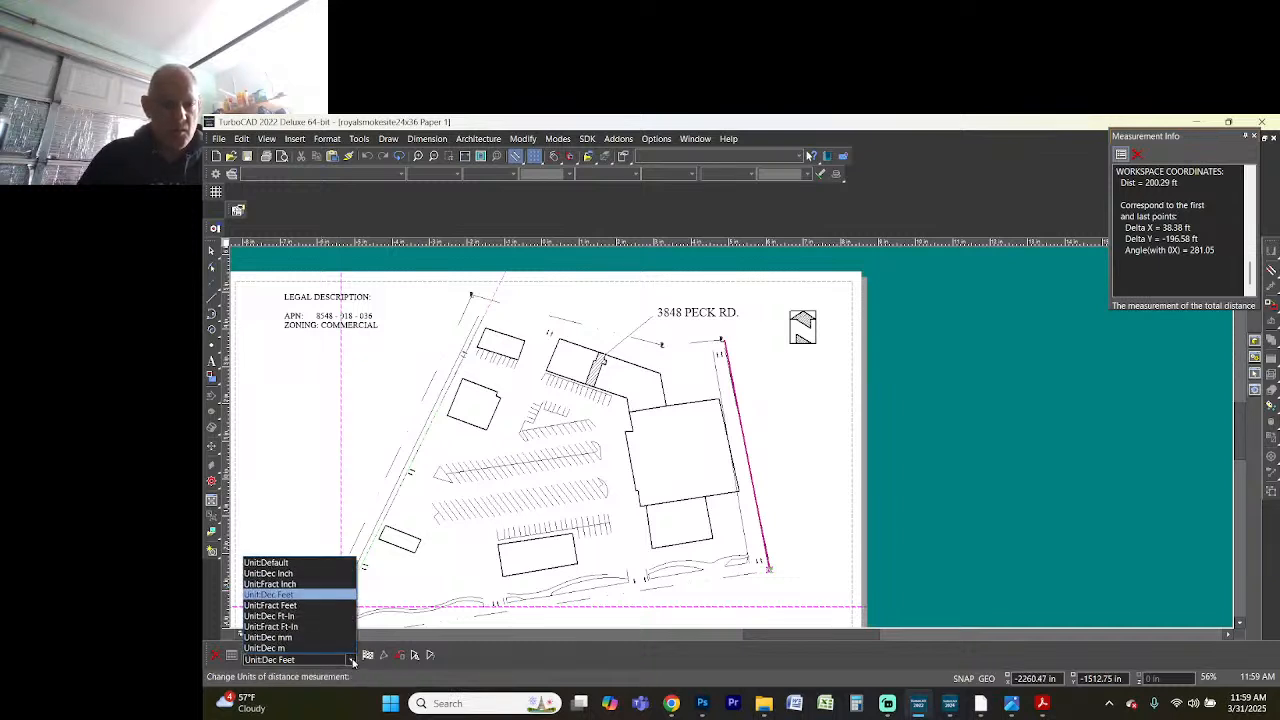
pyautogui.click(352, 661)
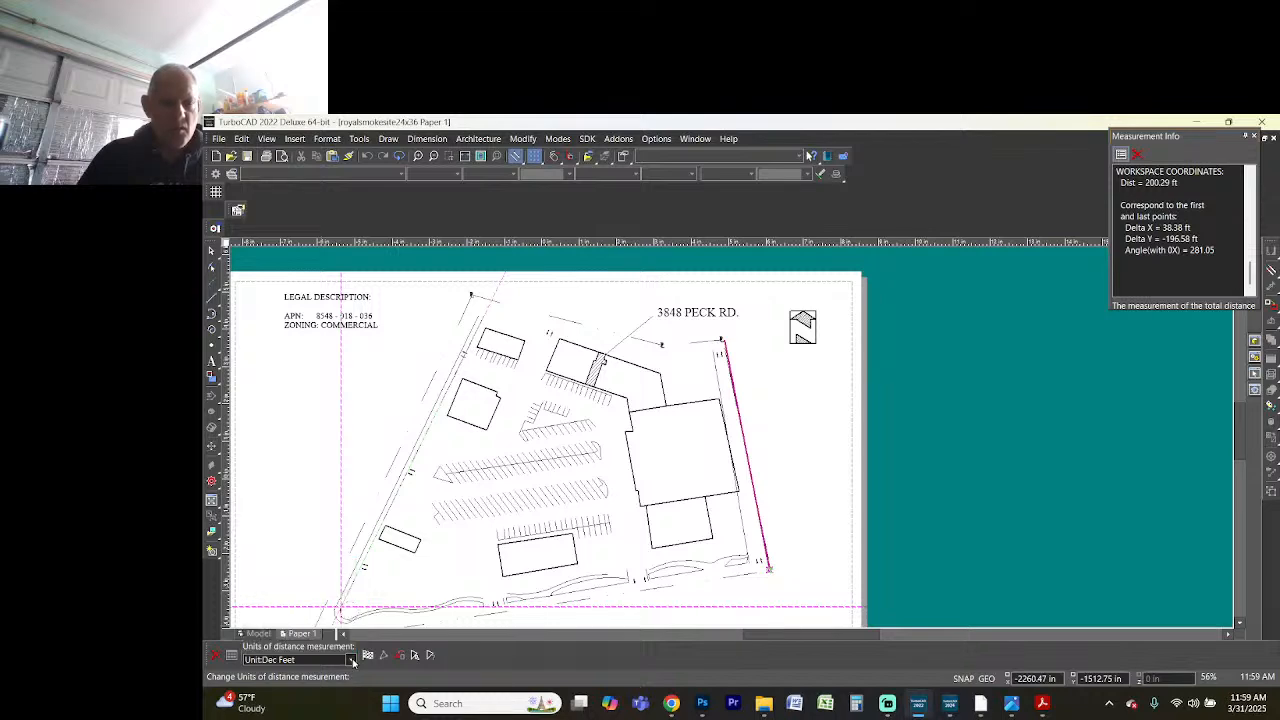
# - Switch to Google Earth Pro and measure the site's east property line in feet with the Ruler, comparing it with the TurboCAD plan
pyautogui.hotkey('alt', 'Tab')
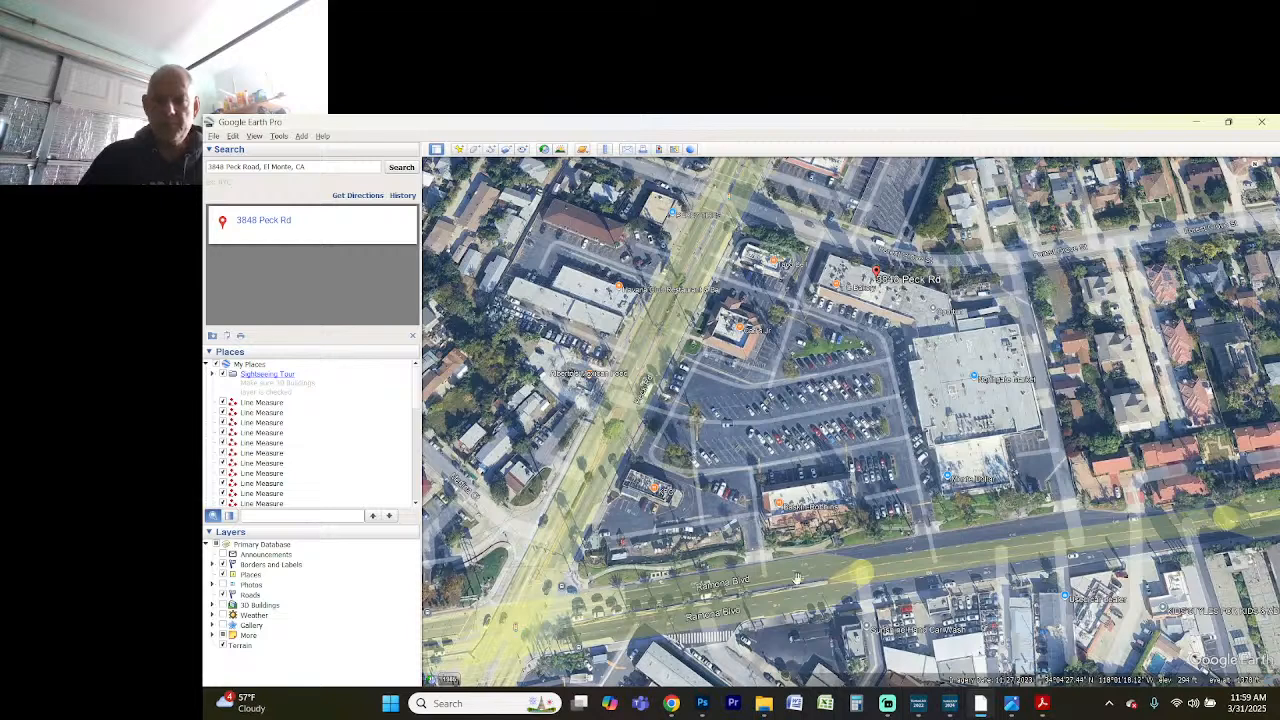
pyautogui.click(605, 149)
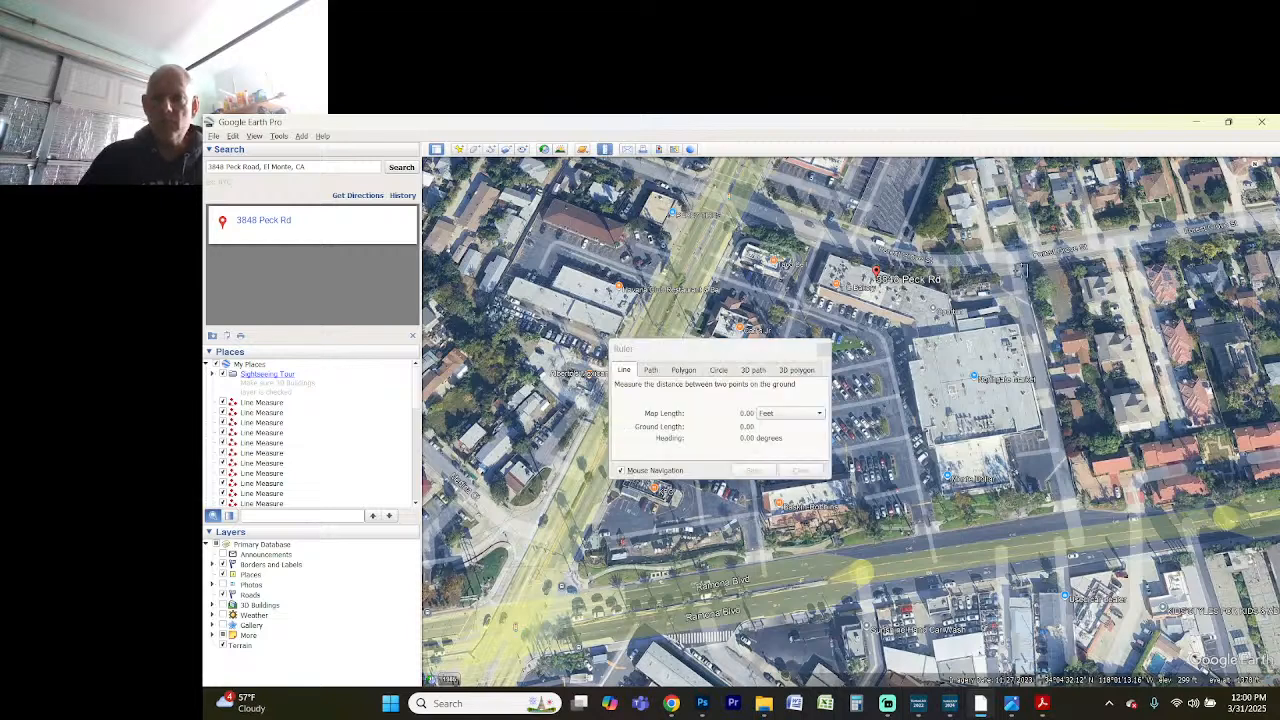
pyautogui.click(1024, 263)
pyautogui.click(1081, 514)
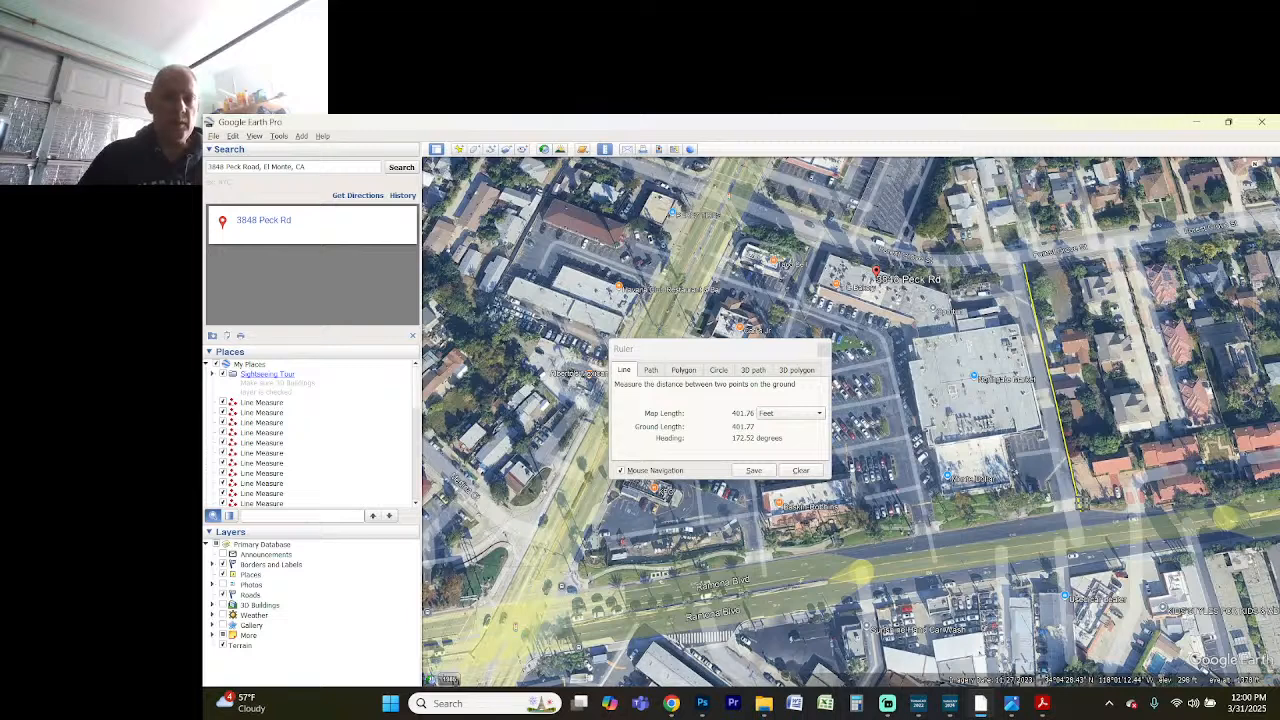
pyautogui.hotkey('alt', 'Tab')
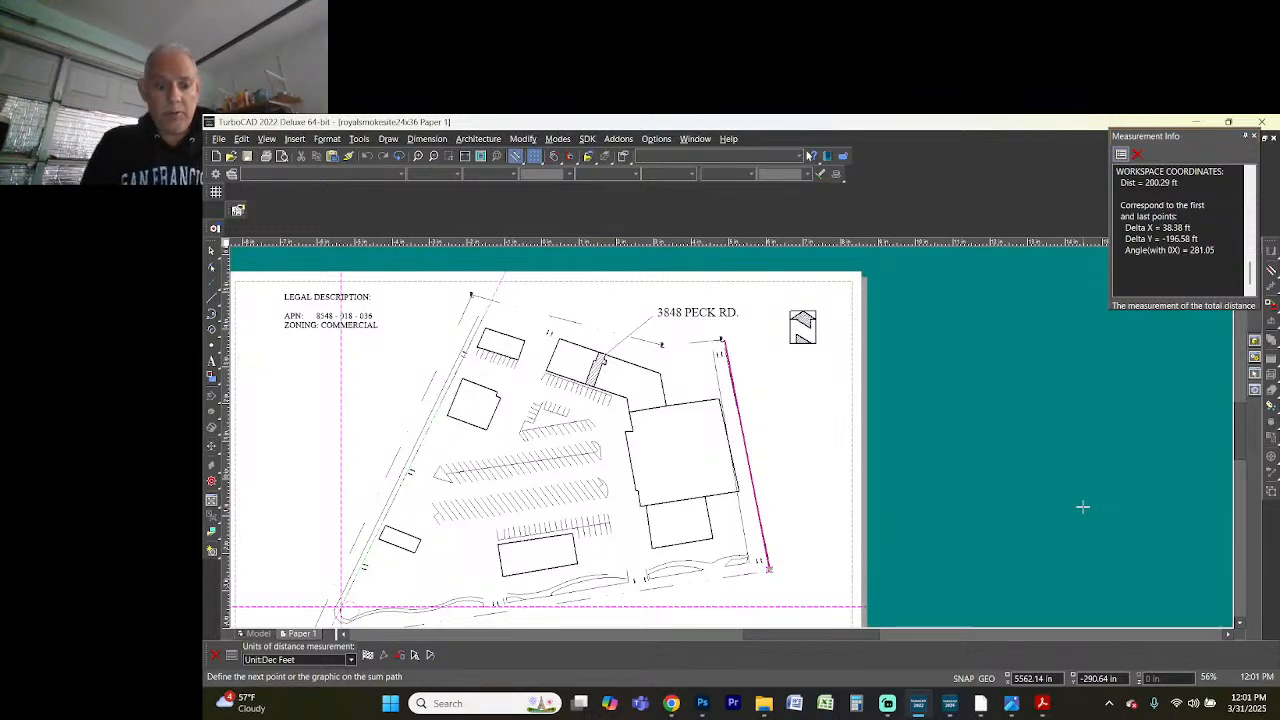
pyautogui.hotkey('alt', 'Tab')
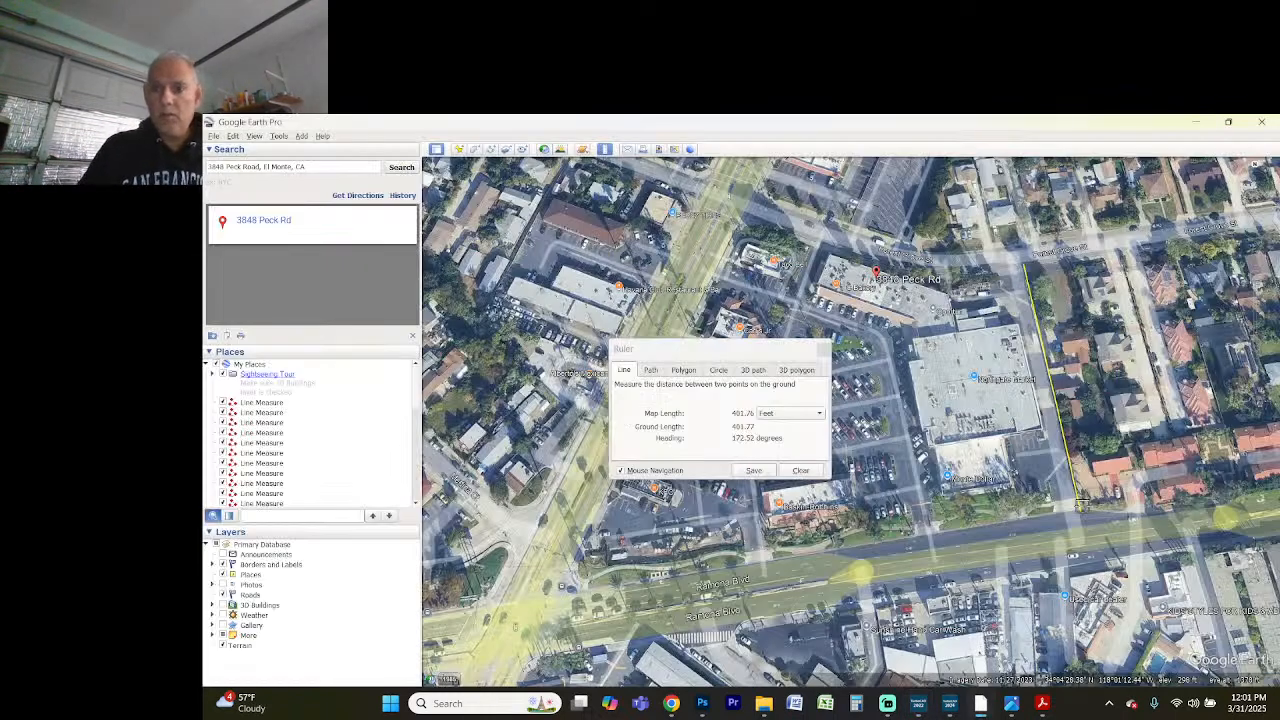
# - Return to TurboCAD and add the text label 400' beside the plan's right property line at a height of 10000 pt
pyautogui.hotkey('alt', 'Tab')
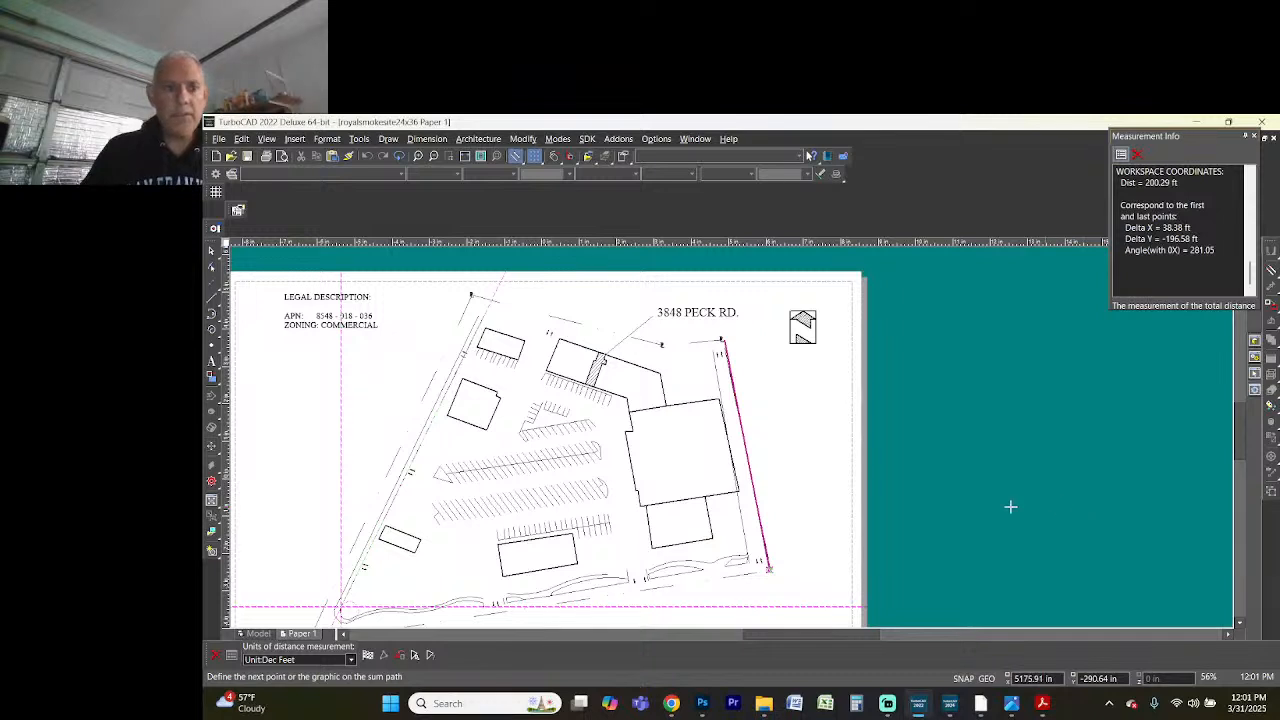
pyautogui.click(211, 360)
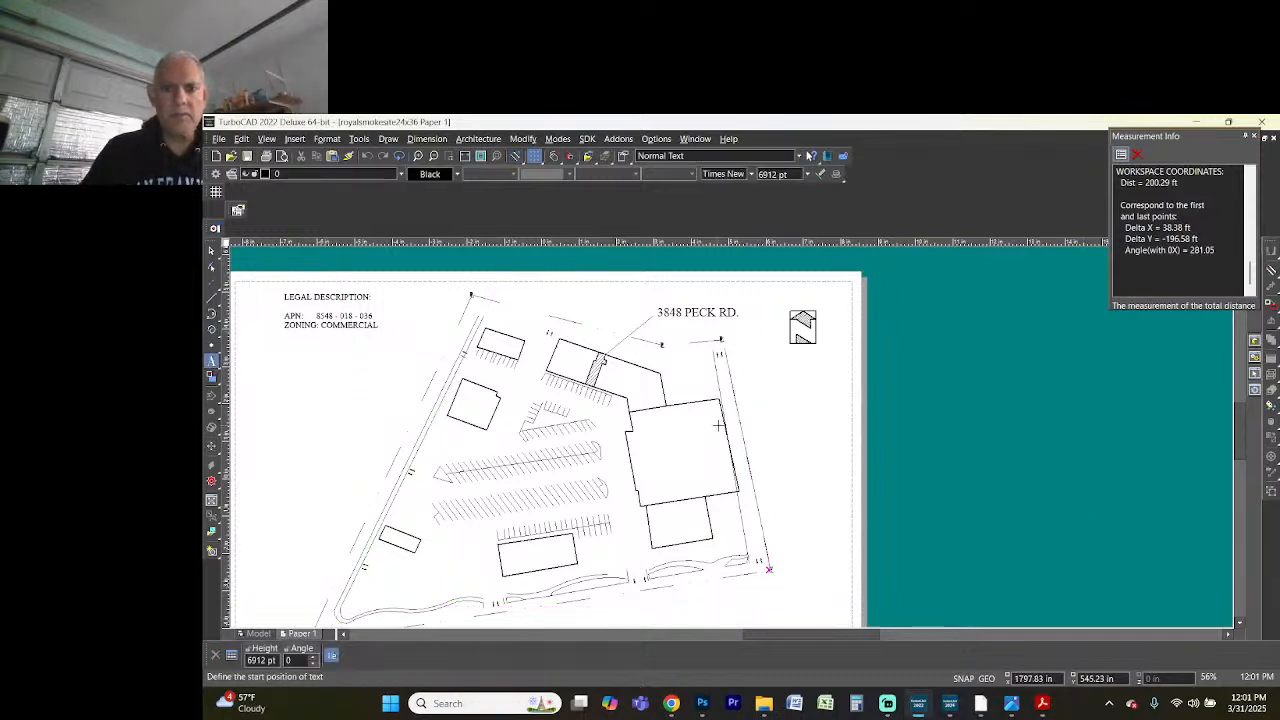
pyautogui.click(764, 421)
pyautogui.write("100'")
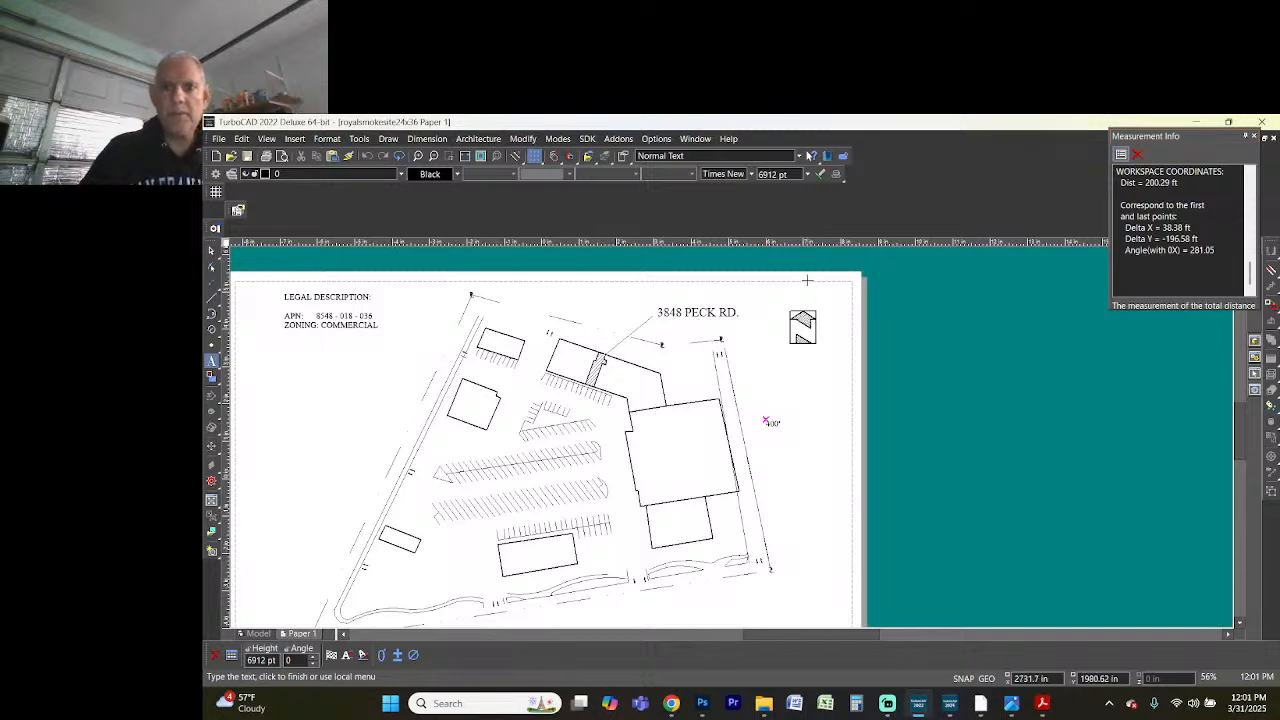
pyautogui.click(783, 180)
pyautogui.write('10000')
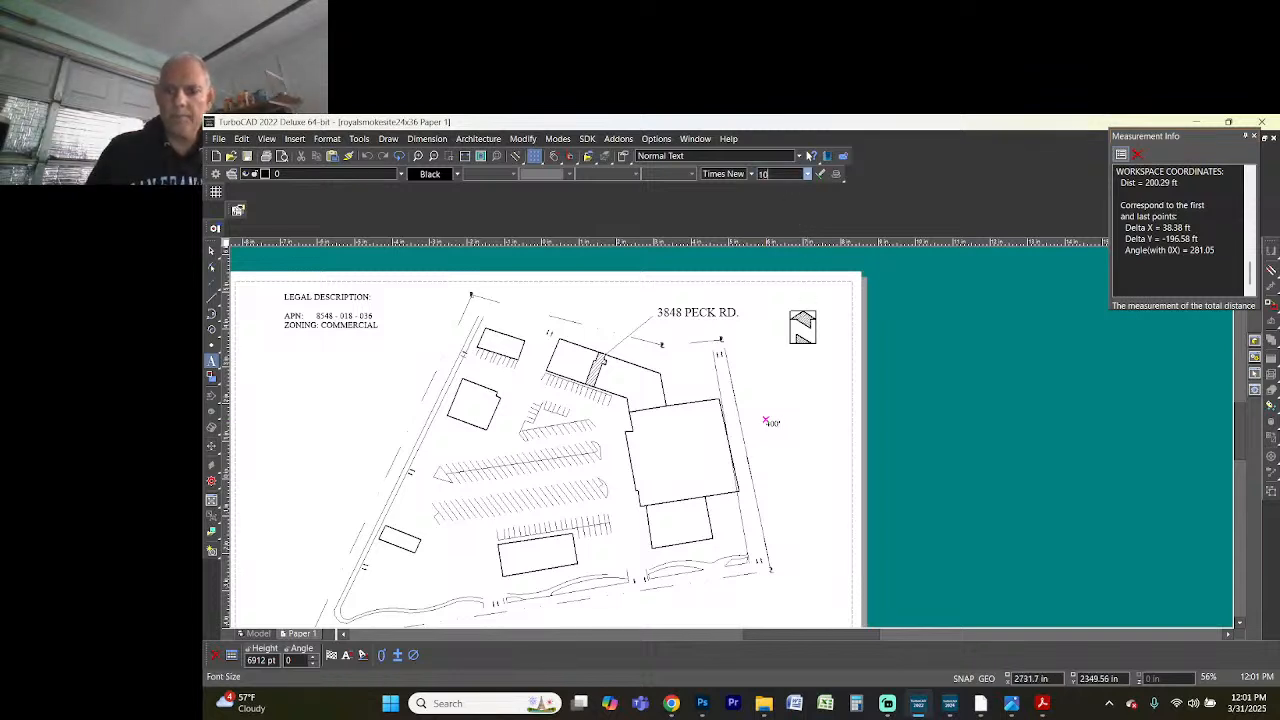
pyautogui.press('Return')
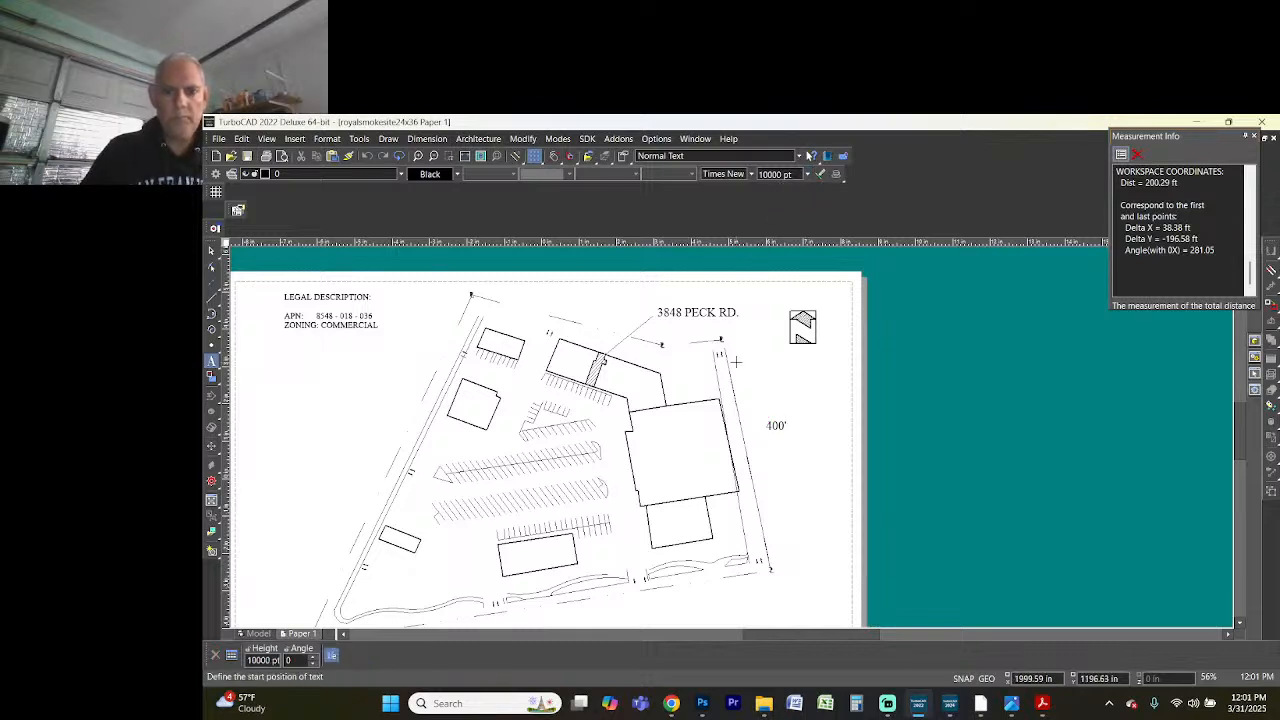
# - Switch to Google Earth Pro, clear the previous line and measure the site's south property line along Ramona Blvd
pyautogui.hotkey('alt', 'Tab')
pyautogui.click(800, 470)
pyautogui.click(1069, 510)
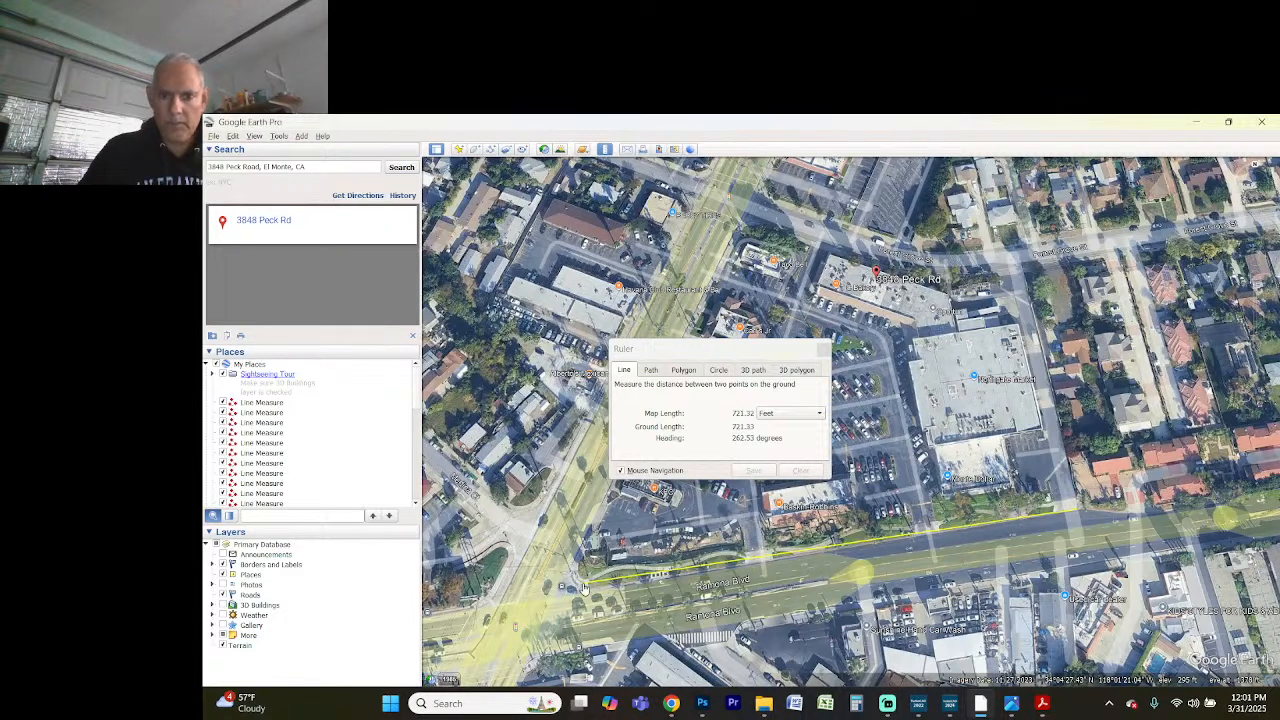
# - Return to TurboCAD and place the text label 721' below the plan's bottom property line
pyautogui.hotkey('alt', 'Tab')
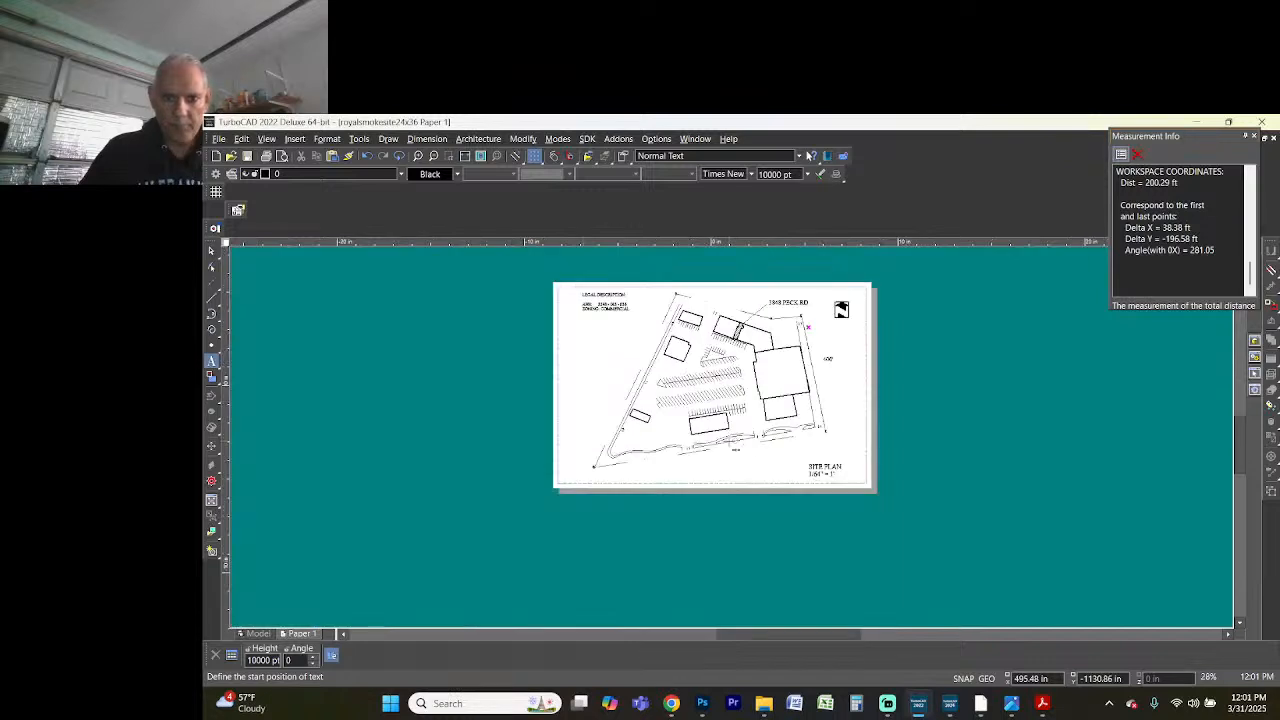
pyautogui.scroll(3, 733, 437)
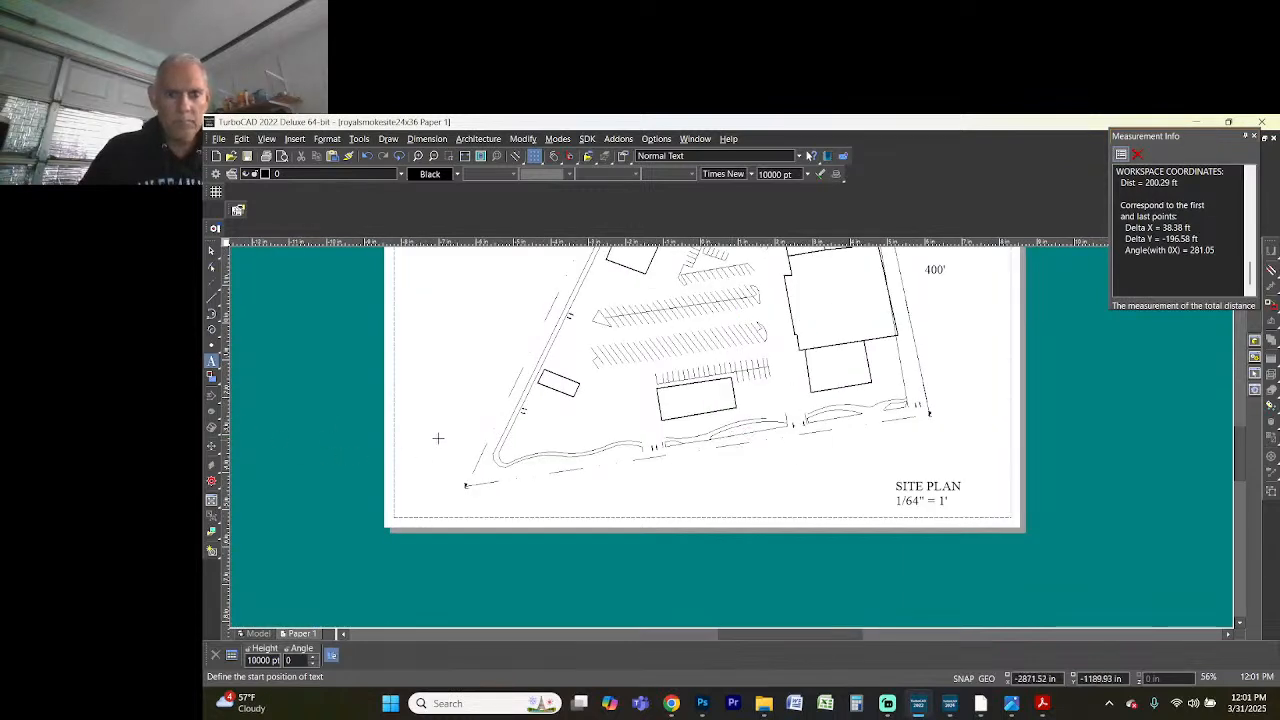
pyautogui.click(748, 468)
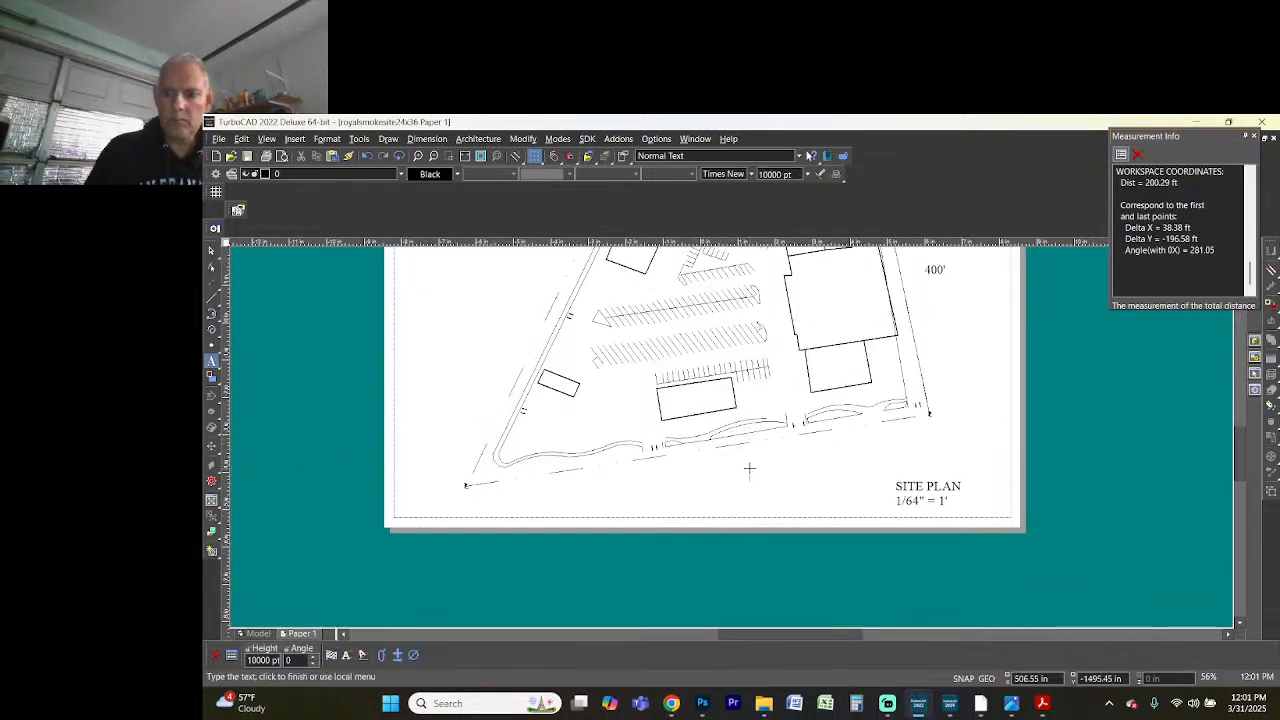
pyautogui.write('72')
pyautogui.click(748, 468)
pyautogui.scroll(-2, 748, 468)
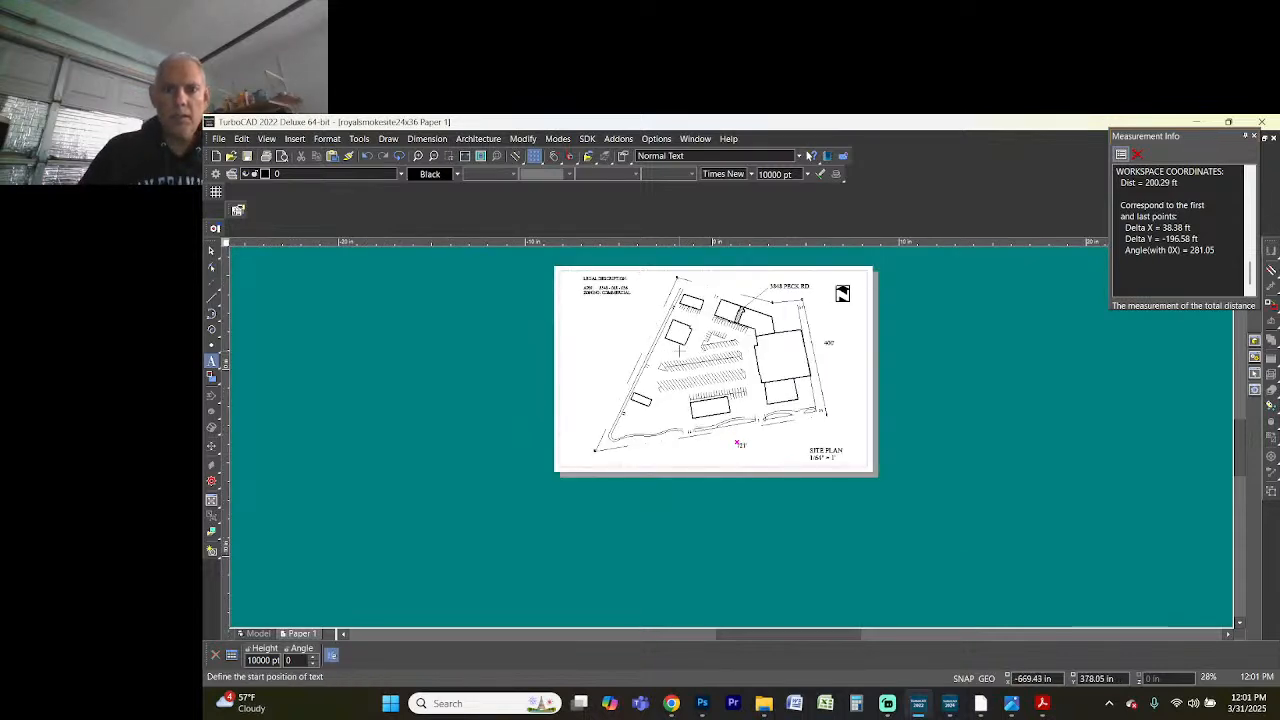
pyautogui.scroll(1, 730, 437)
# - Switch to Google Earth Pro, move the Ruler window off the site, and measure the diagonal west property line after clearing the old one
pyautogui.hotkey('alt', 'Tab')
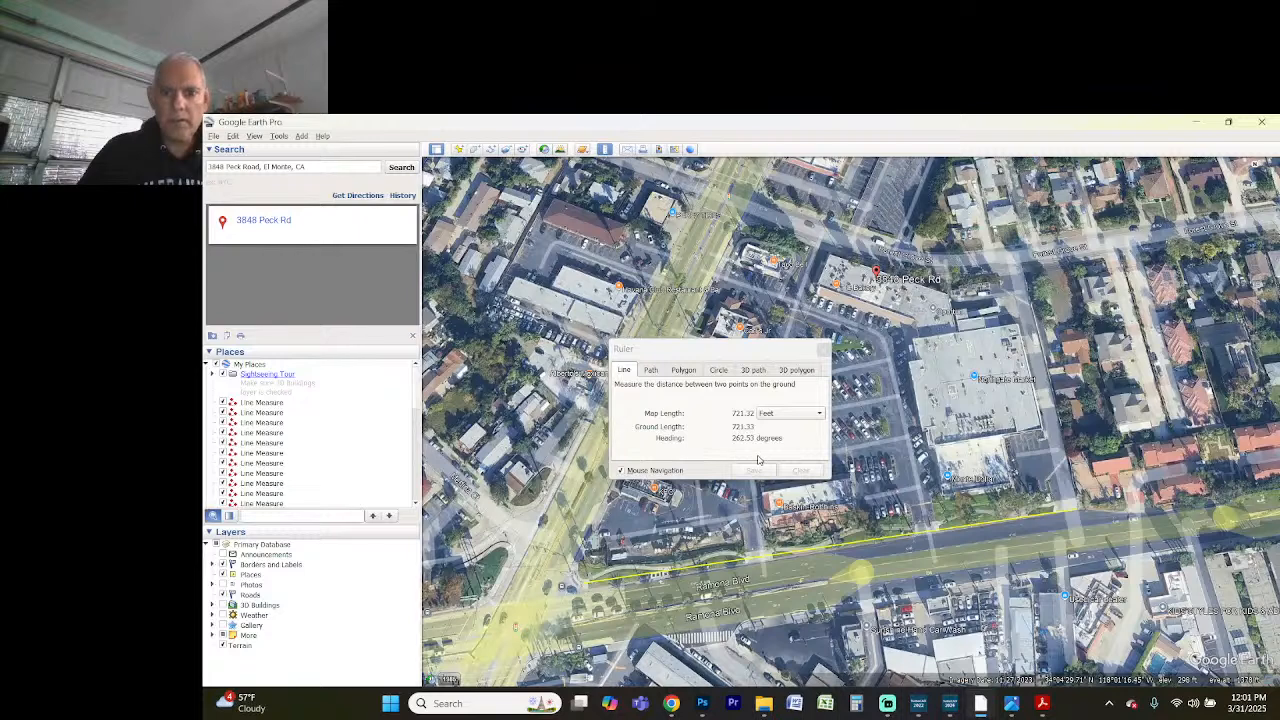
pyautogui.click(768, 355)
pyautogui.moveTo(807, 350); pyautogui.dragTo(993, 321)
pyautogui.click(984, 442)
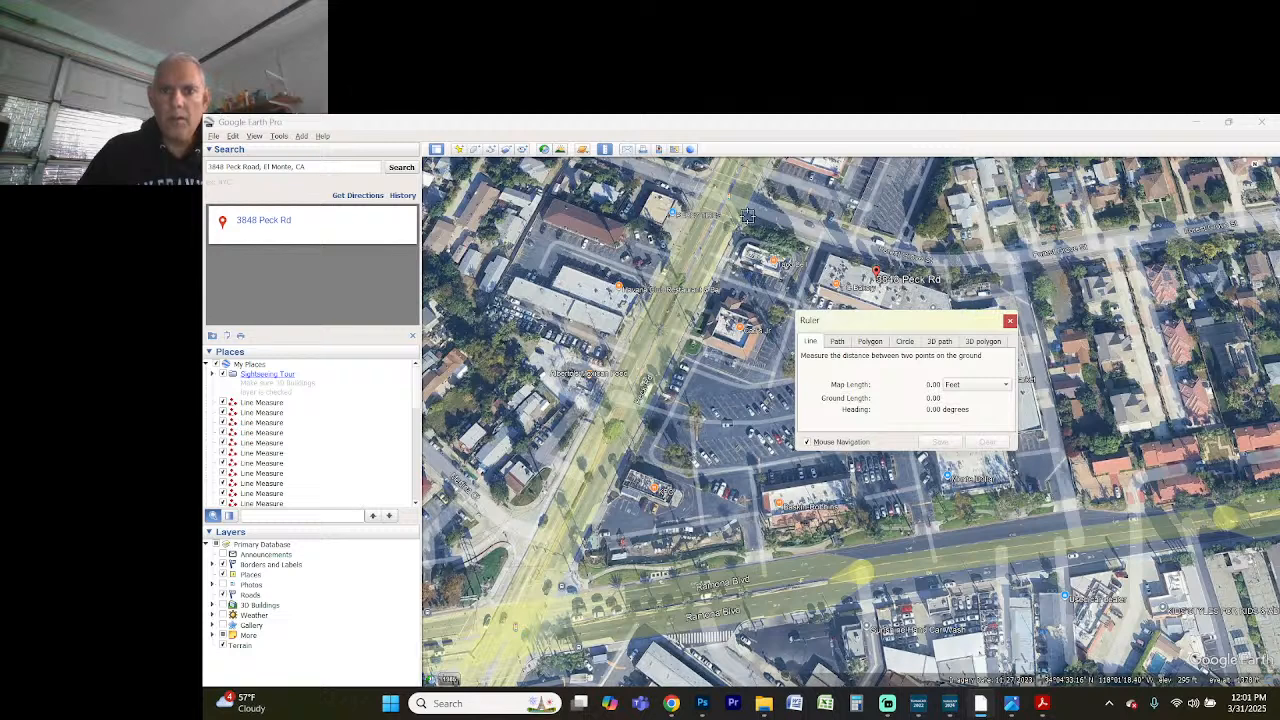
pyautogui.click(566, 578)
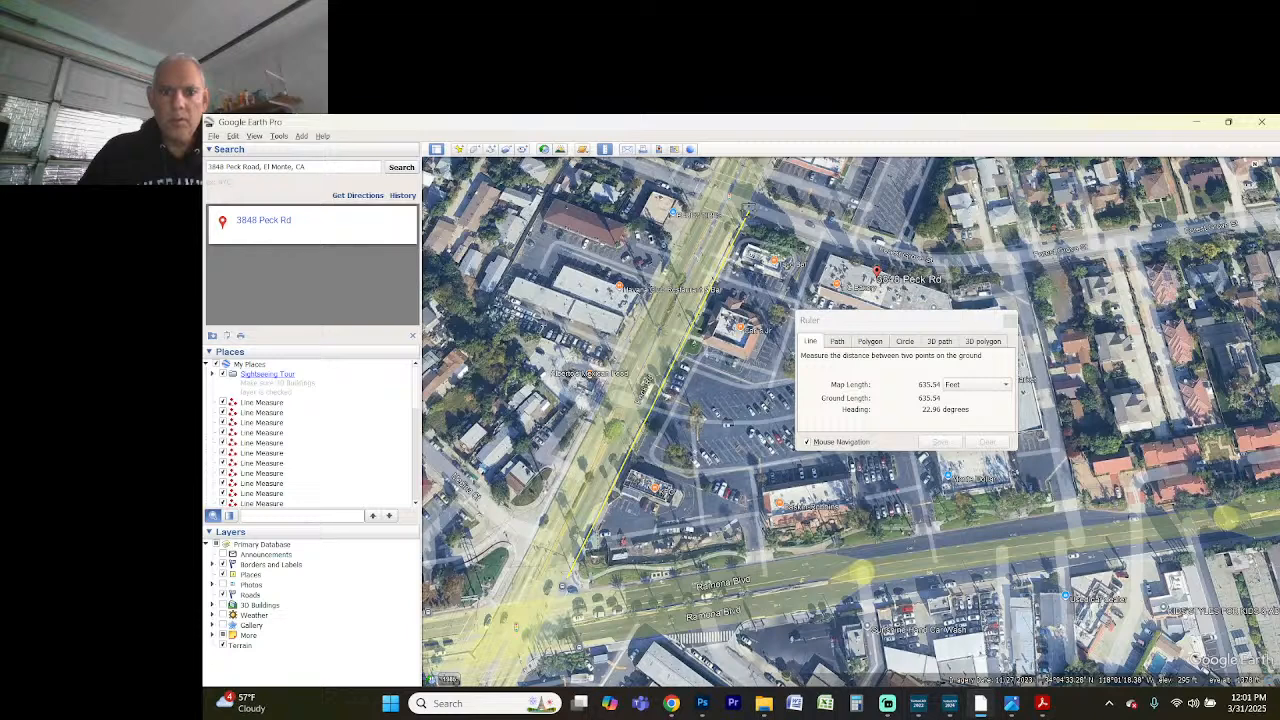
# - Return to TurboCAD and place the text label 635' beside the plan's slanted left property line
pyautogui.hotkey('alt', 'Tab')
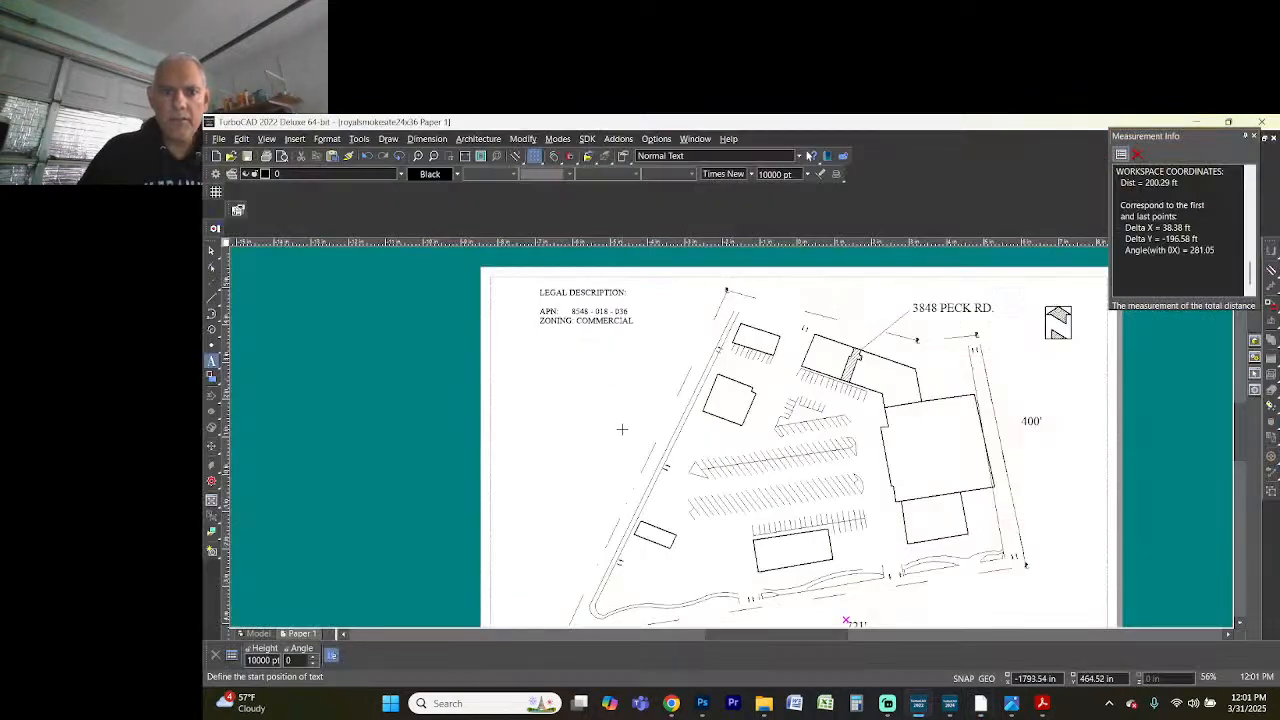
pyautogui.click(621, 432)
pyautogui.write("635'")
pyautogui.click(624, 440)
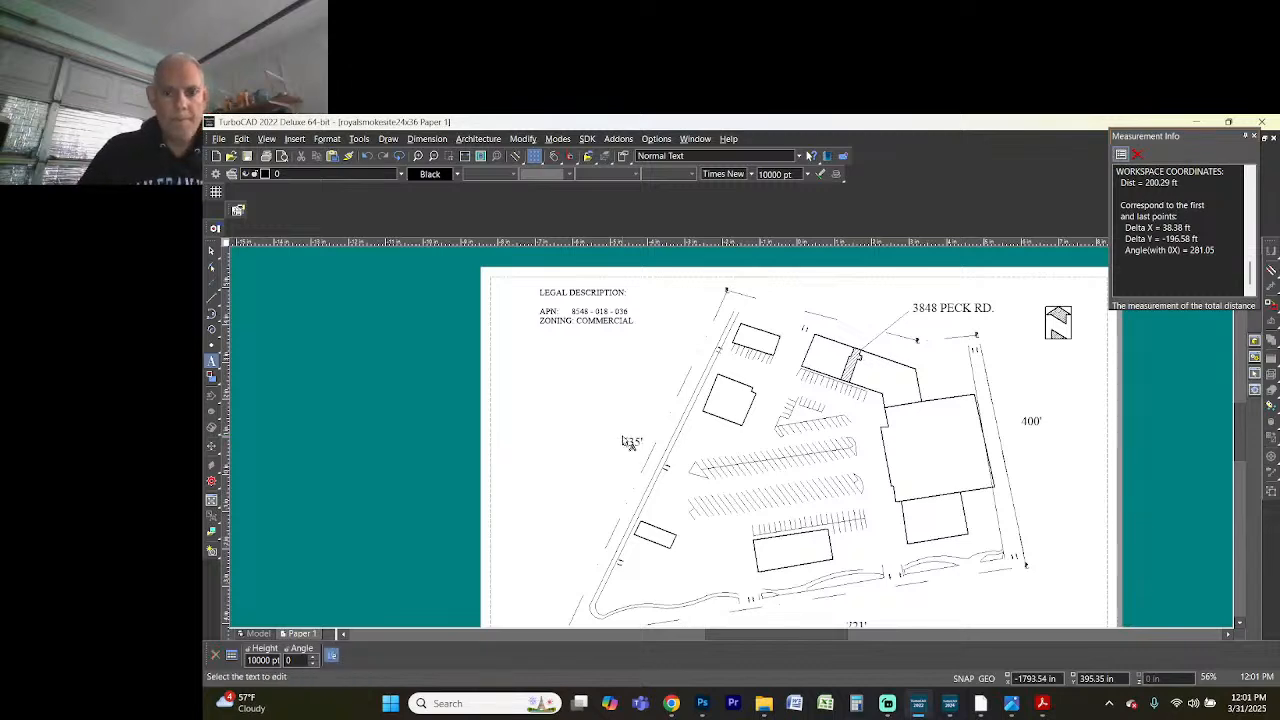
# - Switch to Google Earth Pro, clear the Ruler, and measure the north property line from its bend to the northwest corner
pyautogui.hotkey('alt', 'Tab')
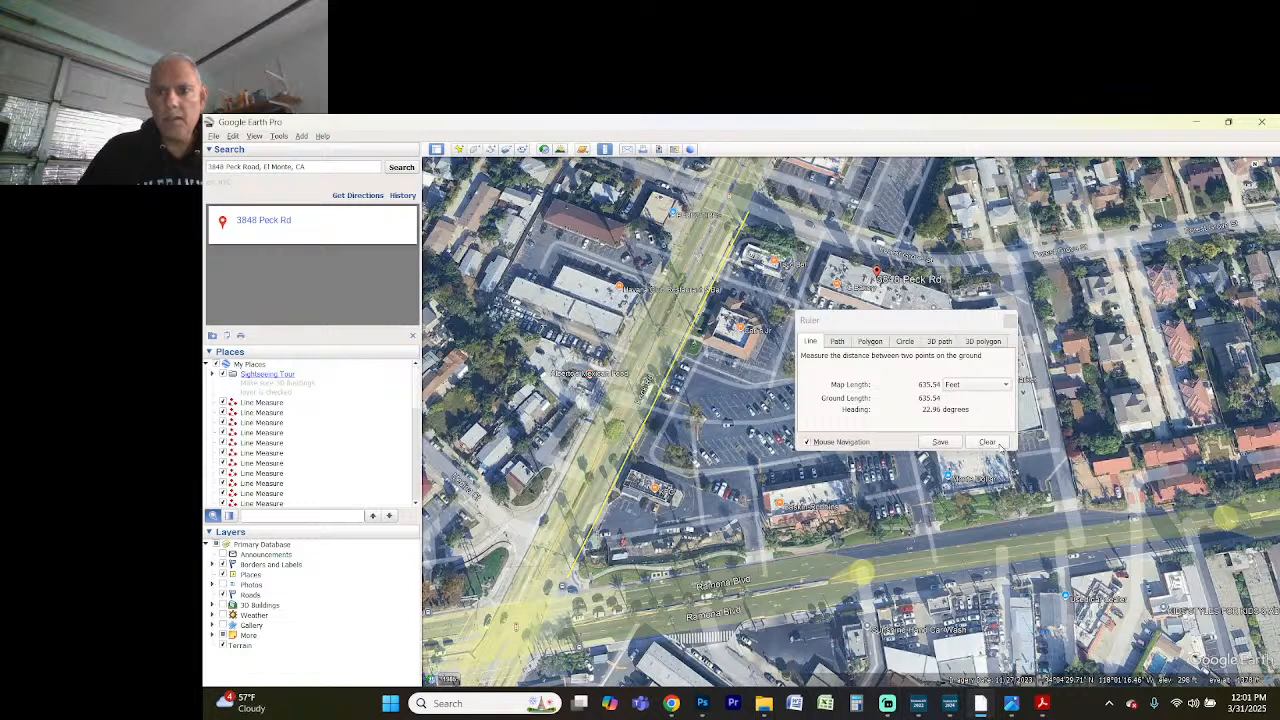
pyautogui.click(987, 441)
pyautogui.click(912, 262)
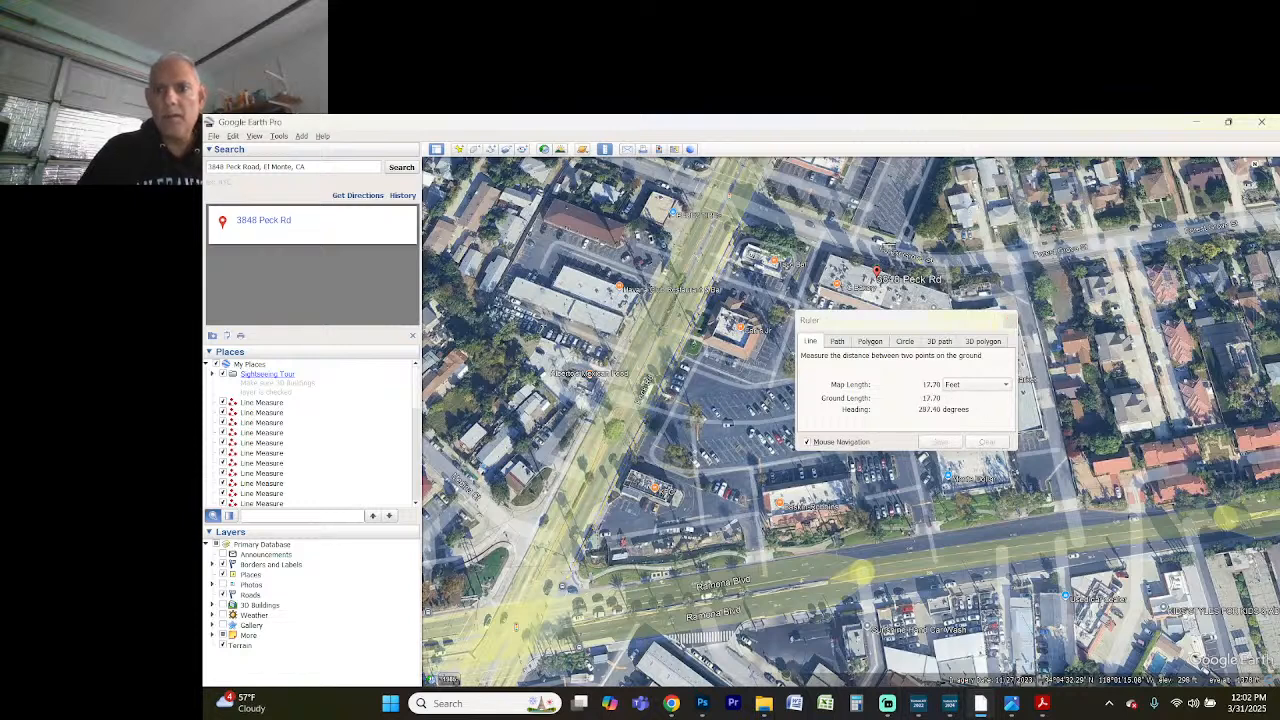
pyautogui.click(741, 207)
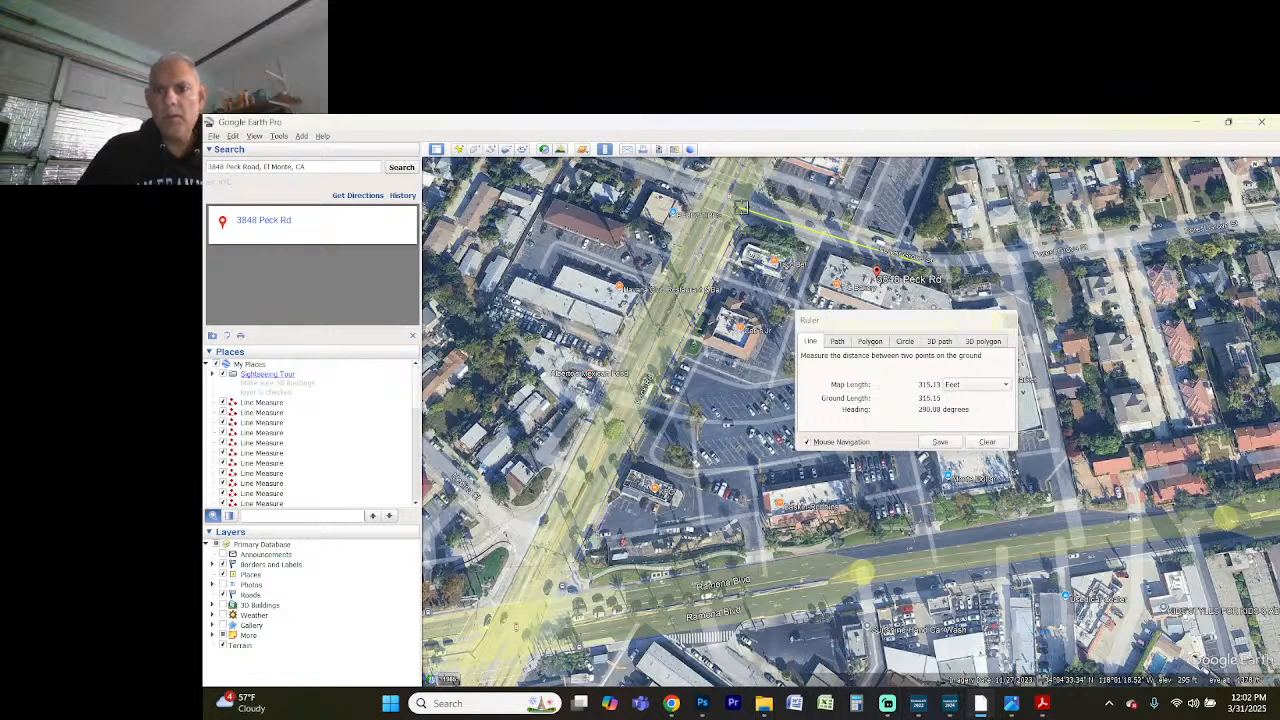
# - Return to TurboCAD and place the text label 315' above the sloped part of the plan's top property line
pyautogui.hotkey('alt', 'Tab')
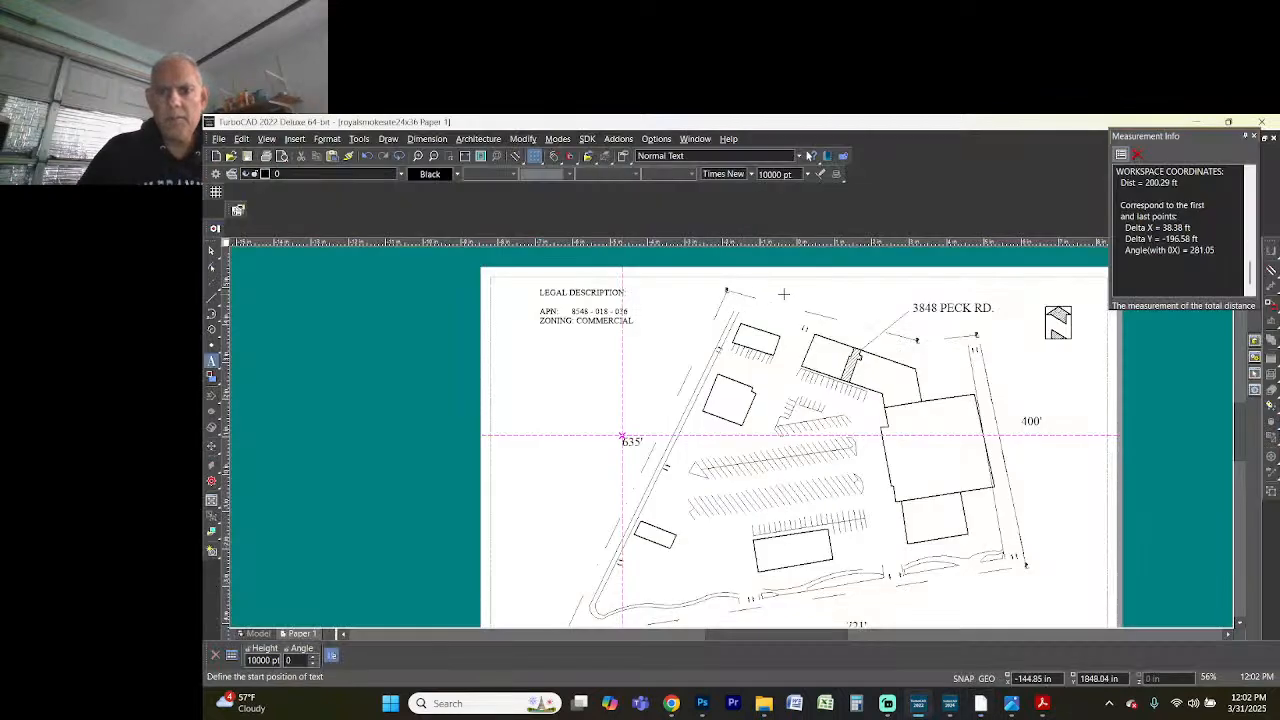
pyautogui.click(804, 292)
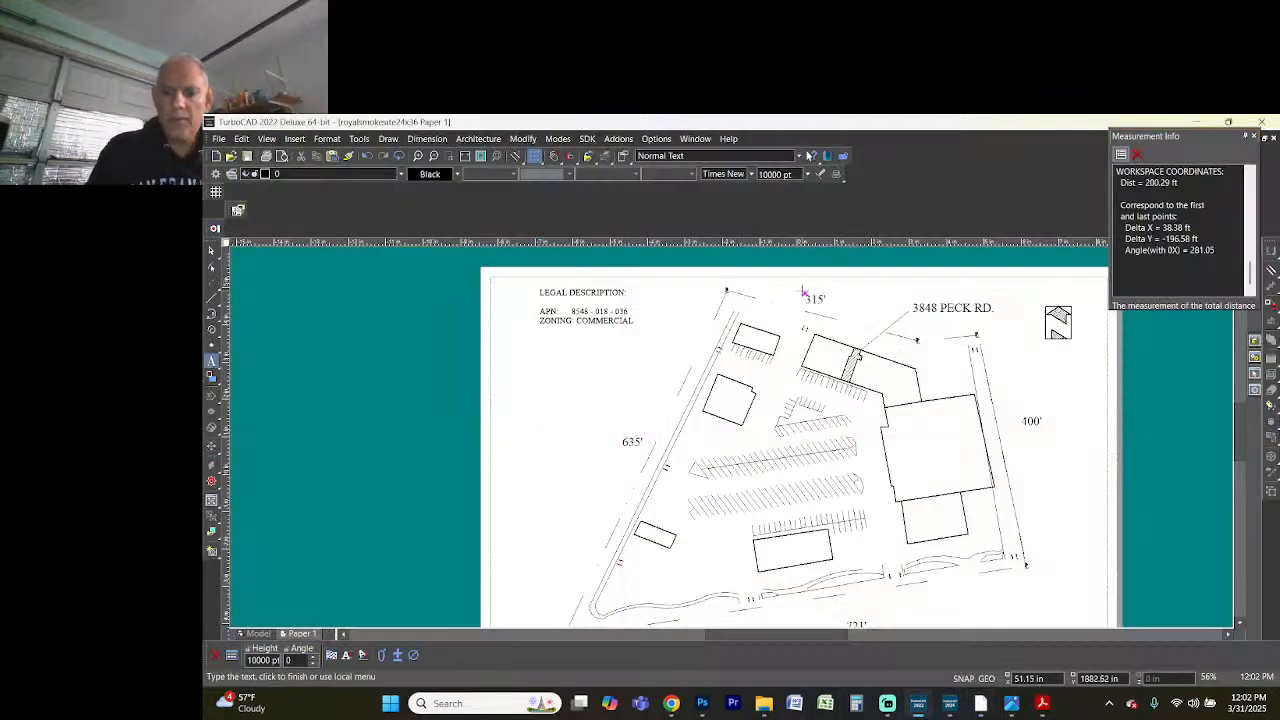
pyautogui.press('super')
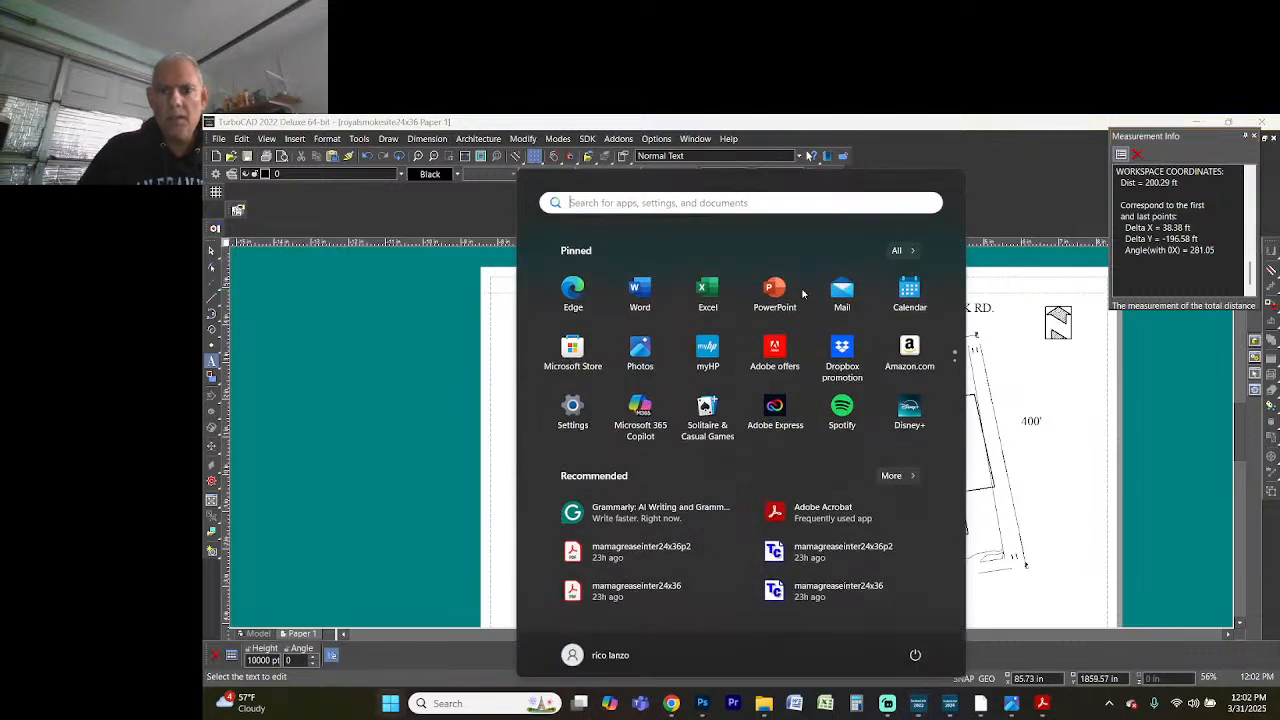
pyautogui.press('Escape')
# - Switch to Google Earth Pro, clear the Ruler, and measure the short north property line segment from the bend toward the northeast corner
pyautogui.hotkey('alt', 'Tab')
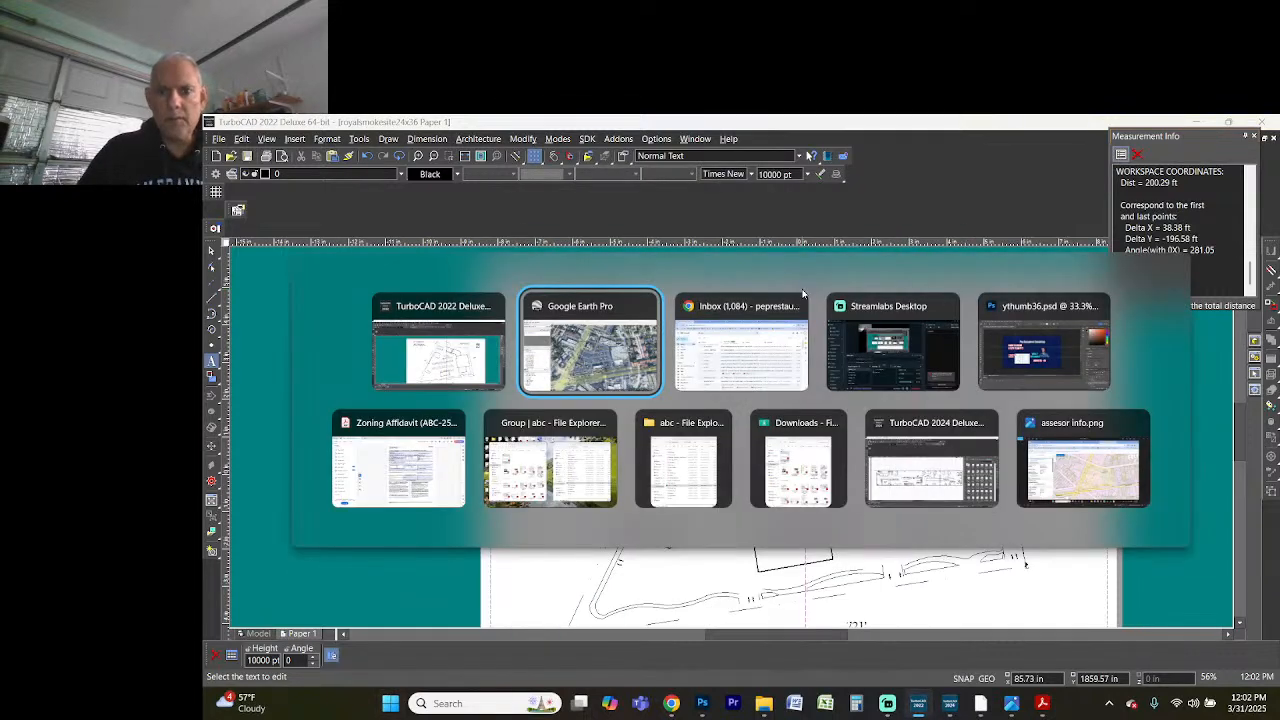
pyautogui.click(982, 442)
pyautogui.click(941, 262)
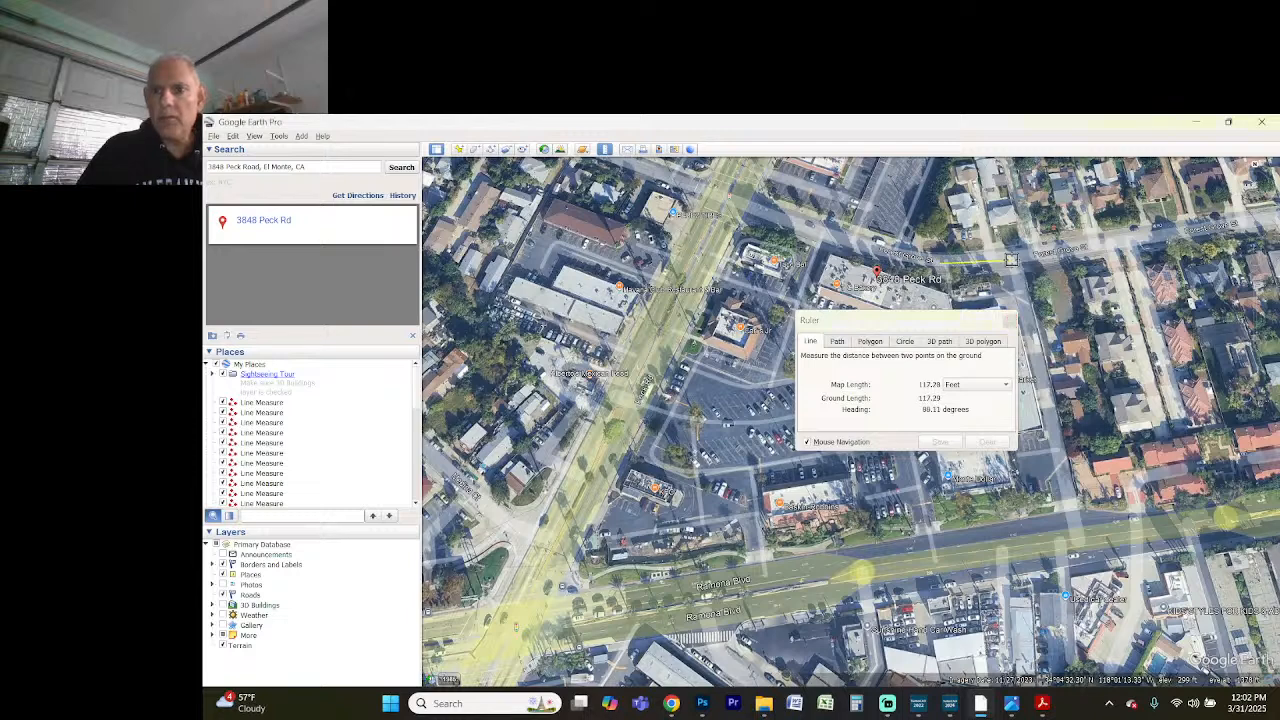
# - Return to TurboCAD and add the text label 124' above the short top-right property line segment, below the street address label
pyautogui.hotkey('alt', 'Tab')
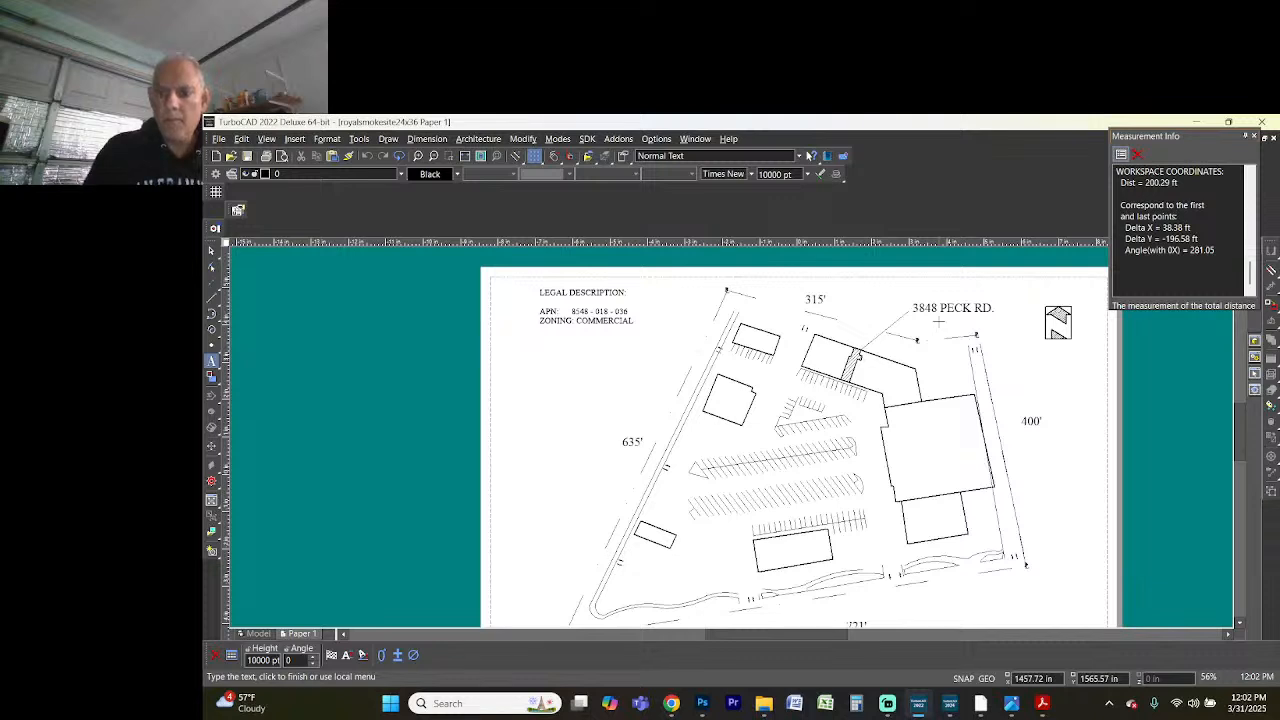
pyautogui.press('Return')
pyautogui.press('Escape')
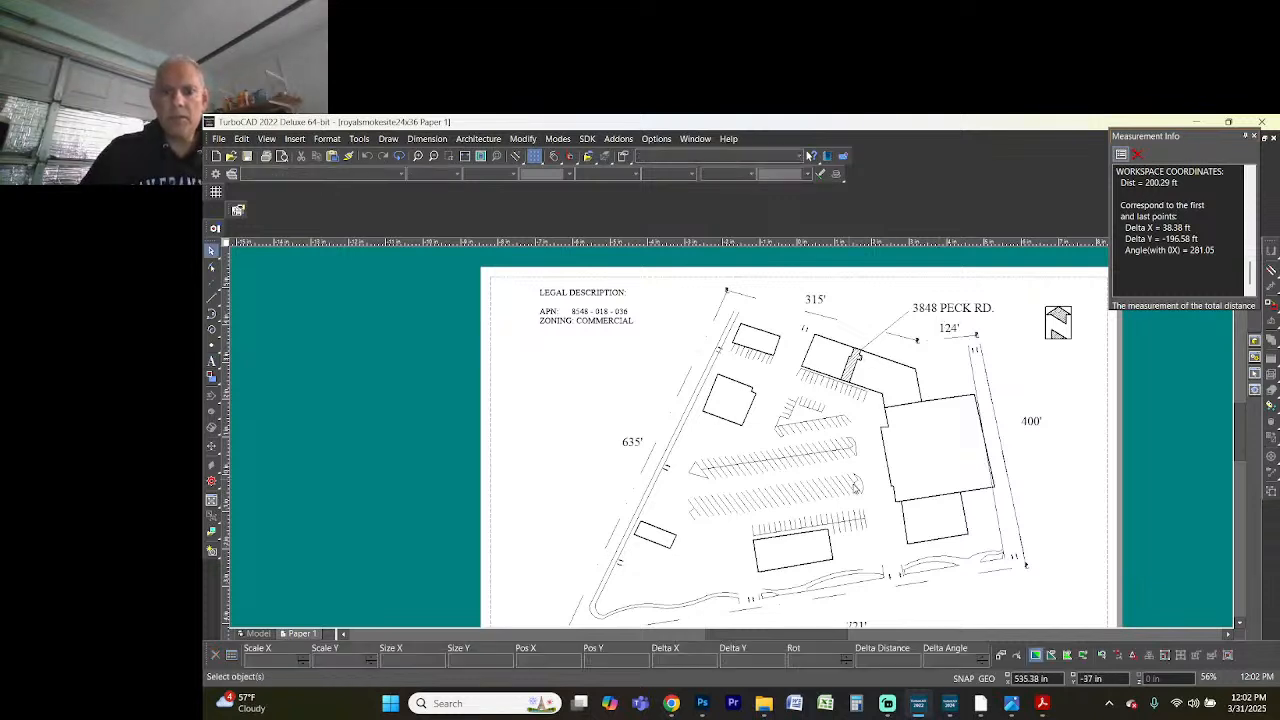
# - Move the 721' label up and to the left, closer to the plan's bottom property line, and deselect it
pyautogui.scroll(1, 868, 570)
pyautogui.click(714, 556)
pyautogui.moveTo(714, 556); pyautogui.dragTo(648, 522)
pyautogui.scroll(-2, 734, 440)
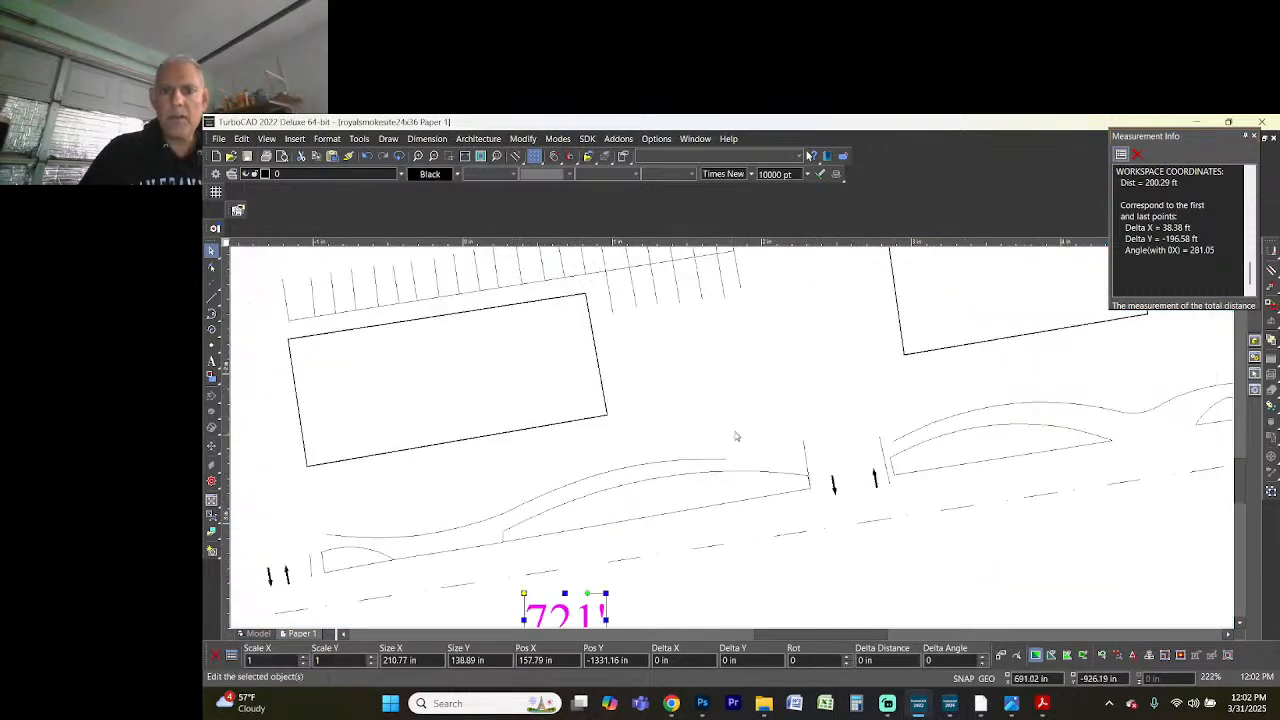
pyautogui.scroll(1, 733, 442)
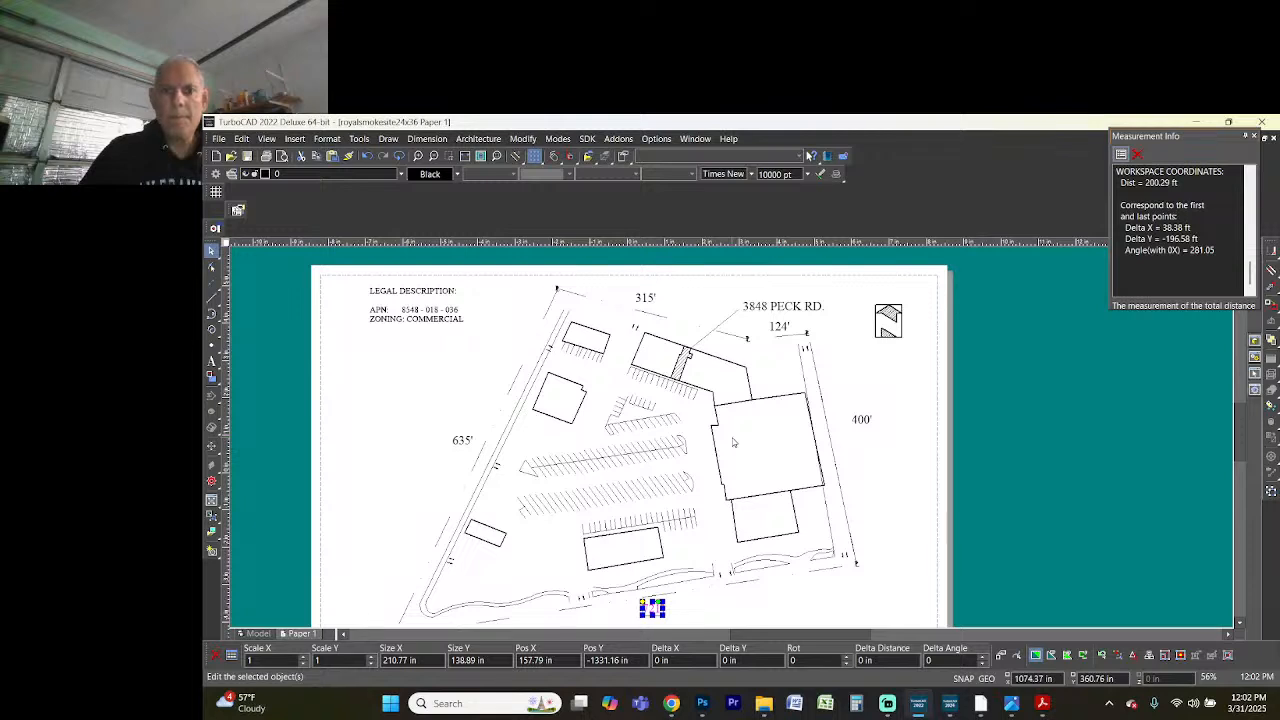
pyautogui.click(420, 354)
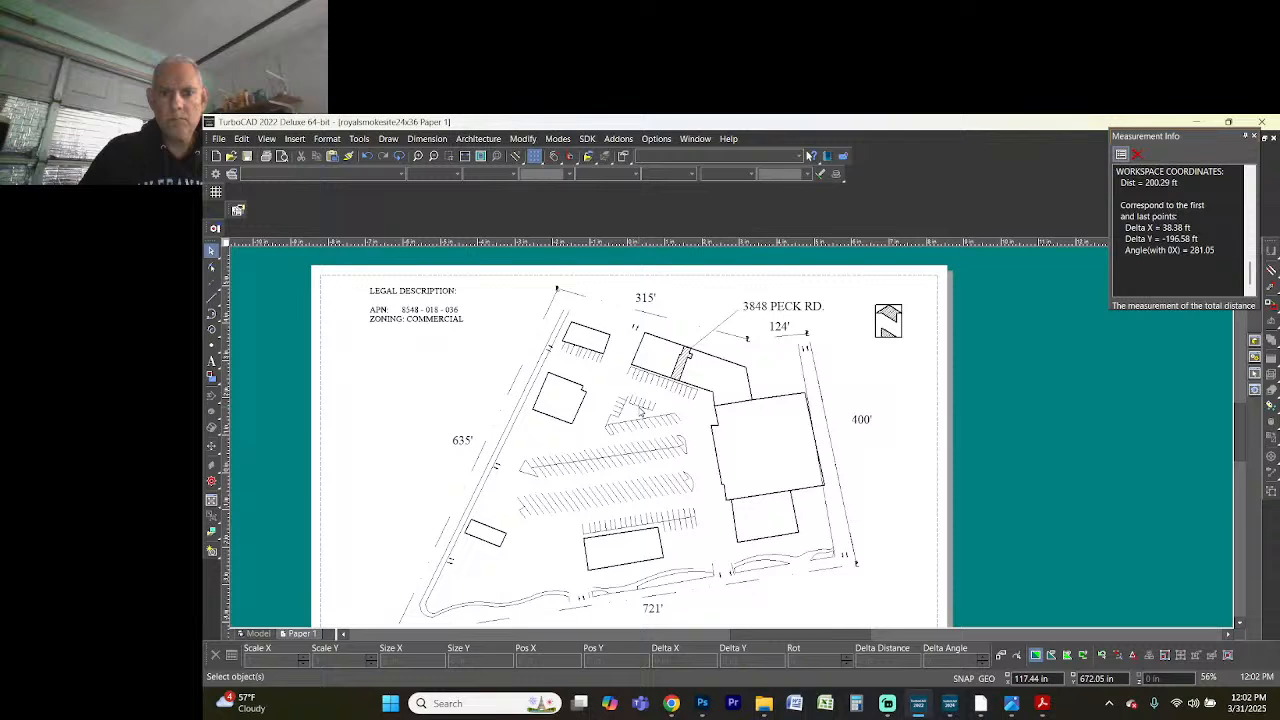
# - Check the plaza's building names in Google Earth Pro, return to TurboCAD, and set the new text's height to 6000 pt
pyautogui.hotkey('alt', 'Tab')
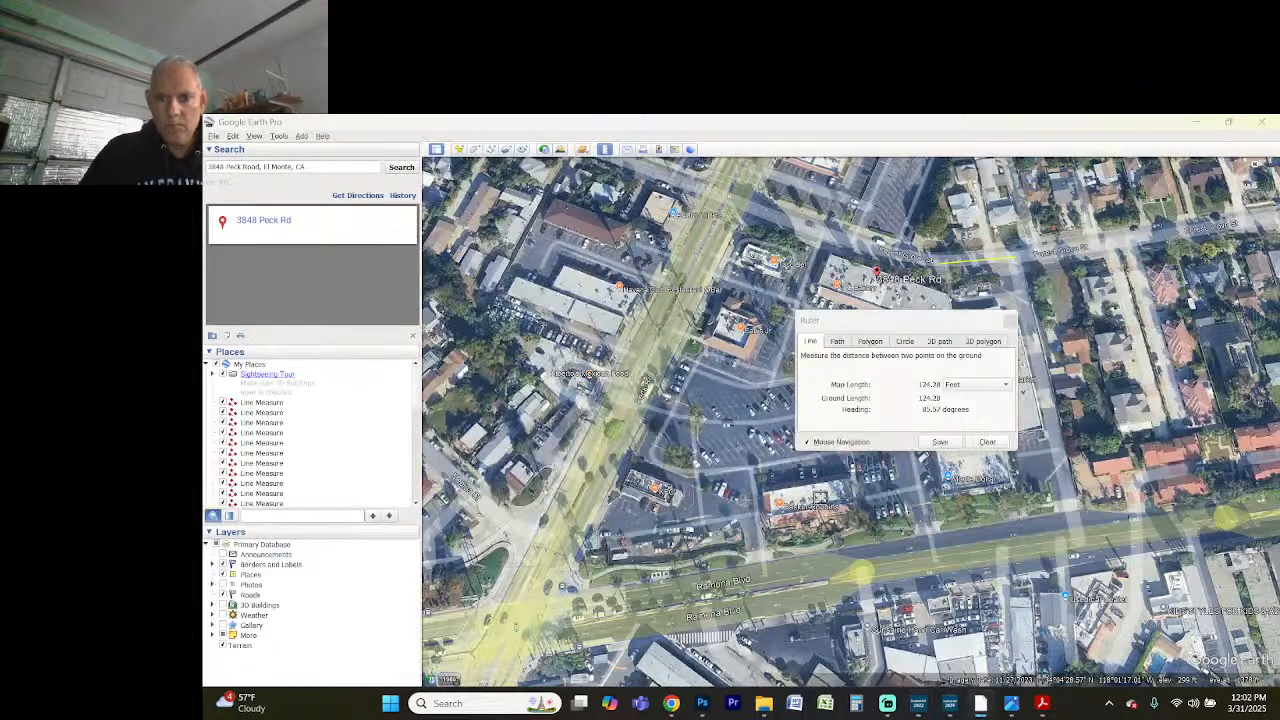
pyautogui.hotkey('alt', 'Tab')
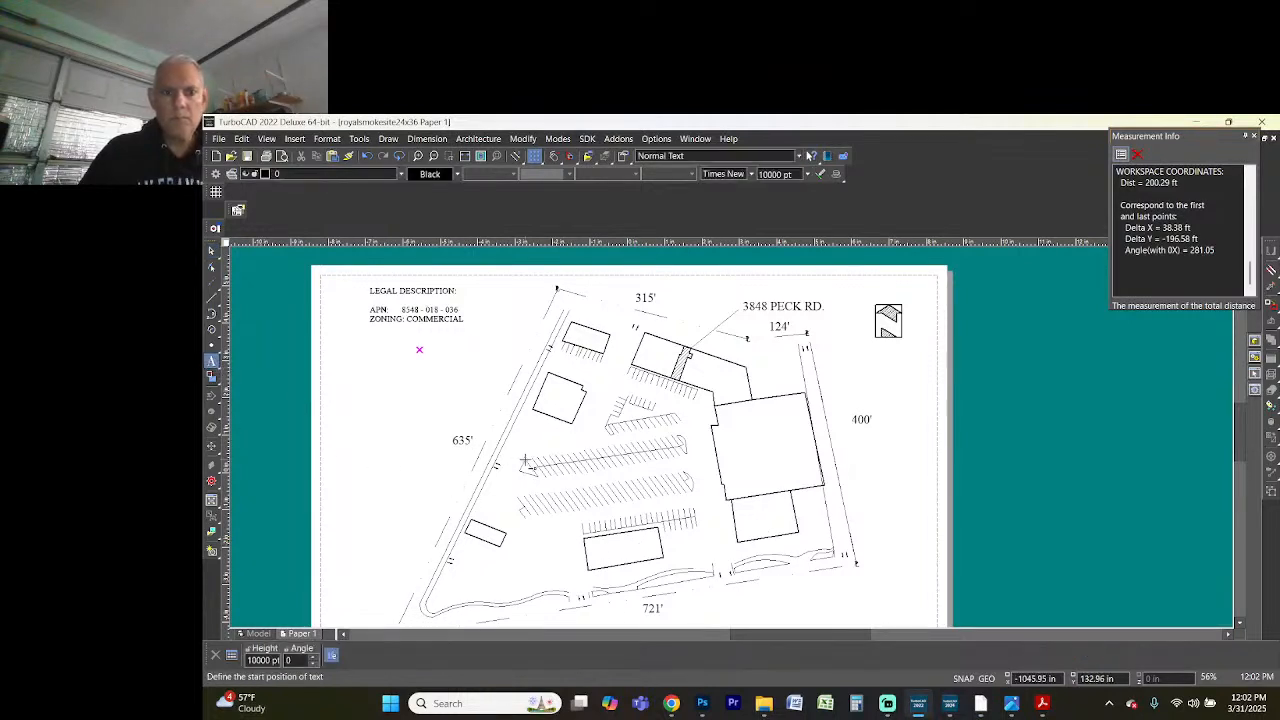
pyautogui.click(779, 175)
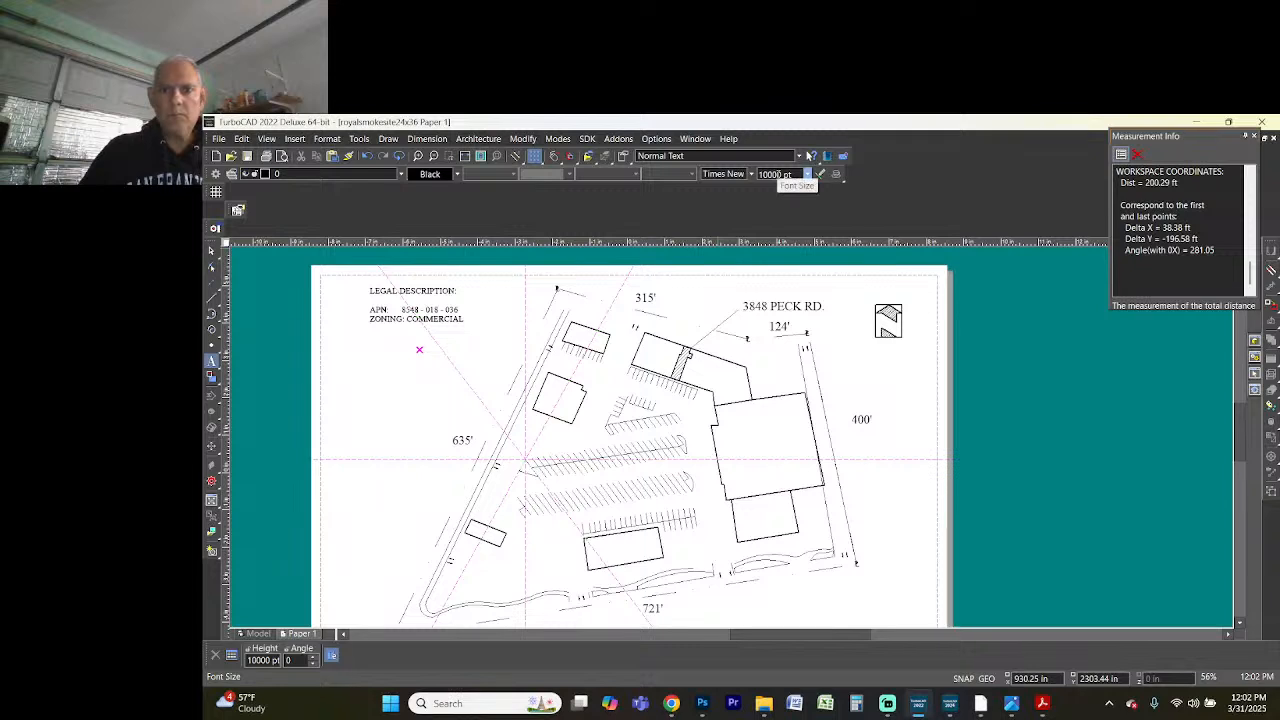
pyautogui.write('6000')
pyautogui.press('Return')
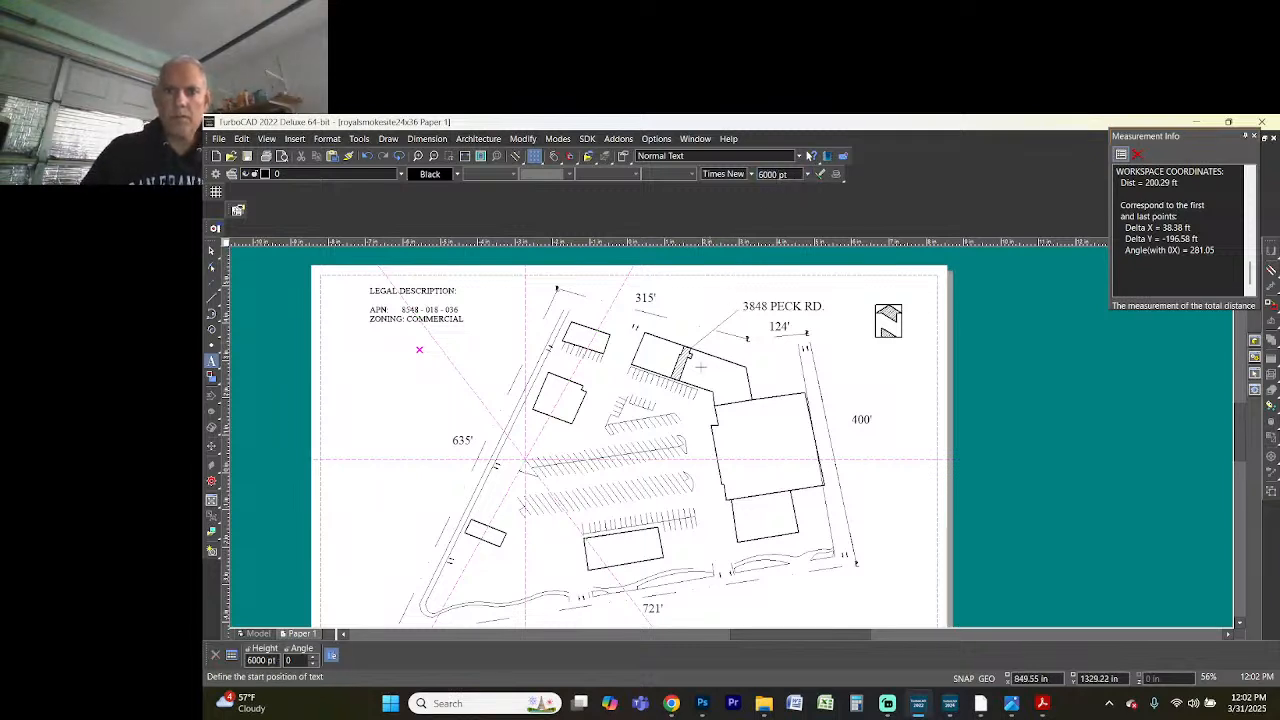
# - Place the text label BASKIN ROBINS in the building below the parking rows, shift it inside the outline, and deselect it
pyautogui.click(621, 547)
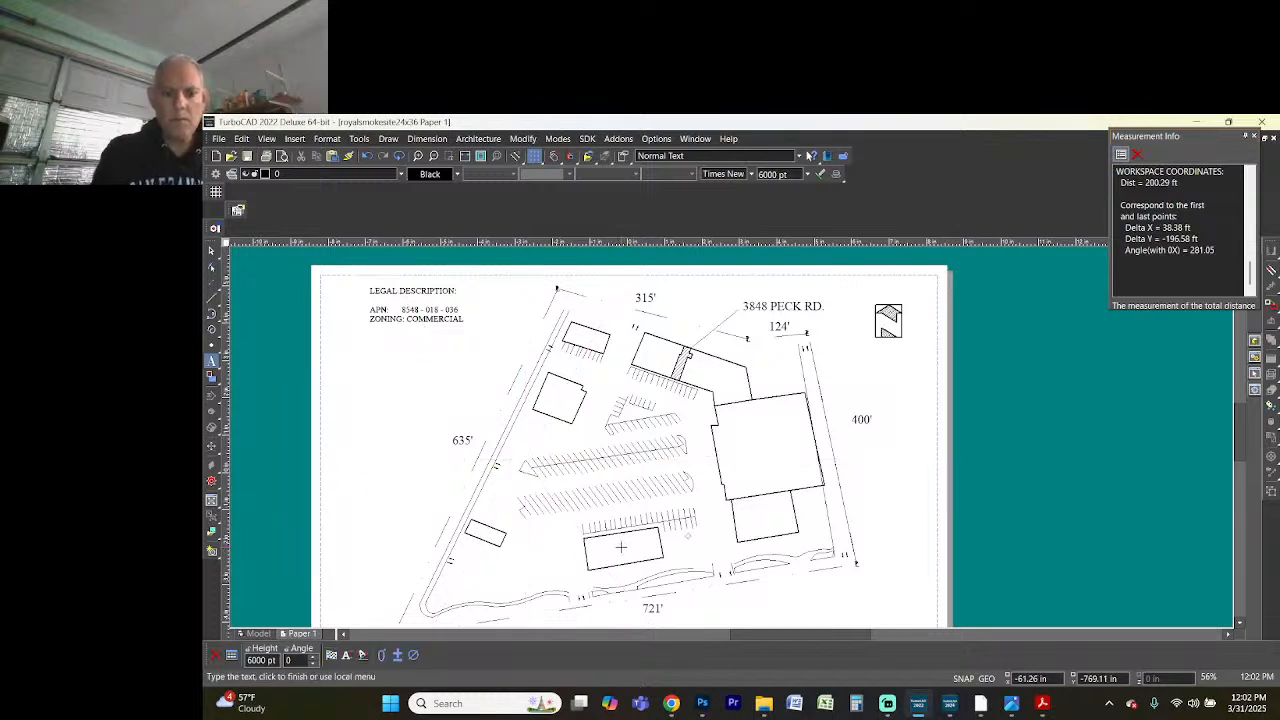
pyautogui.write('HASKIN RD')
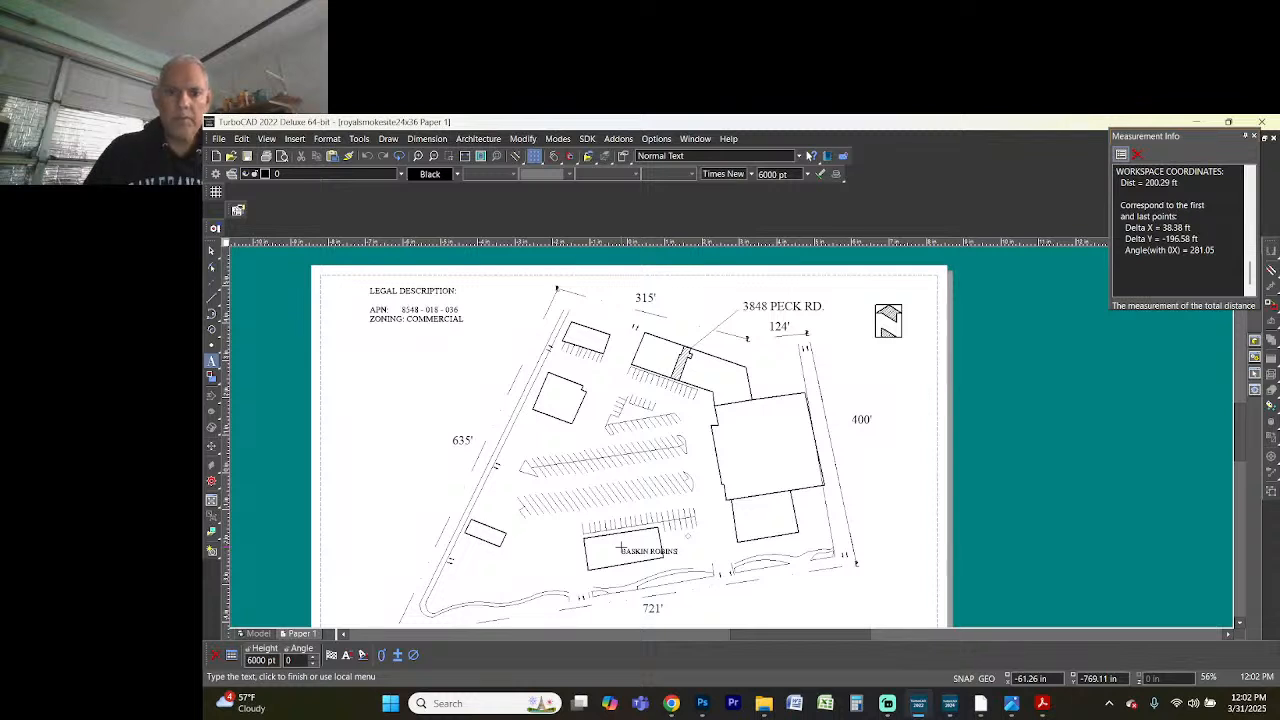
pyautogui.click(638, 556)
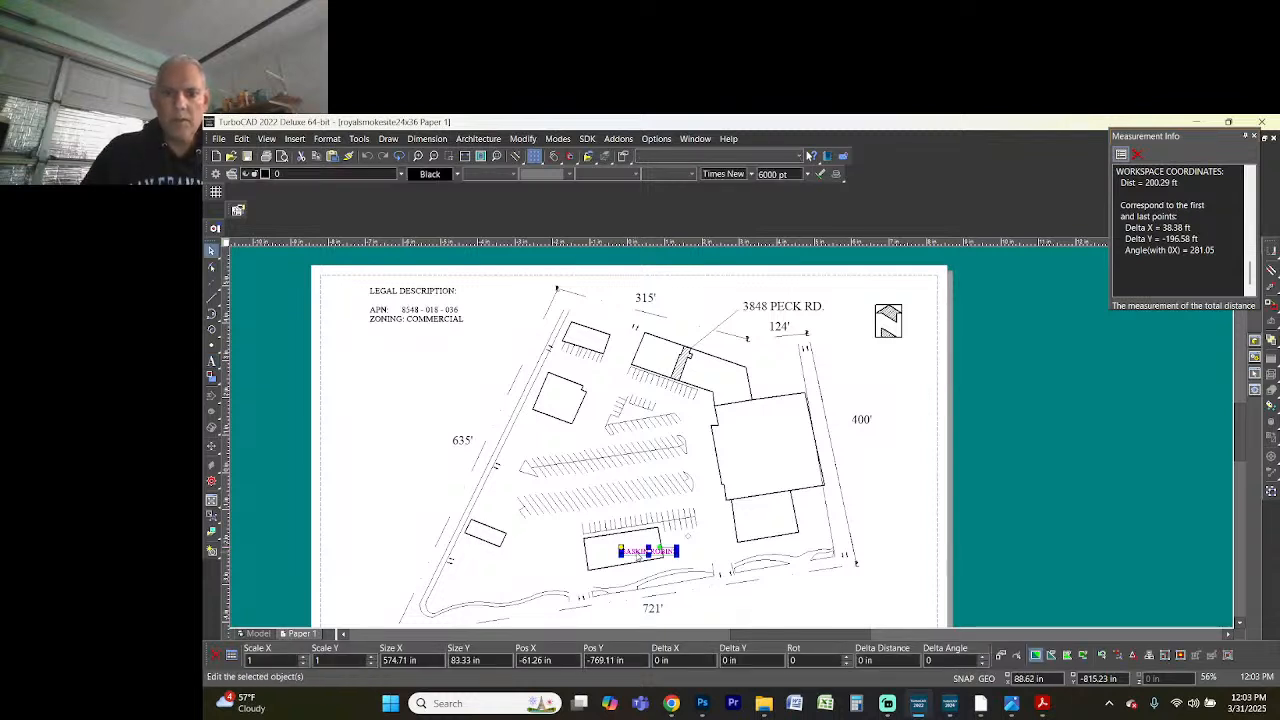
pyautogui.scroll(3, 638, 556)
pyautogui.moveTo(731, 437); pyautogui.dragTo(684, 432)
pyautogui.click(978, 362)
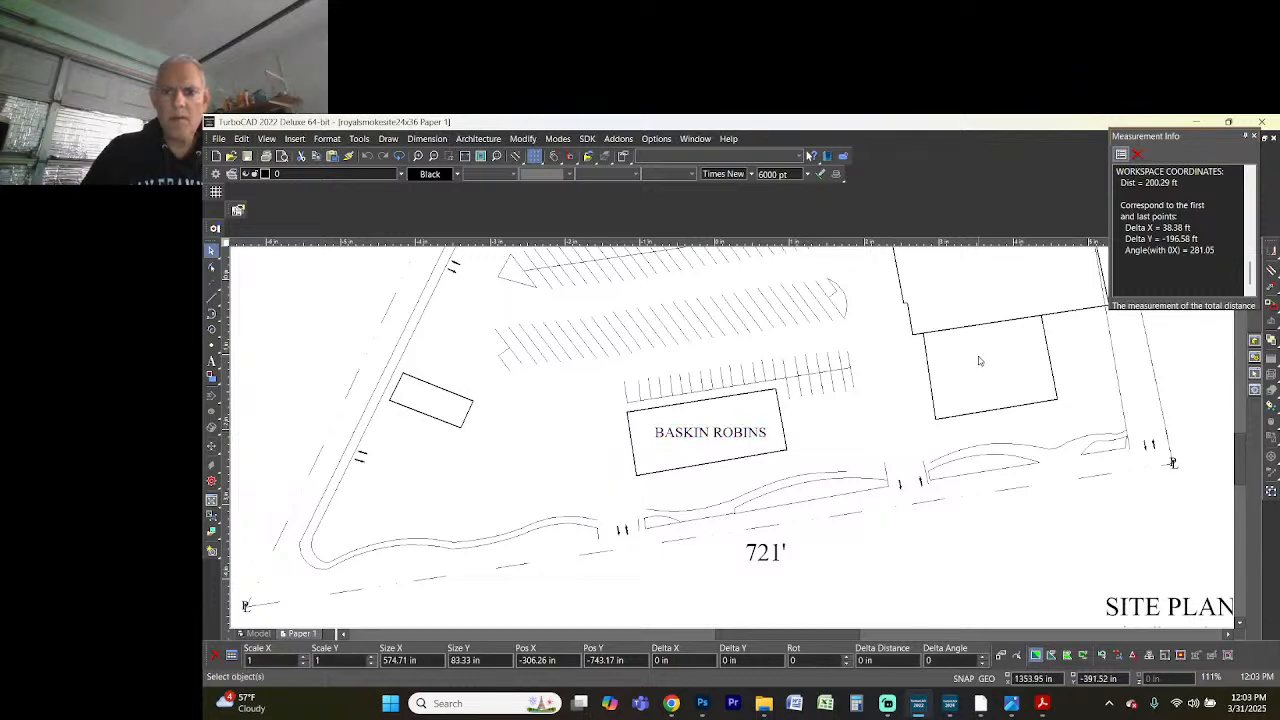
# - Check the southwest building's name in Google Earth Pro, then label it KFC in TurboCAD and center the text in its outline
pyautogui.hotkey('alt', 'Tab')
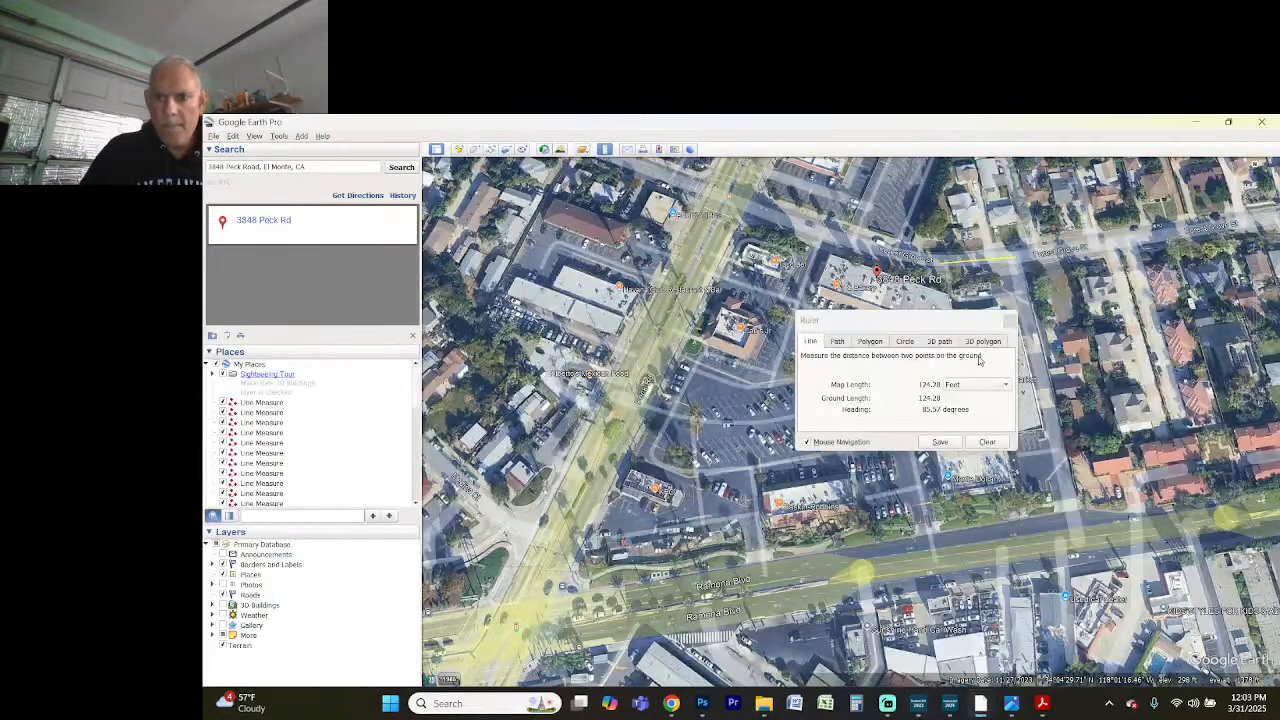
pyautogui.hotkey('alt', 'Tab')
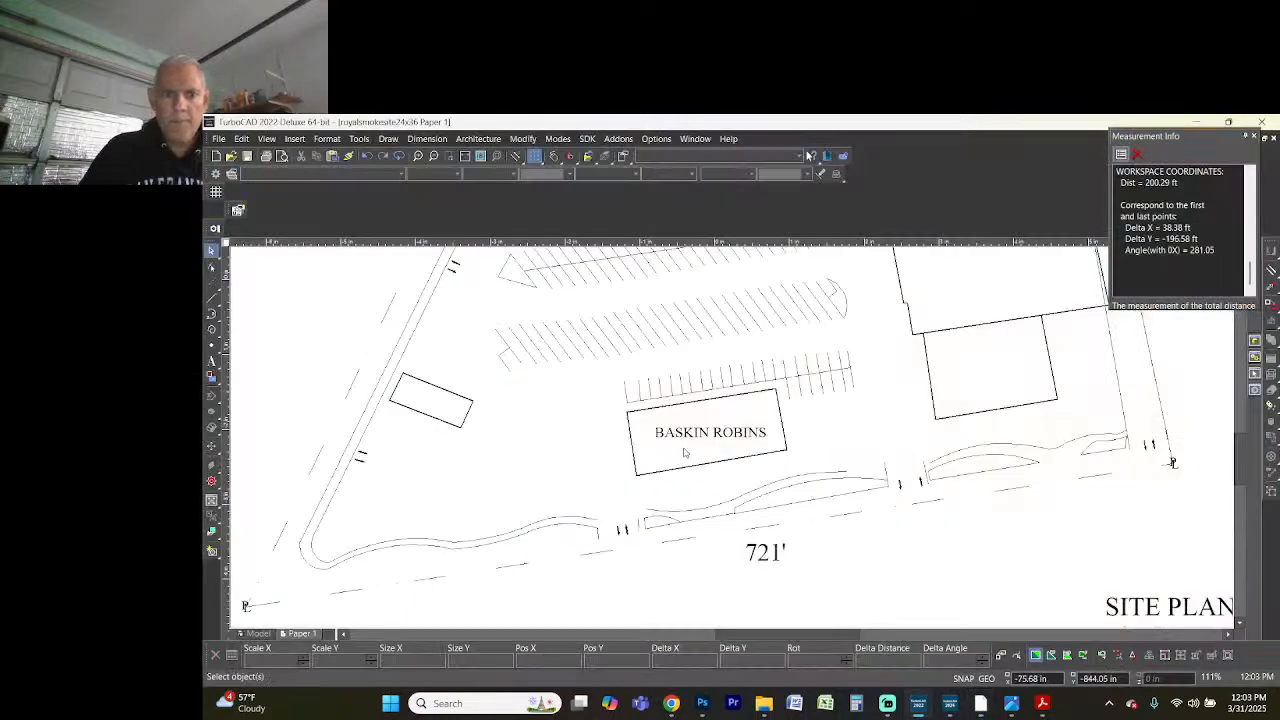
pyautogui.click(211, 360)
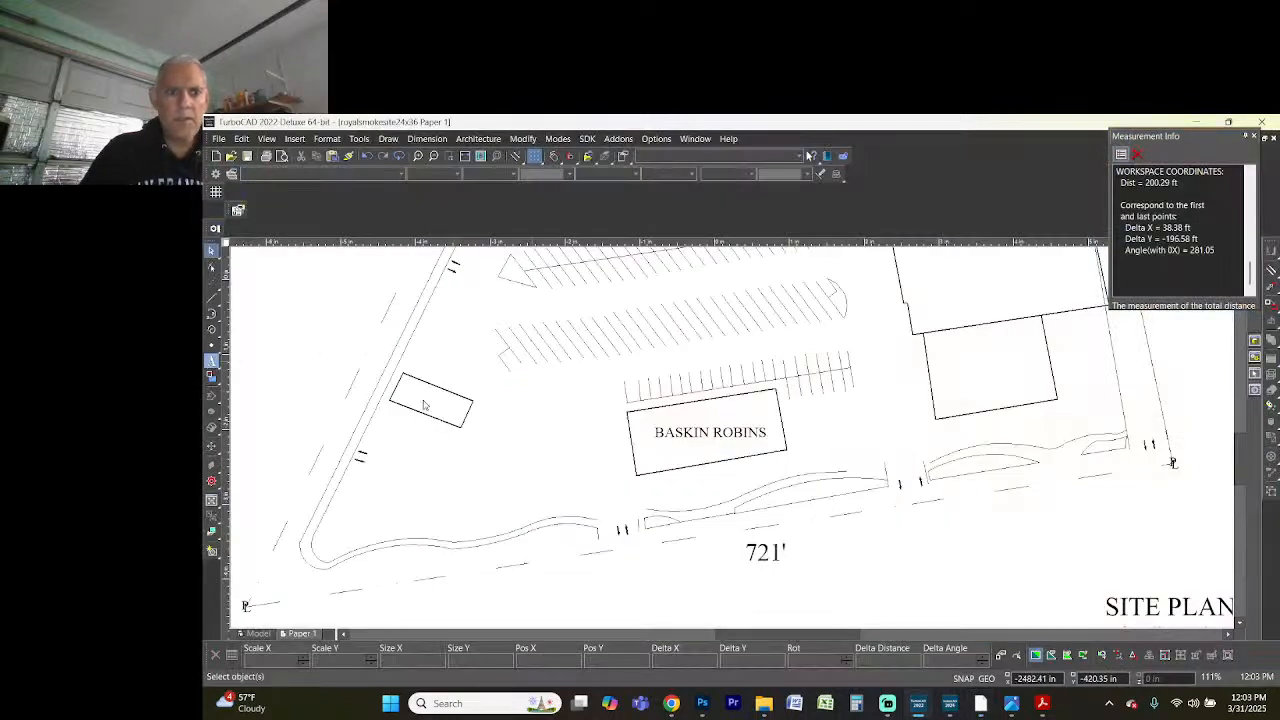
pyautogui.scroll(1, 441, 401)
pyautogui.click(684, 430)
pyautogui.write('KFC')
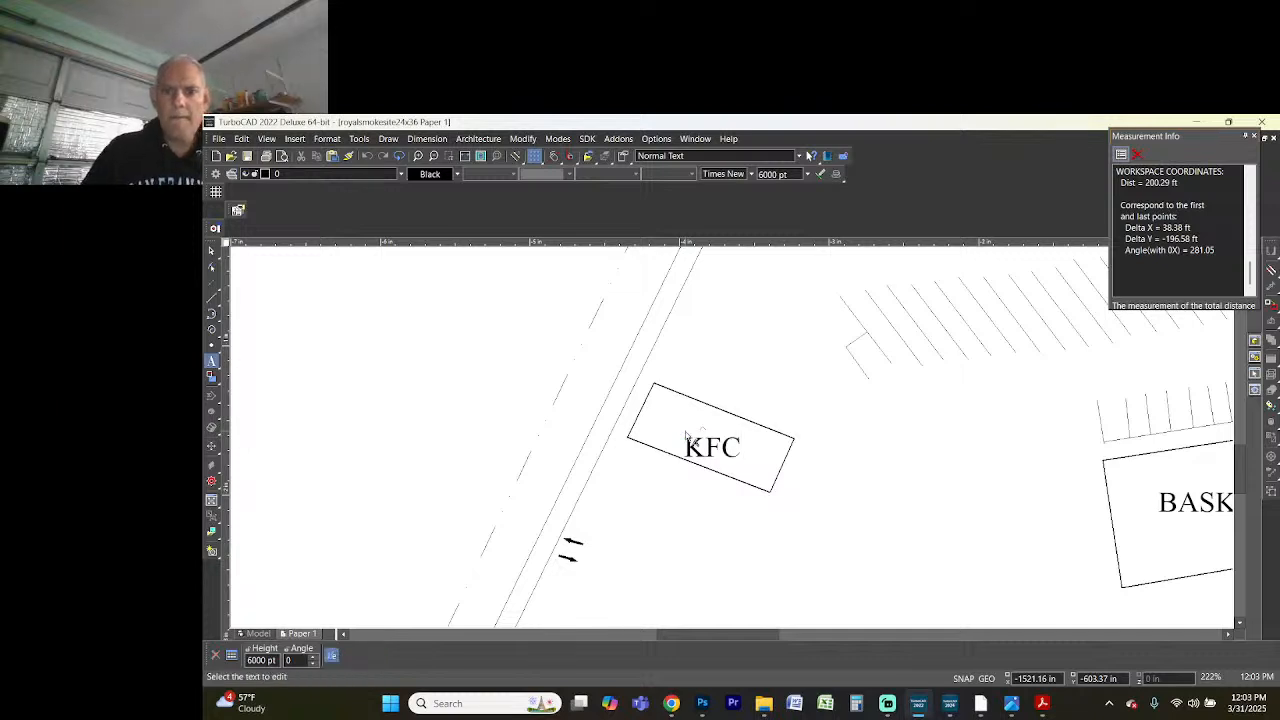
pyautogui.click(714, 450)
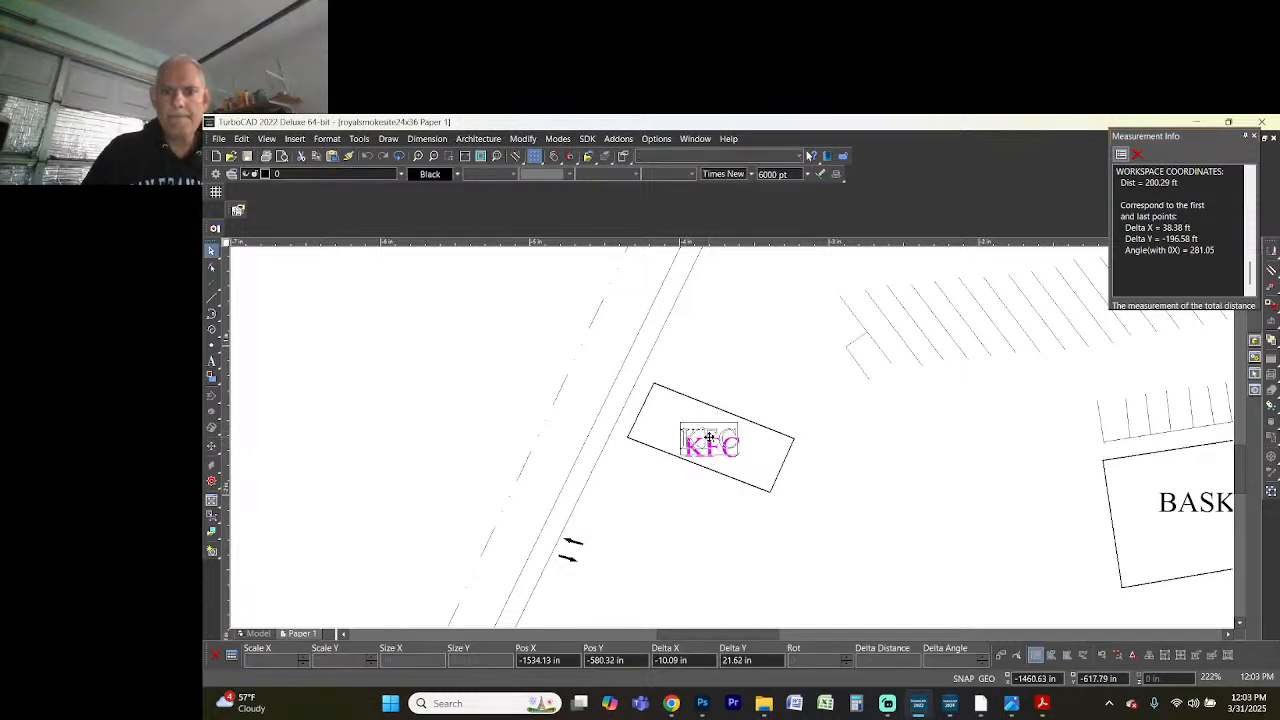
# - Look up the building north of KFC in Google Earth Pro, then label it CARL'S JR in TurboCAD and center the text
pyautogui.scroll(-2, 733, 441)
pyautogui.hotkey('alt', 'Tab')
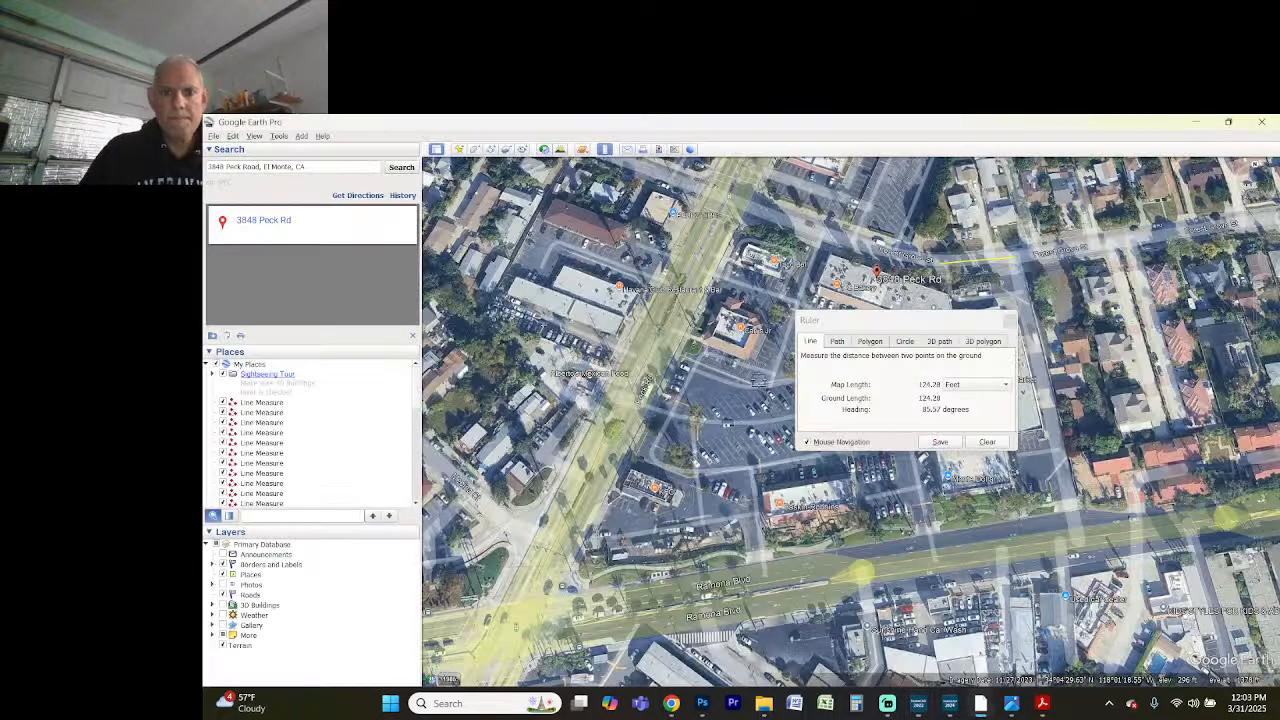
pyautogui.scroll(2, 764, 340)
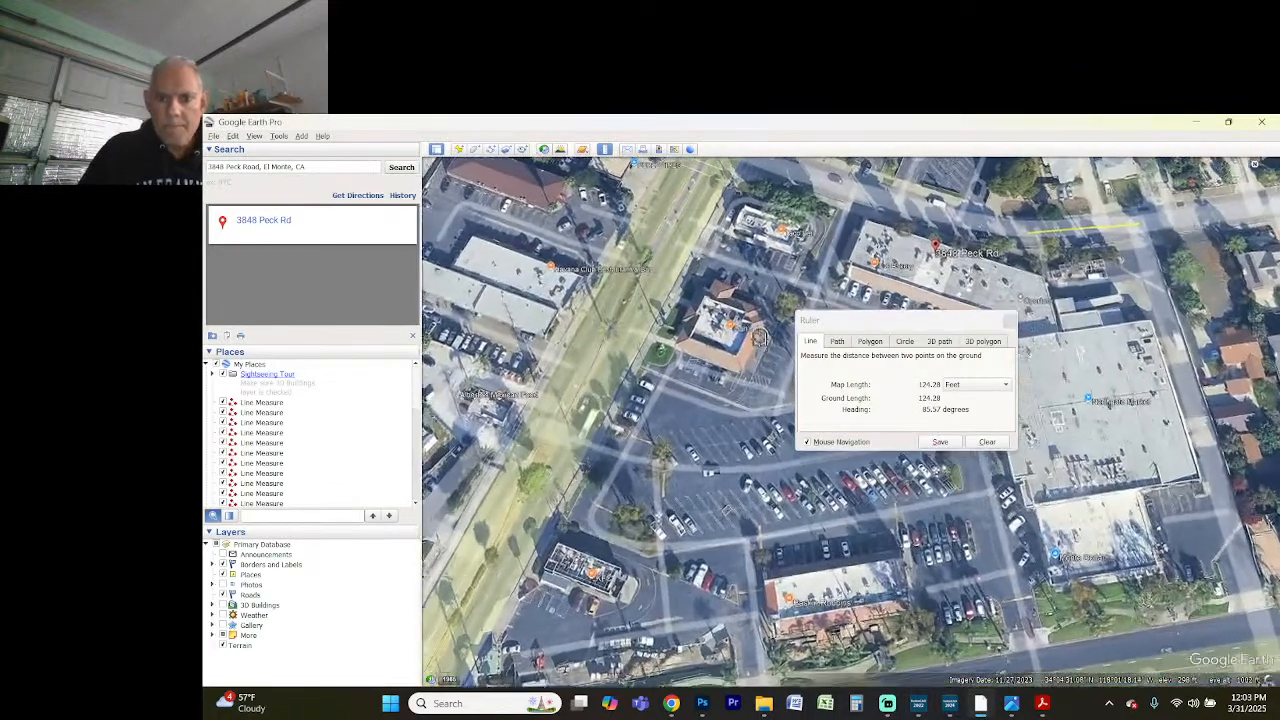
pyautogui.hotkey('alt', 'Tab')
pyautogui.scroll(2, 810, 320)
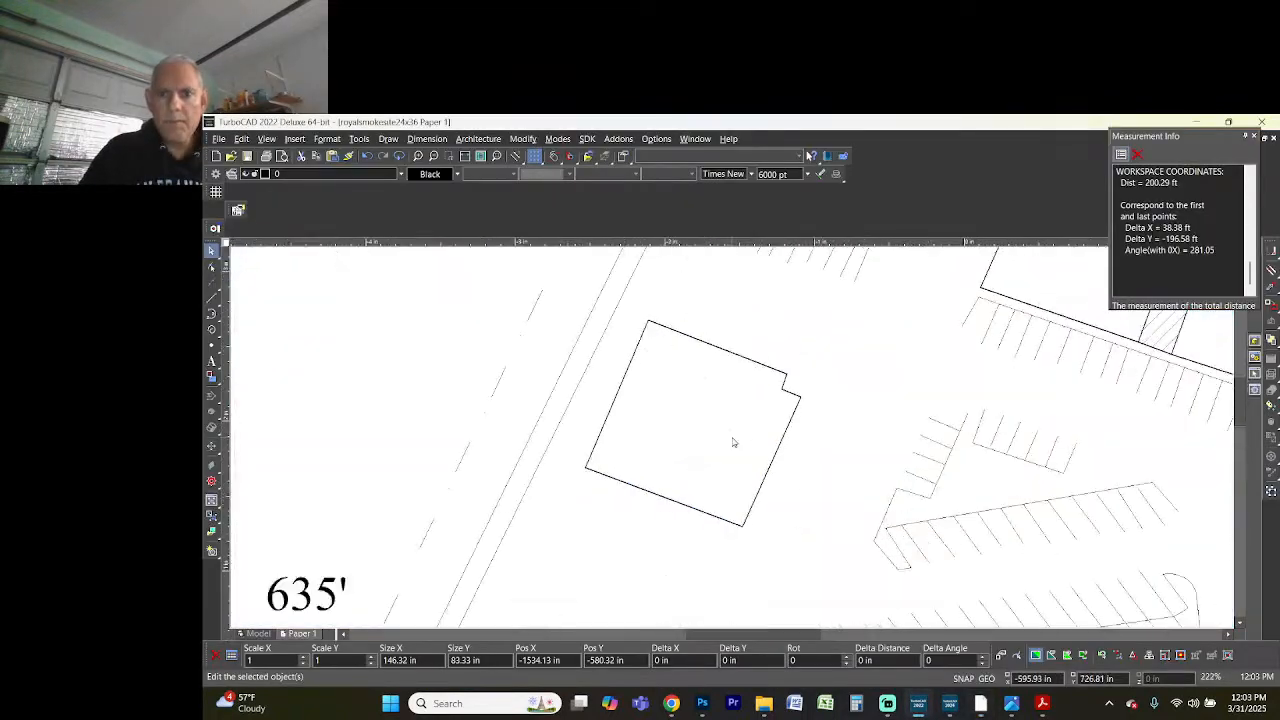
pyautogui.click(211, 362)
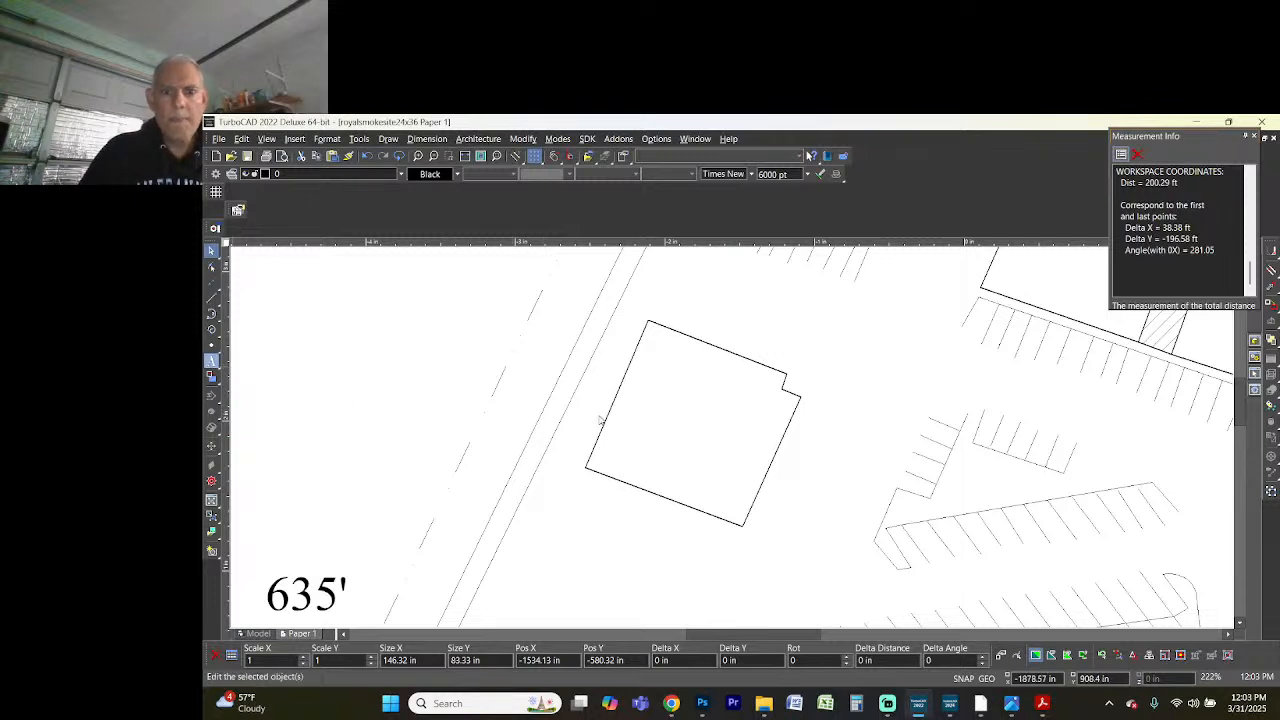
pyautogui.click(631, 434)
pyautogui.write('CAR')
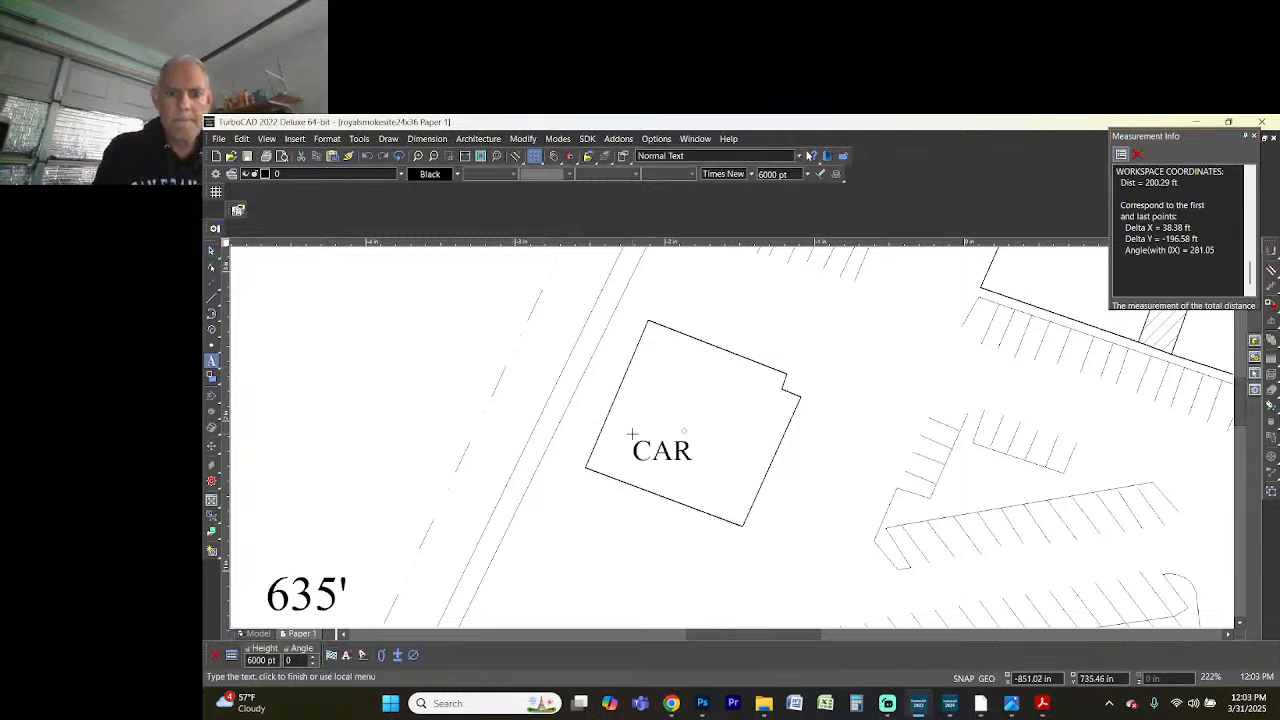
pyautogui.write("L'S JR")
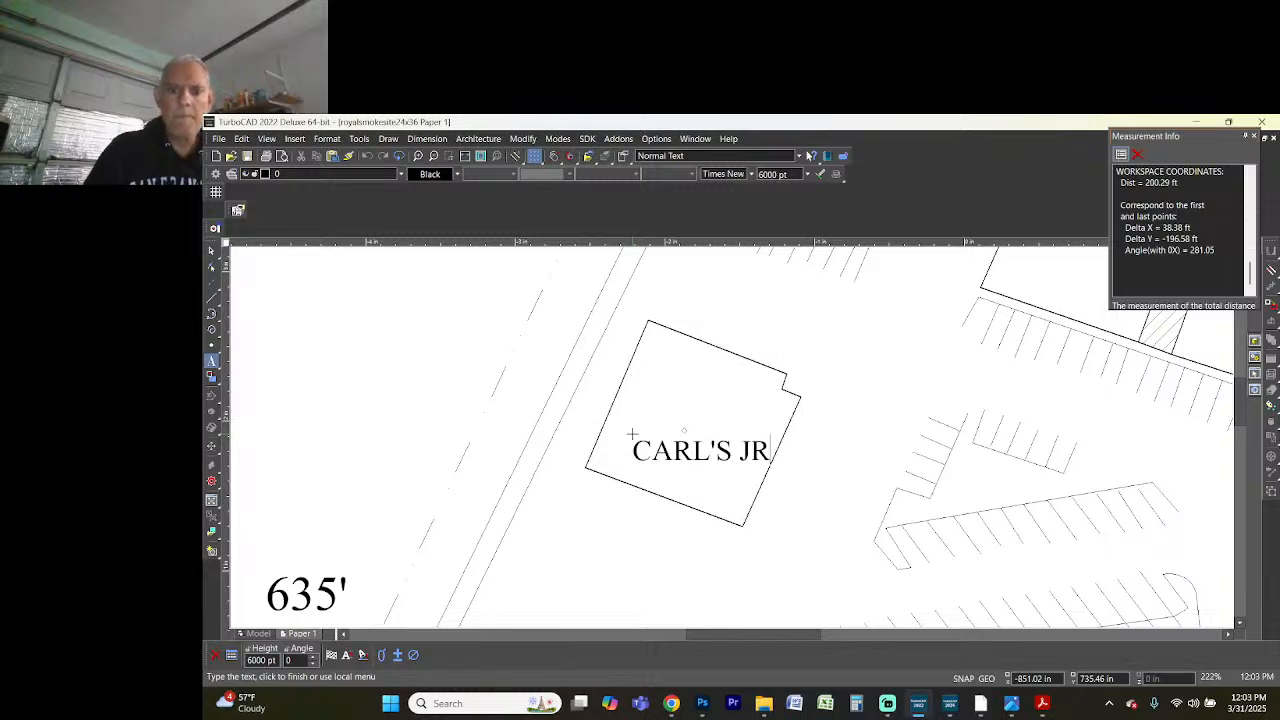
pyautogui.press('Return')
pyautogui.press('space')
pyautogui.click(691, 454)
pyautogui.moveTo(691, 454); pyautogui.dragTo(676, 434)
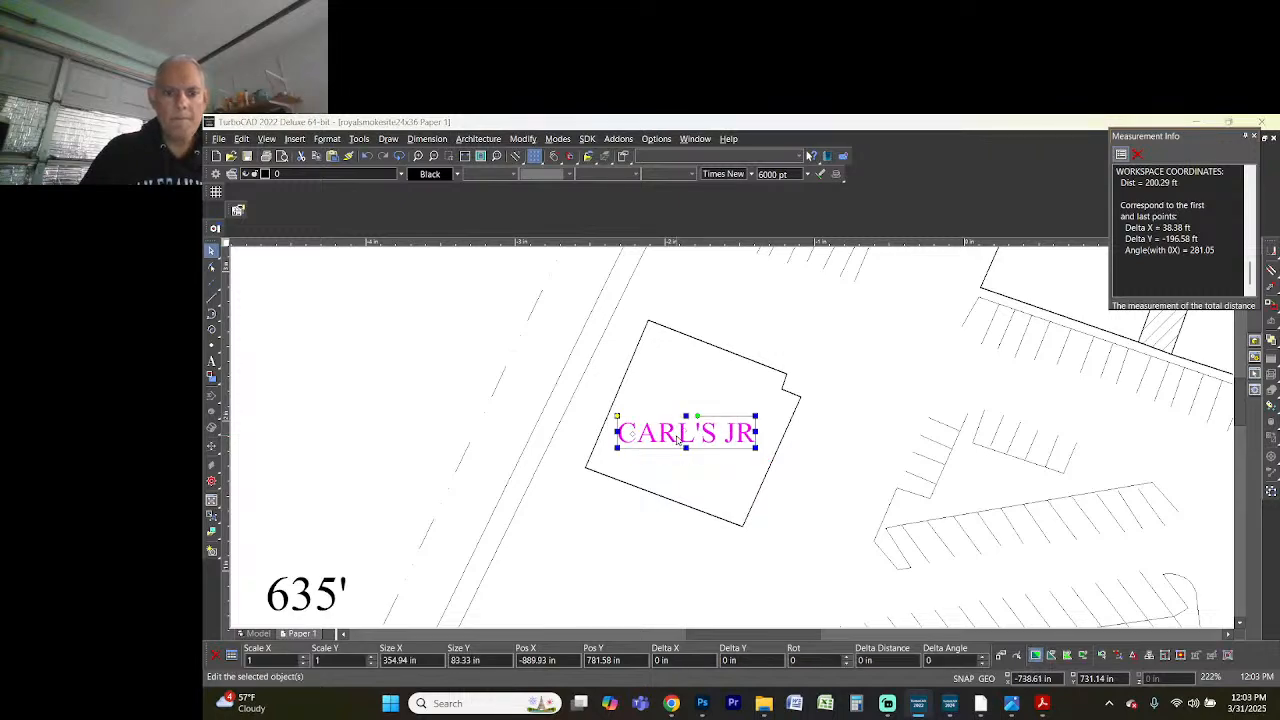
# - Check the northwest building's name in Google Earth Pro, then label it TACO BELL in TurboCAD and fit the text inside its outline
pyautogui.hotkey('alt', 'Tab')
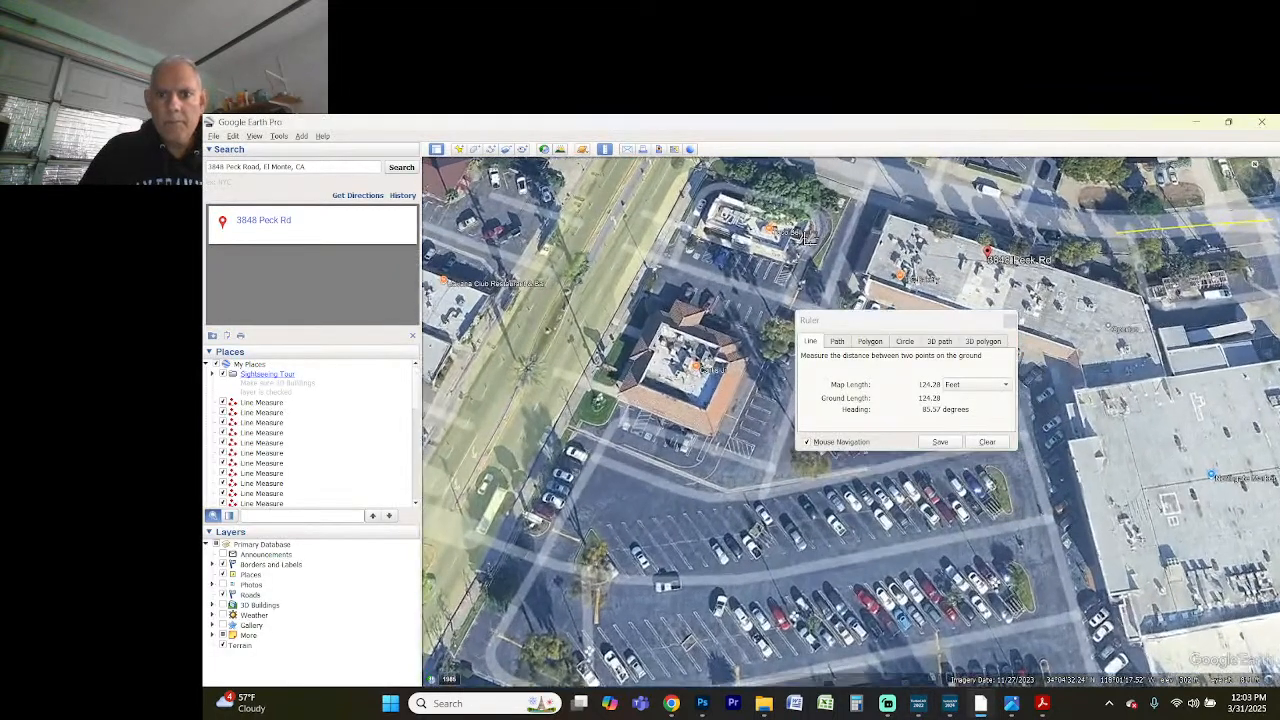
pyautogui.hotkey('alt', 'Tab')
pyautogui.scroll(-5, 800, 294)
pyautogui.scroll(8, 734, 443)
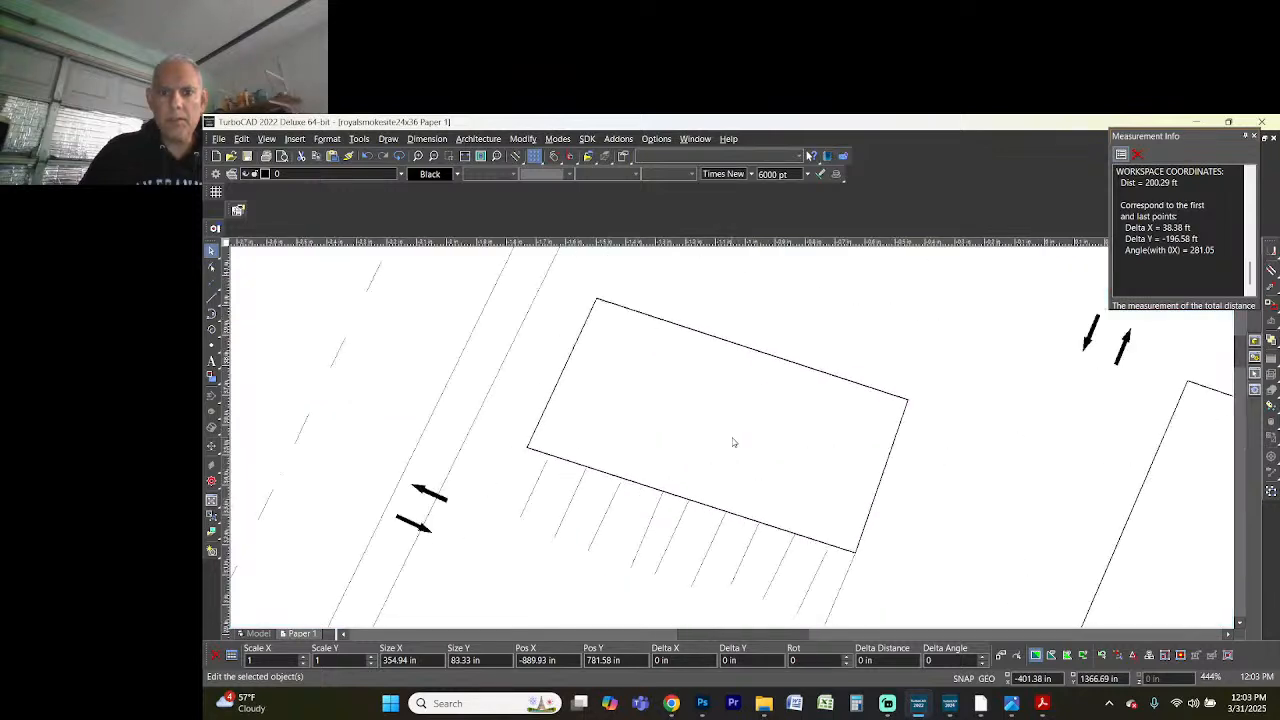
pyautogui.click(211, 361)
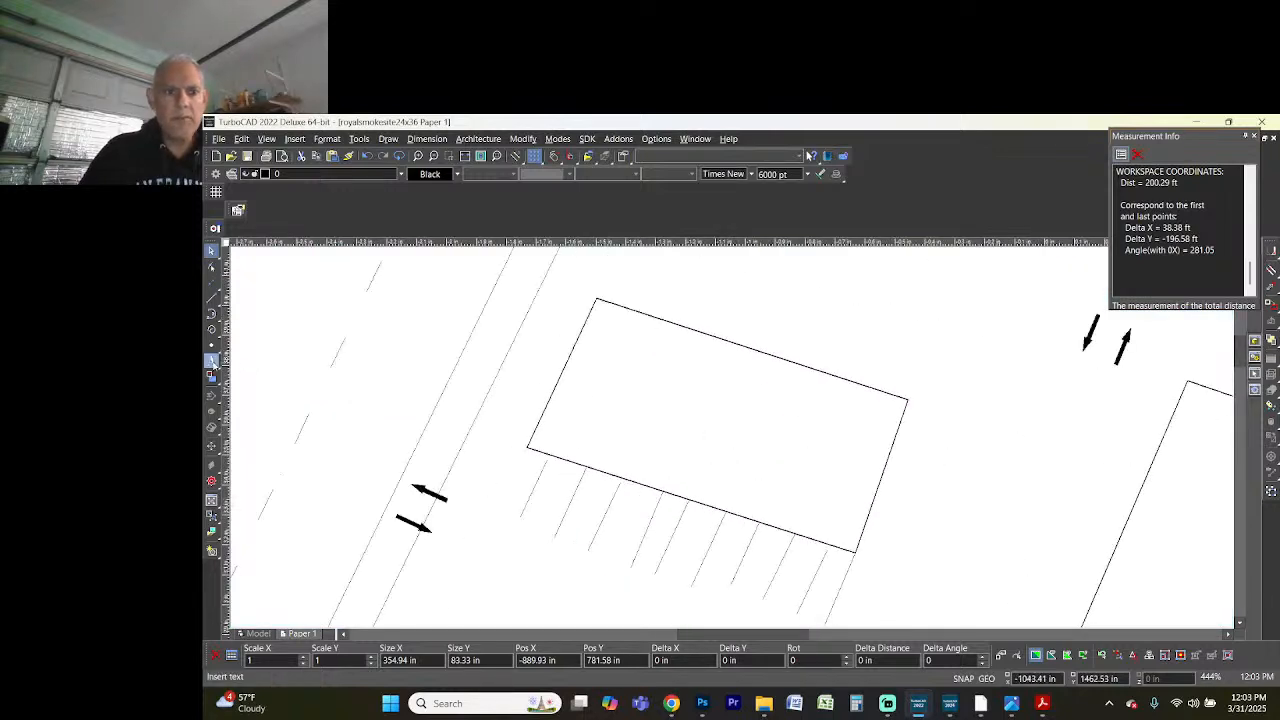
pyautogui.click(588, 407)
pyautogui.write('TACO BELL')
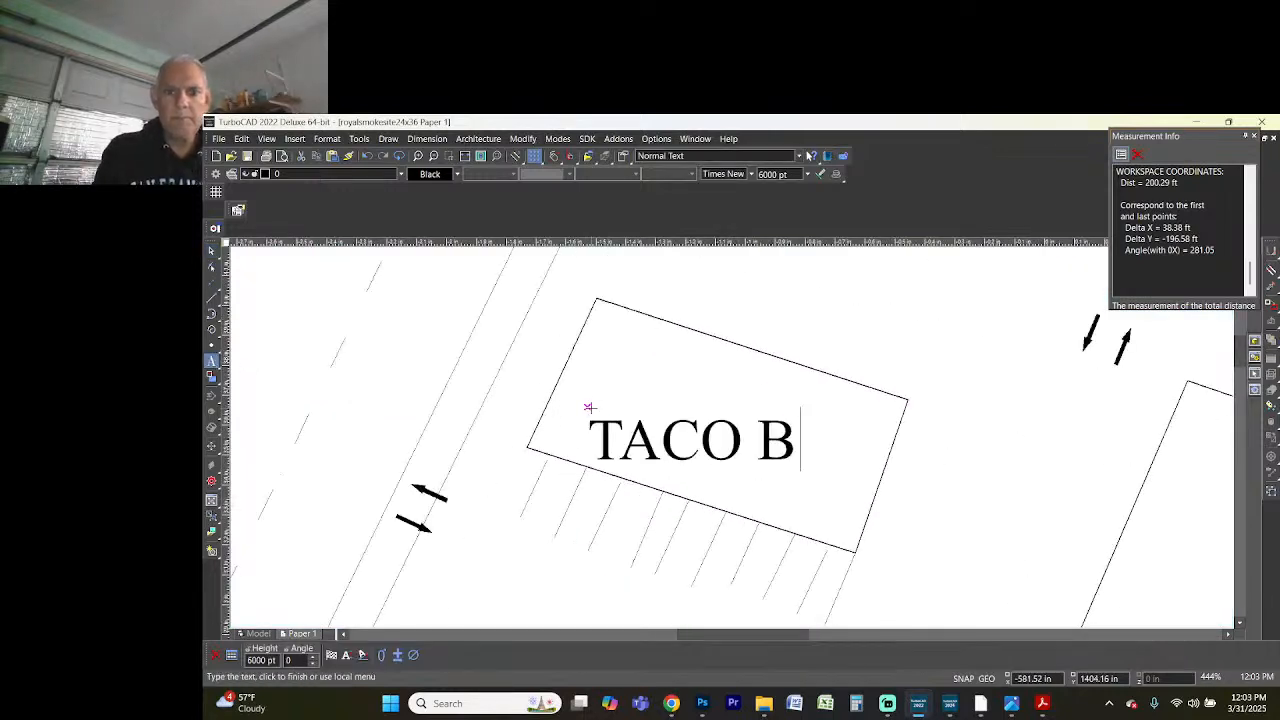
pyautogui.click(705, 463)
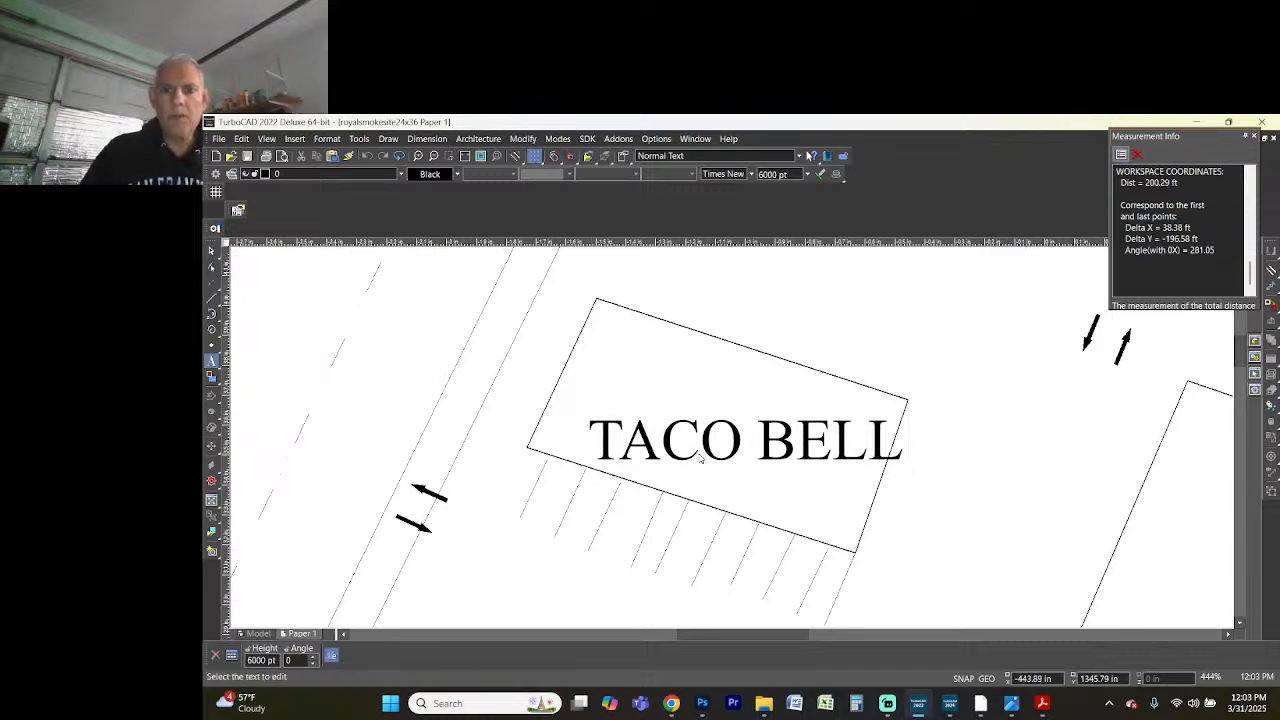
pyautogui.press('space')
pyautogui.click(714, 442)
pyautogui.moveTo(714, 445); pyautogui.dragTo(694, 431)
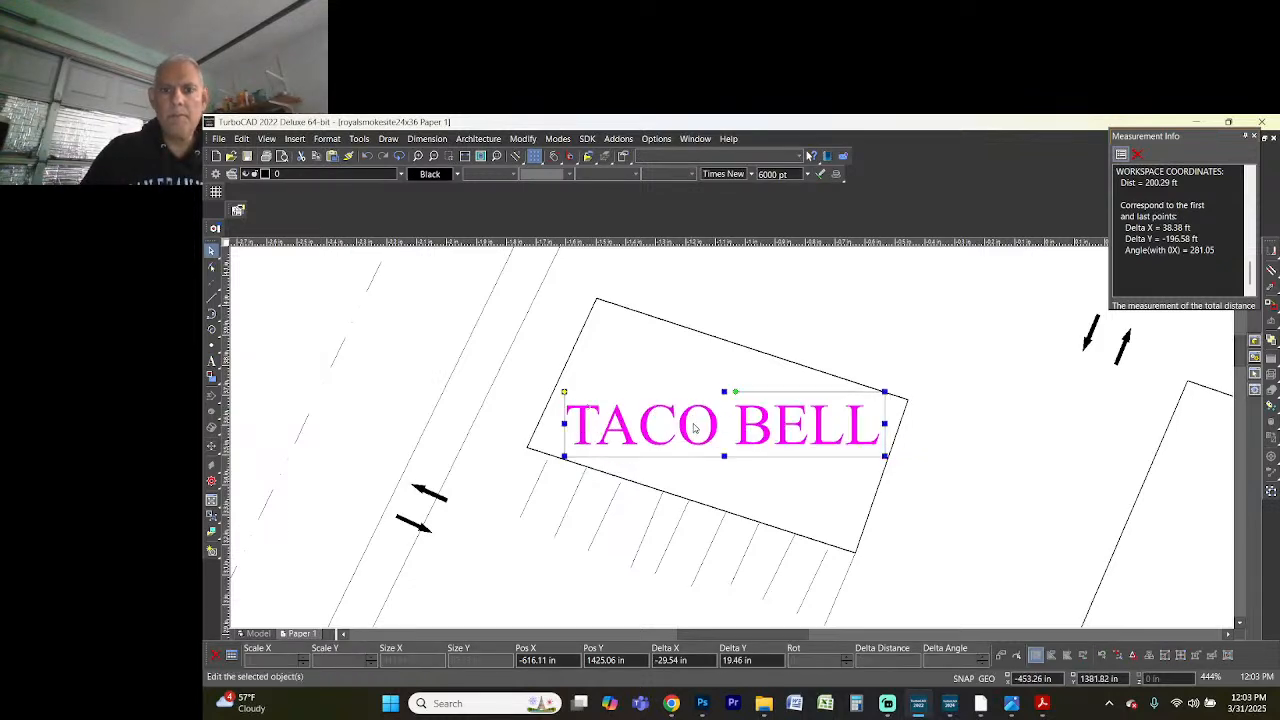
# - Examine the names of the large eastern building and the smaller one south of it in Google Earth Pro, and return to TurboCAD
pyautogui.scroll(-10, 694, 431)
pyautogui.scroll(3, 884, 489)
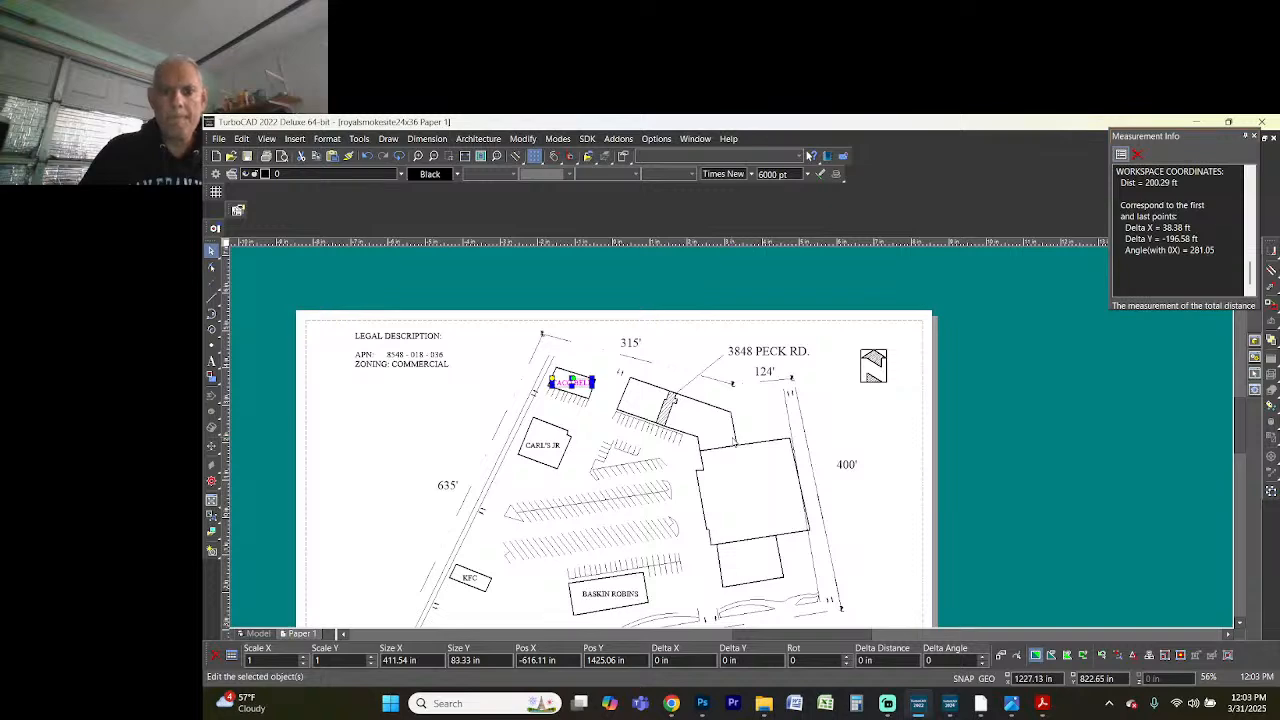
pyautogui.hotkey('alt', 'Tab')
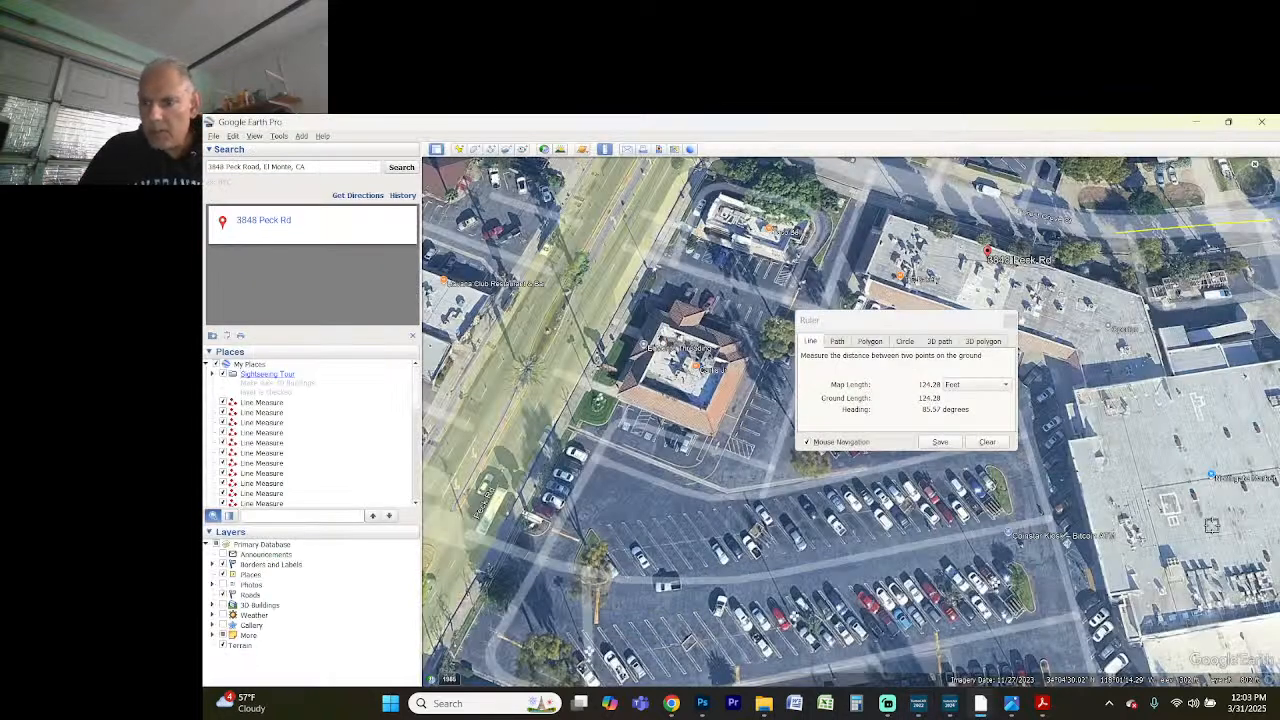
pyautogui.scroll(-2, 1213, 525)
pyautogui.moveTo(1178, 534); pyautogui.dragTo(866, 525)
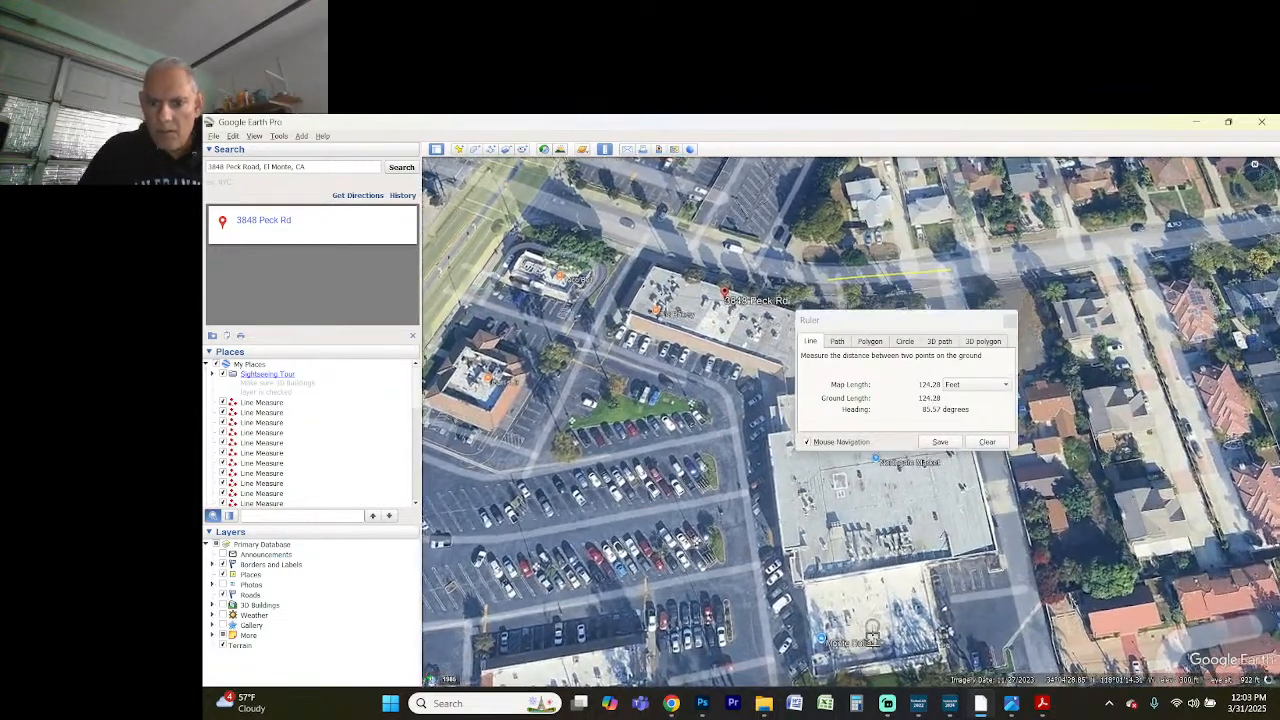
pyautogui.hotkey('alt', 'Tab')
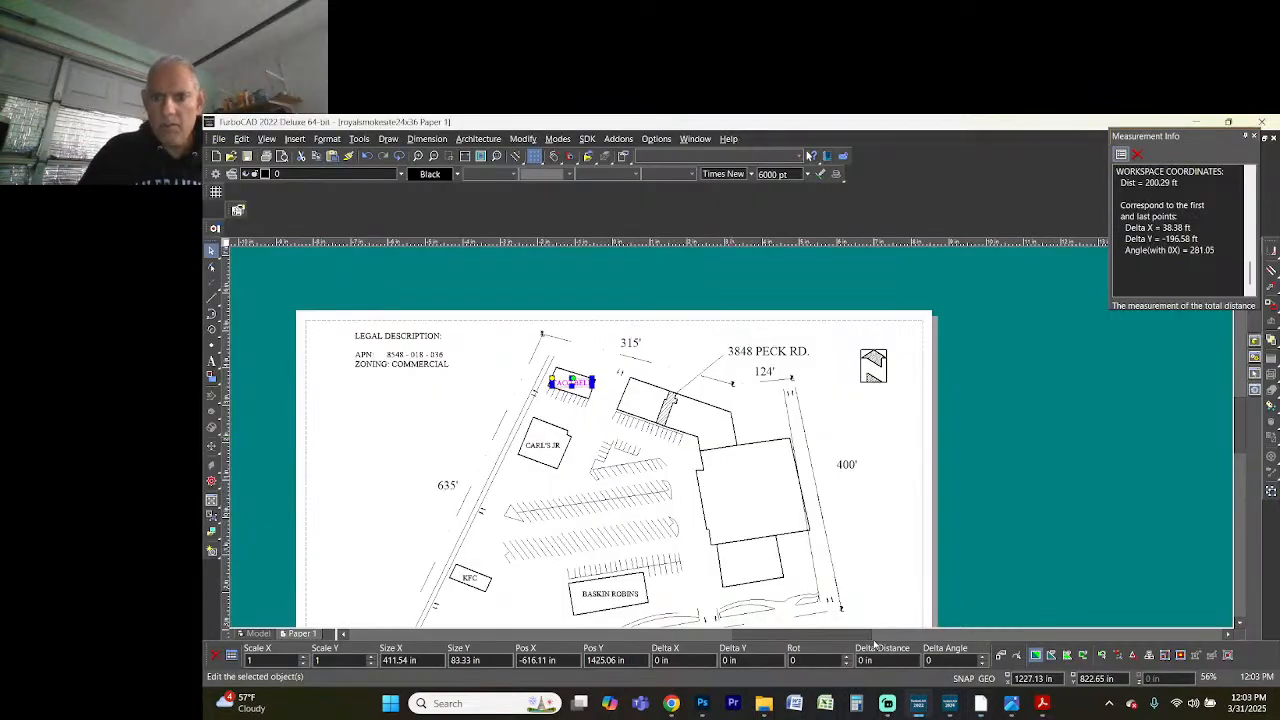
pyautogui.scroll(4, 733, 442)
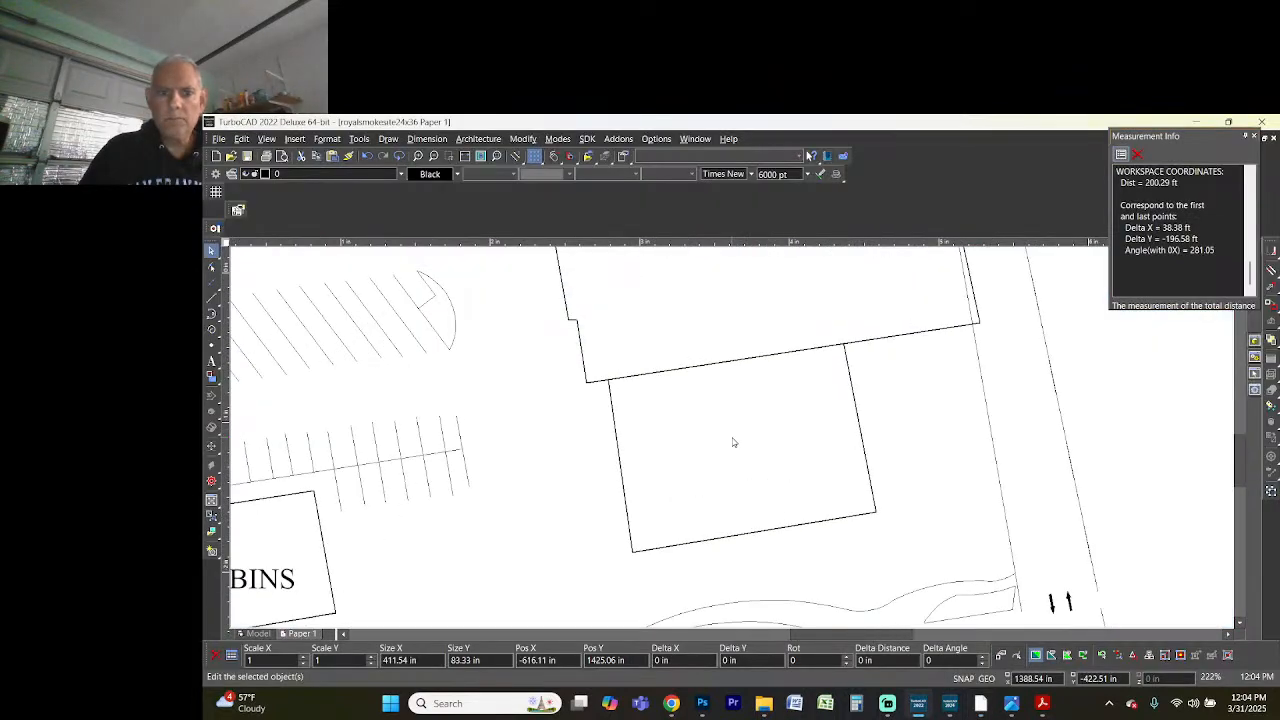
pyautogui.scroll(-2, 731, 443)
# - Move the BASKIN ROBINS label slightly to the left to center it in its building outline
pyautogui.click(704, 446)
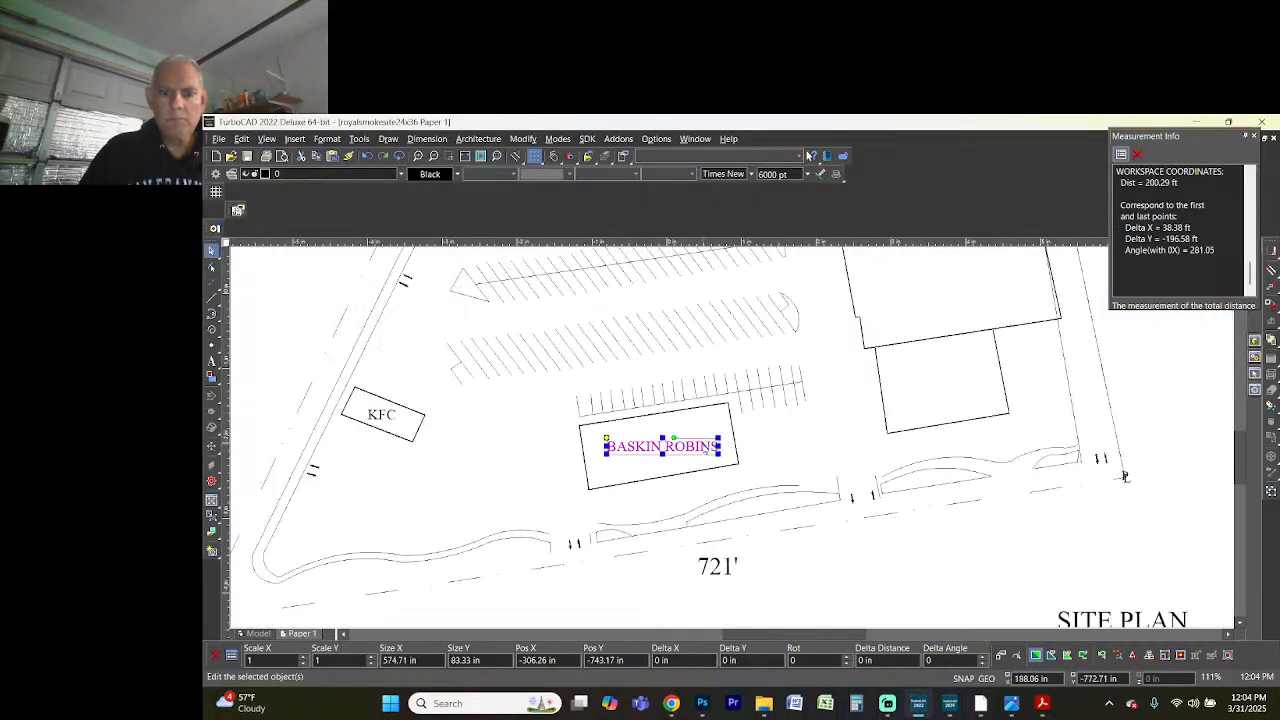
pyautogui.click(704, 446)
pyautogui.click(696, 445)
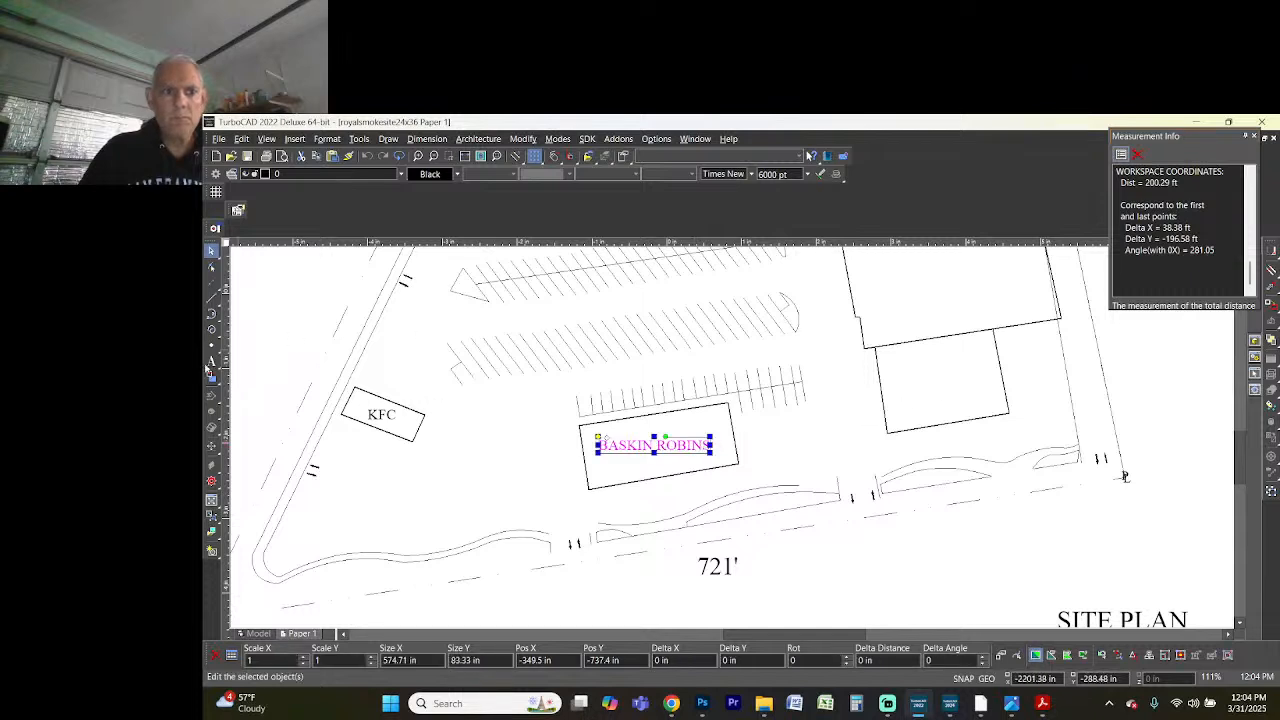
# - Place the text label MONTE DOLLAR in the smaller building attached below the large eastern building
pyautogui.click(212, 362)
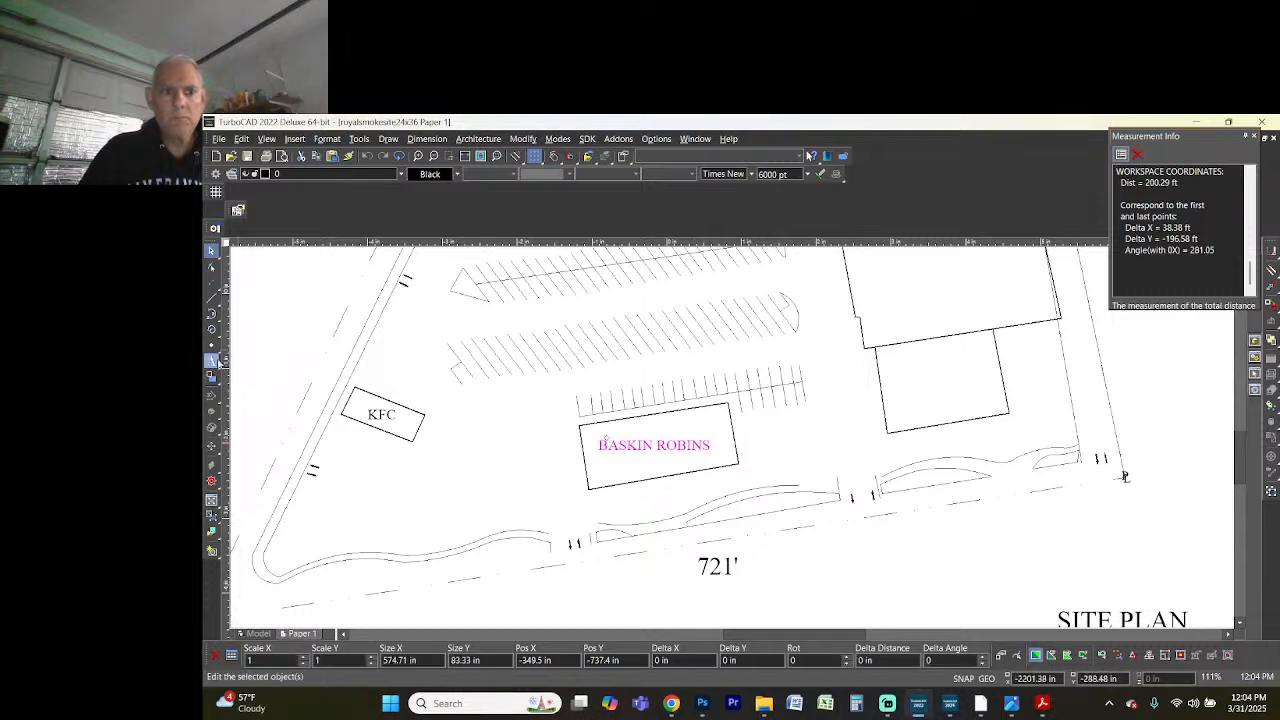
pyautogui.click(897, 381)
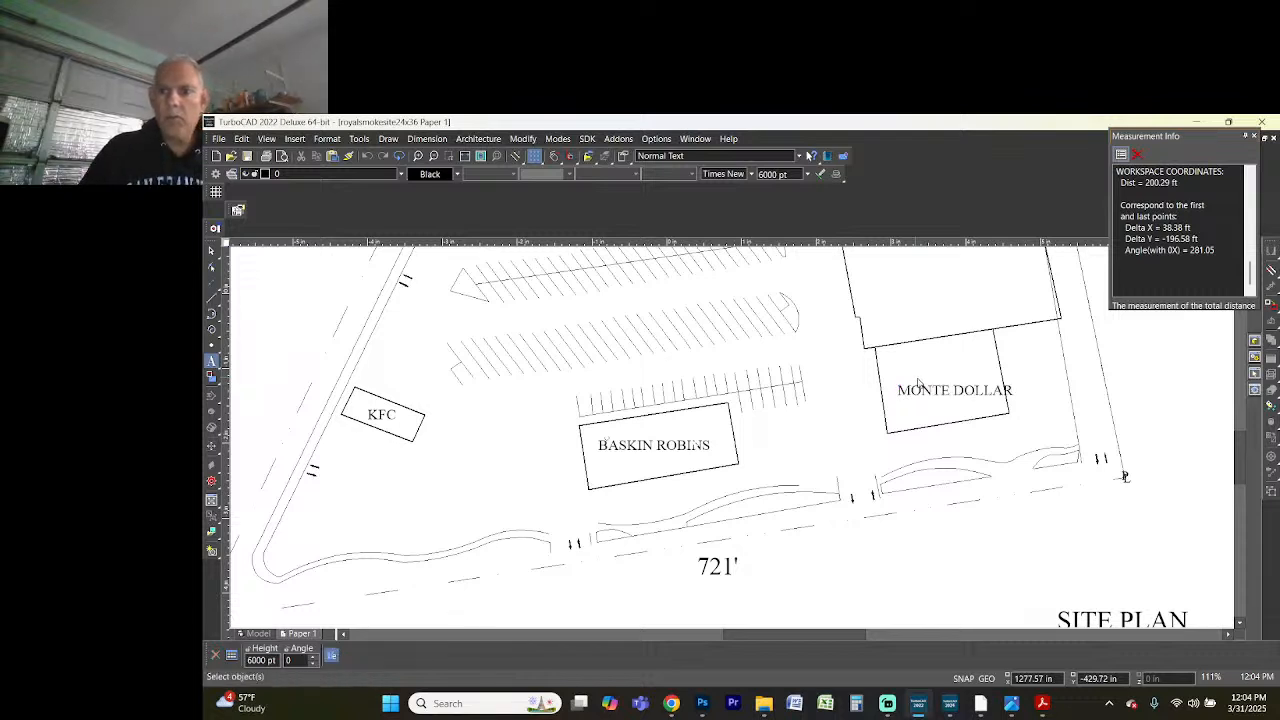
# - Move the MONTE DOLLAR label slightly up and to the left so it fits inside its building outline
pyautogui.click(918, 385)
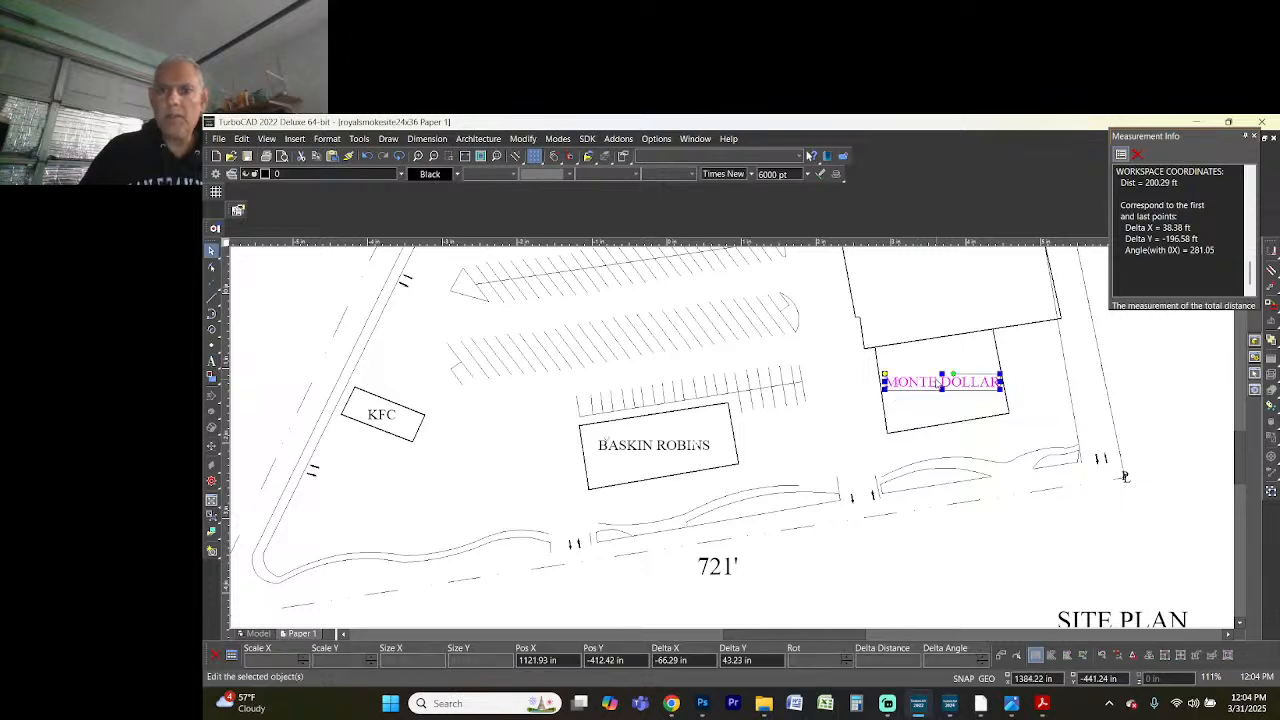
pyautogui.scroll(-3, 944, 386)
pyautogui.scroll(5, 733, 442)
# - Check the large eastern building's name in Google Earth Pro, then label its outline NORTHGATE MARKET in TurboCAD
pyautogui.hotkey('alt', 'Tab')
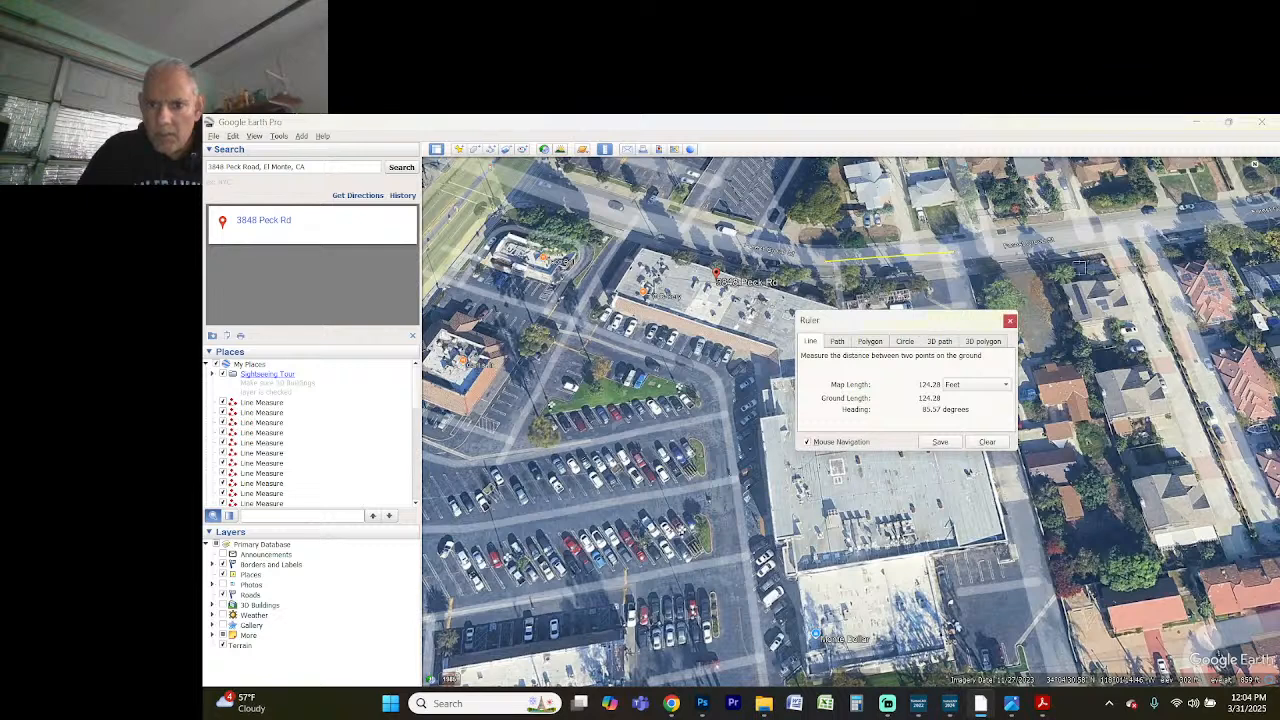
pyautogui.moveTo(954, 324); pyautogui.dragTo(1114, 268)
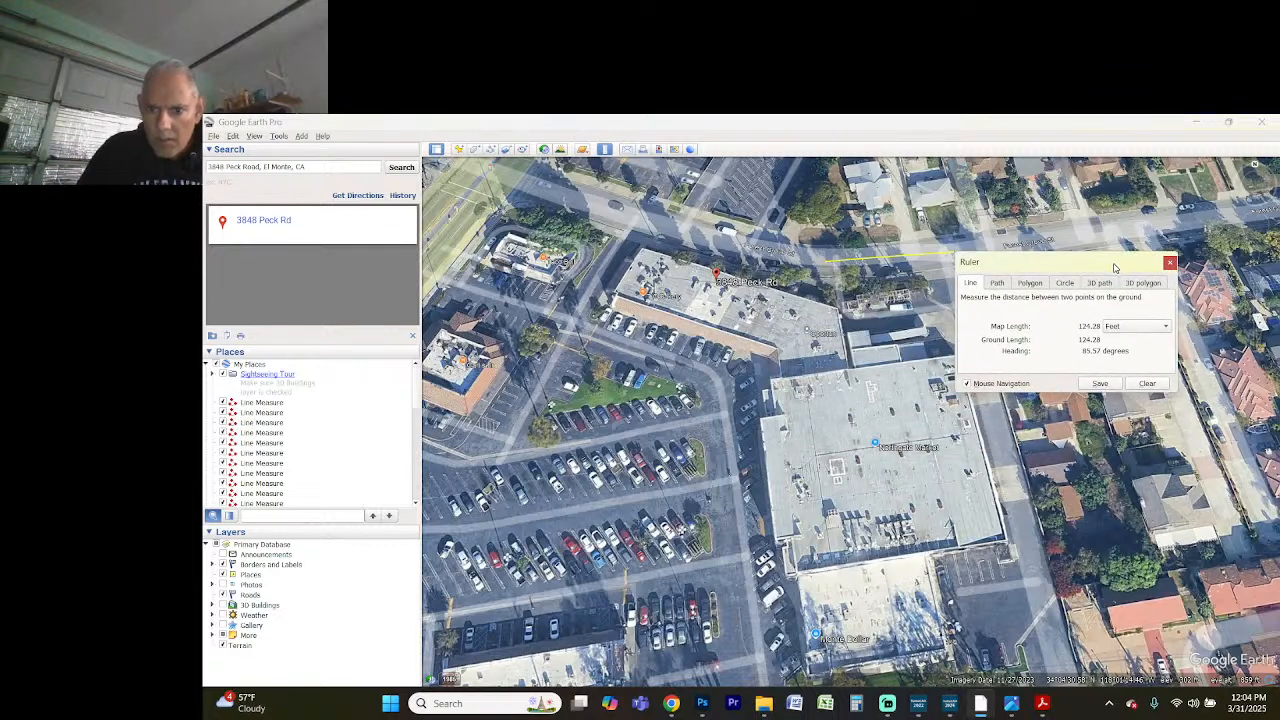
pyautogui.hotkey('alt', 'Tab')
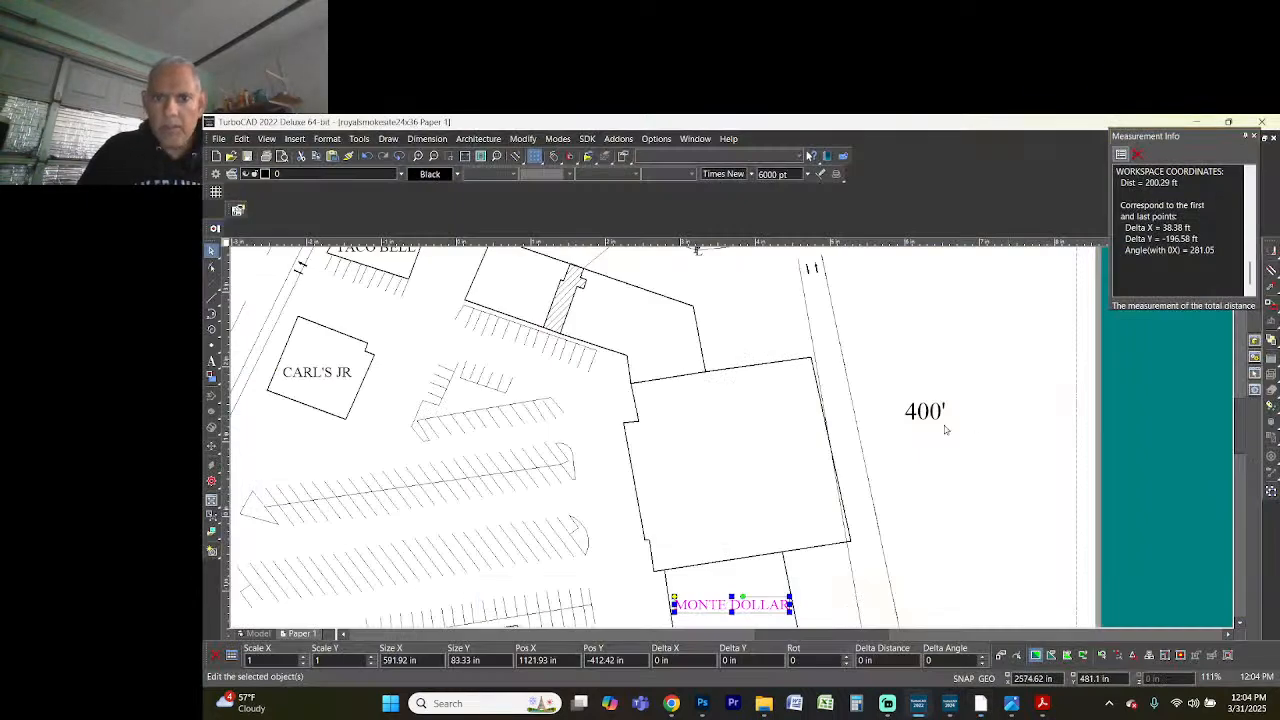
pyautogui.click(211, 361)
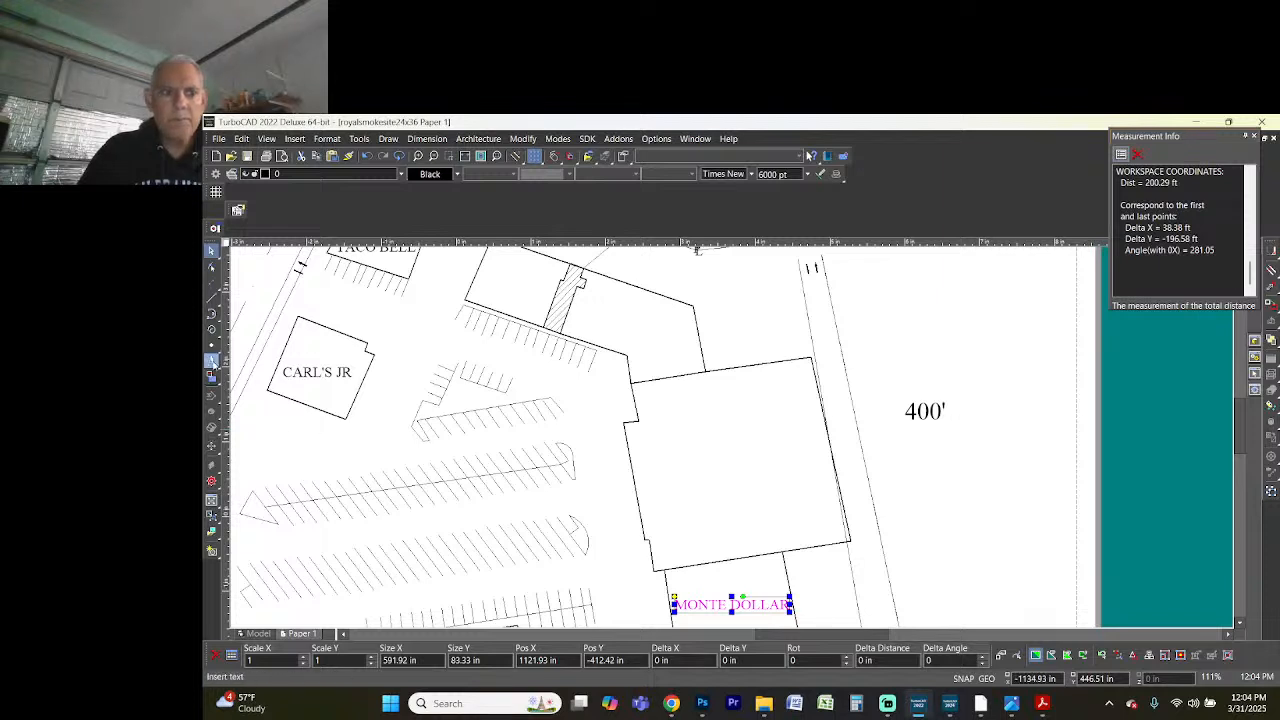
pyautogui.click(656, 455)
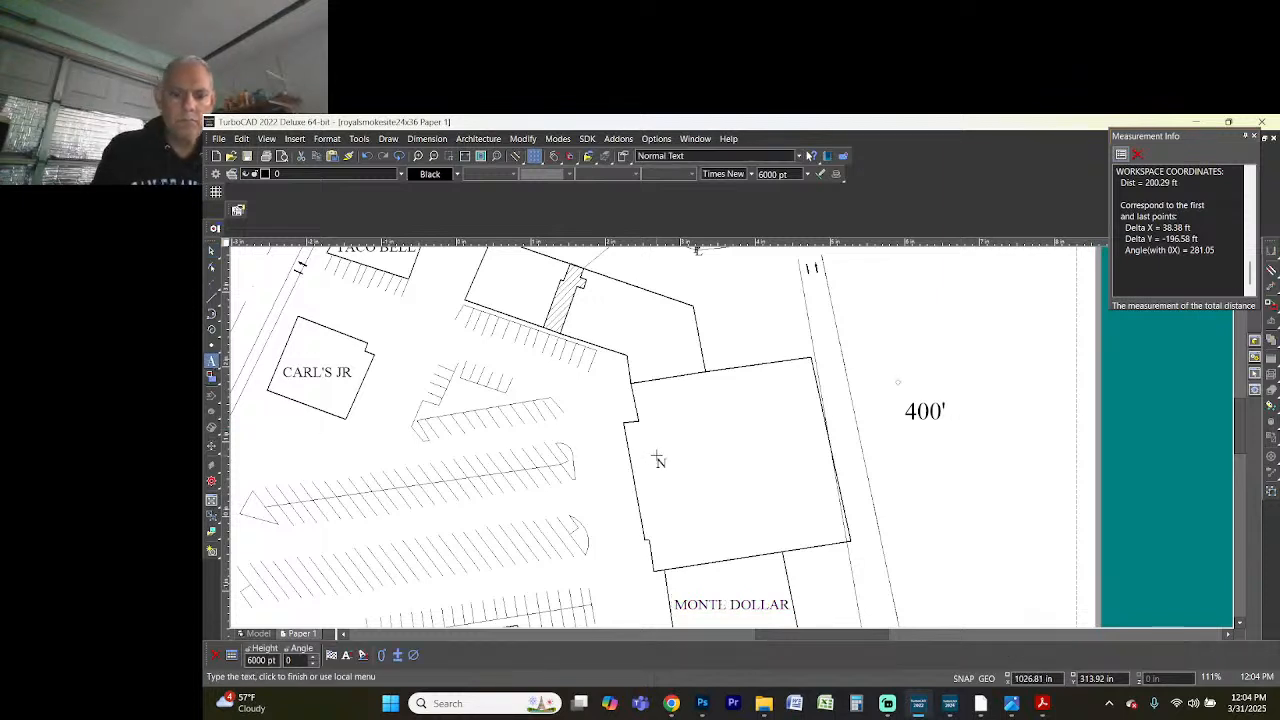
pyautogui.write('NORTHGATE MARKET')
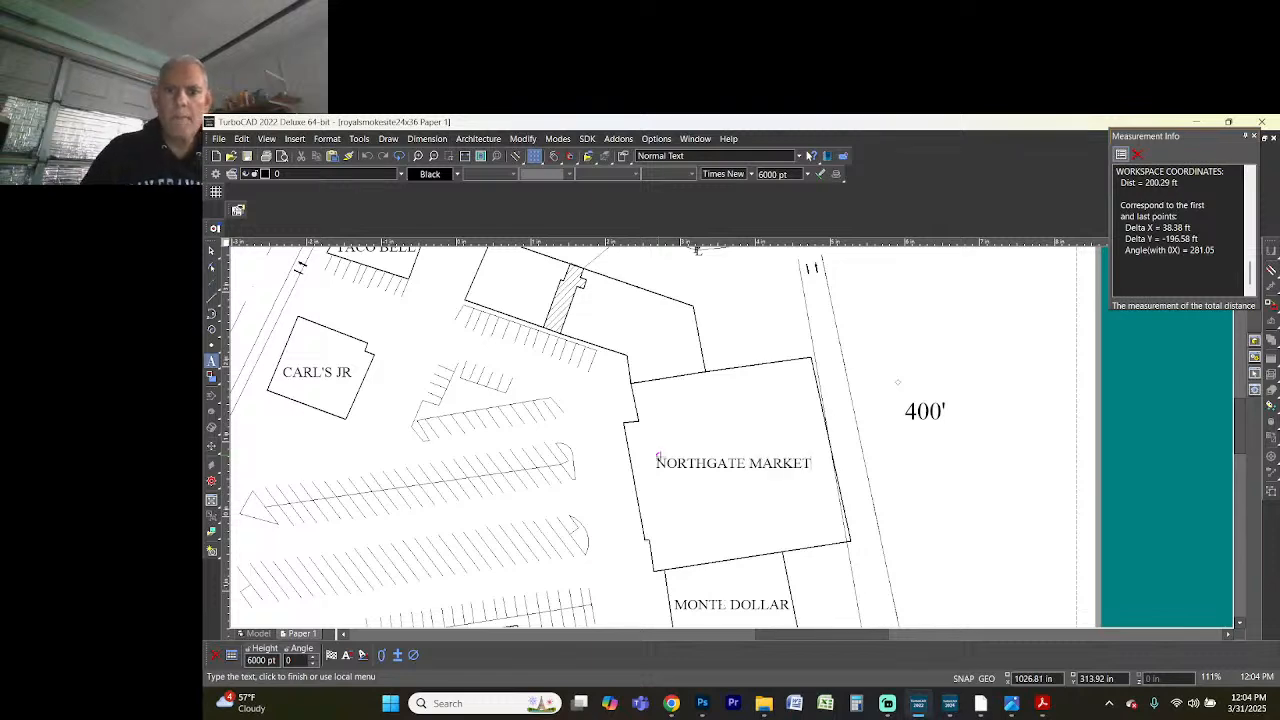
# - Check the northern building's tenants in Google Earth Pro, then label the unit west of the hatched suite BAKERY and center the text
pyautogui.hotkey('alt', 'Tab')
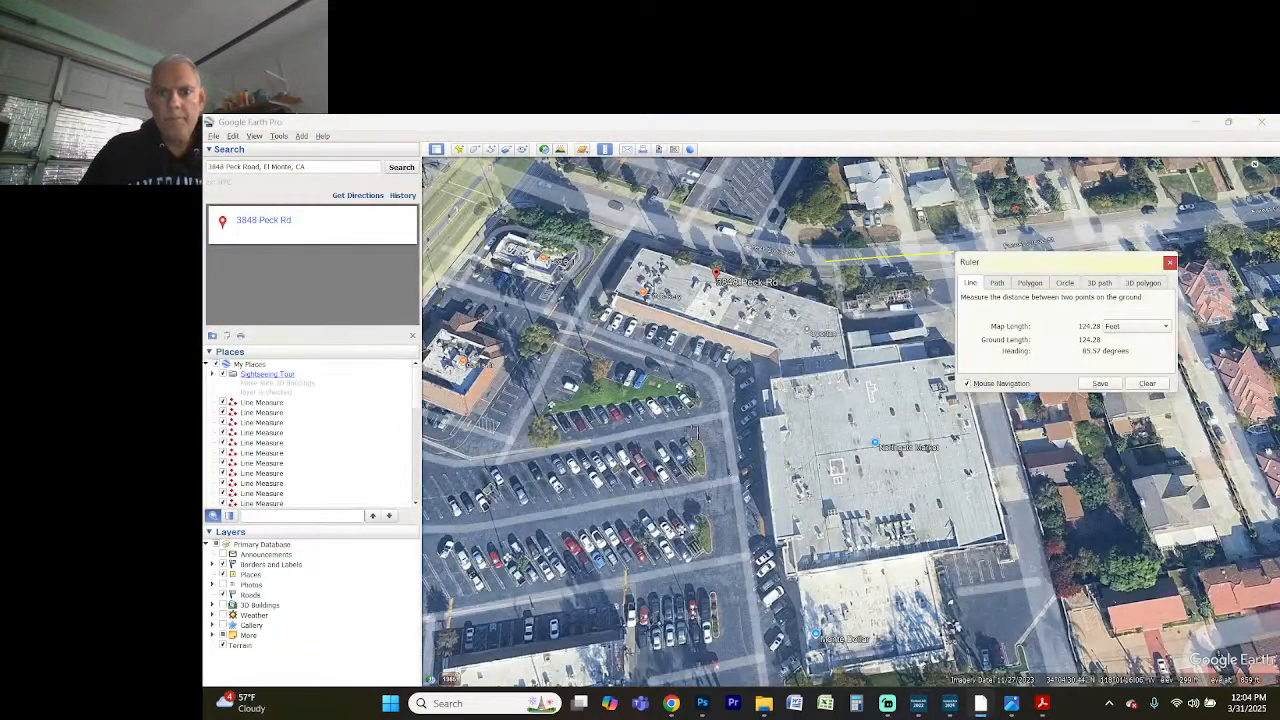
pyautogui.scroll(-2, 716, 308)
pyautogui.scroll(3, 720, 304)
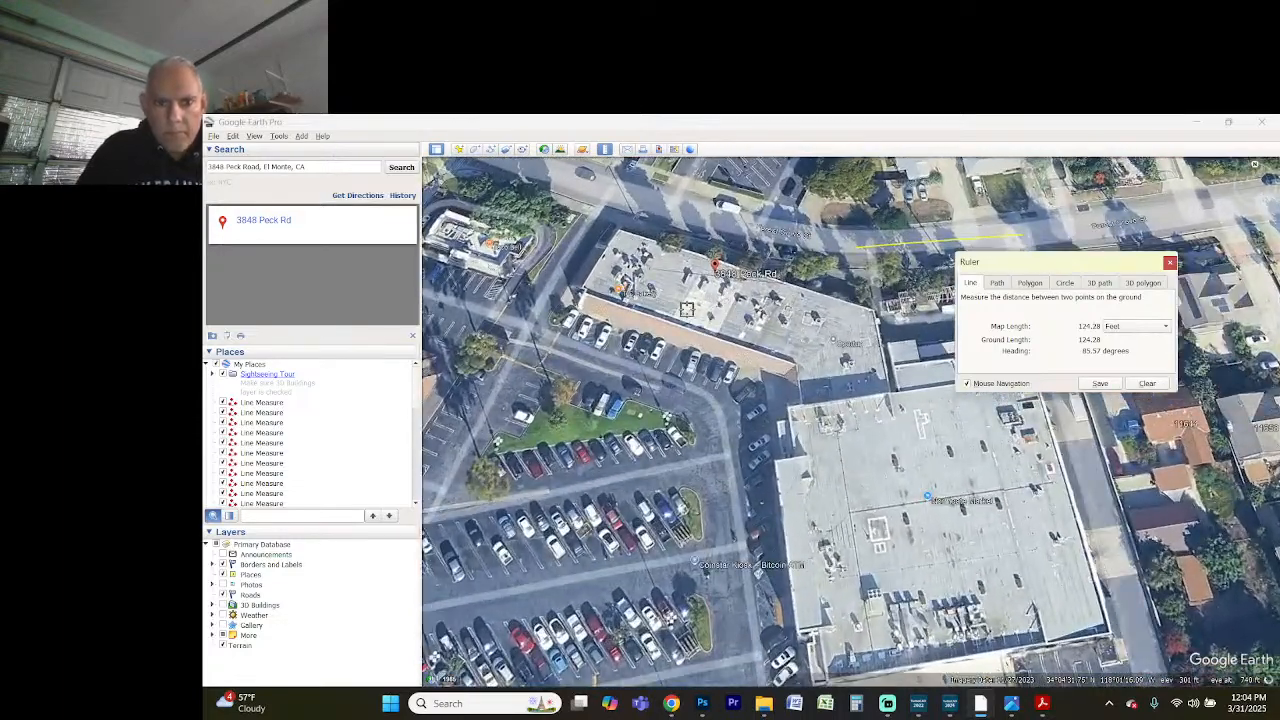
pyautogui.scroll(2, 687, 309)
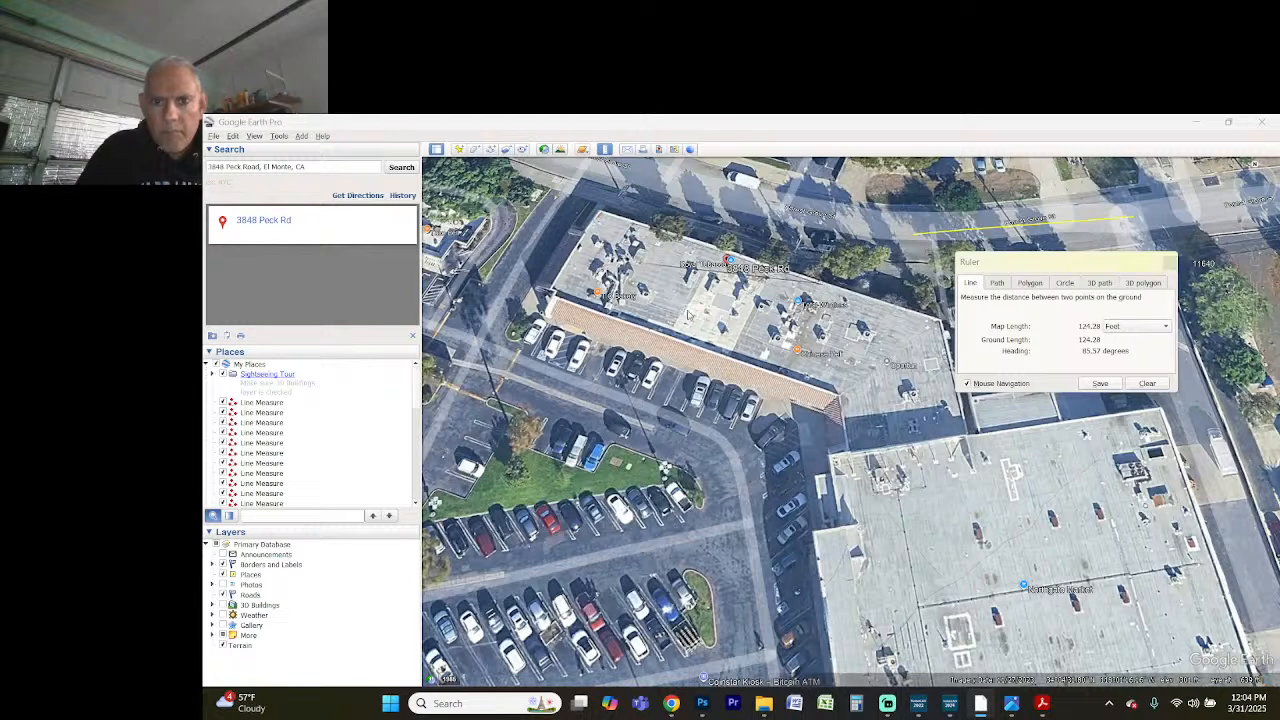
pyautogui.hotkey('alt', 'Tab')
pyautogui.click(494, 274)
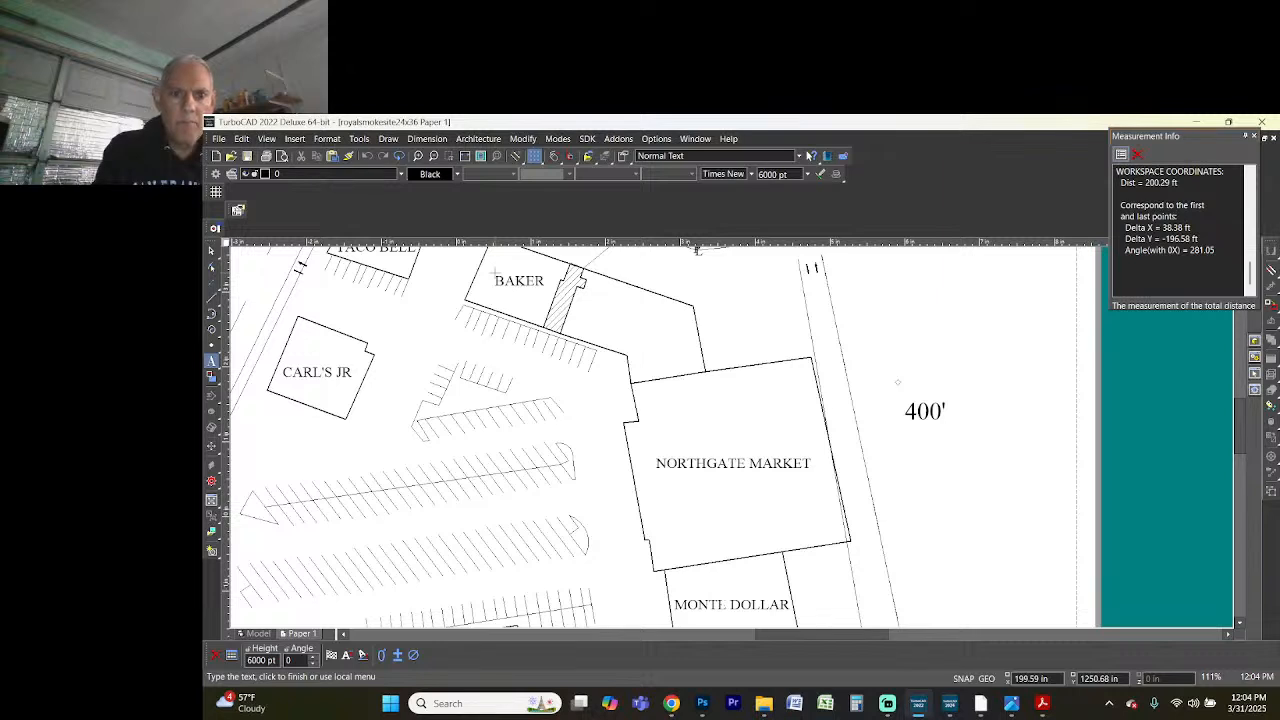
pyautogui.press('Escape')
pyautogui.click(518, 283)
pyautogui.moveTo(518, 284); pyautogui.dragTo(510, 285)
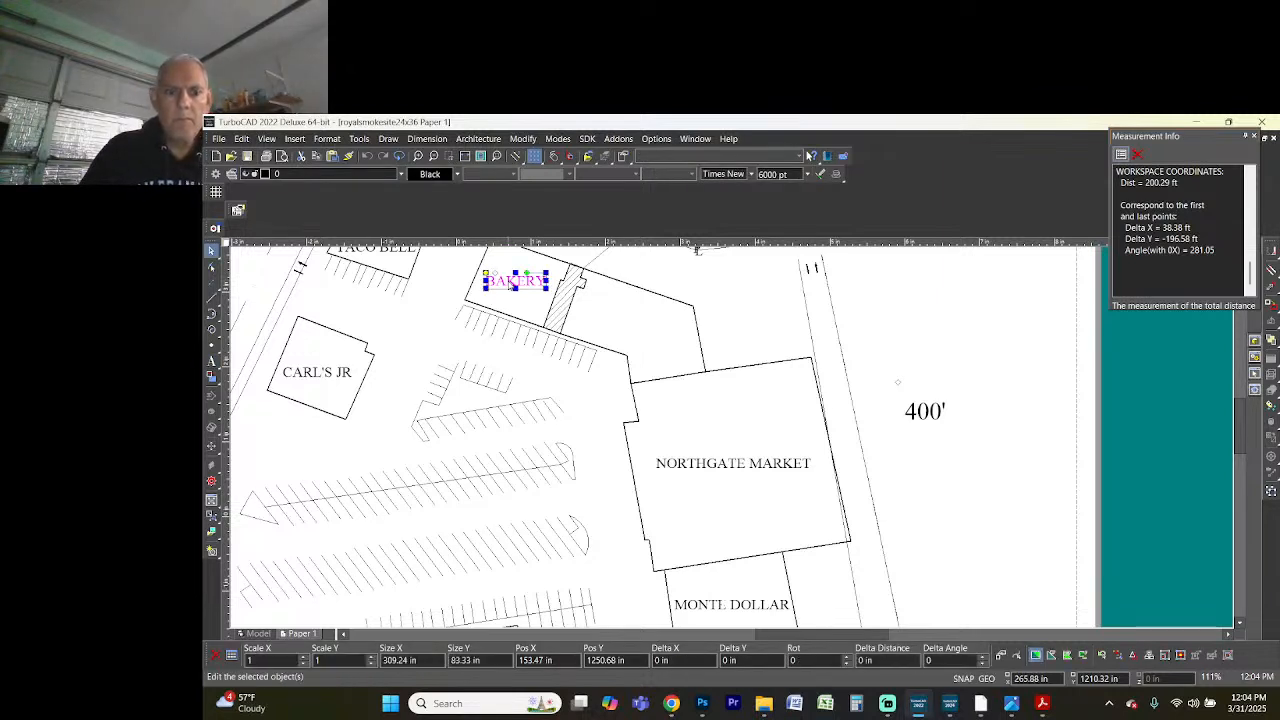
# - Recheck the tenant names in Google Earth Pro, then place a two-line CHEESE DELI / FITNESS label inside the unit east of the hatched suite
pyautogui.hotkey('alt', 'Tab')
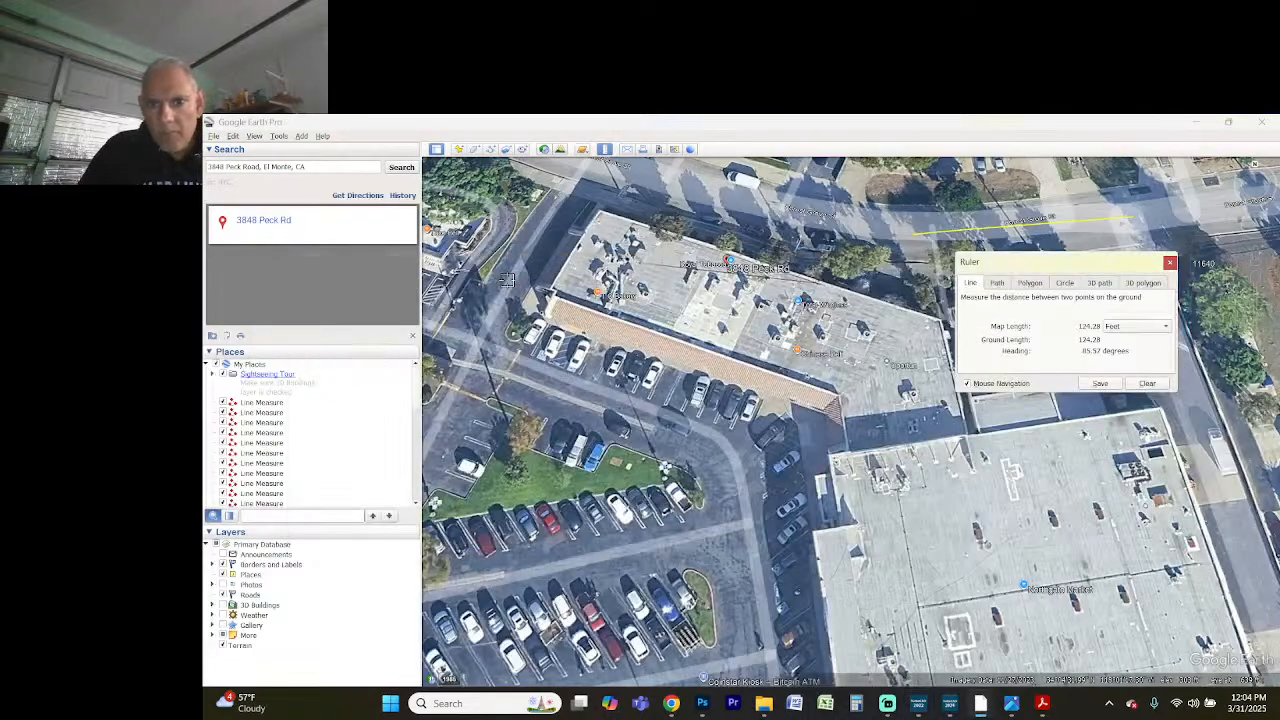
pyautogui.hotkey('alt', 'Tab')
pyautogui.click(211, 362)
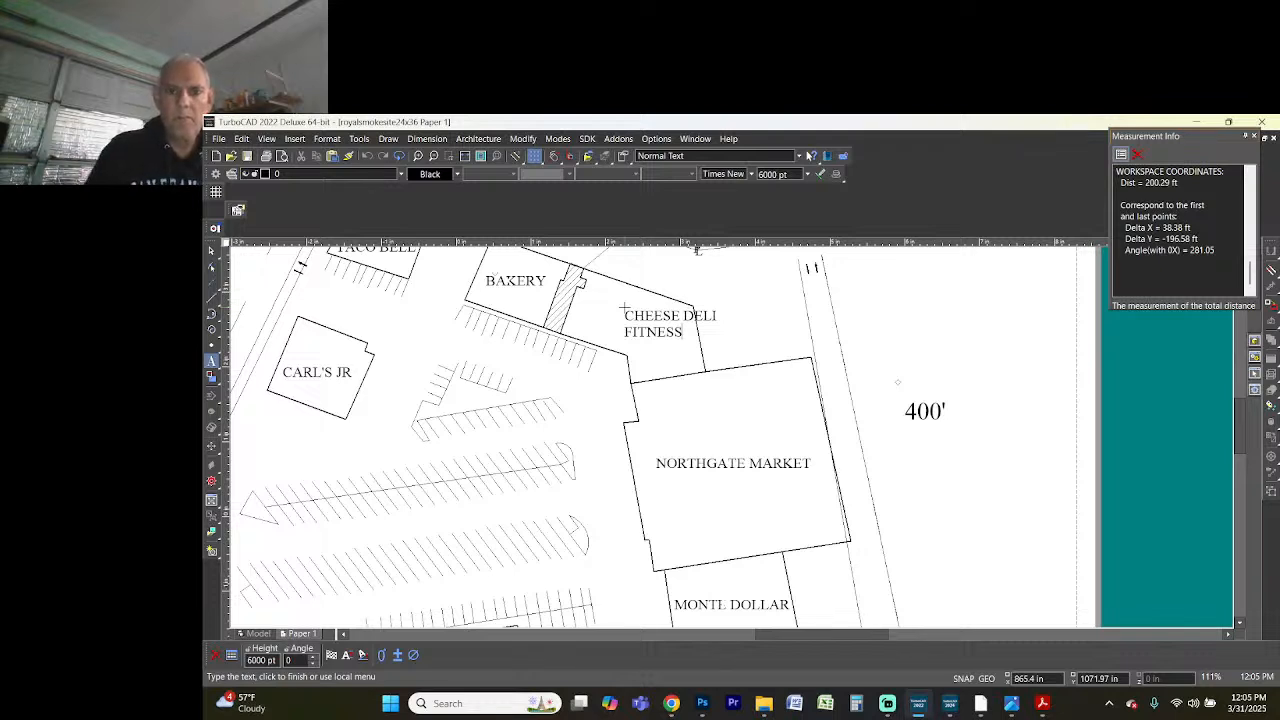
pyautogui.click(626, 312)
pyautogui.moveTo(640, 319); pyautogui.dragTo(599, 314)
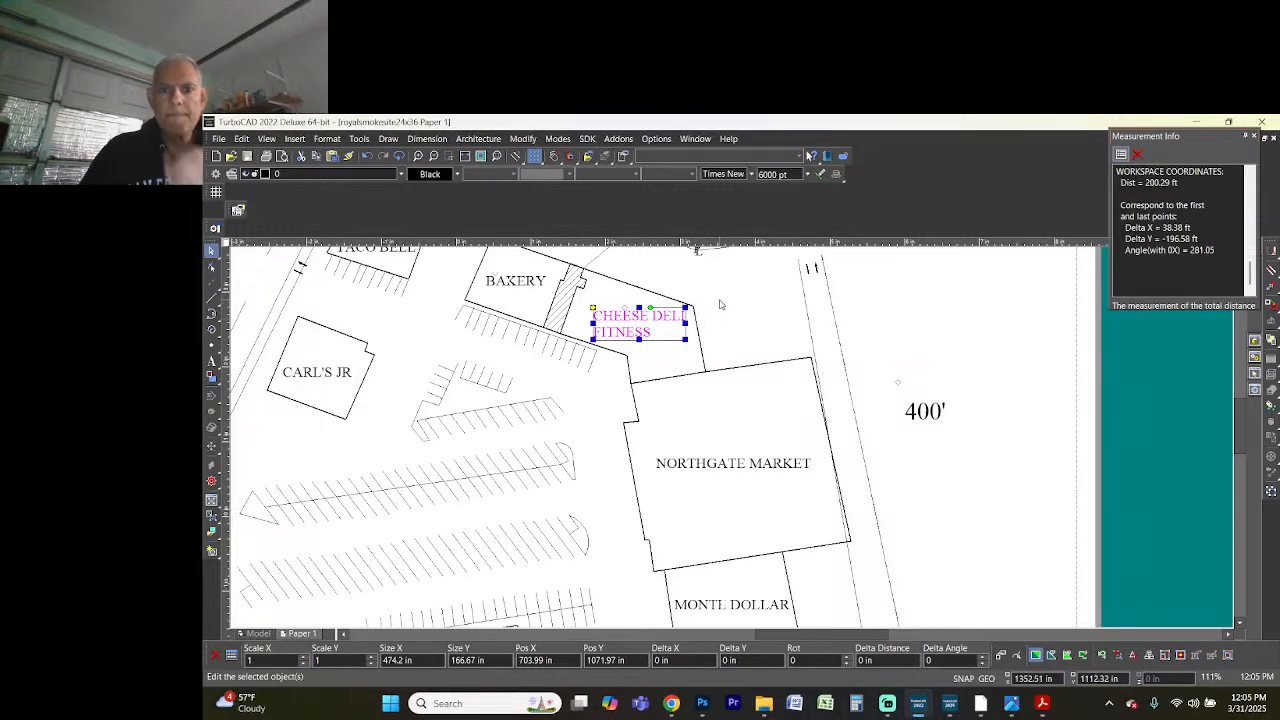
pyautogui.click(751, 303)
# - Review the labelled sheet, check its 11 x 17 landscape page setup, and print it to Soda PDF Desktop 14
pyautogui.scroll(-5, 751, 303)
pyautogui.scroll(-3, 740, 420)
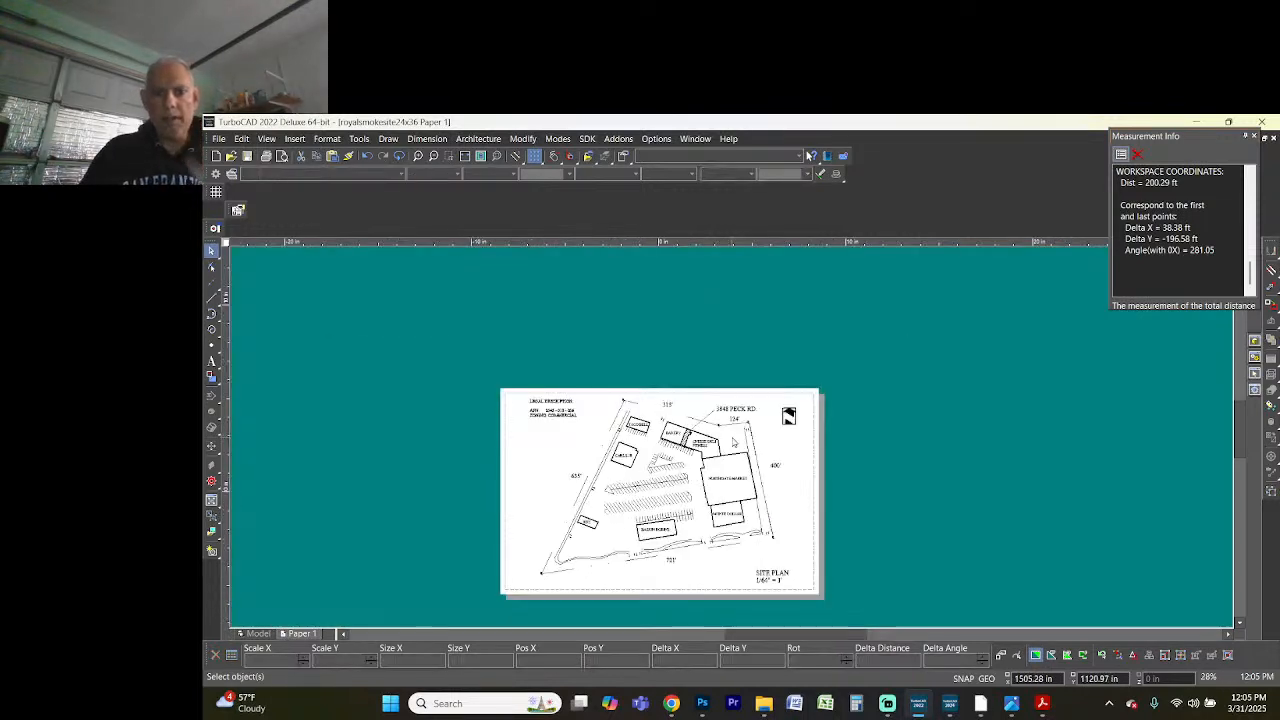
pyautogui.scroll(3, 733, 442)
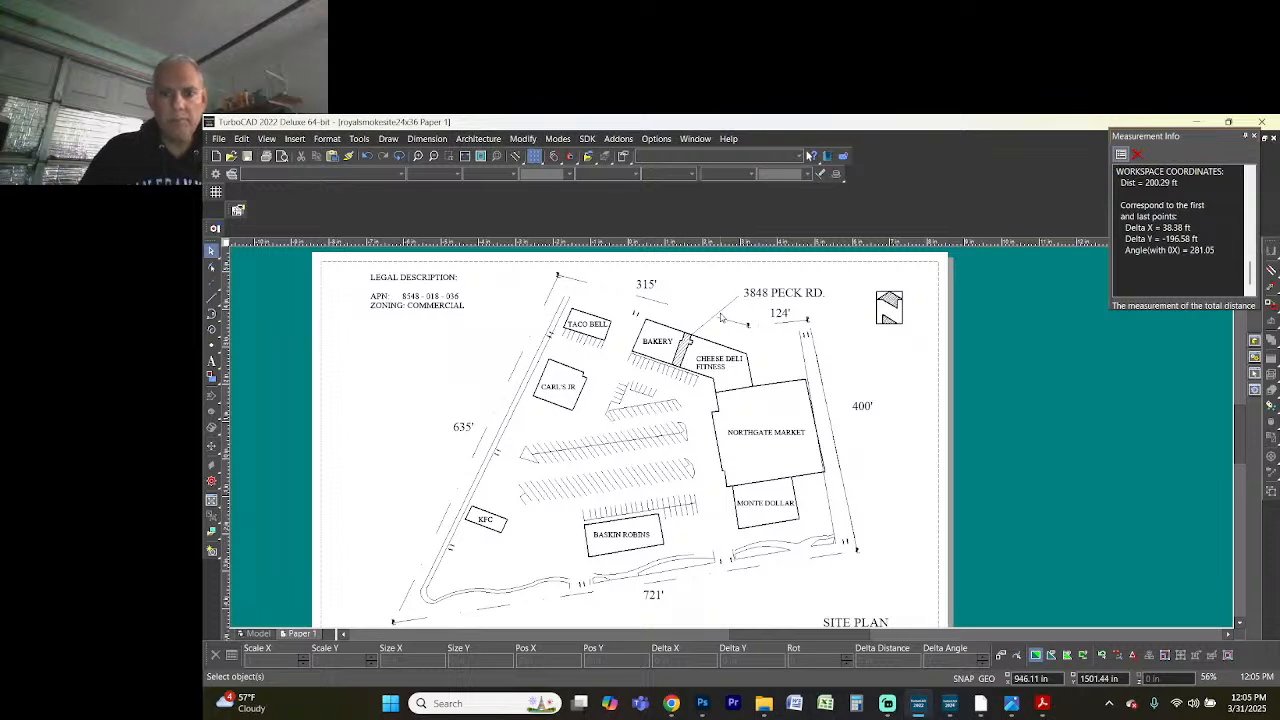
pyautogui.scroll(-2, 720, 316)
pyautogui.scroll(2, 733, 441)
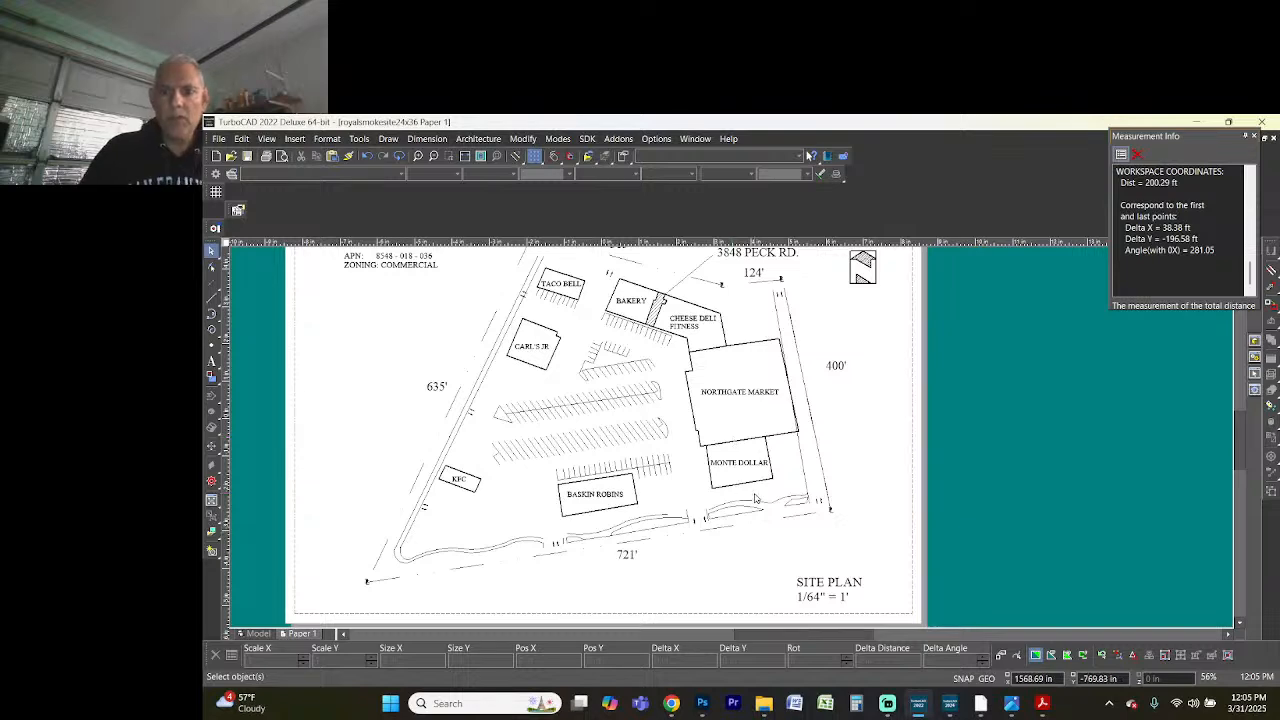
pyautogui.hotkey('ctrl', 'p')
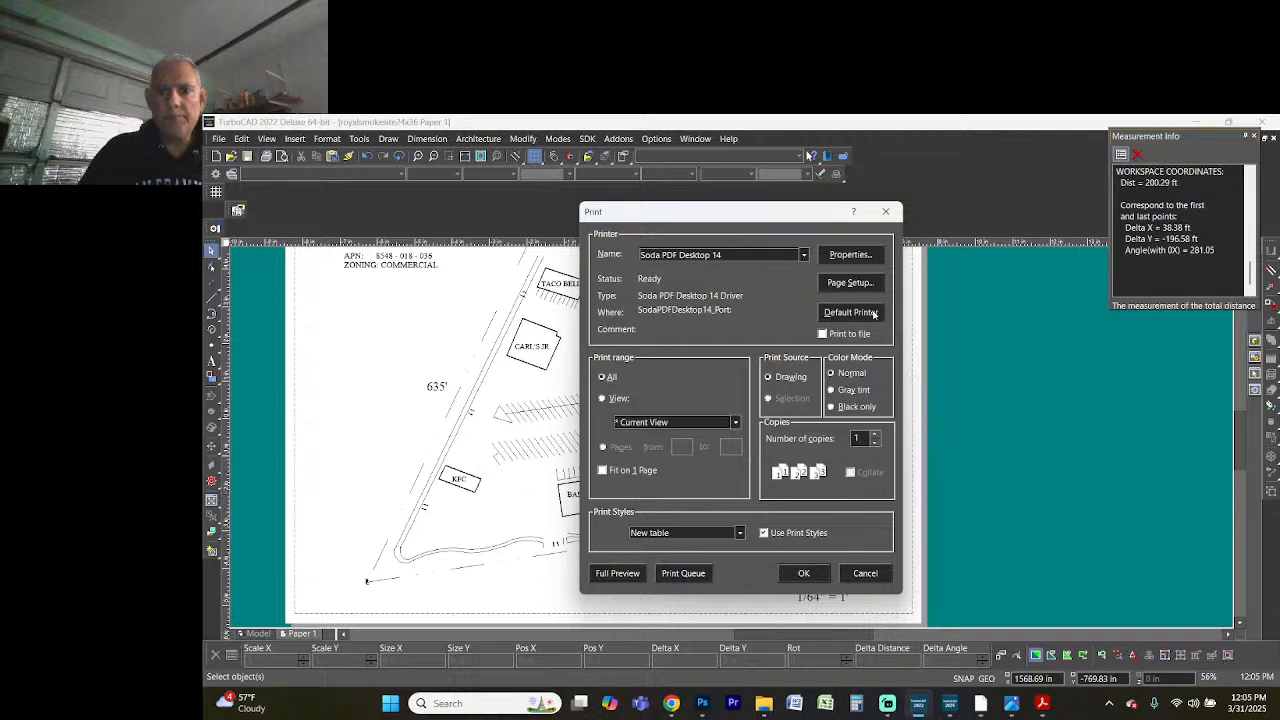
pyautogui.click(852, 284)
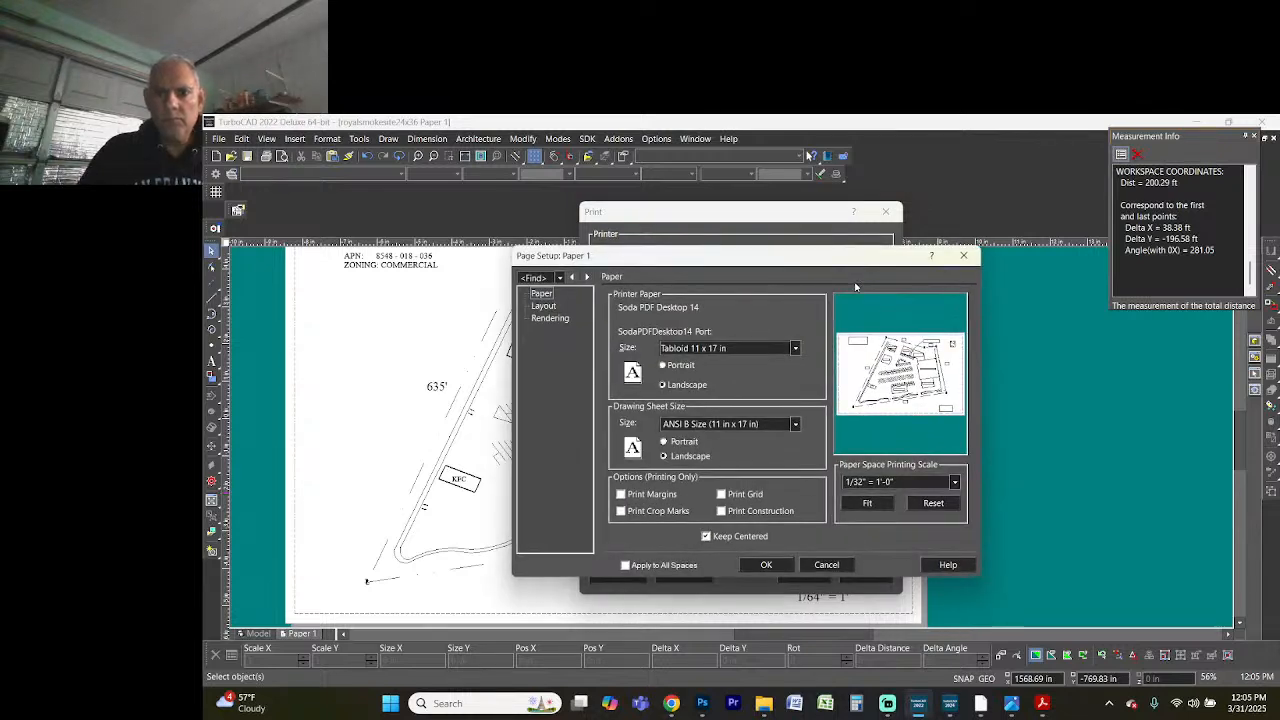
pyautogui.click(767, 566)
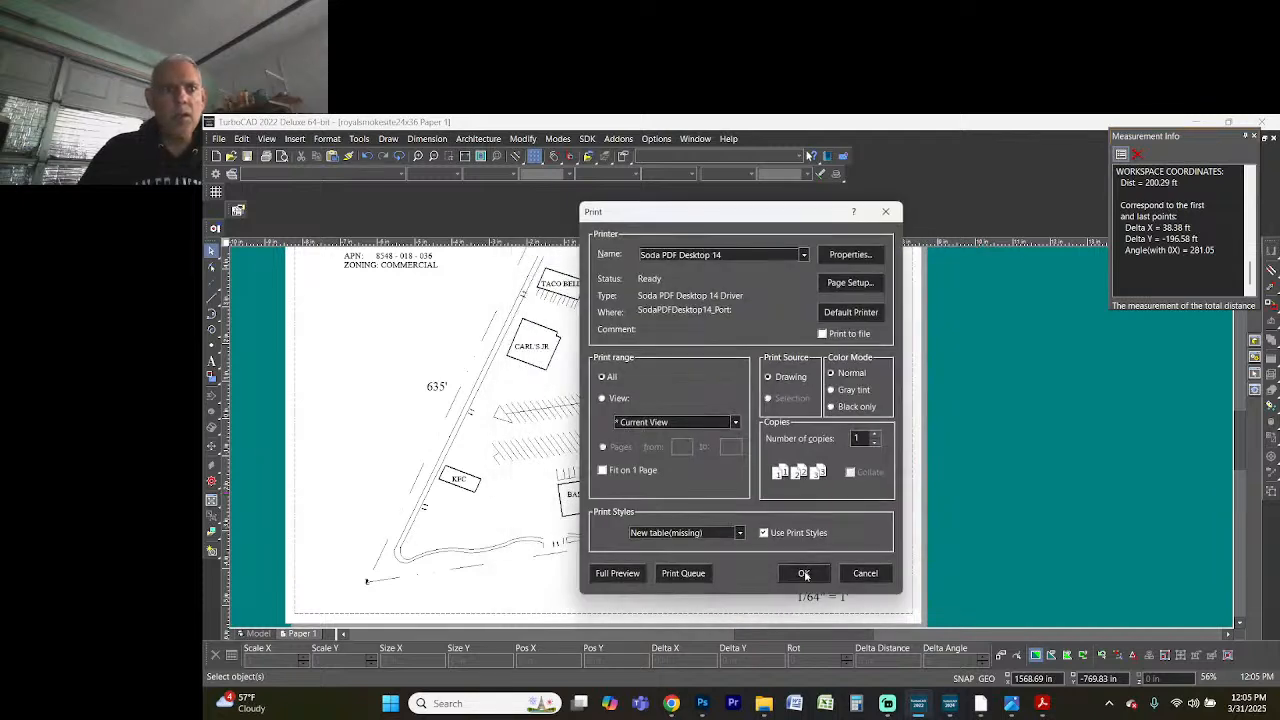
pyautogui.click(805, 574)
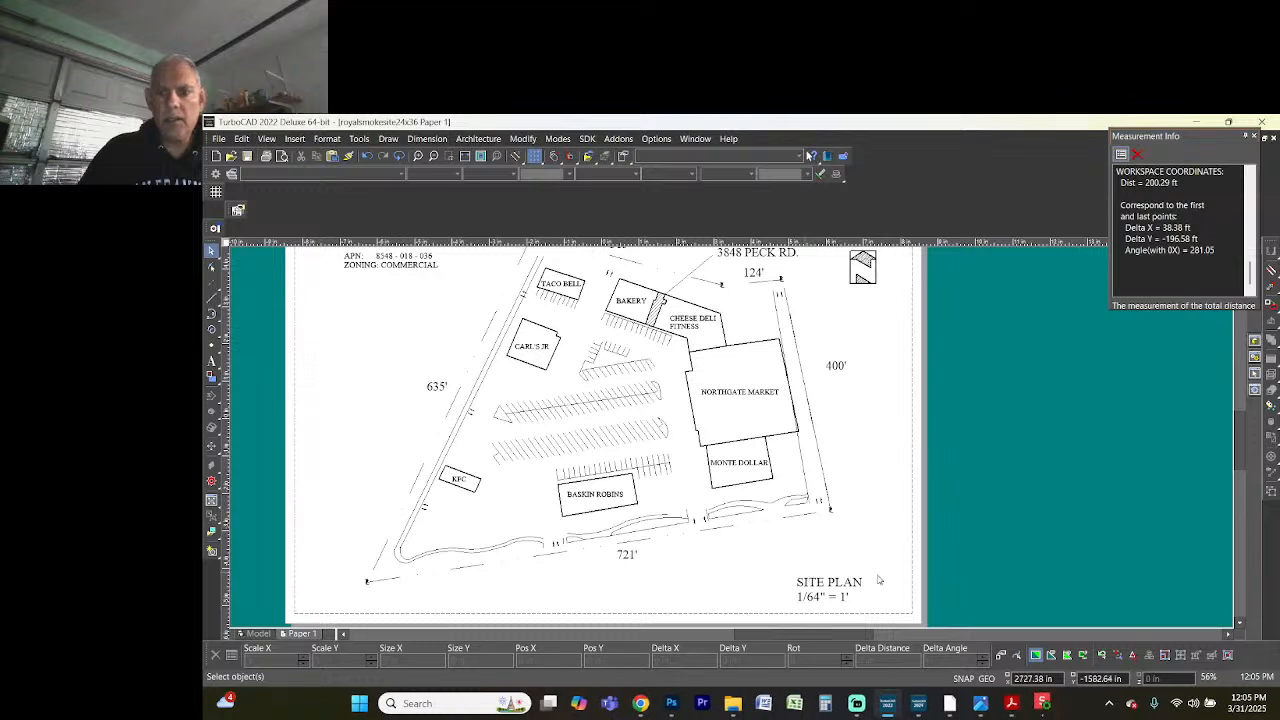
# - Save the printed PDF as royalsmokesite11x17 in the Soda PDF Files folder
pyautogui.click(1044, 705)
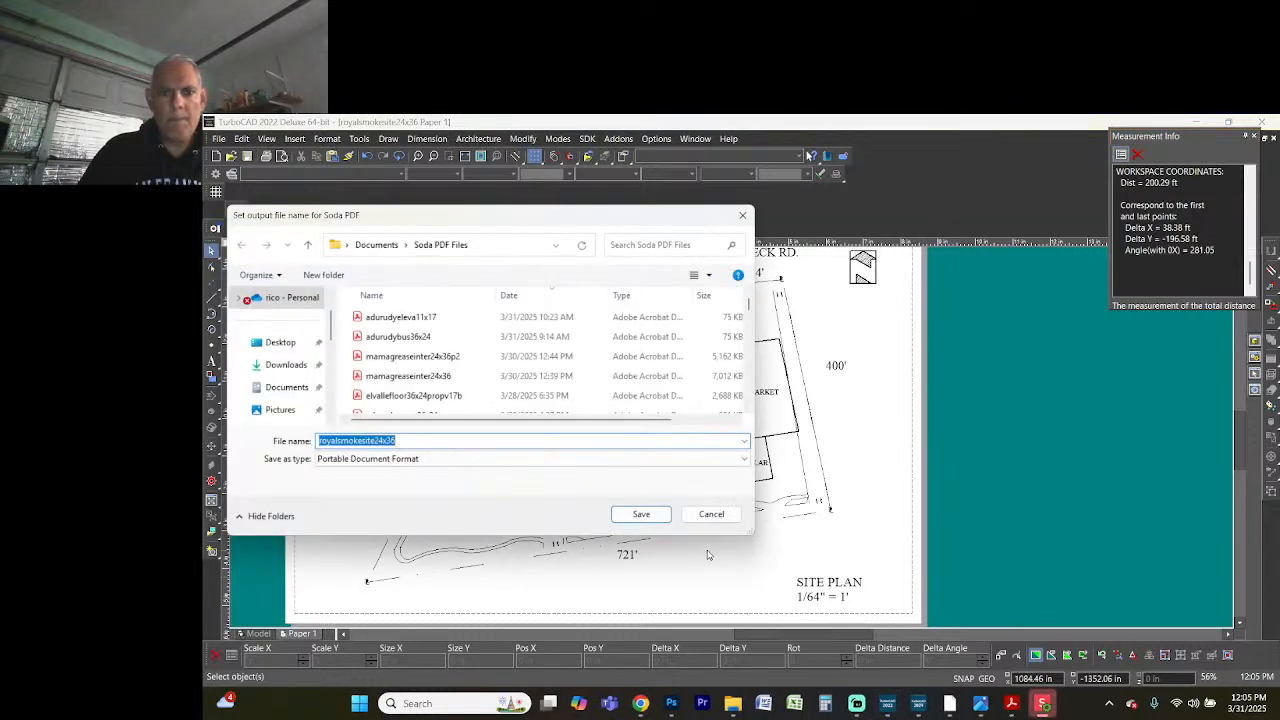
pyautogui.click(646, 516)
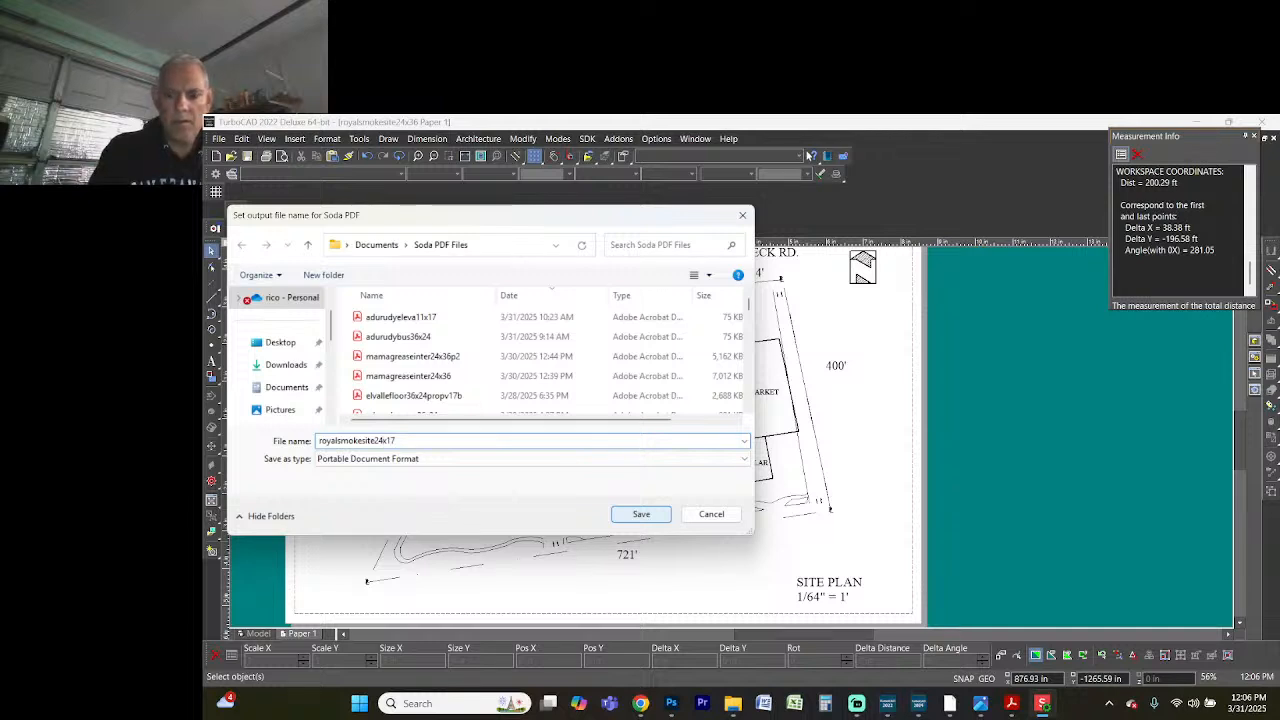
pyautogui.click(662, 516)
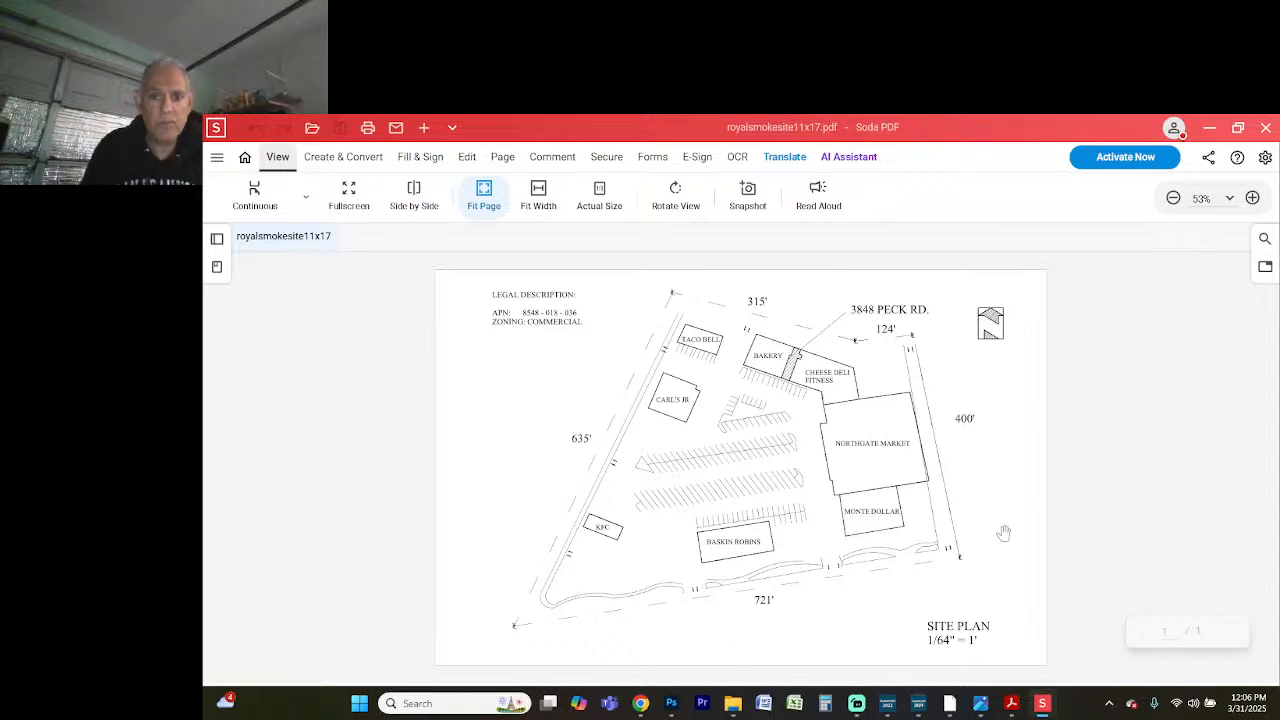
# - Switch to File Explorer and open the Soda PDF Files folder inside Documents
pyautogui.hotkey('alt', 'Tab')
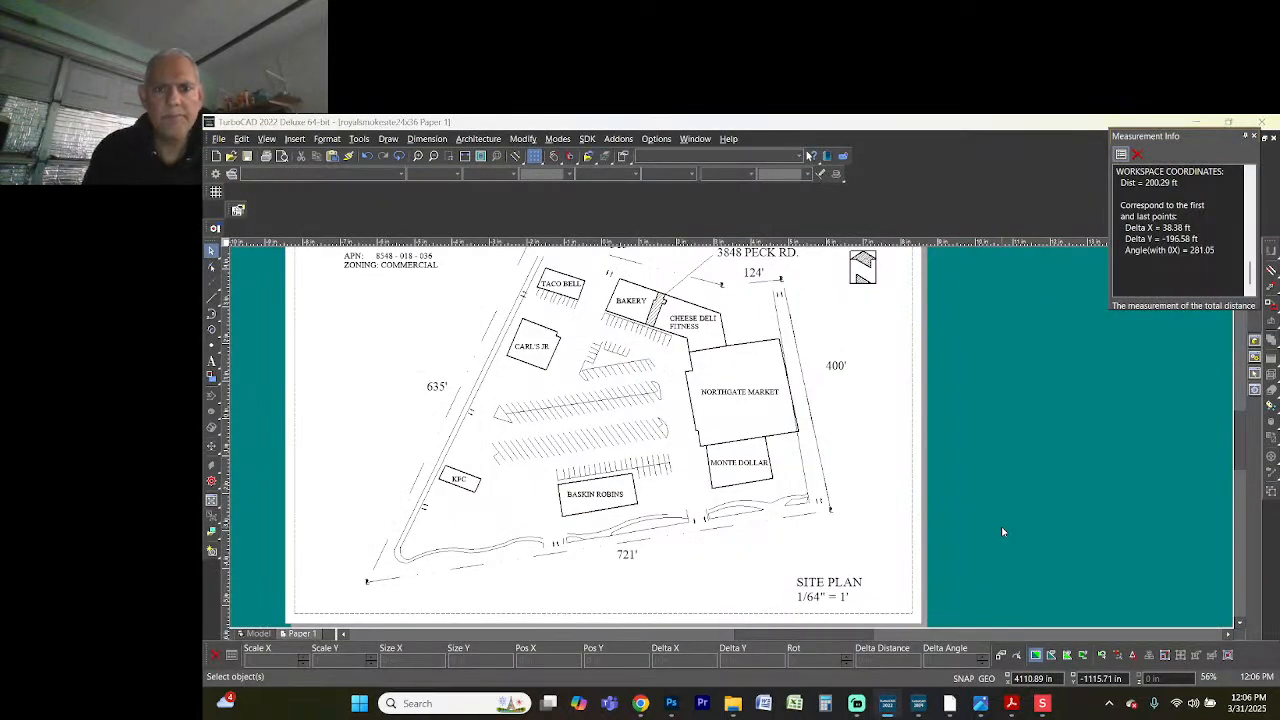
pyautogui.hotkey('alt', 'Tab')
pyautogui.press('Tab')
pyautogui.press('Tab')
pyautogui.press('Tab')
pyautogui.press('Tab')
pyautogui.press('Tab')
pyautogui.press('Tab')
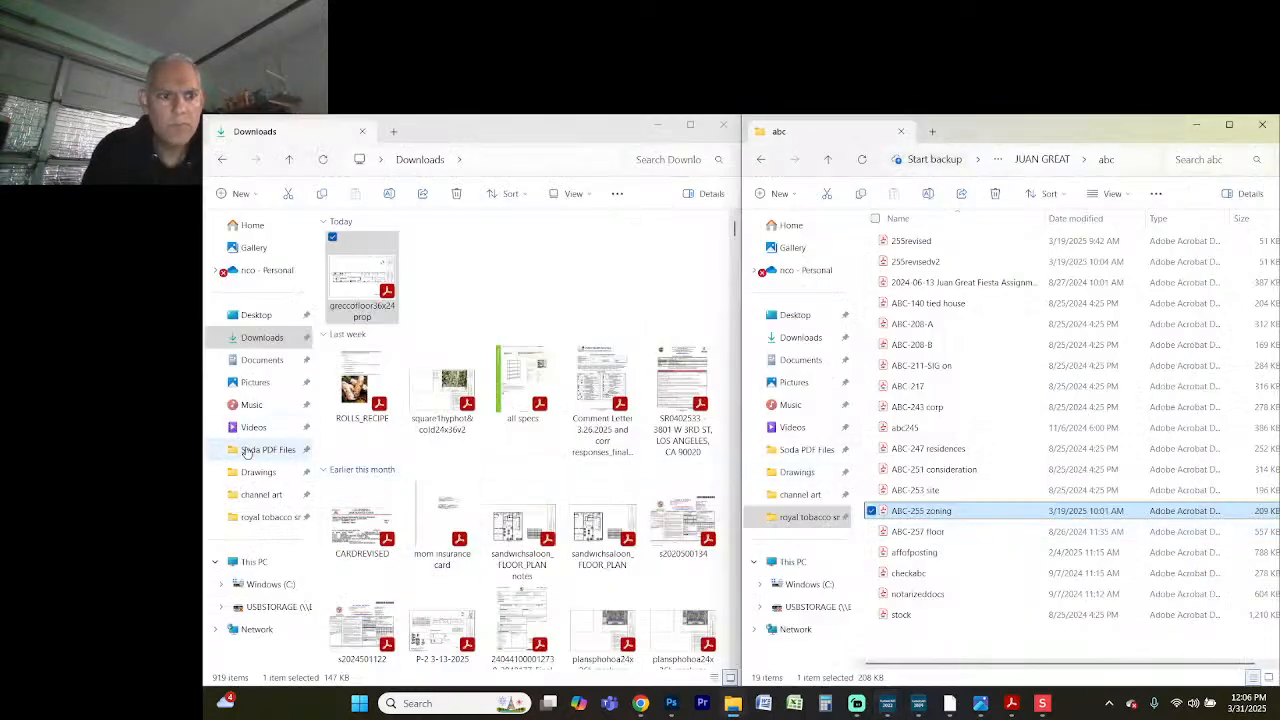
pyautogui.click(268, 362)
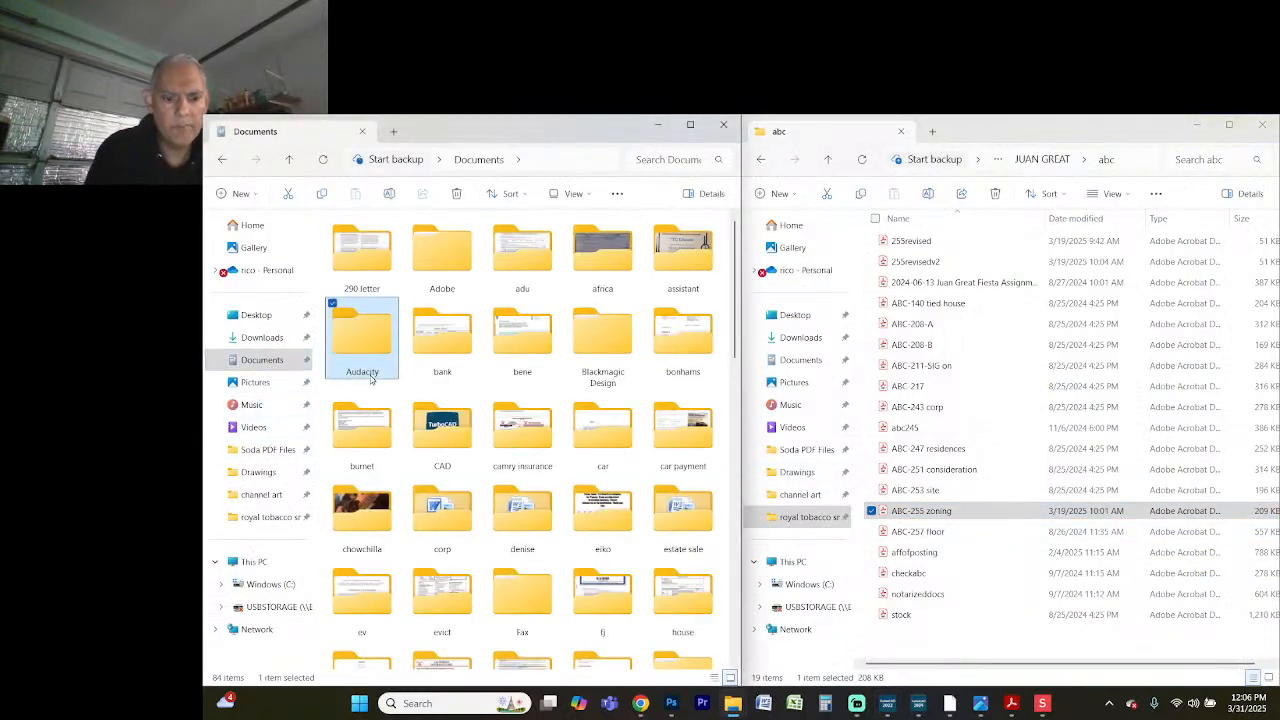
pyautogui.write('so')
pyautogui.press('Return')
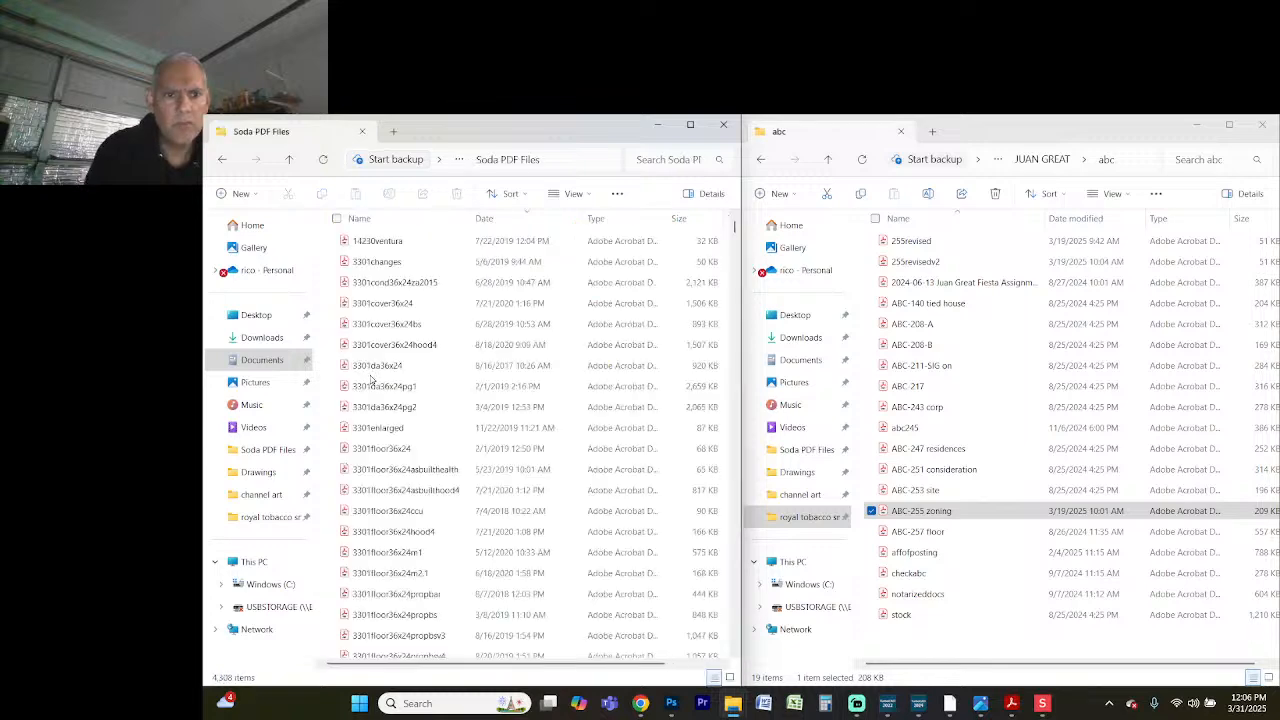
# - Open smokeshopfloor11x17.pdf to view the floor plan, then close Acrobat without saving changes to ABC-255 zoning.pdf
pyautogui.click(388, 322)
pyautogui.press('s')
pyautogui.press('m')
pyautogui.press('Return')
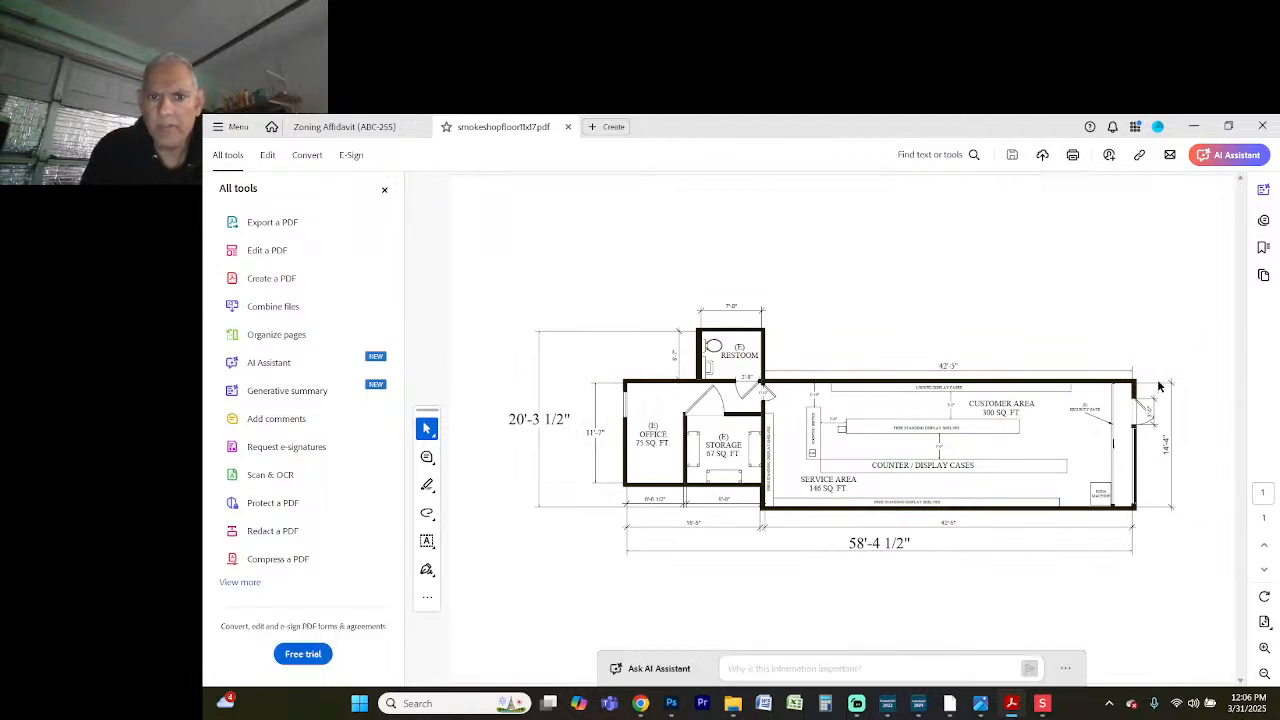
pyautogui.click(1261, 128)
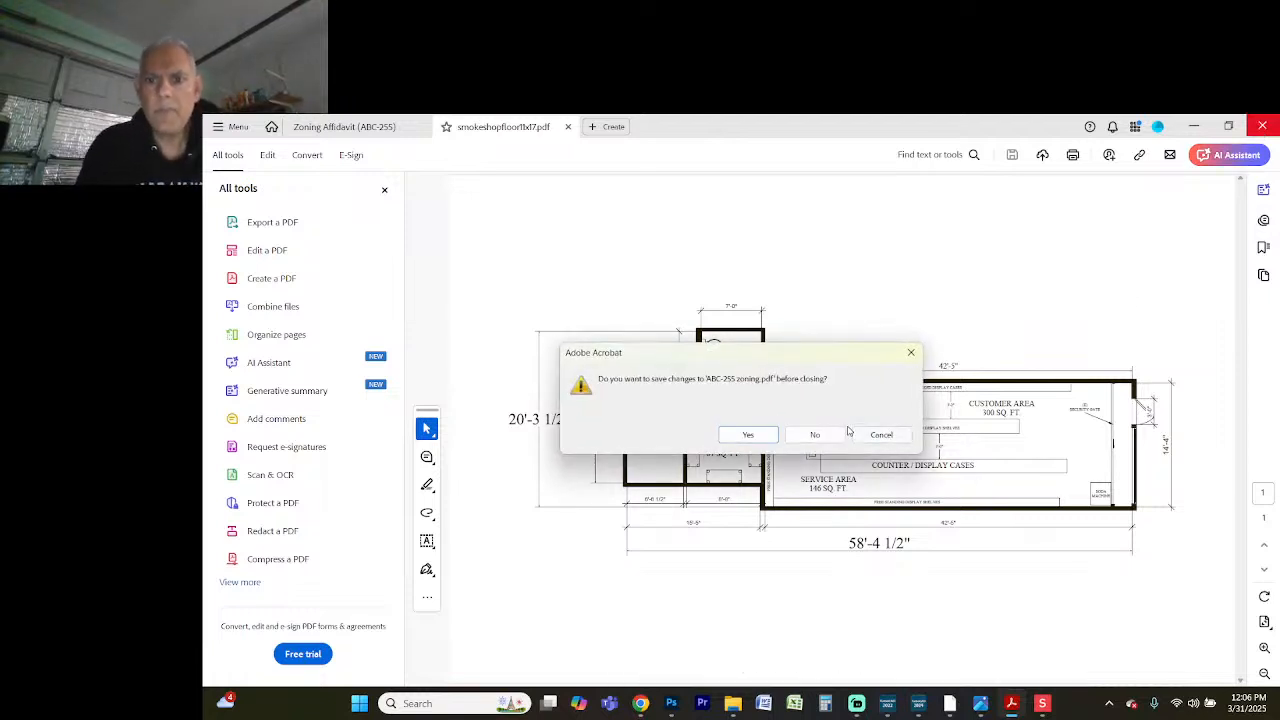
pyautogui.click(818, 434)
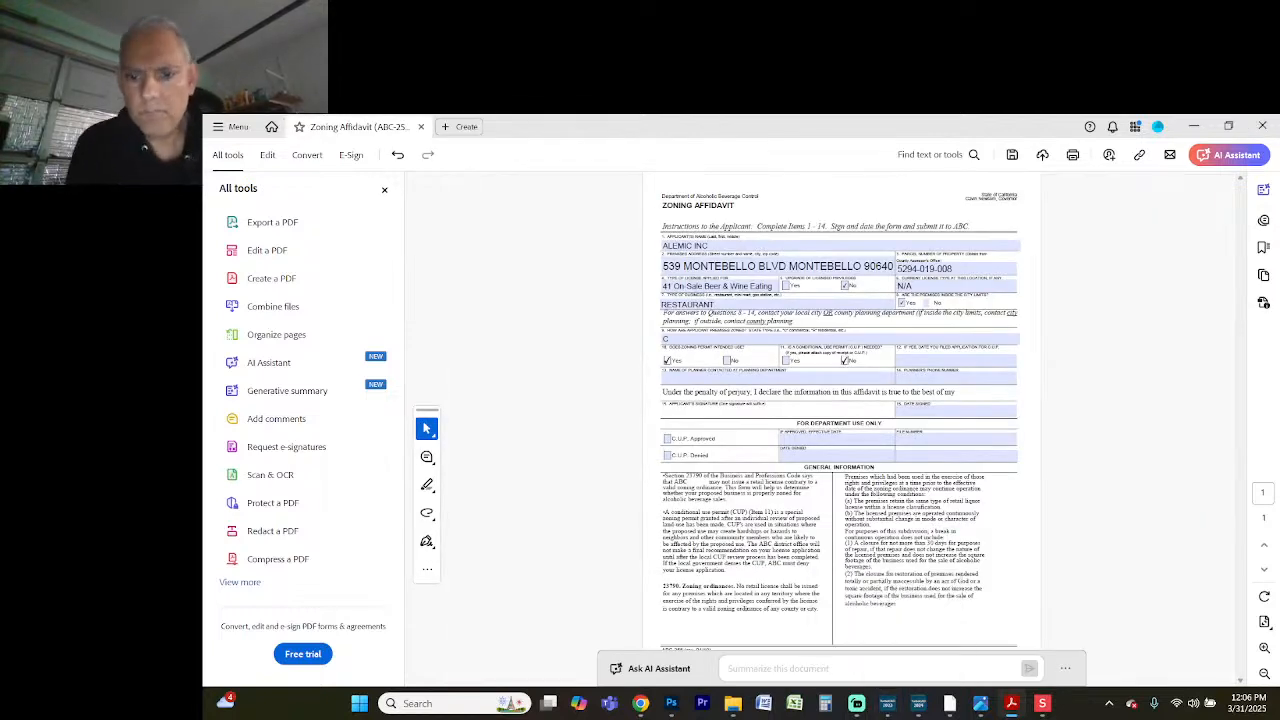
# - Switch to TurboCAD and open the smokeshopfloor drawing from the Drawings folder
pyautogui.click(893, 706)
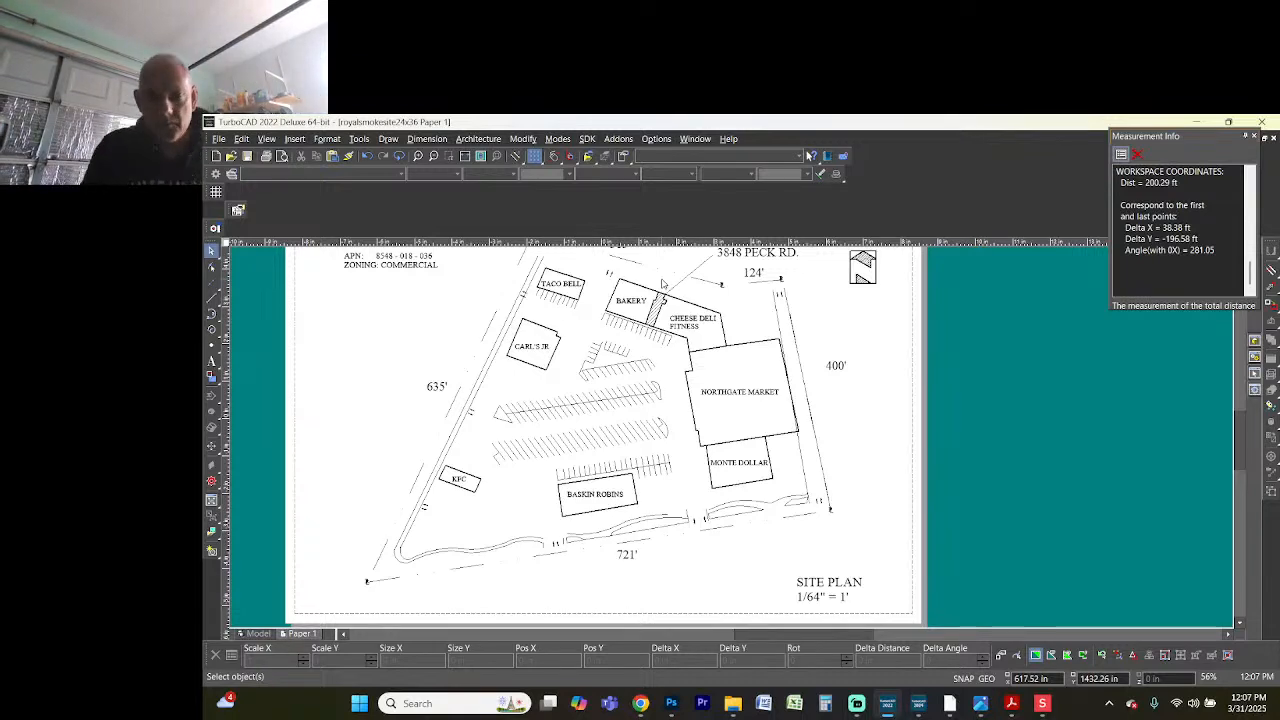
pyautogui.hotkey('ctrl', 'o')
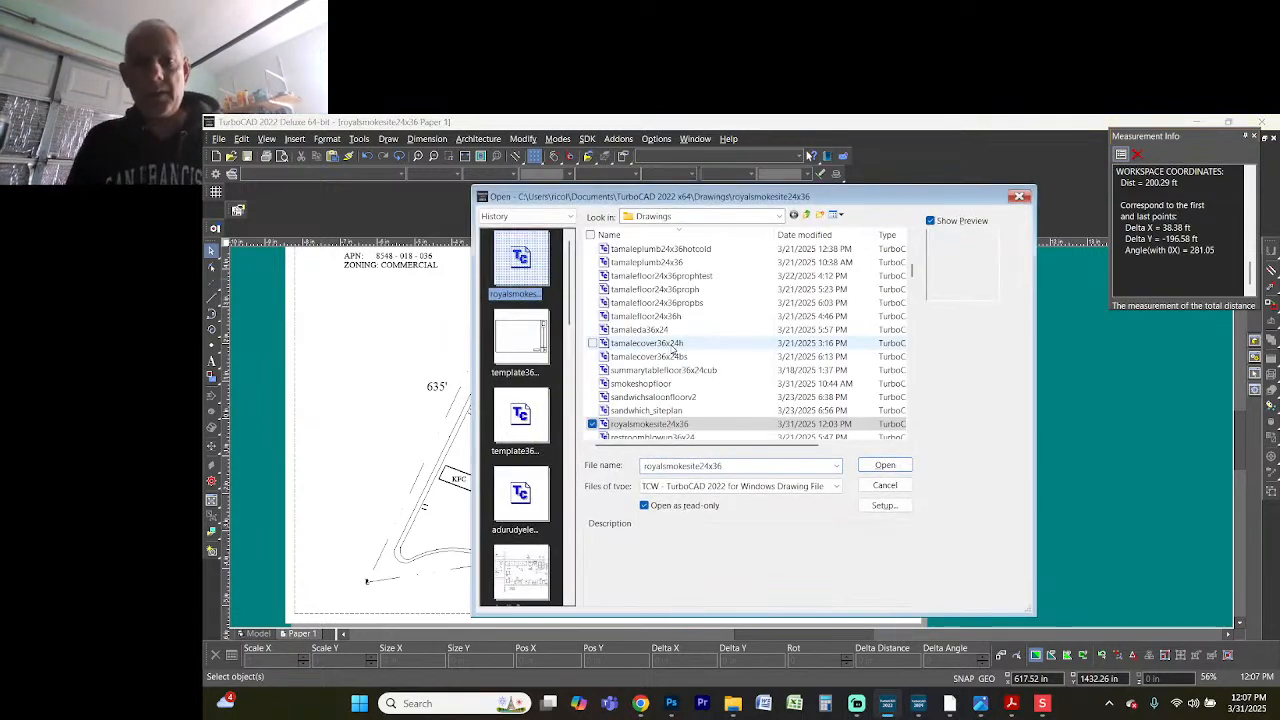
pyautogui.click(665, 343)
pyautogui.press('Down')
pyautogui.press('Down')
pyautogui.press('Down')
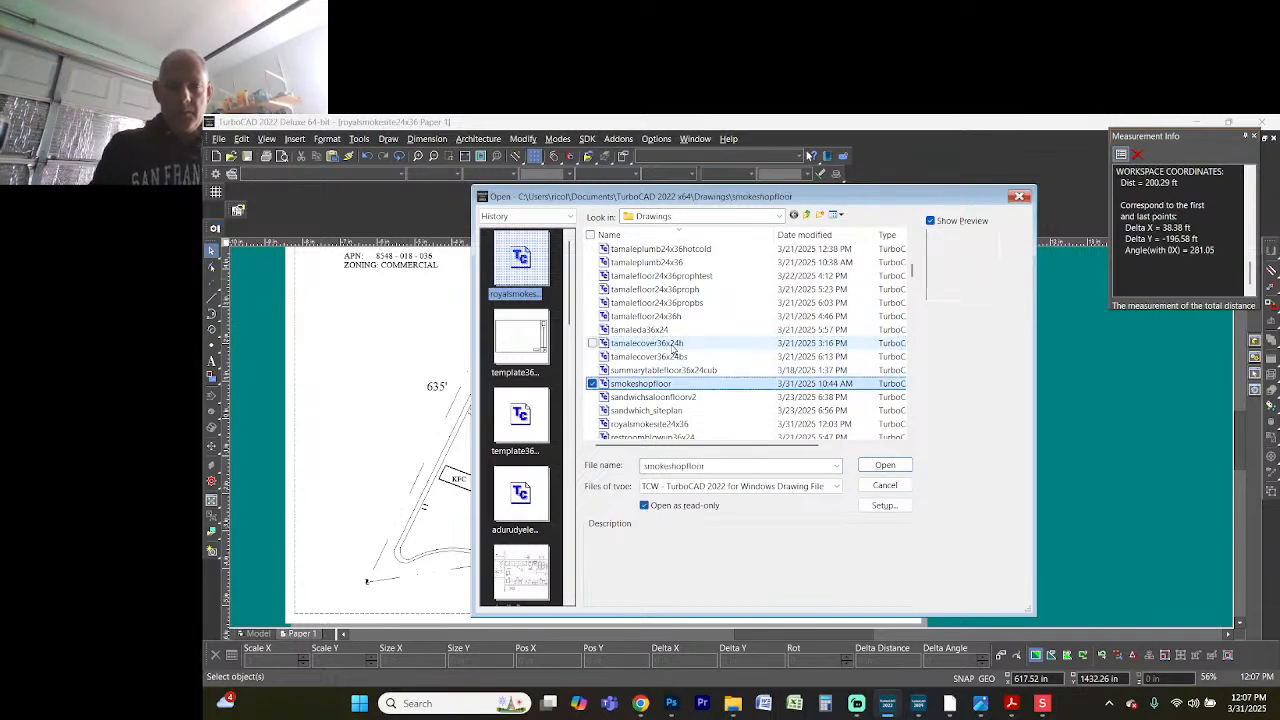
pyautogui.press('Return')
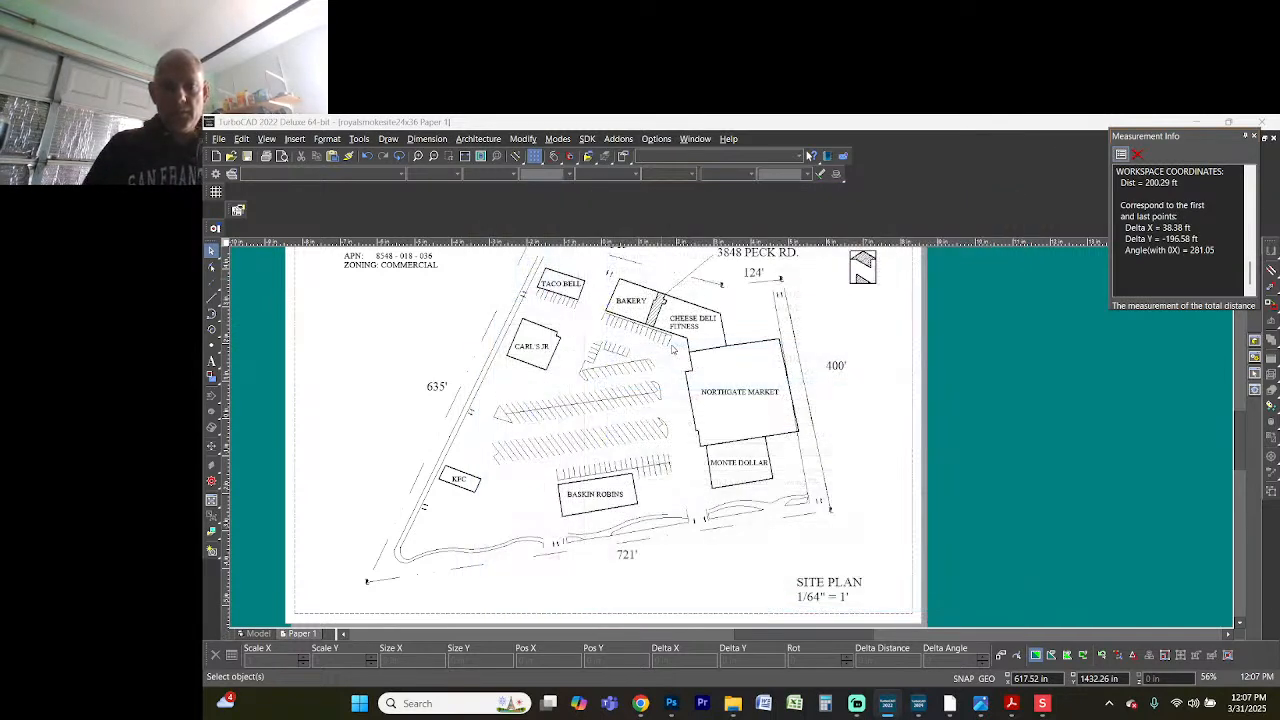
# - Copy the north arrow from the model space sheet into Paper 1 and place it above the floor plan's customer area, near the sheet's upper-right corner
pyautogui.scroll(-3, 783, 521)
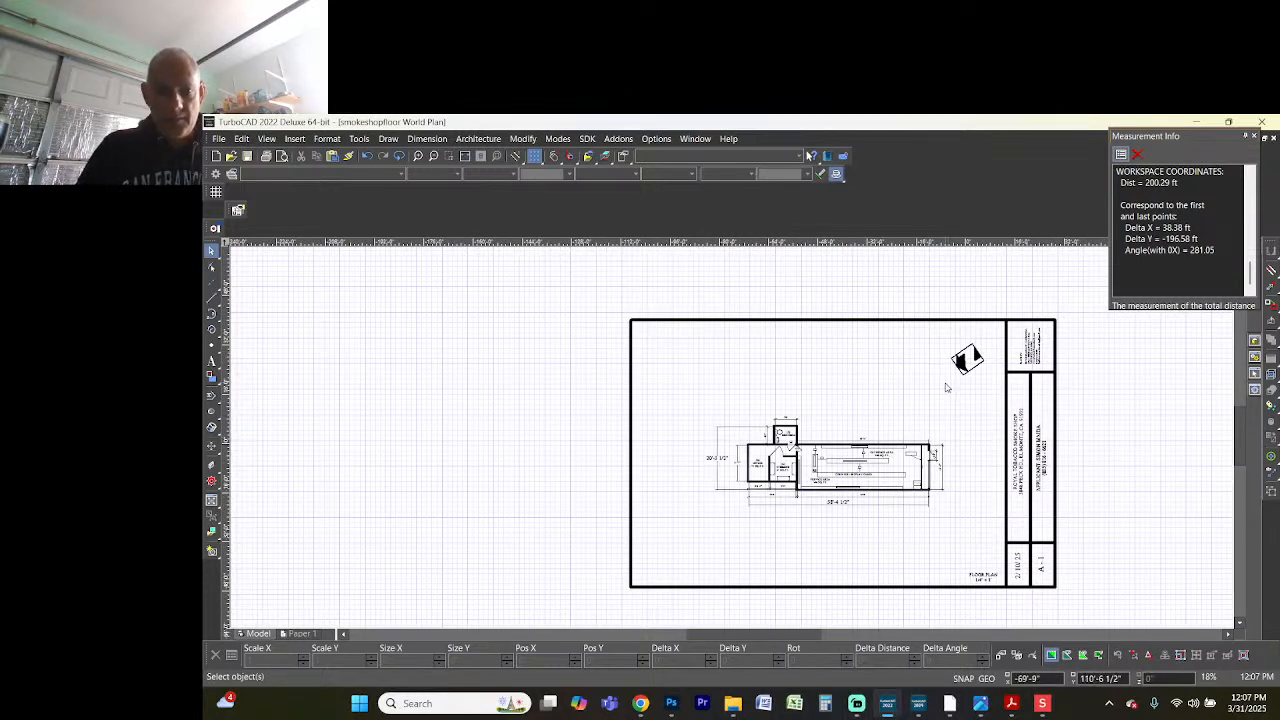
pyautogui.click(967, 358)
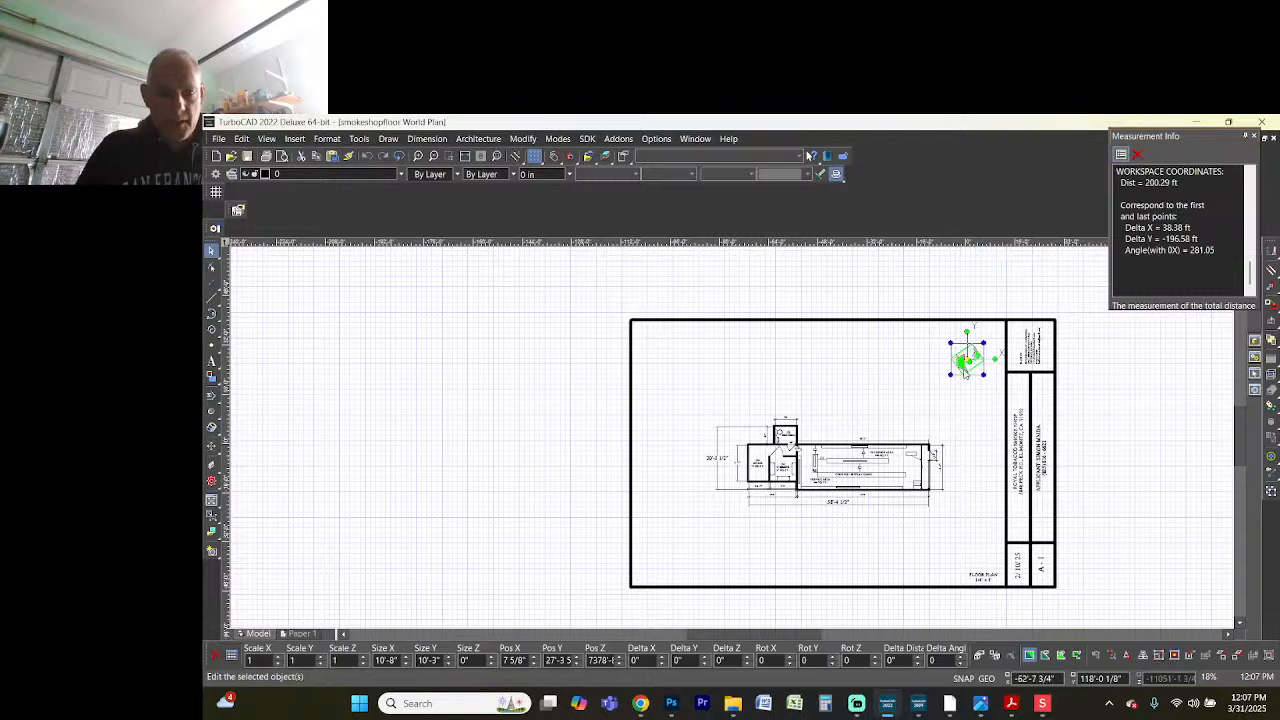
pyautogui.click(300, 633)
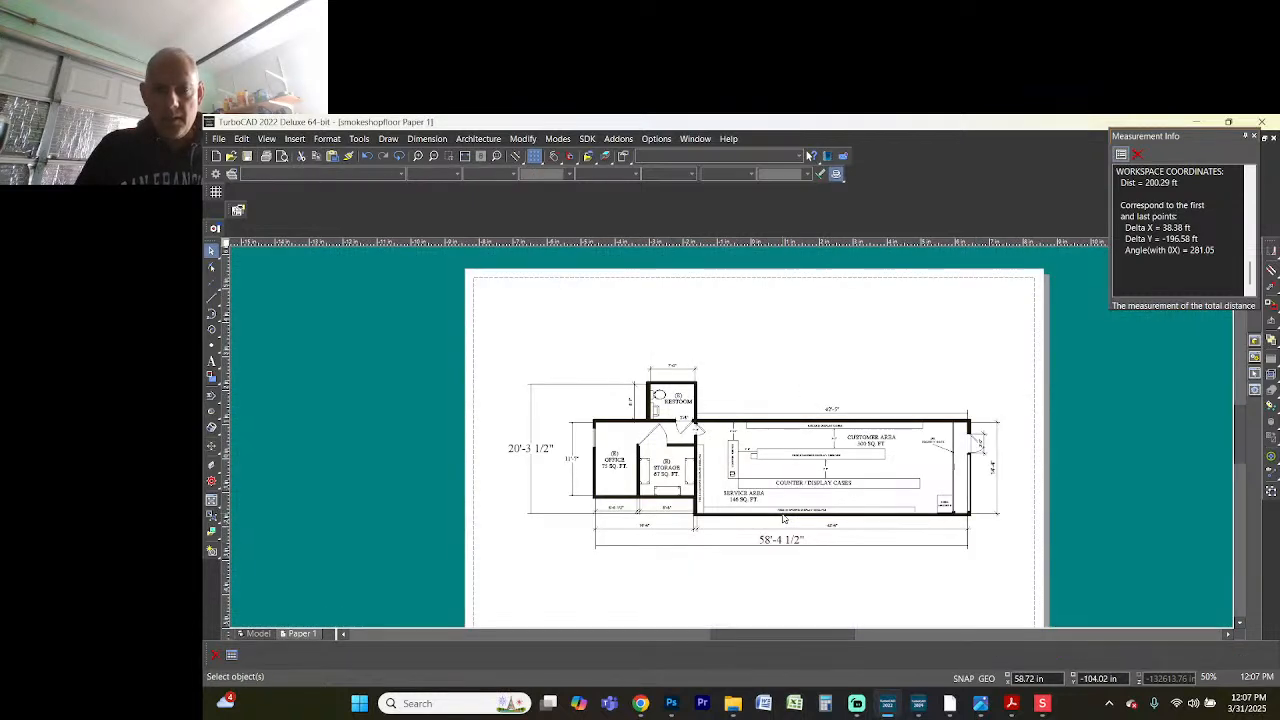
pyautogui.click(815, 469)
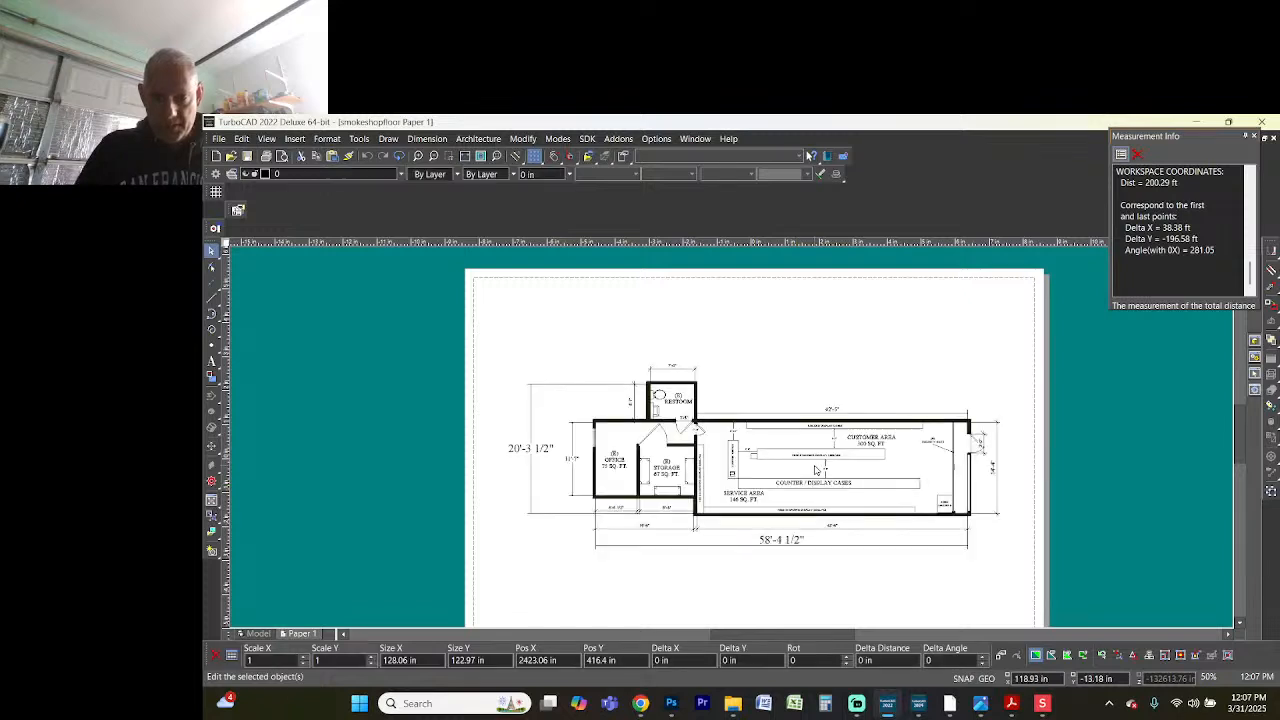
pyautogui.scroll(-4, 815, 469)
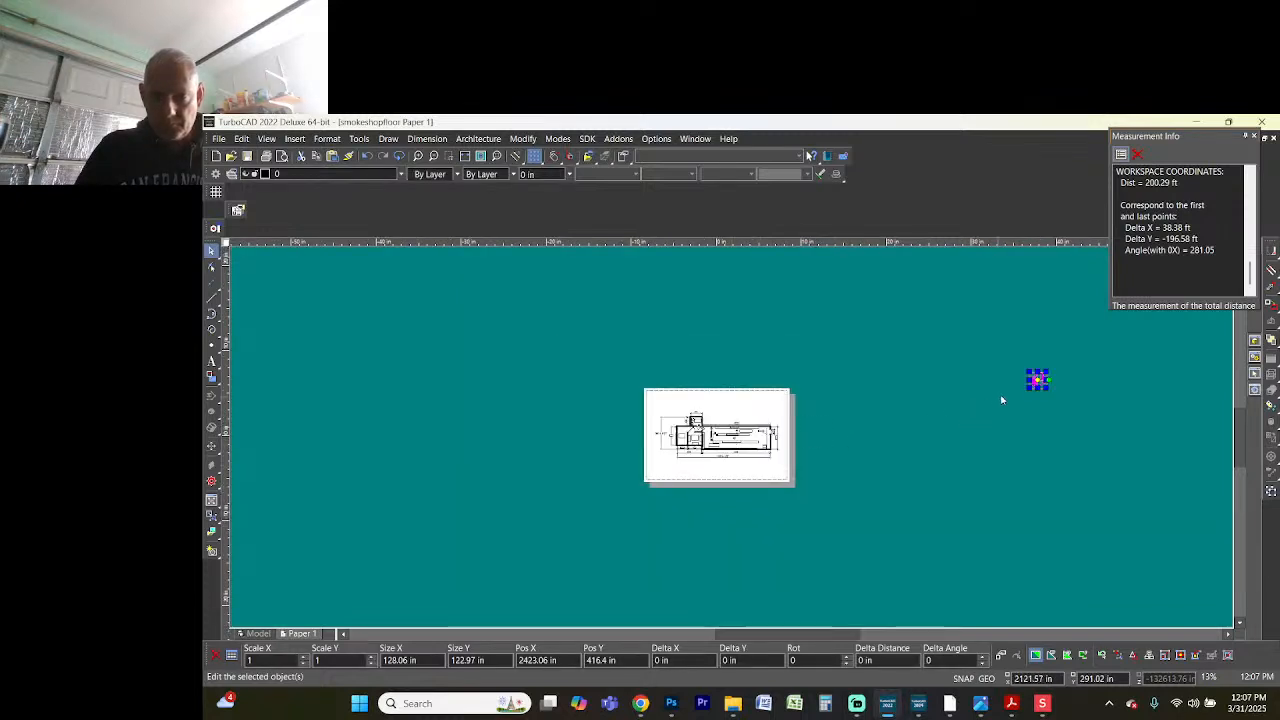
pyautogui.moveTo(1040, 381); pyautogui.dragTo(762, 408)
pyautogui.scroll(3, 771, 400)
pyautogui.click(577, 431)
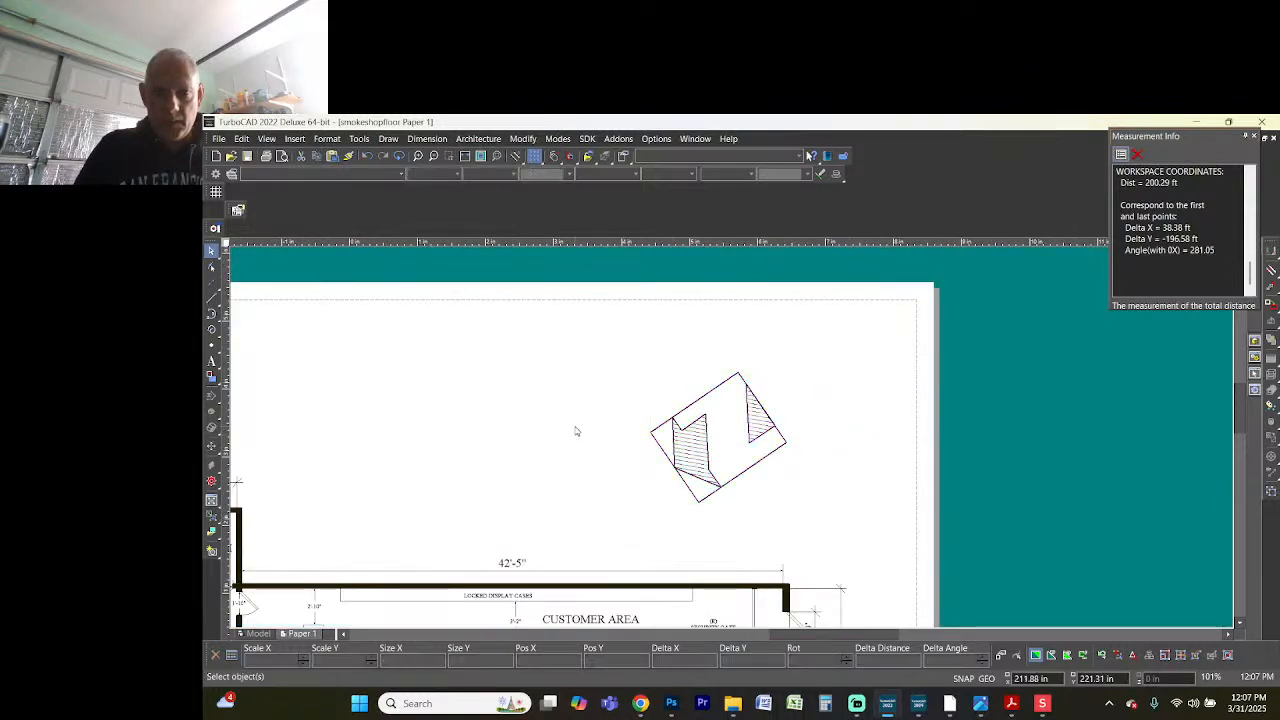
# - Review the floor plan's room labels and dimensions on Paper 1, and switch to Streamlabs Desktop
pyautogui.scroll(-1, 886, 450)
pyautogui.scroll(-1, 860, 445)
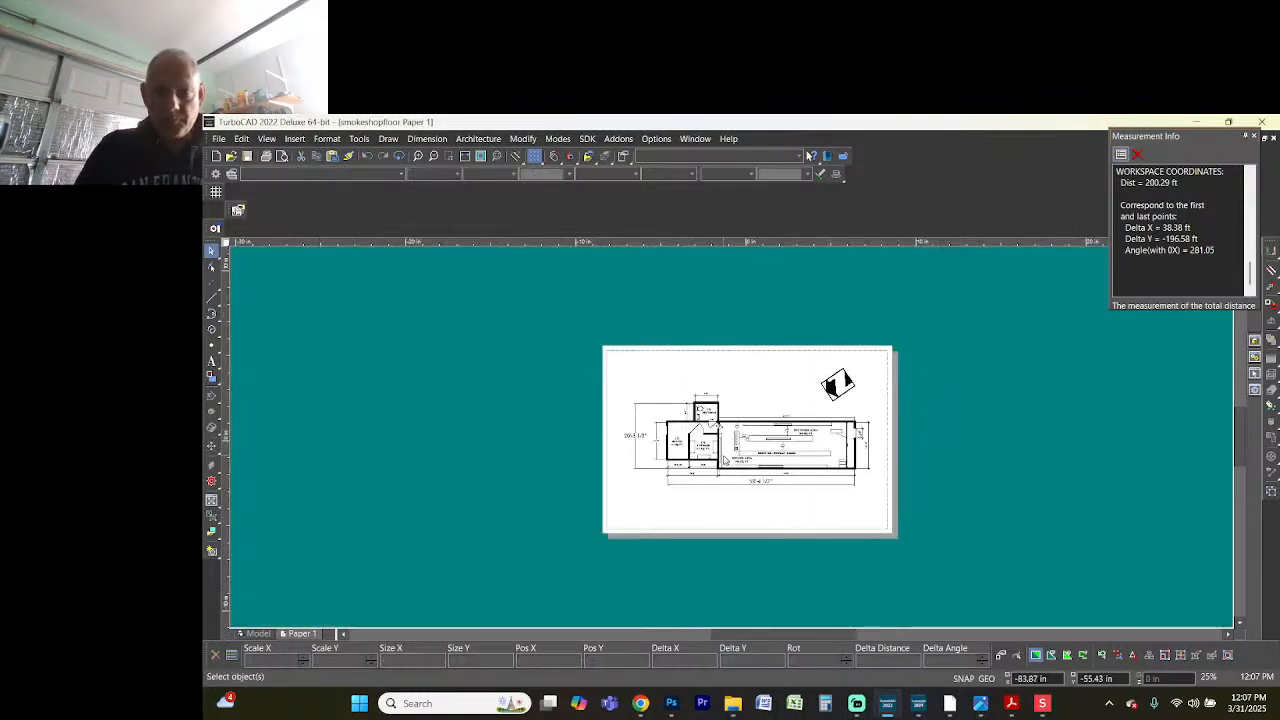
pyautogui.scroll(1, 733, 443)
pyautogui.scroll(1, 733, 443)
pyautogui.scroll(-1, 733, 443)
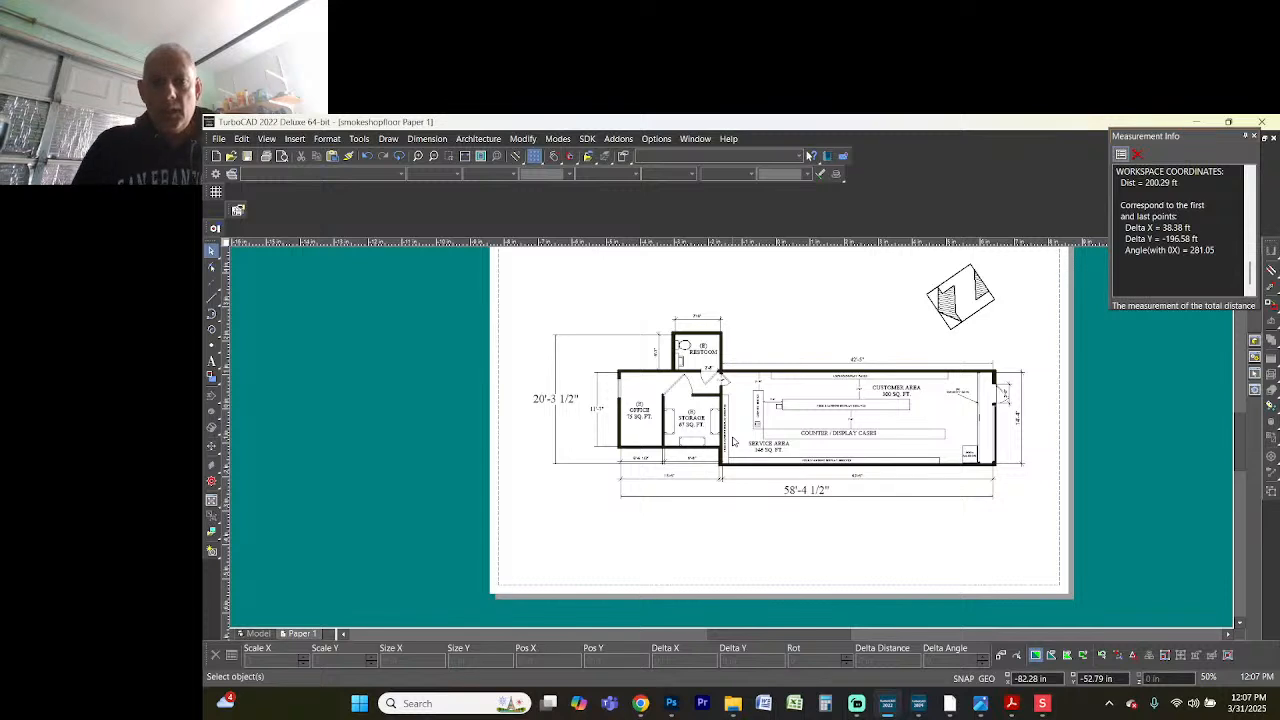
pyautogui.scroll(1, 753, 434)
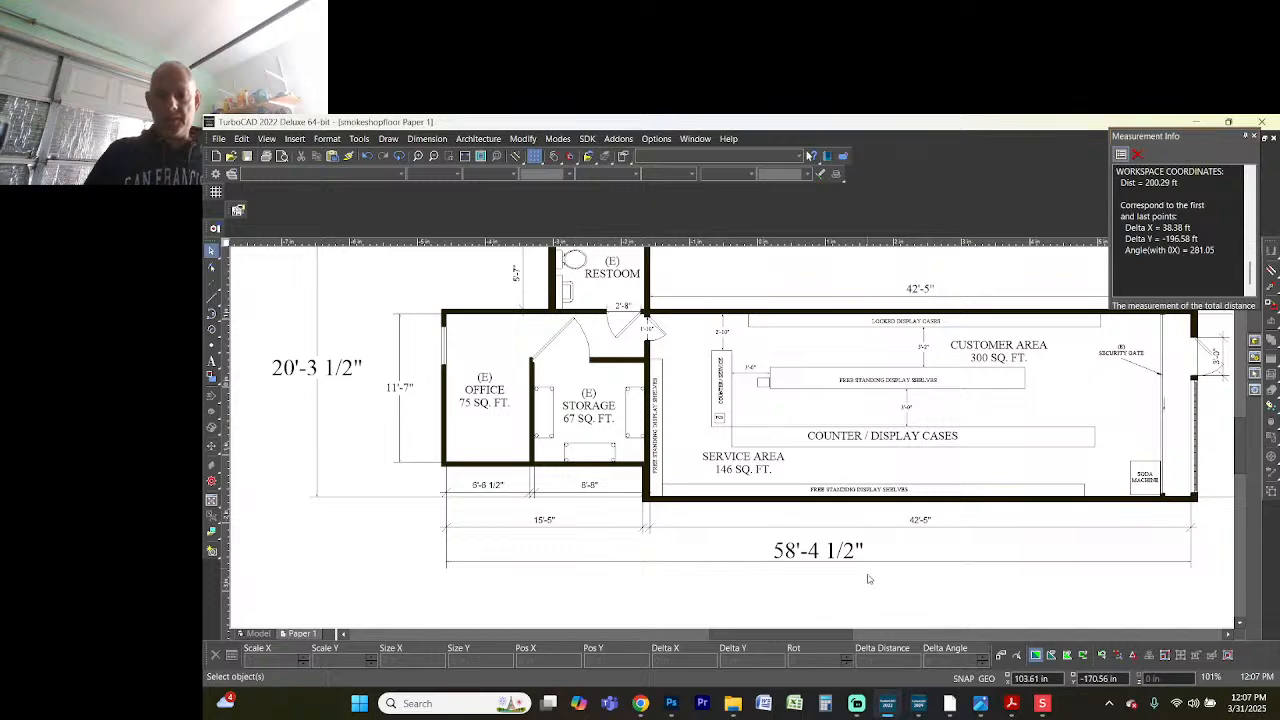
pyautogui.click(856, 703)
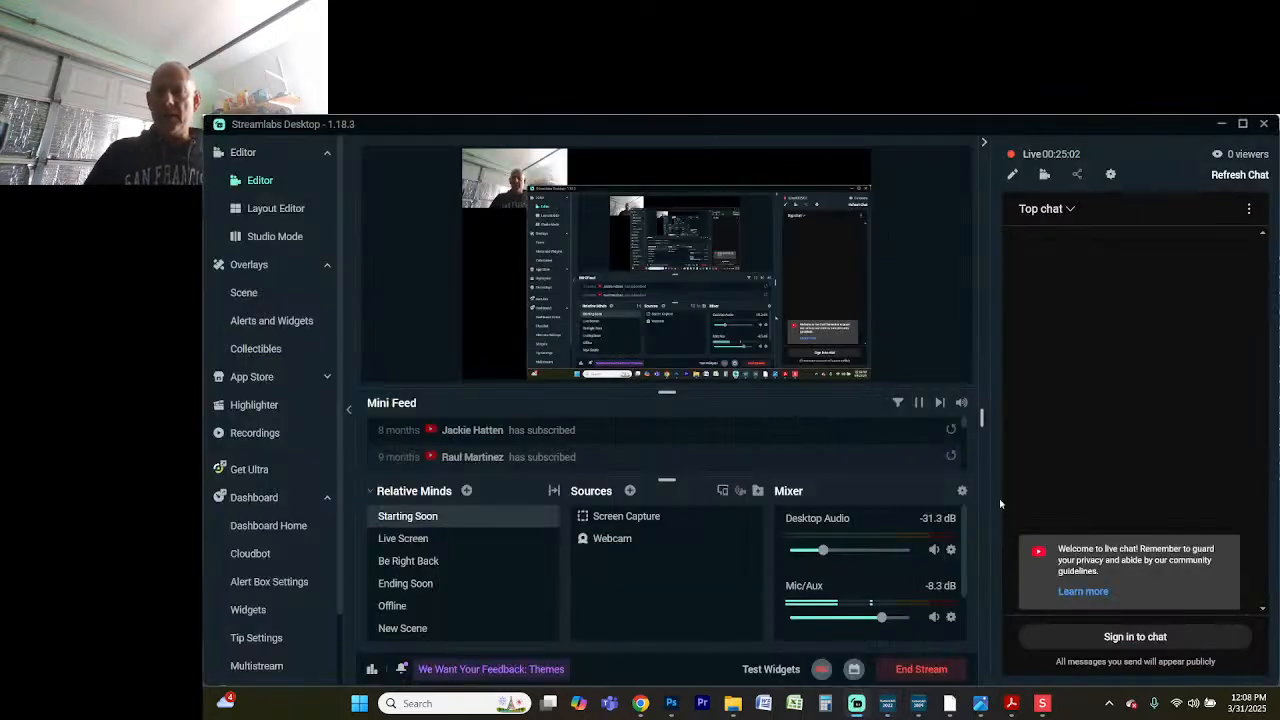